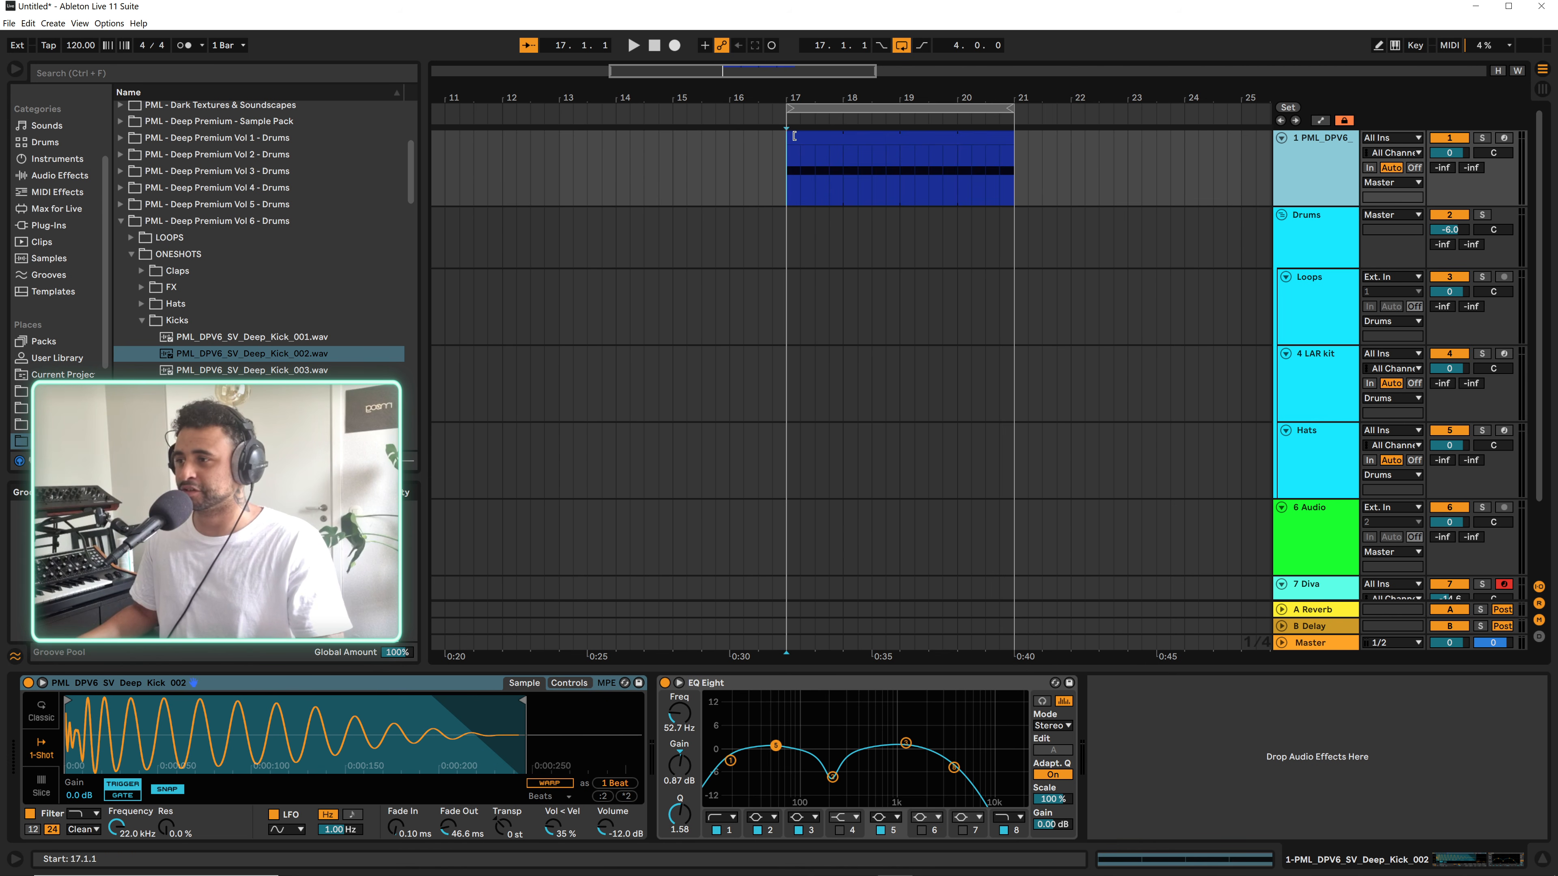
Check the kick clip's notes and device chain, and bypass the kick track's EQ Eight while auditioning the loop
{"action": "double_click", "coordinate": [796, 169]}
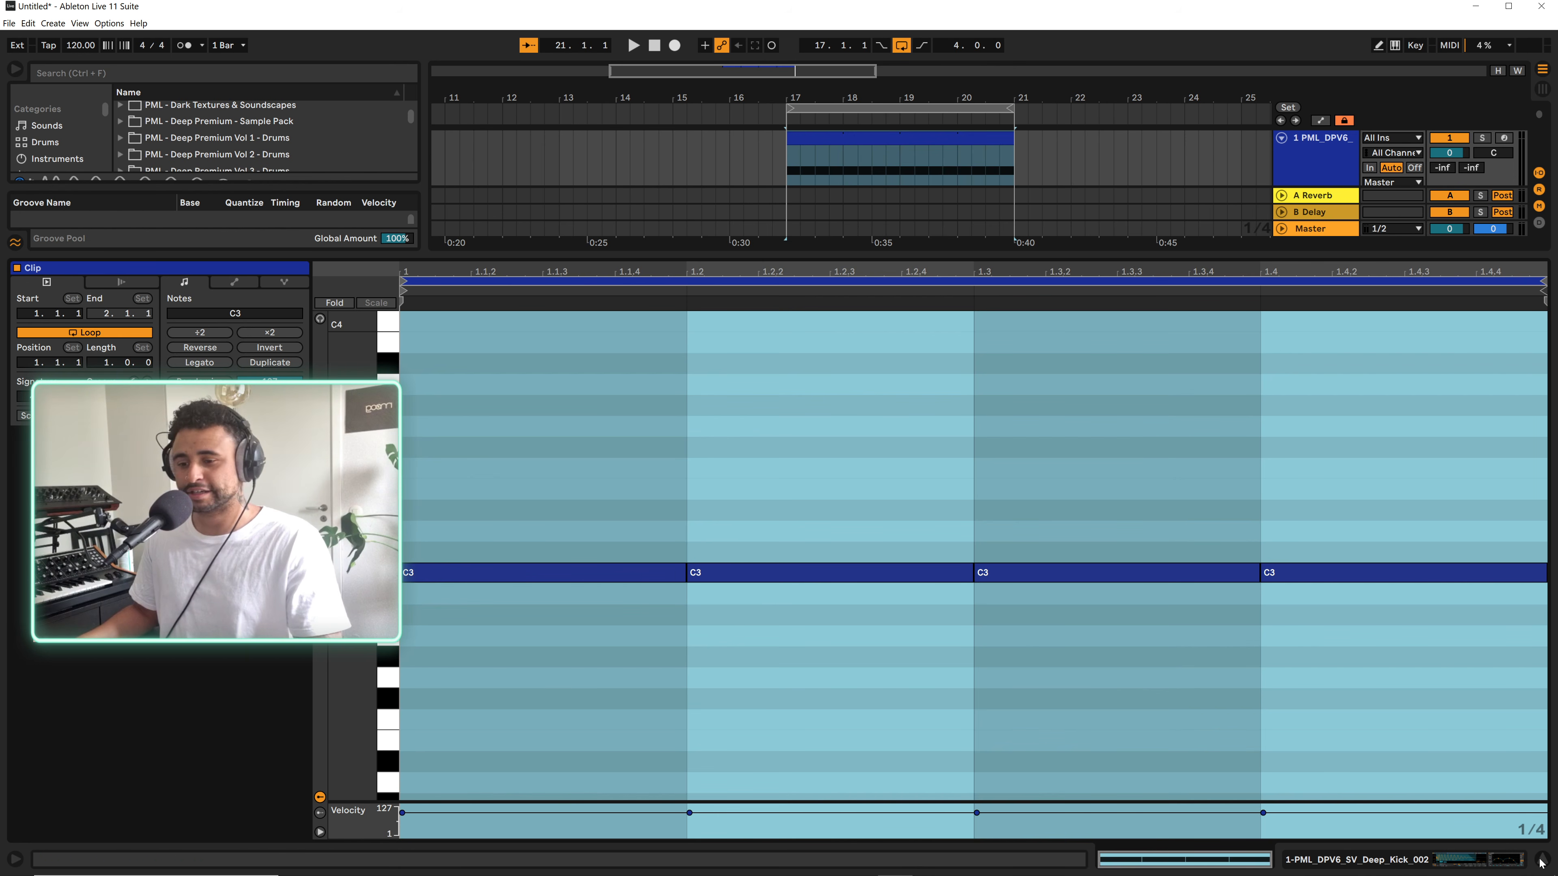
{"action": "key", "text": "ctrl+alt+l"}
{"action": "left_click", "coordinate": [1452, 866]}
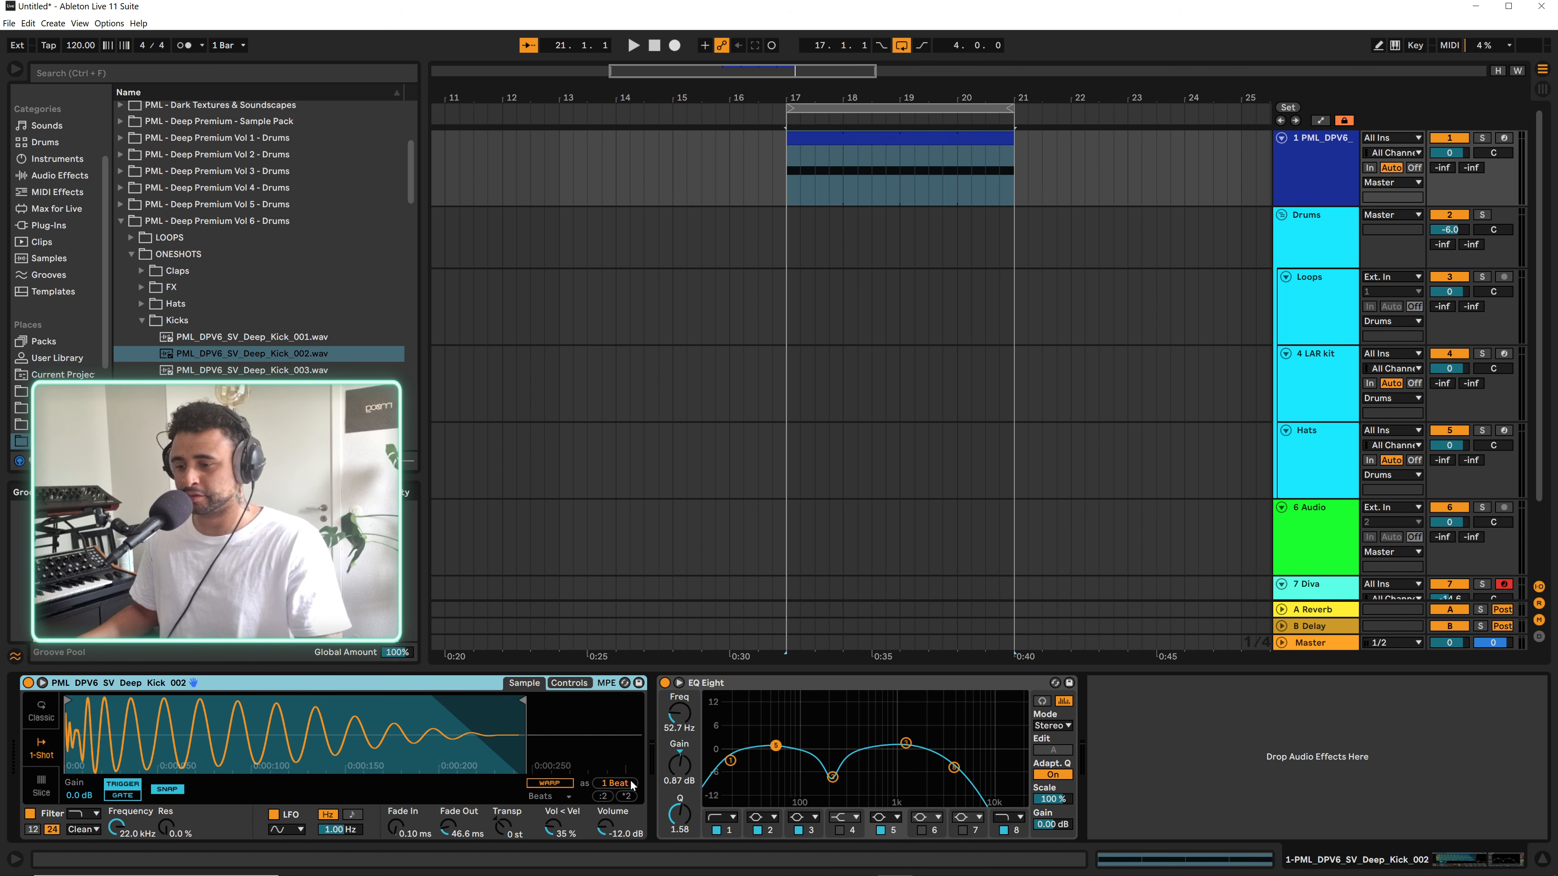
{"action": "key", "text": "space"}
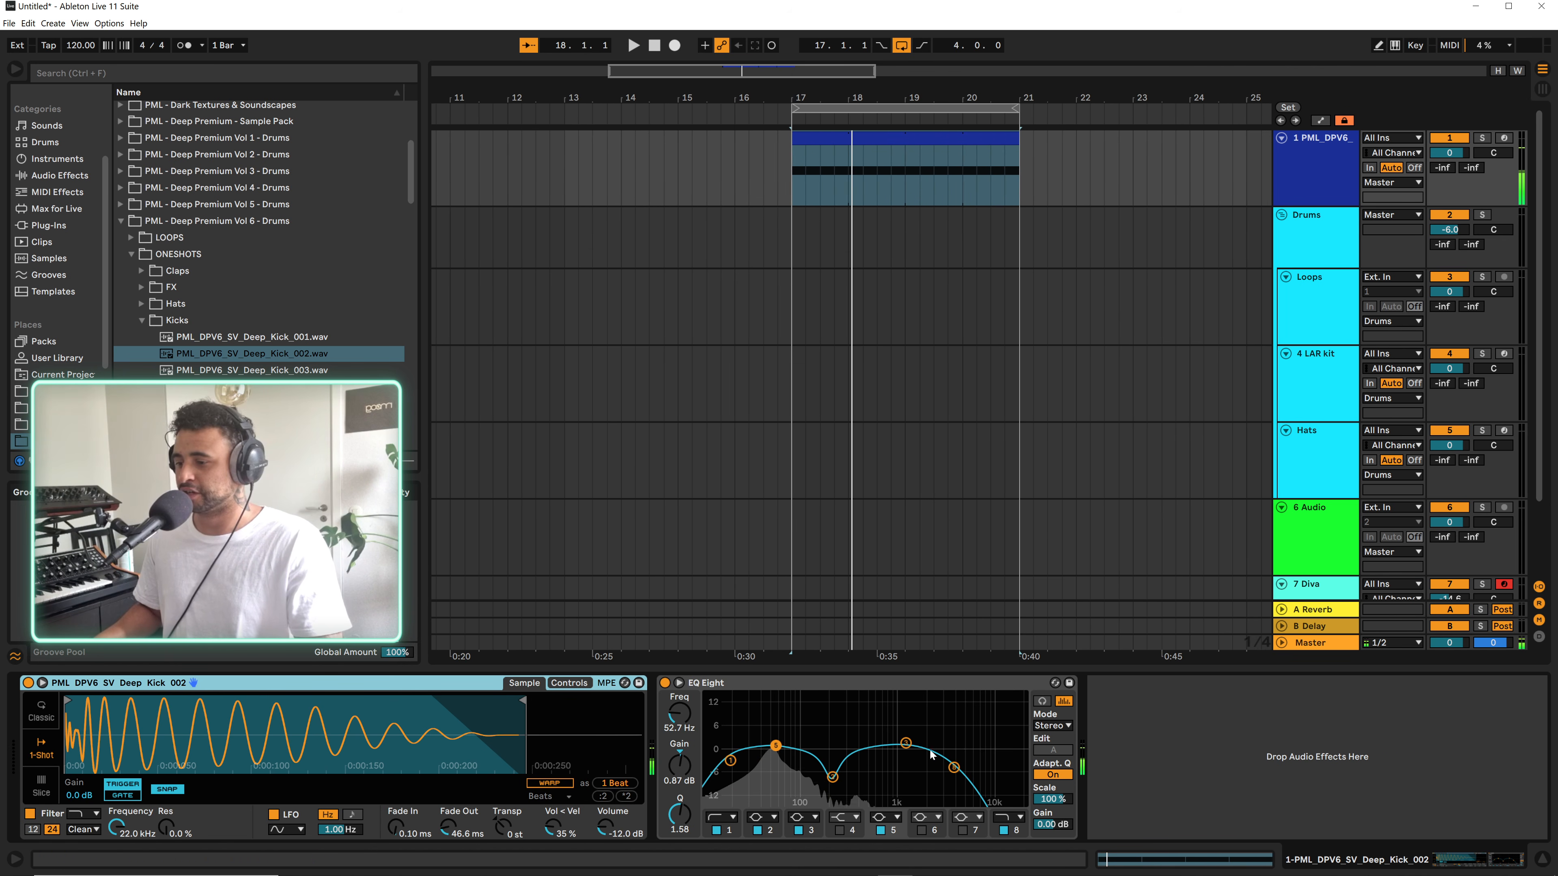
{"action": "left_click", "coordinate": [665, 683]}
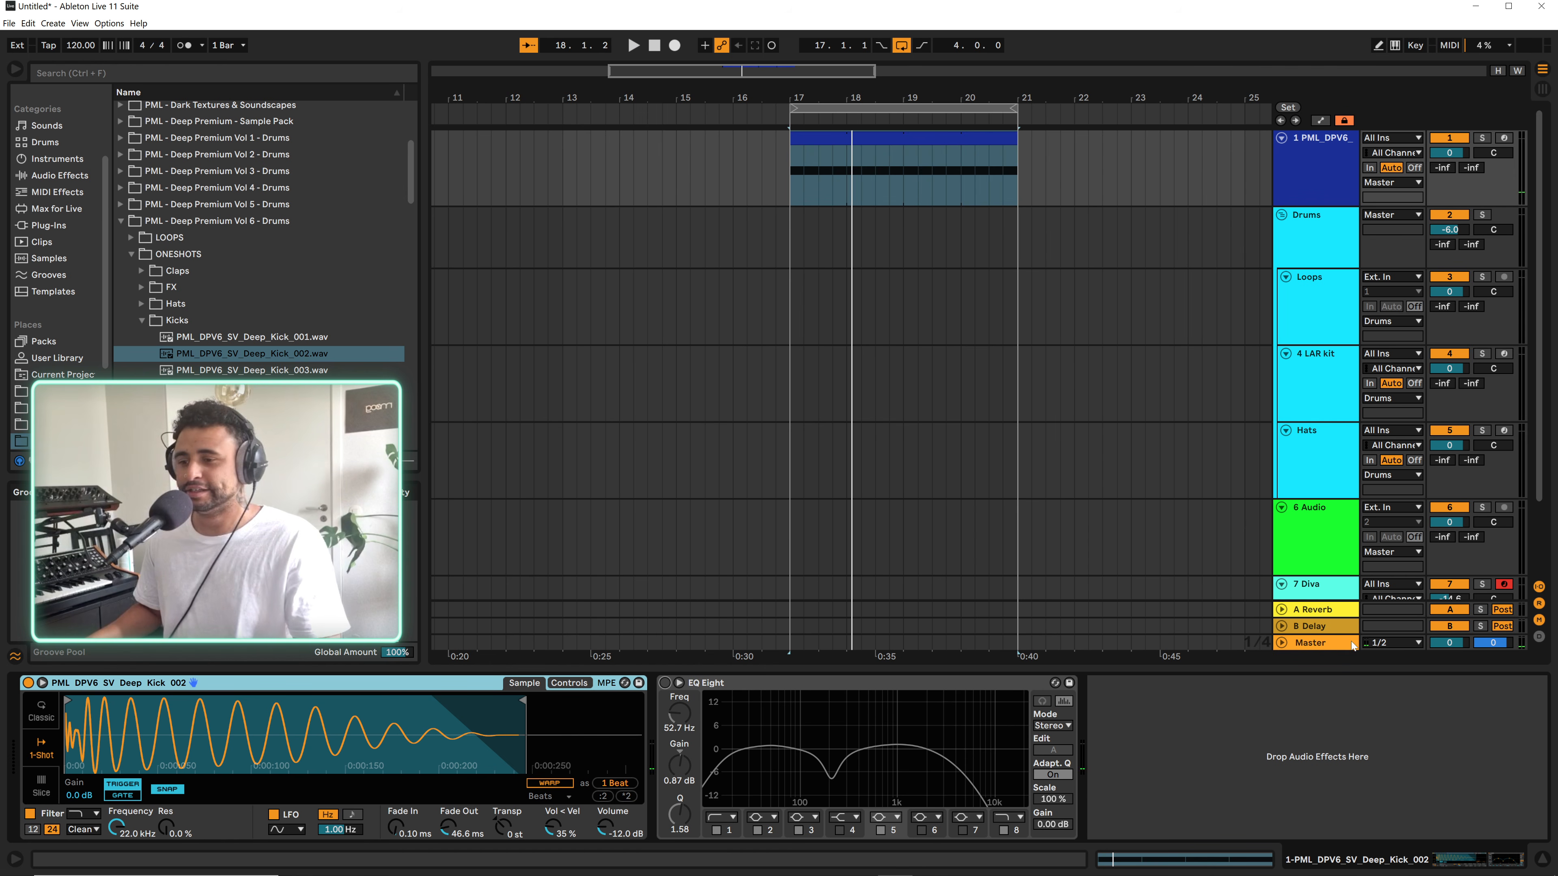
Add a Limiter to the Master track
{"action": "left_click", "coordinate": [1322, 643]}
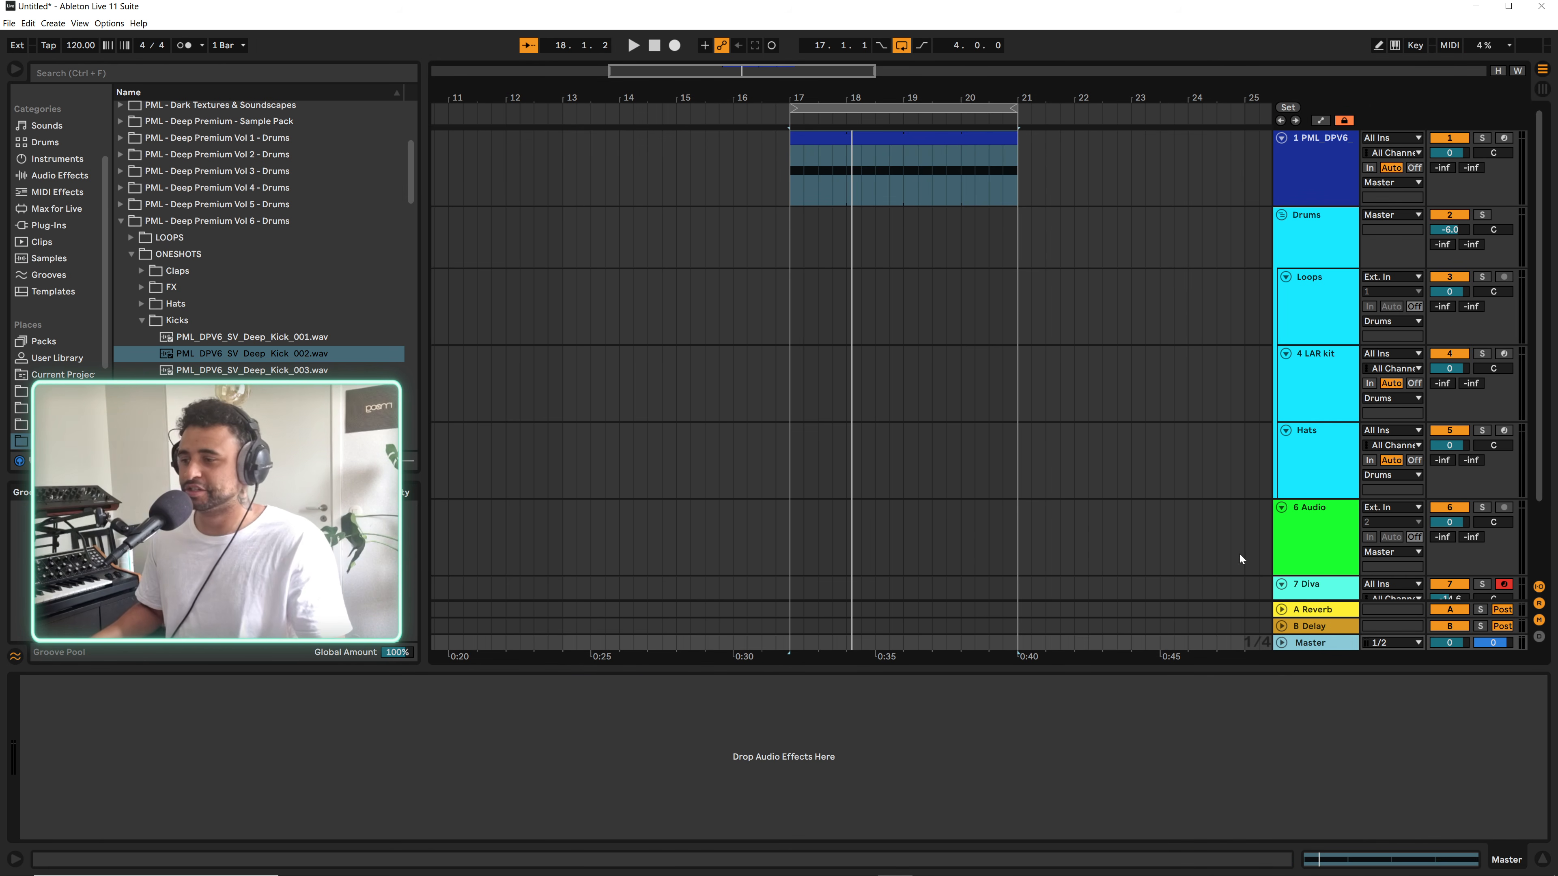
{"action": "left_click", "coordinate": [350, 71]}
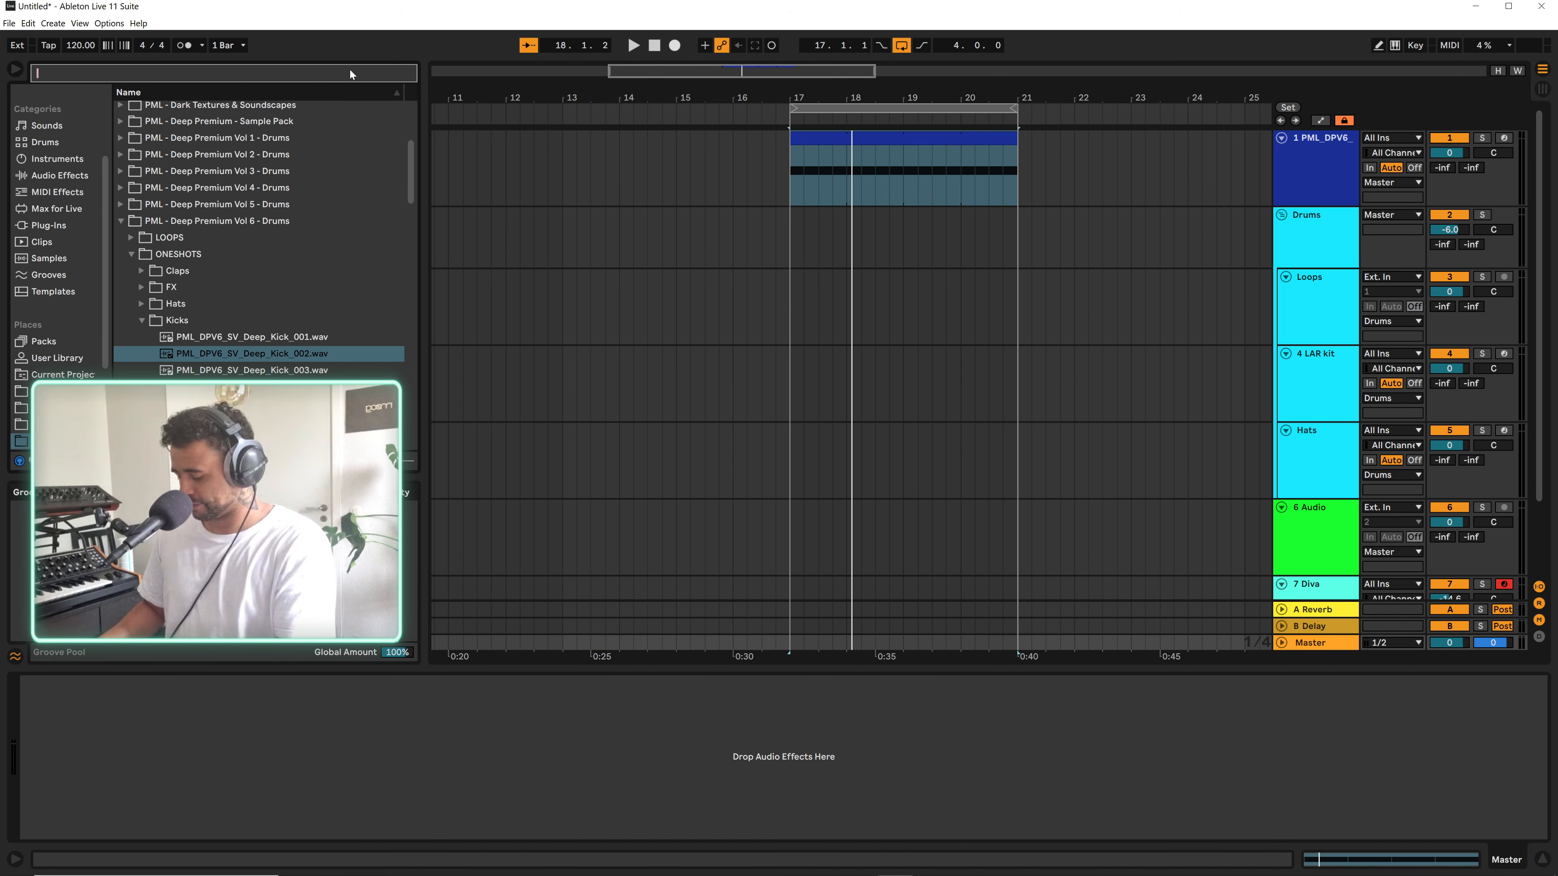
{"action": "type", "text": "lim"}
{"action": "key", "text": "Down"}
{"action": "key", "text": "Return"}
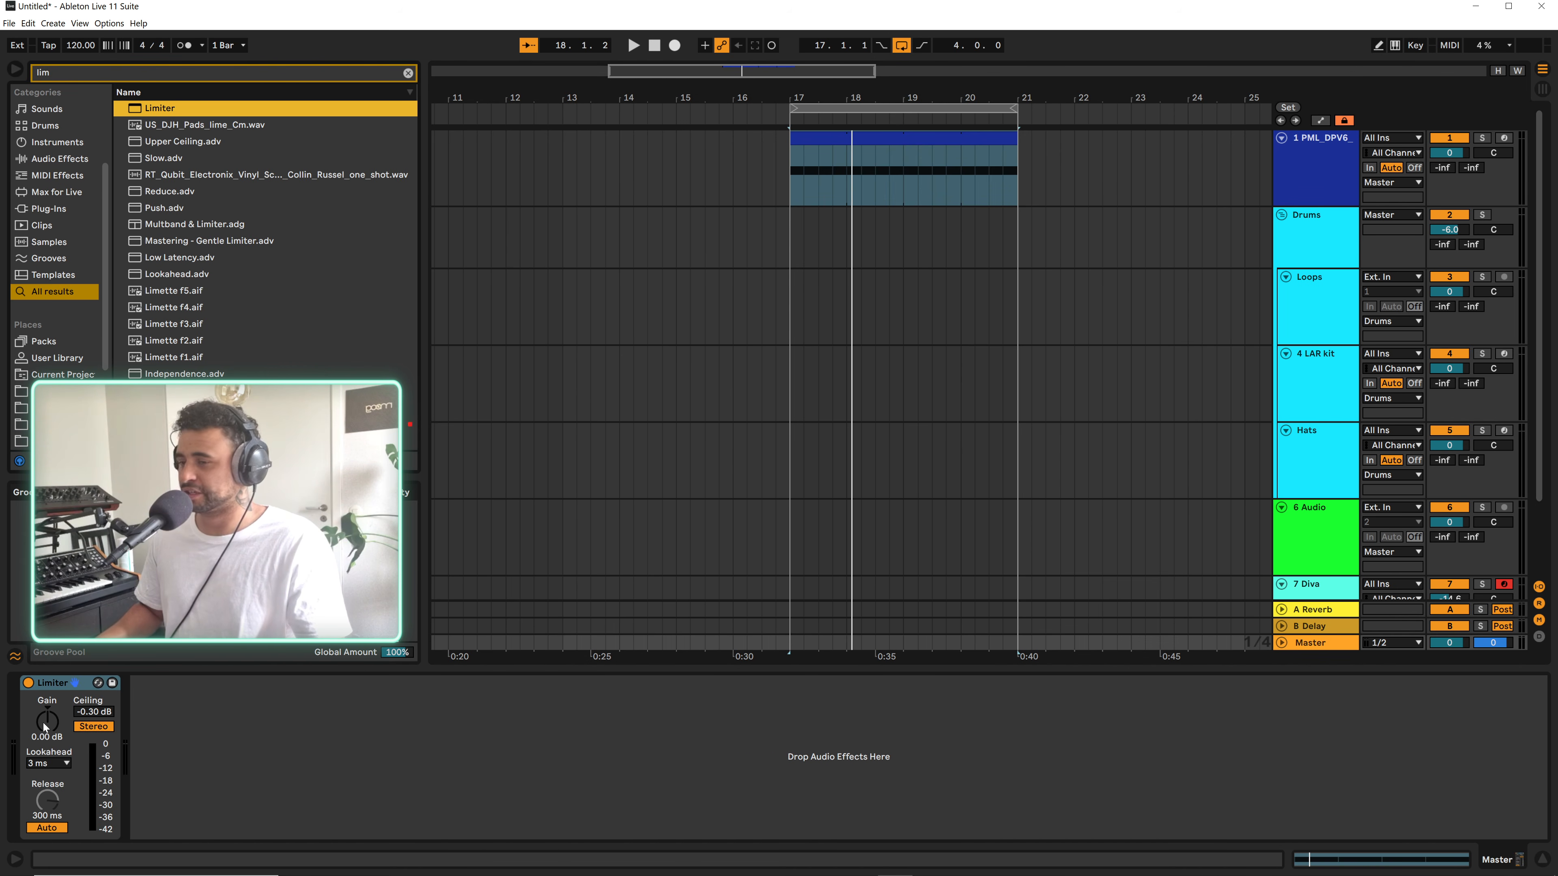
Raise the Master Limiter's gain to 9.40 dB while playing the kick loop
{"action": "key", "text": "space"}
{"action": "left_click_drag", "start_coordinate": [49, 721], "coordinate": [51, 729]}
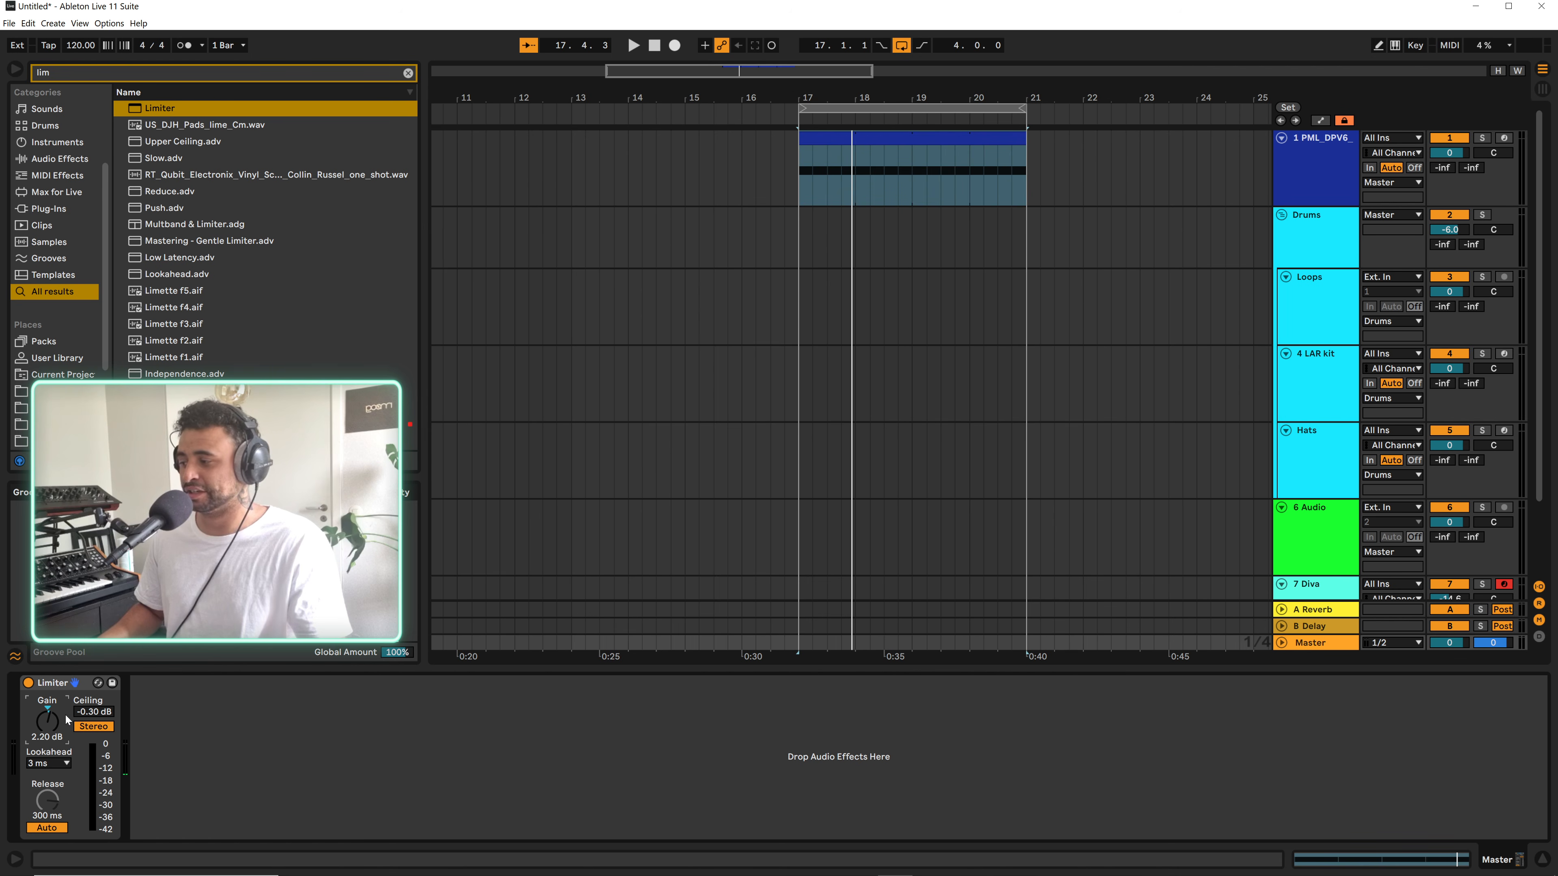
{"action": "key", "text": "space"}
{"action": "left_click_drag", "start_coordinate": [43, 723], "coordinate": [43, 680]}
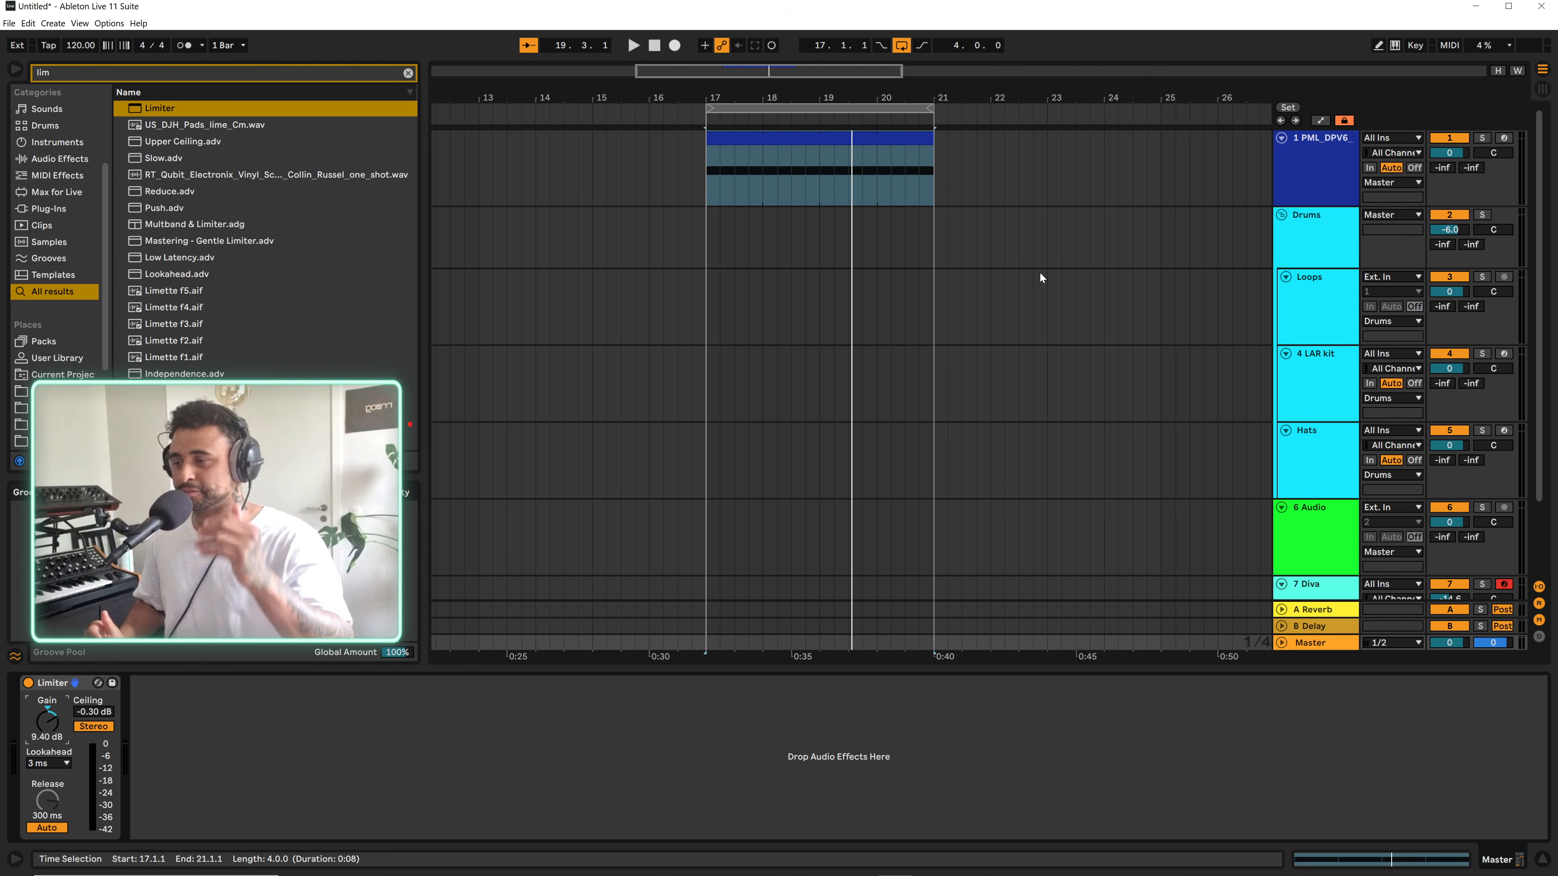
Look over the device chains of the kick track, the Drums group and the Loops track
{"action": "left_click", "coordinate": [1295, 178]}
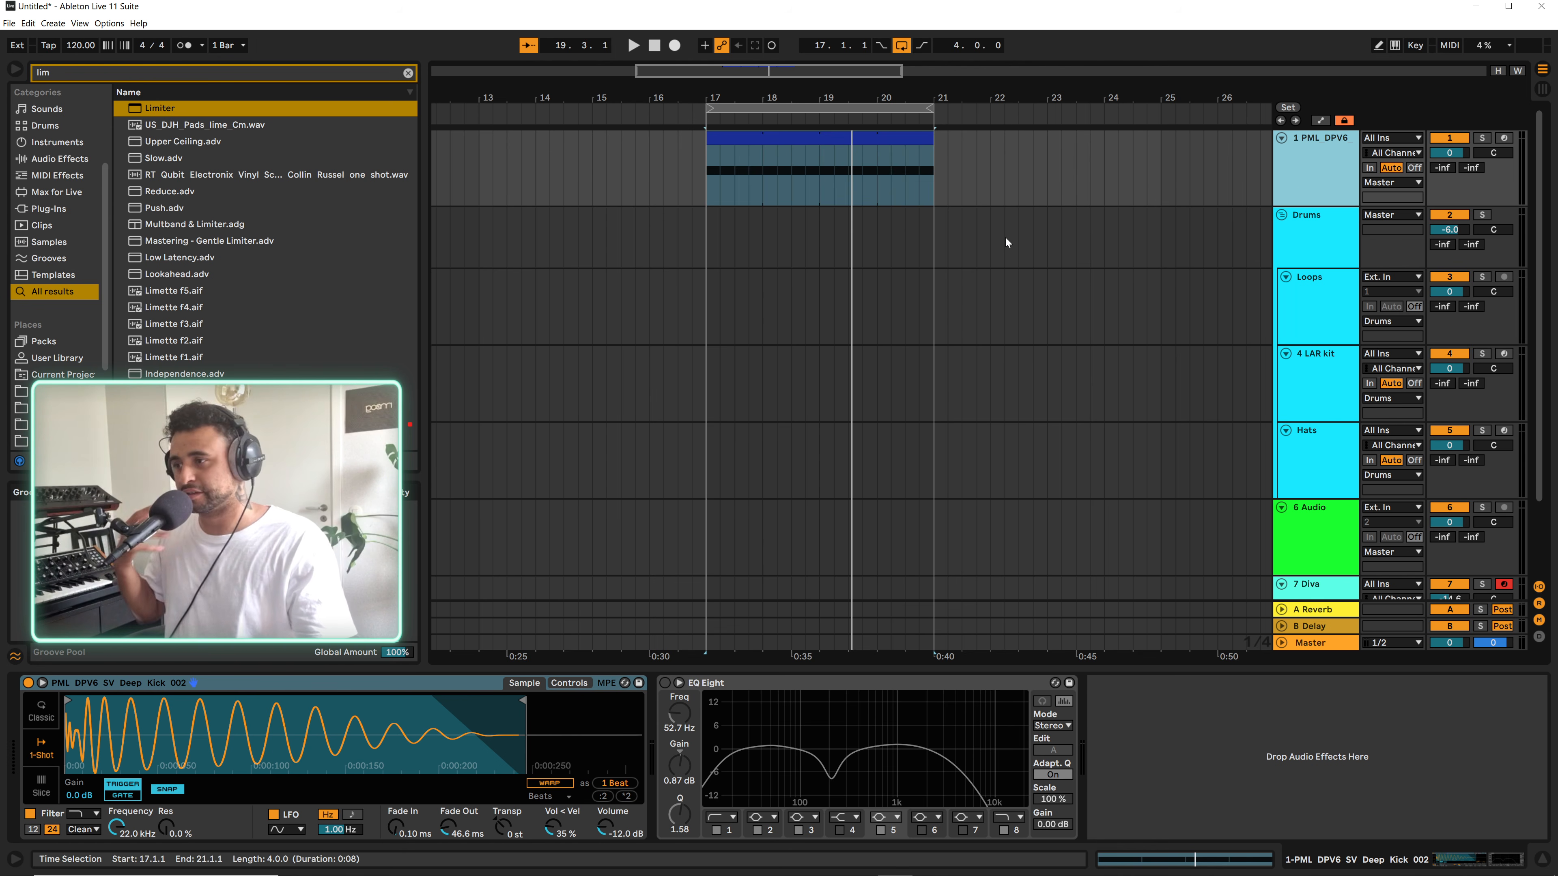
{"action": "scroll", "coordinate": [1263, 271], "scroll_direction": "down", "scroll_amount": 1}
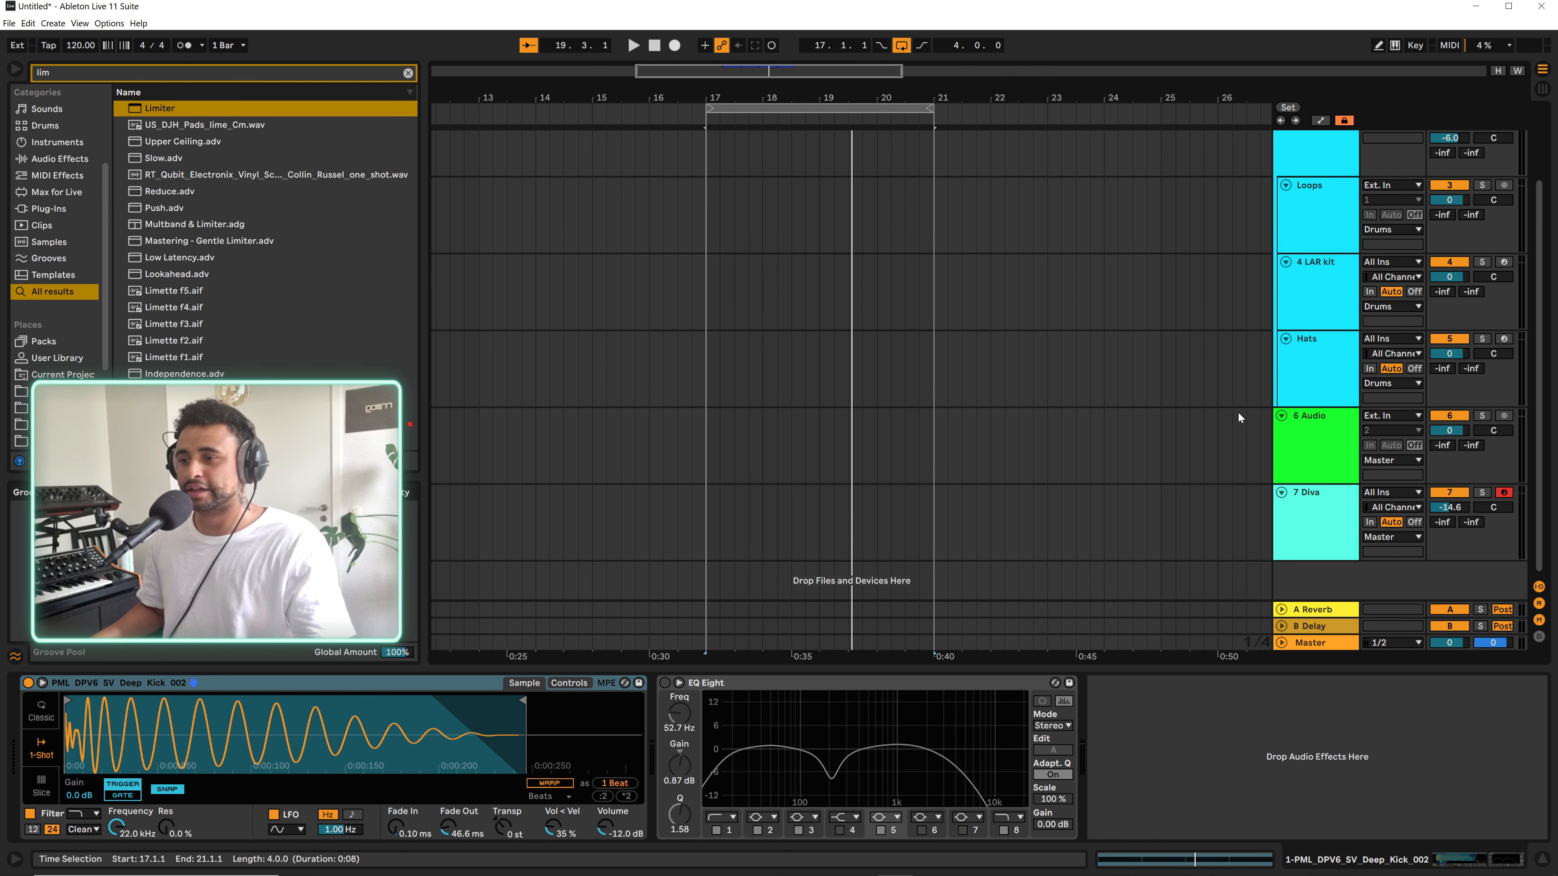
{"action": "scroll", "coordinate": [1309, 294], "scroll_direction": "up", "scroll_amount": 1}
{"action": "left_click", "coordinate": [1305, 252]}
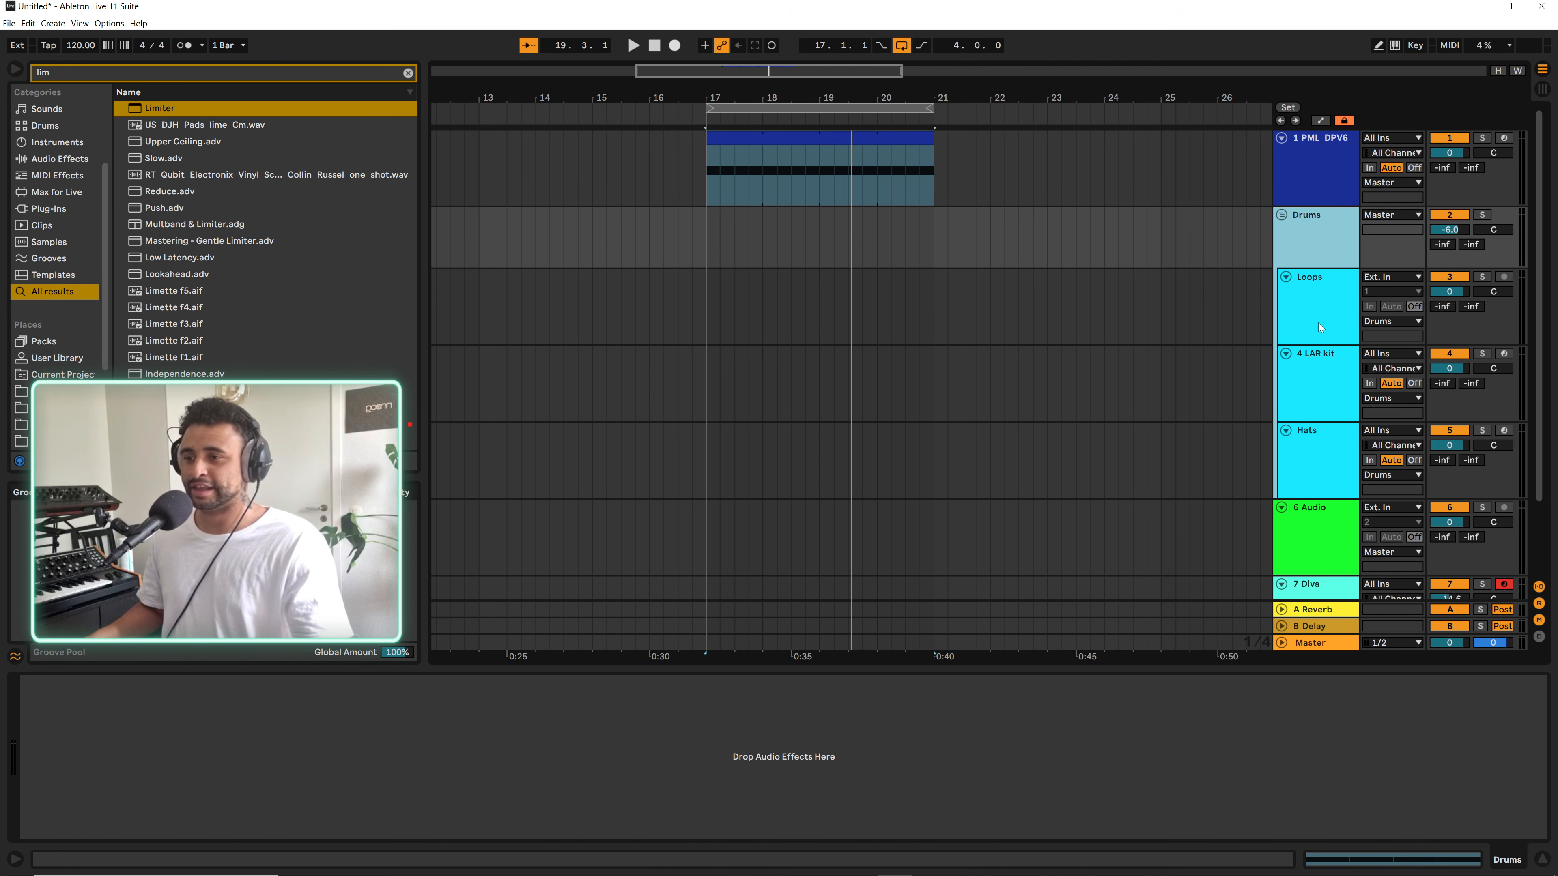
{"action": "left_click", "coordinate": [1309, 296]}
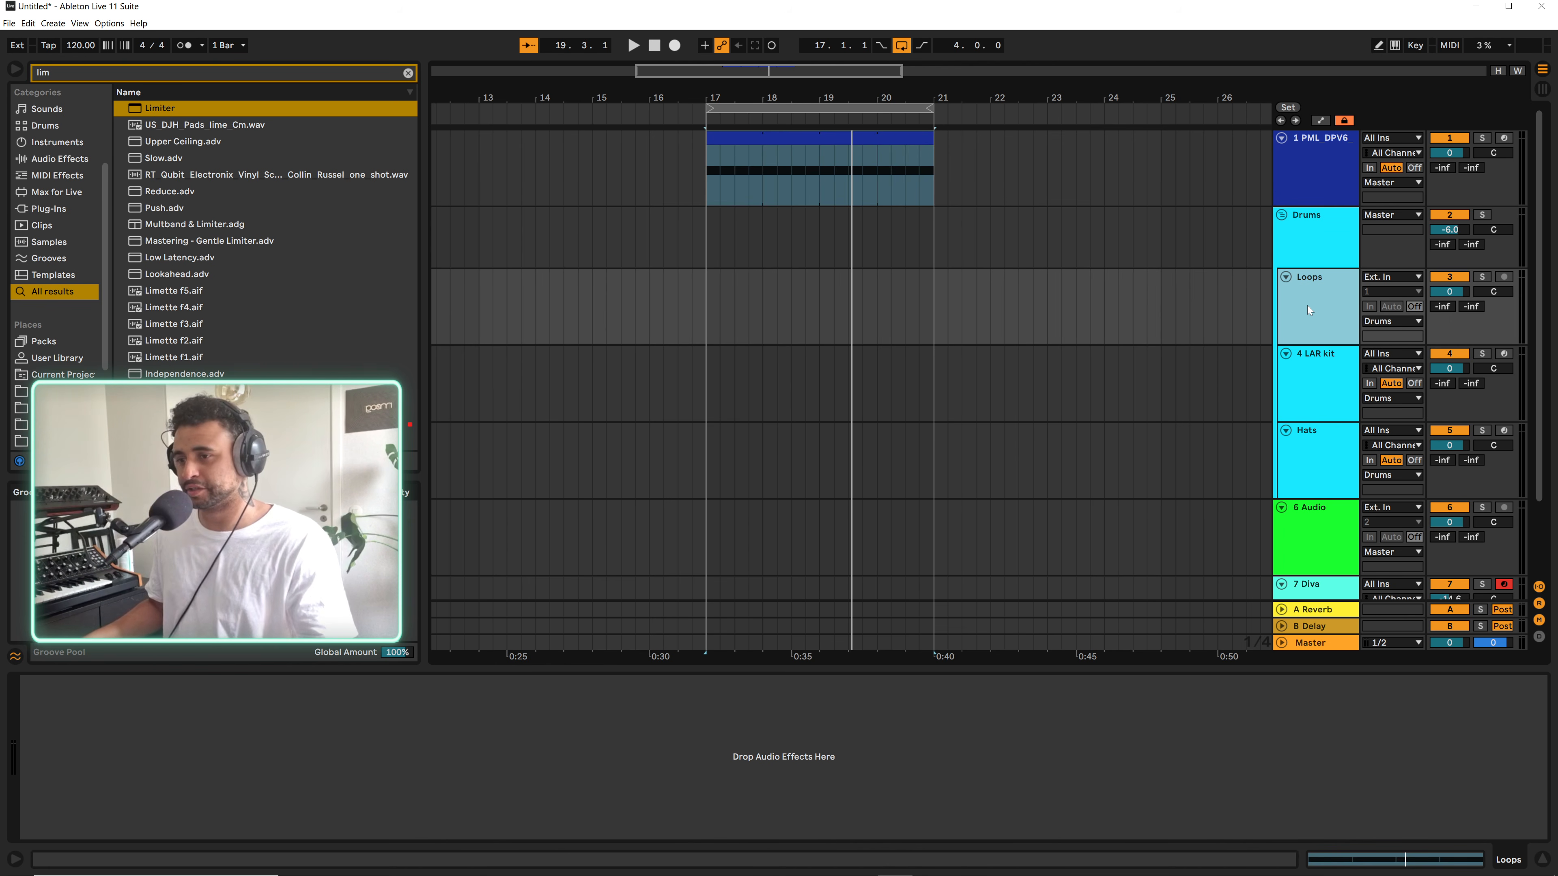
Browse the sample pads across the different octaves of the LAR kit drum rack
{"action": "left_click", "coordinate": [1319, 392]}
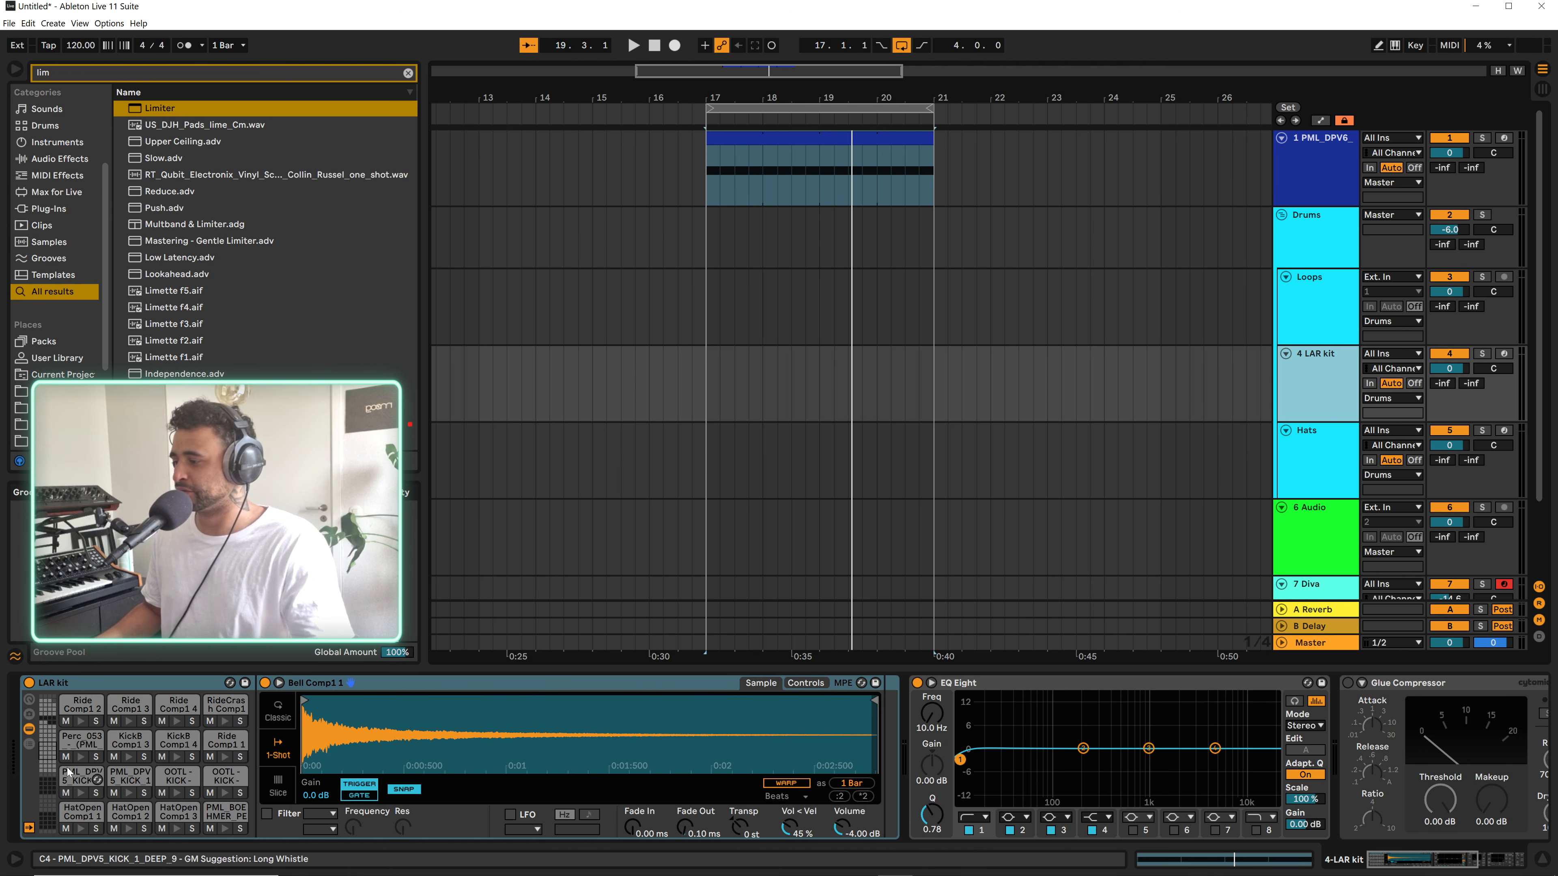
{"action": "left_click", "coordinate": [49, 776]}
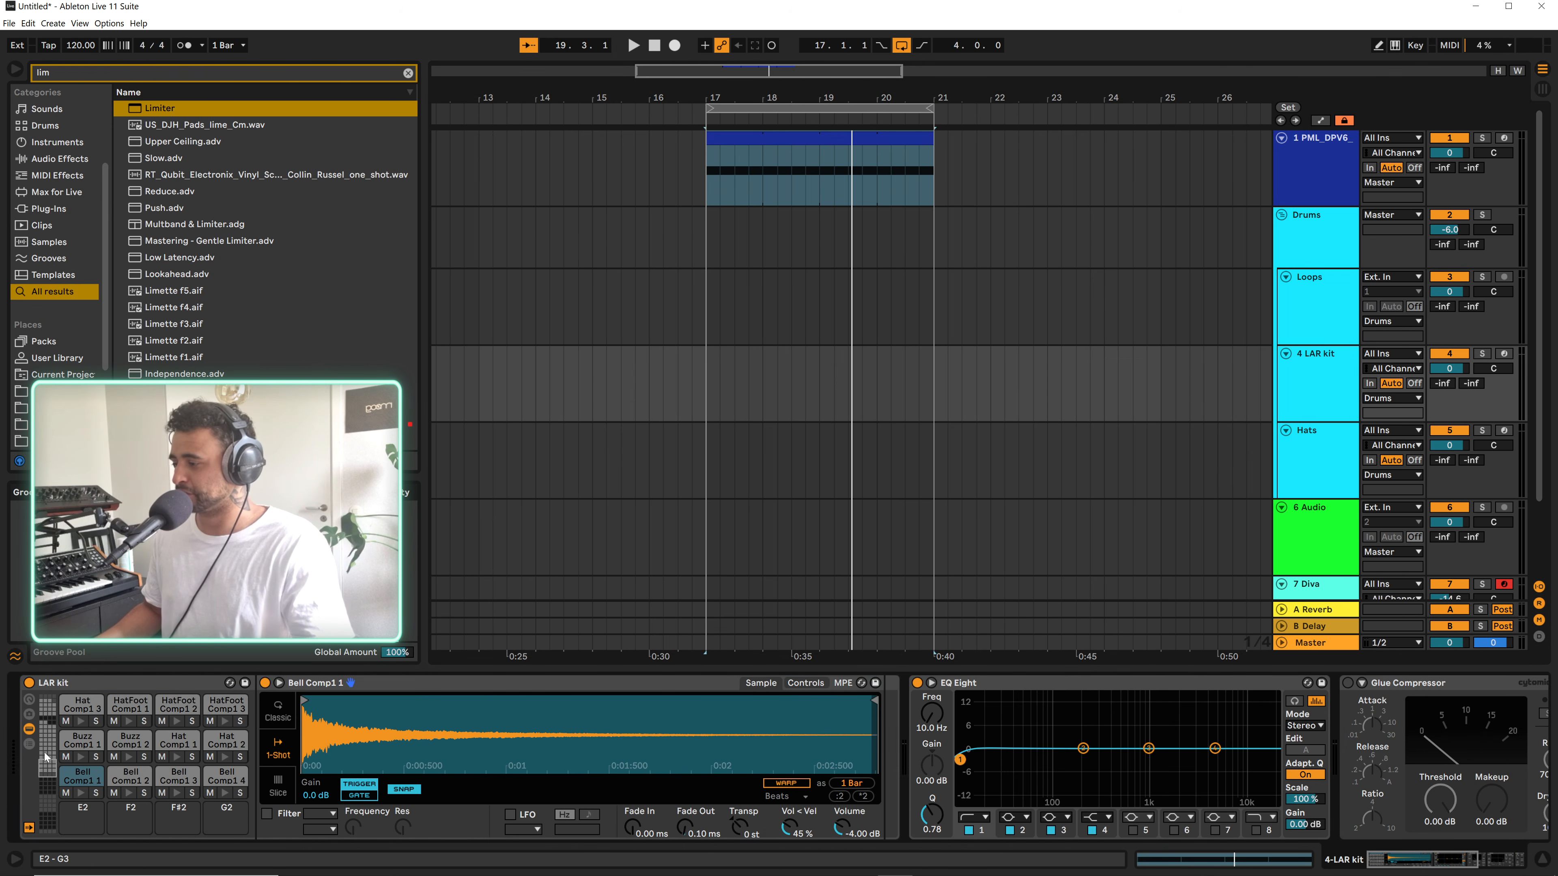
{"action": "left_click", "coordinate": [48, 756]}
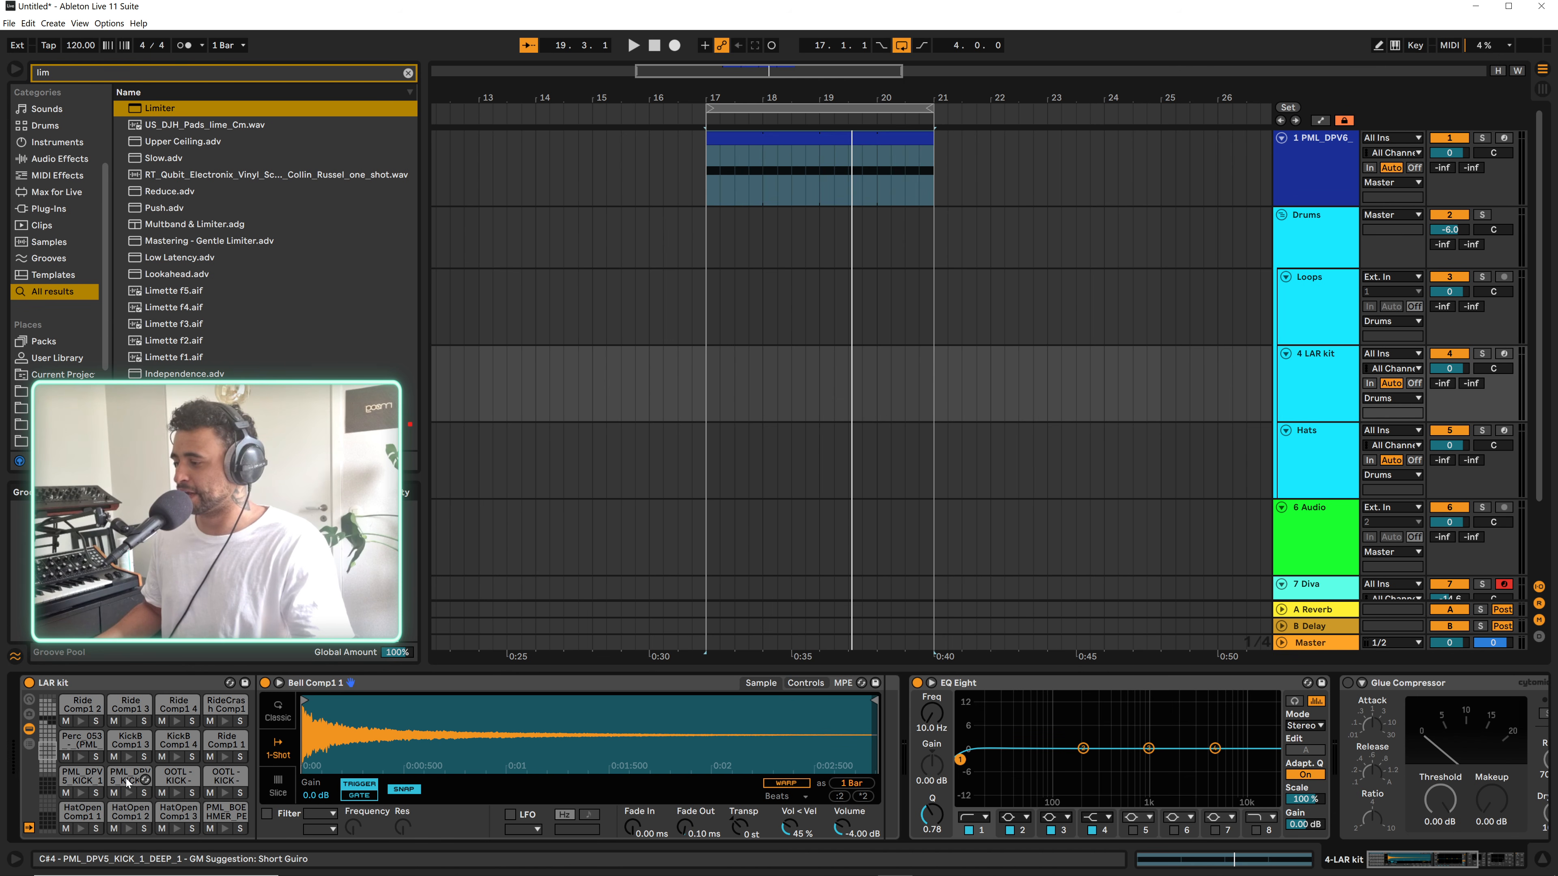
{"action": "left_click", "coordinate": [47, 741]}
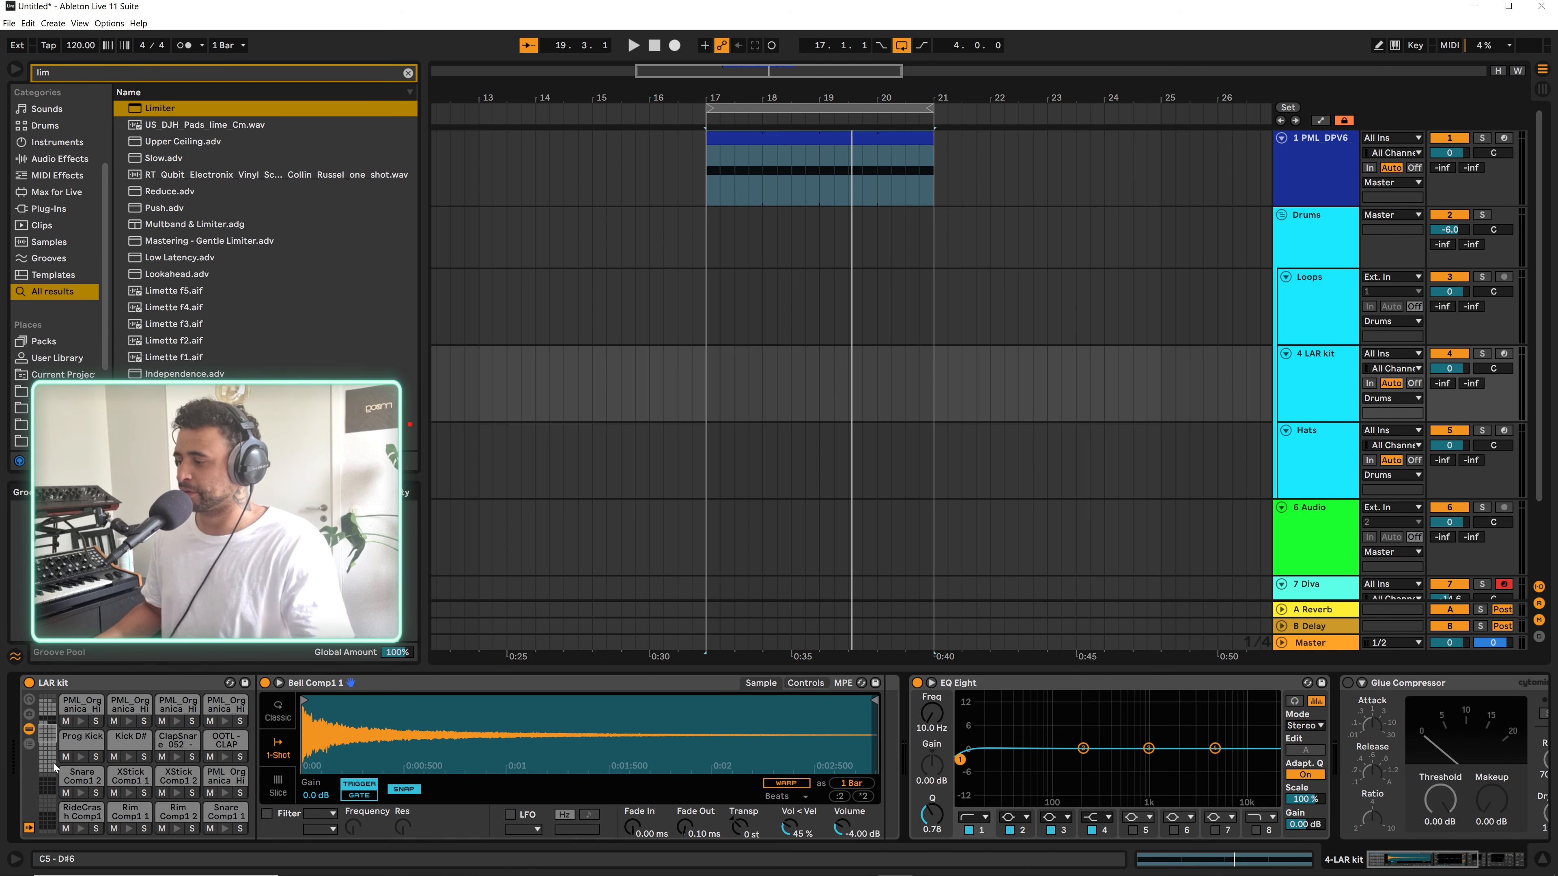
{"action": "left_click", "coordinate": [50, 750]}
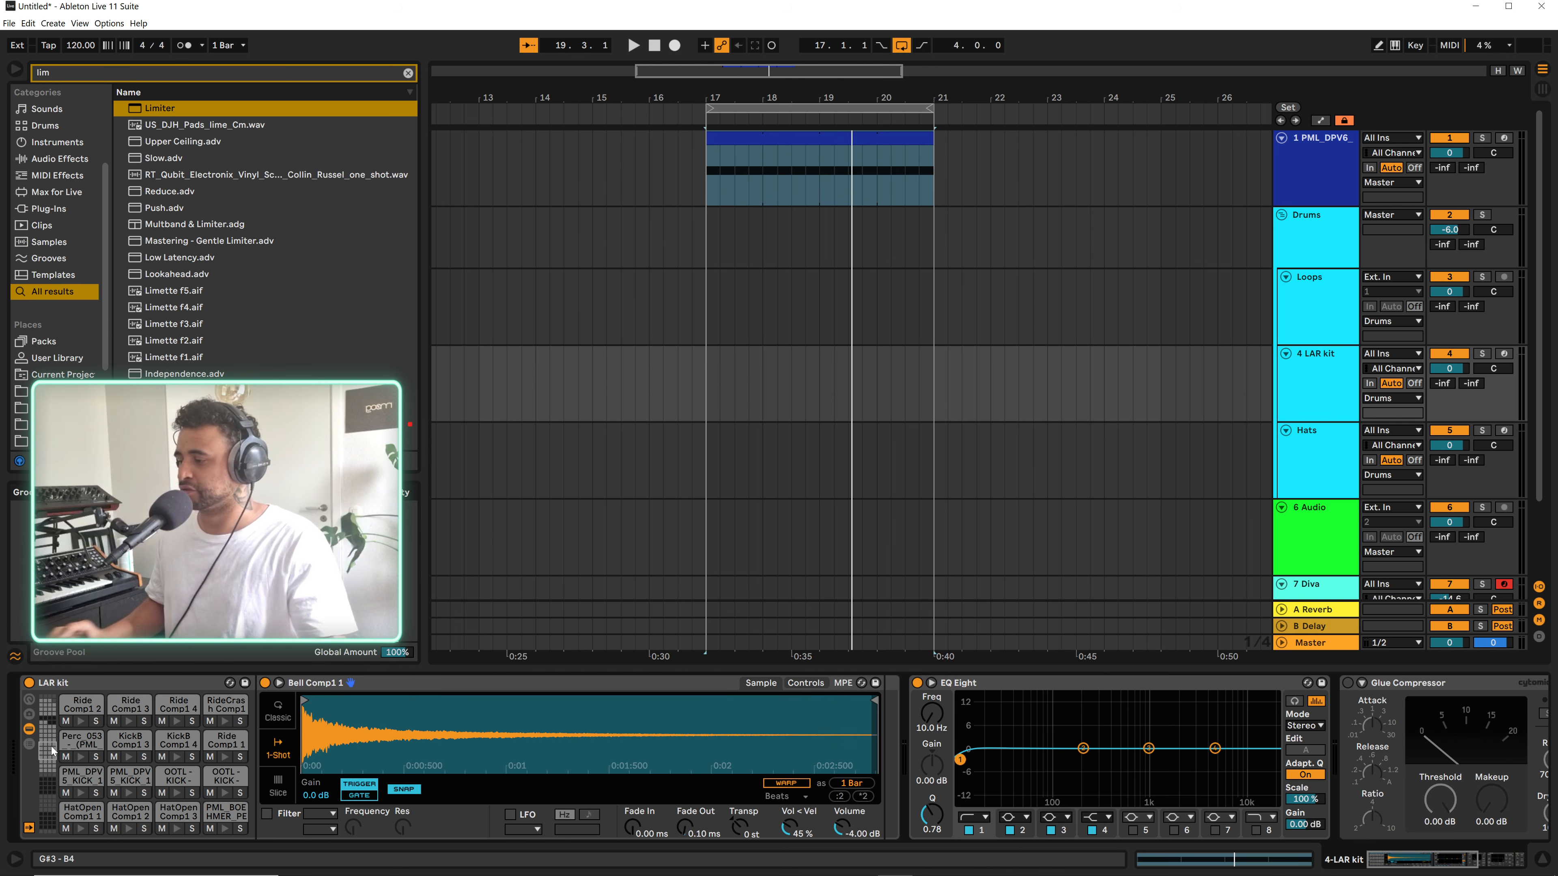
{"action": "left_click", "coordinate": [47, 712]}
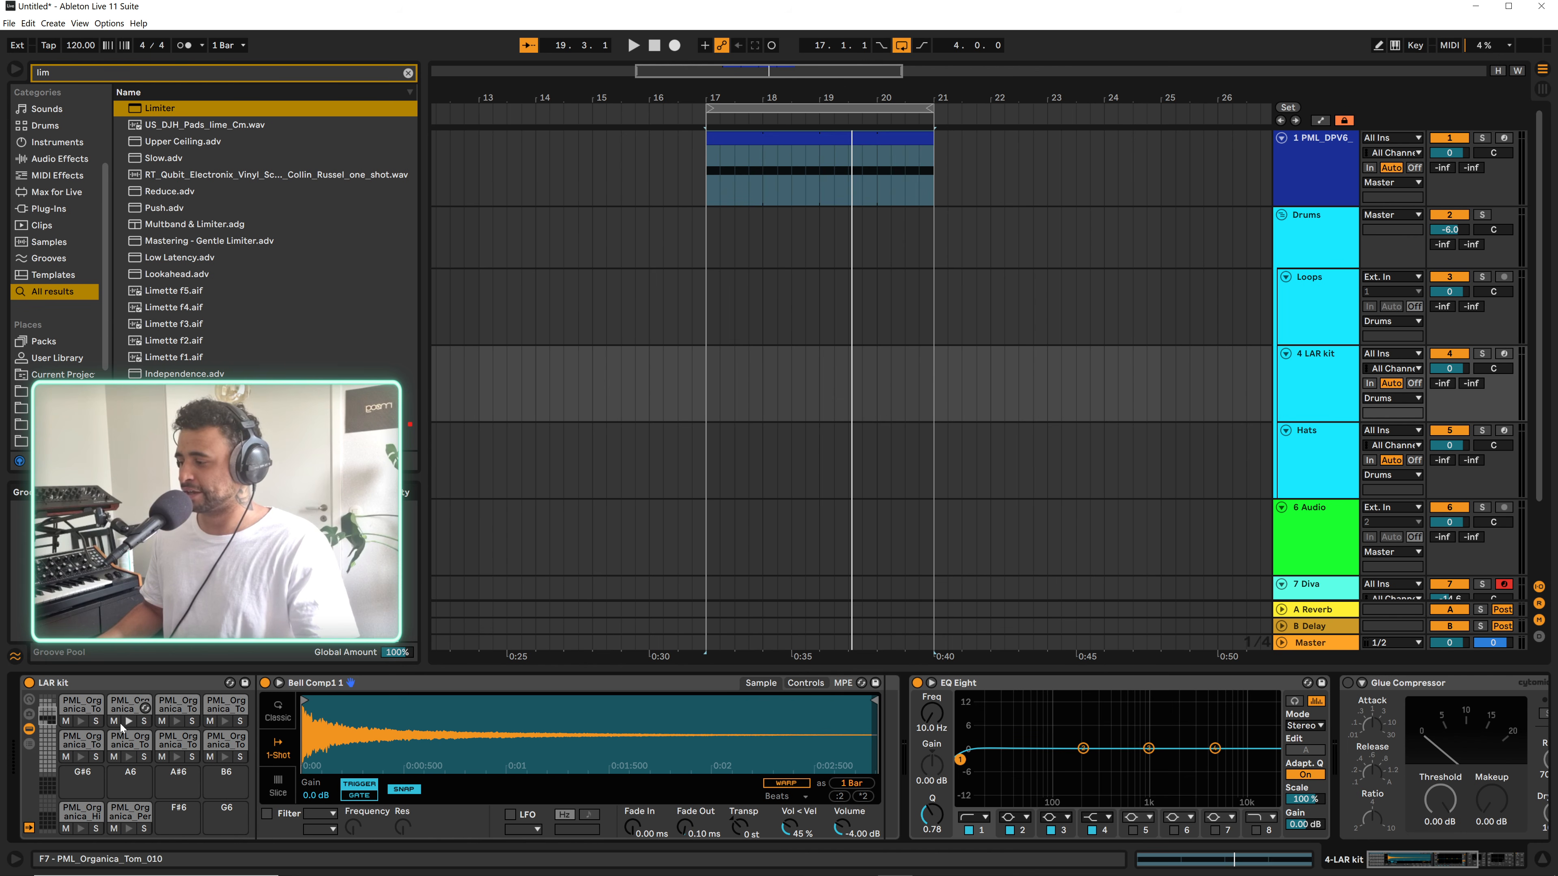
Look over the device chains of the Hats, 6 Audio and 7 Diva tracks
{"action": "left_click", "coordinate": [1322, 469]}
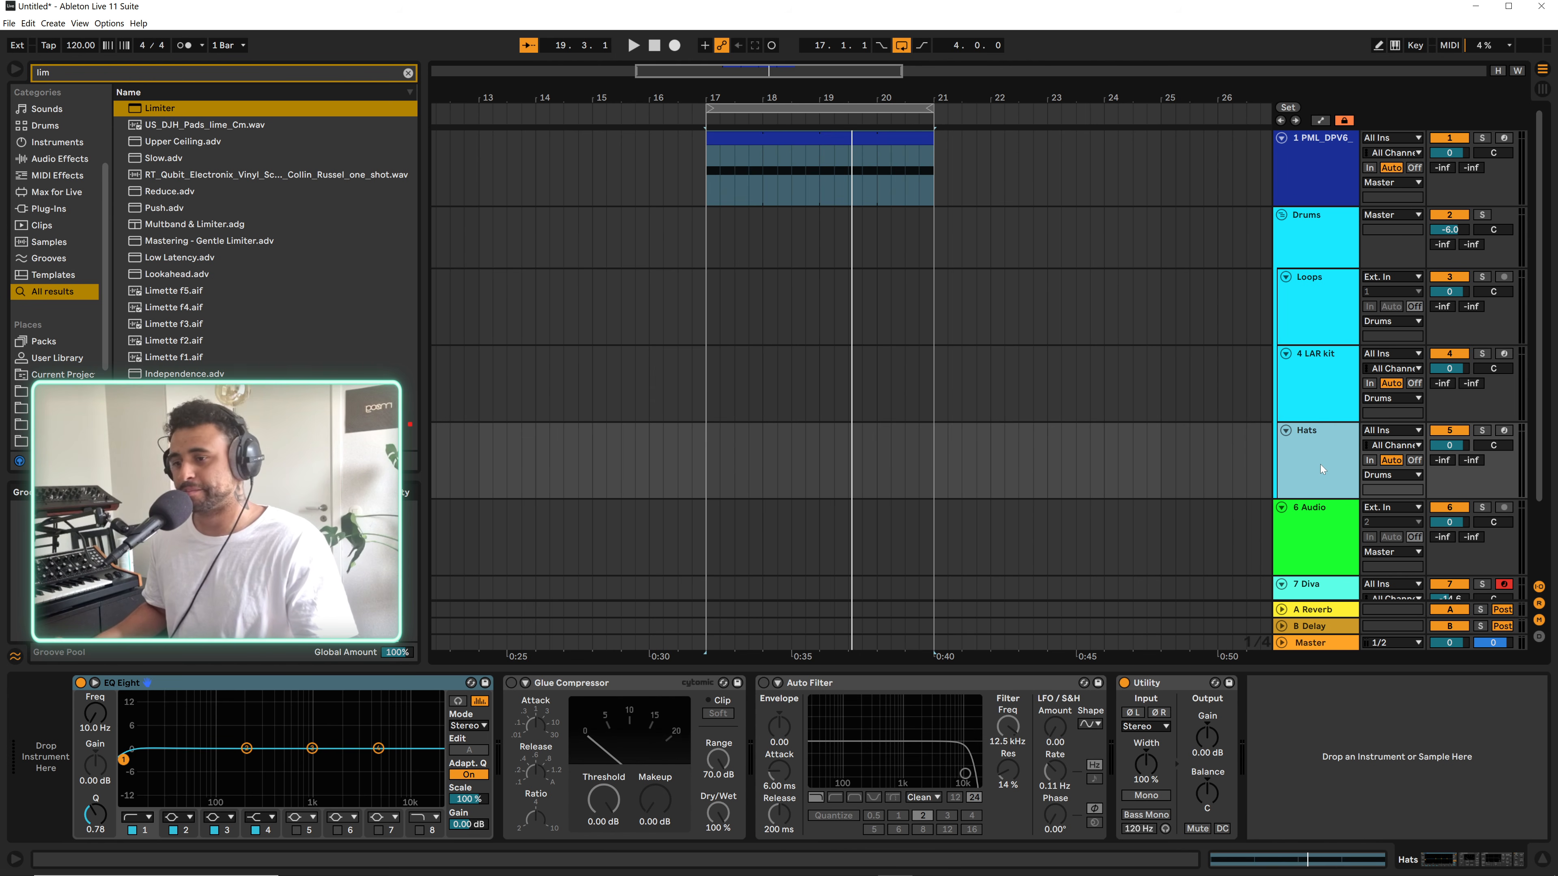
{"action": "scroll", "coordinate": [1320, 464], "scroll_direction": "down", "scroll_amount": 2}
{"action": "left_click", "coordinate": [1305, 430]}
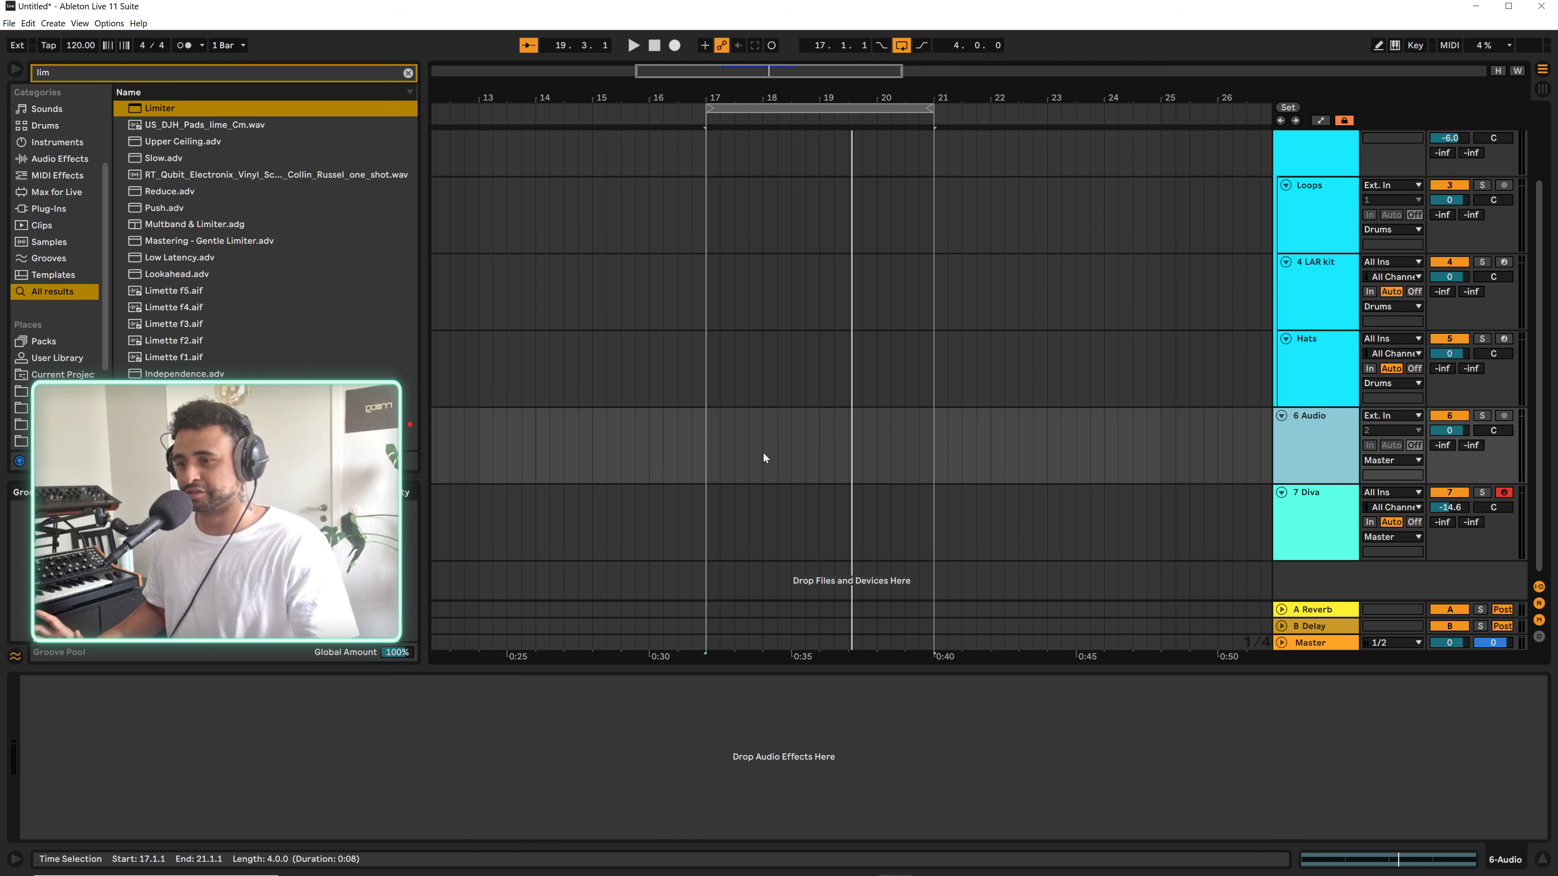
{"action": "left_click", "coordinate": [1322, 540]}
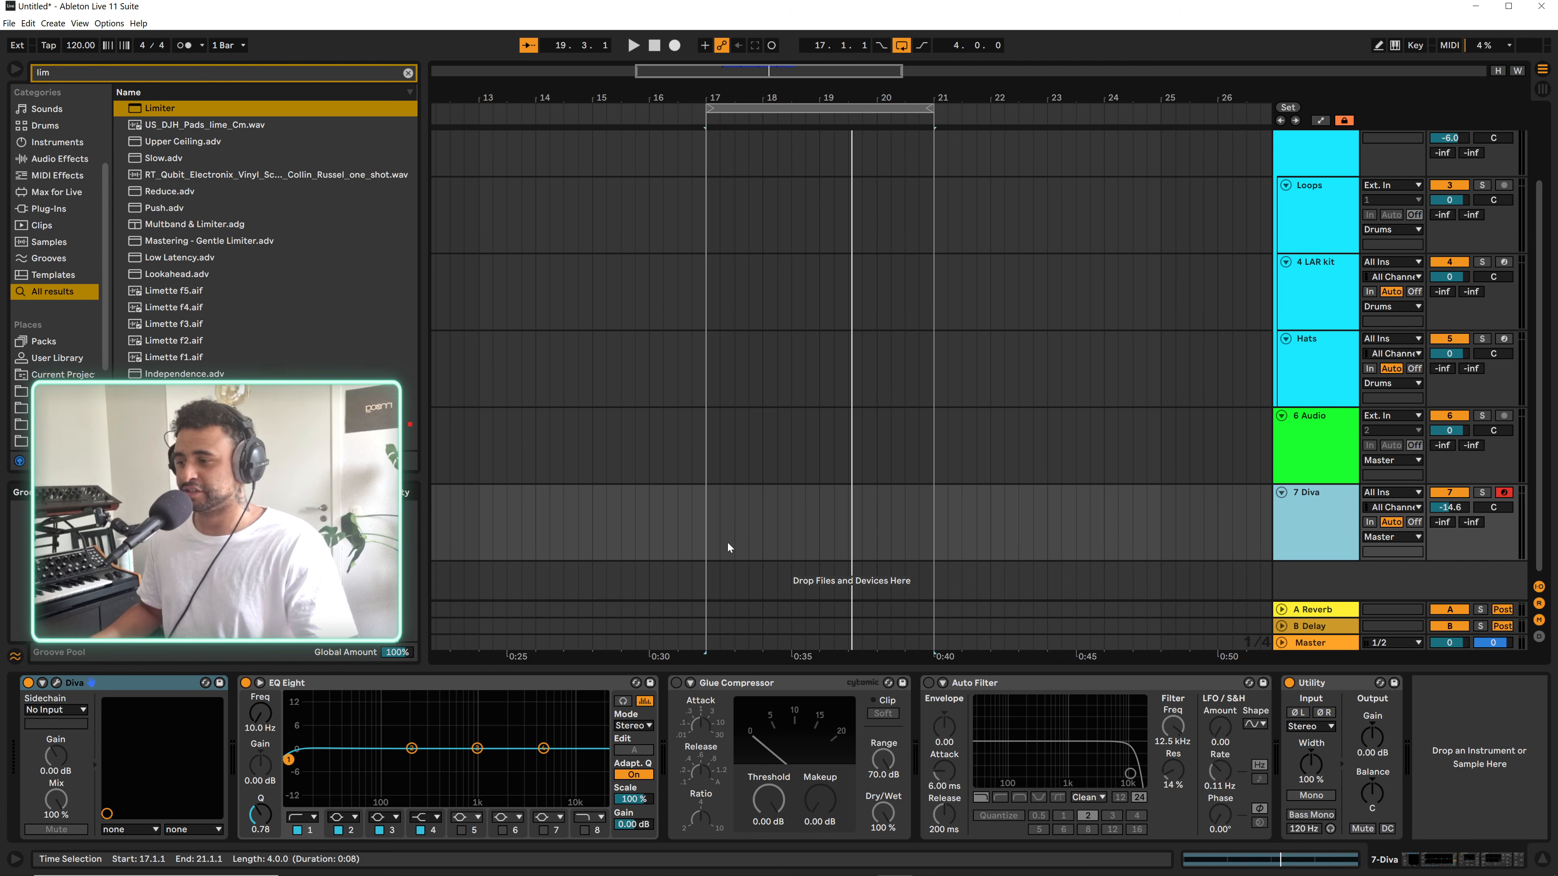
Open the Diva synth and examine its main, Modifications and Trimmers pages, finishing with the plug-in window closed
{"action": "left_click", "coordinate": [709, 543]}
{"action": "left_click", "coordinate": [56, 683]}
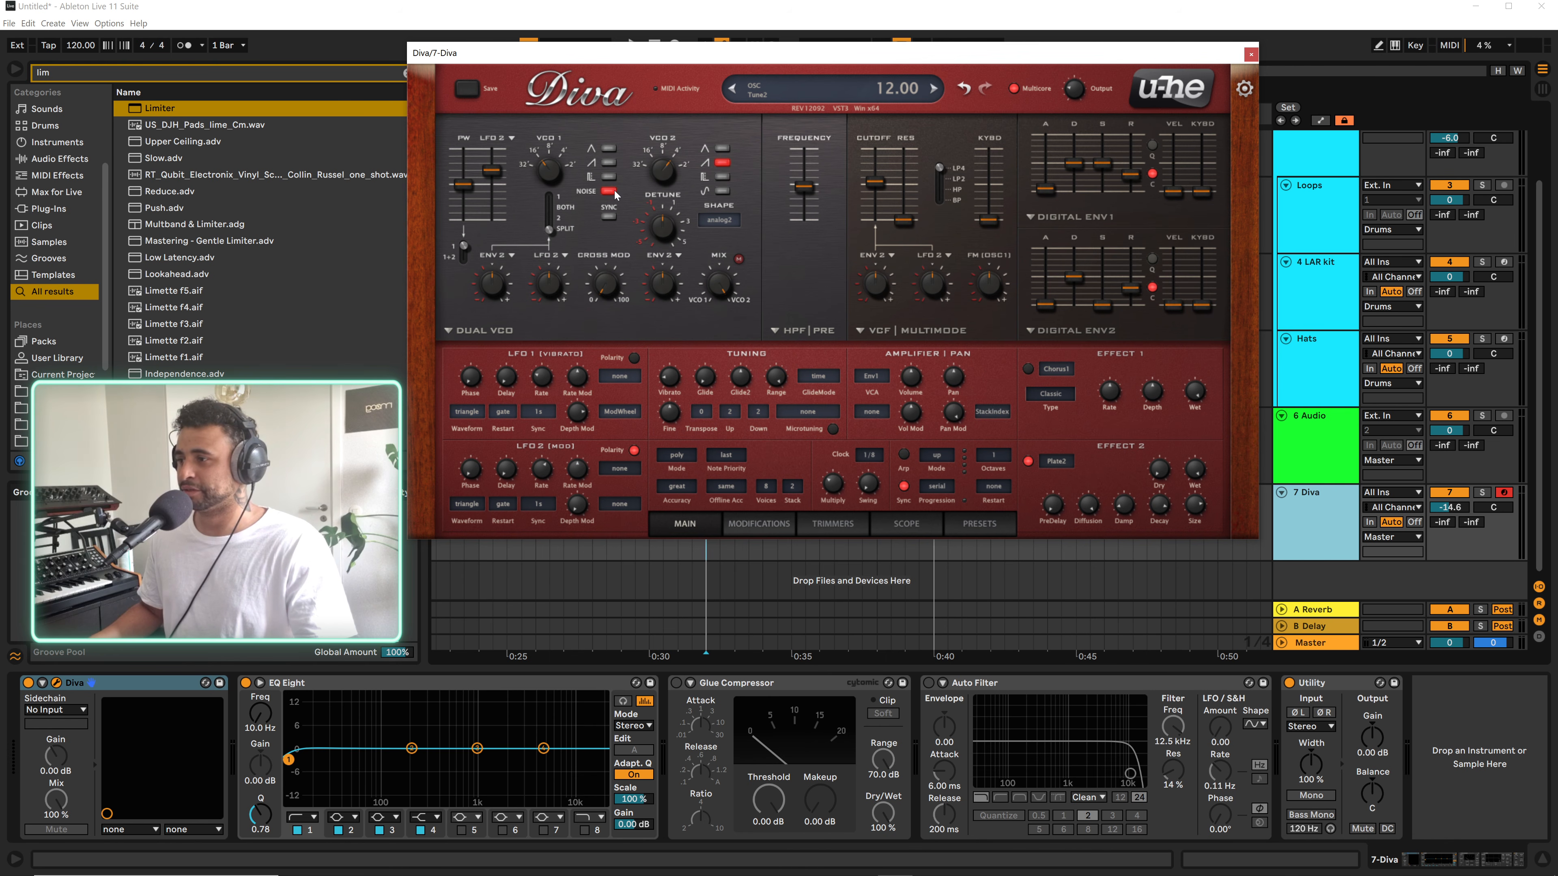
{"action": "mouse_move", "coordinate": [717, 281]}
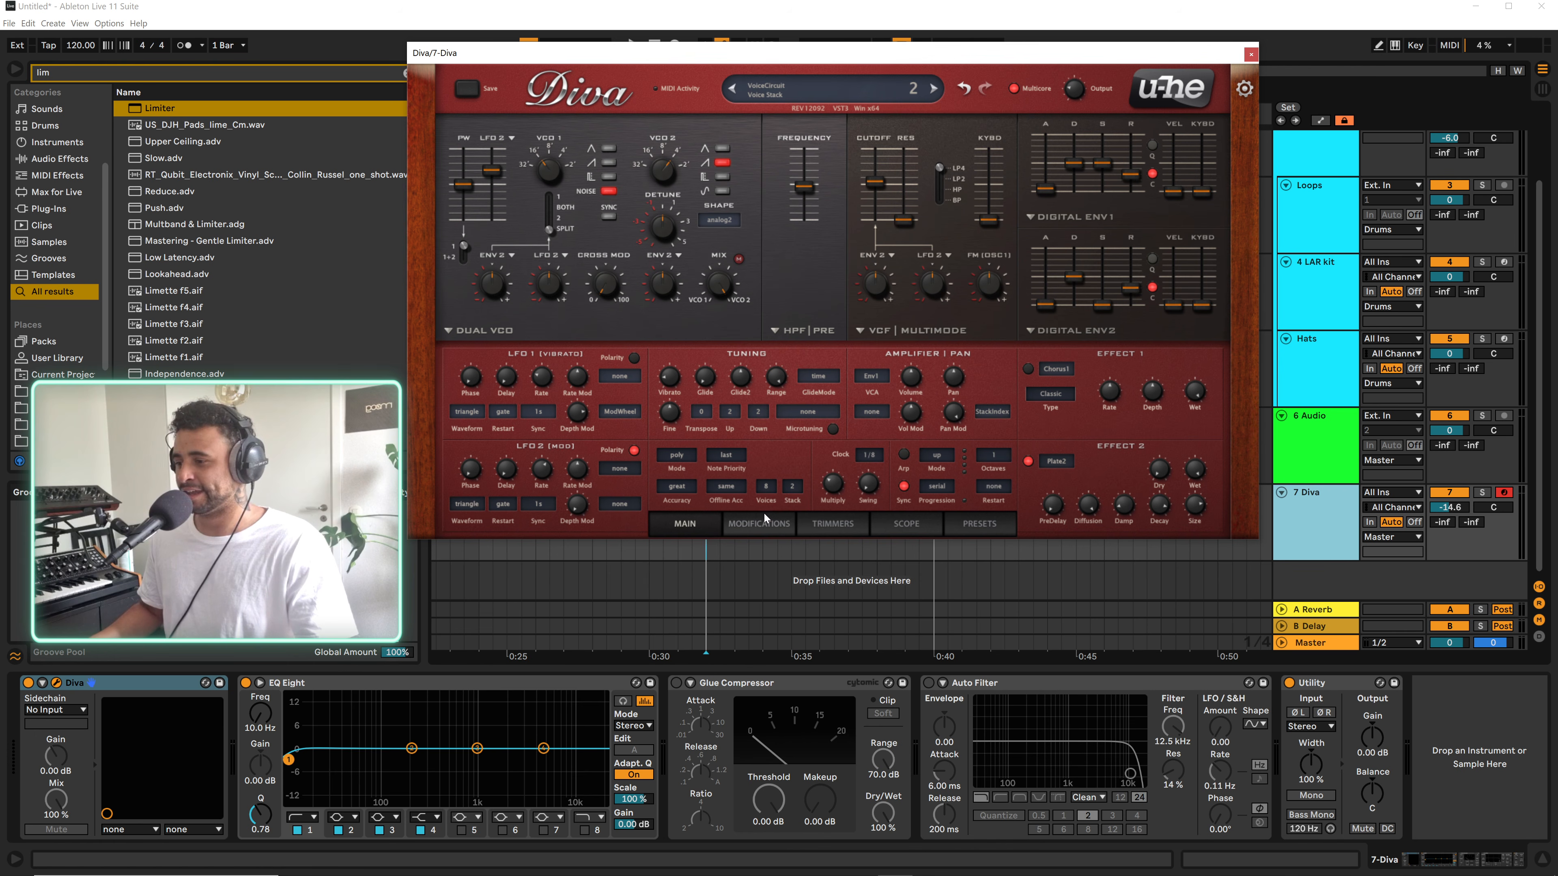
{"action": "left_click", "coordinate": [749, 525]}
{"action": "left_click", "coordinate": [851, 525]}
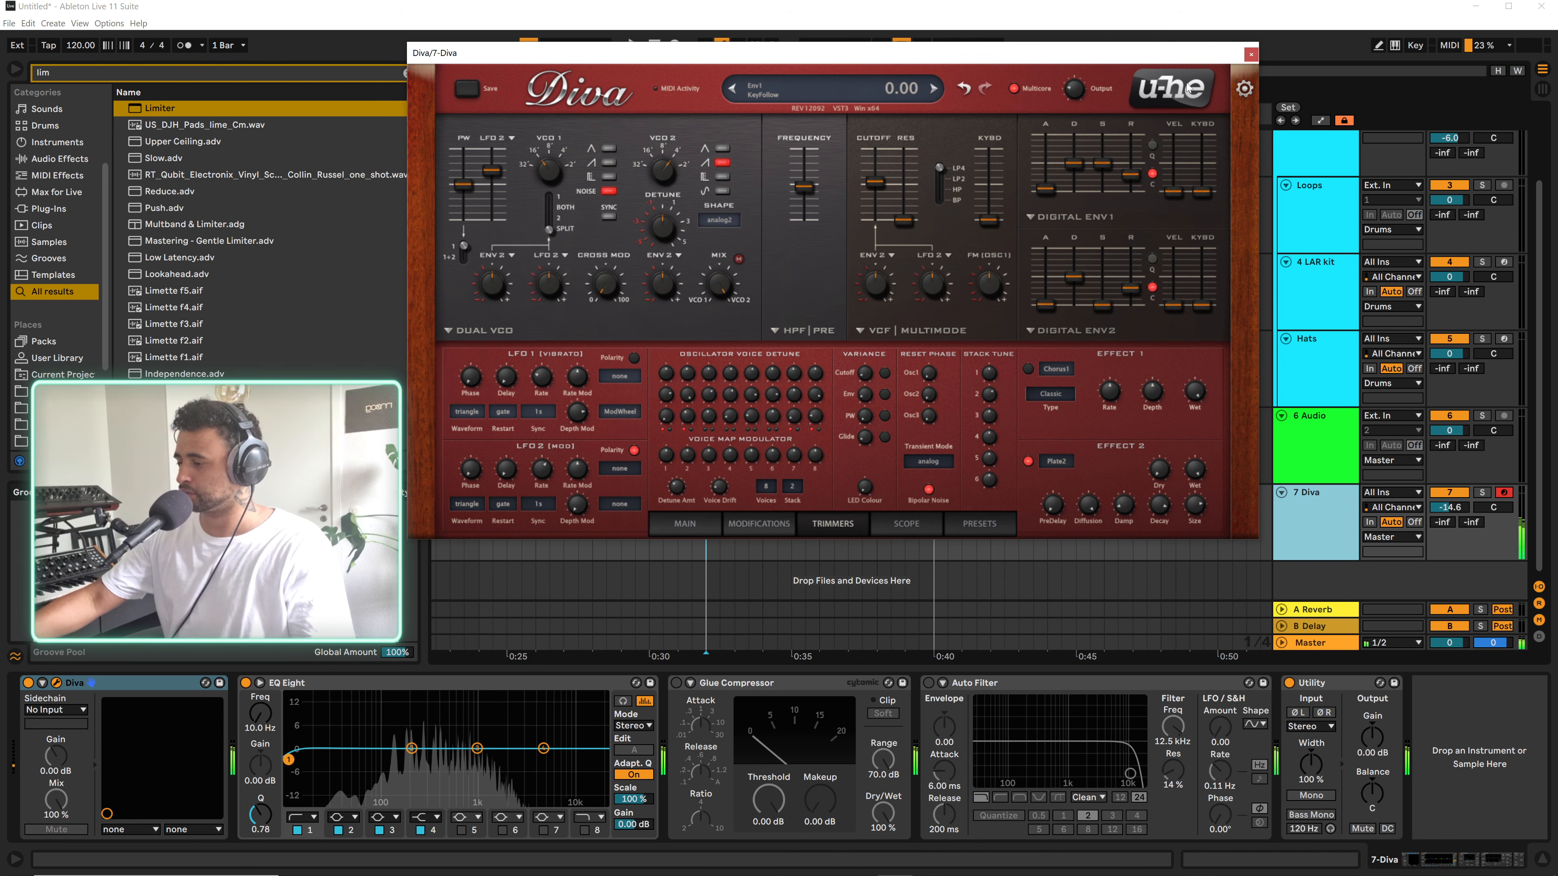
{"action": "left_click", "coordinate": [1251, 56]}
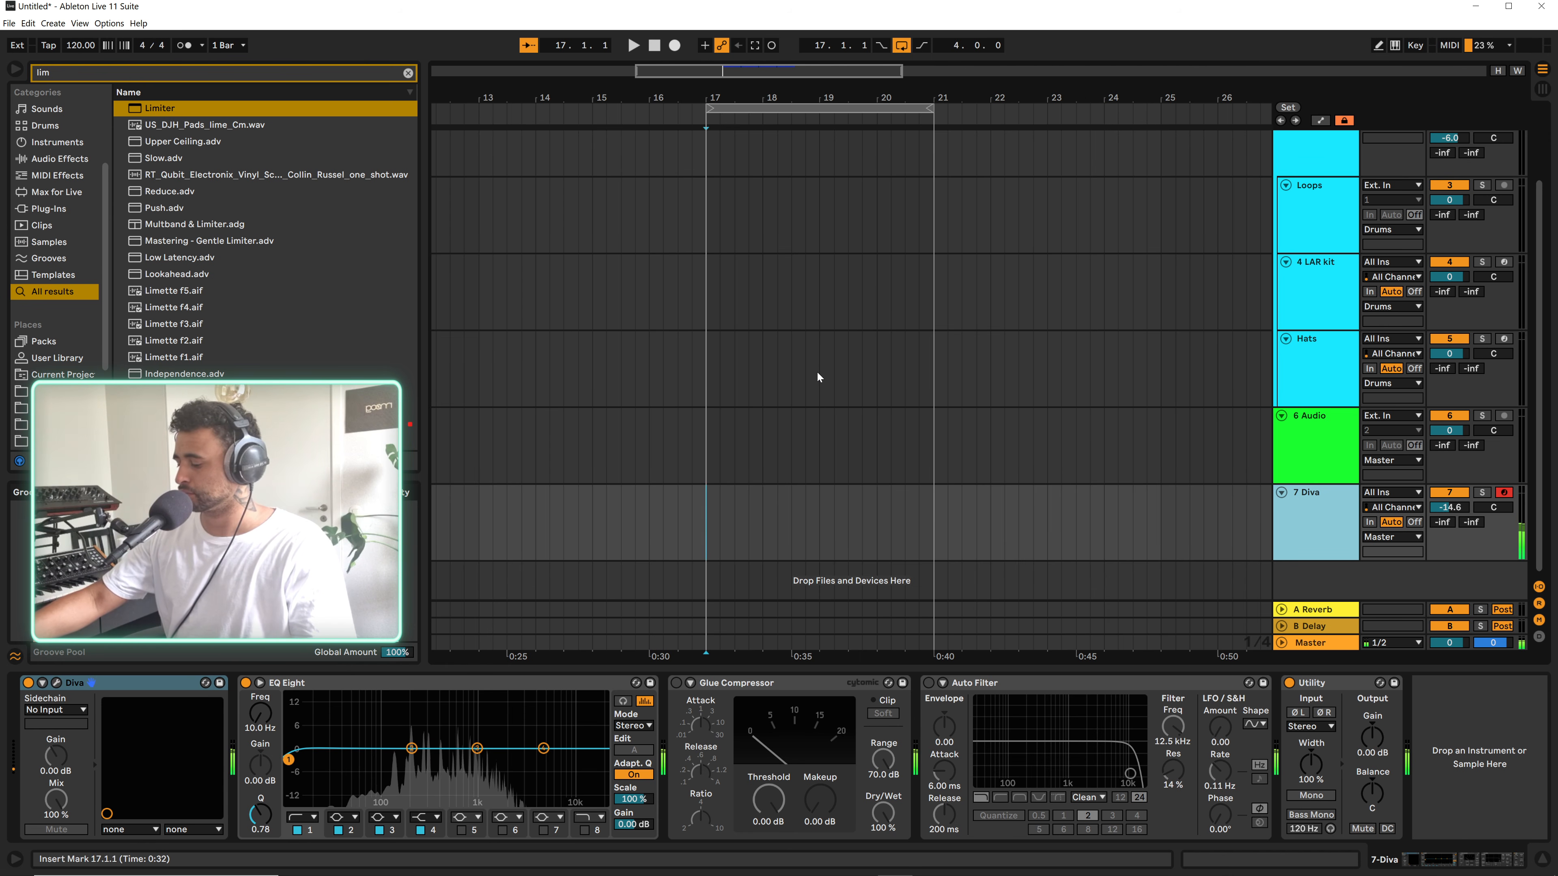
Create an empty four-bar MIDI clip on the 7 Diva track from bar 17 to bar 21
{"action": "key", "text": "space"}
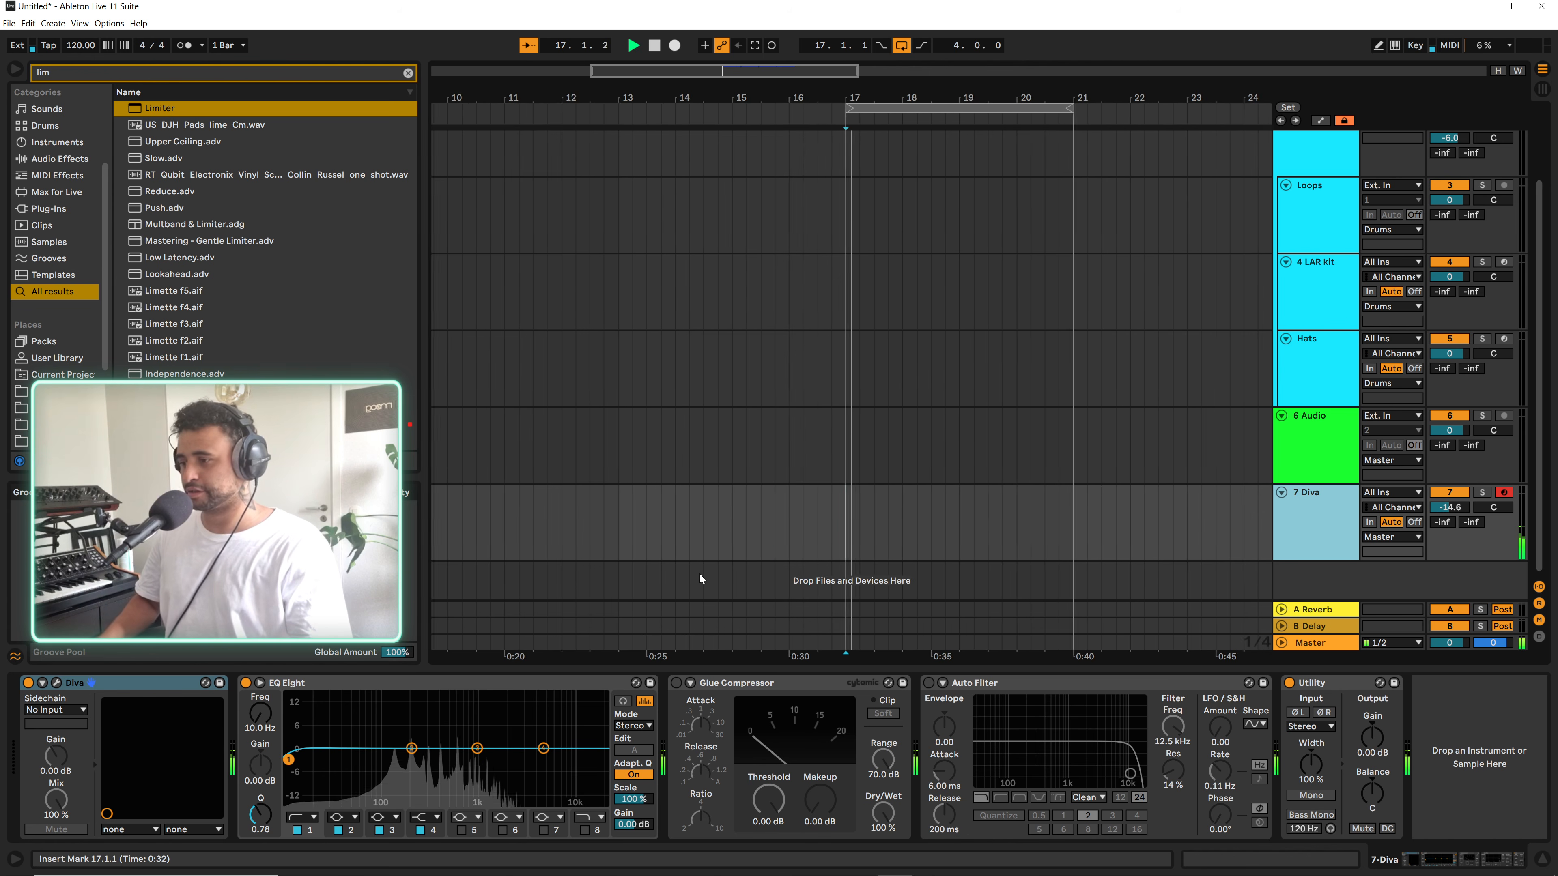
{"action": "key", "text": "space"}
{"action": "left_click_drag", "start_coordinate": [846, 529], "coordinate": [909, 521]}
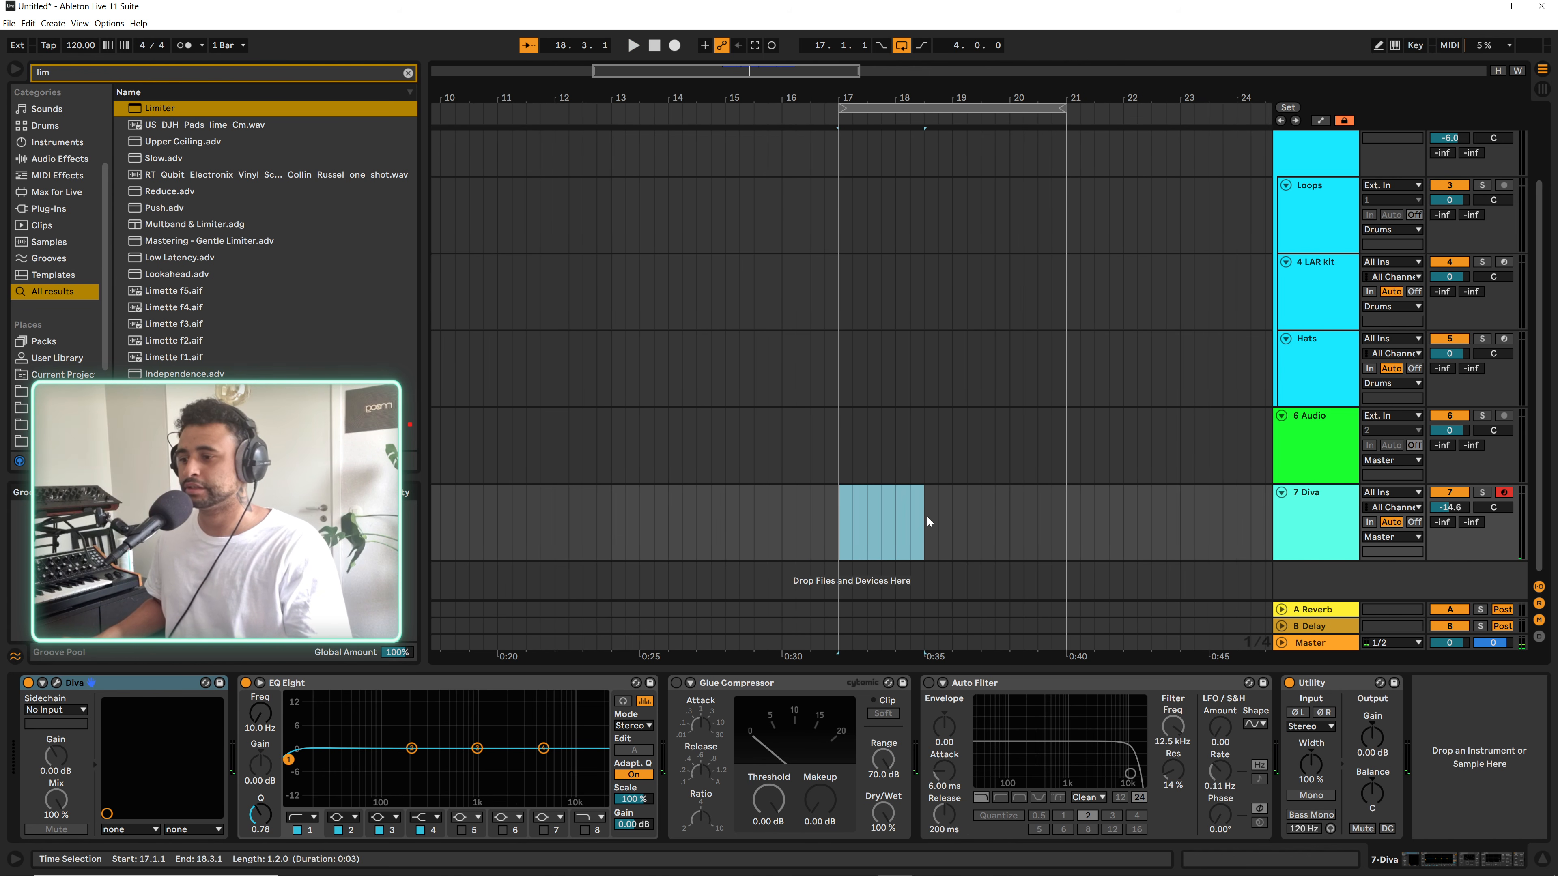
{"action": "left_click_drag", "start_coordinate": [1052, 513], "coordinate": [1061, 513]}
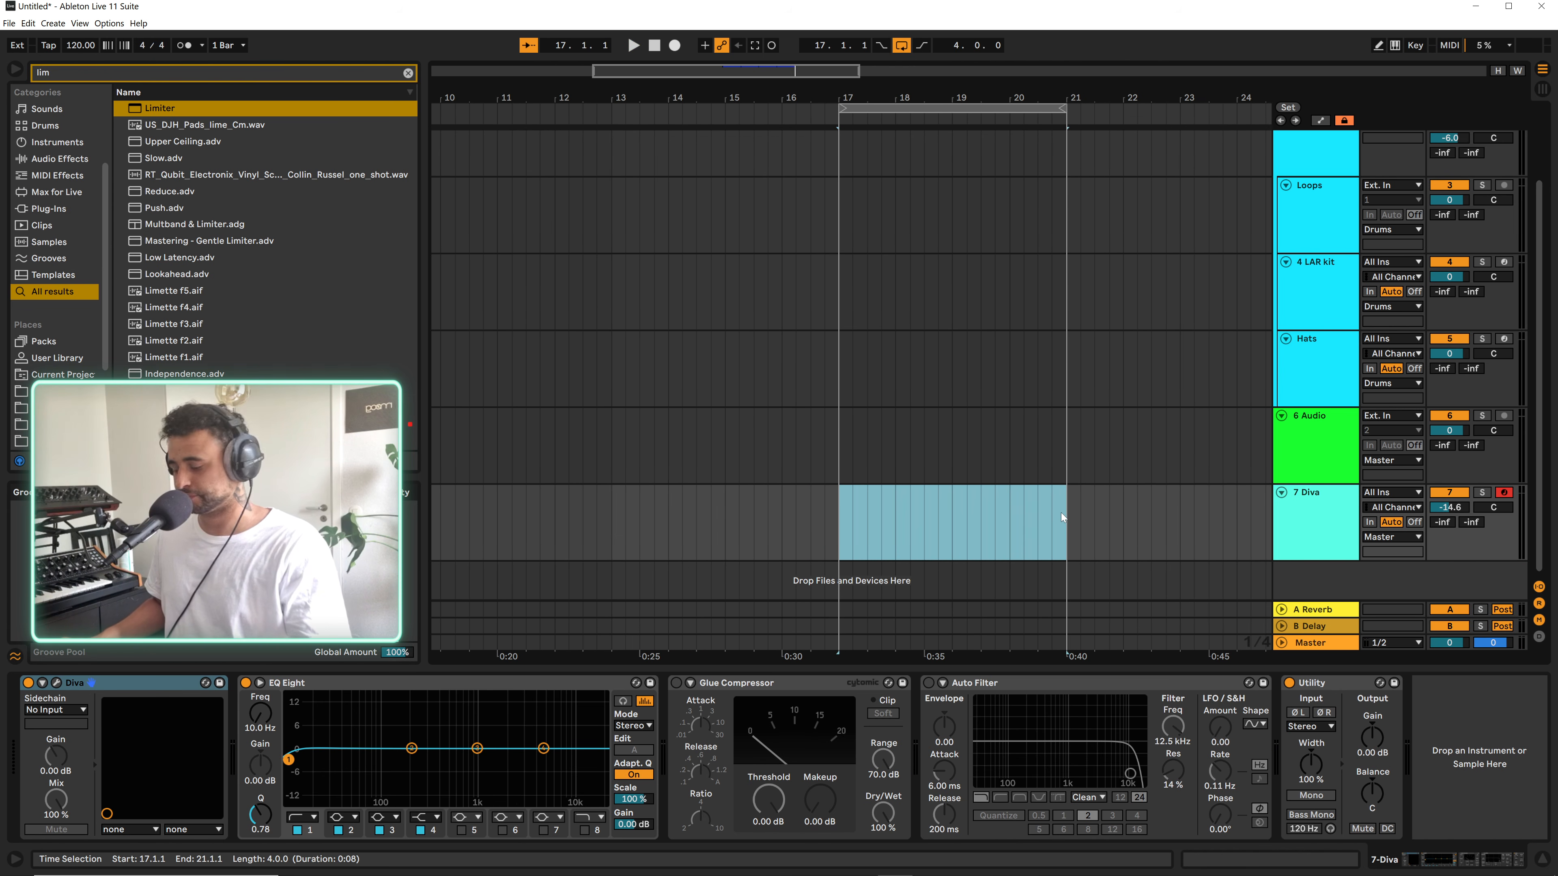
{"action": "key", "text": "ctrl+shift+m"}
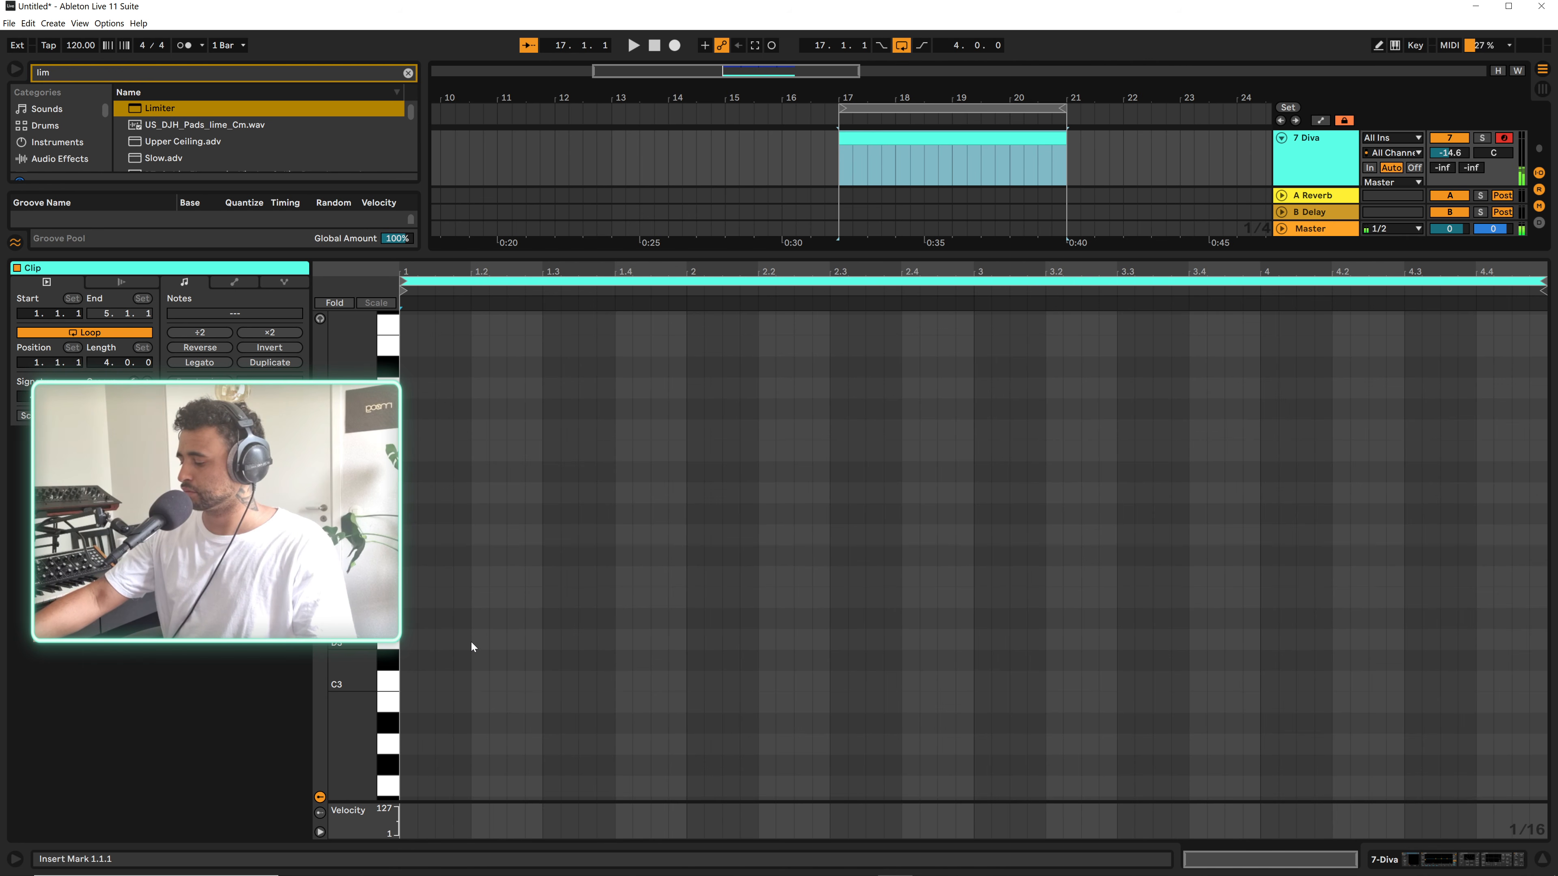
Lengthen the Diva clip to eight bars with sustained C#1 and G#1 notes spanning its full length
{"action": "scroll", "coordinate": [473, 663], "scroll_direction": "down", "scroll_amount": 6}
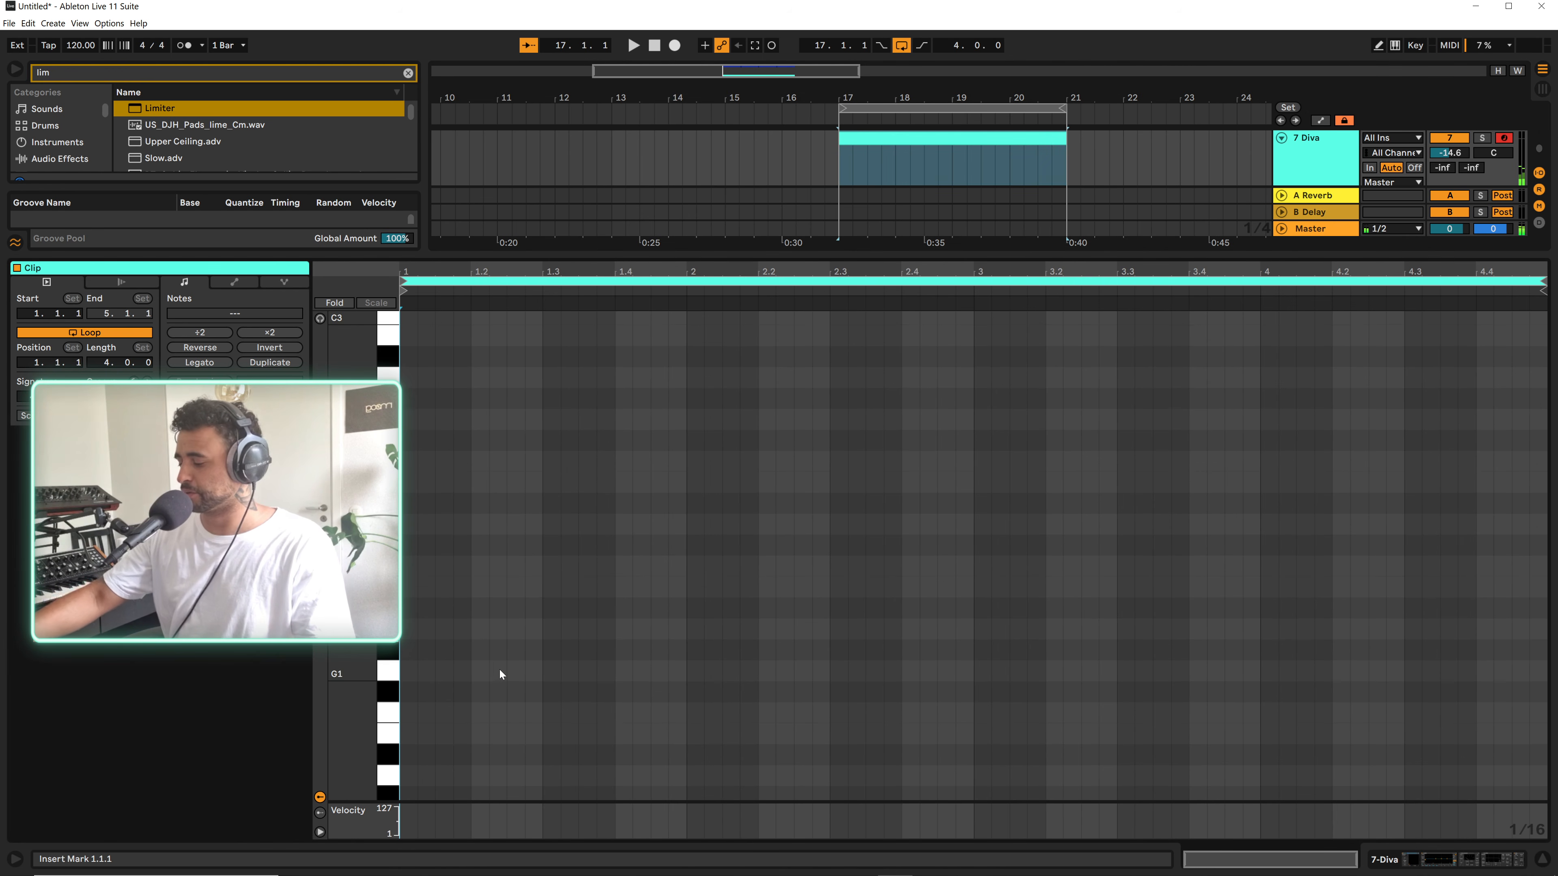
{"action": "scroll", "coordinate": [499, 644], "scroll_direction": "down", "scroll_amount": 6}
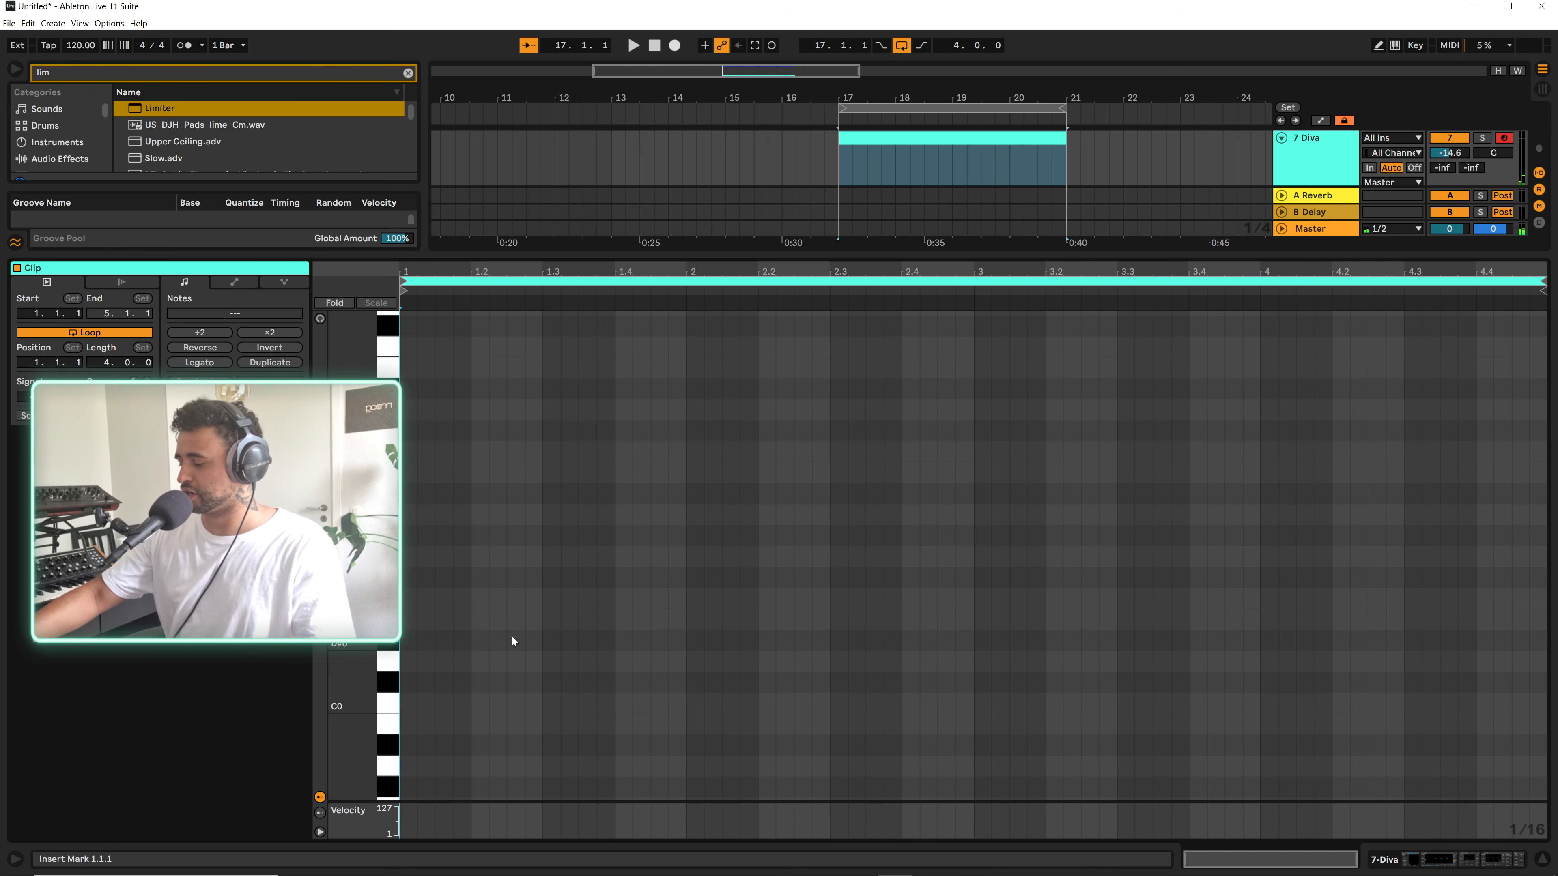
{"action": "scroll", "coordinate": [512, 640], "scroll_direction": "up", "scroll_amount": 3}
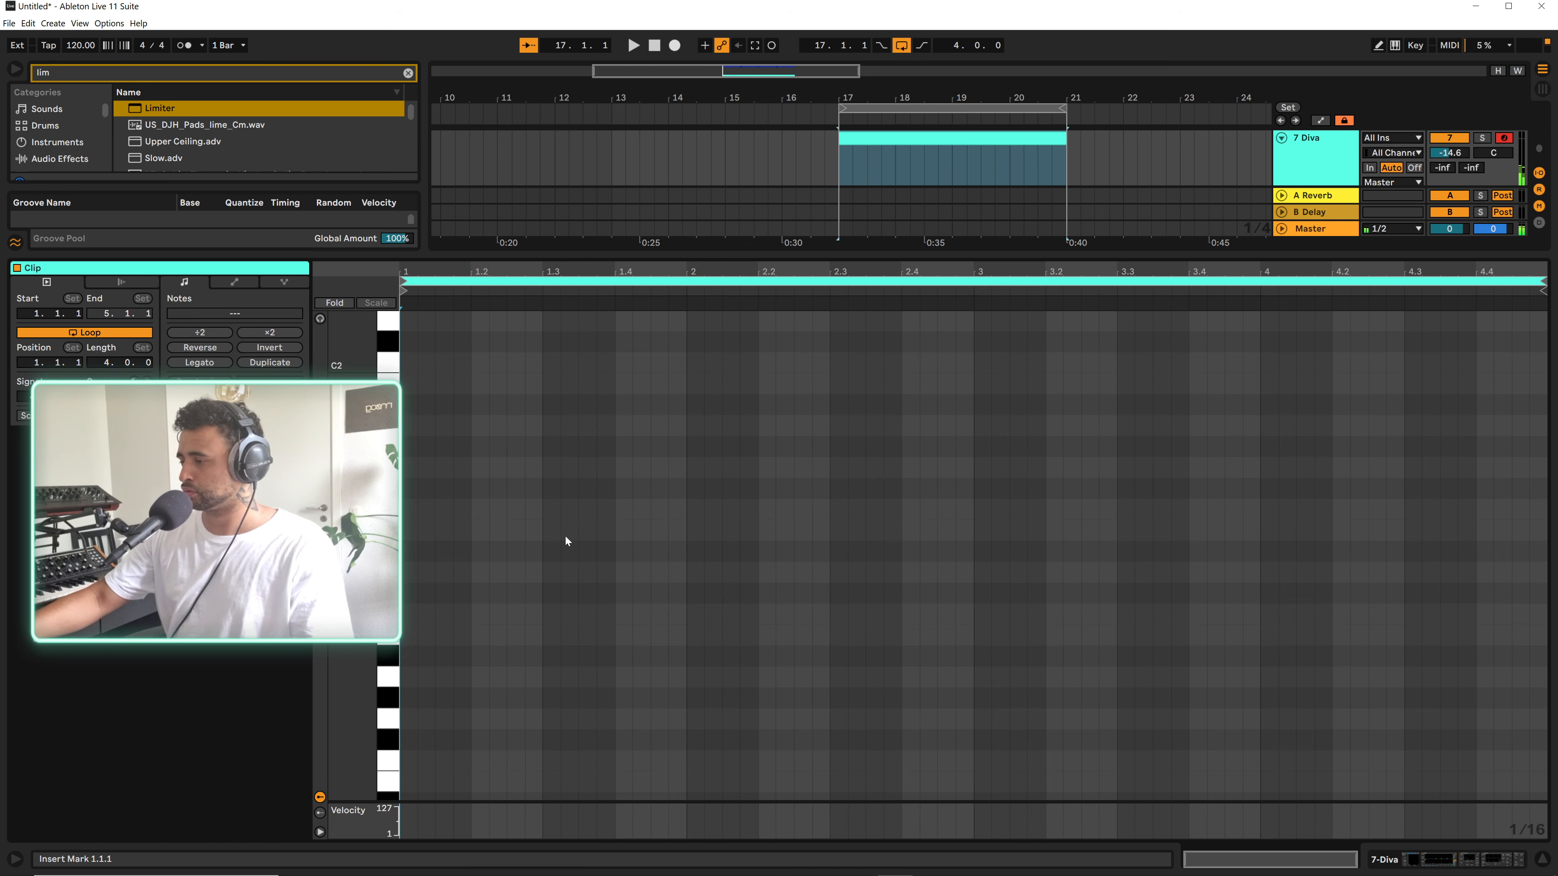
{"action": "double_click", "coordinate": [409, 594]}
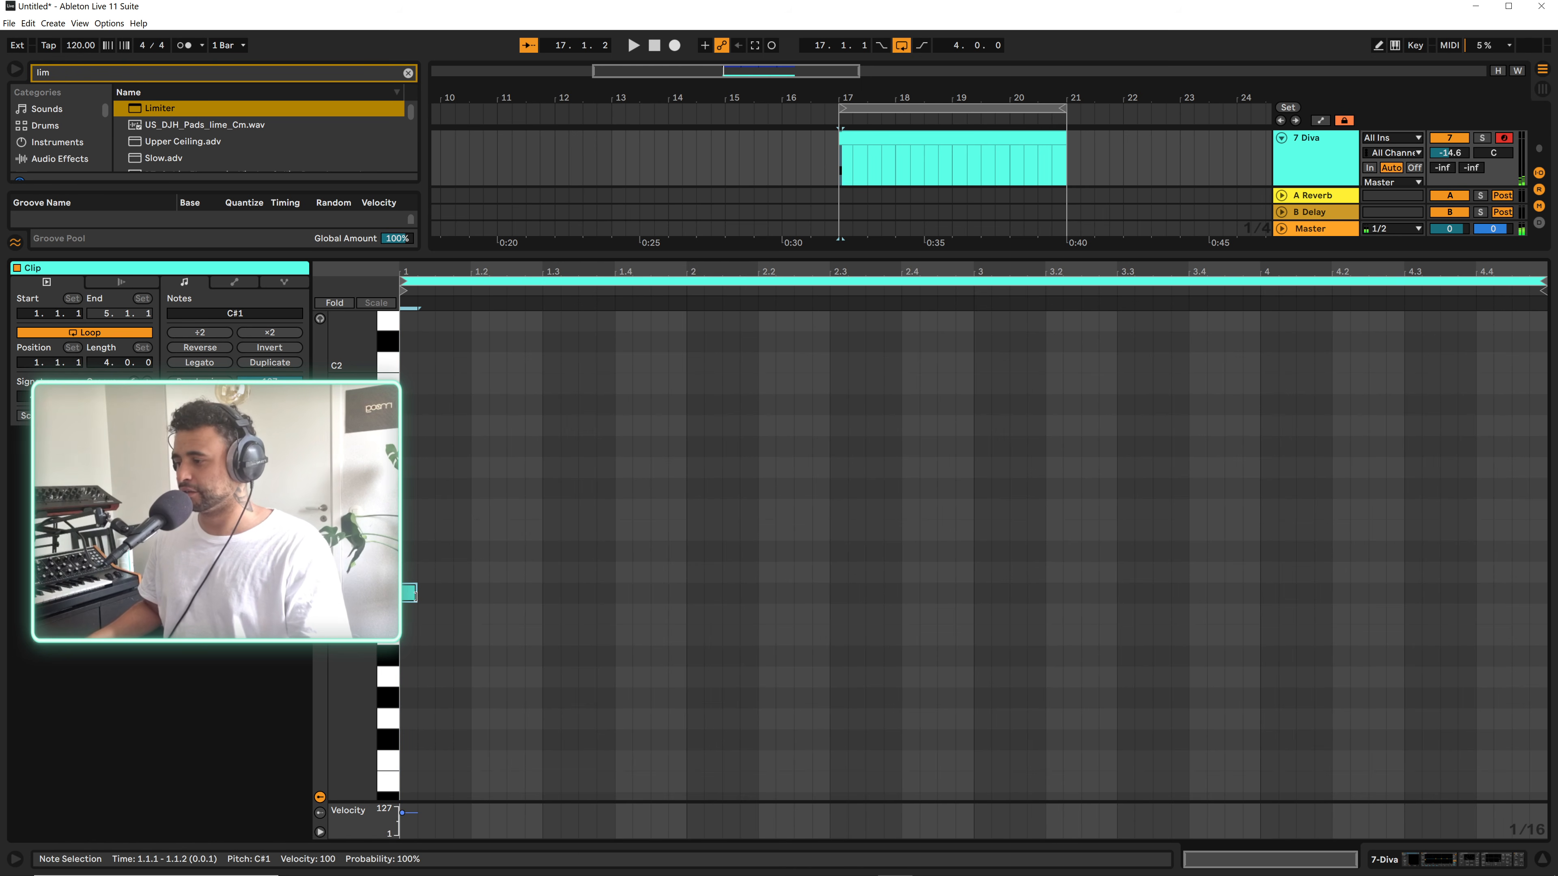
{"action": "left_click_drag", "start_coordinate": [415, 593], "coordinate": [689, 594]}
{"action": "left_click_drag", "start_coordinate": [1427, 537], "coordinate": [1545, 534]}
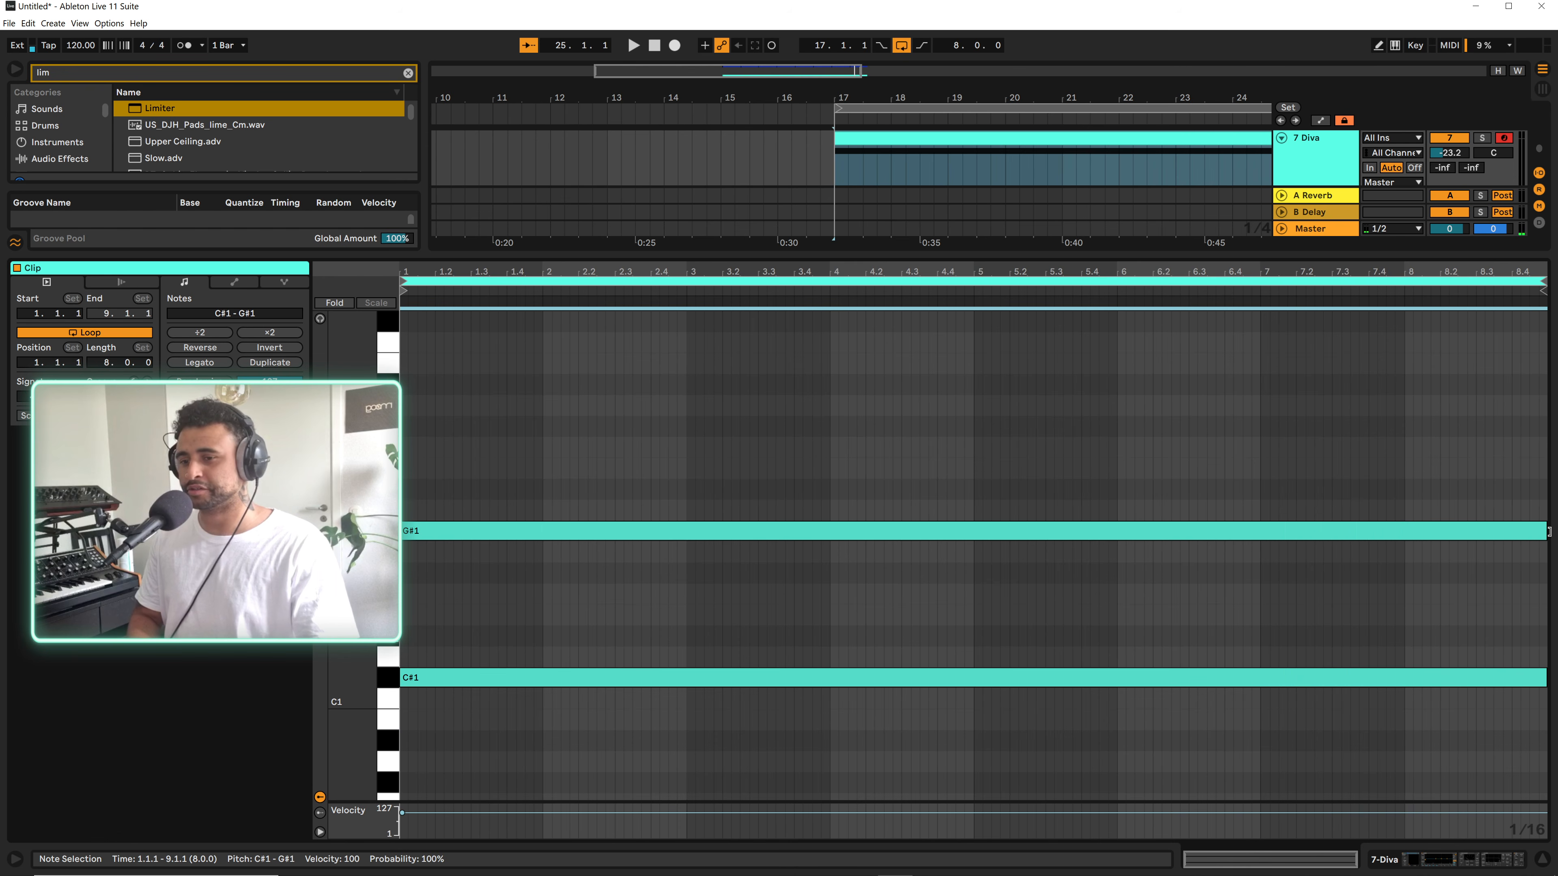
Close the MIDI clip editor and play the kick and Diva parts together from bar 17
{"action": "left_click", "coordinate": [1543, 862]}
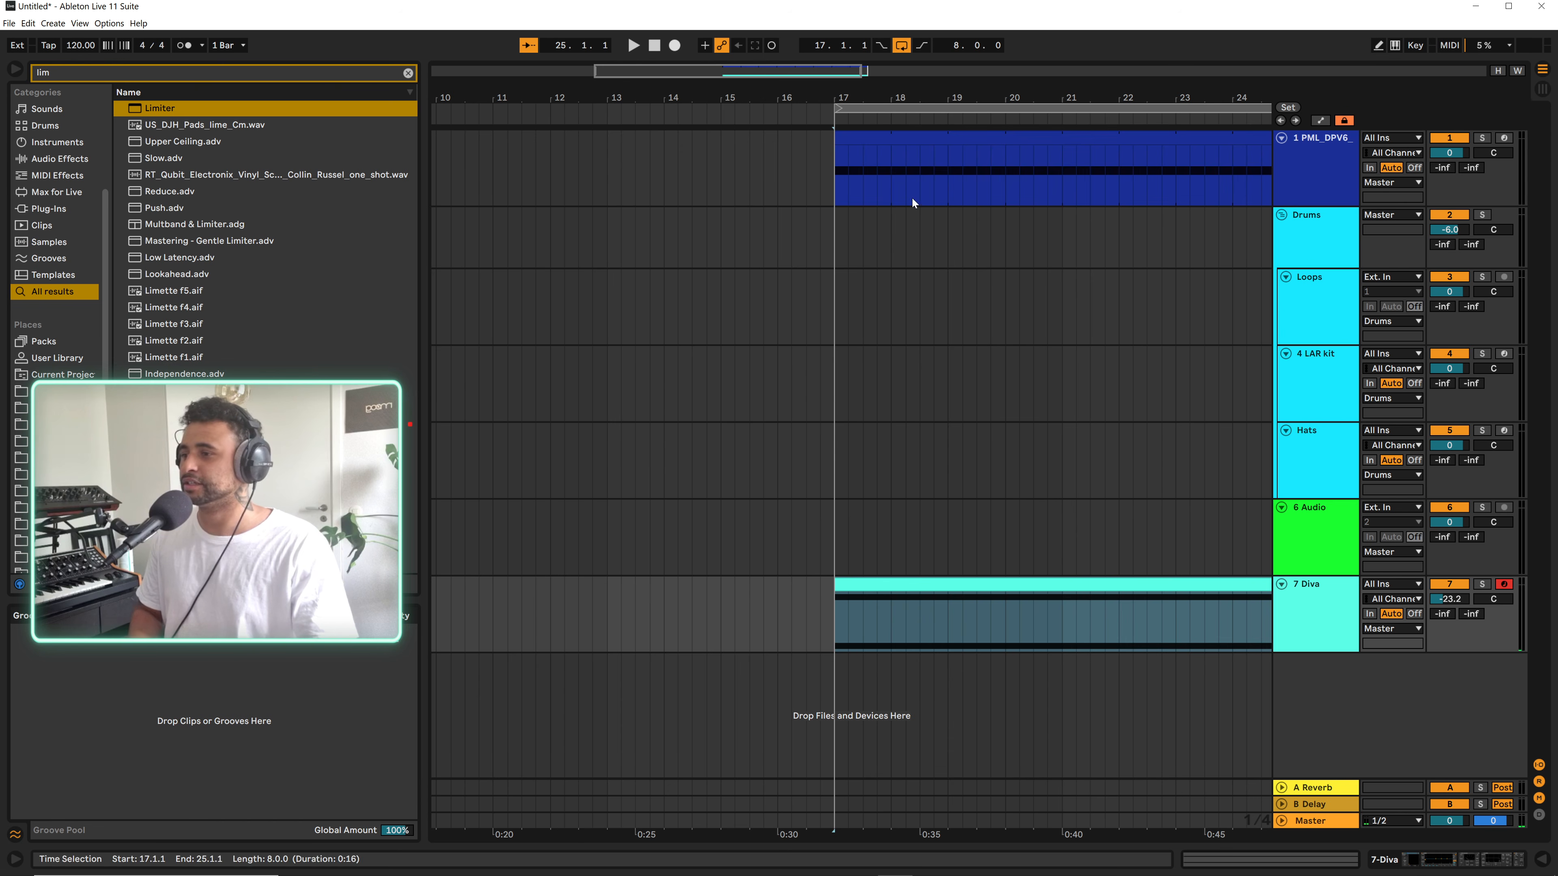
{"action": "left_click_drag", "start_coordinate": [969, 108], "coordinate": [766, 108]}
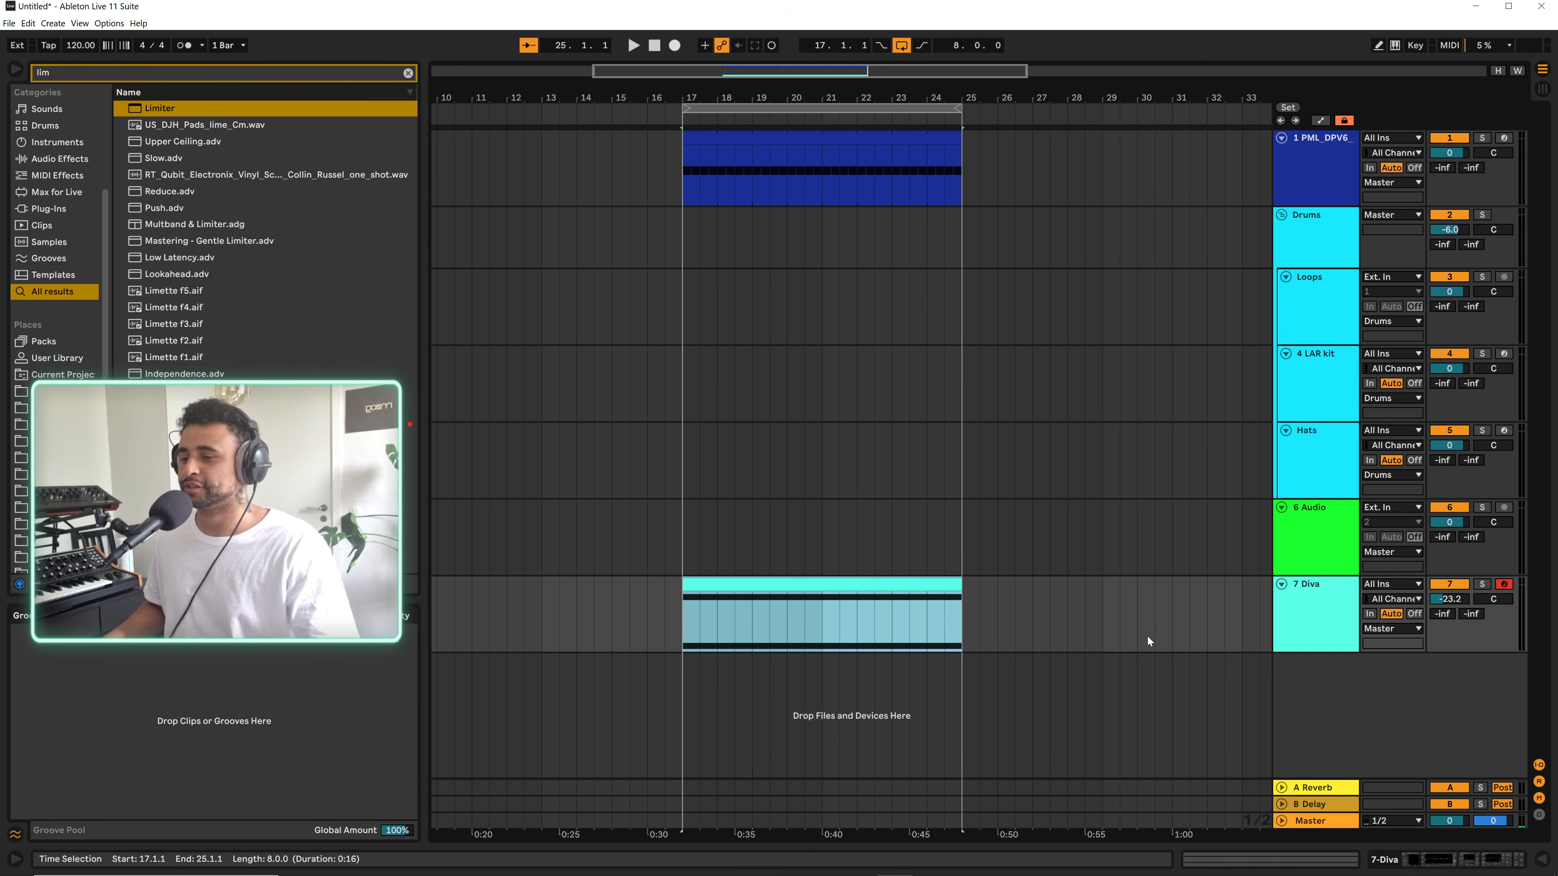
{"action": "left_click", "coordinate": [696, 195]}
{"action": "key", "text": "space"}
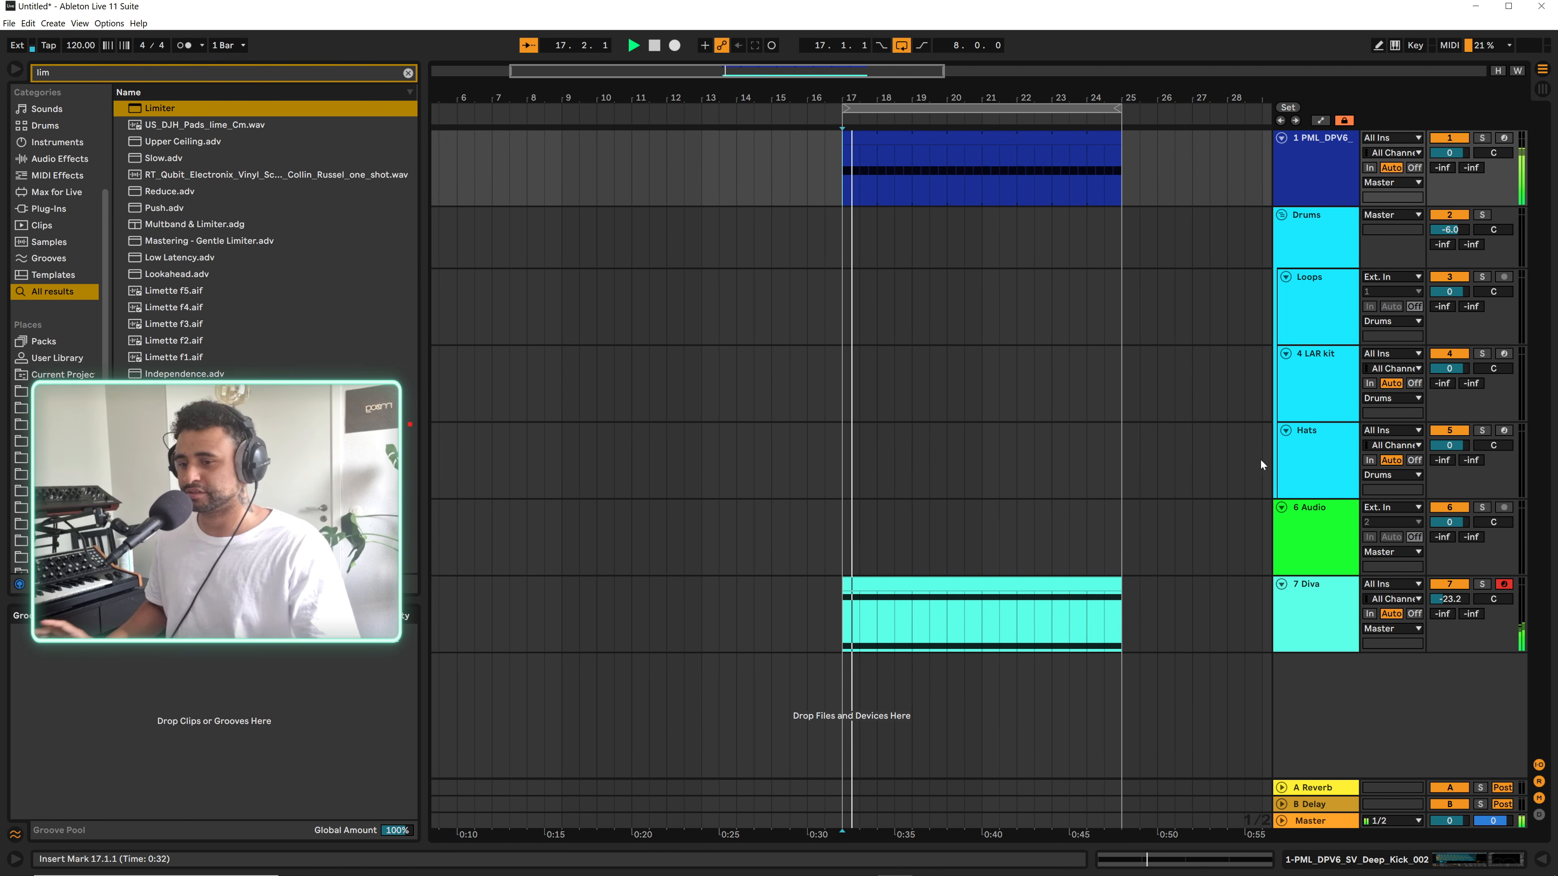
Search the browser for "comp" and add a Compressor at the end of the 7 Diva track's device chain
{"action": "left_click", "coordinate": [1337, 584]}
{"action": "left_click", "coordinate": [408, 73]}
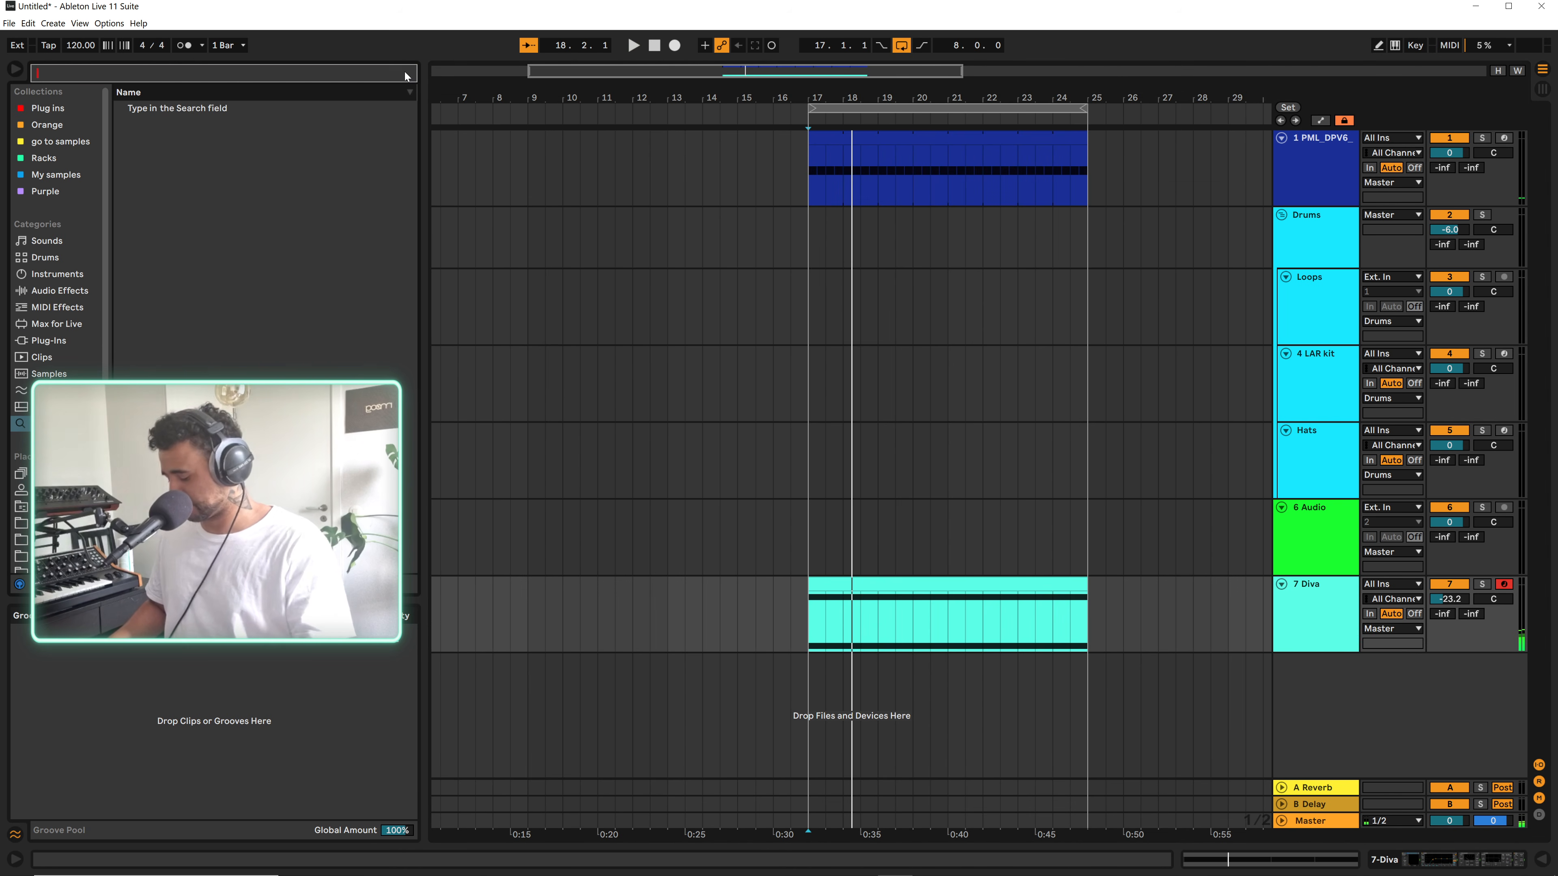
{"action": "type", "text": "comp"}
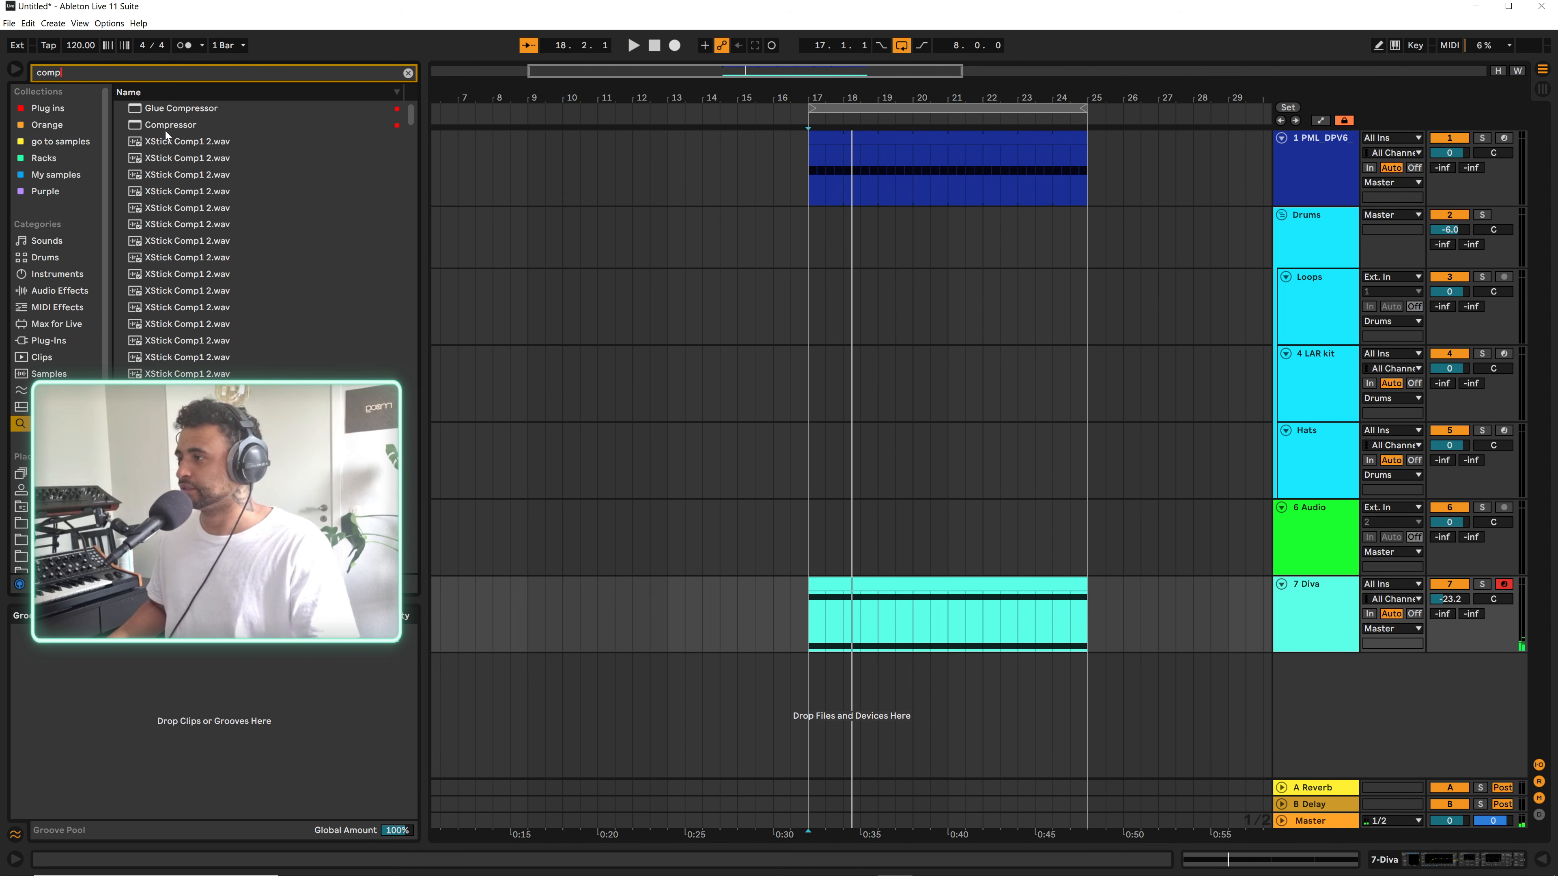
{"action": "double_click", "coordinate": [166, 126]}
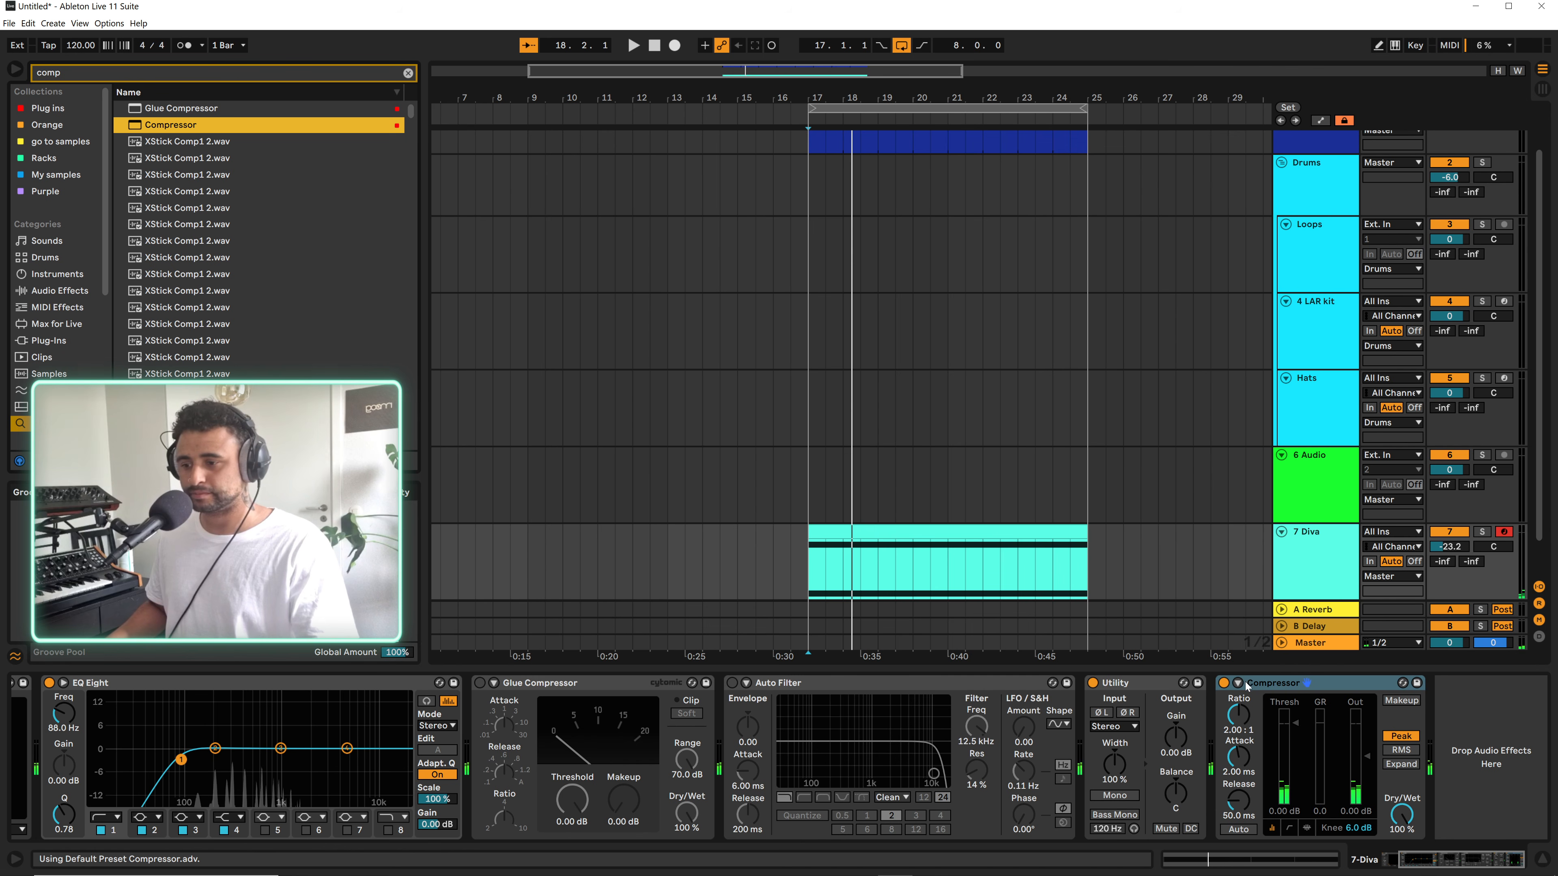
Expand the Diva Compressor's sidechain section and set its audio source to 1-PML DPV6 SV Deep Kick 002
{"action": "left_click", "coordinate": [1239, 684]}
{"action": "left_click", "coordinate": [1251, 725]}
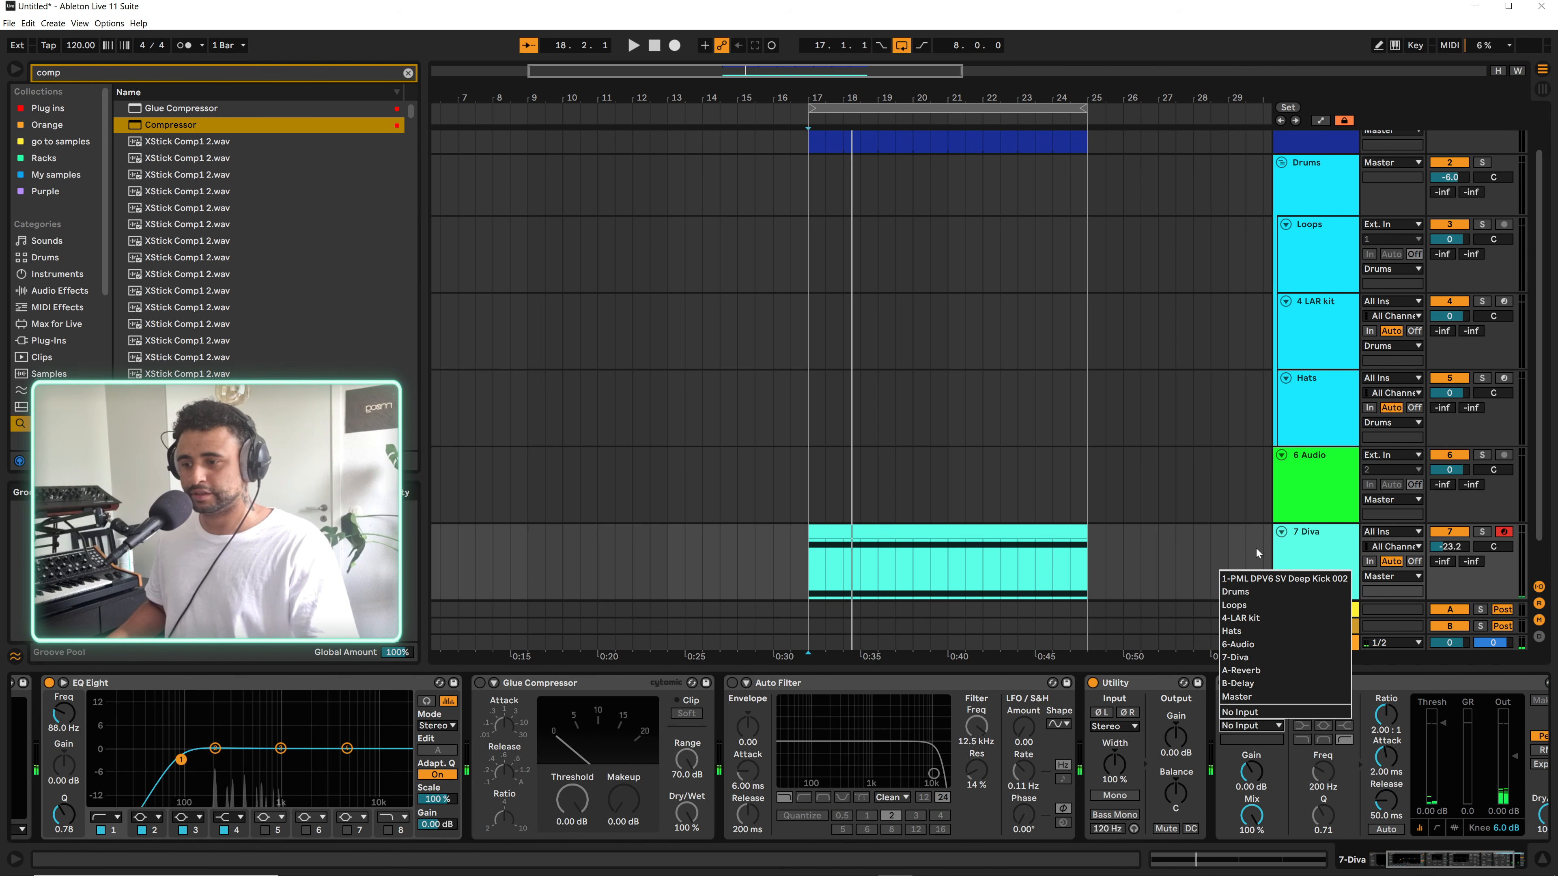
{"action": "left_click", "coordinate": [1256, 580]}
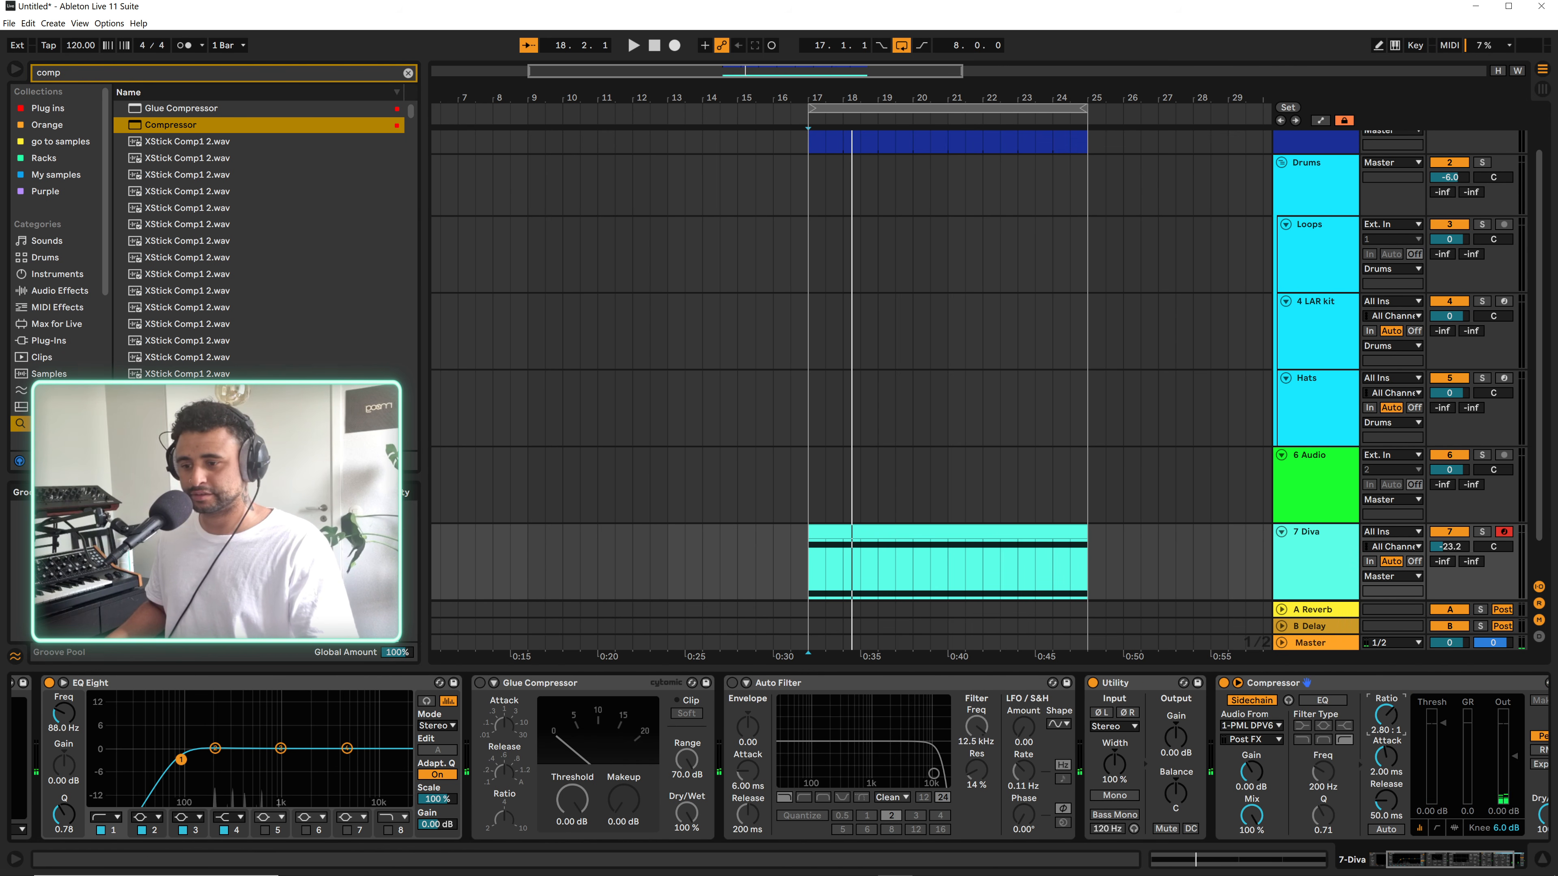
During playback, set the Diva Compressor's ratio to 4.50:1, attack to 0.08 ms and release to 30.7 ms
{"action": "key", "text": "space"}
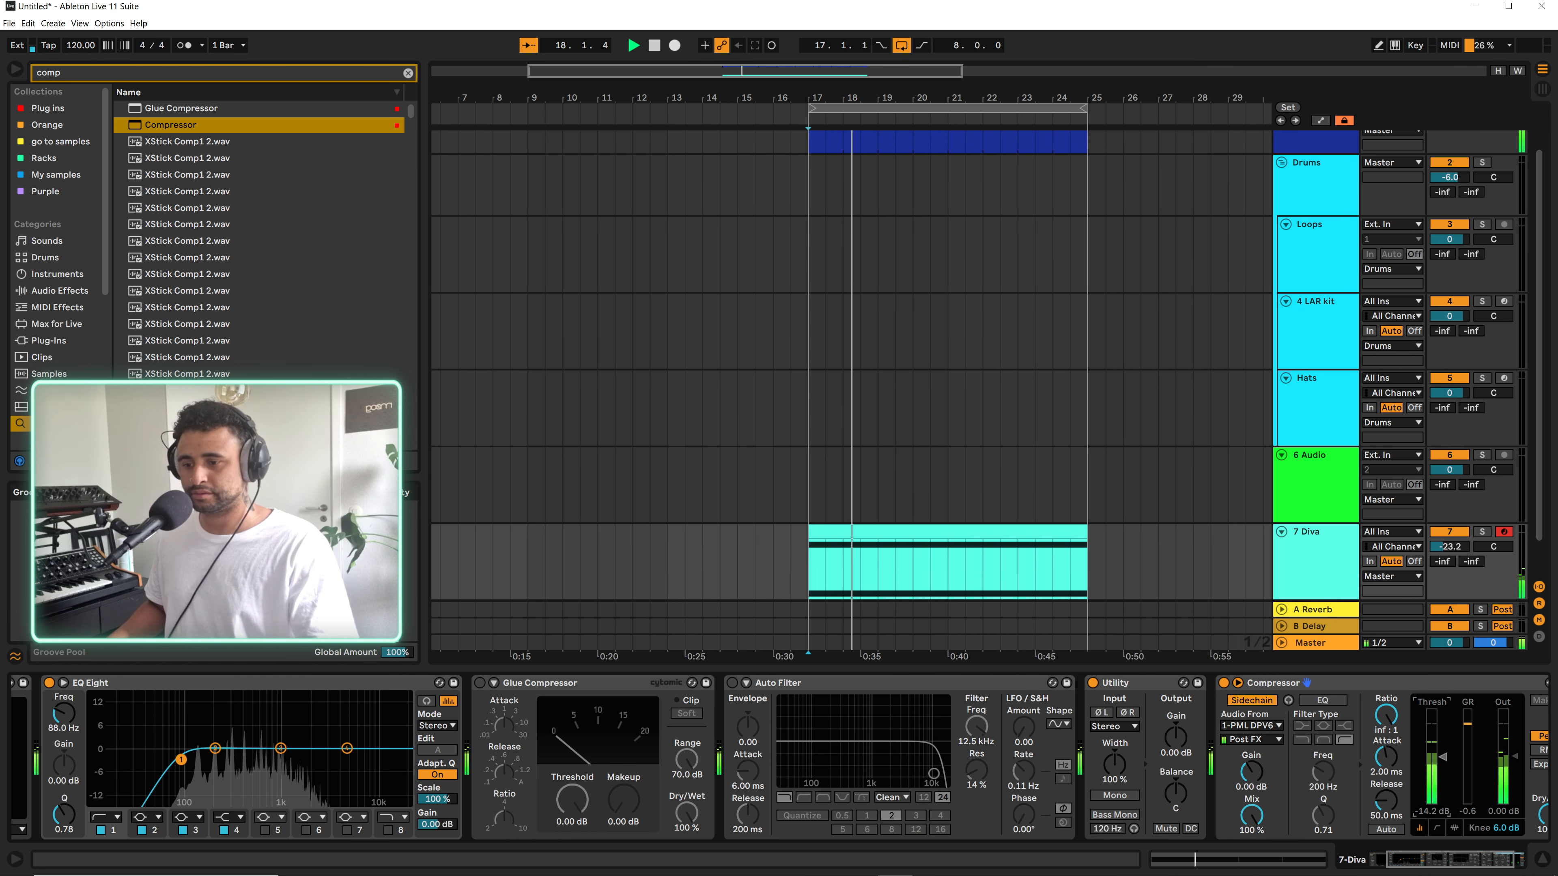
{"action": "mouse_move", "coordinate": [1386, 758]}
{"action": "left_mouse_down"}
{"action": "mouse_move", "coordinate": [1386, 810]}
{"action": "mouse_move", "coordinate": [1384, 772]}
{"action": "left_mouse_up"}
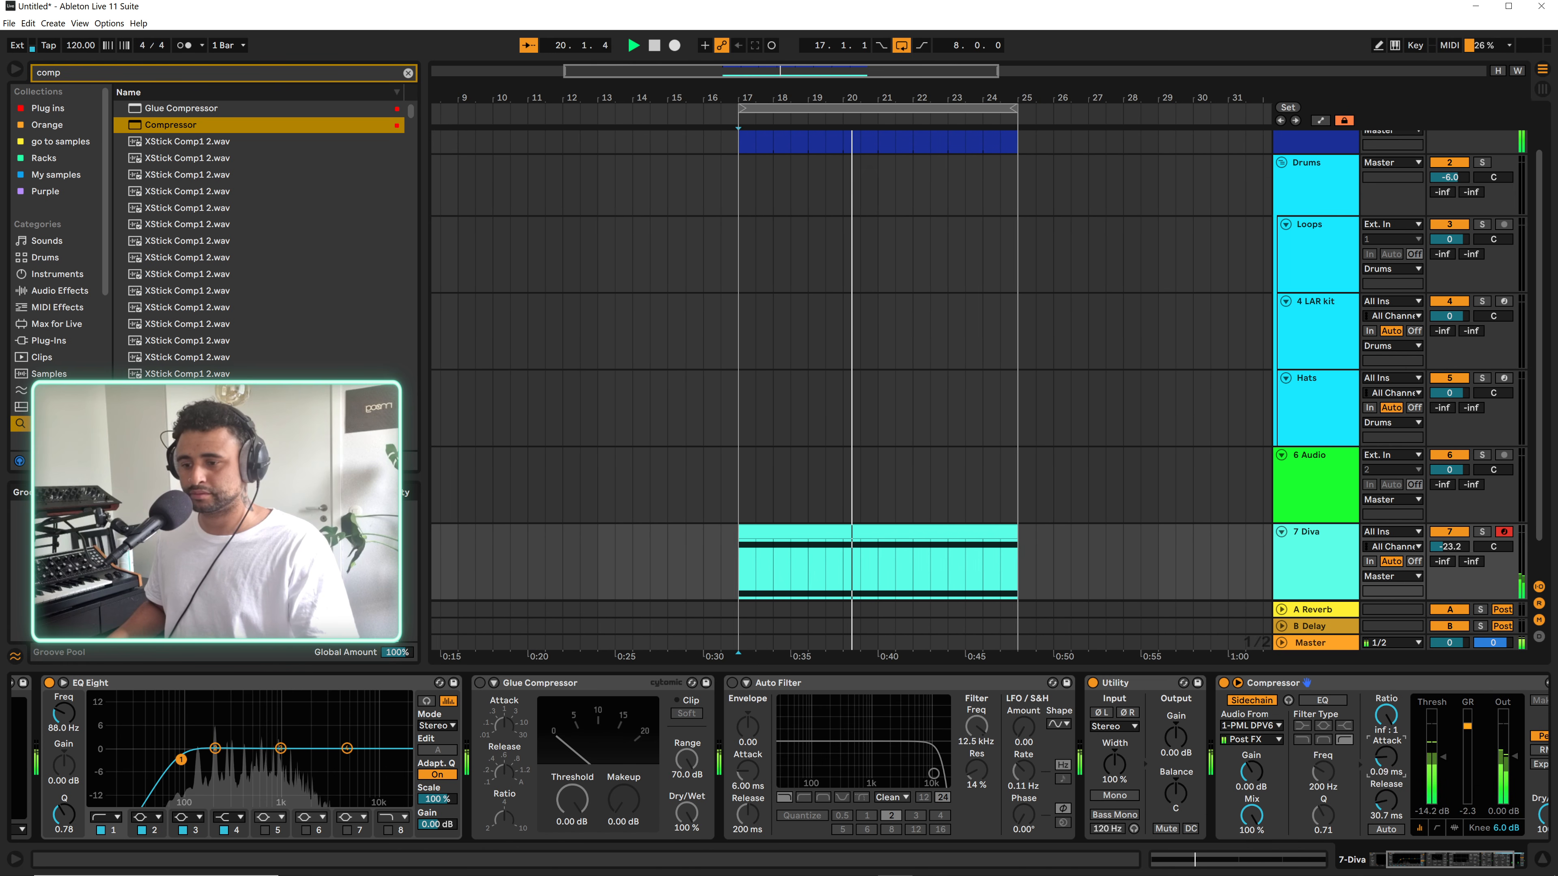
{"action": "left_click_drag", "start_coordinate": [1386, 715], "coordinate": [1384, 727]}
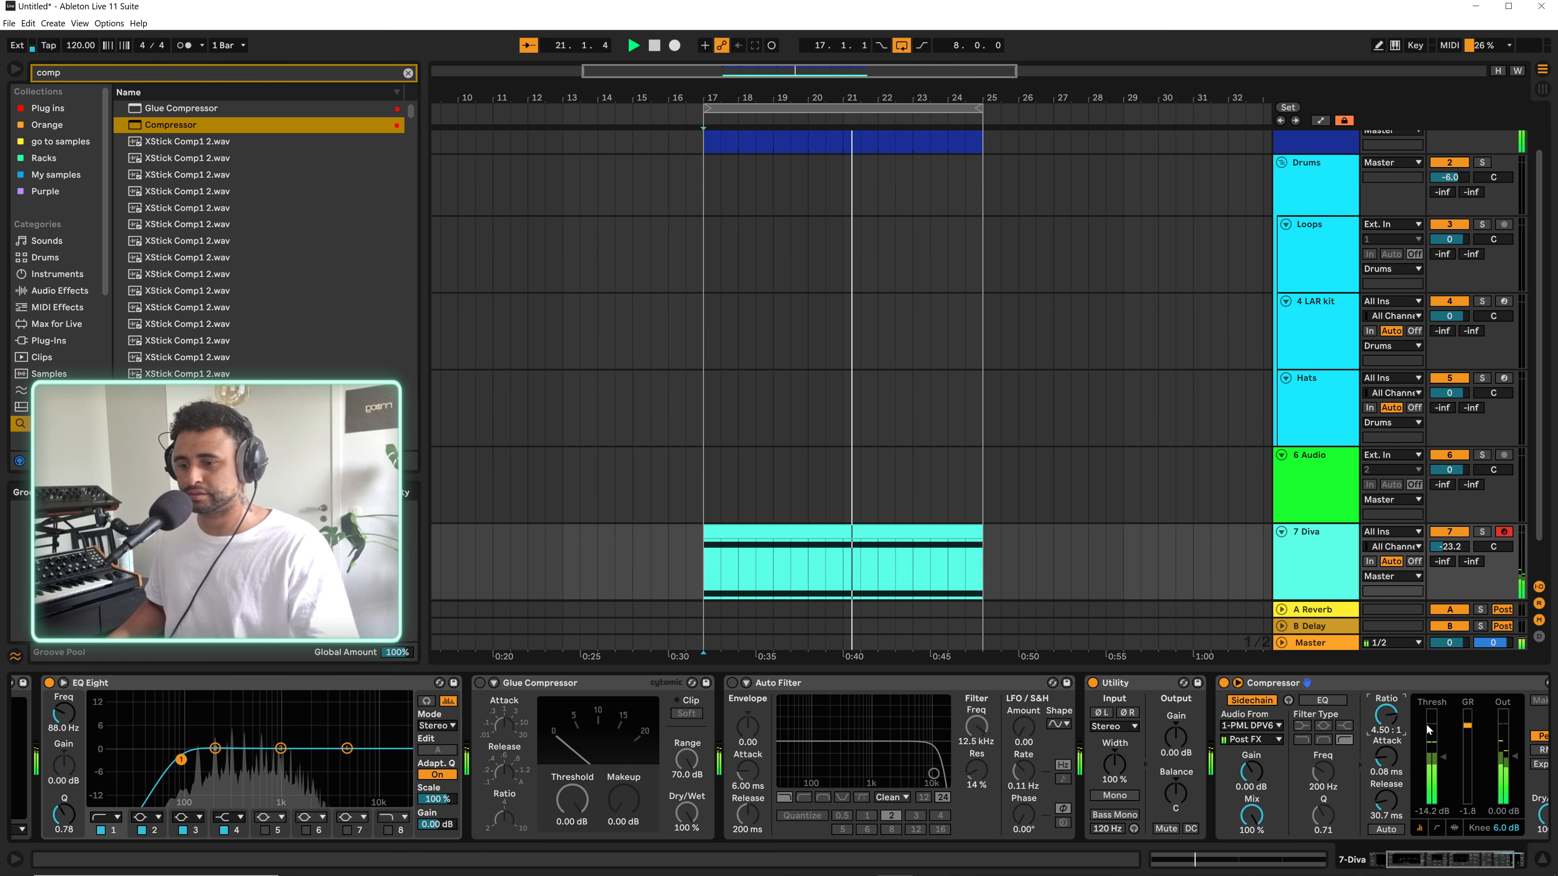
Enable the Compressor's sidechain EQ at 499 Hz and lower the threshold to -31.0 dB while listening to the ducking
{"action": "left_click", "coordinate": [1323, 701]}
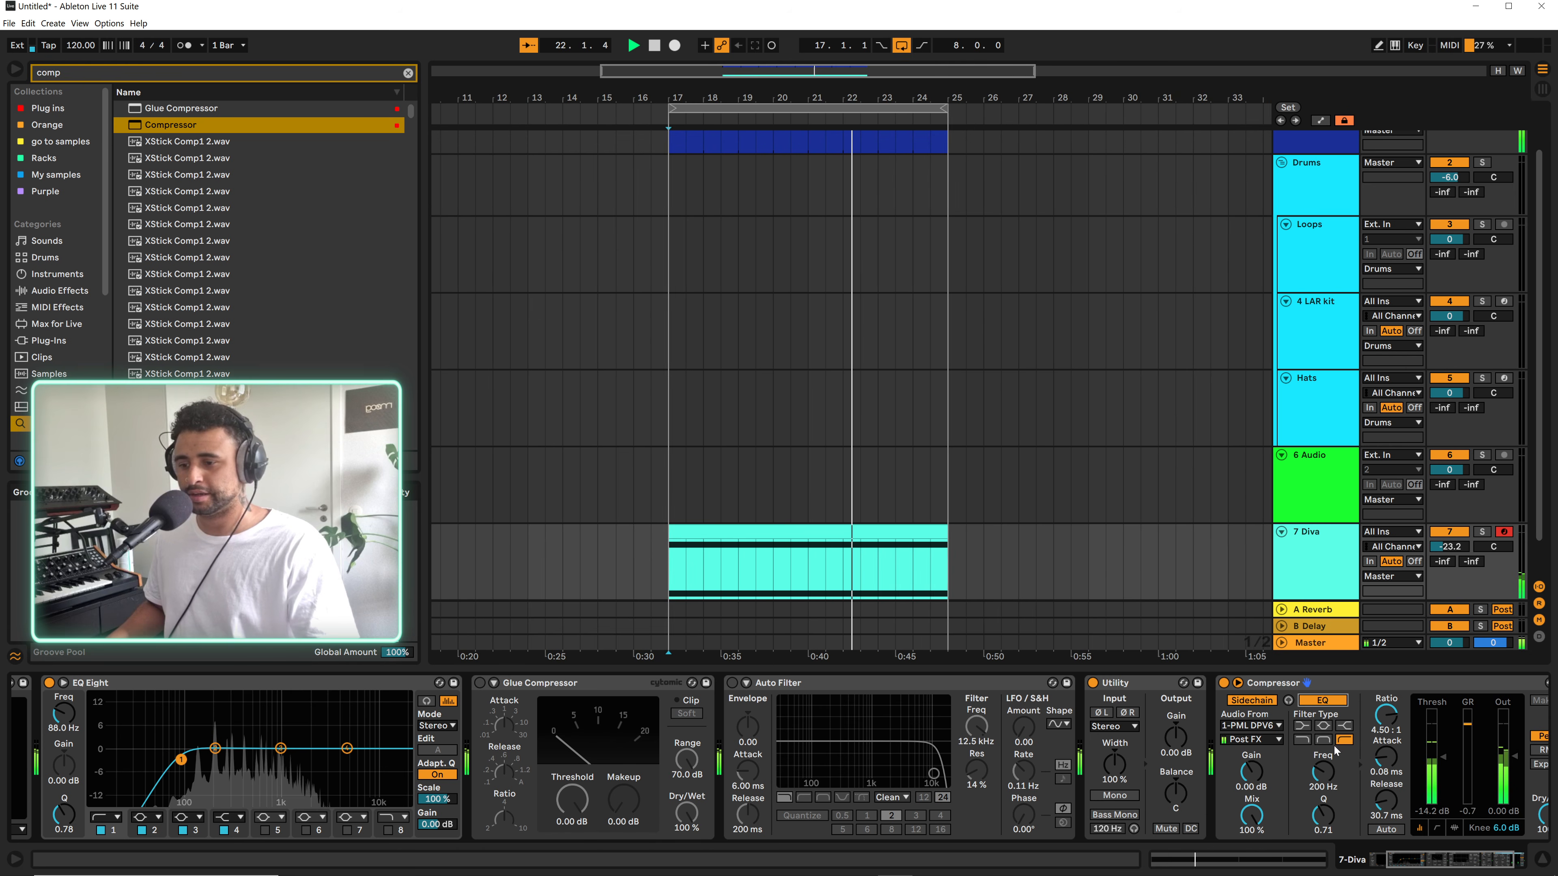
{"action": "left_click_drag", "start_coordinate": [1323, 771], "coordinate": [1323, 752]}
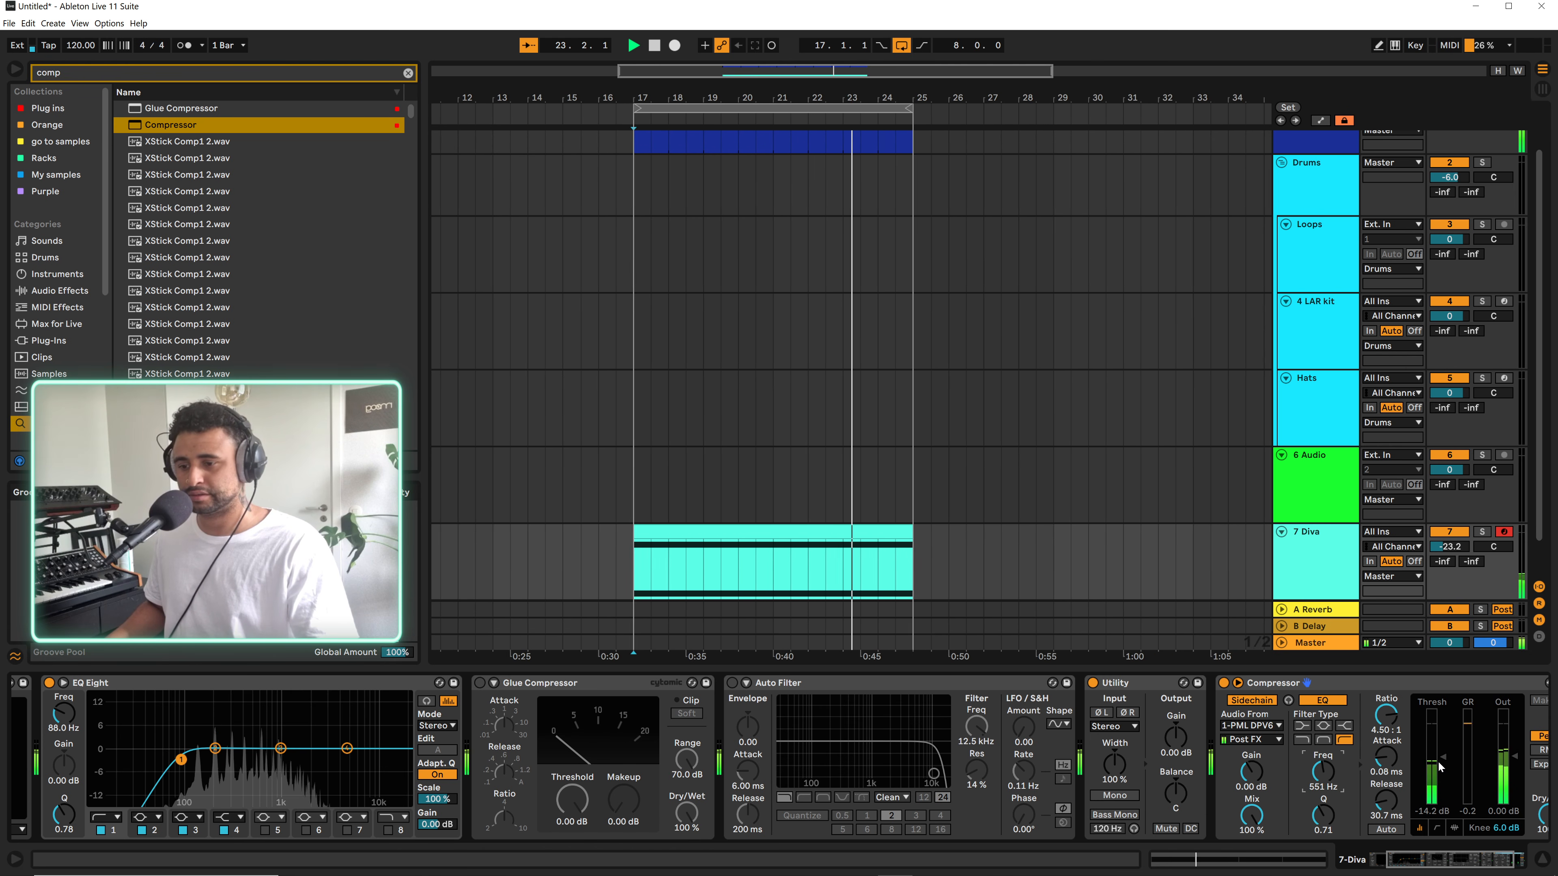
{"action": "left_click_drag", "start_coordinate": [1443, 757], "coordinate": [1443, 783]}
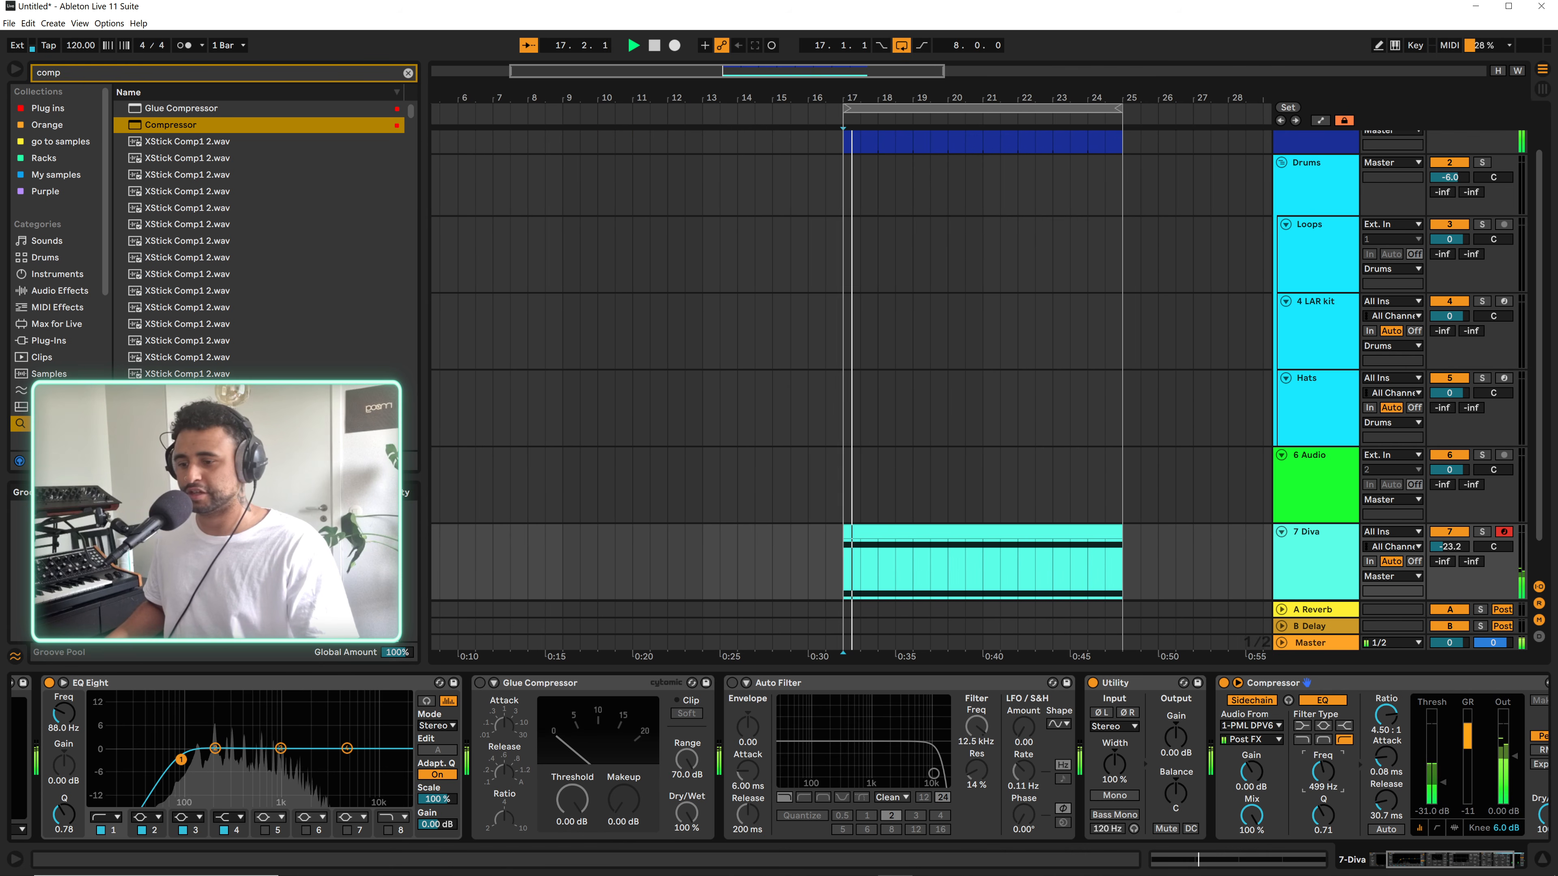
{"action": "left_click_drag", "start_coordinate": [1310, 781], "coordinate": [1310, 792]}
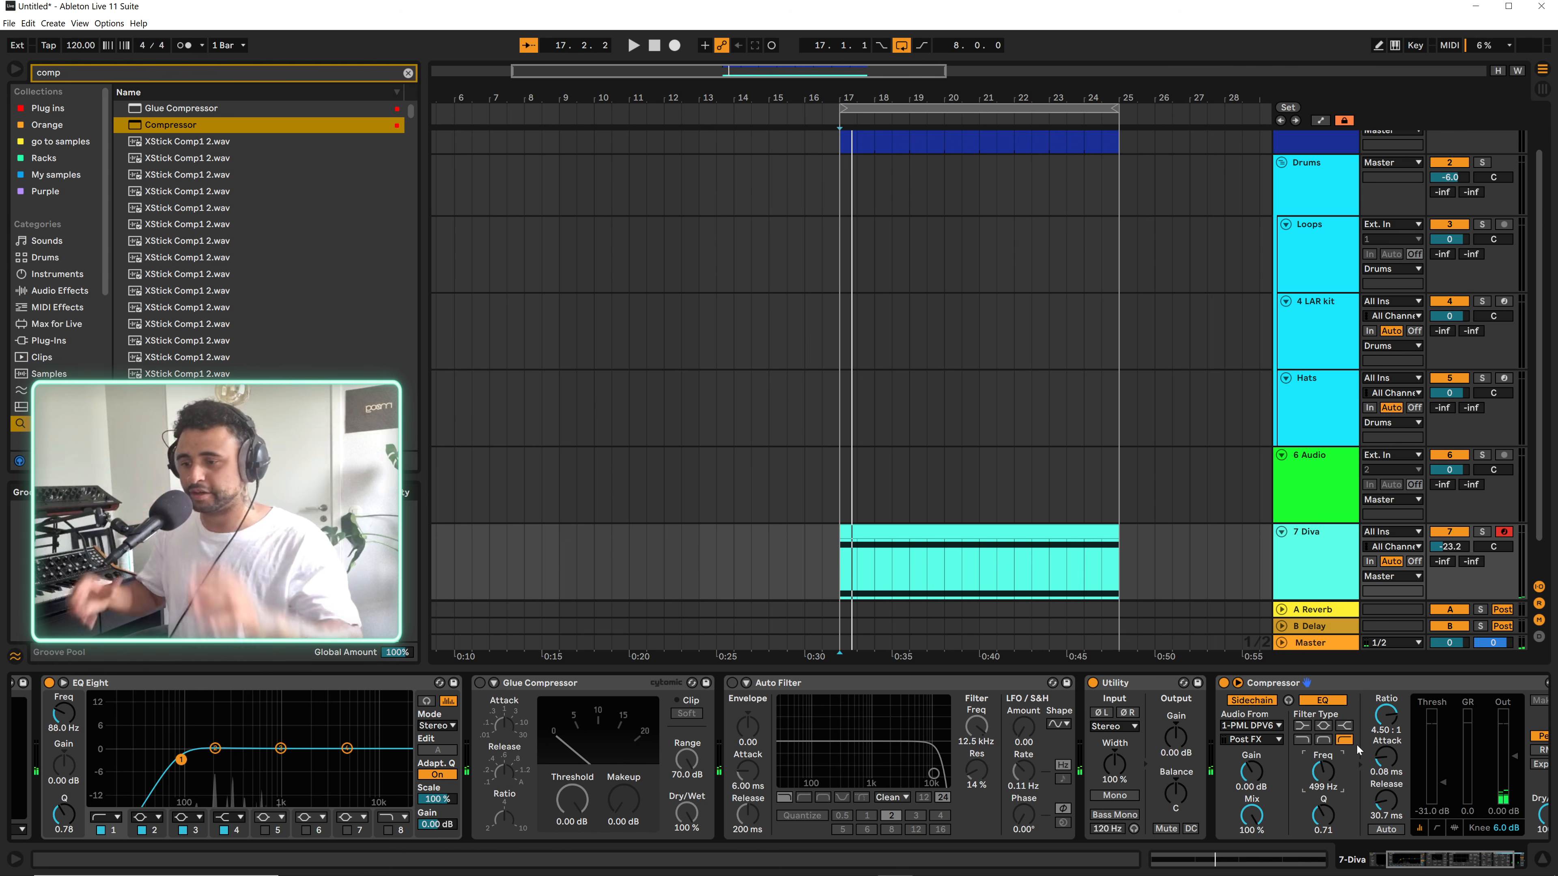
{"action": "scroll", "coordinate": [1016, 424], "scroll_direction": "up", "scroll_amount": 2}
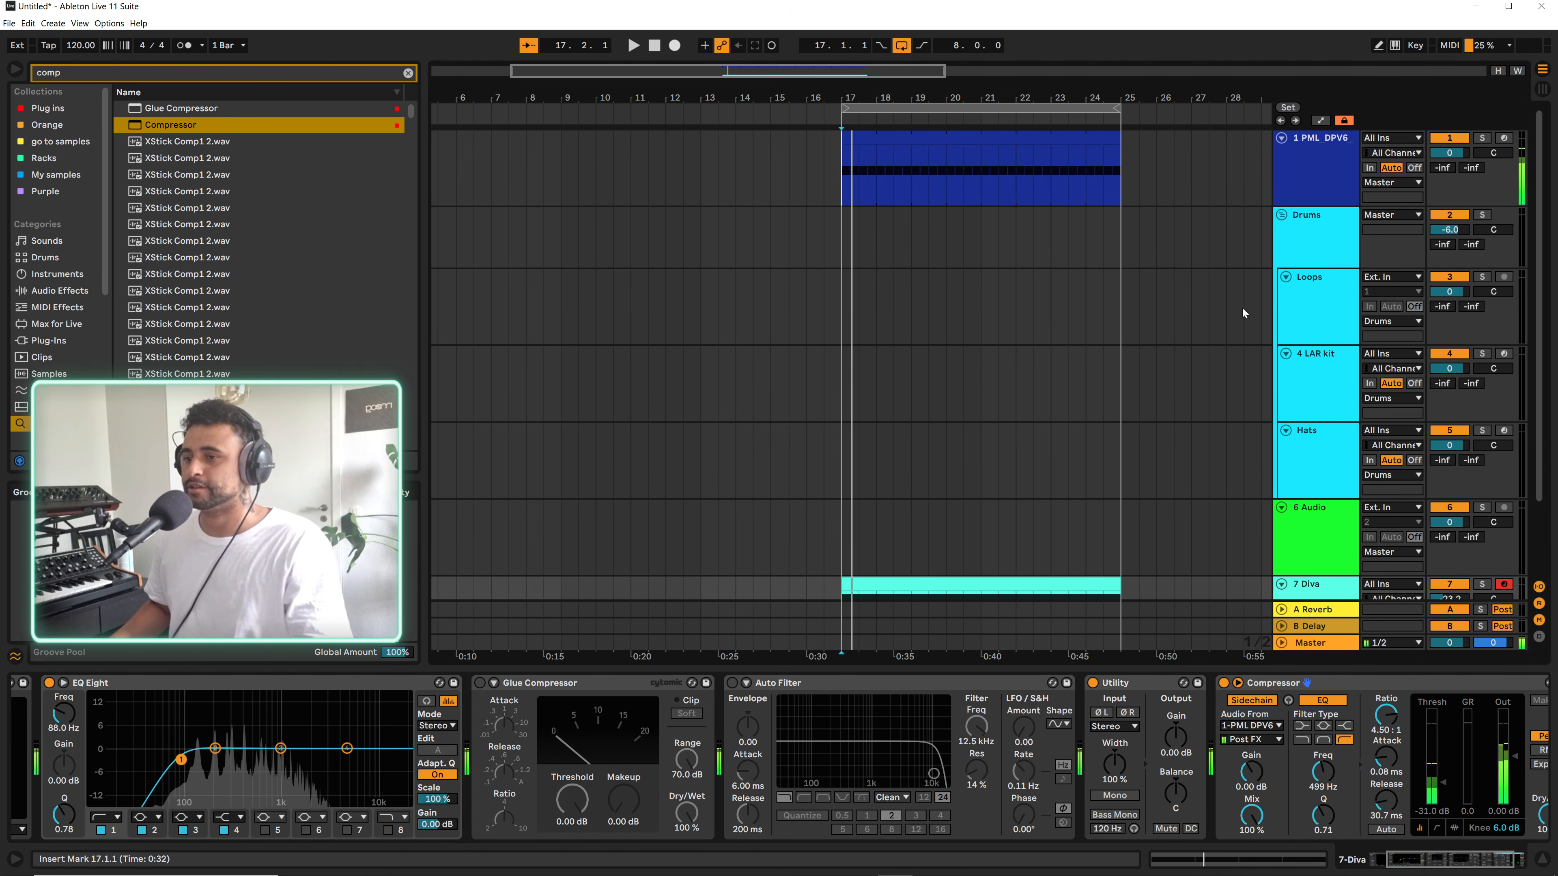
Select the Loops track, clear the browser search and open the "go to samples" collection
{"action": "left_click", "coordinate": [1311, 311]}
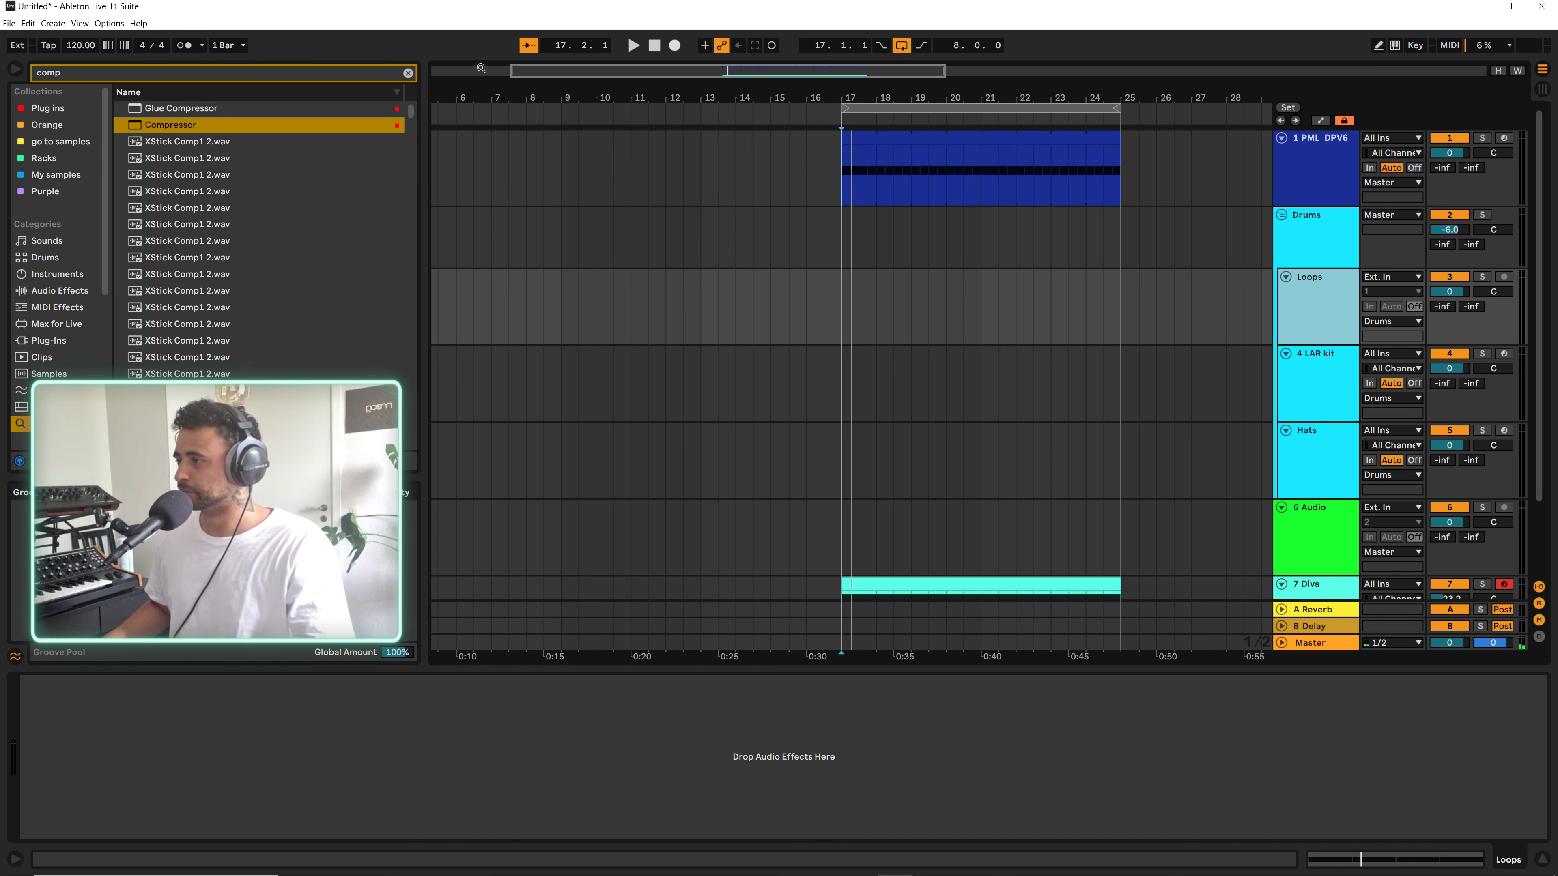
{"action": "left_click", "coordinate": [408, 73]}
{"action": "scroll", "coordinate": [79, 315], "scroll_direction": "down", "scroll_amount": 3}
{"action": "left_click", "coordinate": [48, 309]}
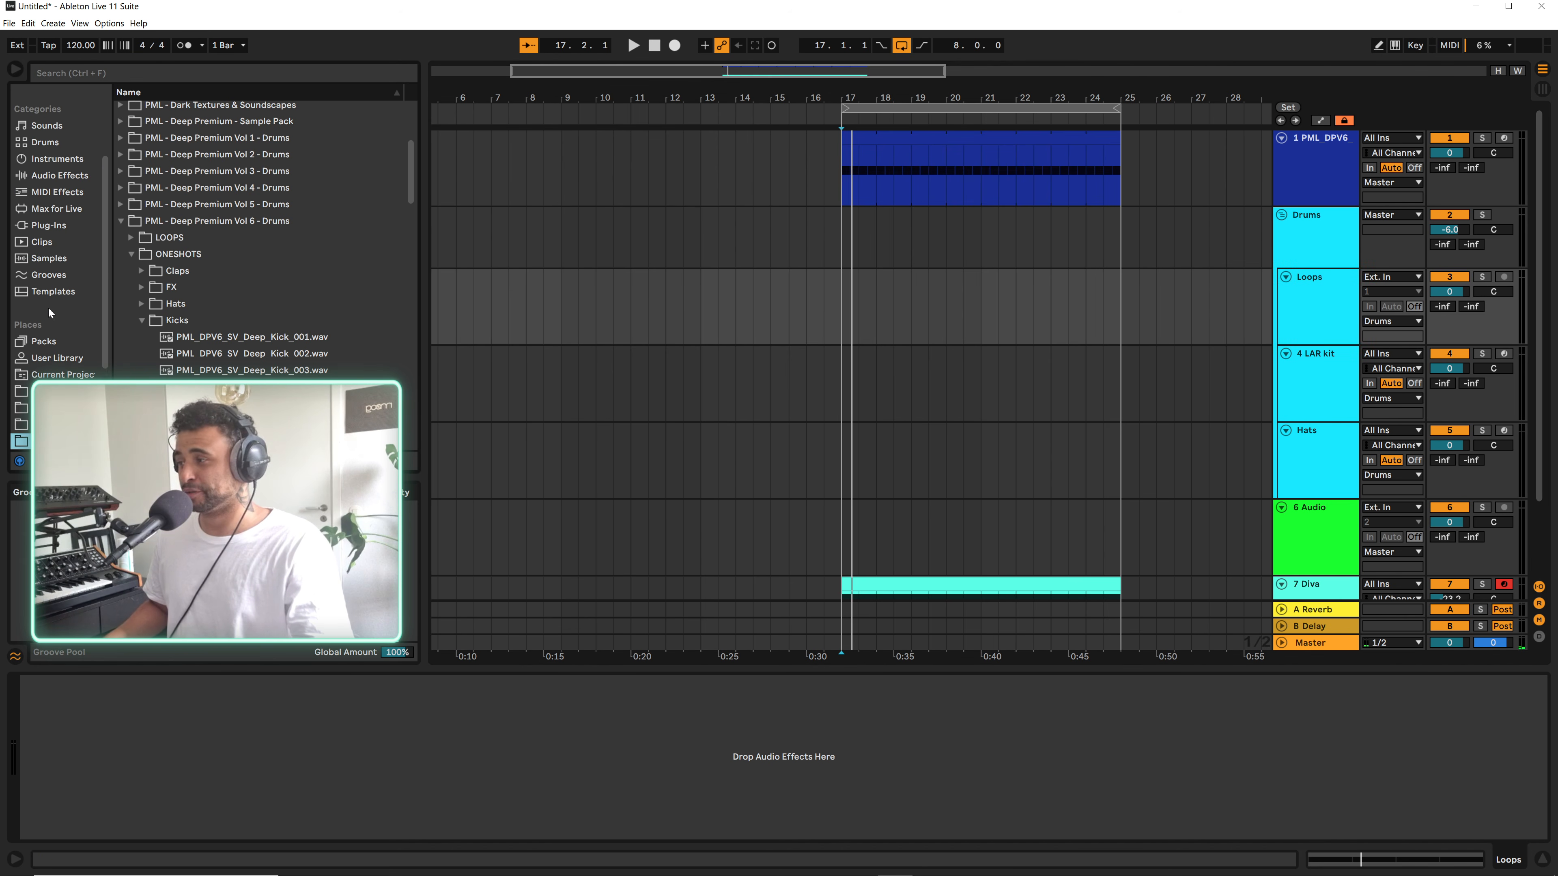
{"action": "left_click", "coordinate": [130, 253]}
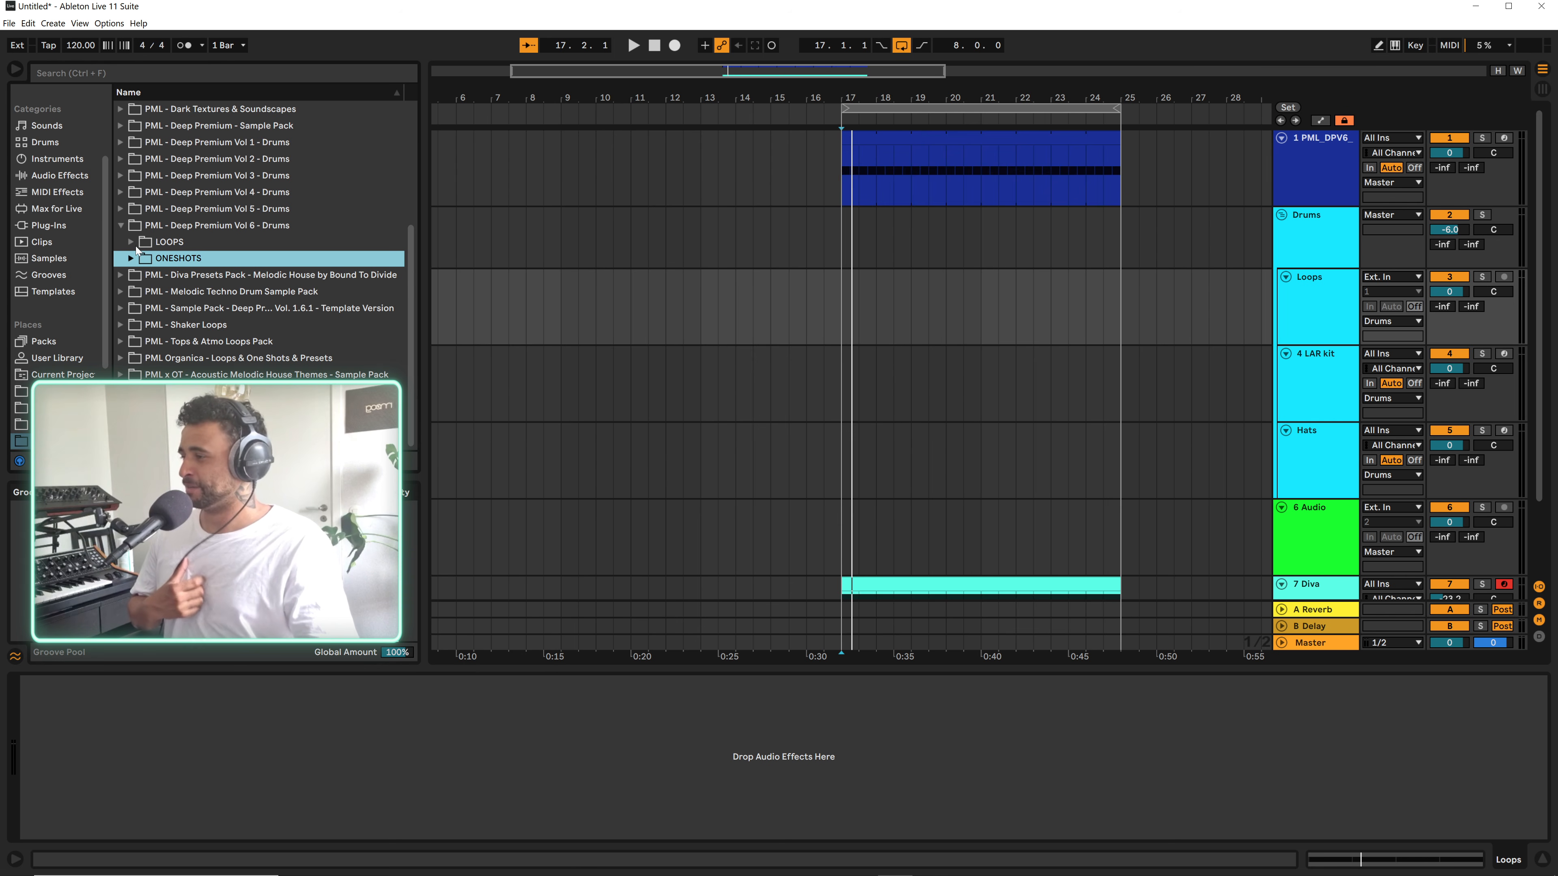
{"action": "scroll", "coordinate": [61, 196], "scroll_direction": "up", "scroll_amount": 3}
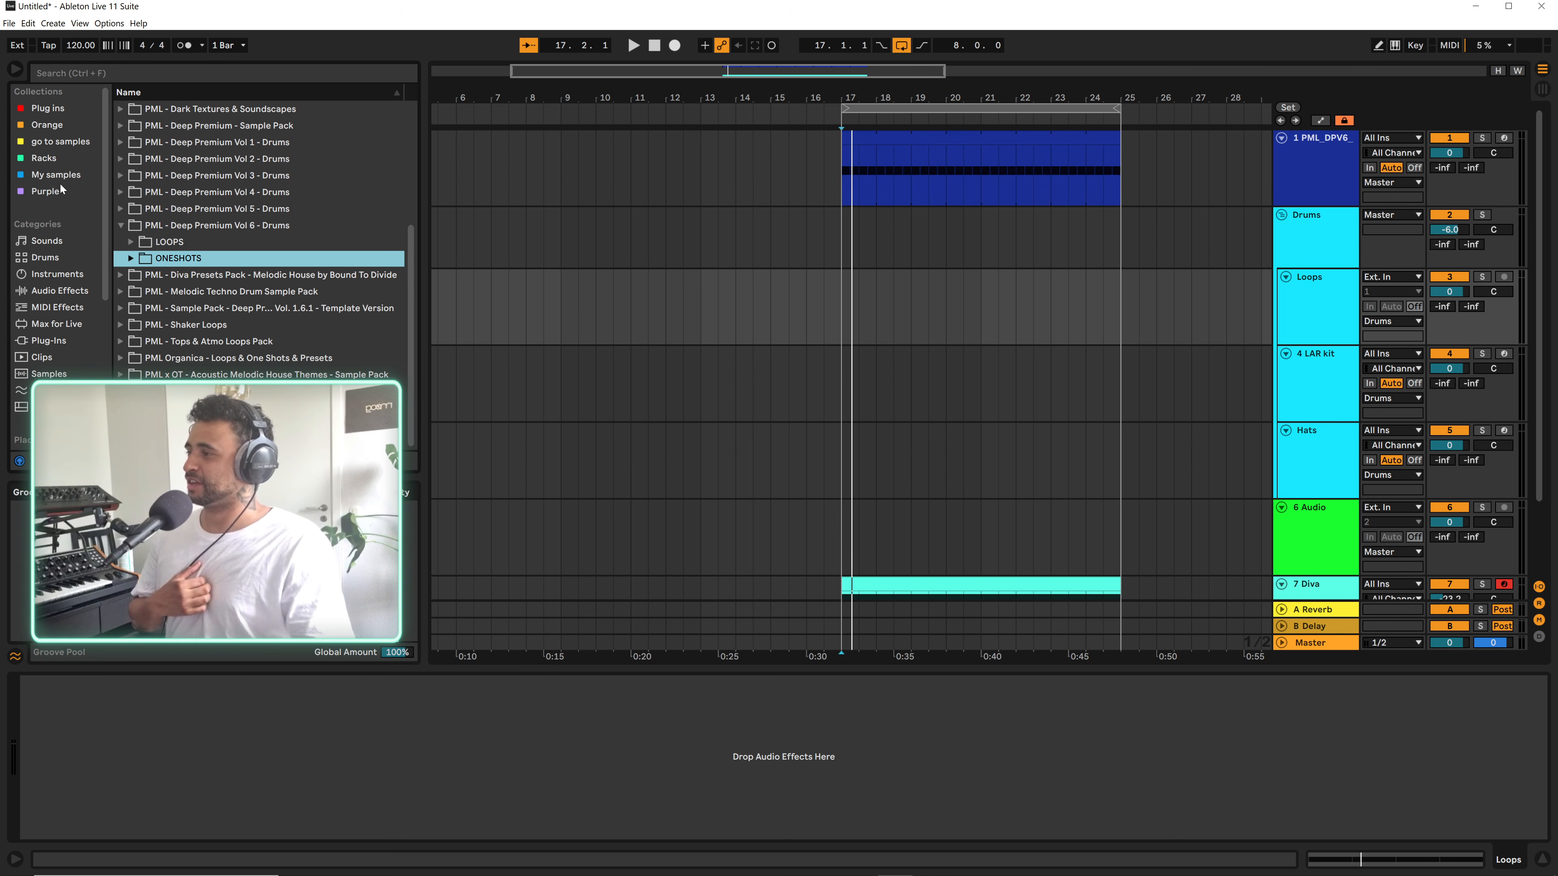
{"action": "left_click", "coordinate": [55, 143]}
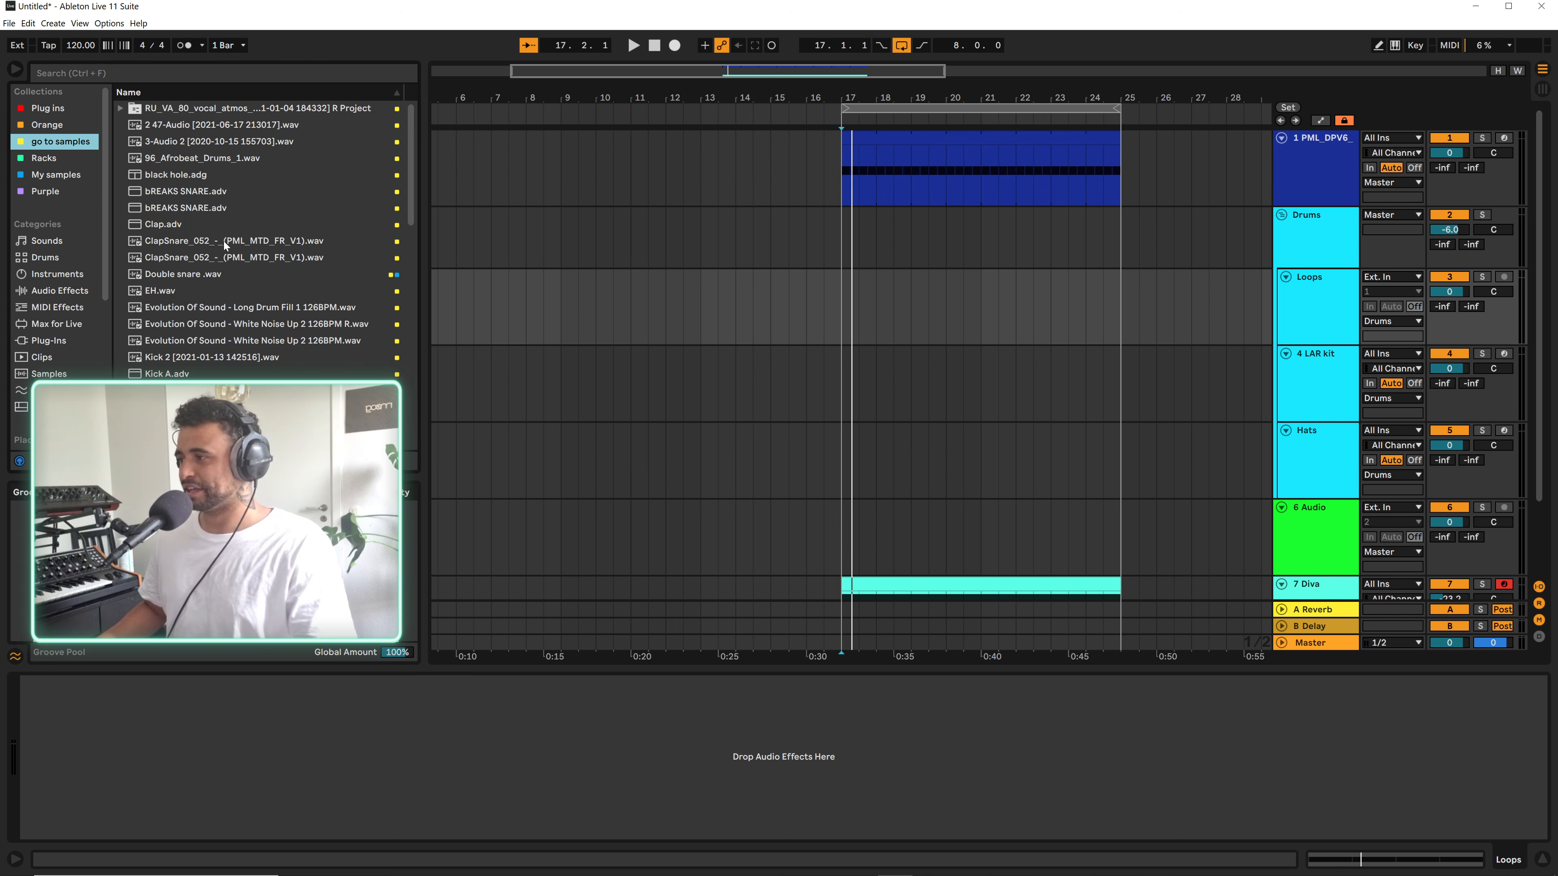
Place the PML_BOEHMER_PERCLOOP_020_122BPM sample on the Loops track, filling bar 17 to bar 25
{"action": "scroll", "coordinate": [221, 251], "scroll_direction": "down", "scroll_amount": 5}
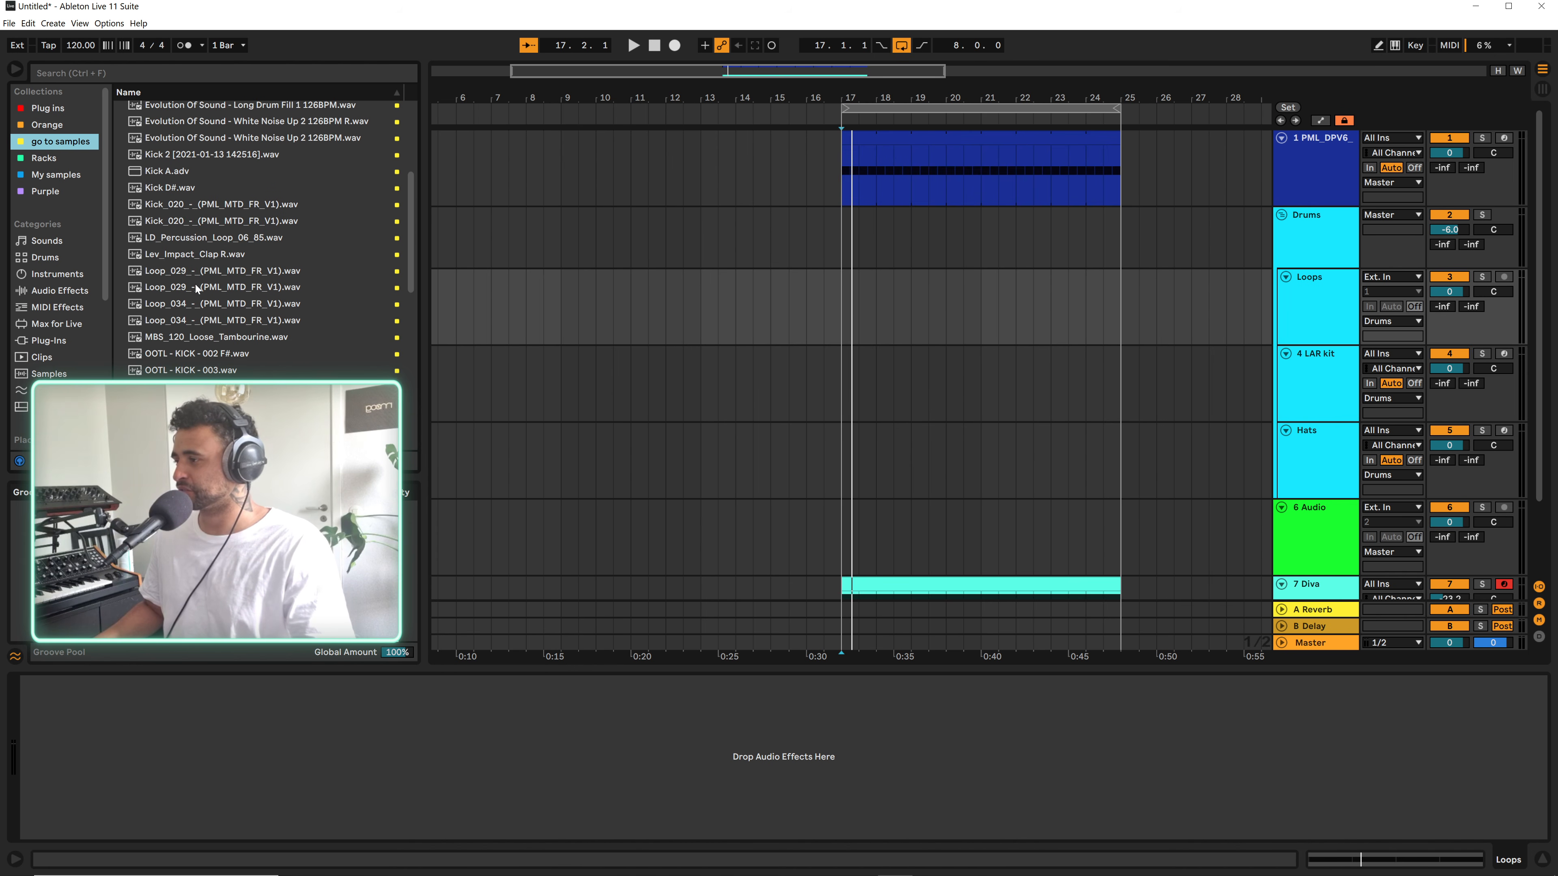
{"action": "scroll", "coordinate": [196, 289], "scroll_direction": "down", "scroll_amount": 2}
{"action": "scroll", "coordinate": [202, 344], "scroll_direction": "down", "scroll_amount": 2}
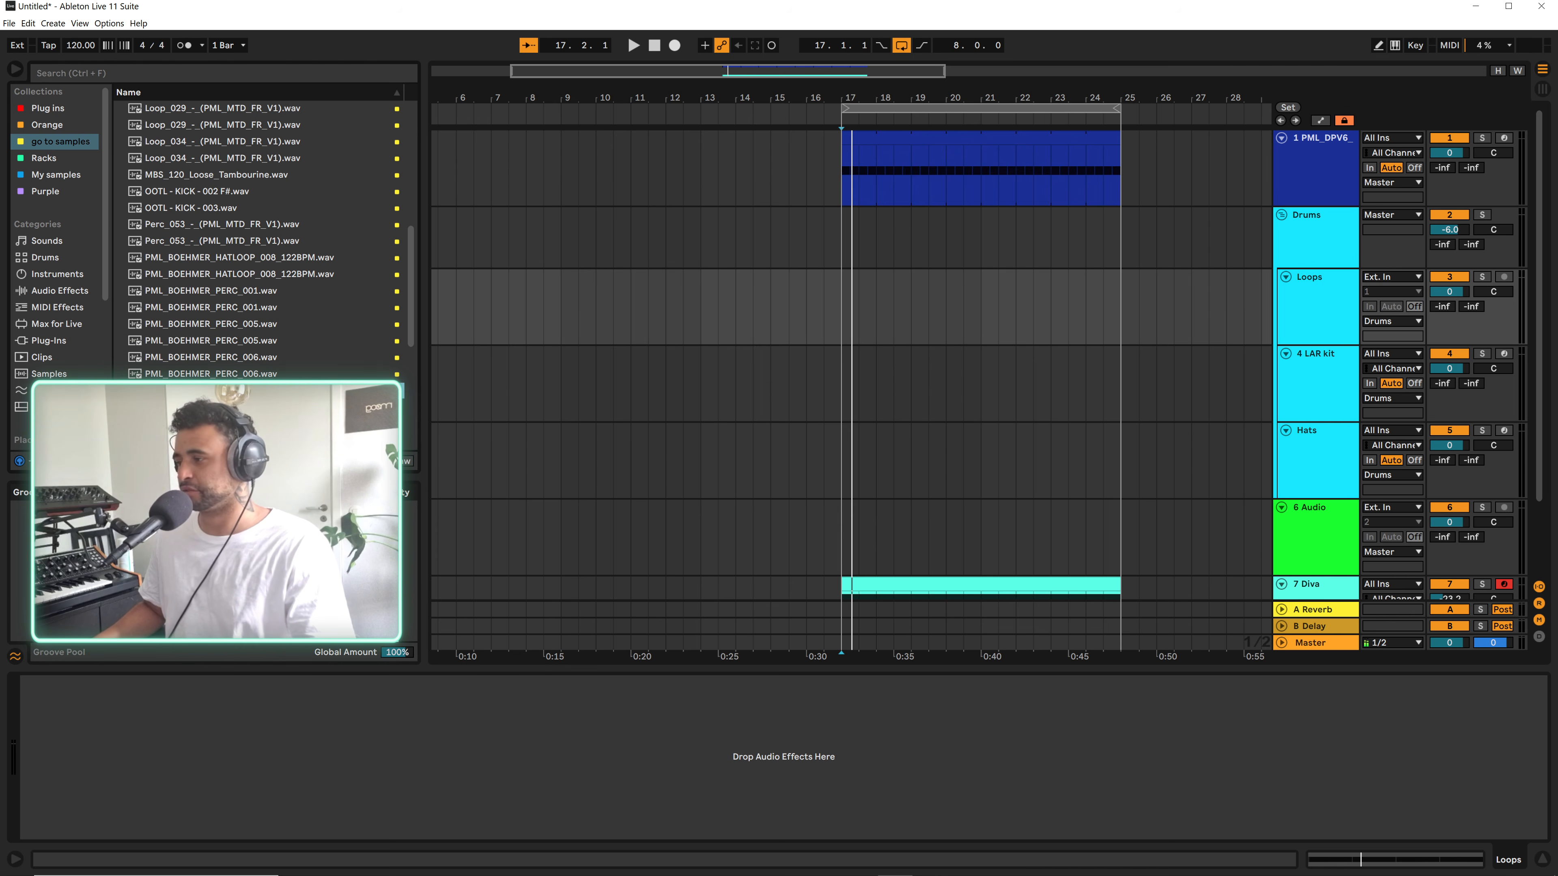
{"action": "left_click_drag", "start_coordinate": [208, 393], "coordinate": [840, 310]}
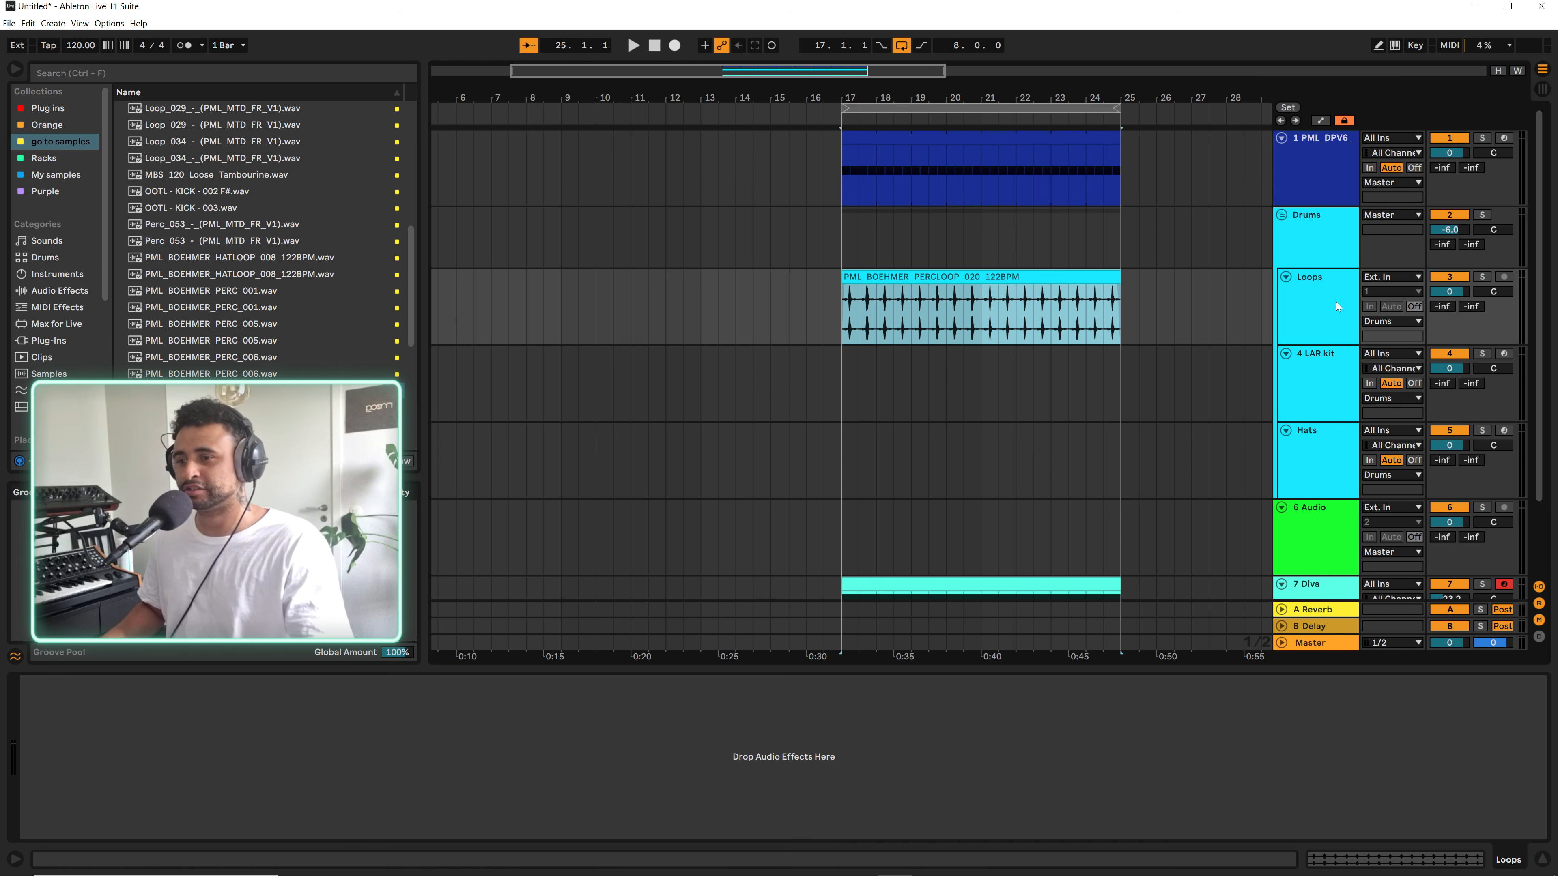
Play the arrangement and lower the Loops track volume to -4.4 dB
{"action": "key", "text": "space"}
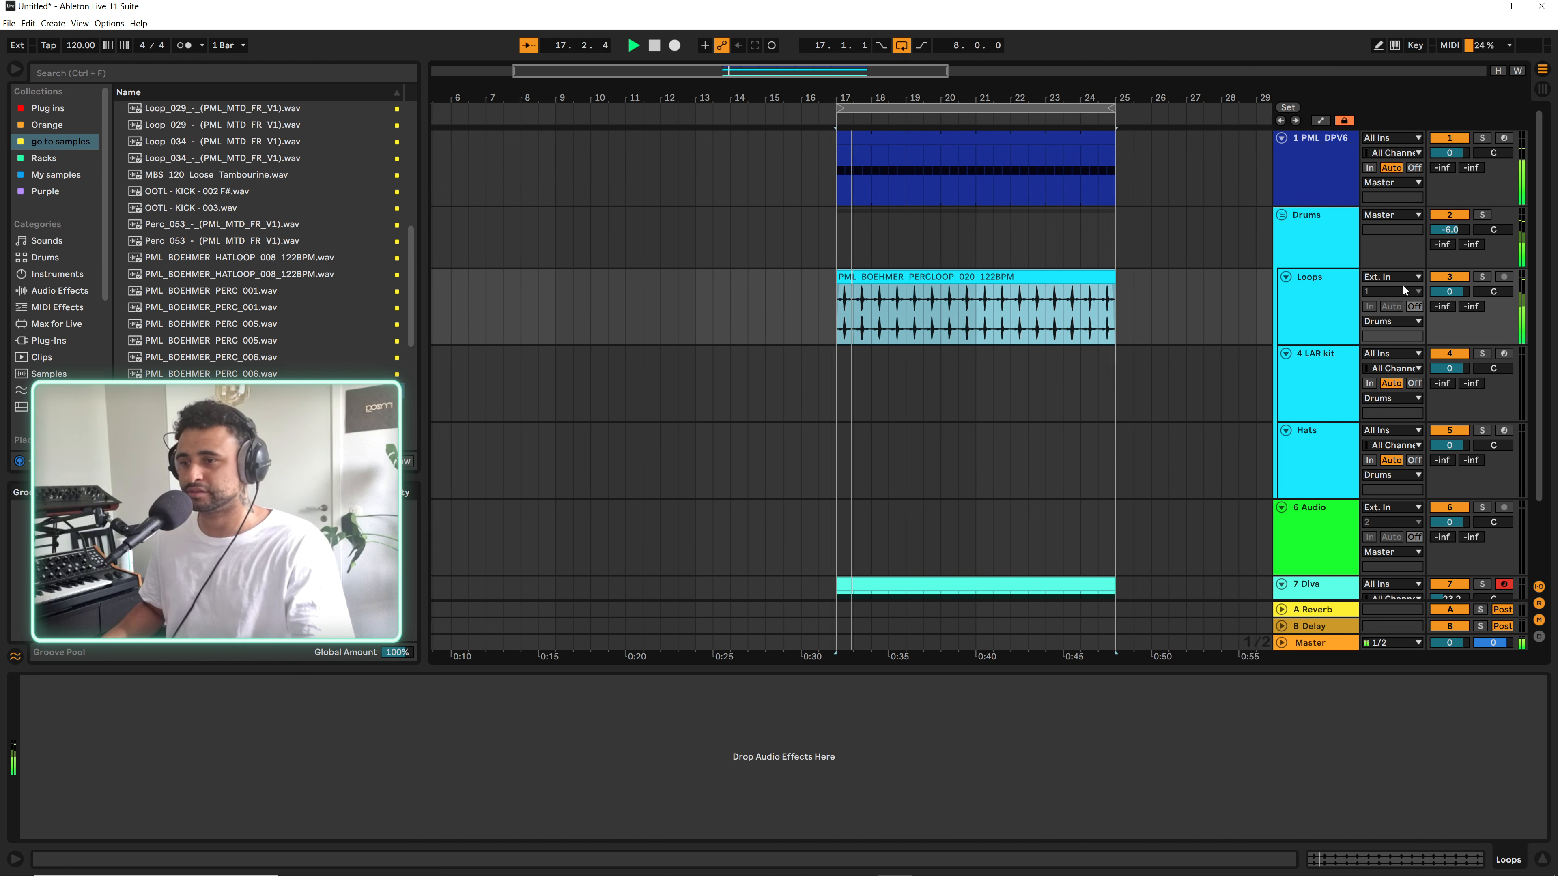
{"action": "left_click_drag", "start_coordinate": [1448, 293], "coordinate": [1448, 314]}
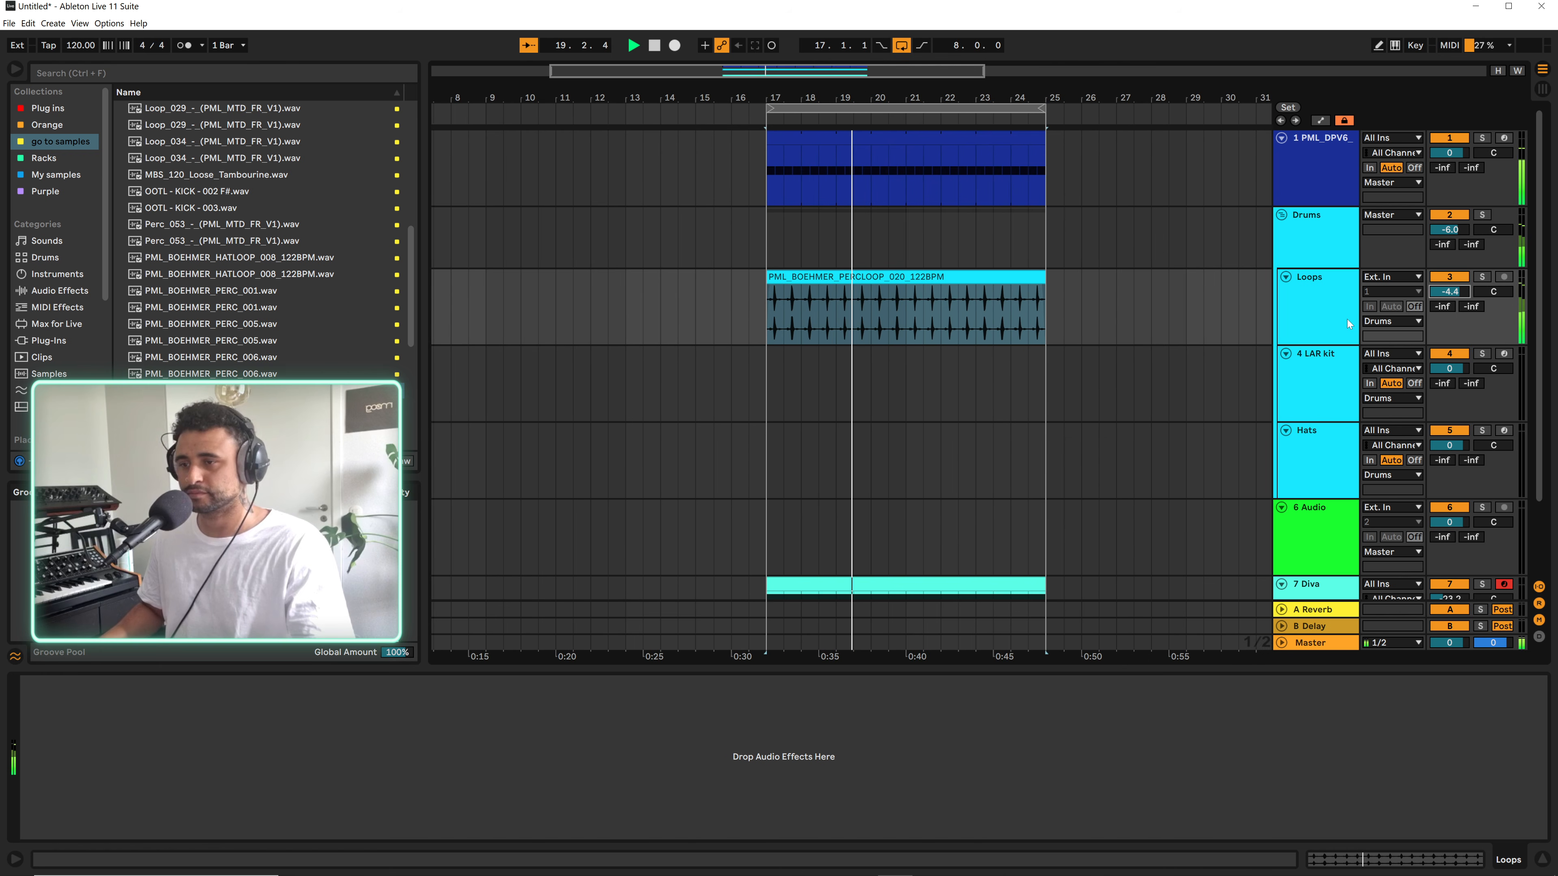
{"action": "left_click", "coordinate": [1029, 271]}
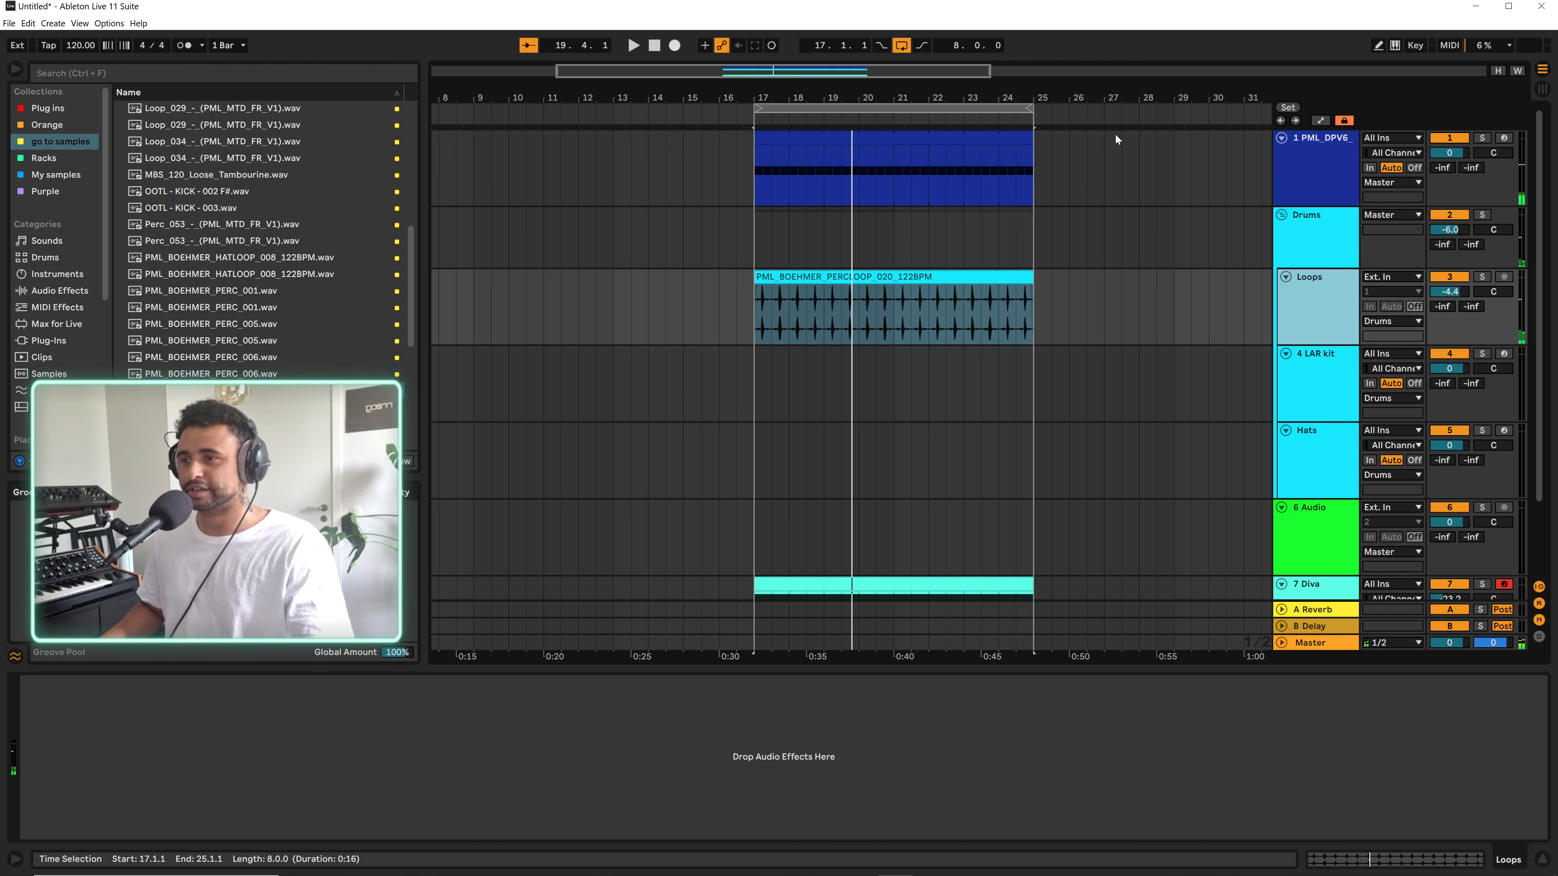
Examine how the percussion loop's transient lines up with the grid at beat 20.4
{"action": "left_click_drag", "start_coordinate": [977, 93], "coordinate": [1078, 133]}
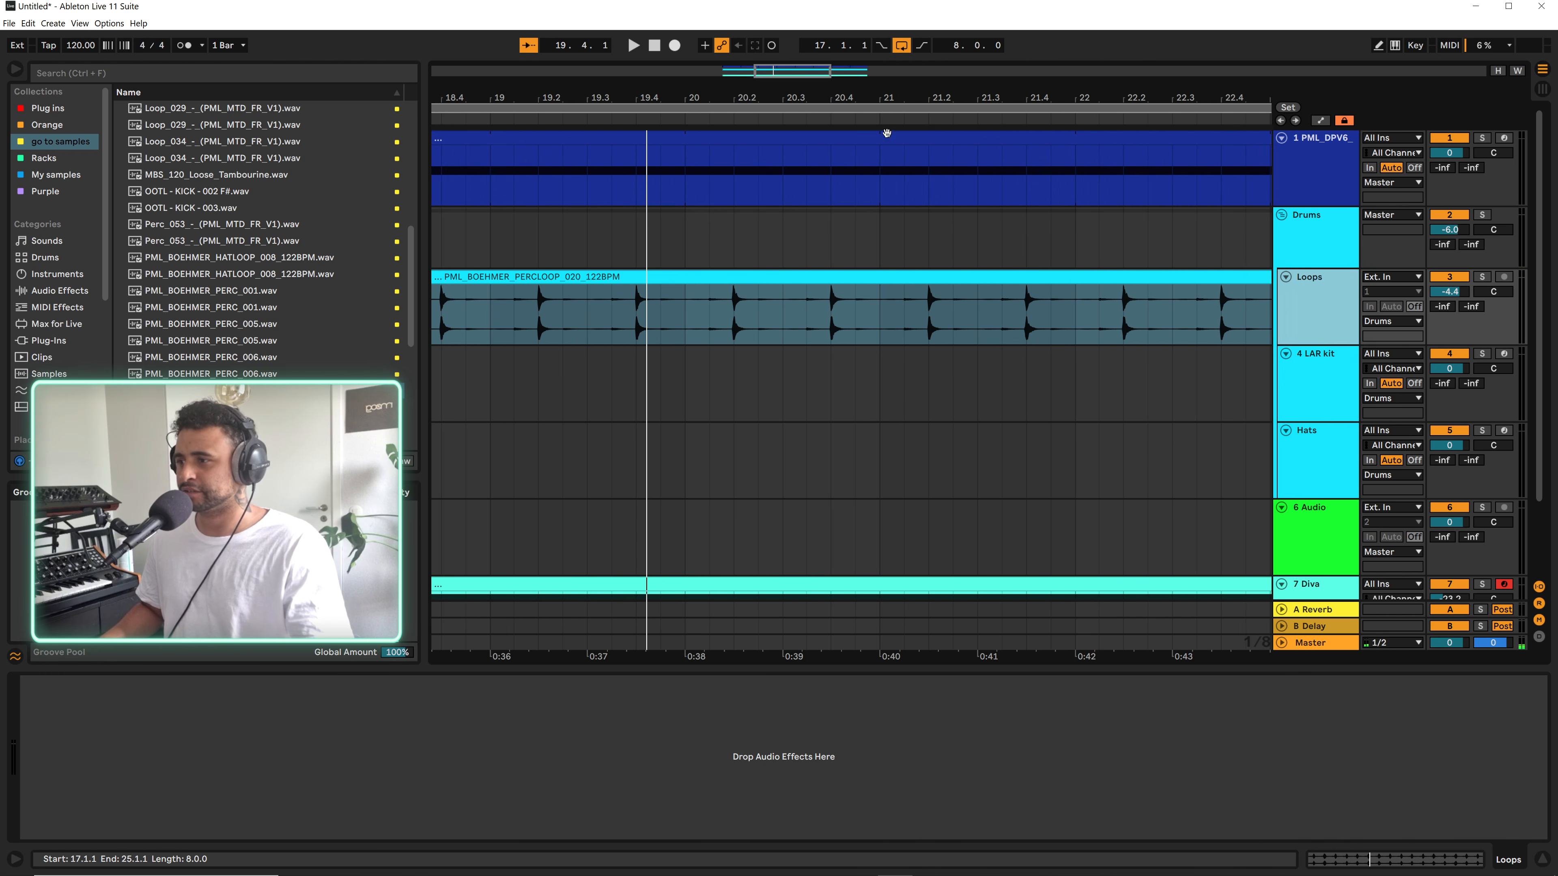
{"action": "left_click_drag", "start_coordinate": [826, 93], "coordinate": [717, 195]}
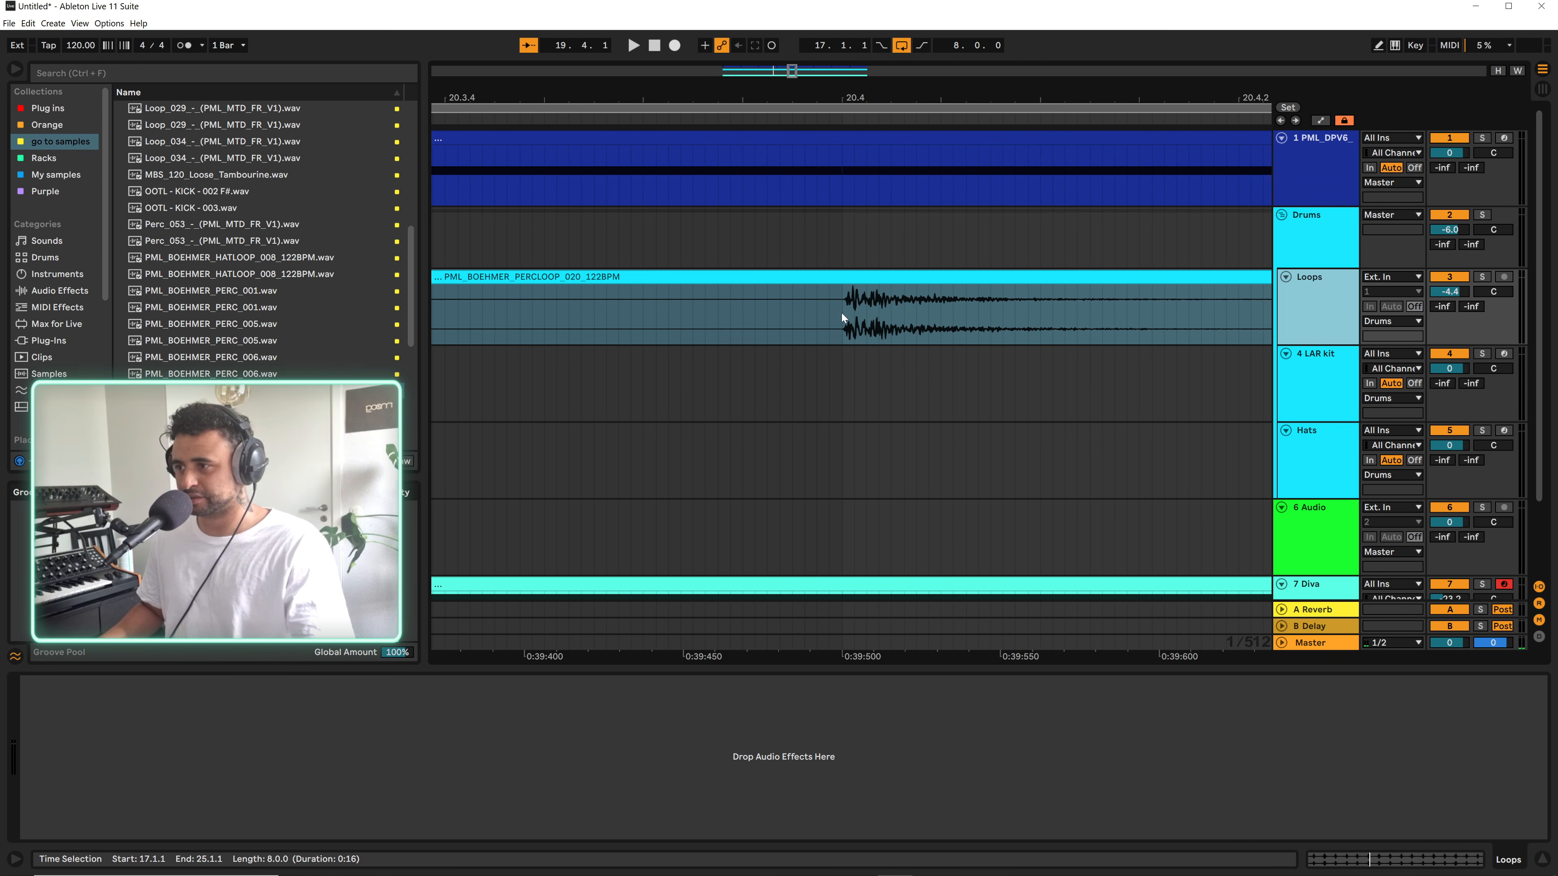
{"action": "left_click", "coordinate": [842, 283]}
{"action": "left_click_drag", "start_coordinate": [850, 98], "coordinate": [1064, 27]}
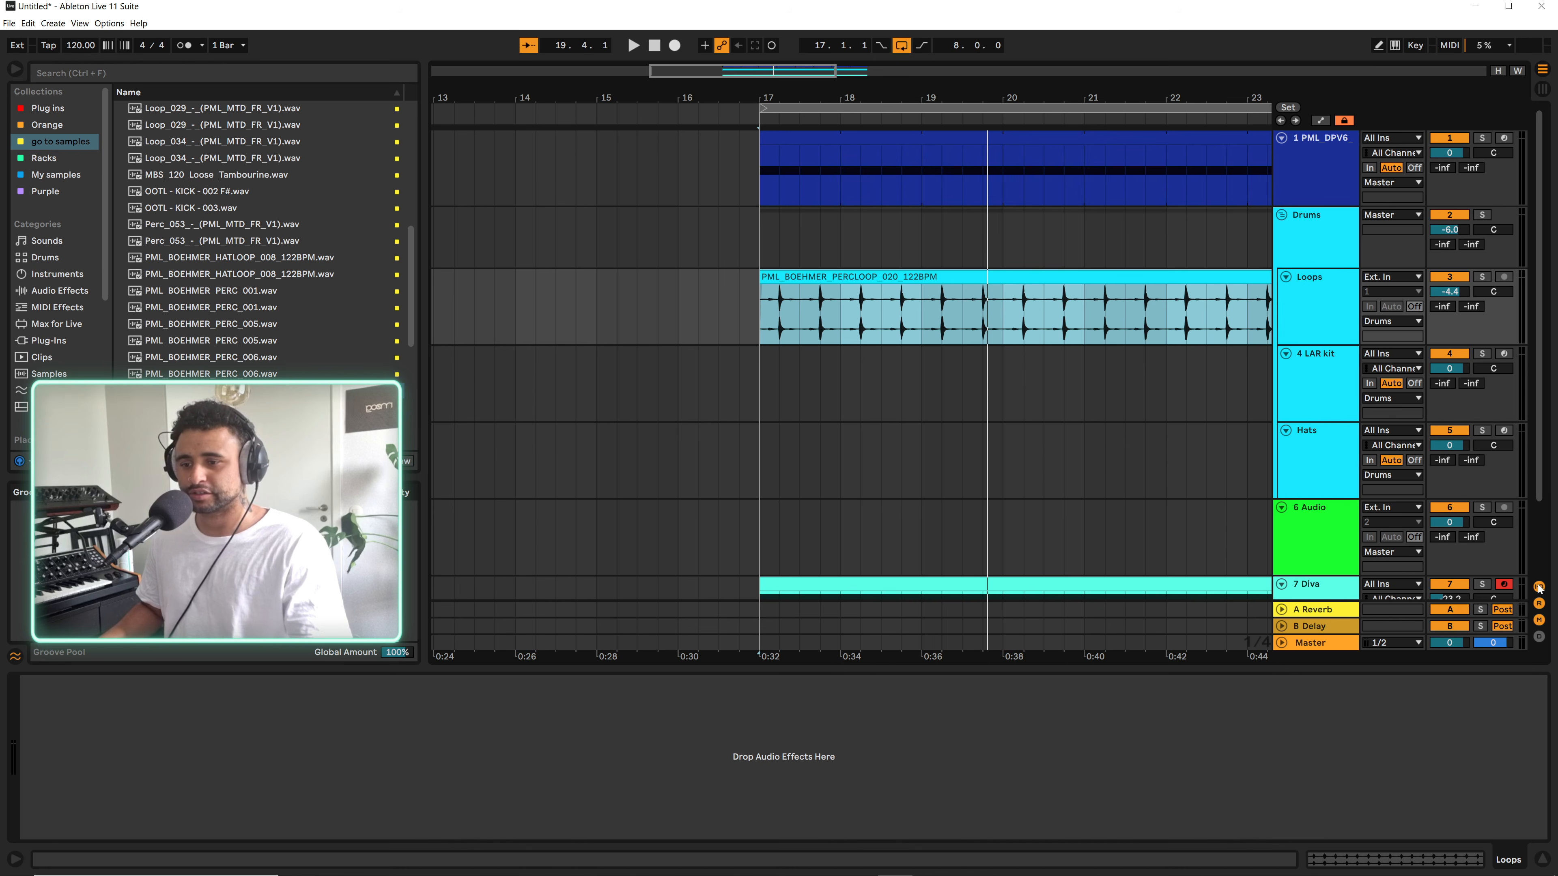
Show the track delay settings, set the Loops track delay to -6.00 ms by ear during playback, and hide them again
{"action": "left_click", "coordinate": [1539, 637]}
{"action": "left_click_drag", "start_coordinate": [1488, 274], "coordinate": [1488, 295]}
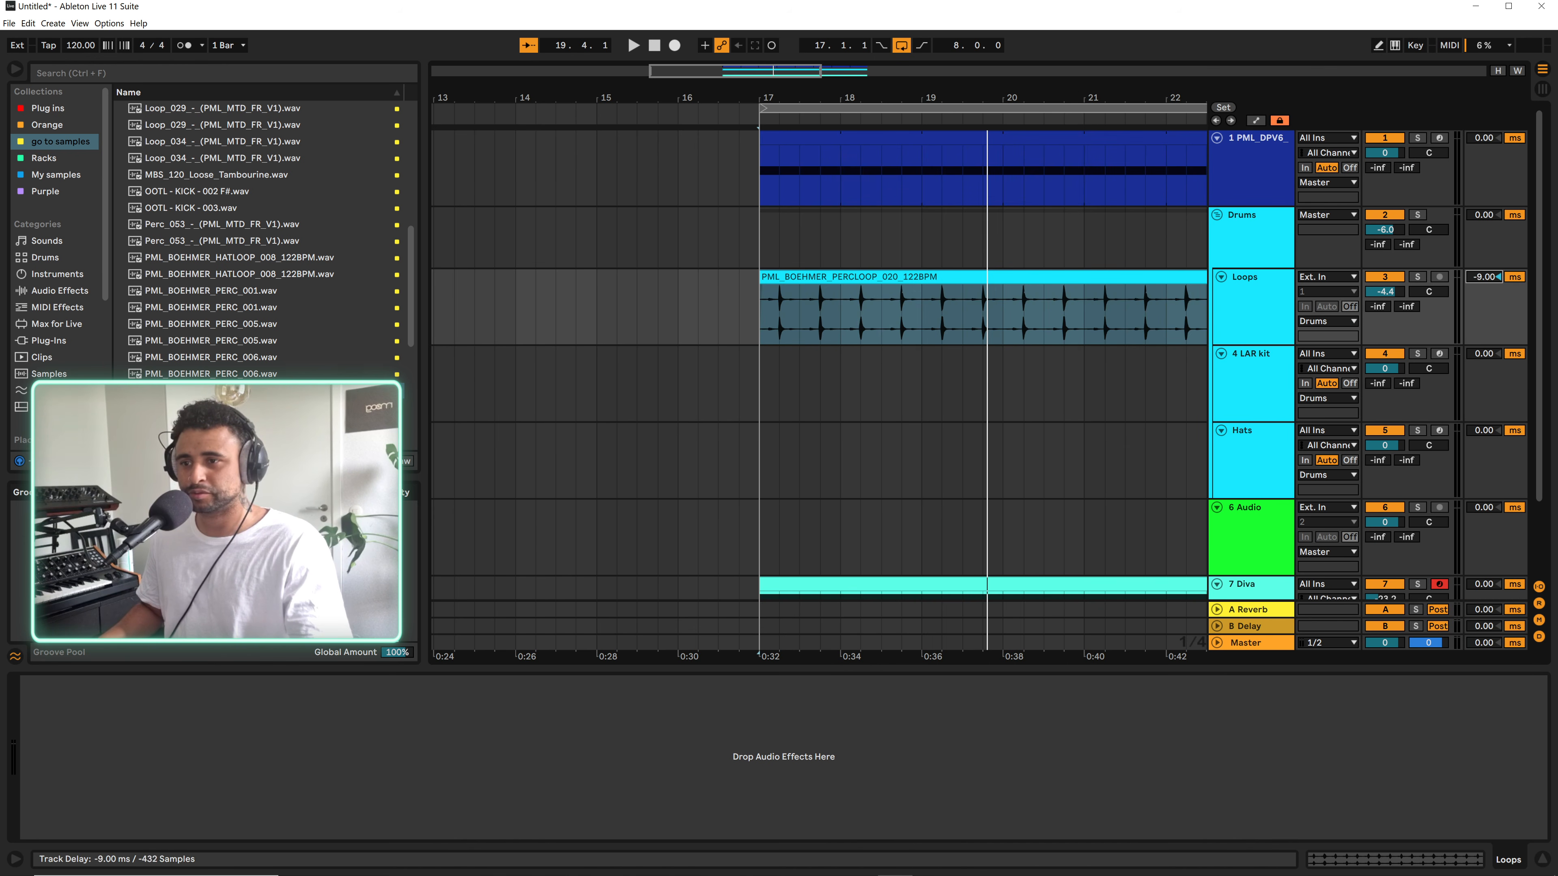
{"action": "key", "text": "space"}
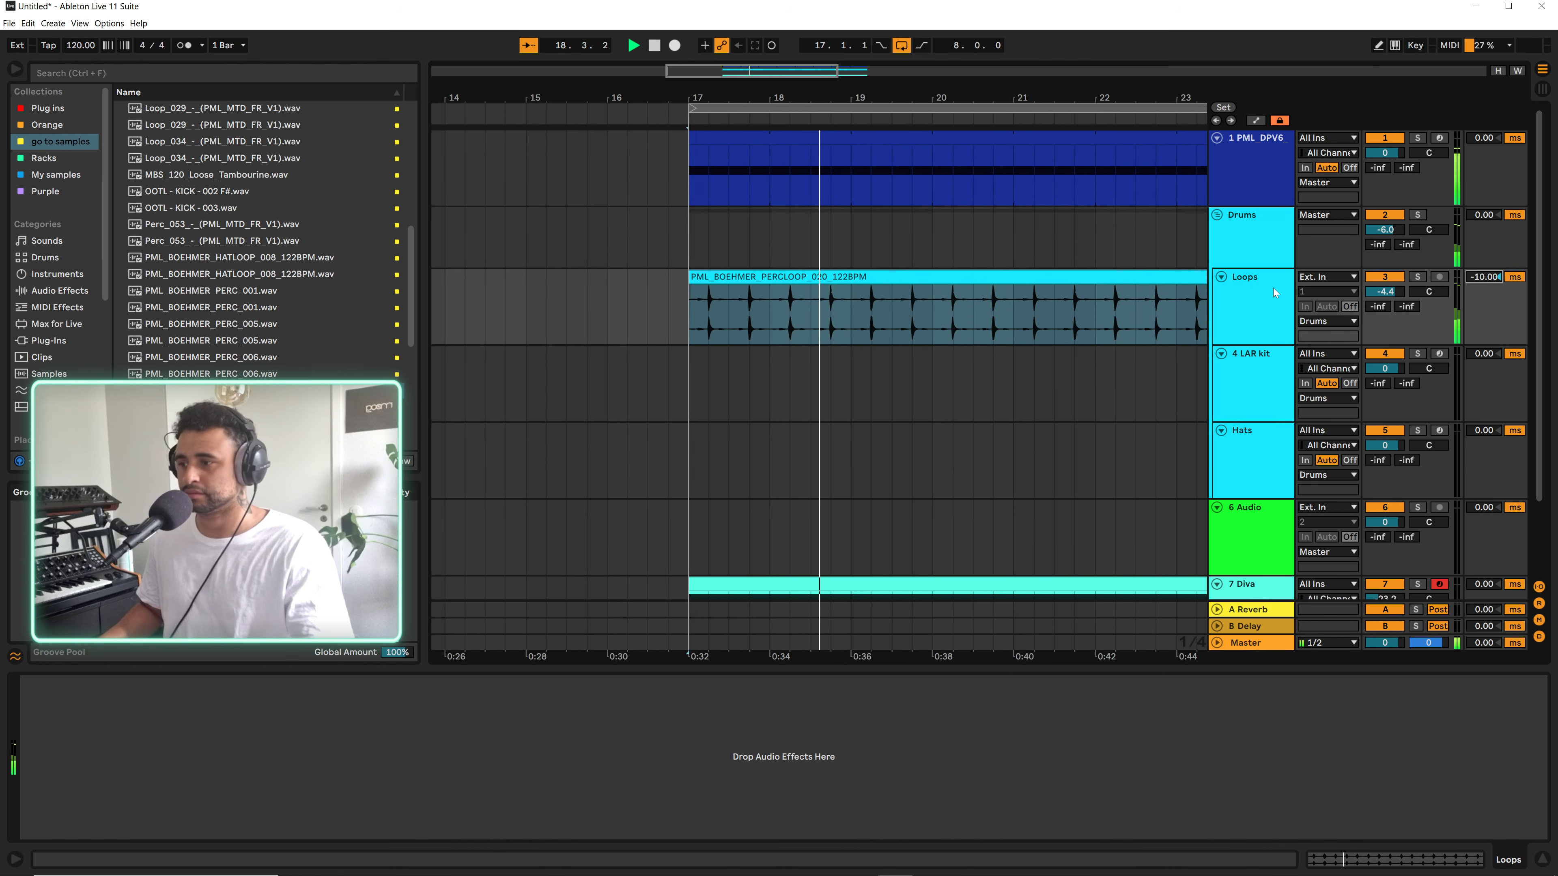
{"action": "left_click_drag", "start_coordinate": [1487, 278], "coordinate": [1482, 272]}
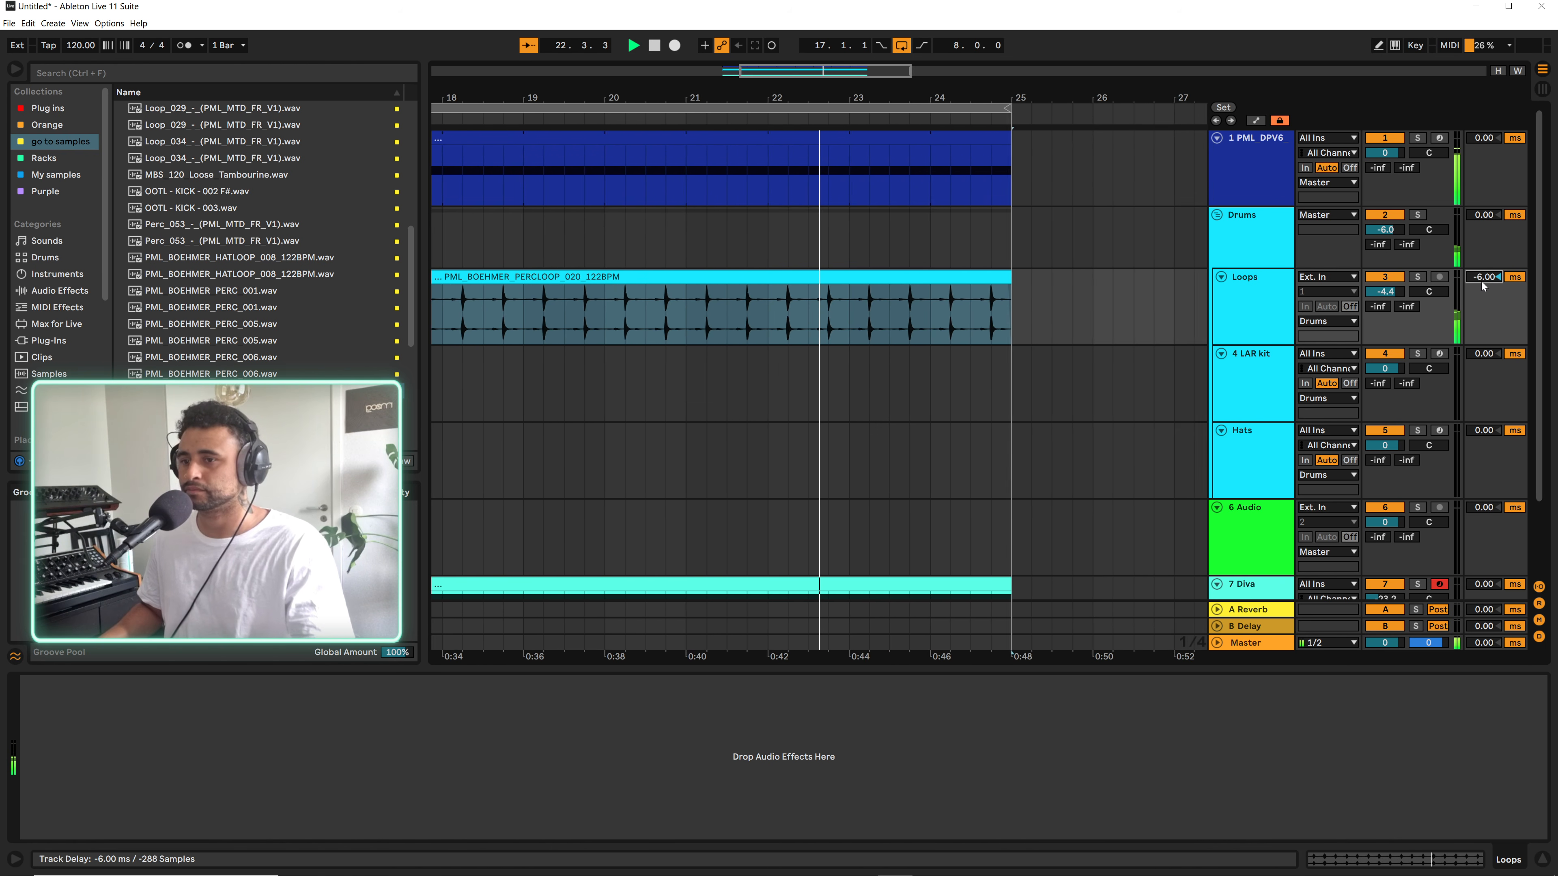
{"action": "key", "text": "space"}
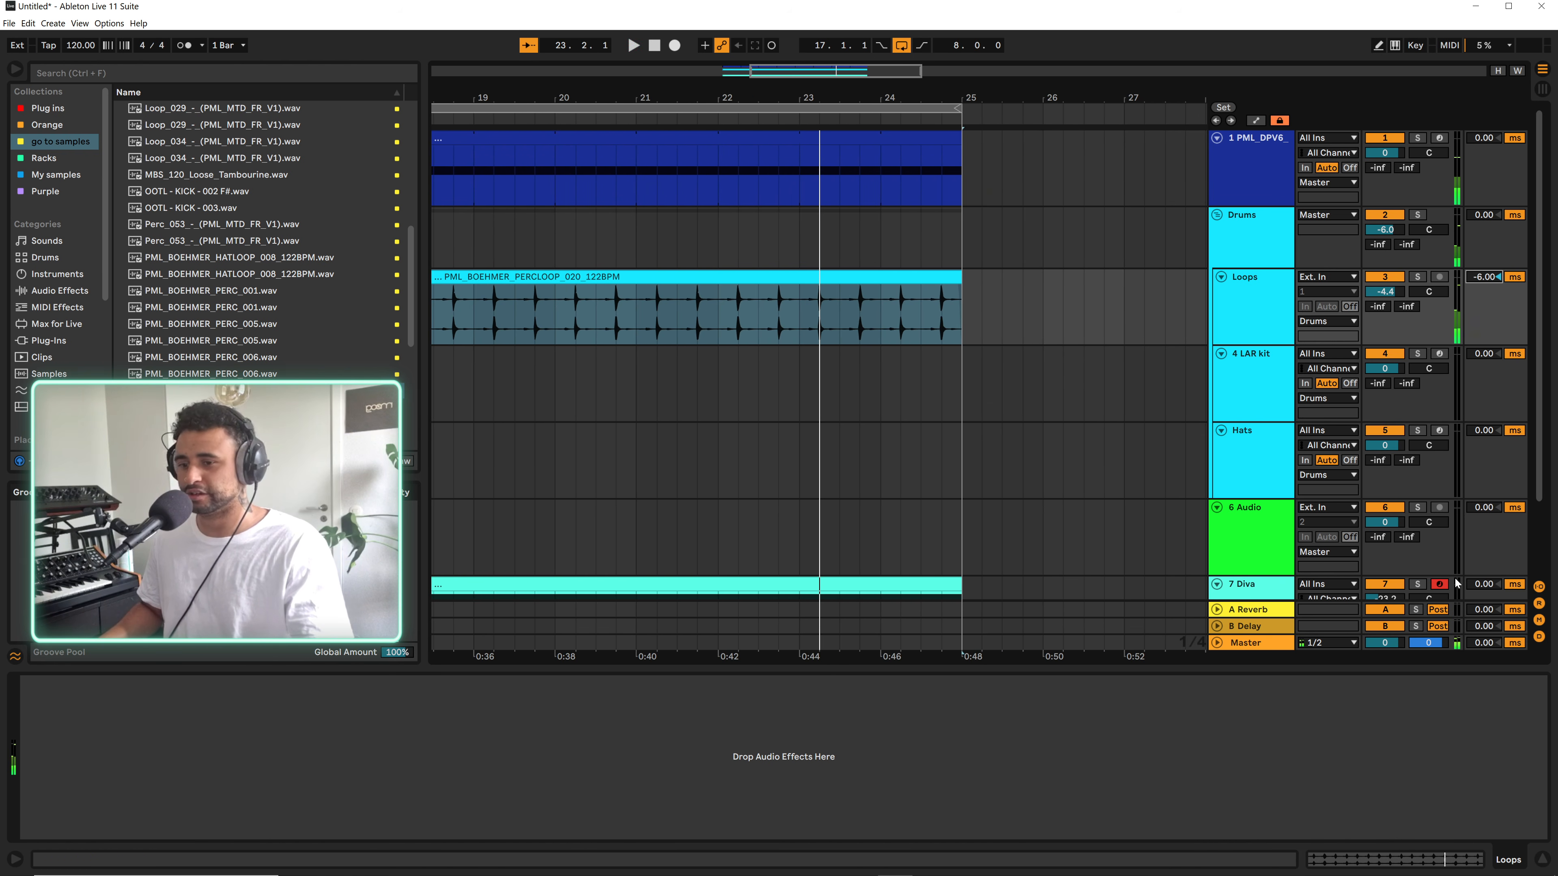
{"action": "left_click", "coordinate": [1539, 637]}
{"action": "left_click_drag", "start_coordinate": [644, 87], "coordinate": [944, 43]}
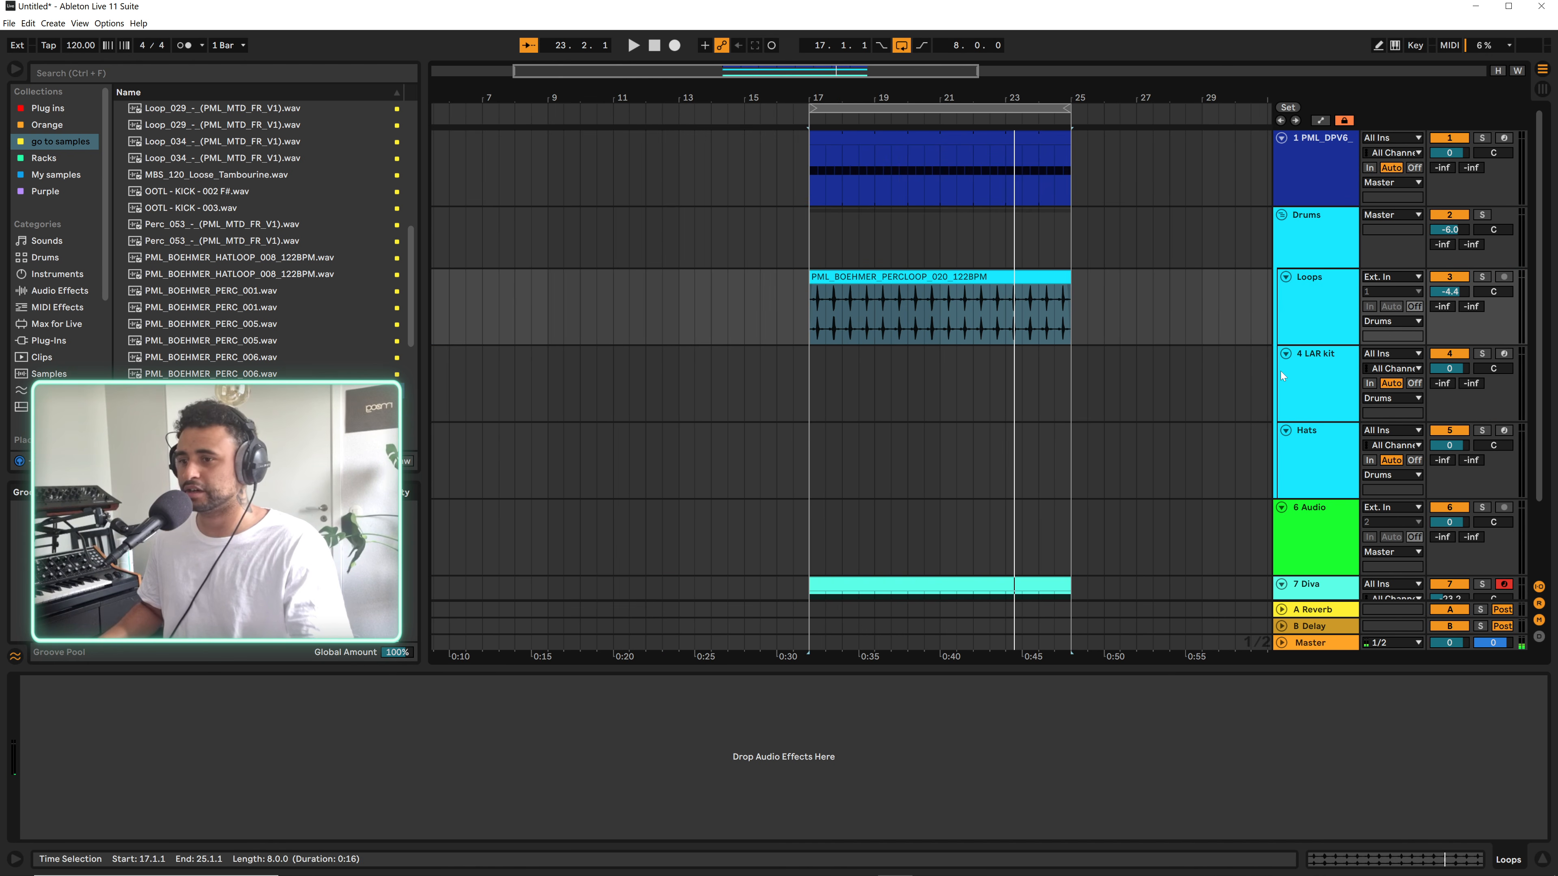
Create an empty four-bar MIDI clip on the LAR kit track, from bar 17 to bar 21
{"action": "left_click", "coordinate": [1295, 376]}
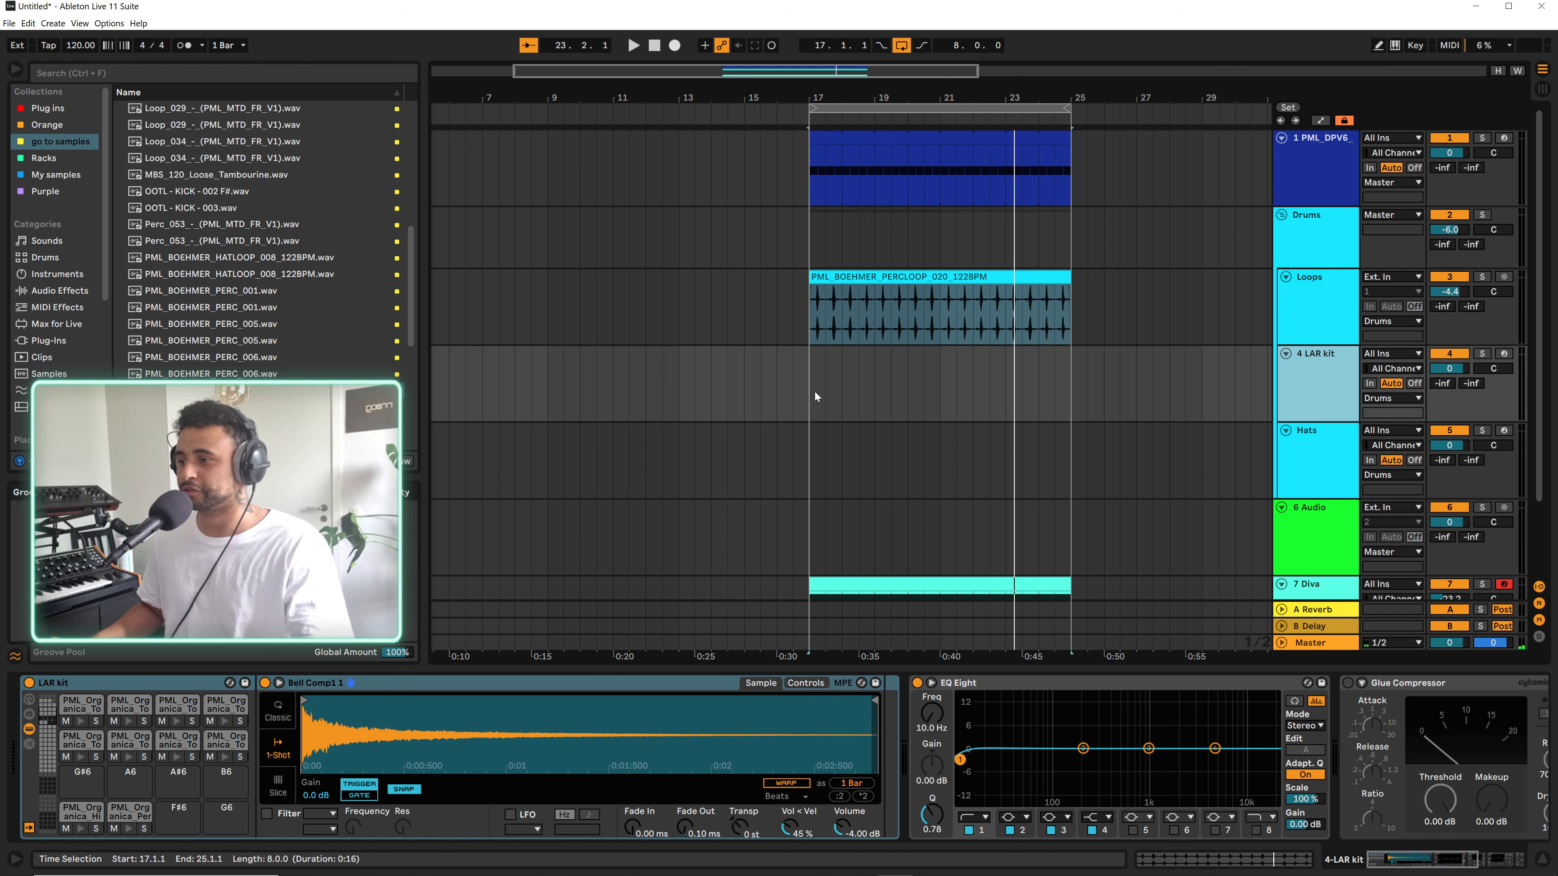
{"action": "left_click_drag", "start_coordinate": [816, 392], "coordinate": [920, 383]}
{"action": "key", "text": "ctrl+shift+m"}
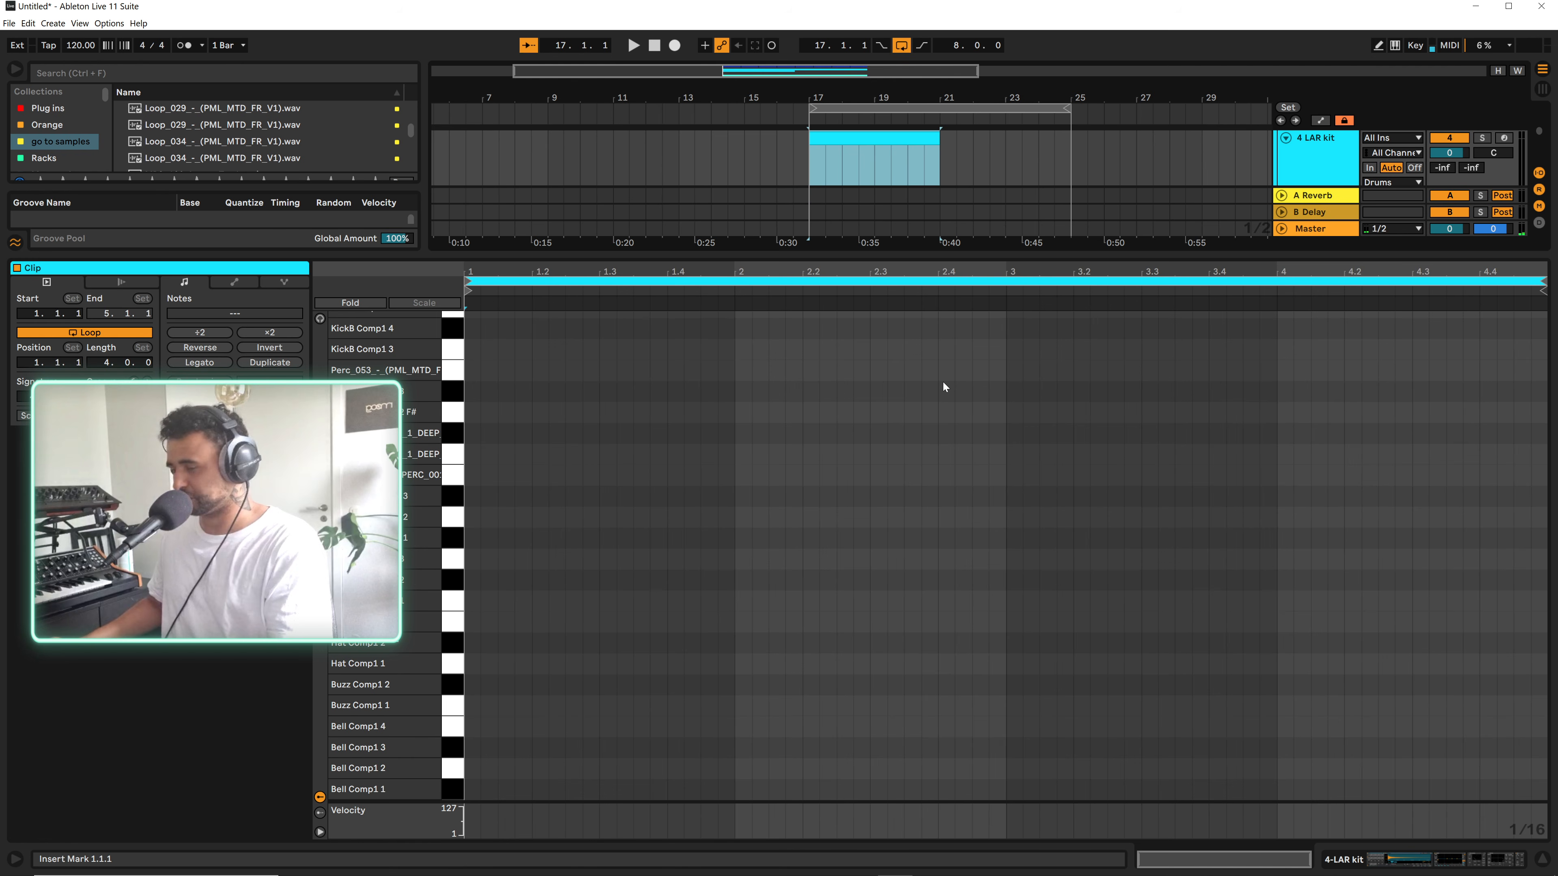
Add a PML_Organica_HiHat_013 note at 1.1.3 and lower the LAR kit track volume to -11.6 dB during playback
{"action": "scroll", "coordinate": [540, 589], "scroll_direction": "up", "scroll_amount": 10}
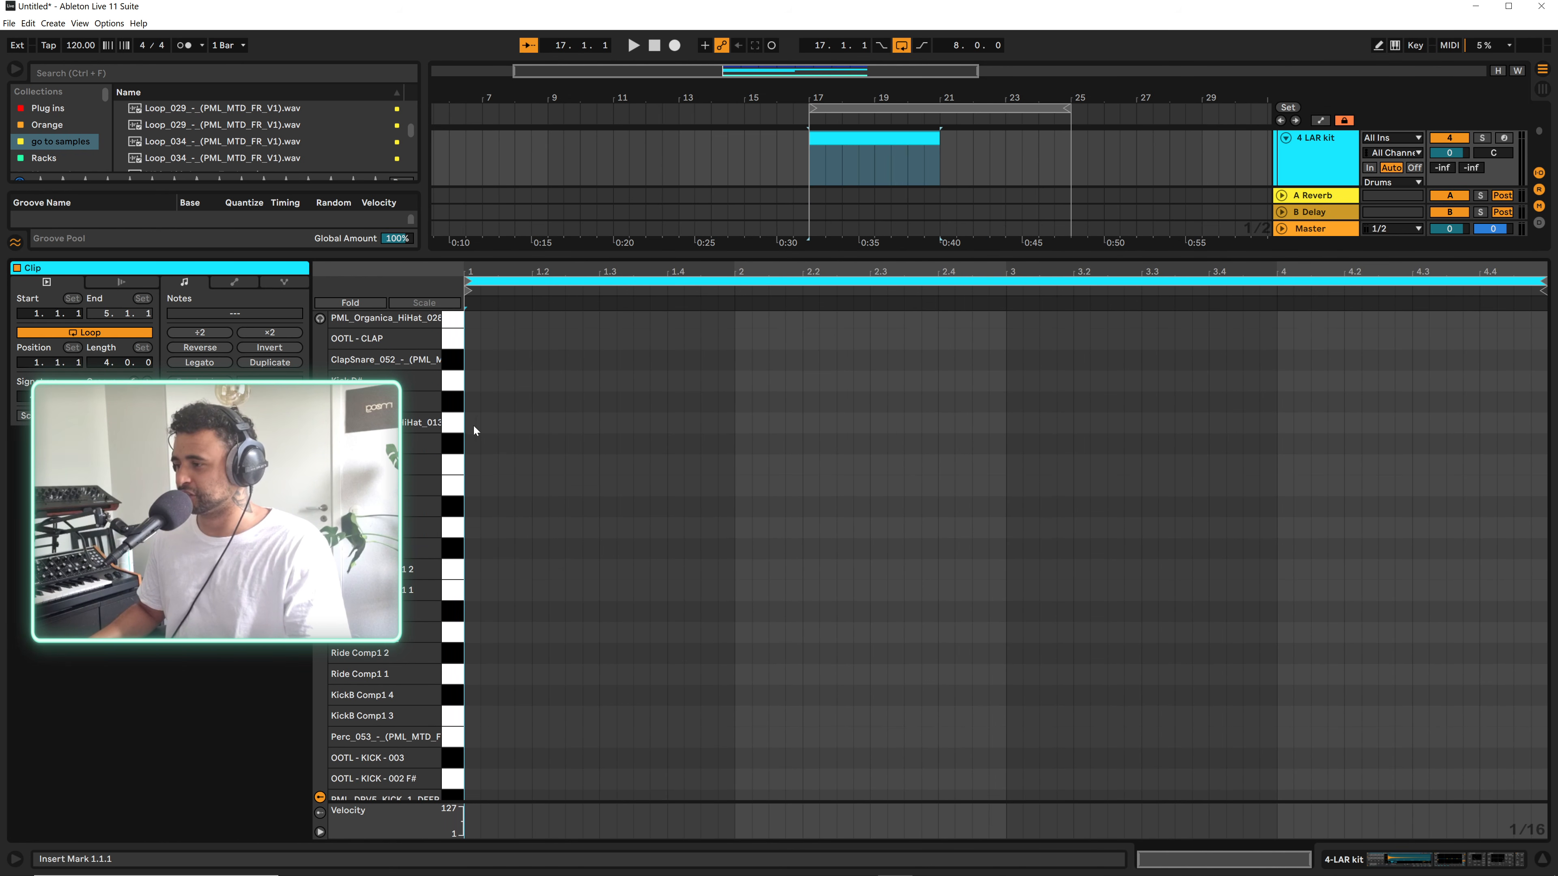
{"action": "double_click", "coordinate": [505, 423]}
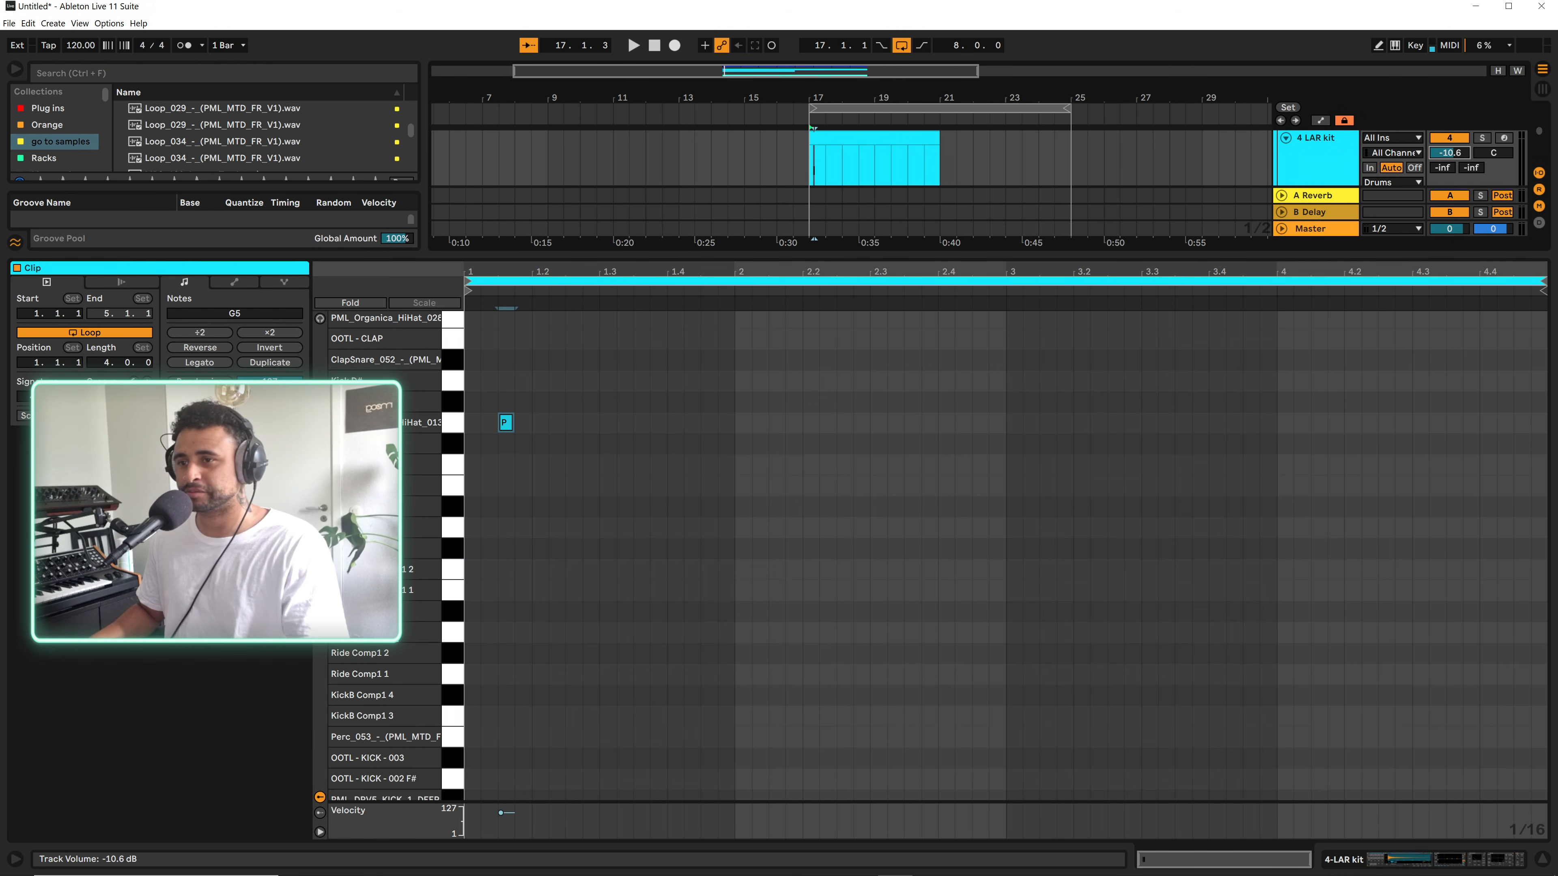
{"action": "key", "text": "space"}
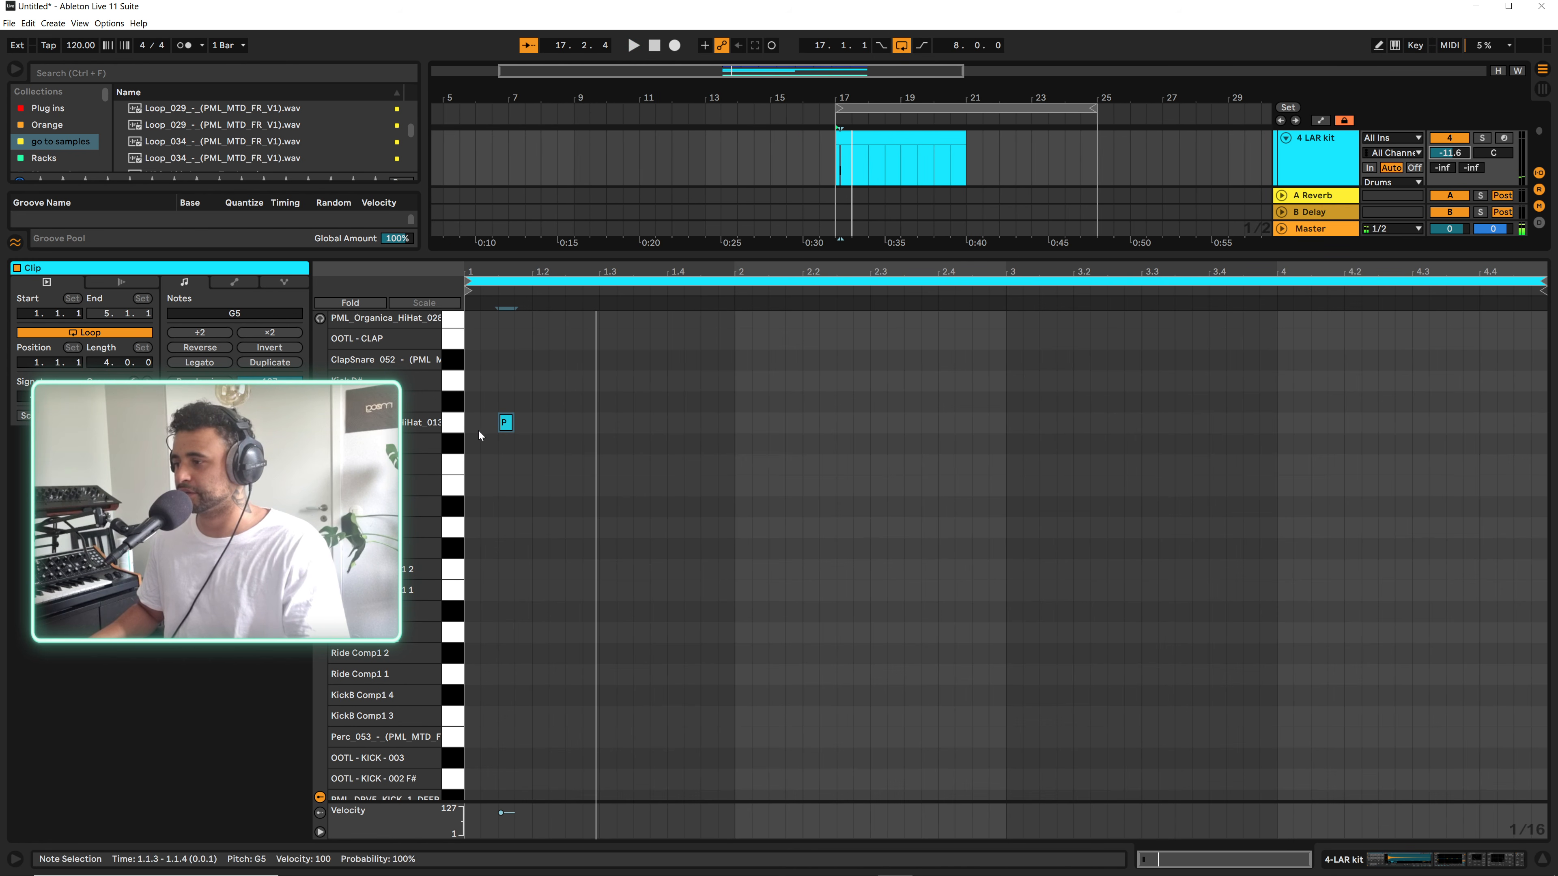
Repeat the one-beat hi-hat pattern (1.1.1 to 1.2.1) on every beat across all four bars while playing the loop
{"action": "left_click_drag", "start_coordinate": [465, 427], "coordinate": [524, 428]}
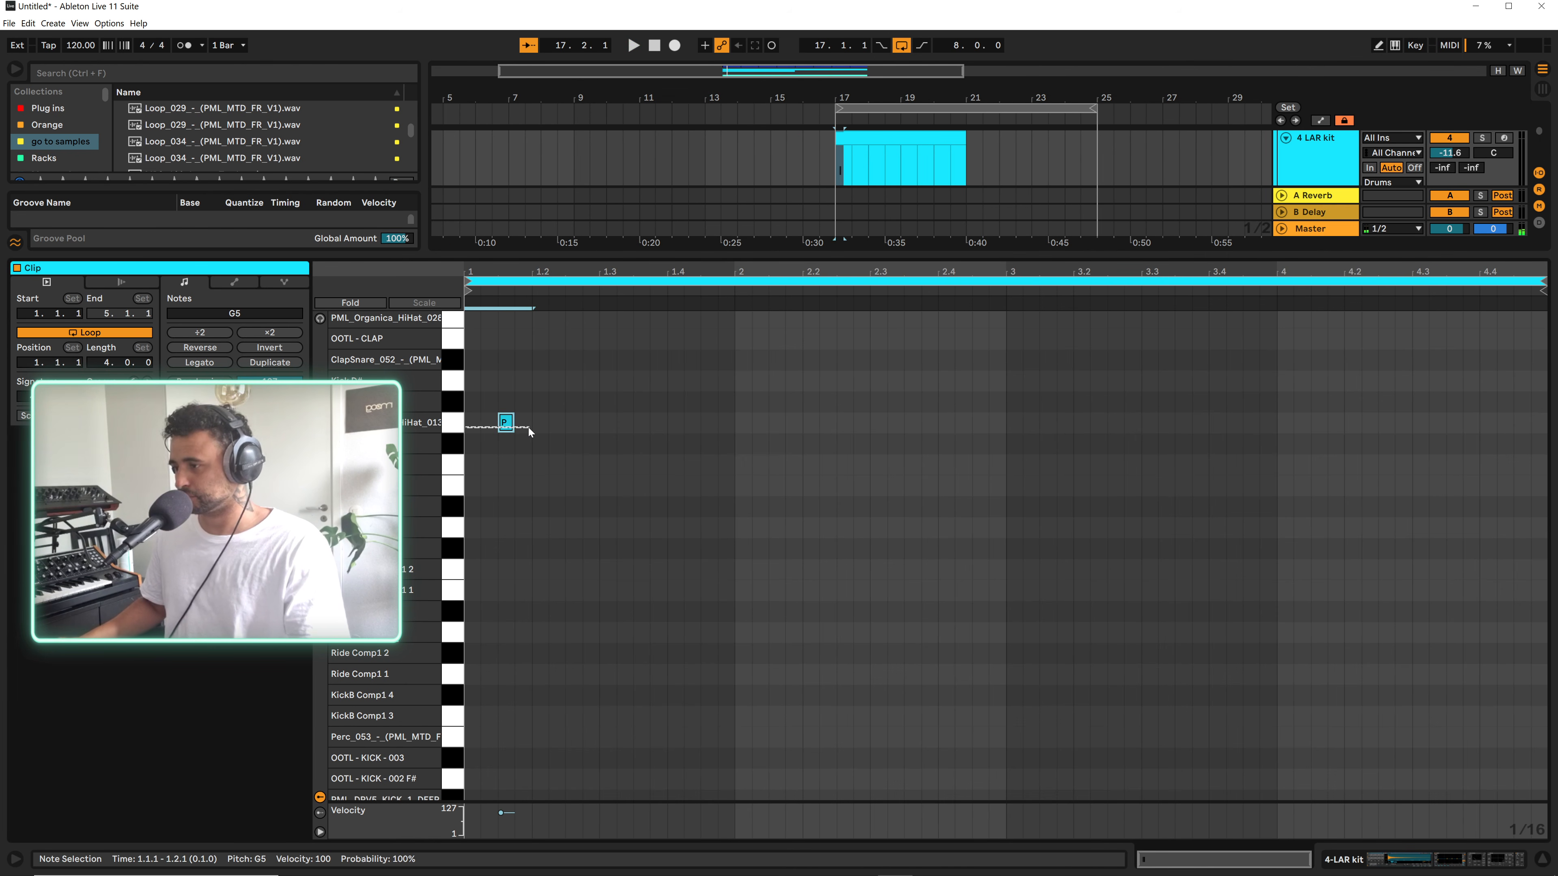
{"action": "key", "text": "ctrl+d"}
{"action": "key", "text": "ctrl+d"}
{"action": "key", "text": "ctrl+d"}
{"action": "key", "text": "ctrl+d"}
{"action": "key", "text": "space"}
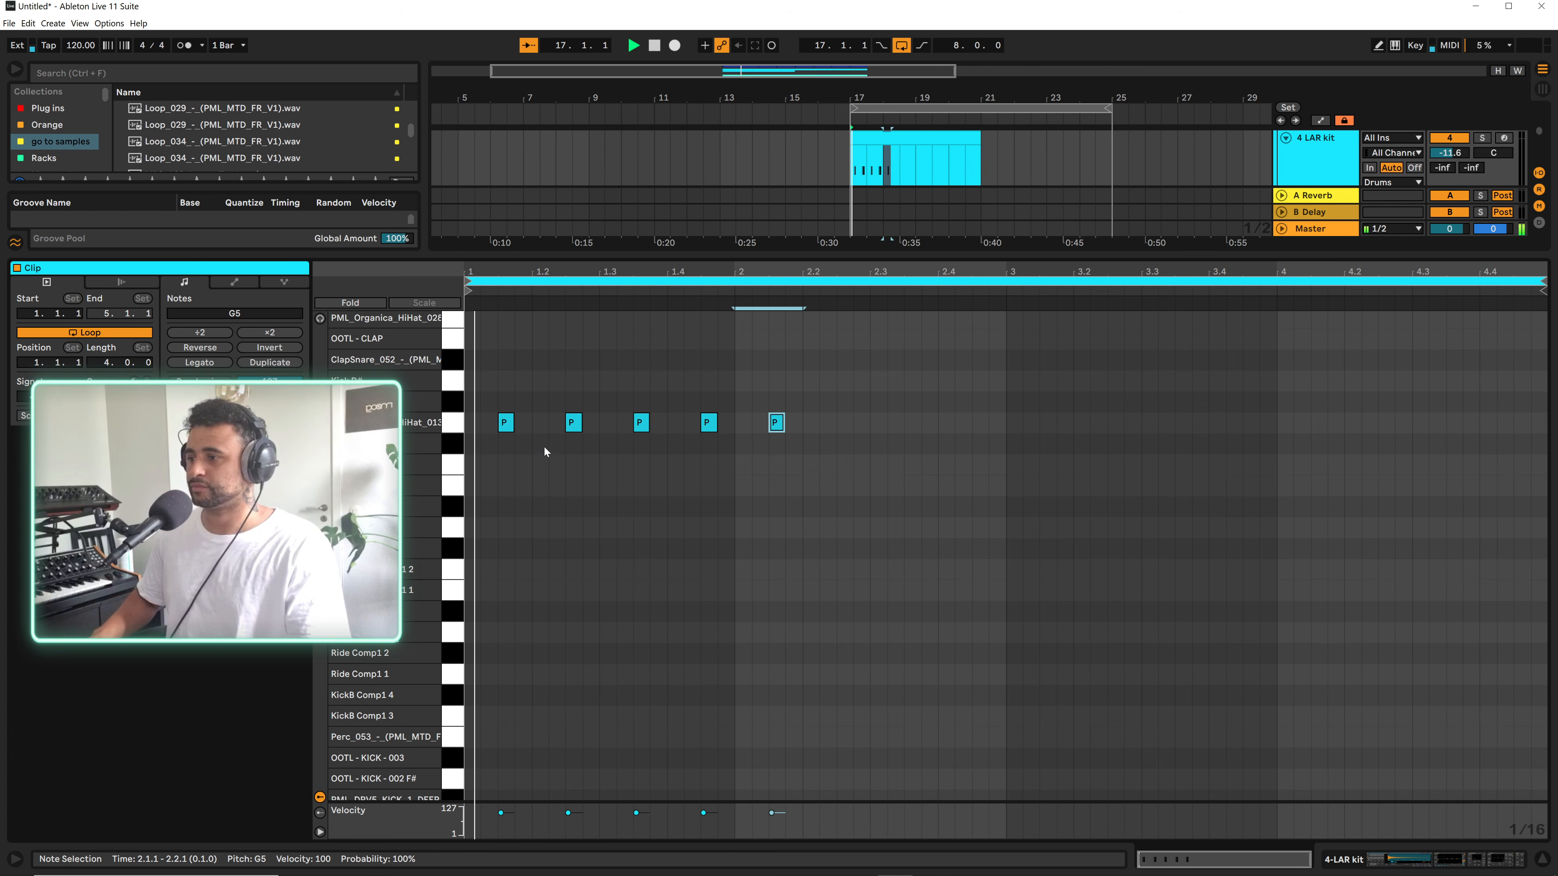
{"action": "key", "text": "ctrl+d"}
{"action": "key", "text": "ctrl+d"}
{"action": "key", "text": "ctrl+d"}
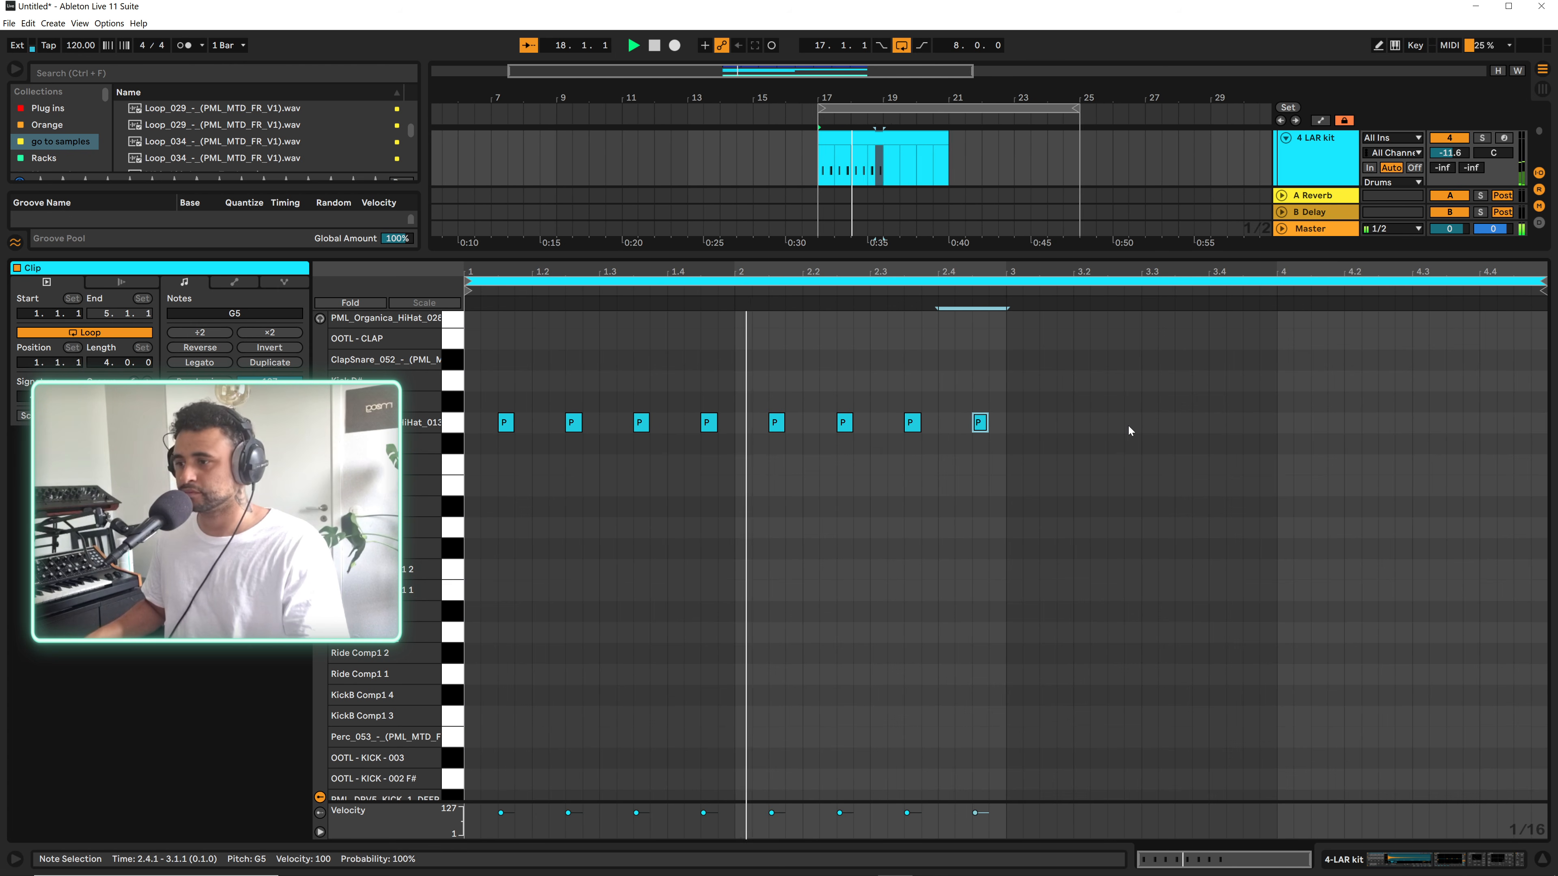
{"action": "key", "text": "ctrl+d"}
{"action": "key", "text": "ctrl+d"}
{"action": "key", "text": "ctrl+d"}
{"action": "key", "text": "ctrl+d"}
{"action": "key", "text": "ctrl+d"}
{"action": "key", "text": "ctrl+d"}
{"action": "key", "text": "ctrl+d"}
{"action": "key", "text": "ctrl+d"}
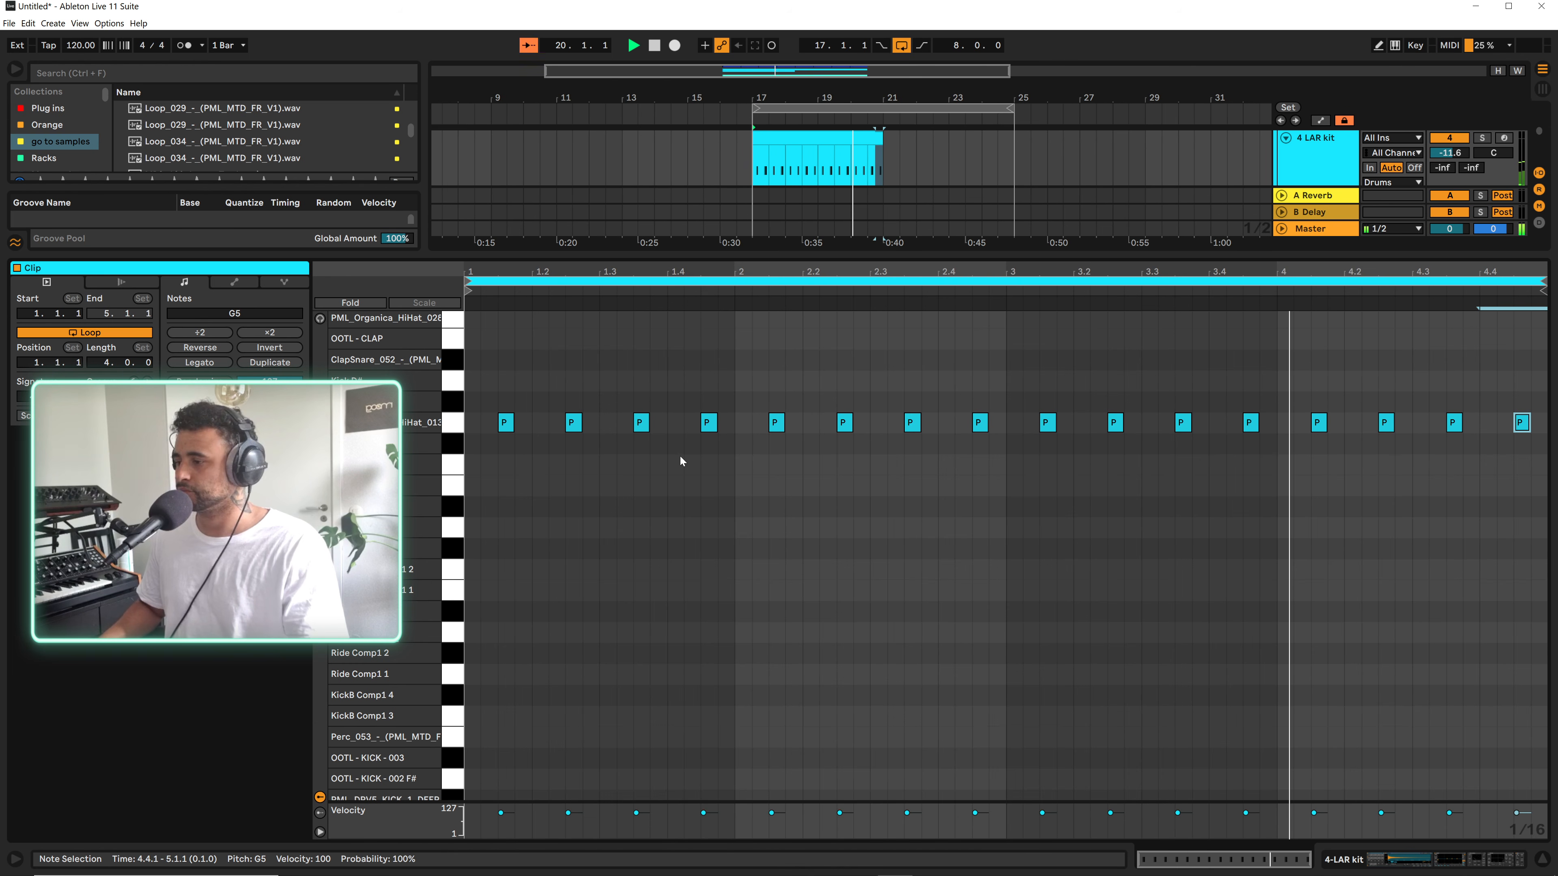
{"action": "key", "text": "space"}
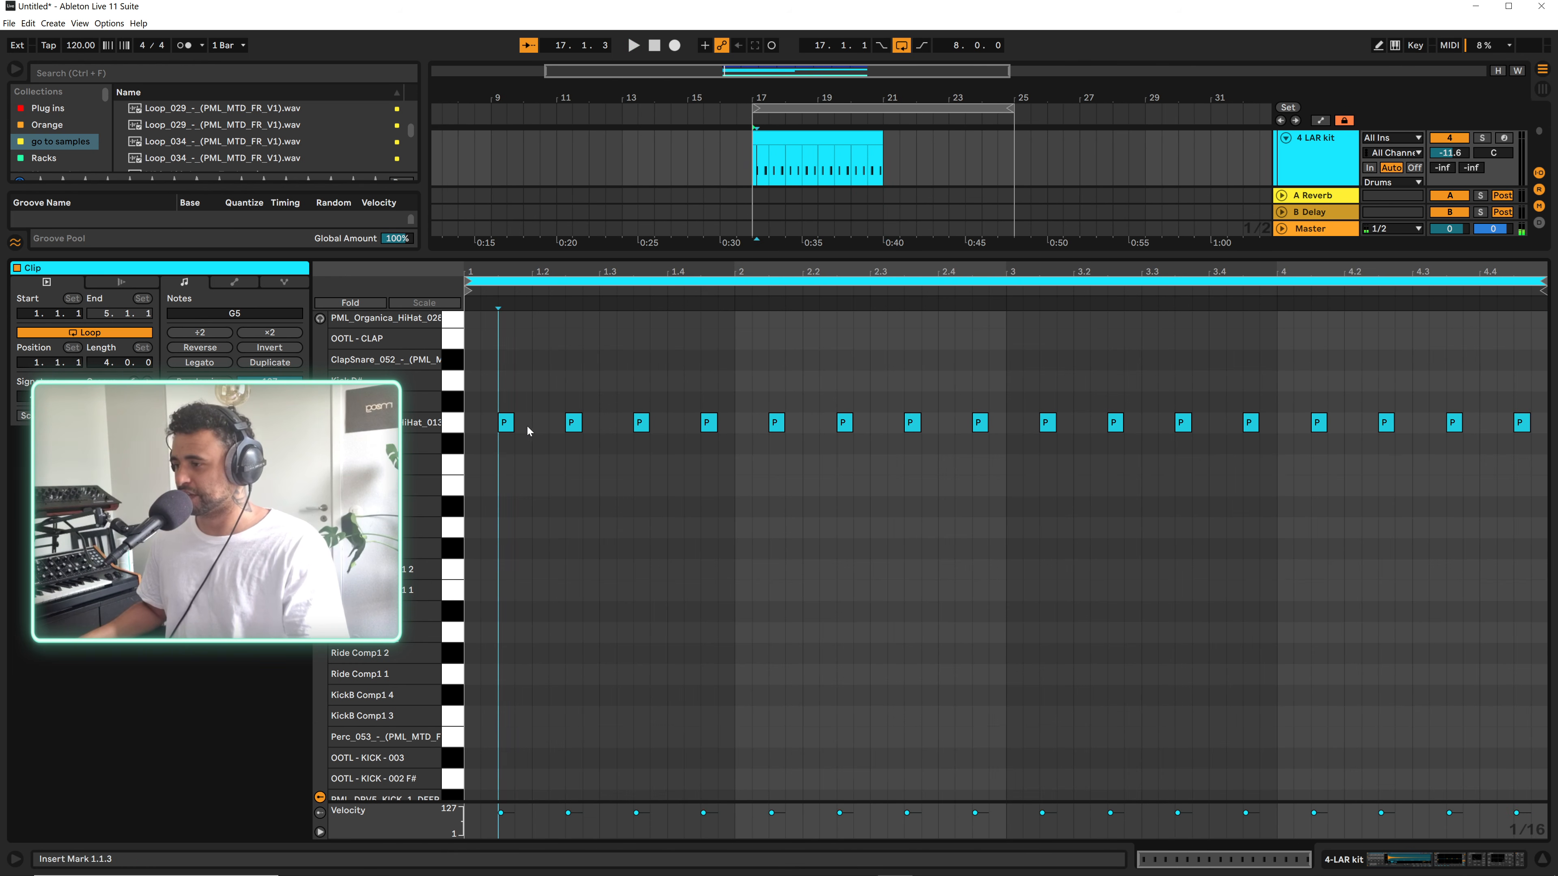
Add a PML_Organica_HiHat_013 ghost note at 1.1.4, set its velocity to 34 and play the result
{"action": "double_click", "coordinate": [525, 423]}
{"action": "key", "text": "super"}
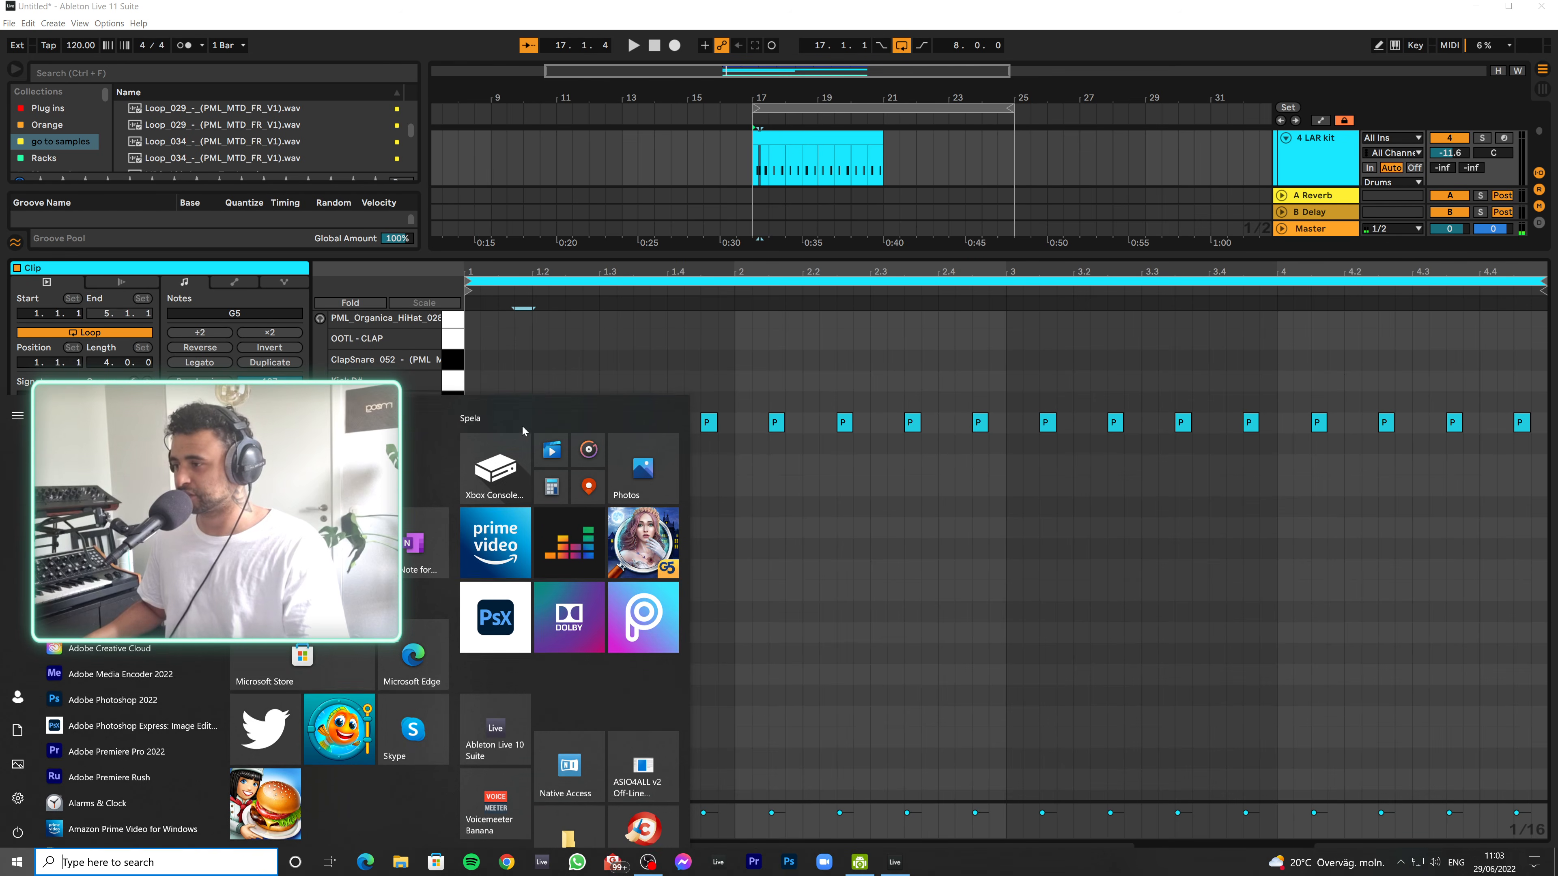
{"action": "left_click", "coordinate": [770, 323]}
{"action": "left_click", "coordinate": [524, 424]}
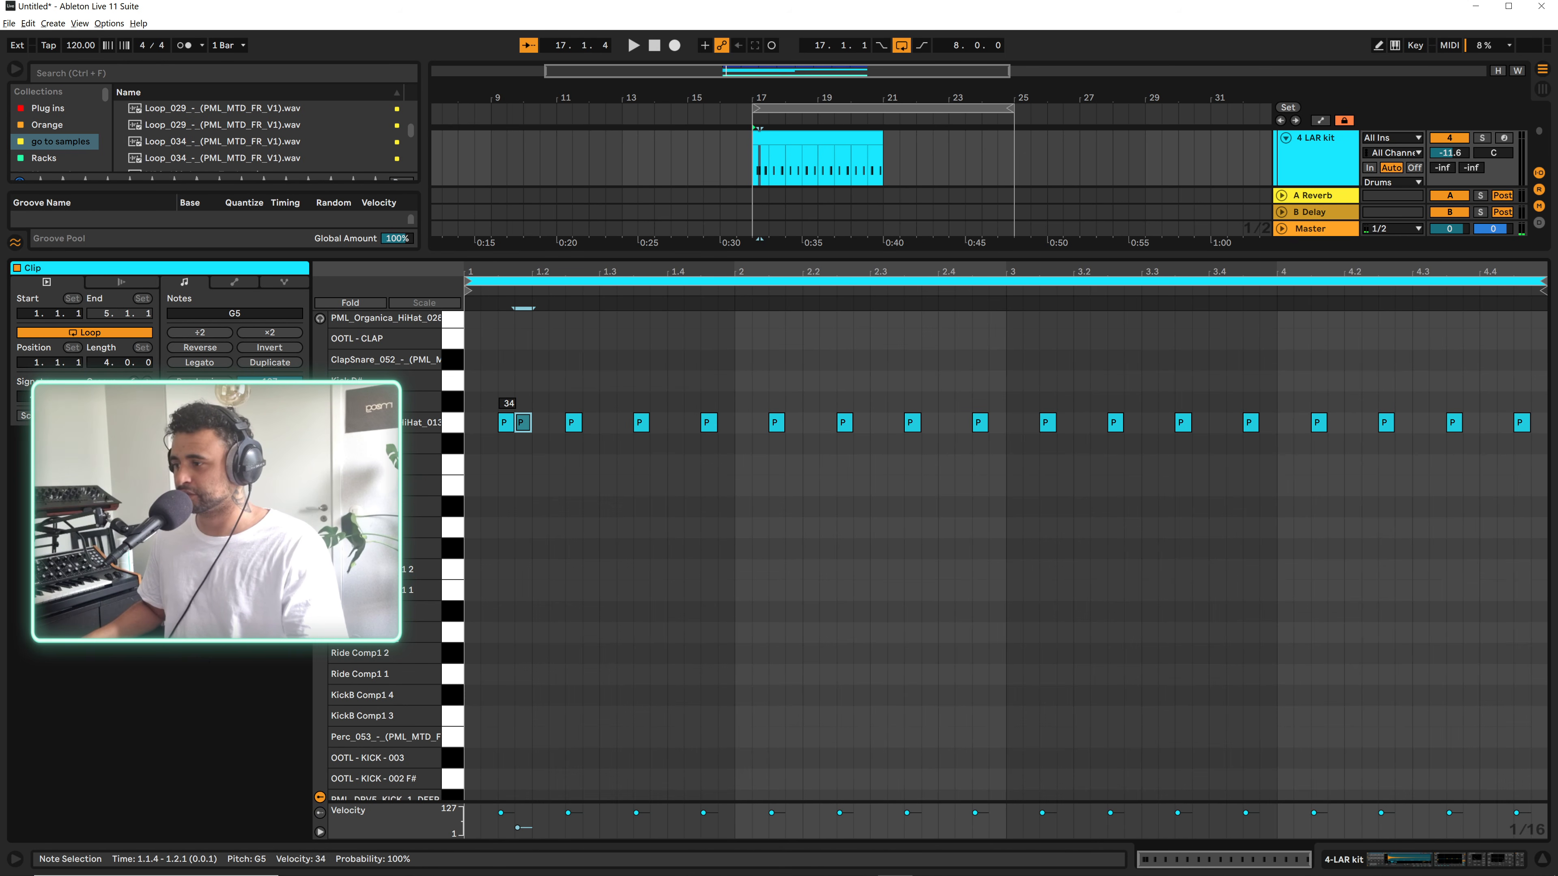
{"action": "left_click", "coordinate": [526, 295]}
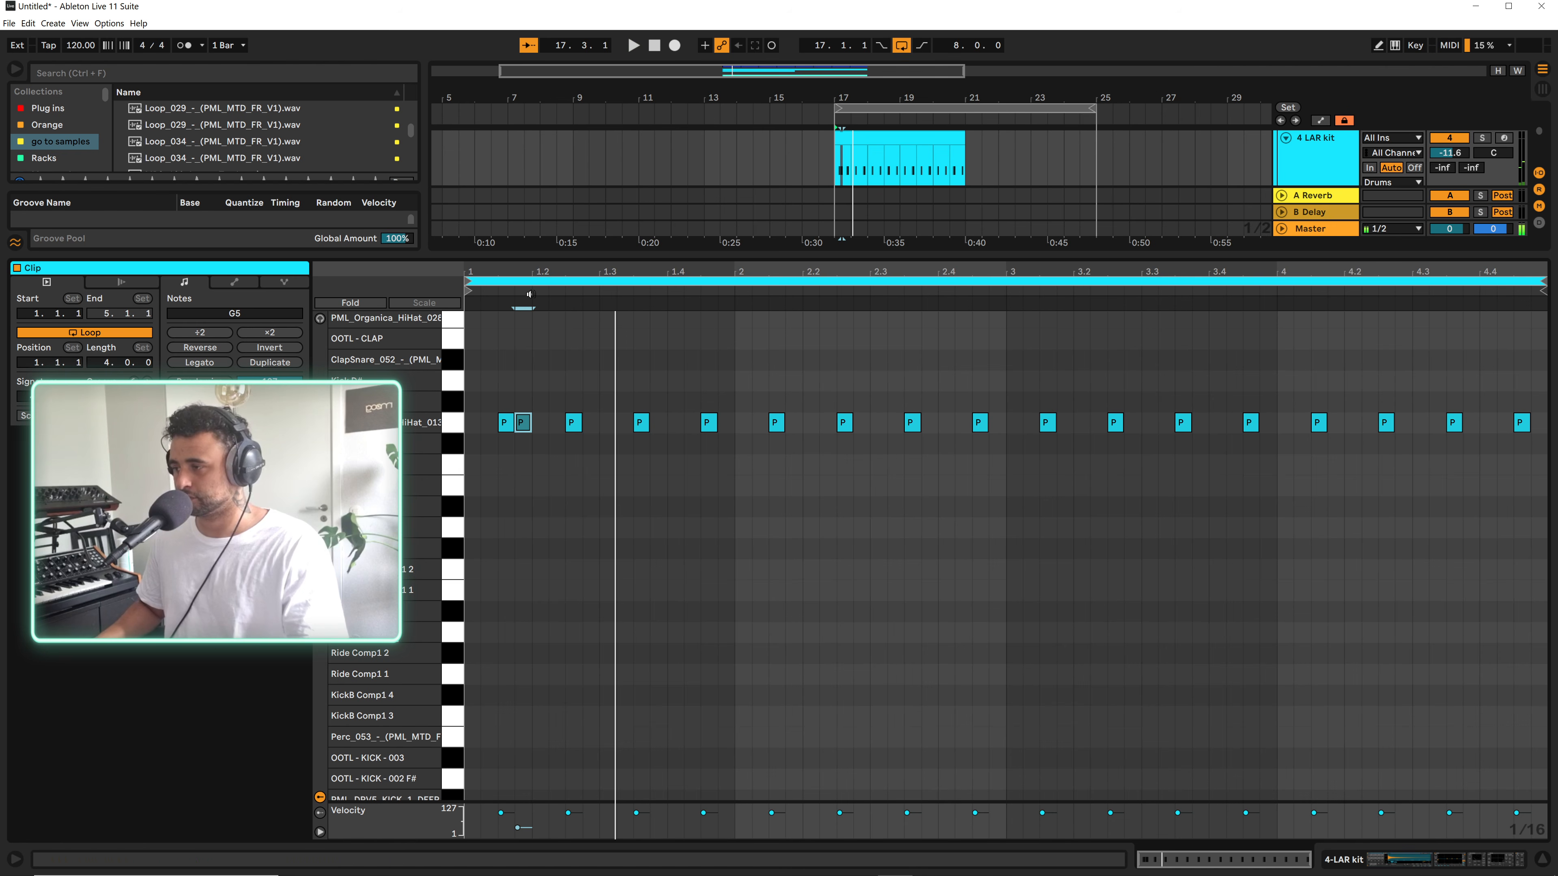
Copy the velocity-34 ghost note to 1.3.4 and play back the pattern
{"action": "left_click_drag", "start_coordinate": [504, 270], "coordinate": [822, 455]}
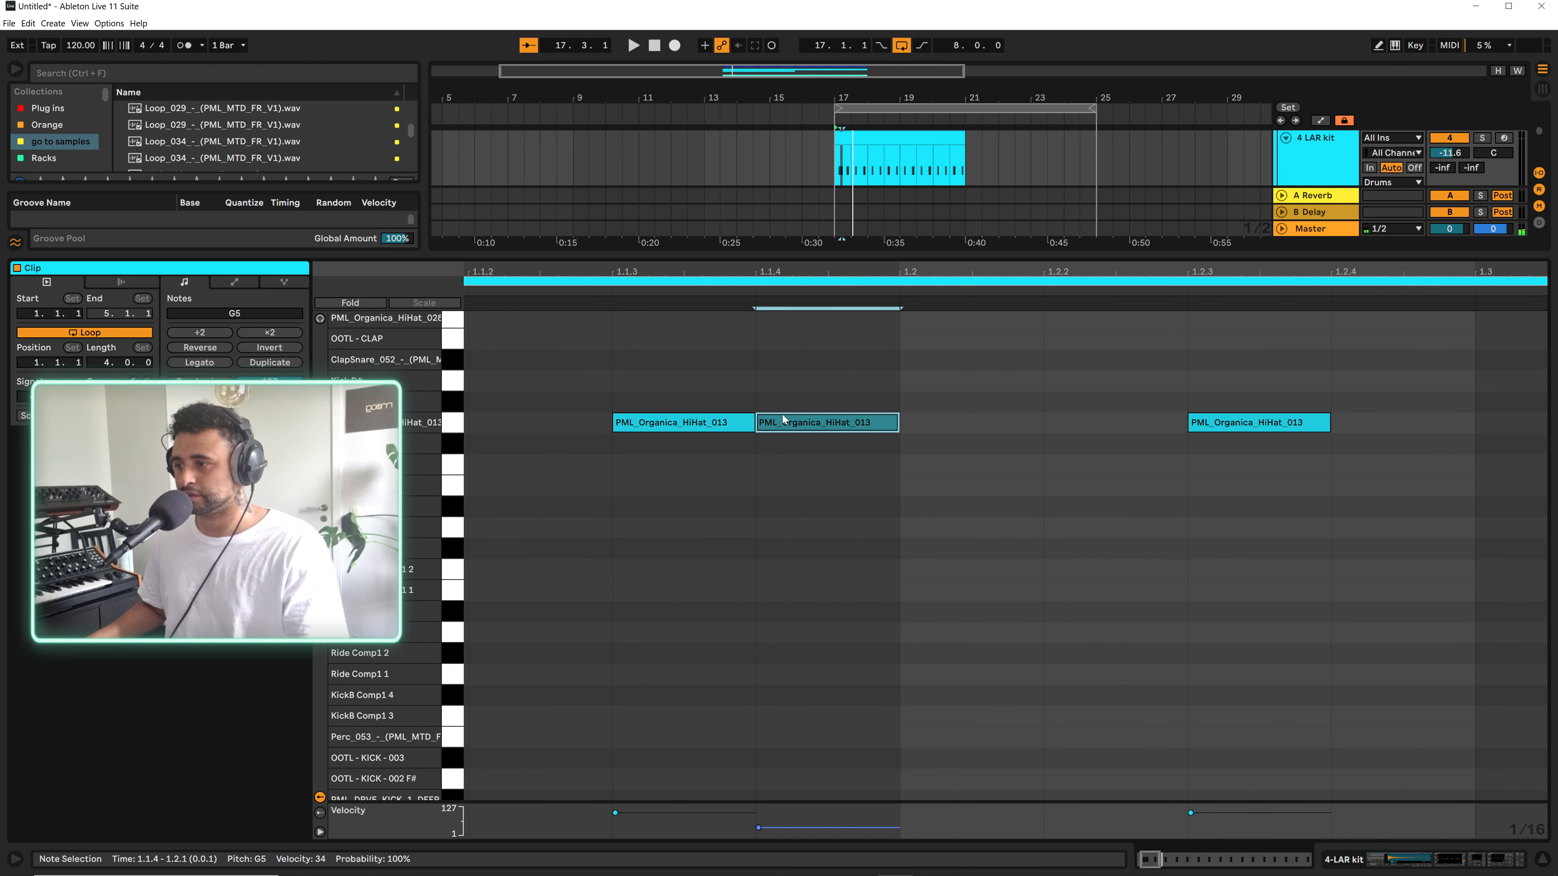
{"action": "left_click_drag", "start_coordinate": [928, 268], "coordinate": [636, 261]}
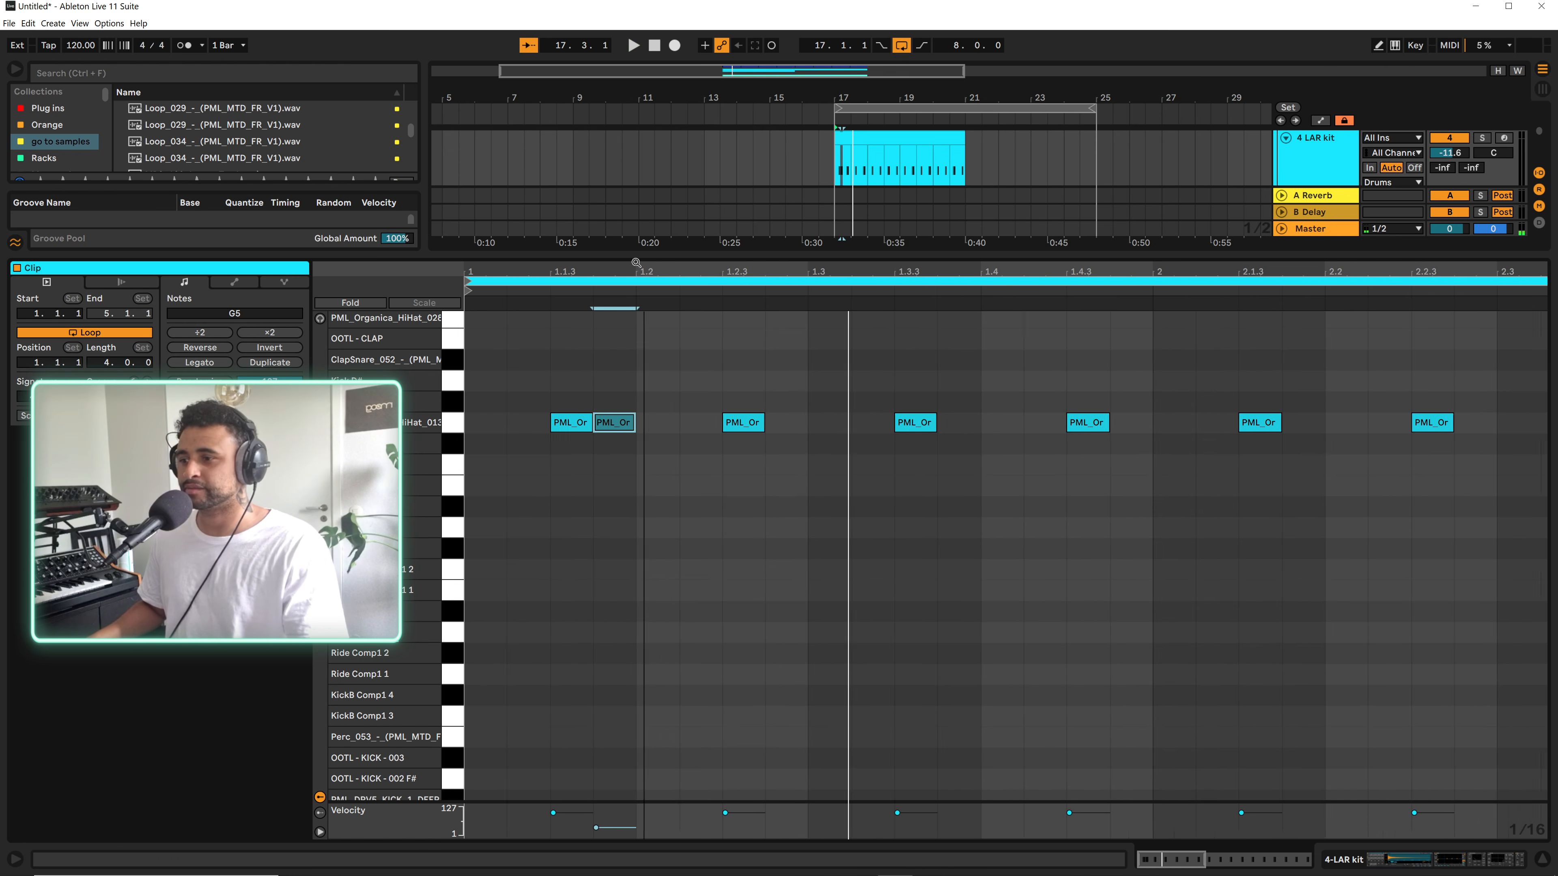
{"action": "left_click_drag", "start_coordinate": [627, 433], "coordinate": [961, 432]}
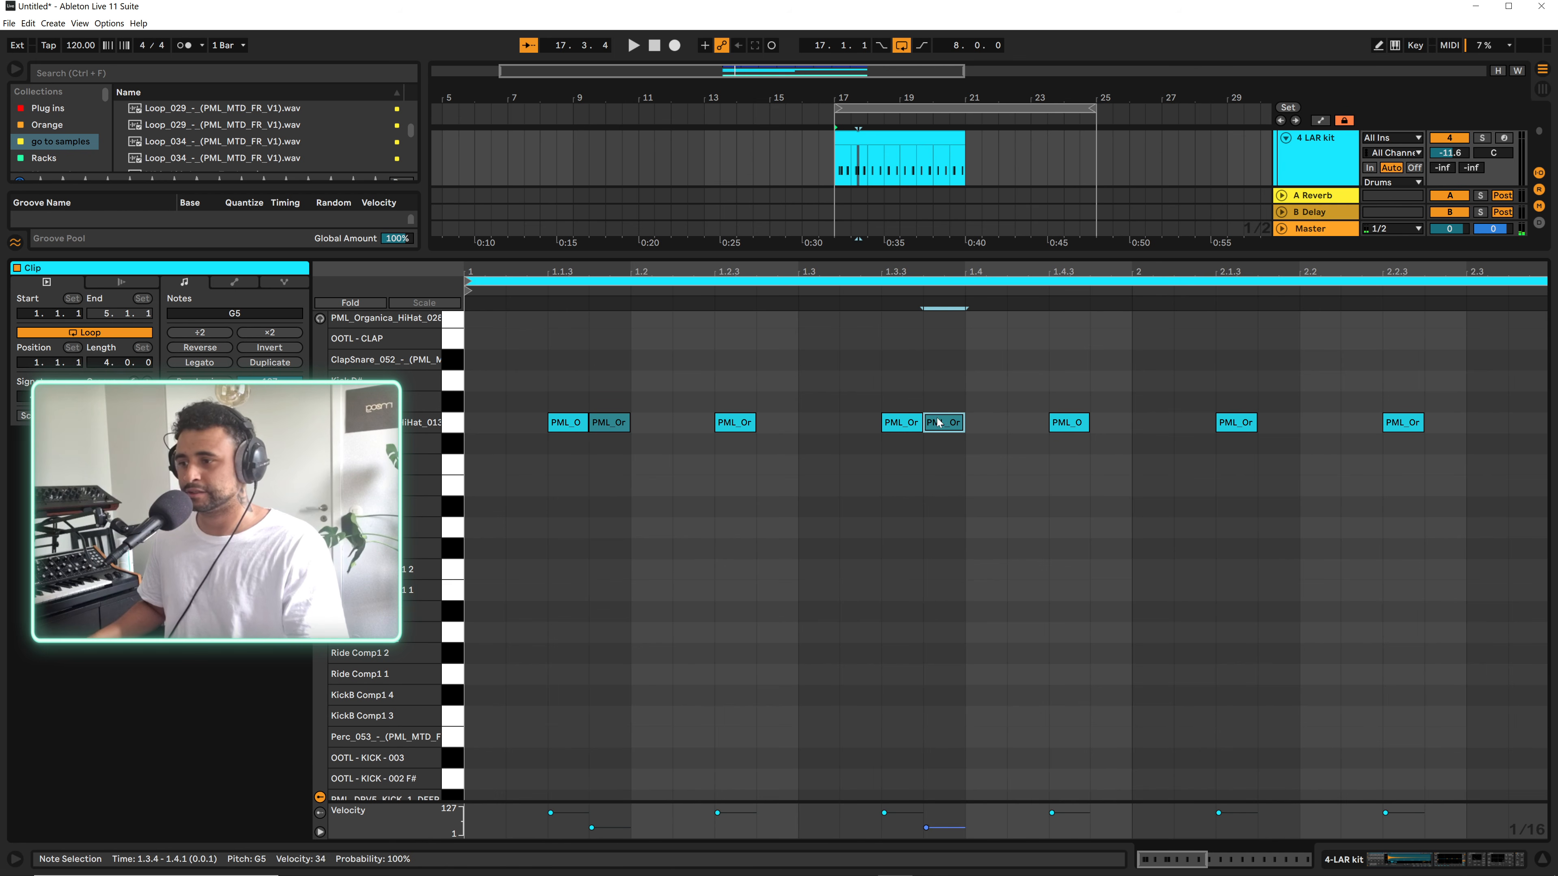
{"action": "key", "text": "space"}
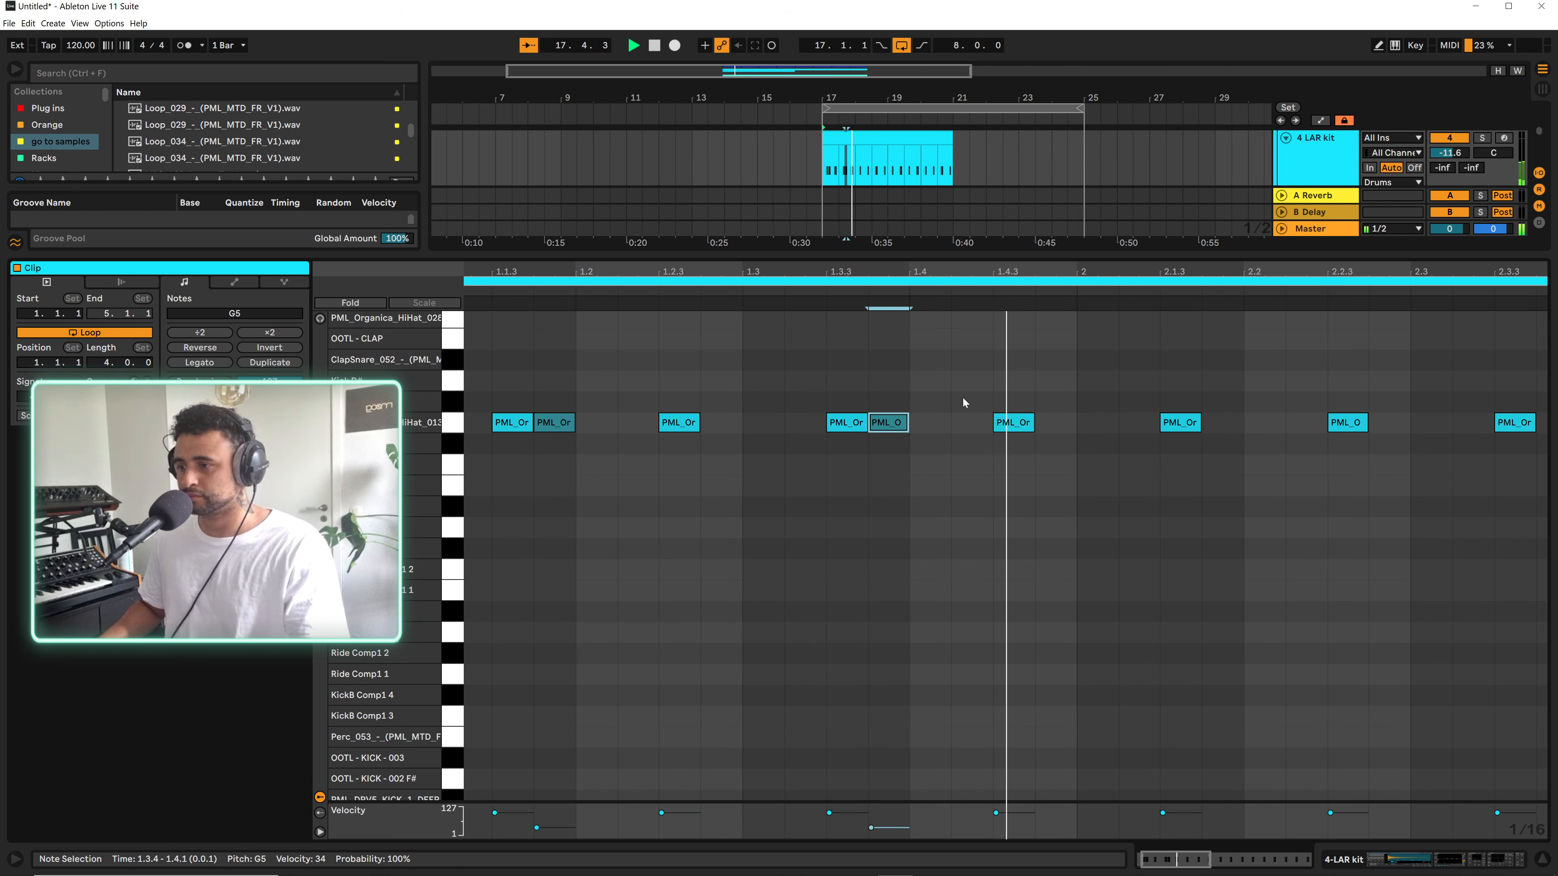
{"action": "key", "text": "space"}
Duplicate the first bar's hi-hat pattern, including its ghost notes, over bars 2 to 4 and play it
{"action": "left_click_drag", "start_coordinate": [918, 270], "coordinate": [702, 259]}
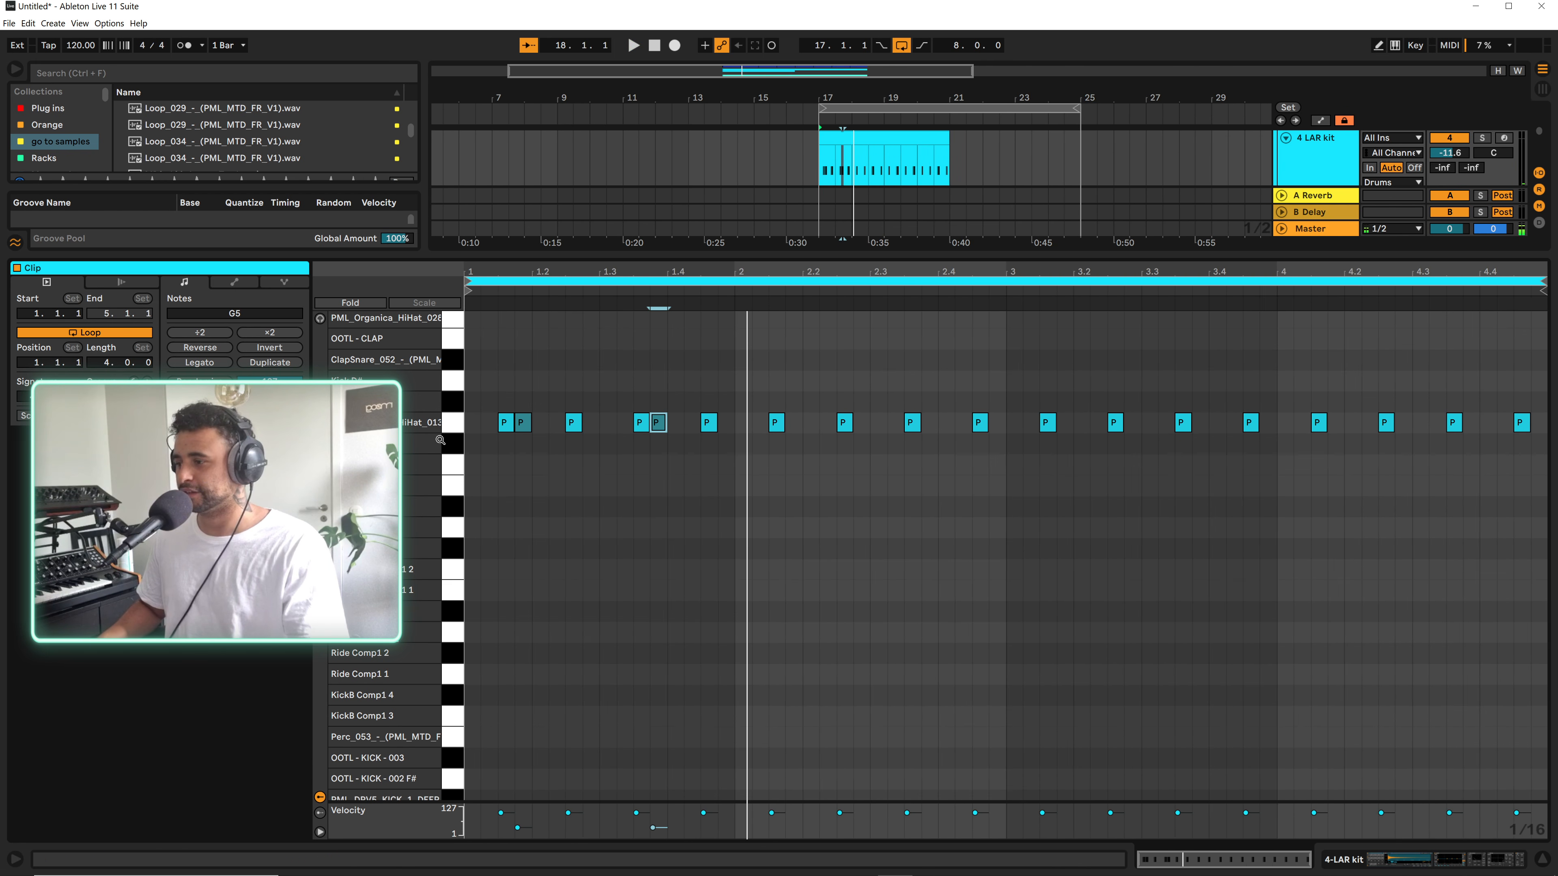
{"action": "left_click", "coordinate": [469, 424]}
{"action": "left_click_drag", "start_coordinate": [501, 431], "coordinate": [703, 425]}
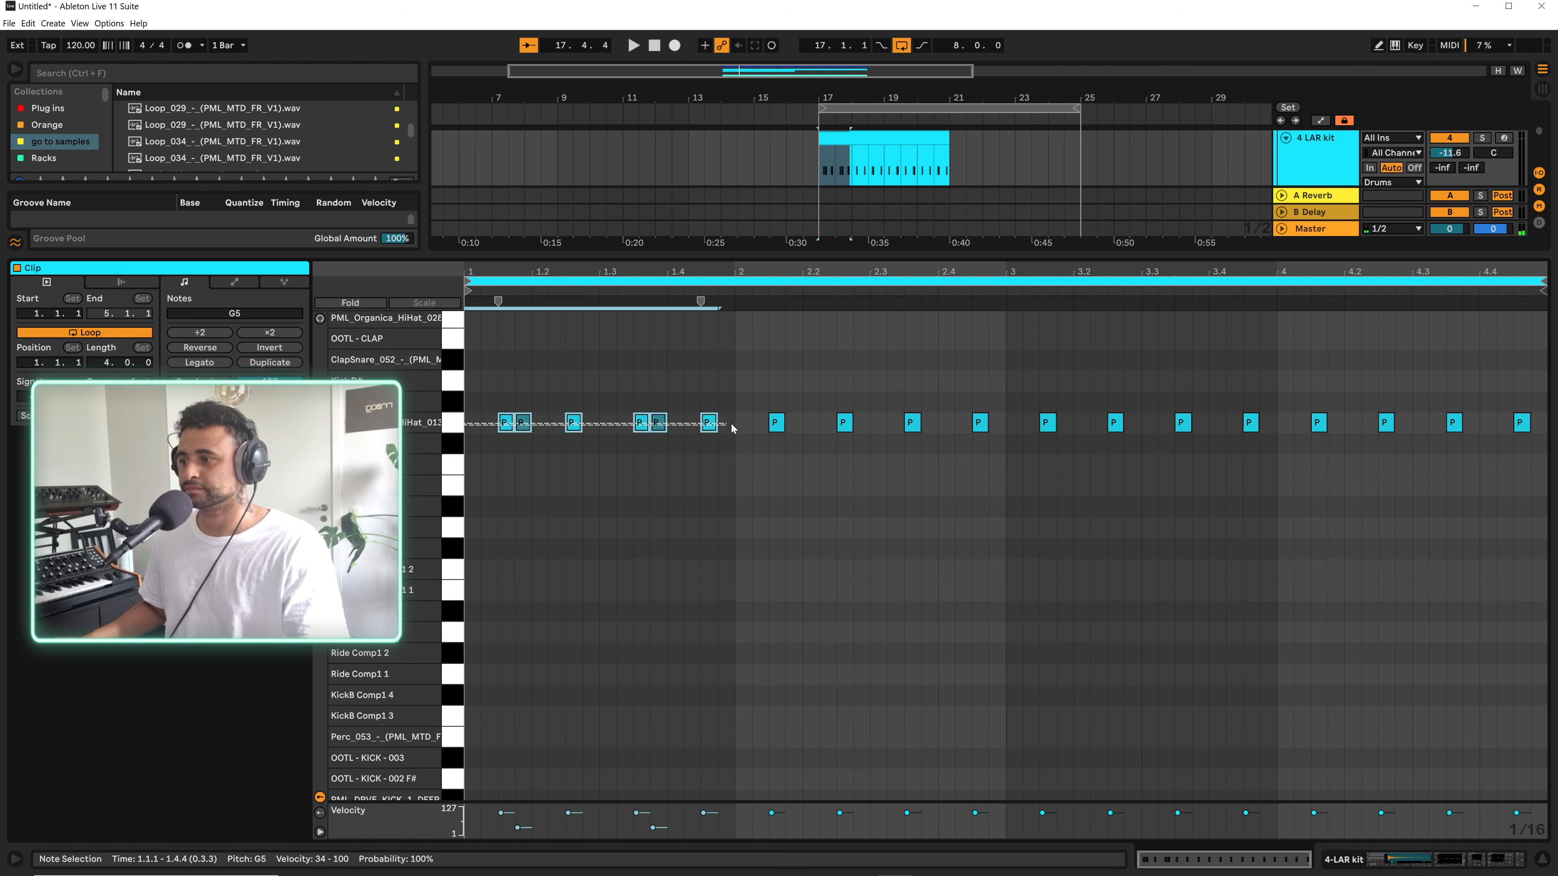
{"action": "key", "text": "ctrl+d"}
{"action": "key", "text": "ctrl+d"}
{"action": "key", "text": "ctrl+d"}
{"action": "key", "text": "ctrl+d"}
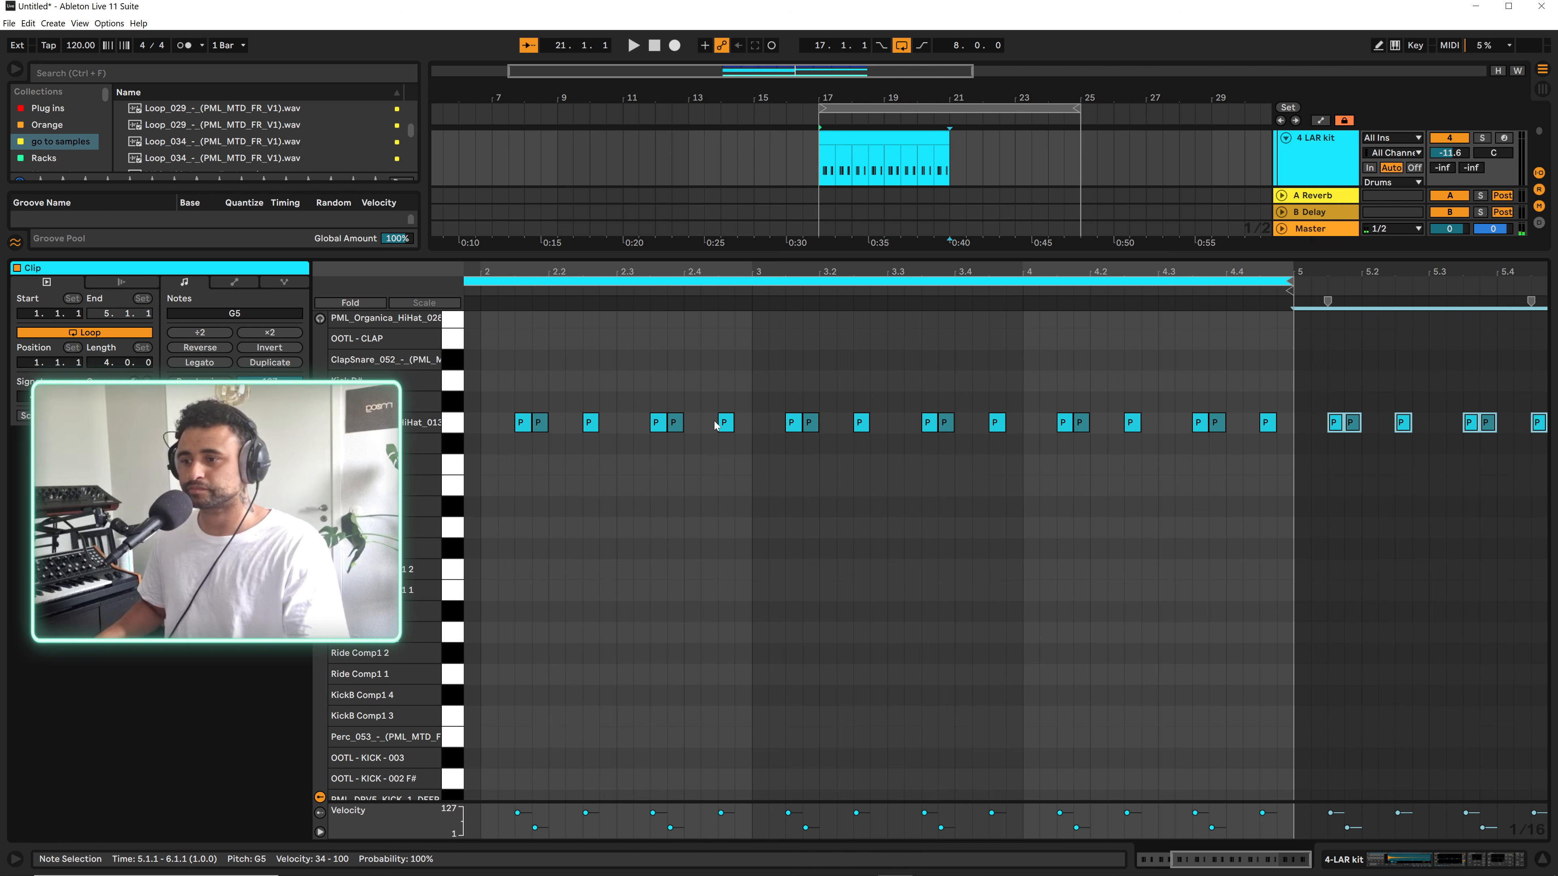
{"action": "key", "text": "space"}
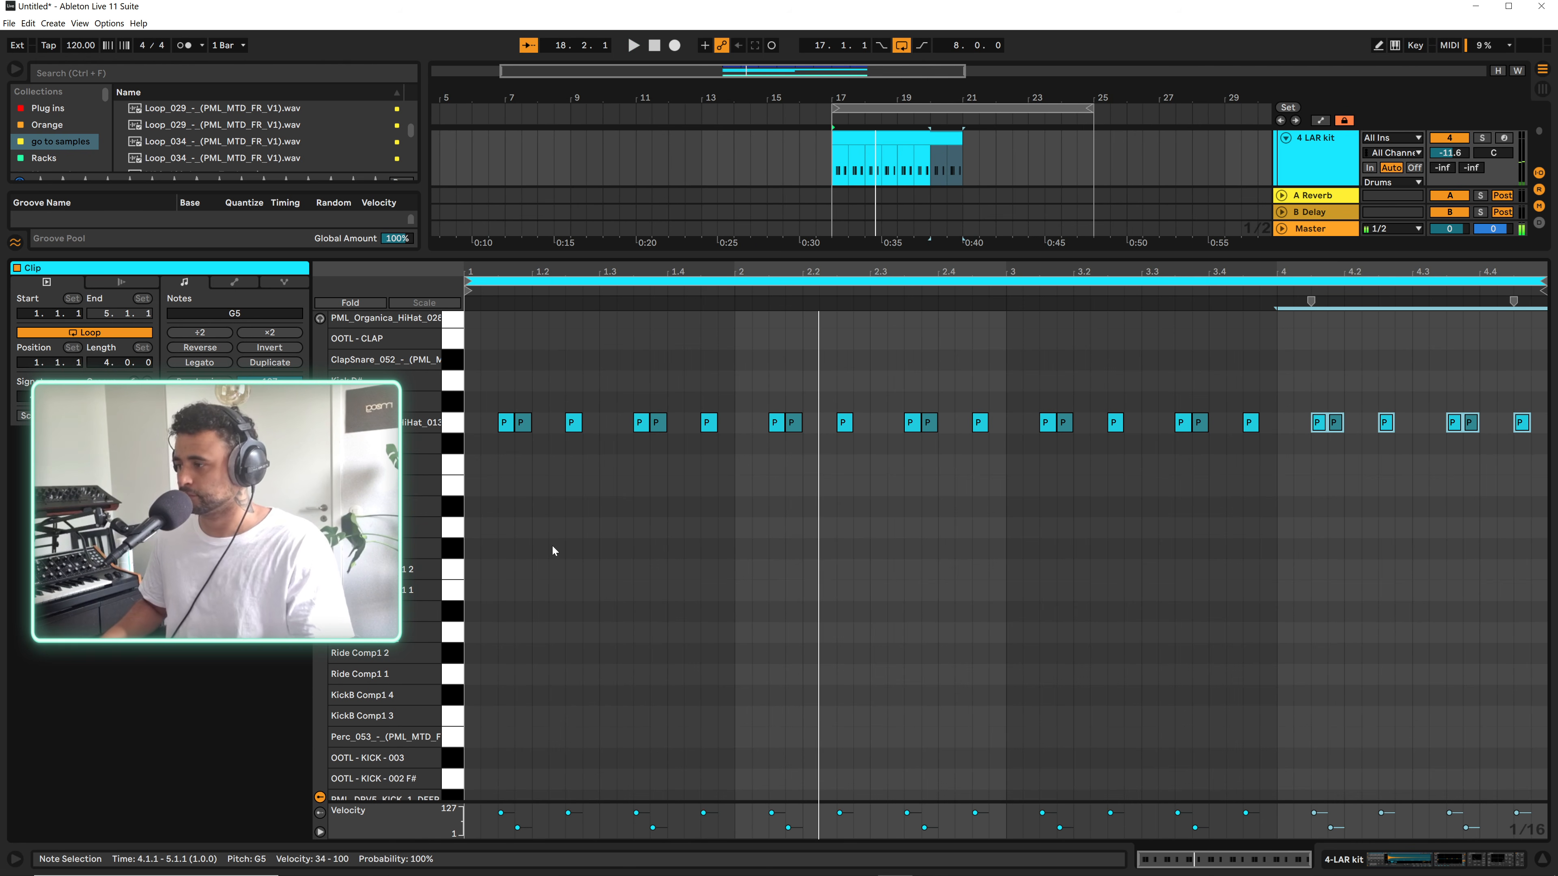
Add a RideCrash Comp1 2 note at 1.1.1 and audition it in the loop
{"action": "double_click", "coordinate": [470, 570]}
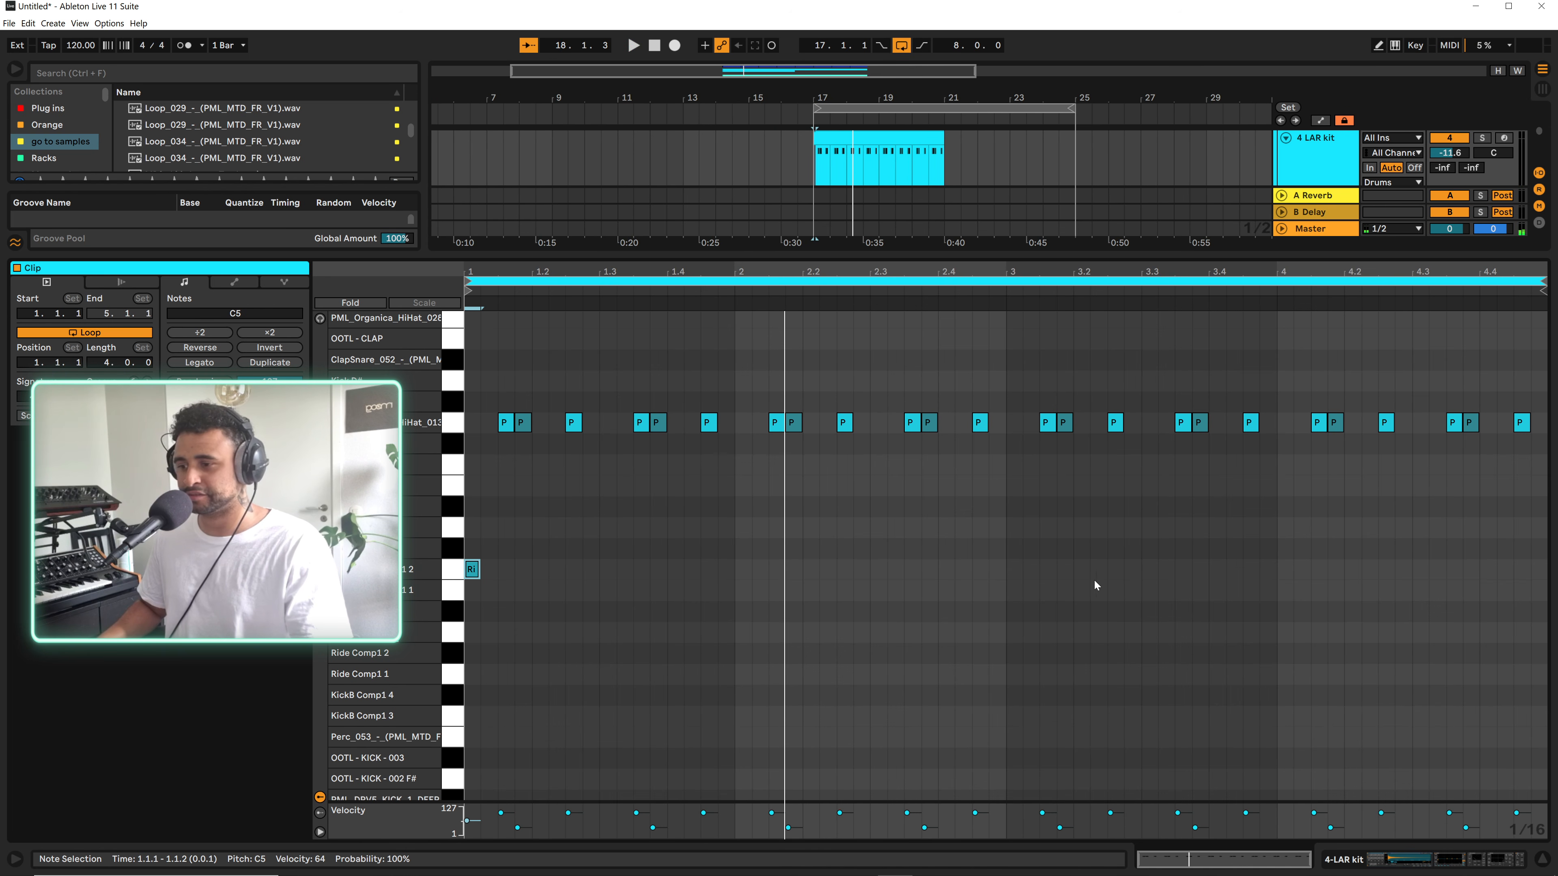
{"action": "key", "text": "space"}
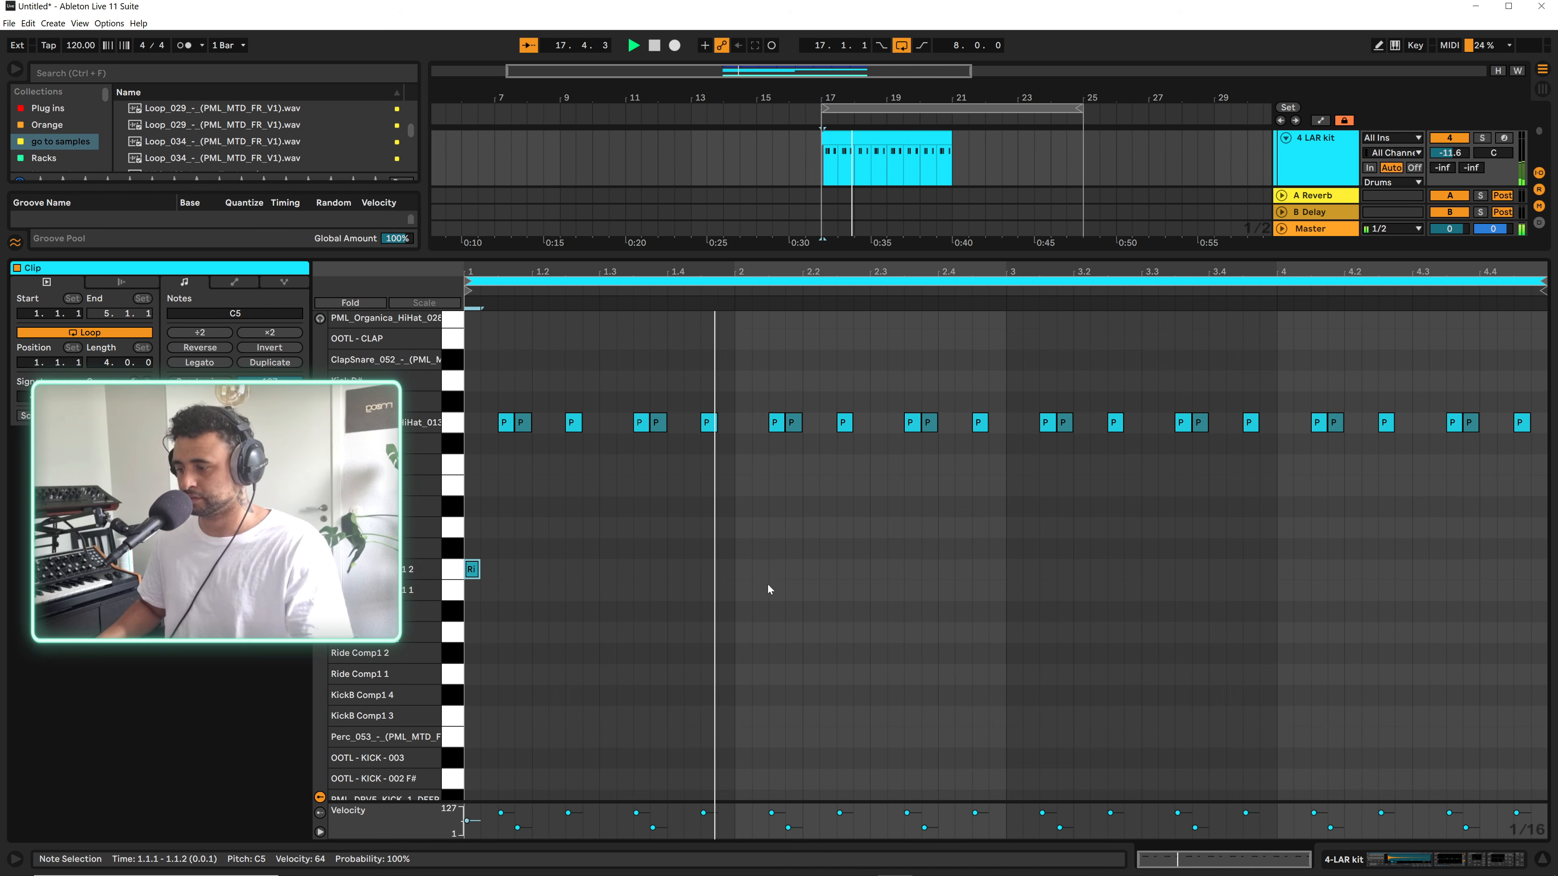
Add a PML_Organica_HiHat_028 note and move it to 1.1.4
{"action": "scroll", "coordinate": [566, 612], "scroll_direction": "down", "scroll_amount": 6}
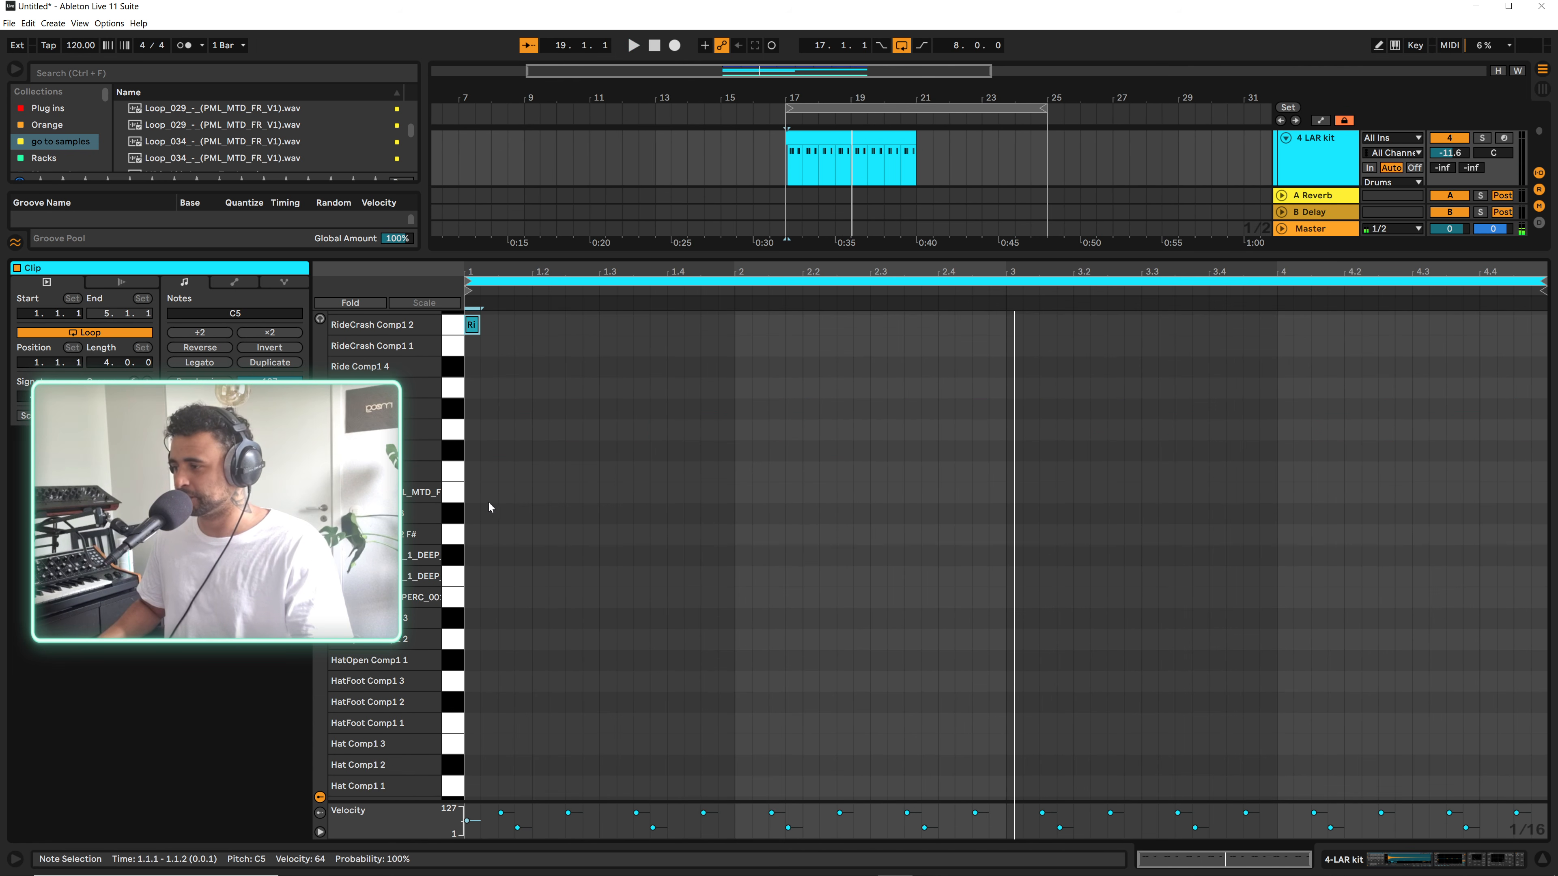
{"action": "scroll", "coordinate": [505, 546], "scroll_direction": "up", "scroll_amount": 10}
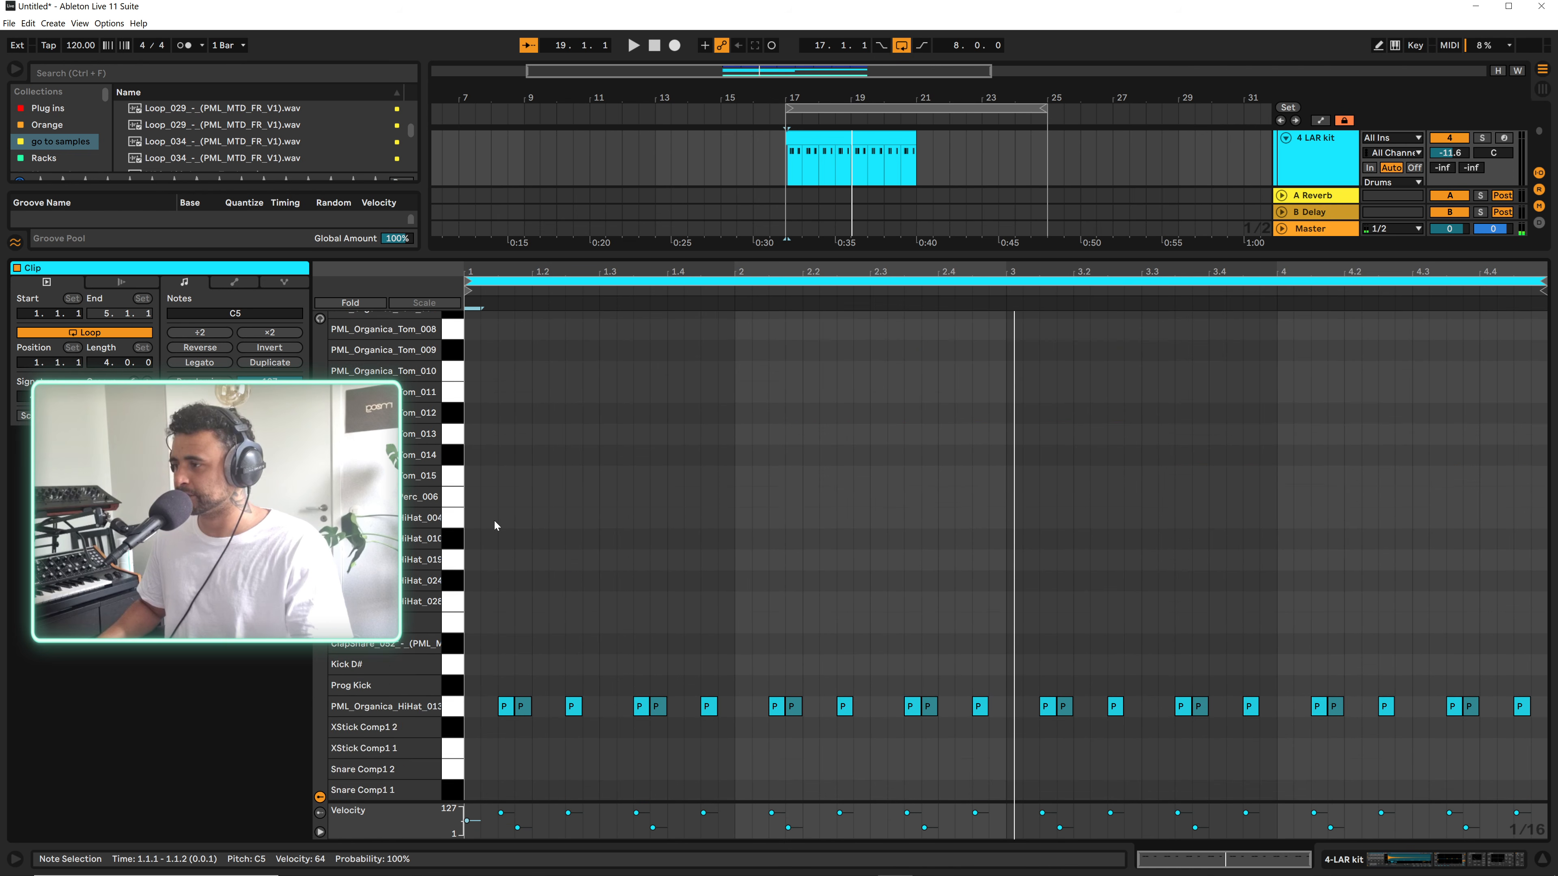
{"action": "double_click", "coordinate": [487, 600]}
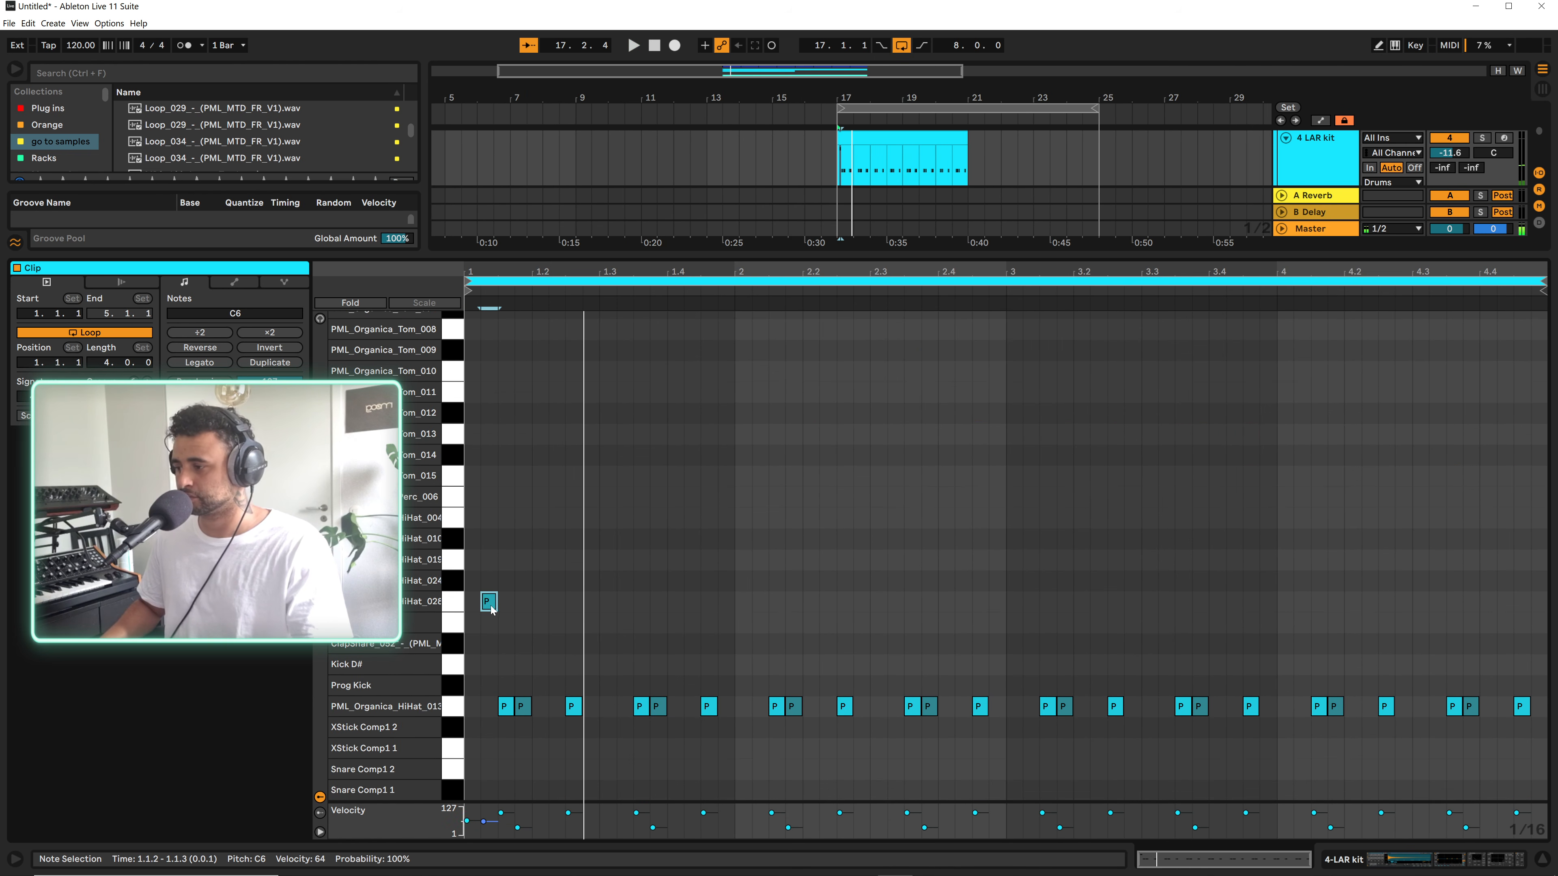
{"action": "left_click_drag", "start_coordinate": [491, 607], "coordinate": [523, 608]}
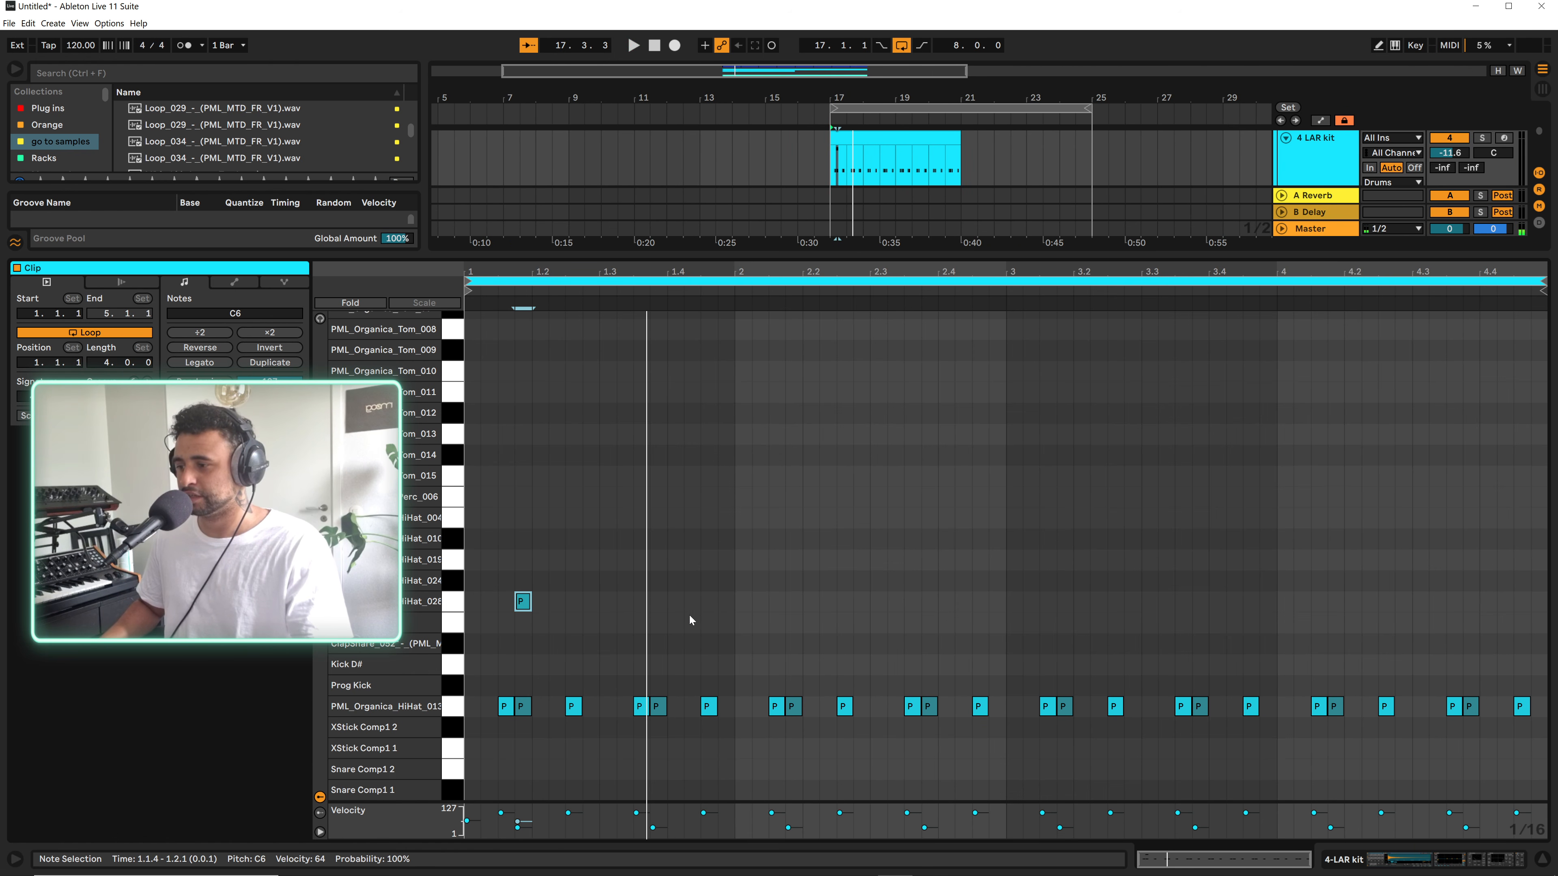
Add further PML_Organica_HiHat_028 notes at 1.3.4 and 1.4.3, adjusting the last one's position by ear during playback
{"action": "double_click", "coordinate": [658, 601]}
{"action": "key", "text": "space"}
{"action": "double_click", "coordinate": [691, 601]}
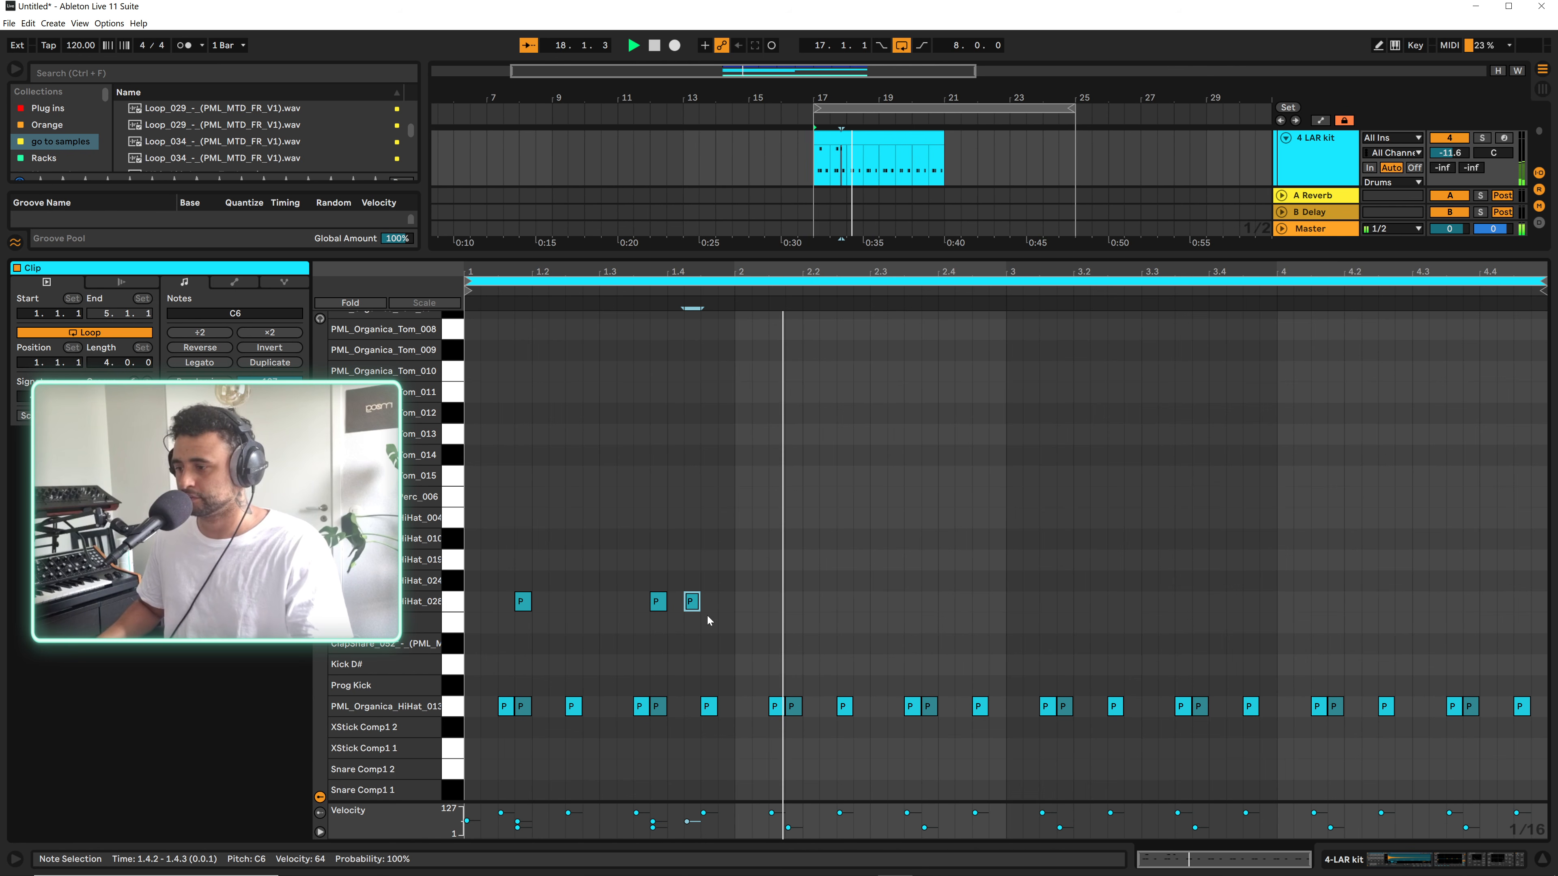
{"action": "left_click_drag", "start_coordinate": [697, 604], "coordinate": [731, 604]}
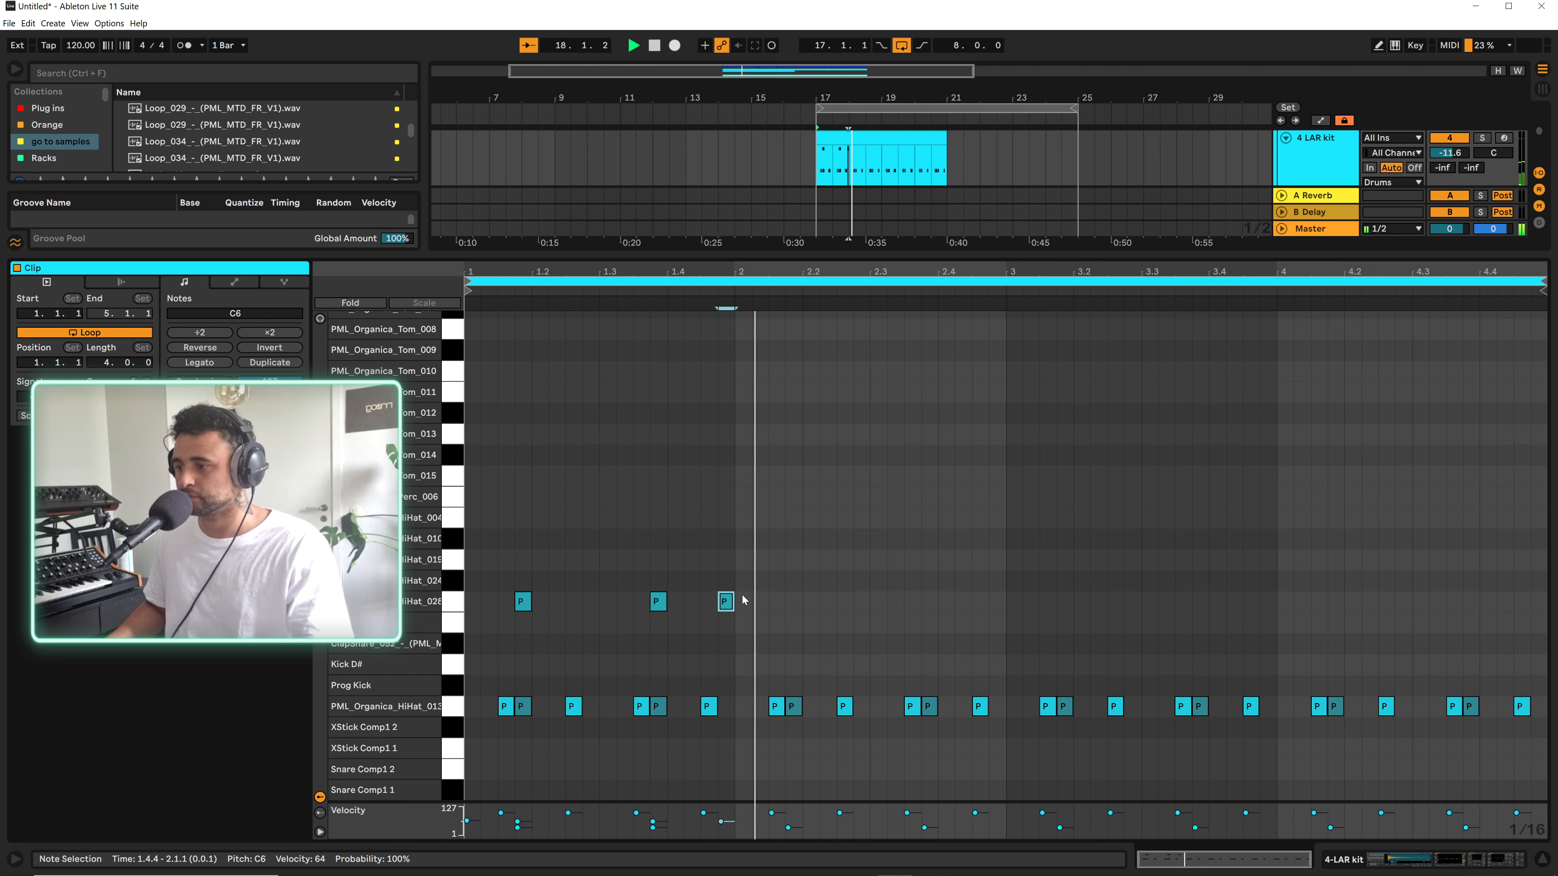
{"action": "key", "text": "Left"}
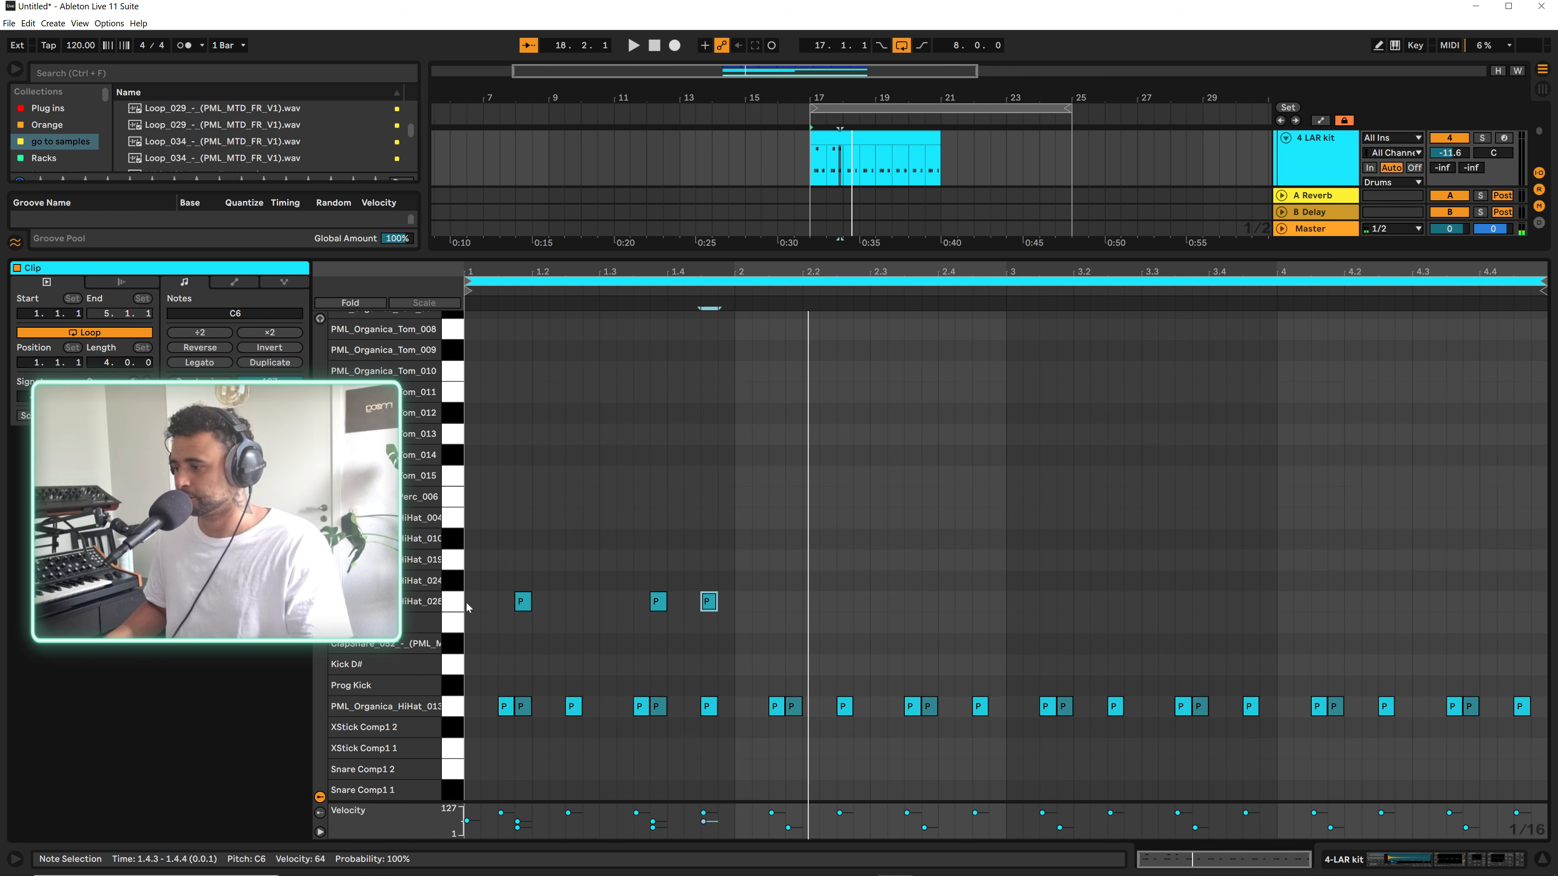
{"action": "key", "text": "space"}
Duplicate the first bar's three PML_Organica_HiHat_028 notes over bars 2 to 4 and listen to the loop
{"action": "left_click_drag", "start_coordinate": [466, 602], "coordinate": [732, 609]}
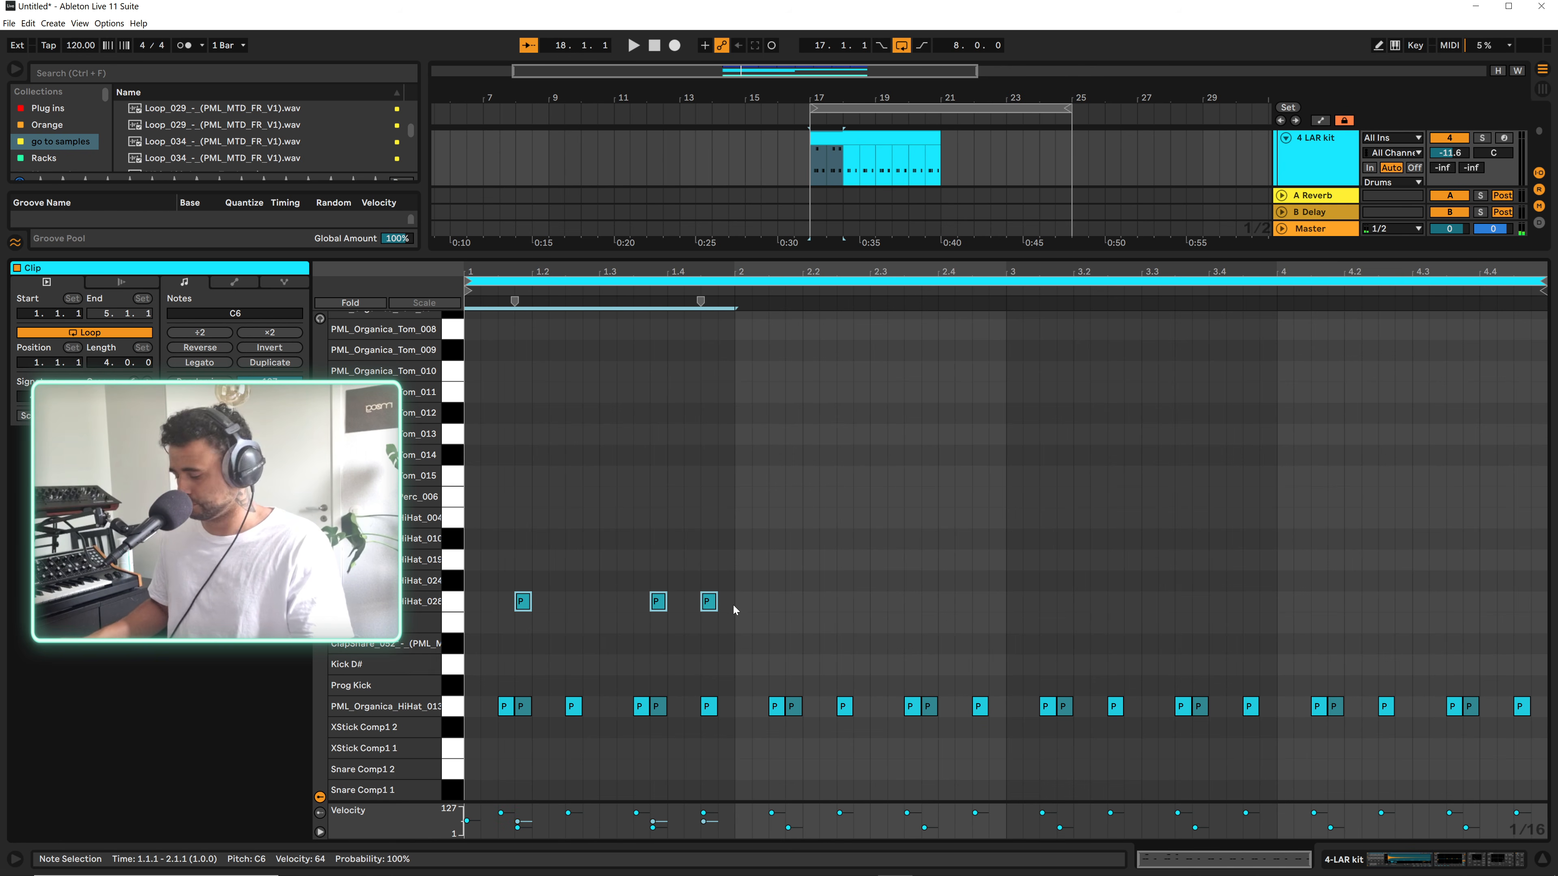
{"action": "key", "text": "ctrl+d"}
{"action": "key", "text": "ctrl+d"}
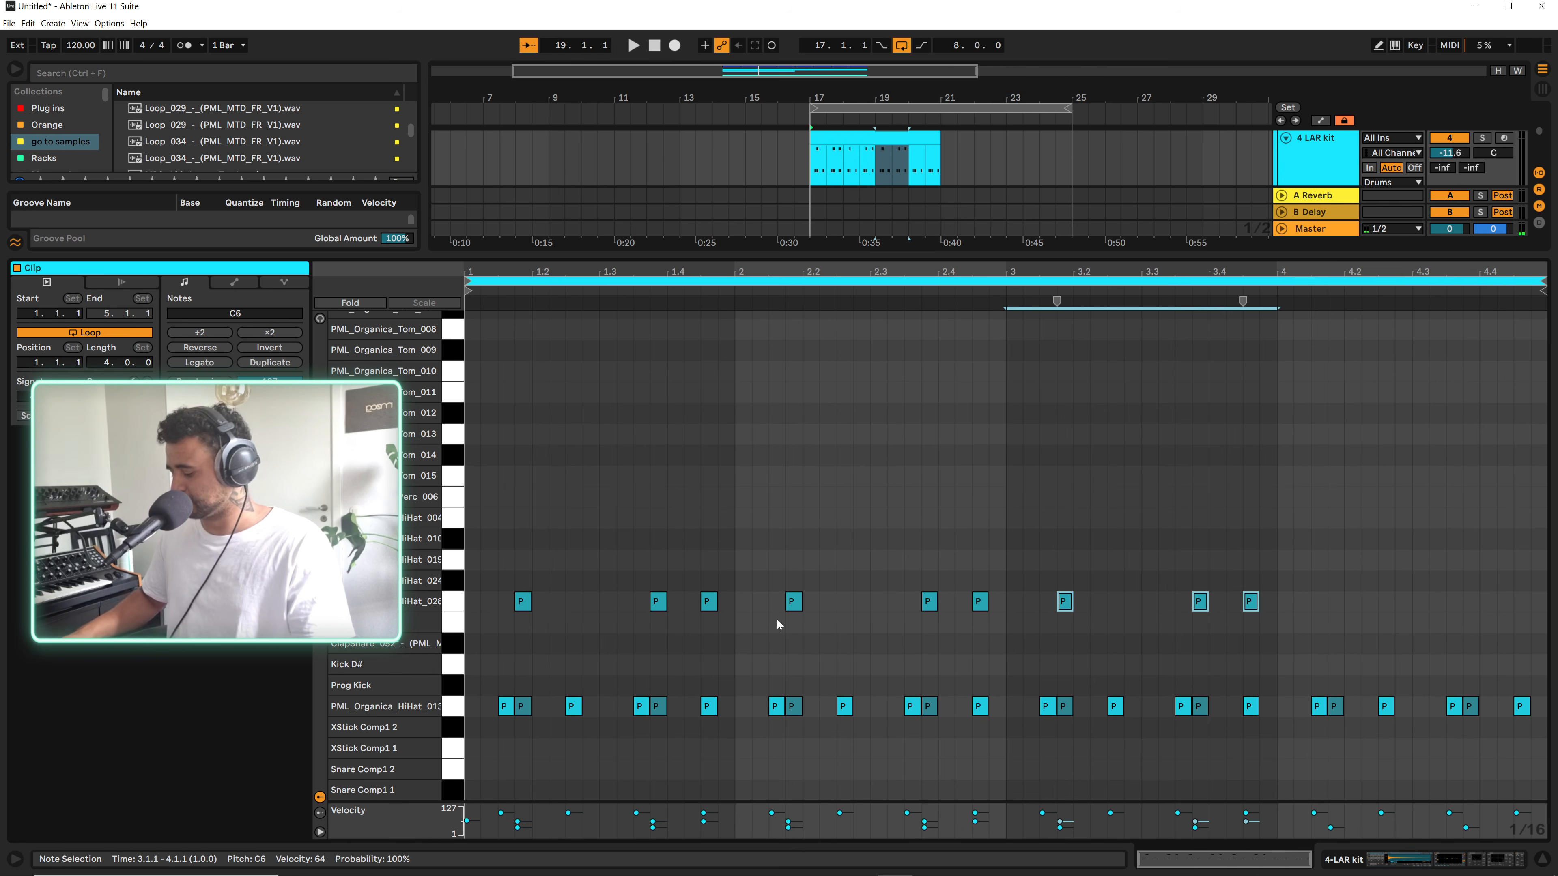
{"action": "key", "text": "ctrl+d"}
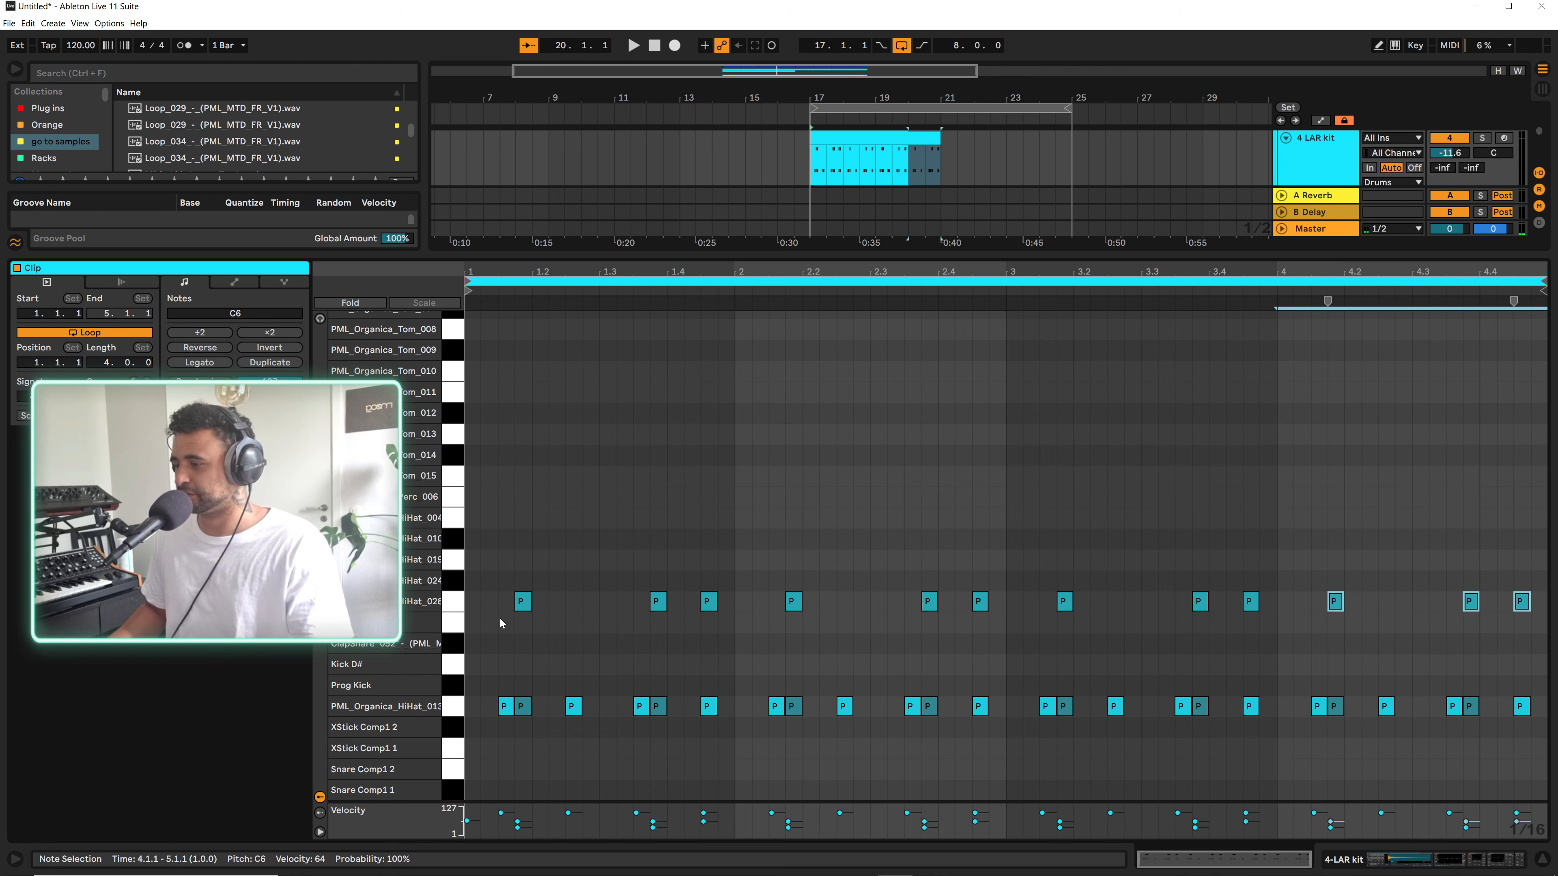
{"action": "key", "text": "space"}
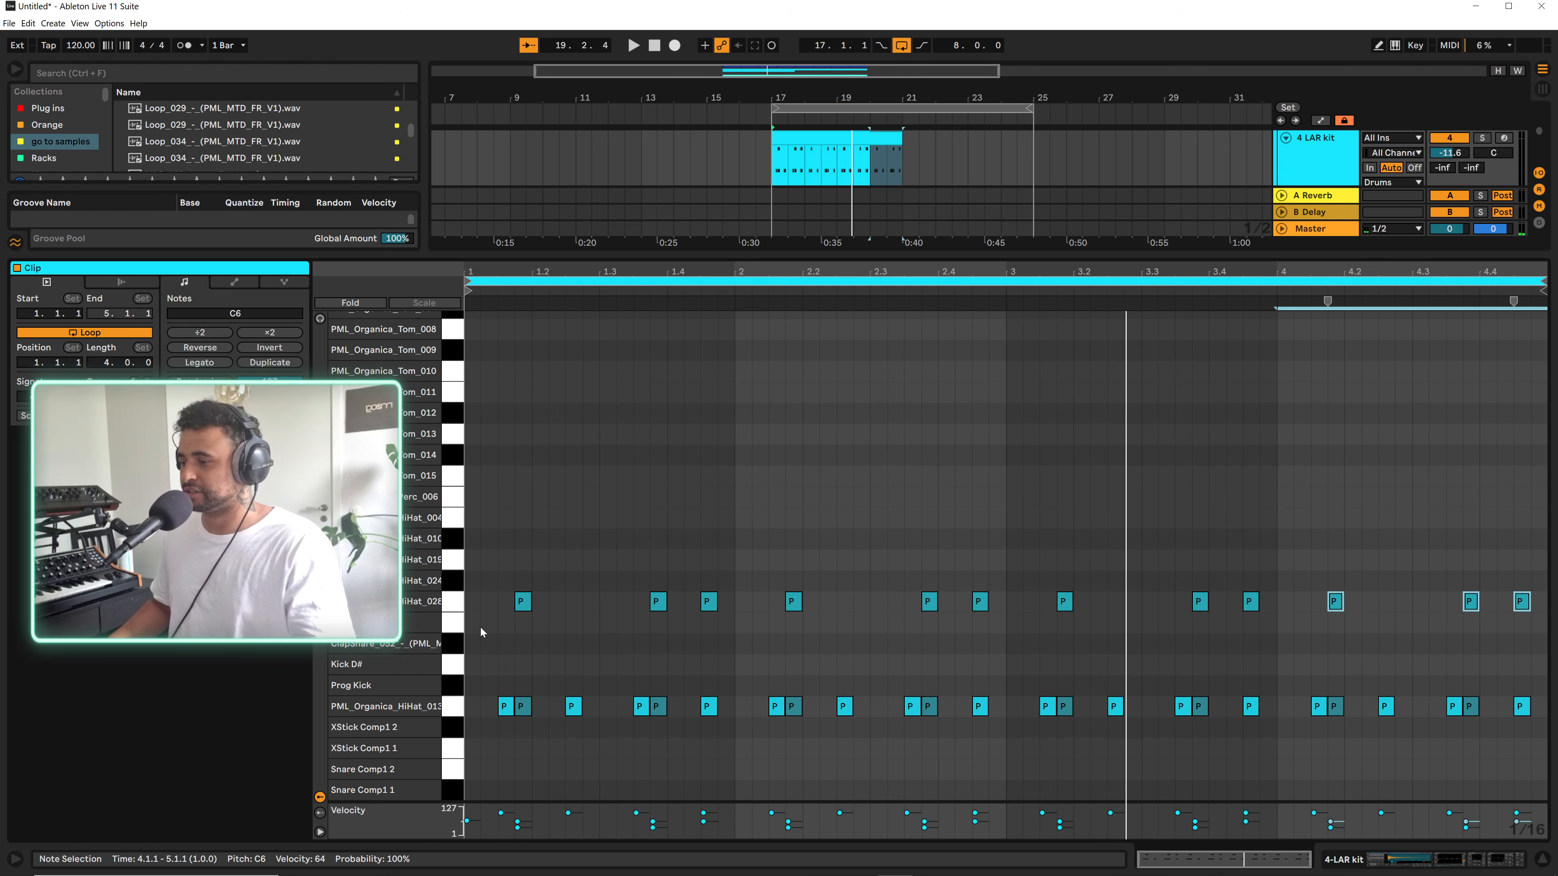
Add HiHat_024 notes at 1.1.2, 2.4.4, 4.4.2 and 4.4.4, and listen to them in the loop
{"action": "double_click", "coordinate": [474, 581]}
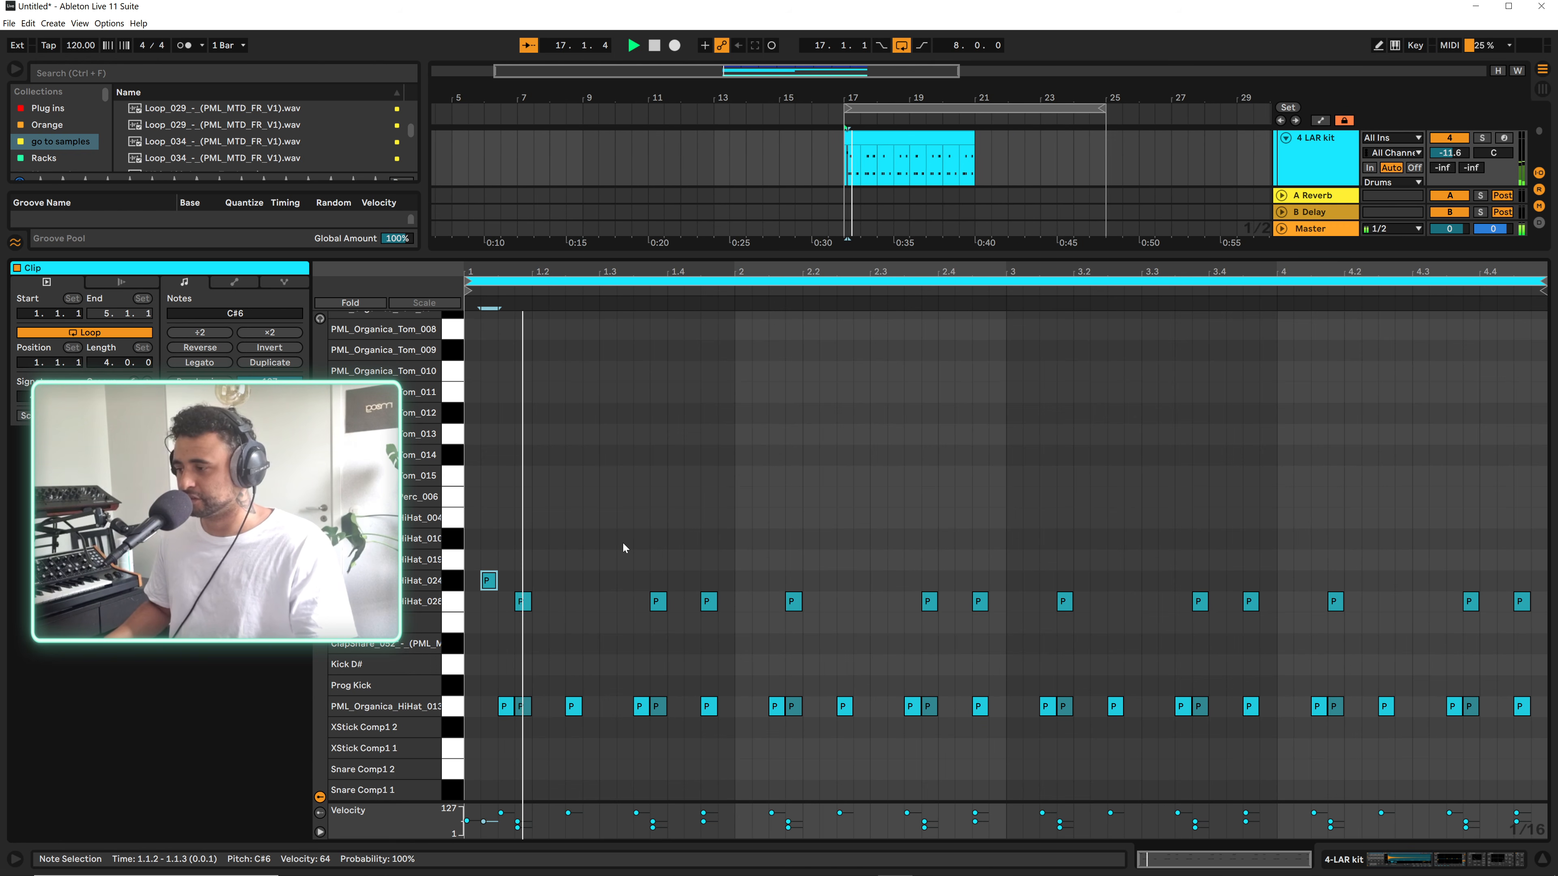
{"action": "double_click", "coordinate": [997, 581]}
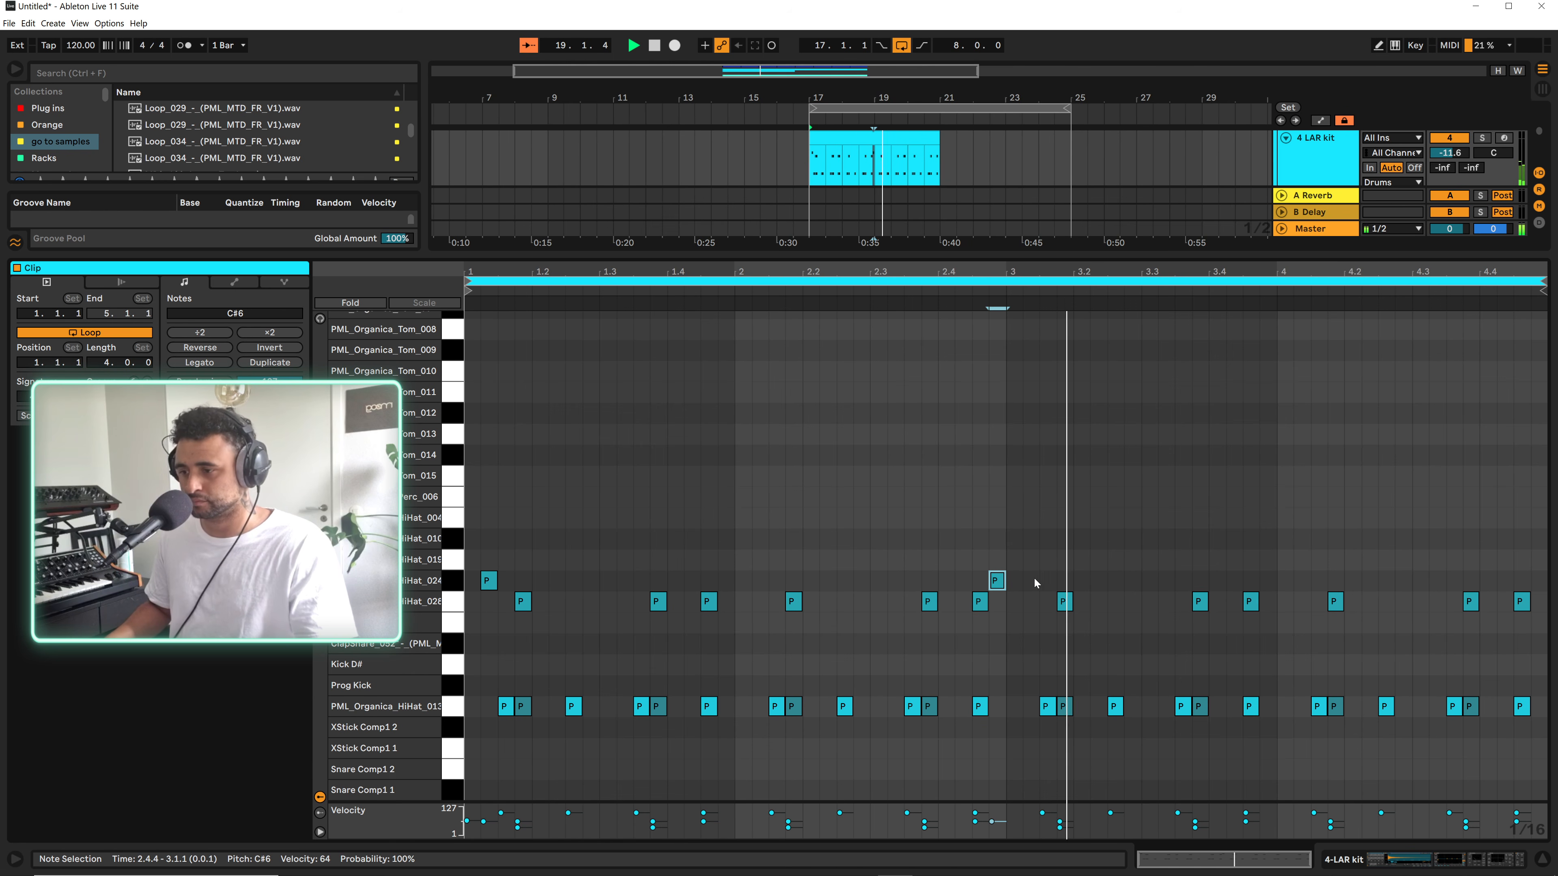
{"action": "double_click", "coordinate": [1505, 581]}
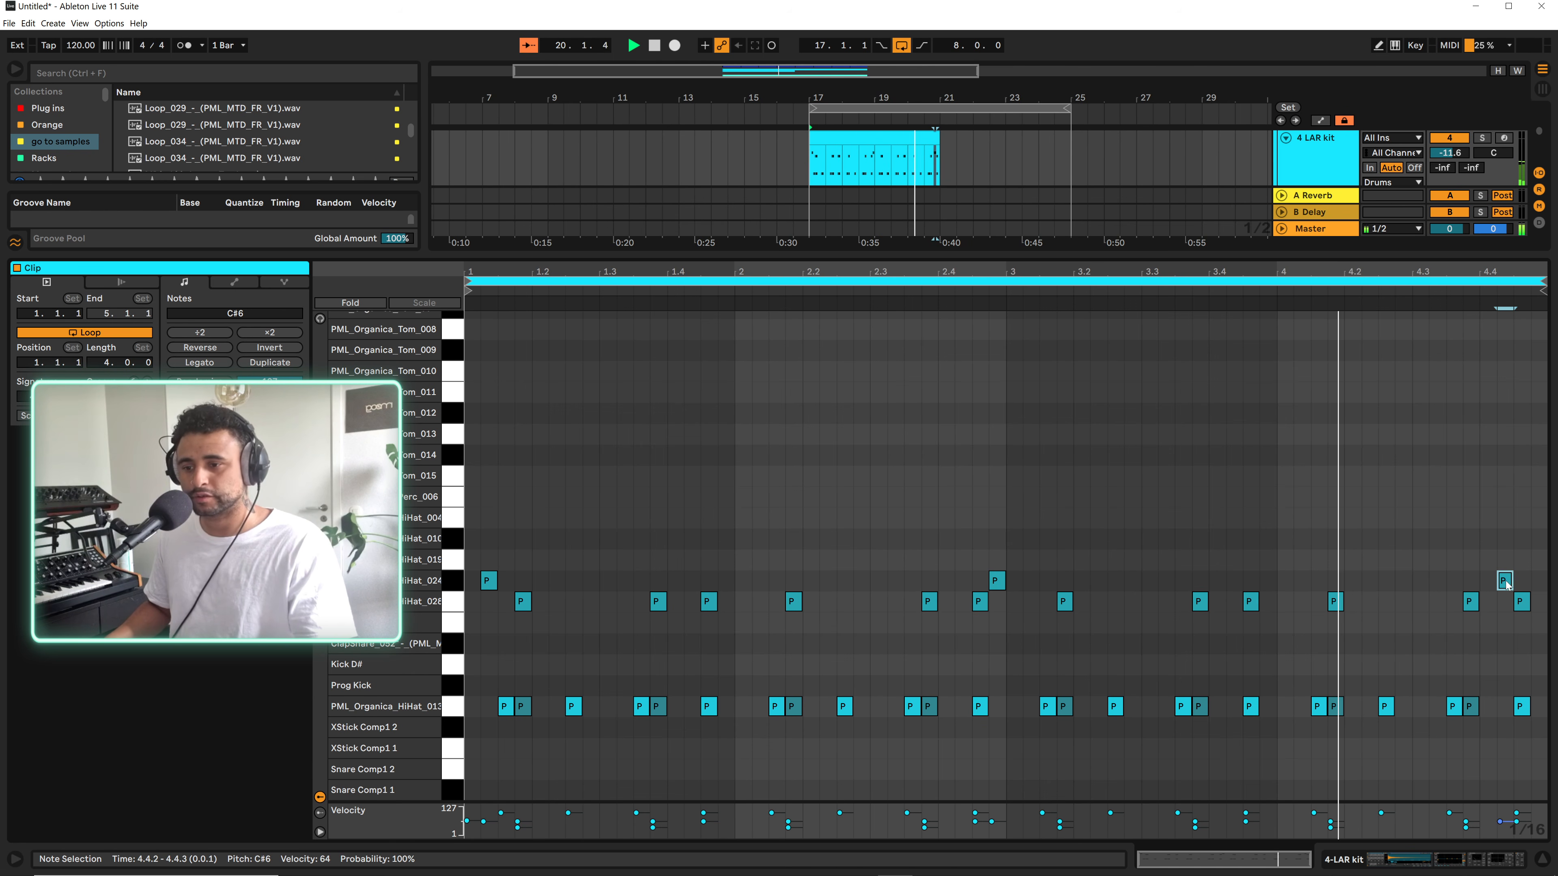
{"action": "double_click", "coordinate": [1537, 581]}
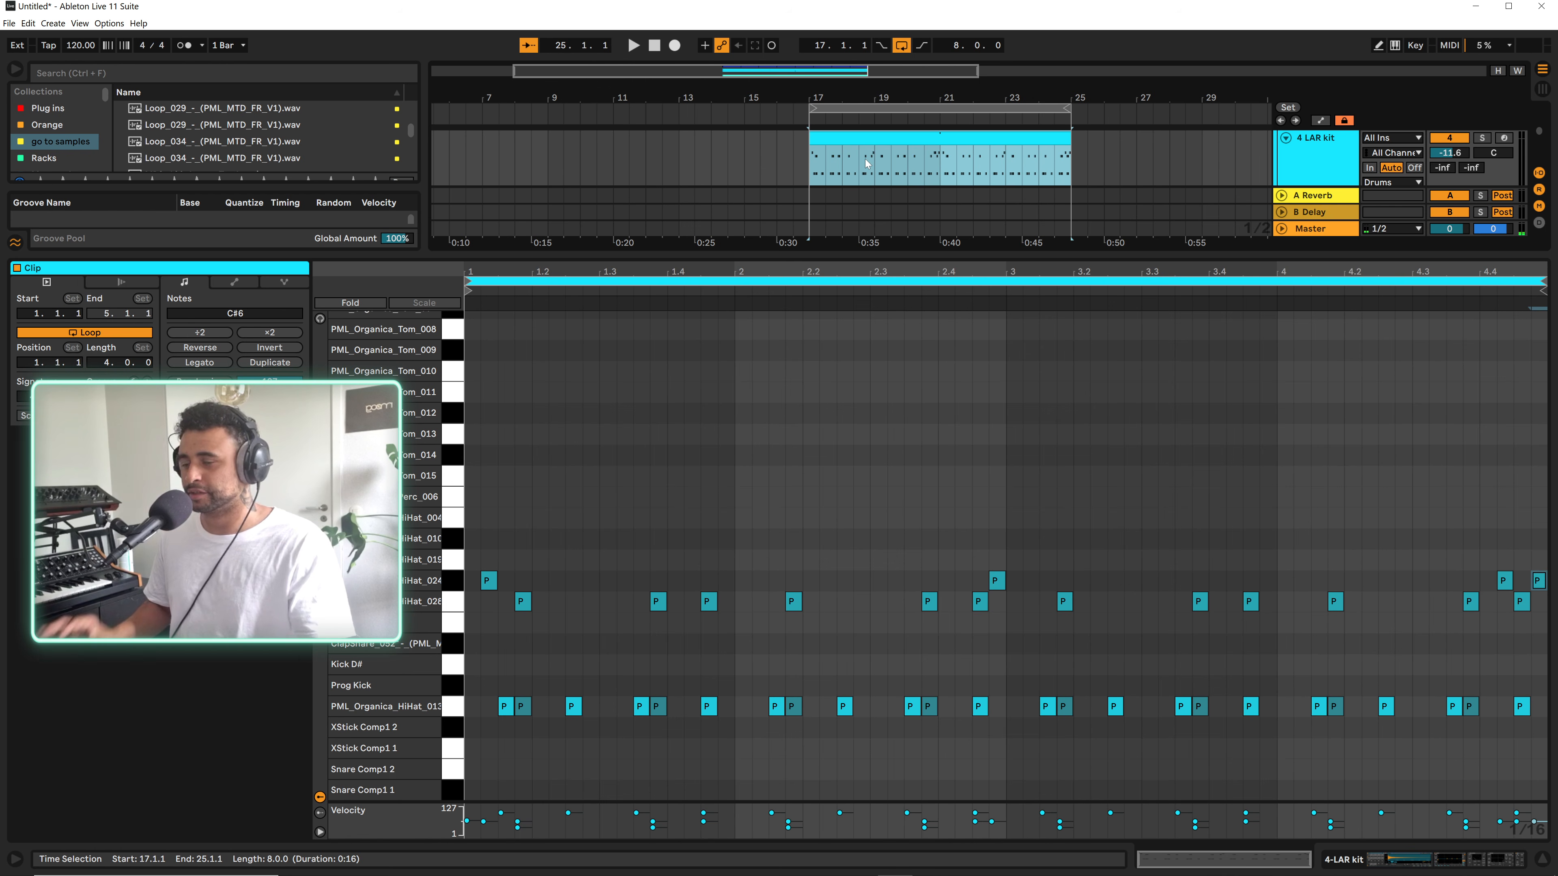
{"action": "key", "text": "space"}
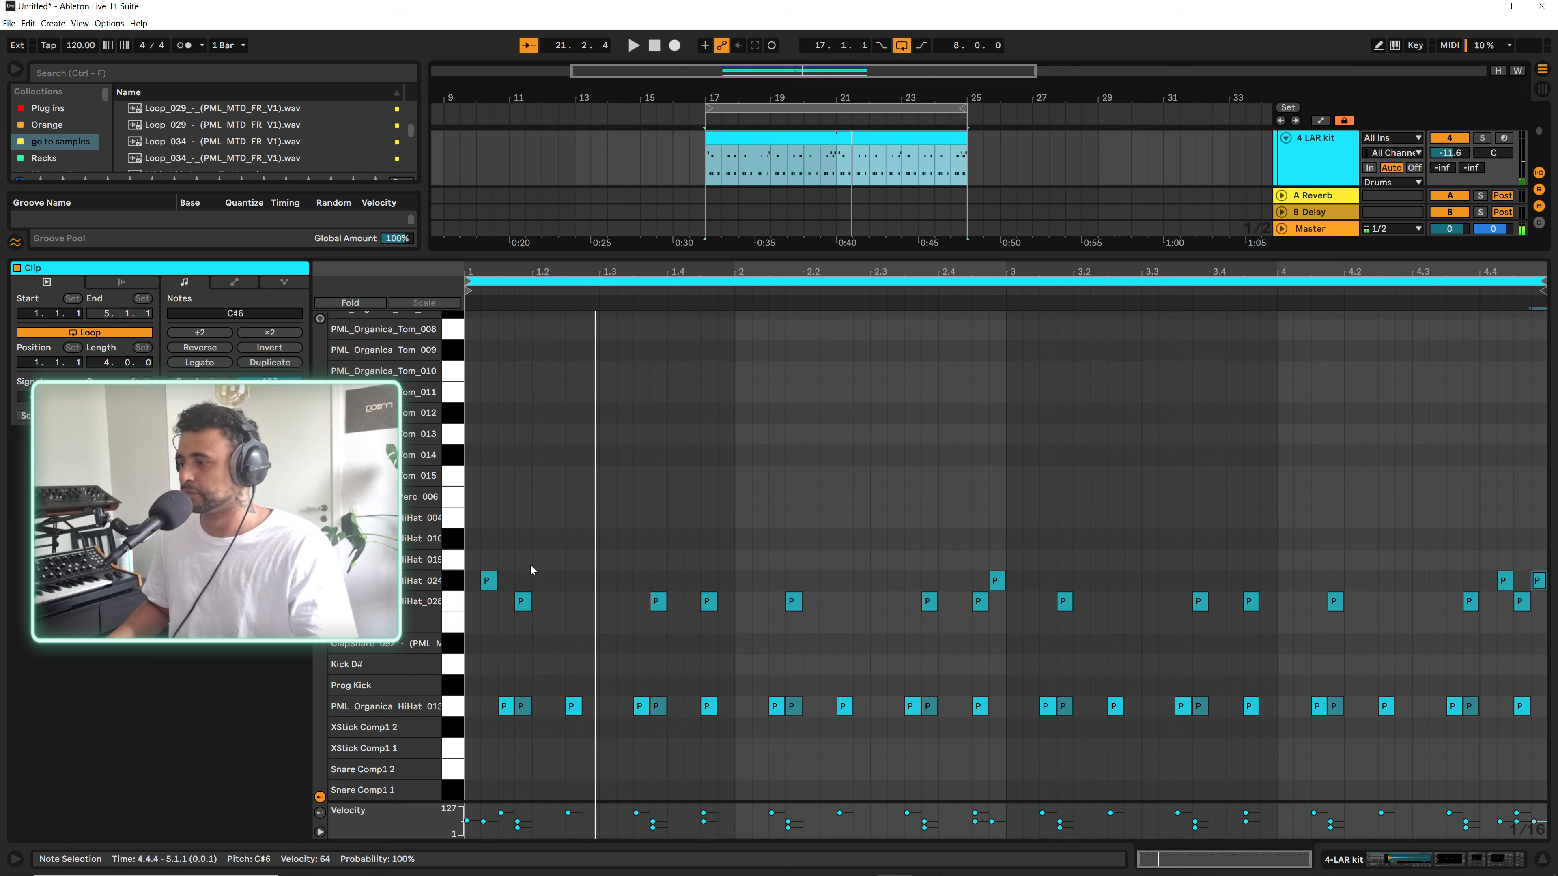
Try a HiHat_010 note at 1.4.4, audition its sound and delete the note again
{"action": "double_click", "coordinate": [725, 542]}
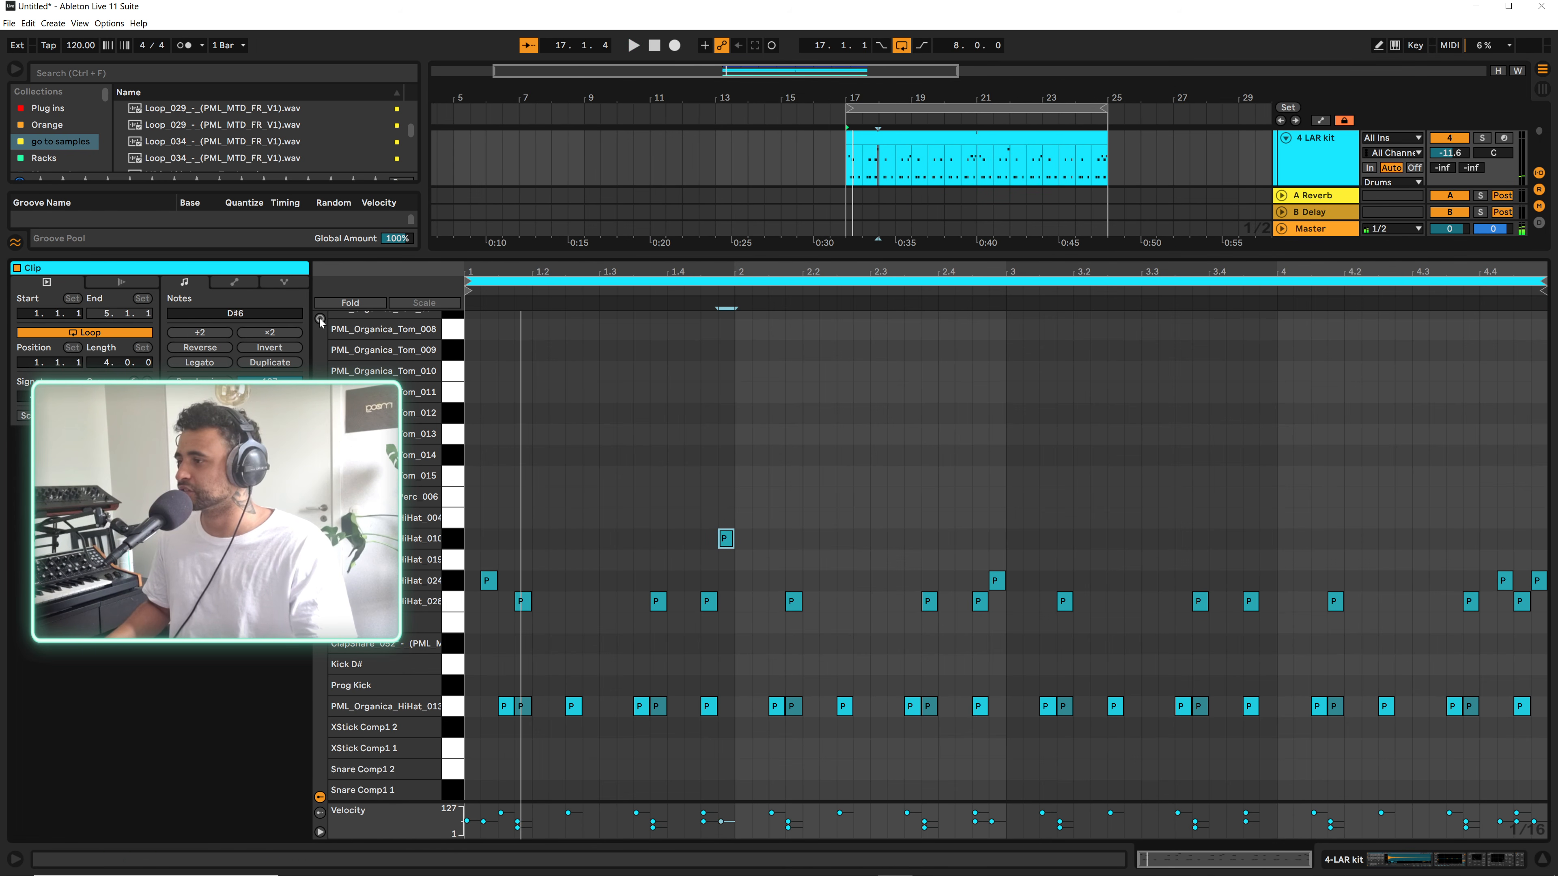
{"action": "left_click", "coordinate": [455, 540]}
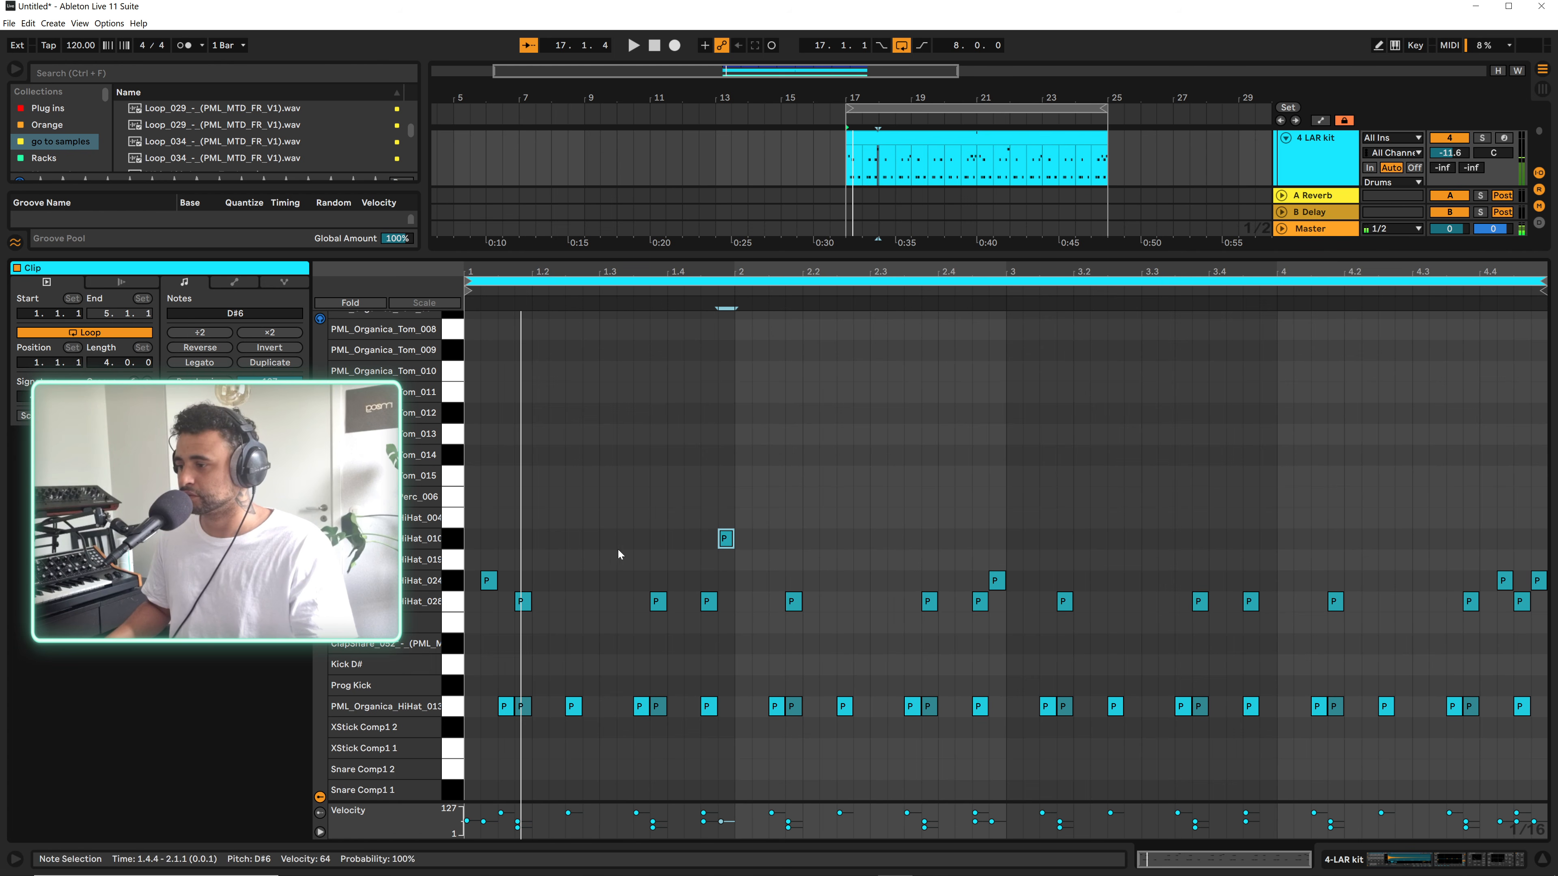
{"action": "left_click_drag", "start_coordinate": [685, 556], "coordinate": [760, 529]}
{"action": "key", "text": "Delete"}
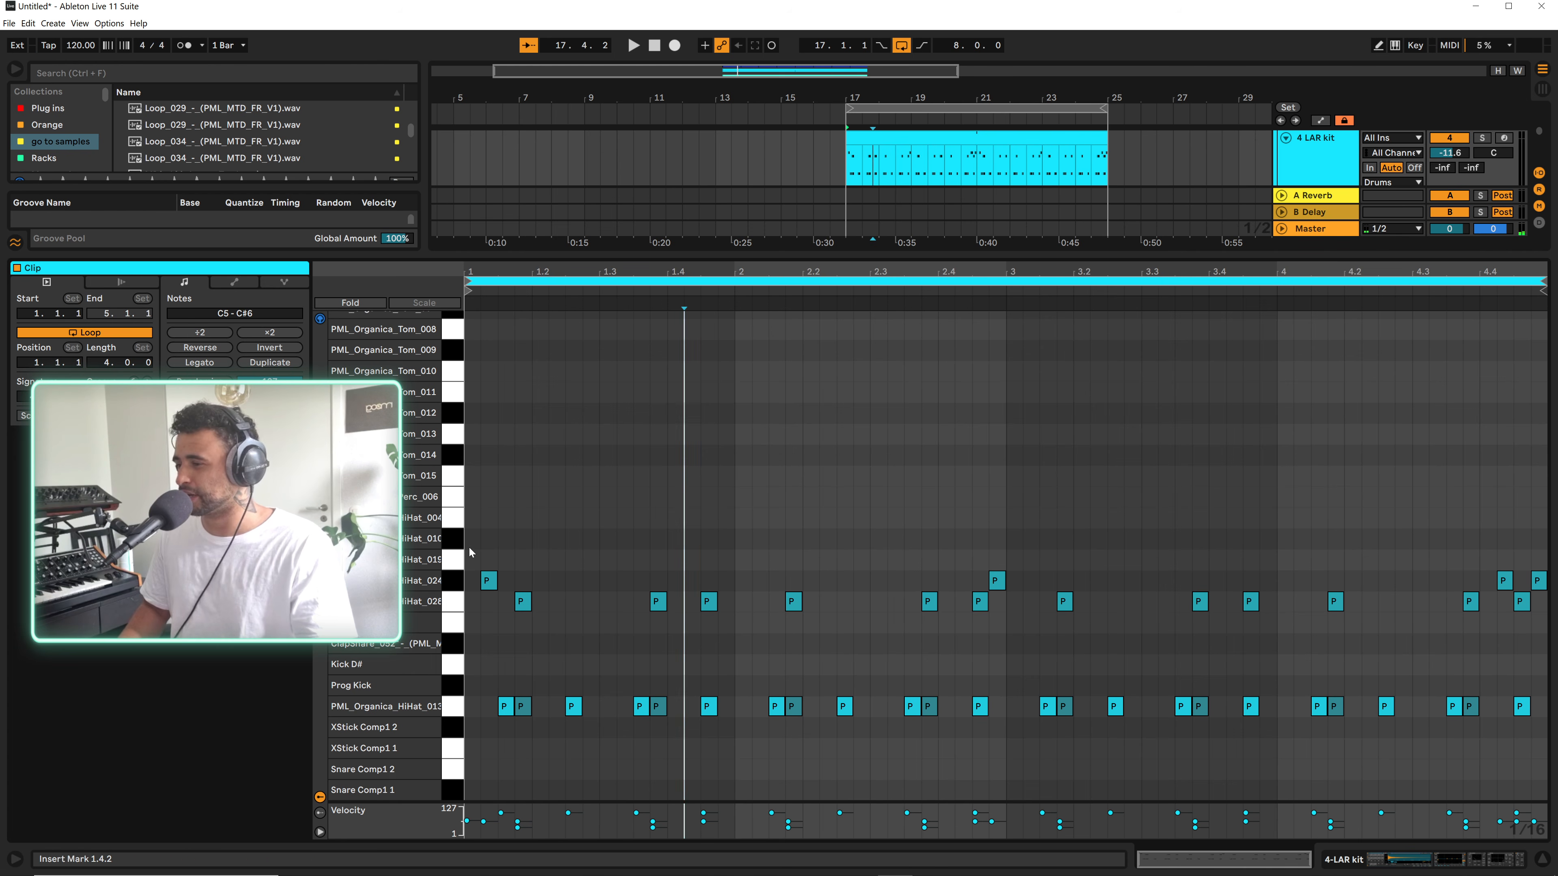
Audition the D6 hi-hat and add notes for it at 1.2.3 and 1.4.3 of the clip
{"action": "left_click", "coordinate": [453, 567]}
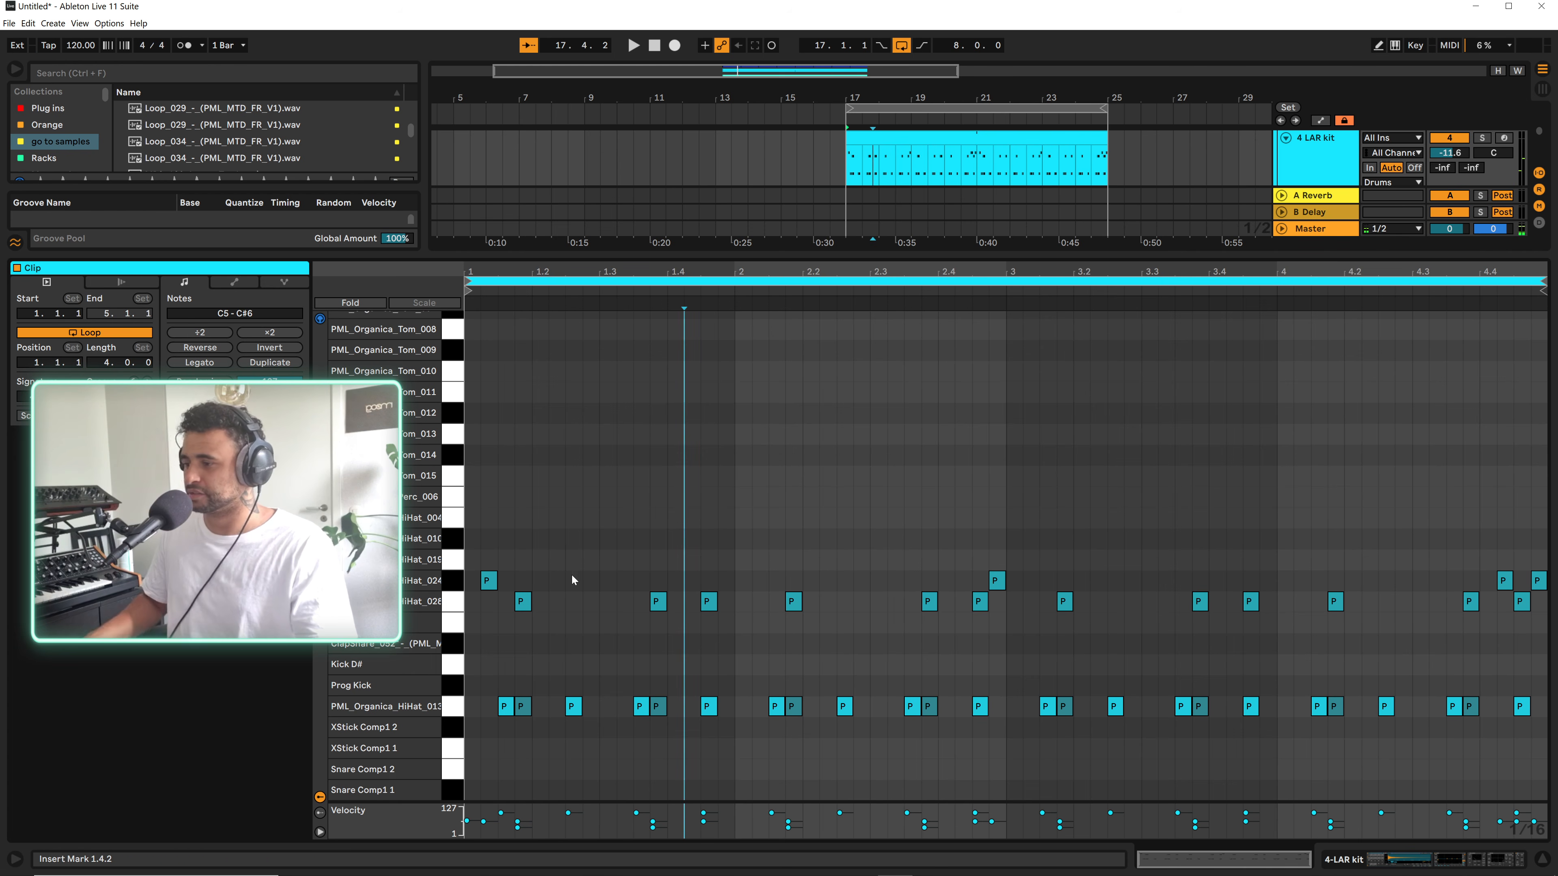
{"action": "double_click", "coordinate": [574, 560]}
{"action": "key", "text": "space"}
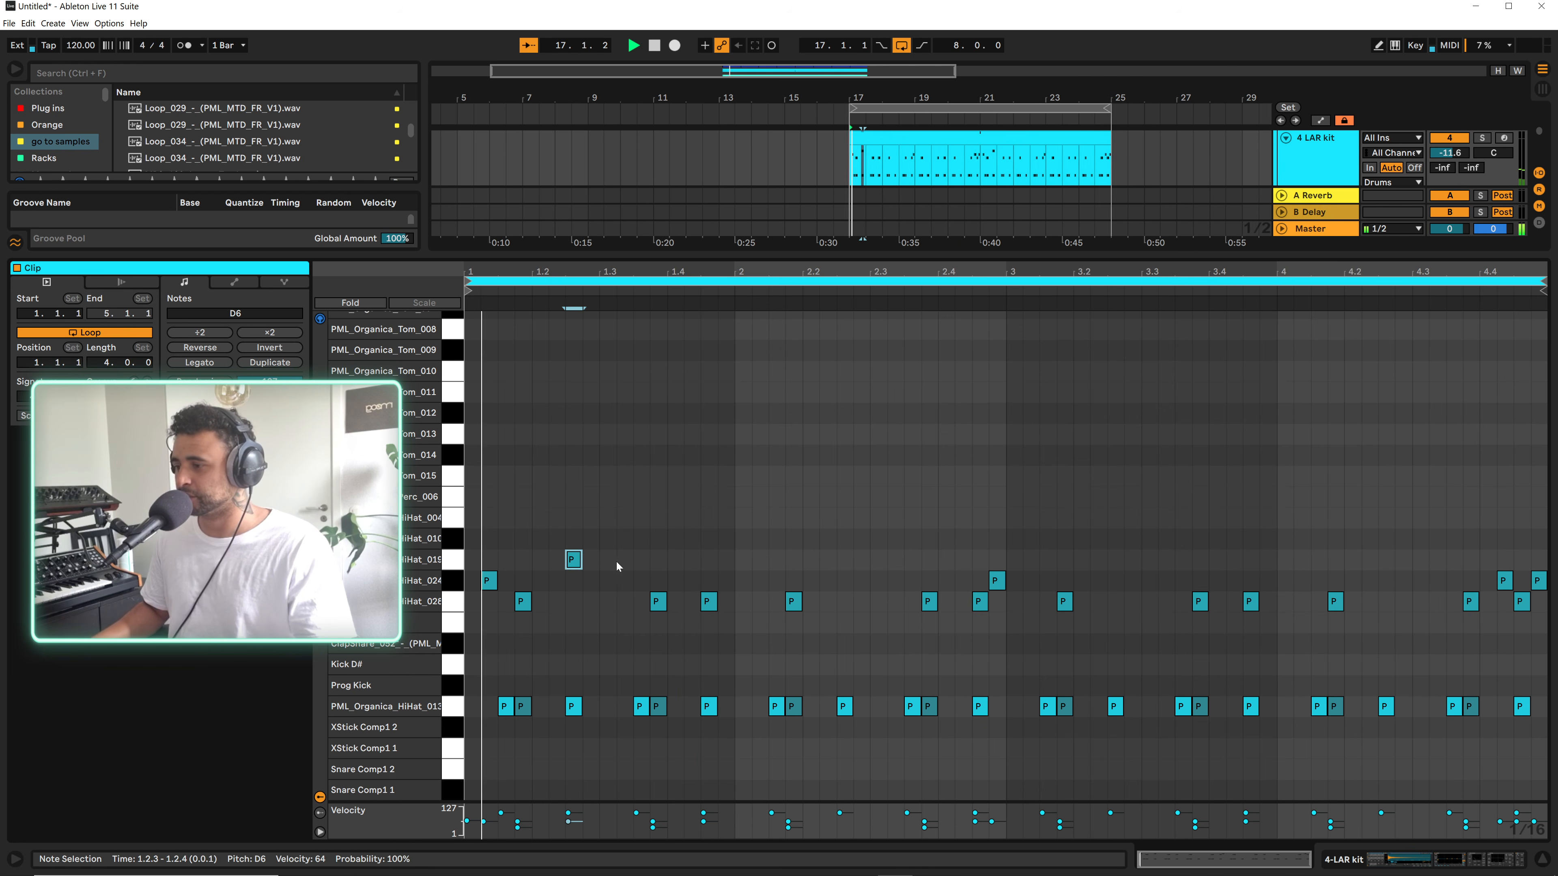
{"action": "left_click", "coordinate": [705, 543]}
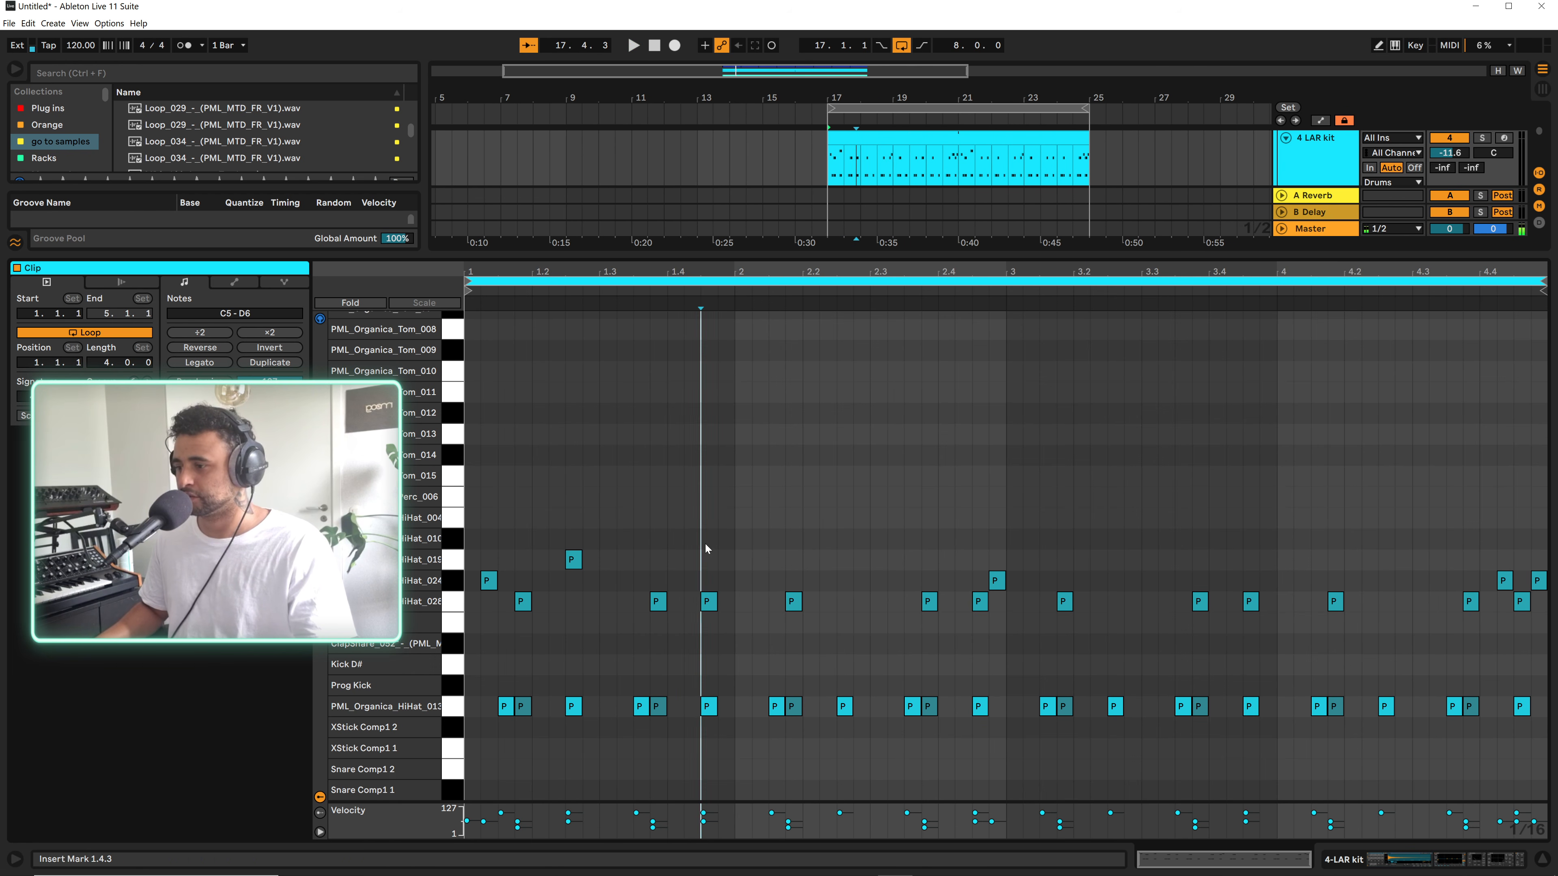
{"action": "double_click", "coordinate": [699, 558]}
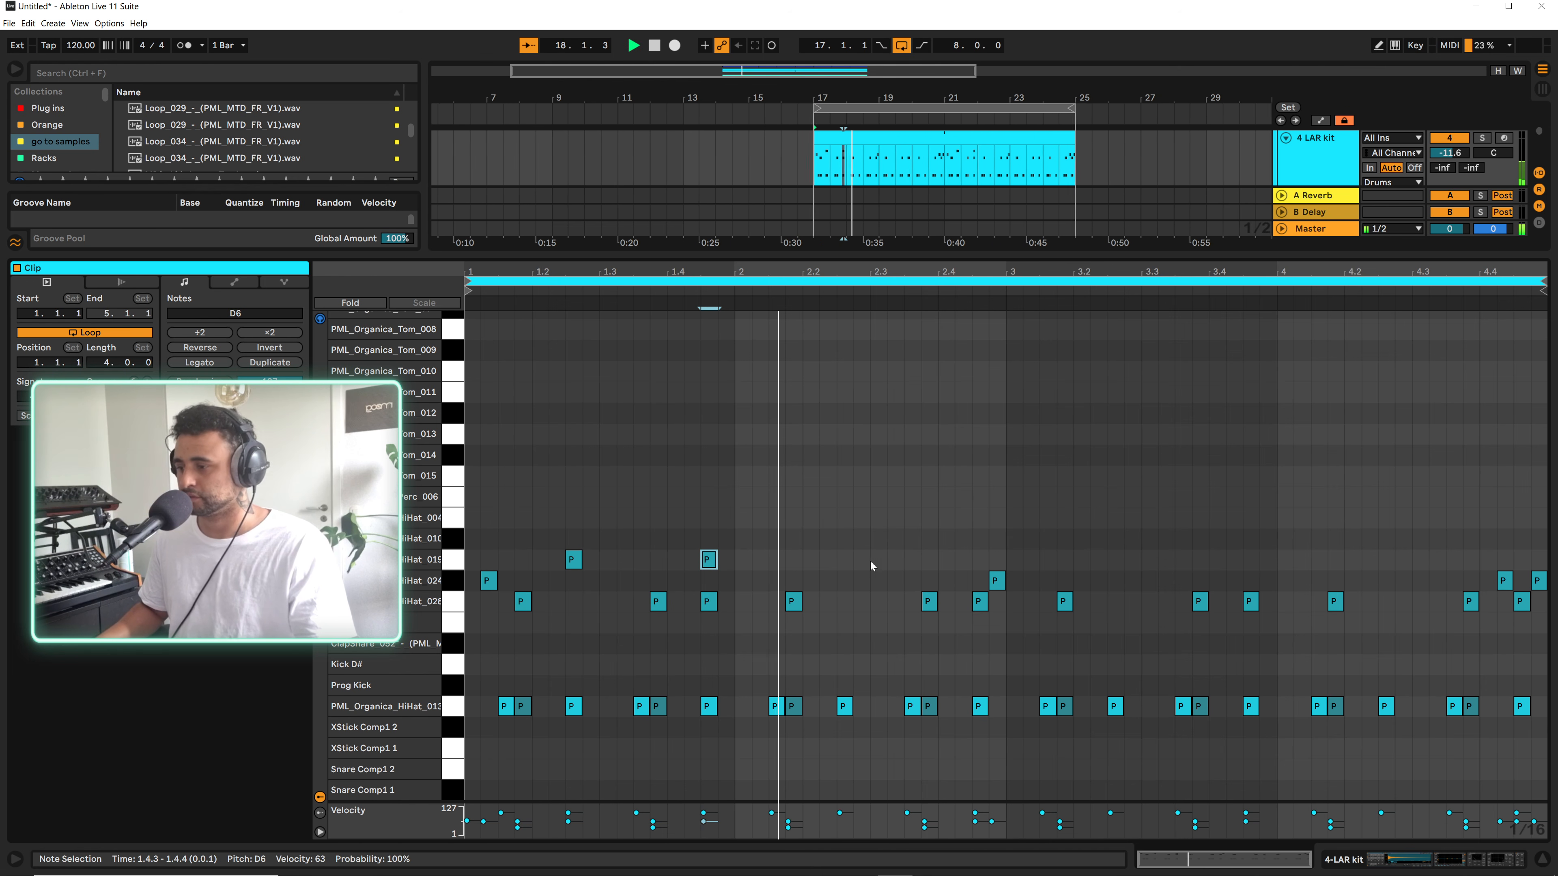
Duplicate the first bar's two D6 hi-hat notes over bars 2 to 4 and listen to the loop
{"action": "key", "text": "space"}
{"action": "left_click_drag", "start_coordinate": [468, 565], "coordinate": [741, 562]}
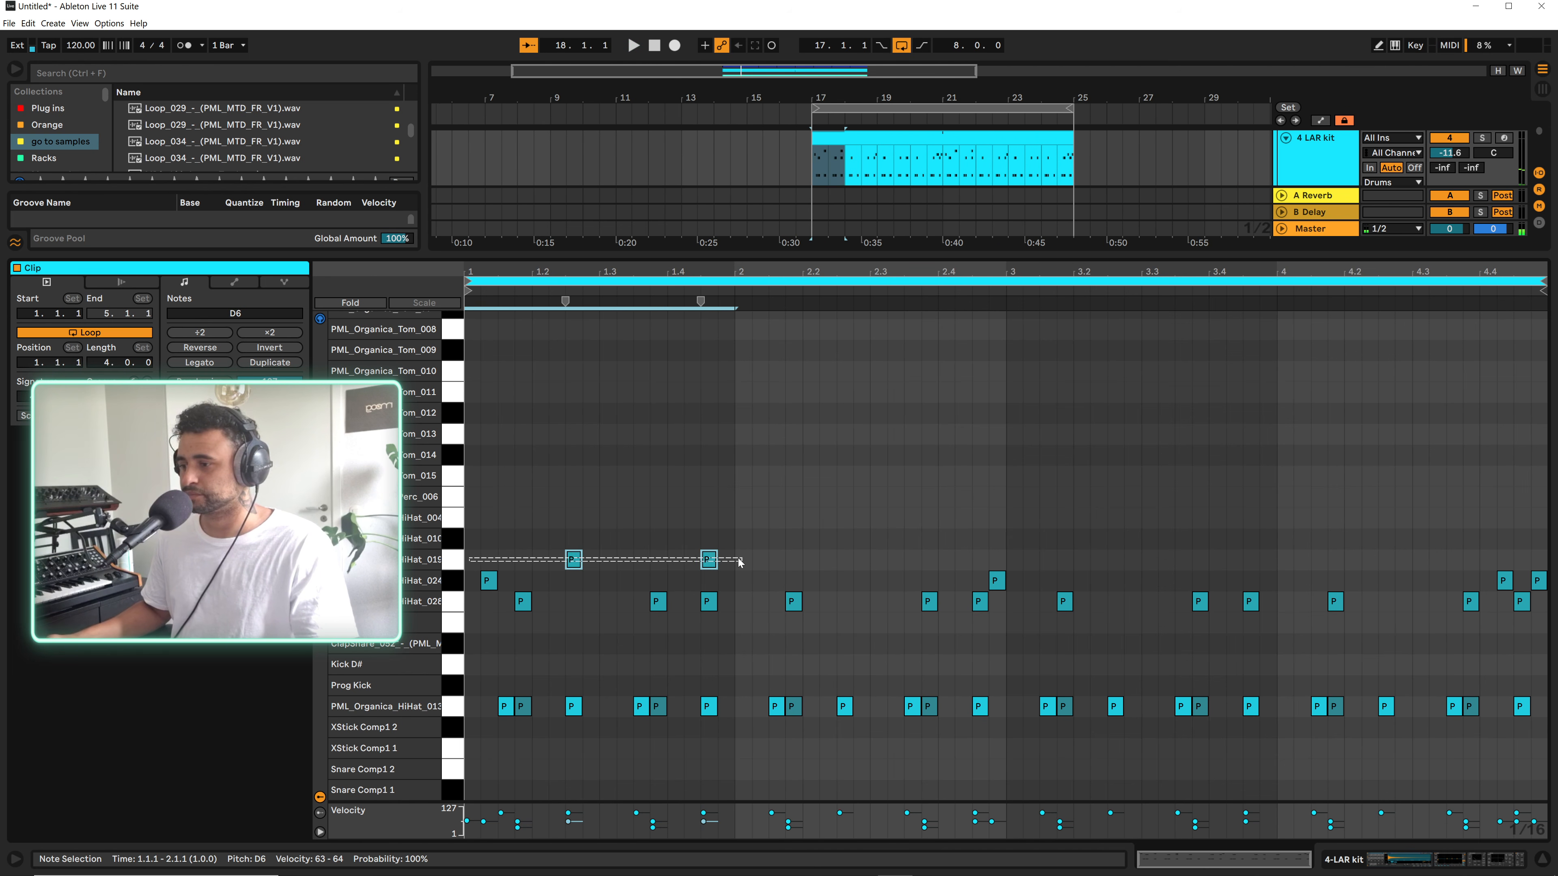
{"action": "key", "text": "ctrl+d"}
{"action": "key", "text": "ctrl+d"}
{"action": "key", "text": "ctrl+d"}
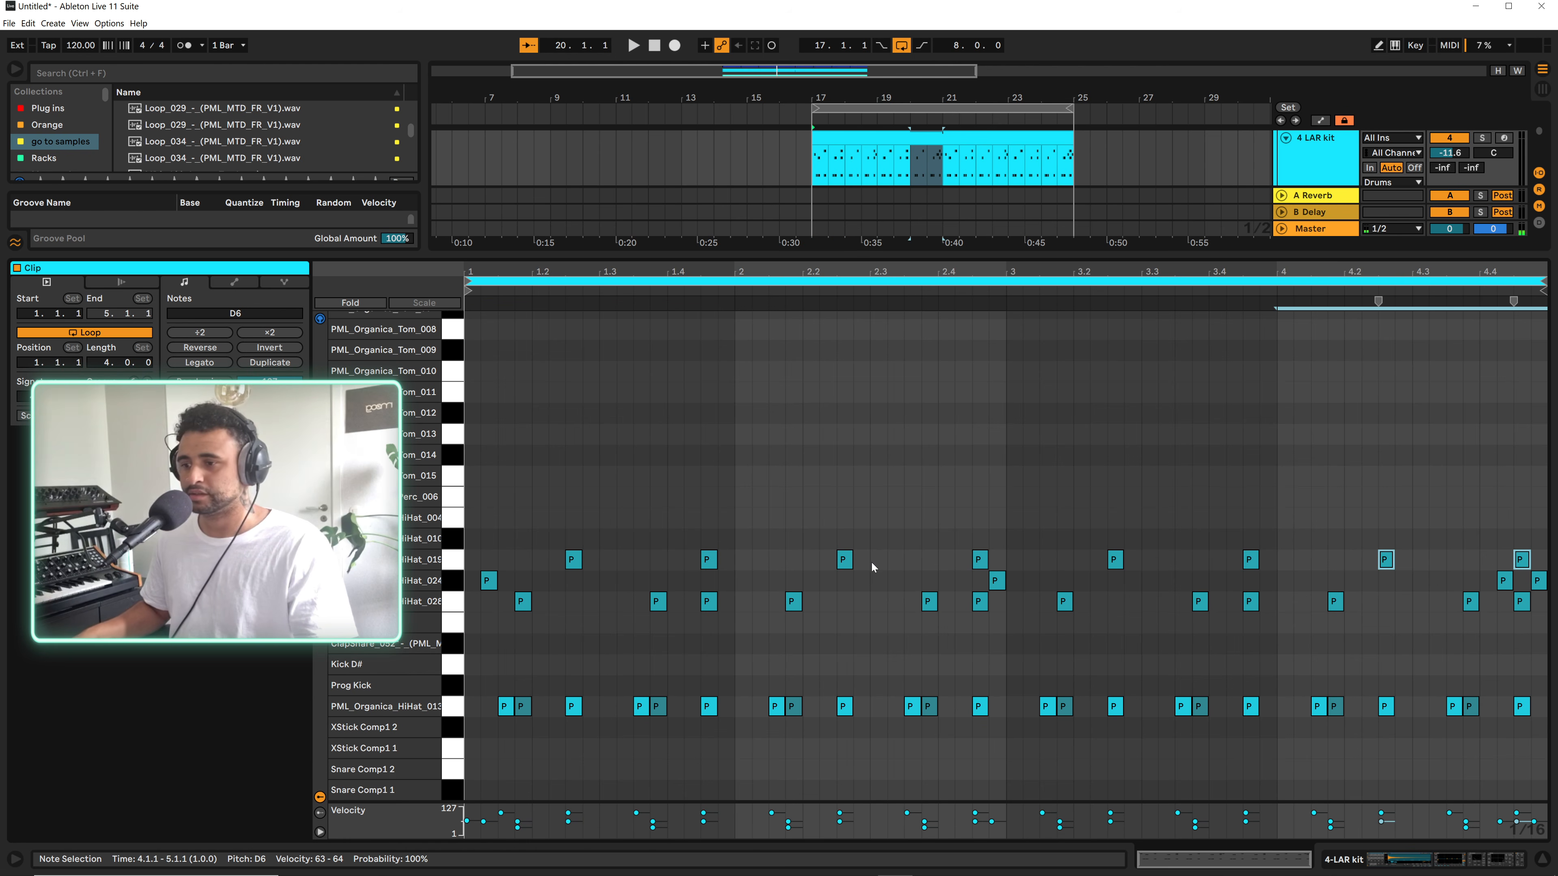
{"action": "key", "text": "space"}
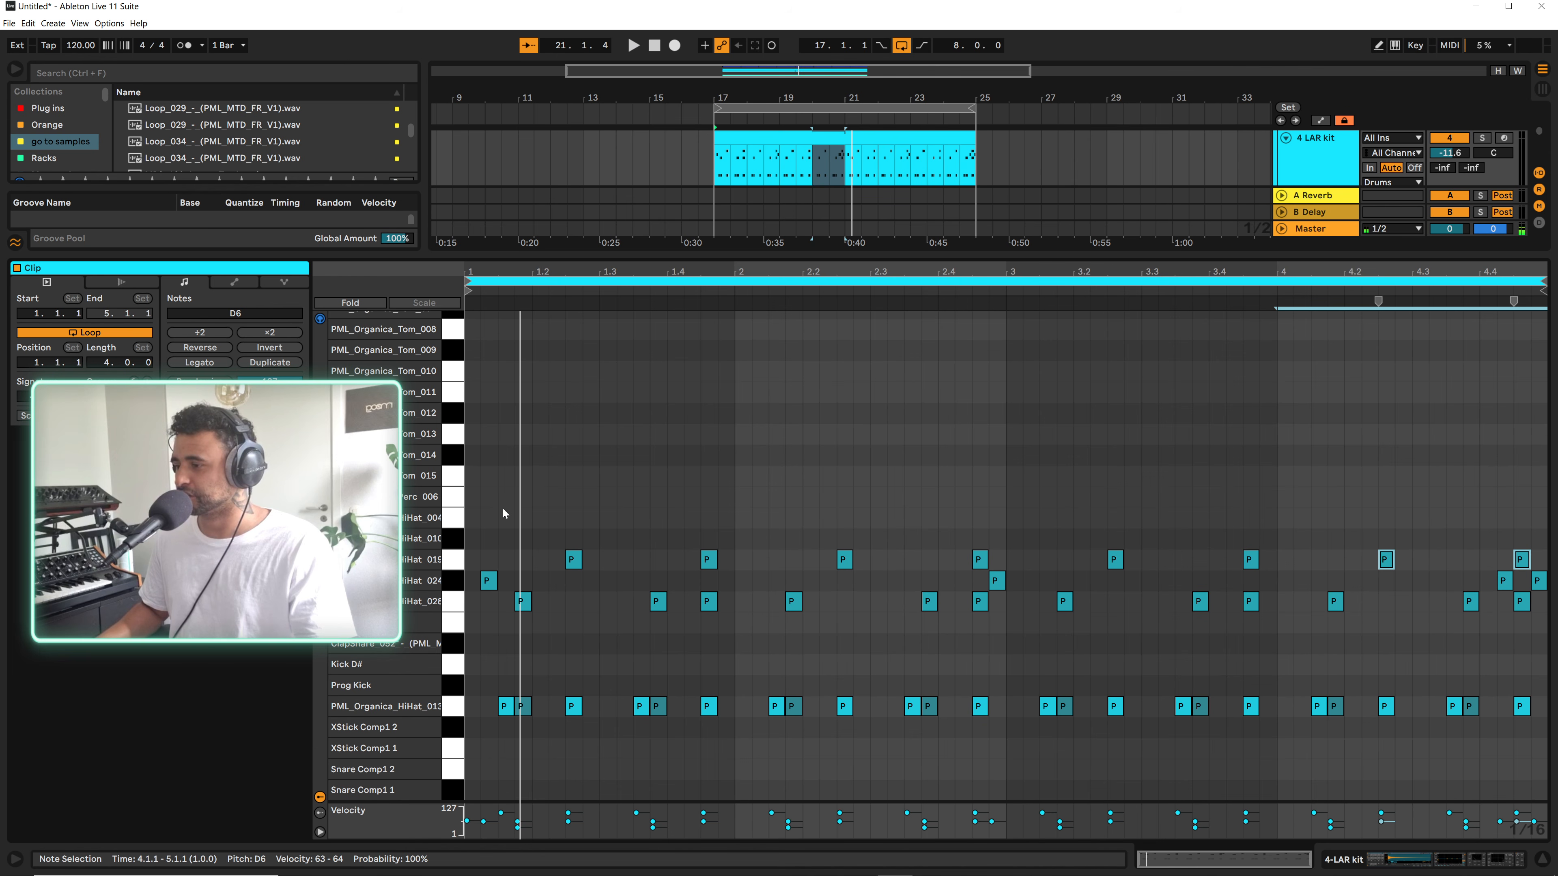
Audition the Perc_006 sound and add two notes for it at 1.4.4 and 2.1.3
{"action": "left_click", "coordinate": [452, 498]}
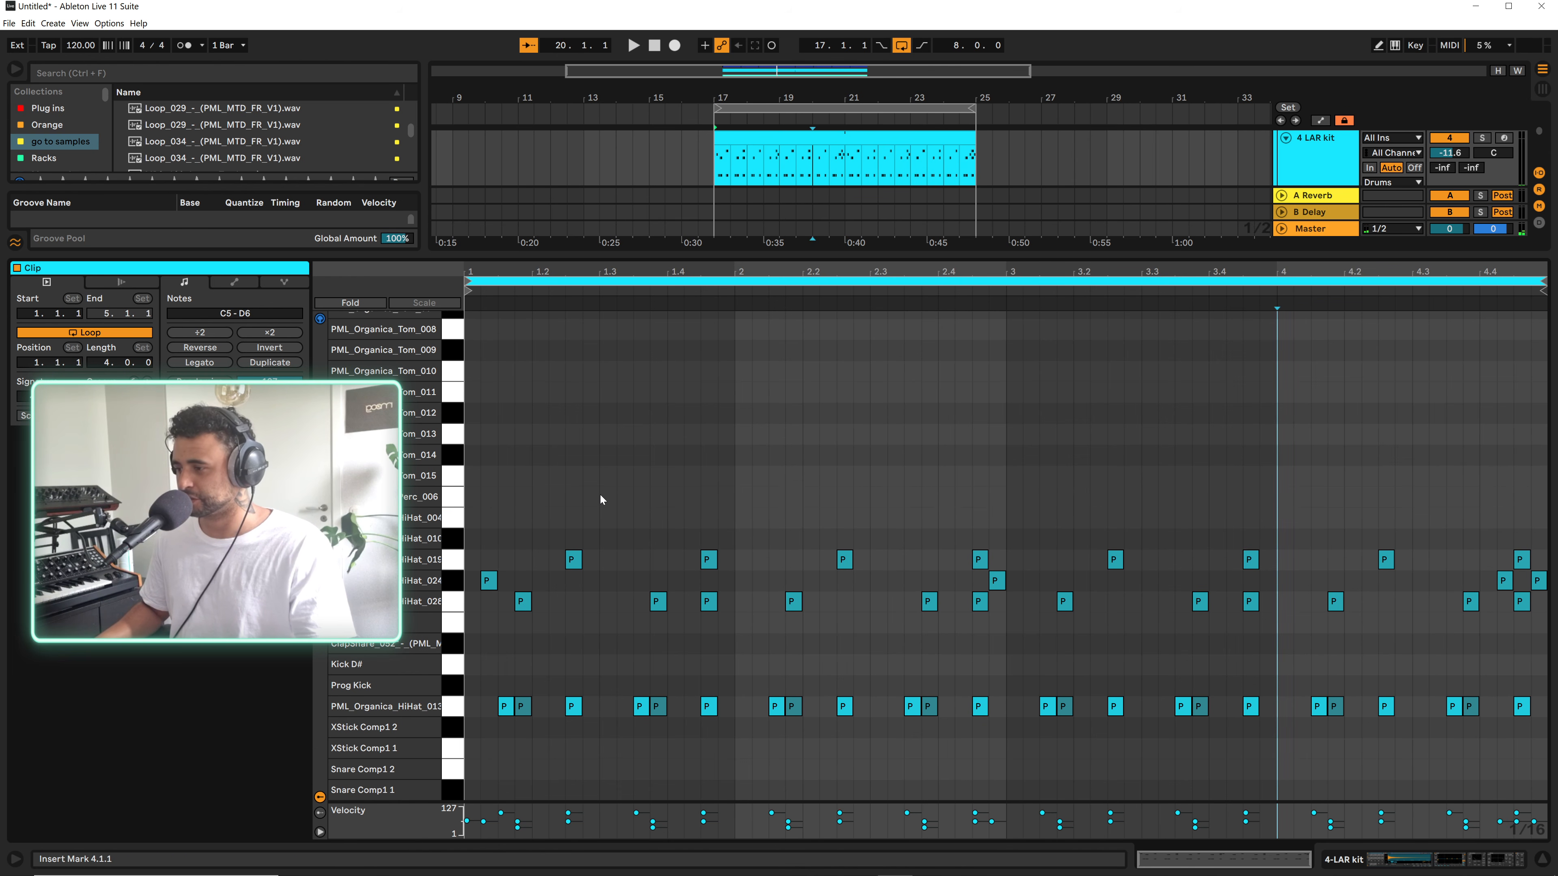
{"action": "double_click", "coordinate": [726, 496]}
{"action": "double_click", "coordinate": [760, 497]}
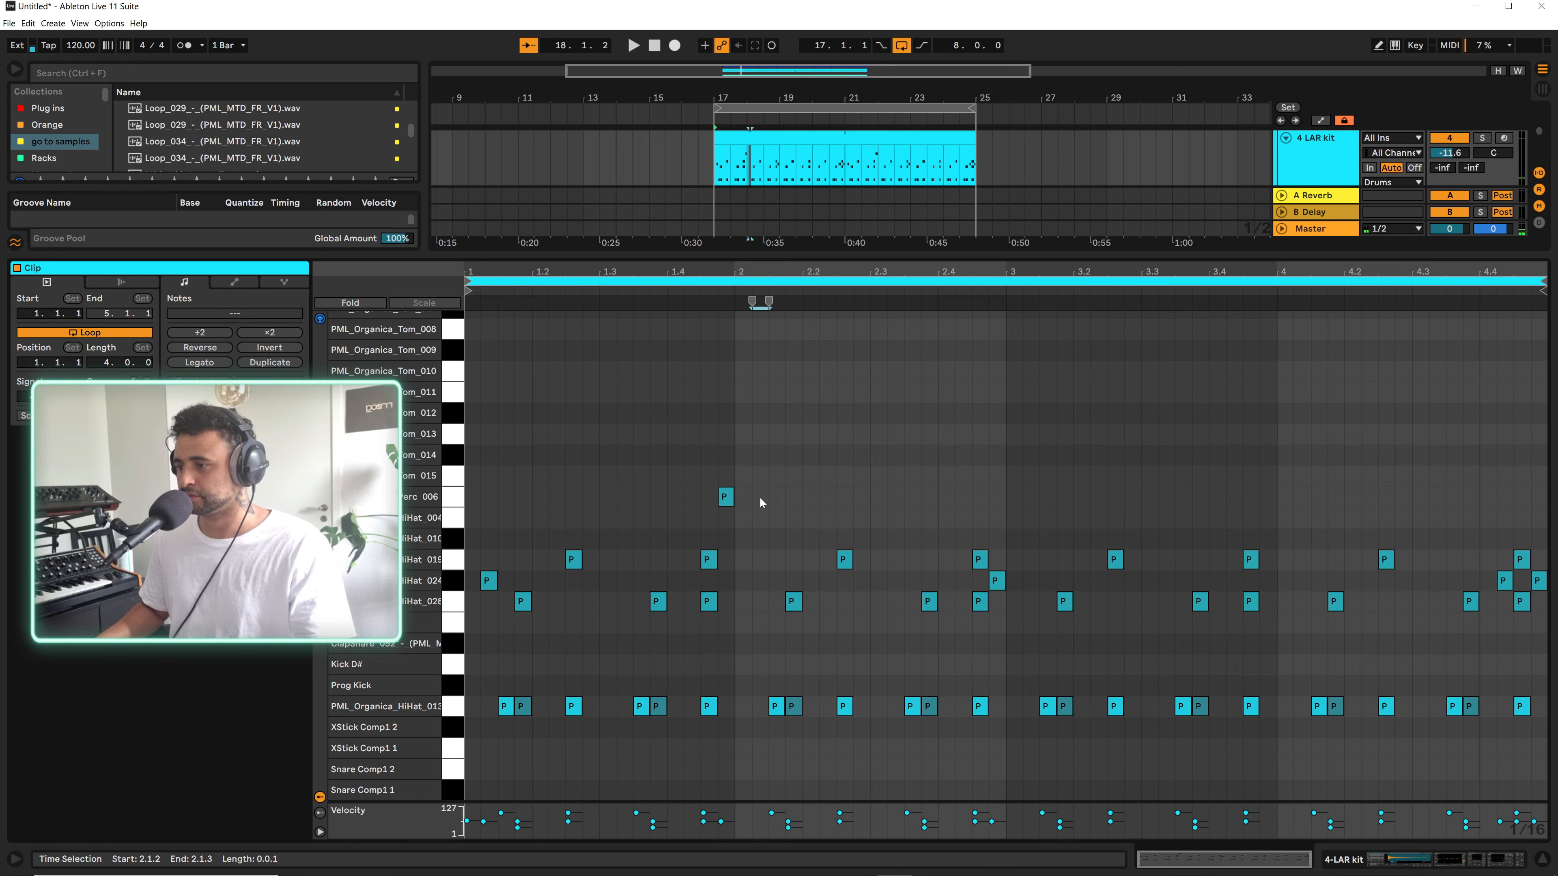
{"action": "key", "text": "space"}
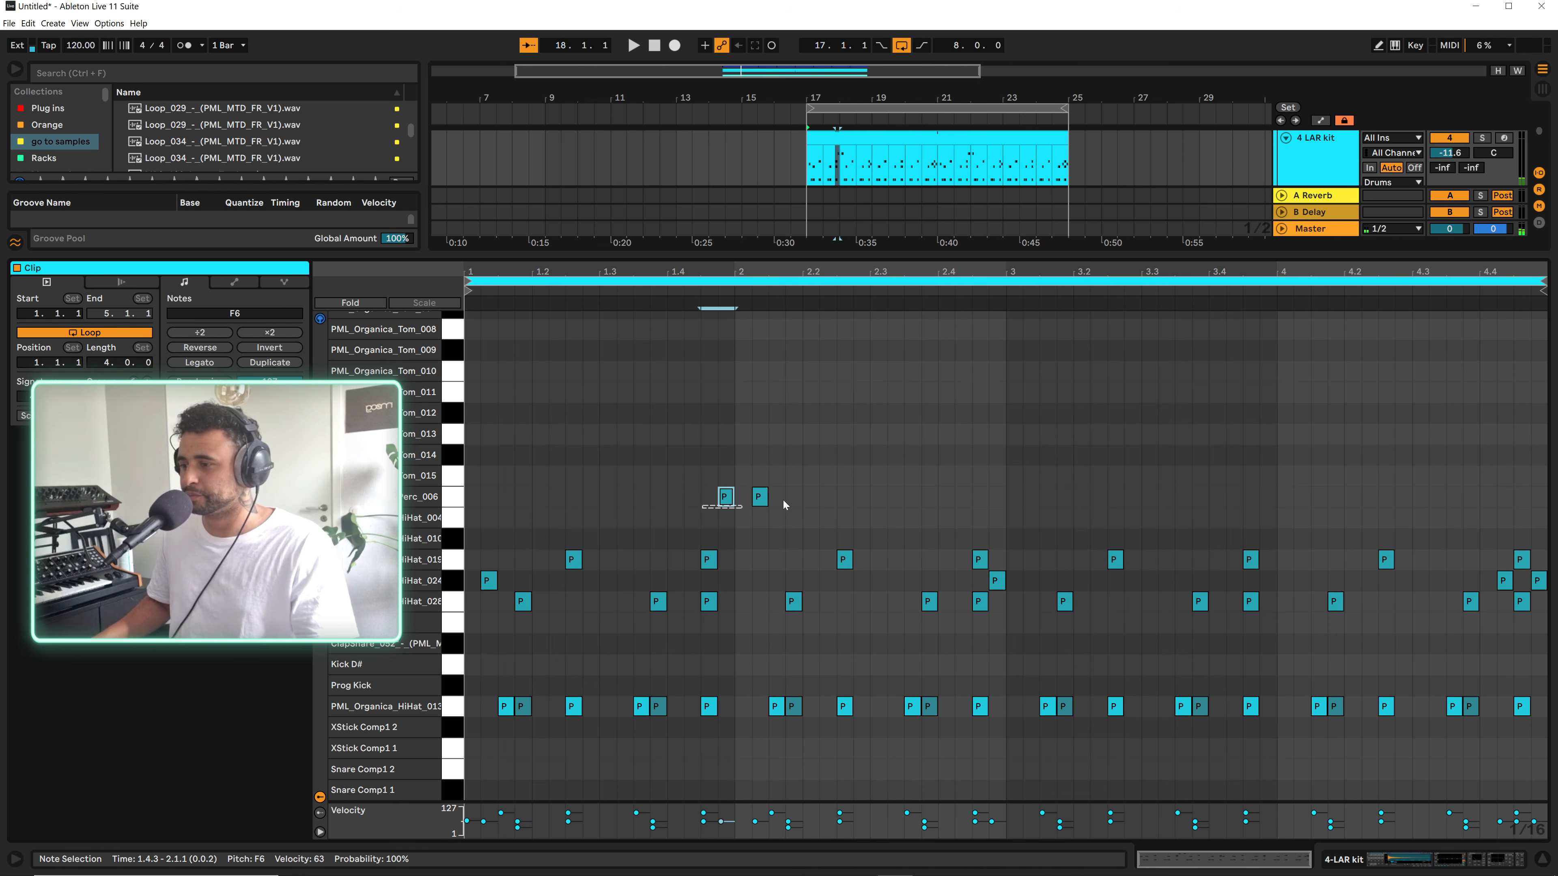
{"action": "left_click_drag", "start_coordinate": [761, 502], "coordinate": [784, 505]}
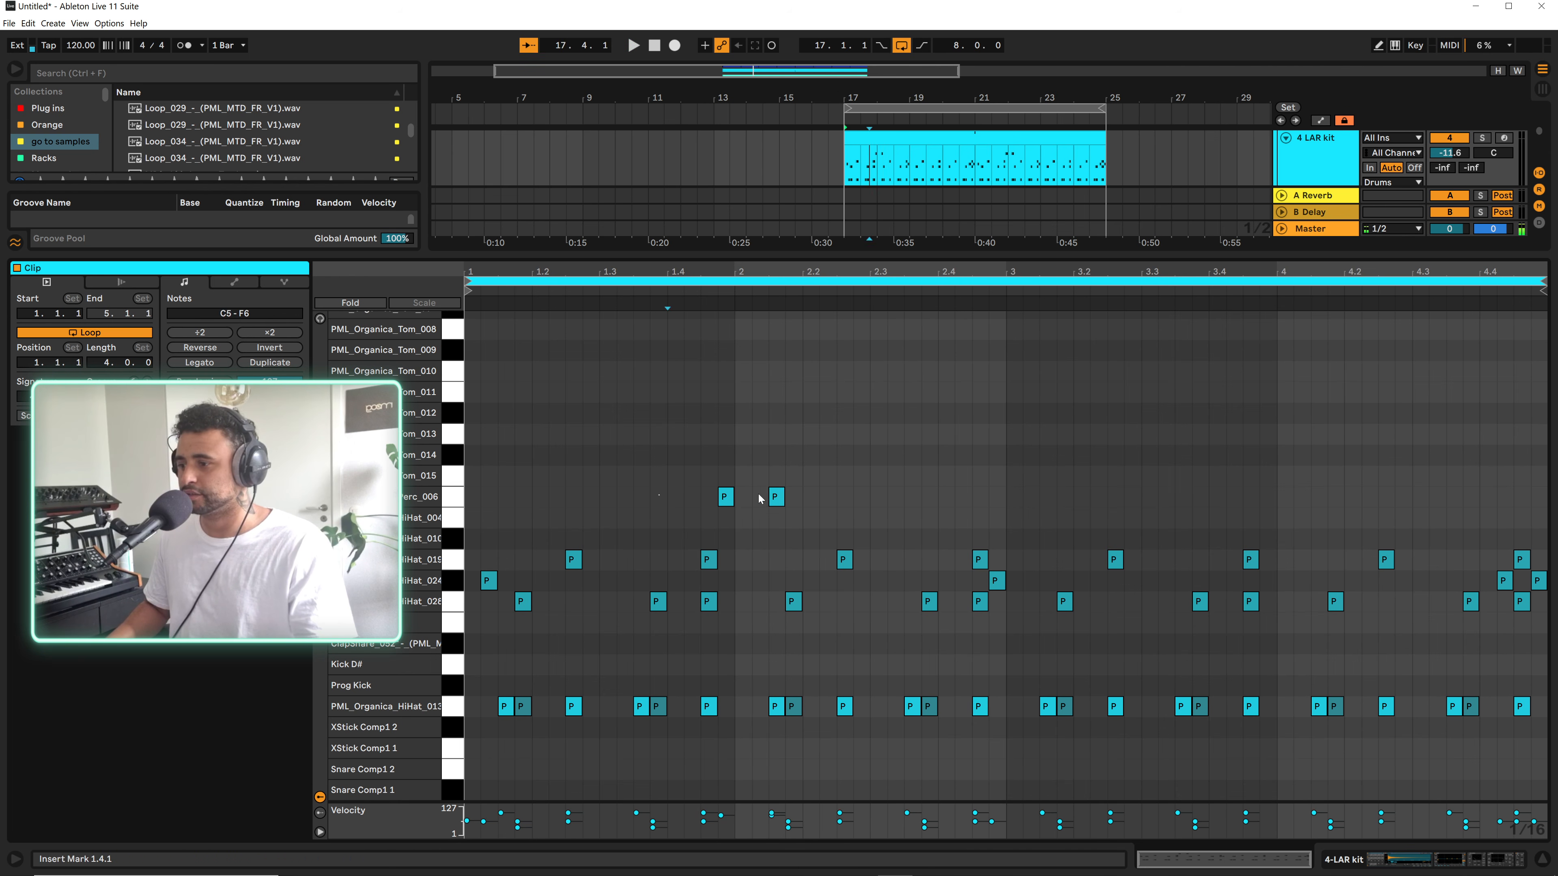
Move the two Perc_006 notes together to 2.4.4 and 3.1.3 and check their timing in playback
{"action": "left_click_drag", "start_coordinate": [759, 498], "coordinate": [802, 508]}
{"action": "key", "text": "Right"}
{"action": "key", "text": "Right"}
{"action": "key", "text": "Right"}
{"action": "key", "text": "Right"}
{"action": "key", "text": "Right"}
{"action": "key", "text": "Right"}
{"action": "key", "text": "Right"}
{"action": "key", "text": "Right"}
{"action": "key", "text": "Right"}
{"action": "key", "text": "Right"}
{"action": "key", "text": "Right"}
{"action": "key", "text": "Right"}
{"action": "key", "text": "Right"}
{"action": "key", "text": "Right"}
{"action": "key", "text": "Right"}
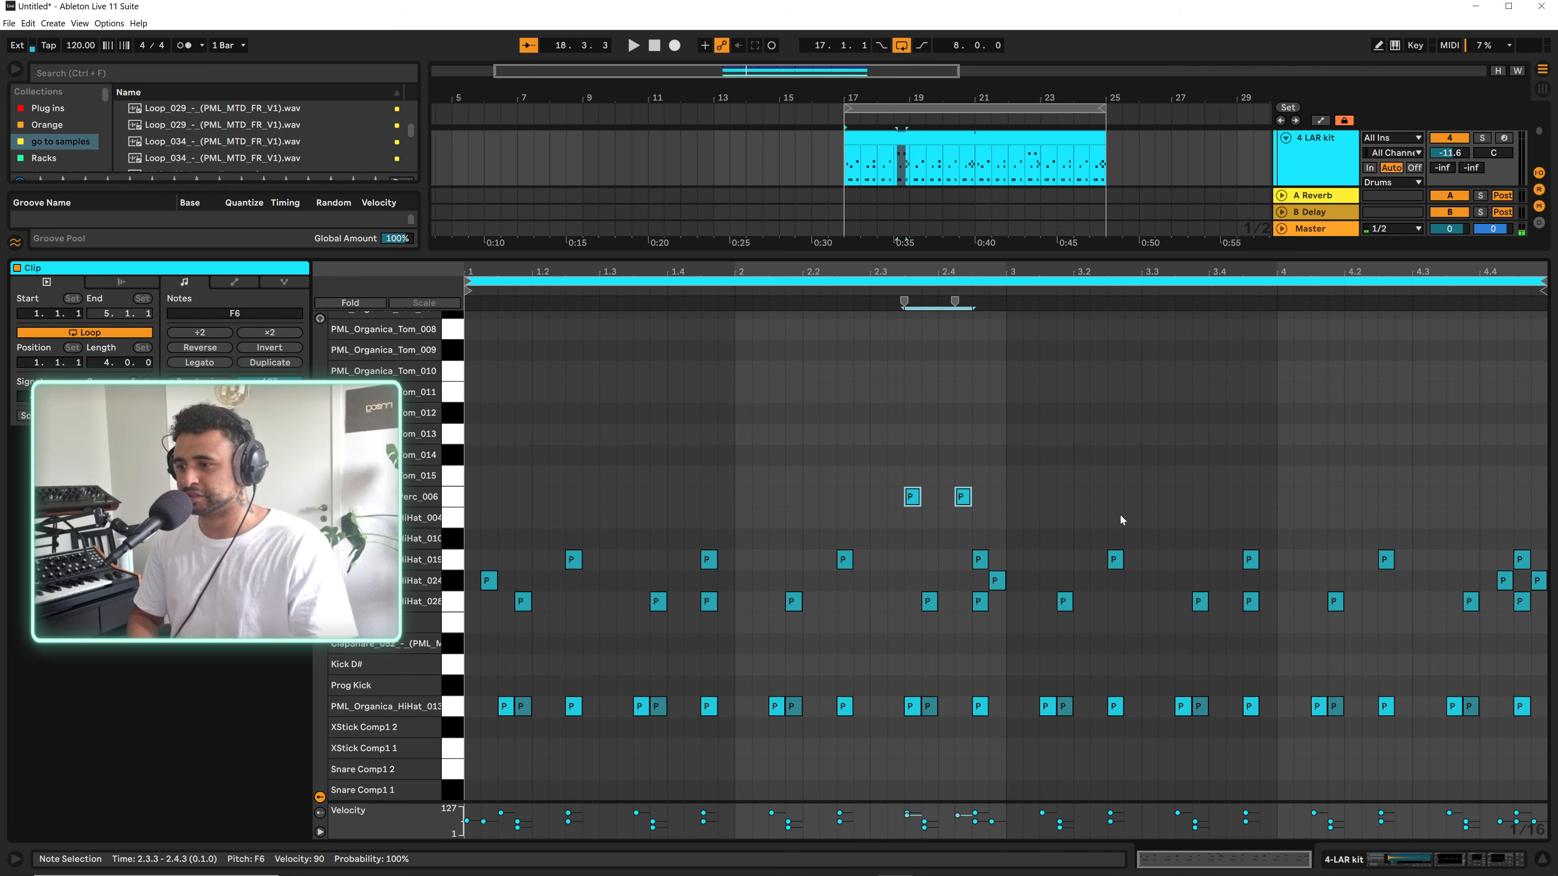
{"action": "key", "text": "space"}
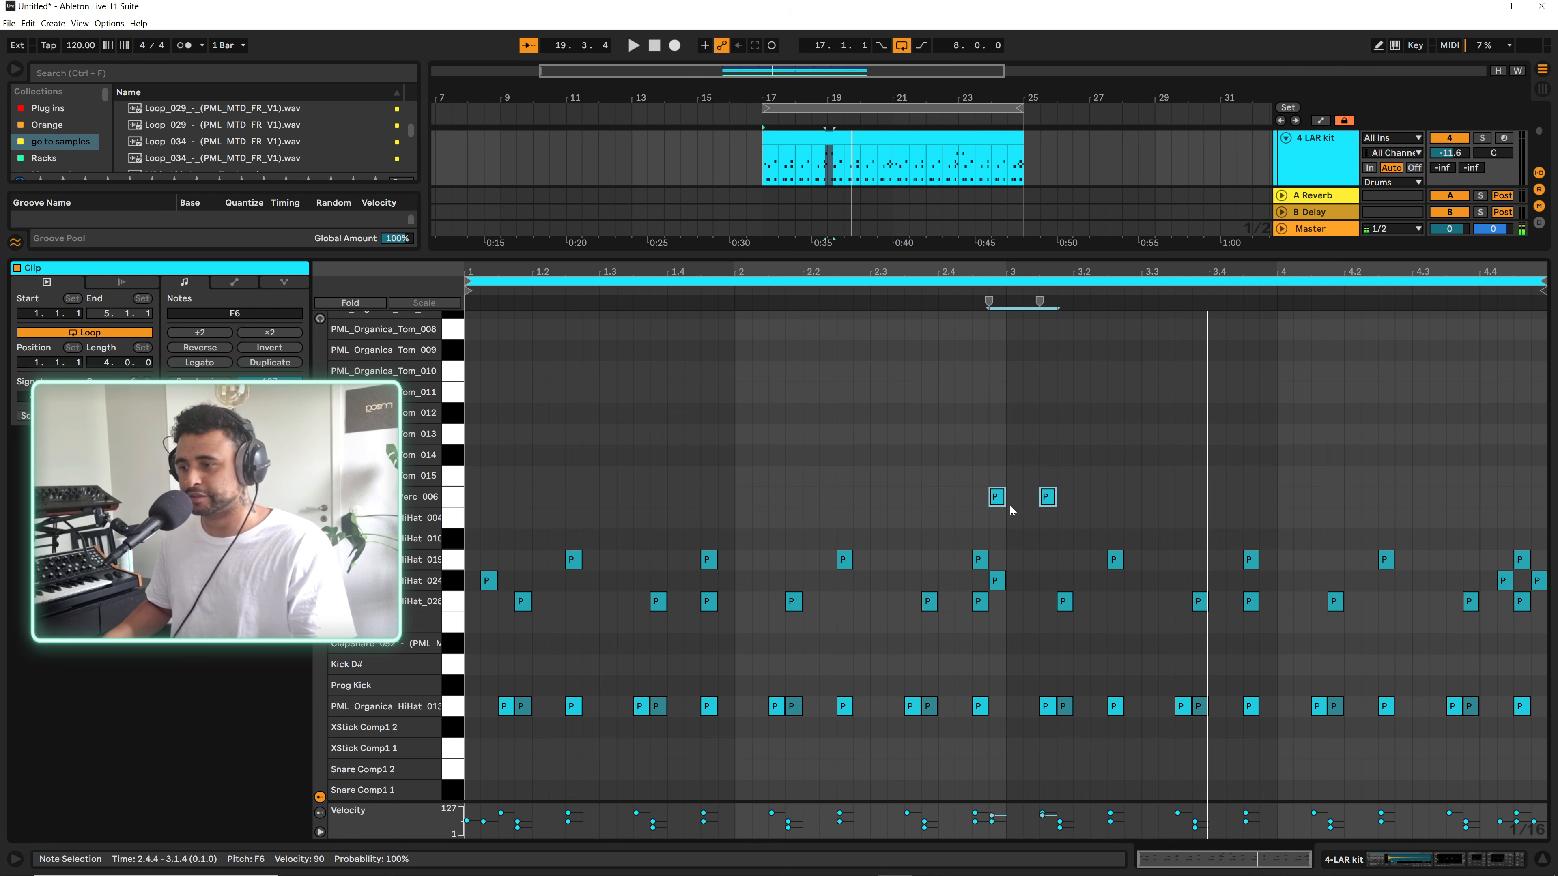
Copy the Perc_006 note pair to the end of bar 4 and adjust the copies to 4.3.4 and 4.4.3
{"action": "left_click_drag", "start_coordinate": [1043, 494], "coordinate": [1490, 513]}
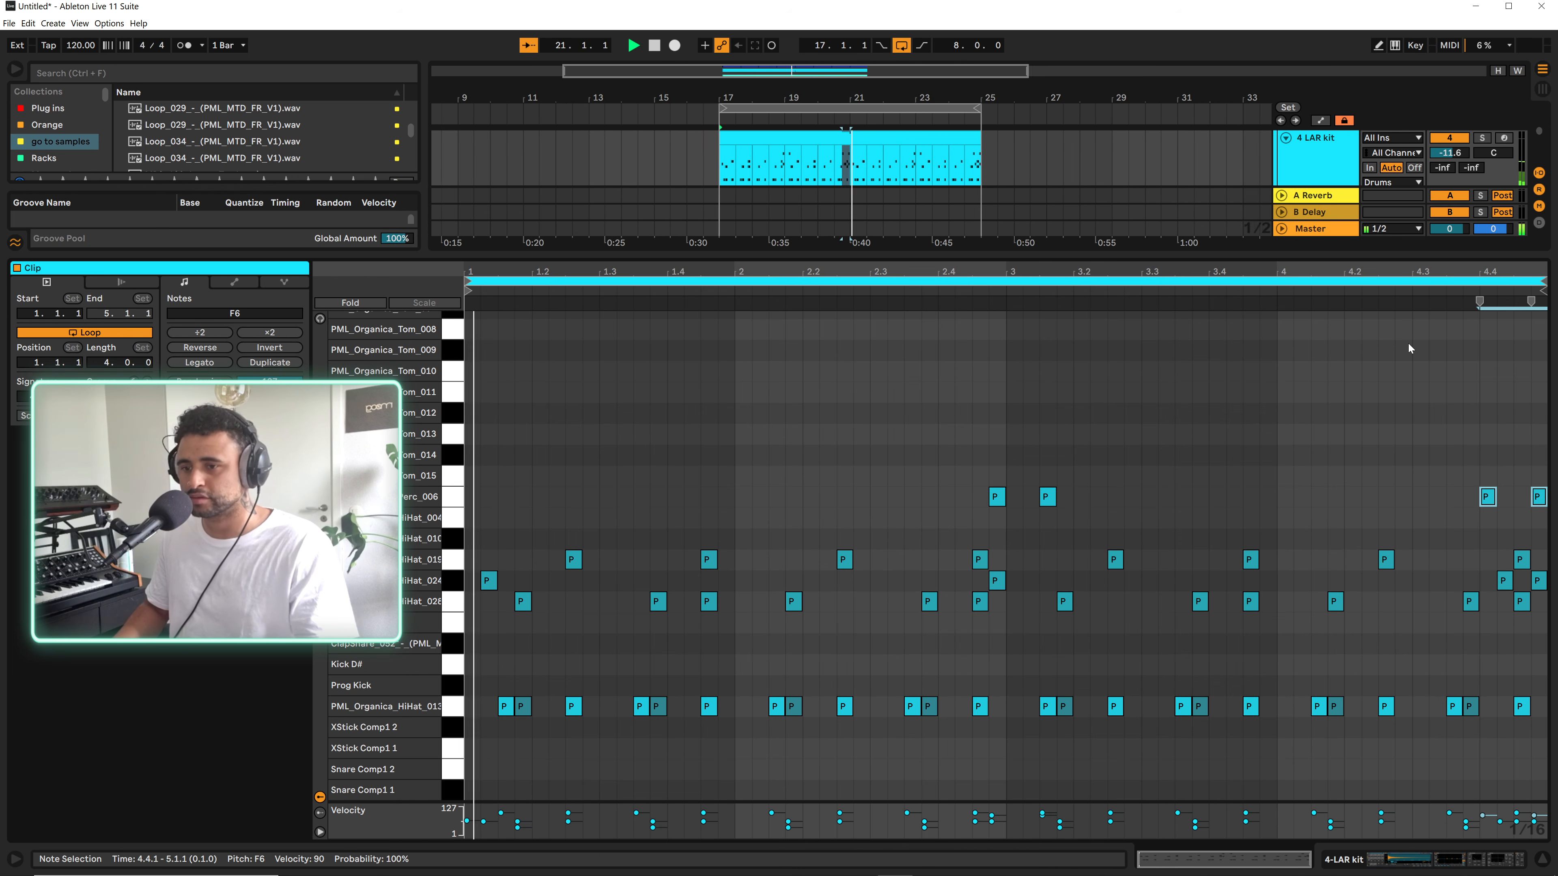
{"action": "left_click_drag", "start_coordinate": [1471, 531], "coordinate": [1493, 500]}
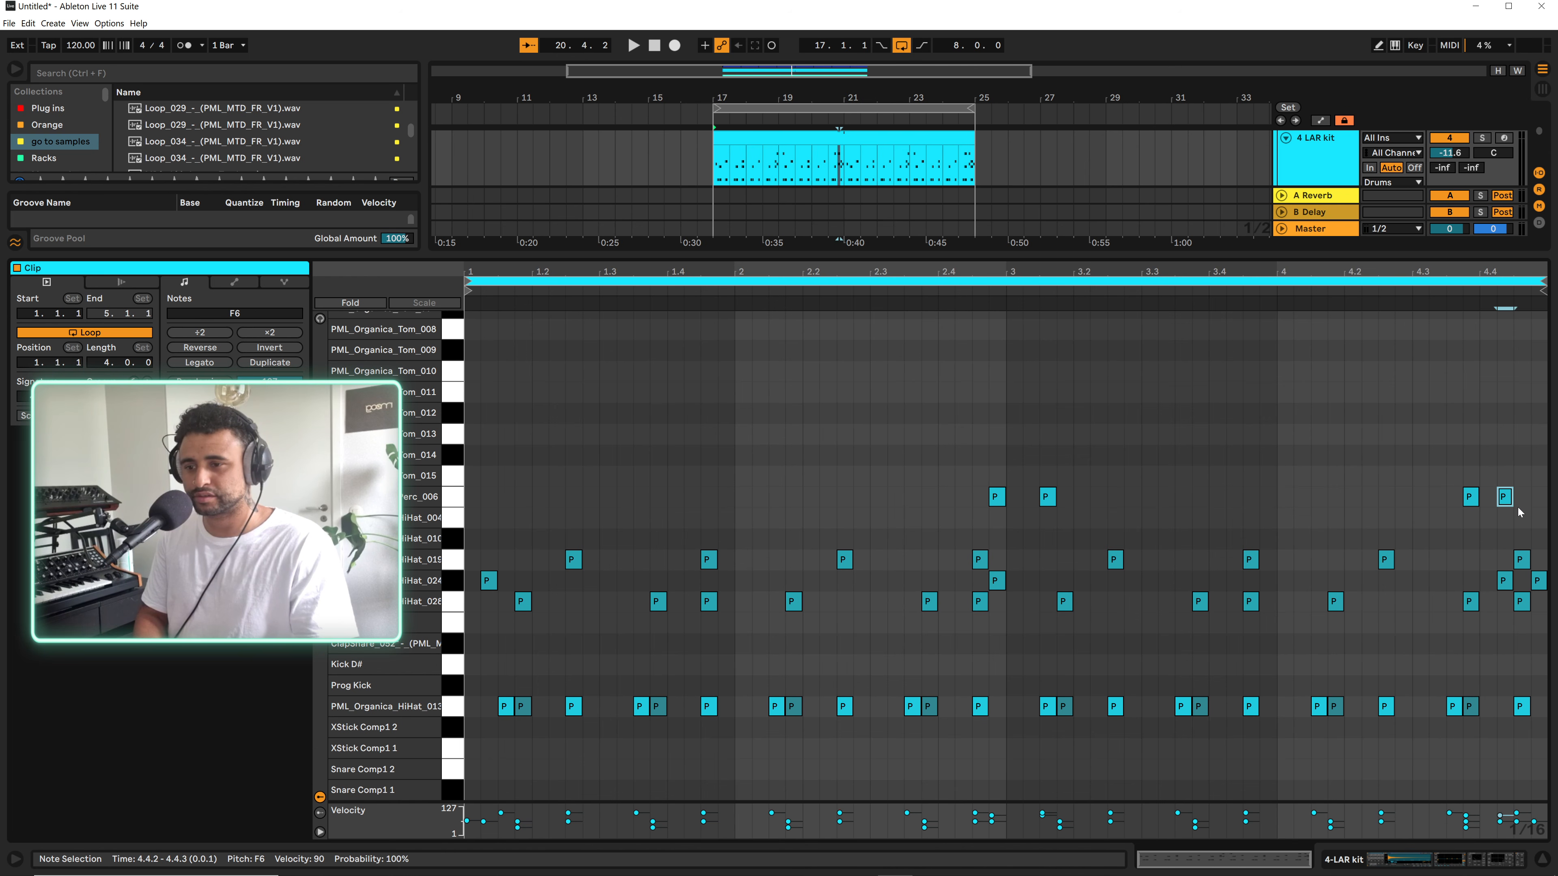
{"action": "left_click", "coordinate": [1360, 294]}
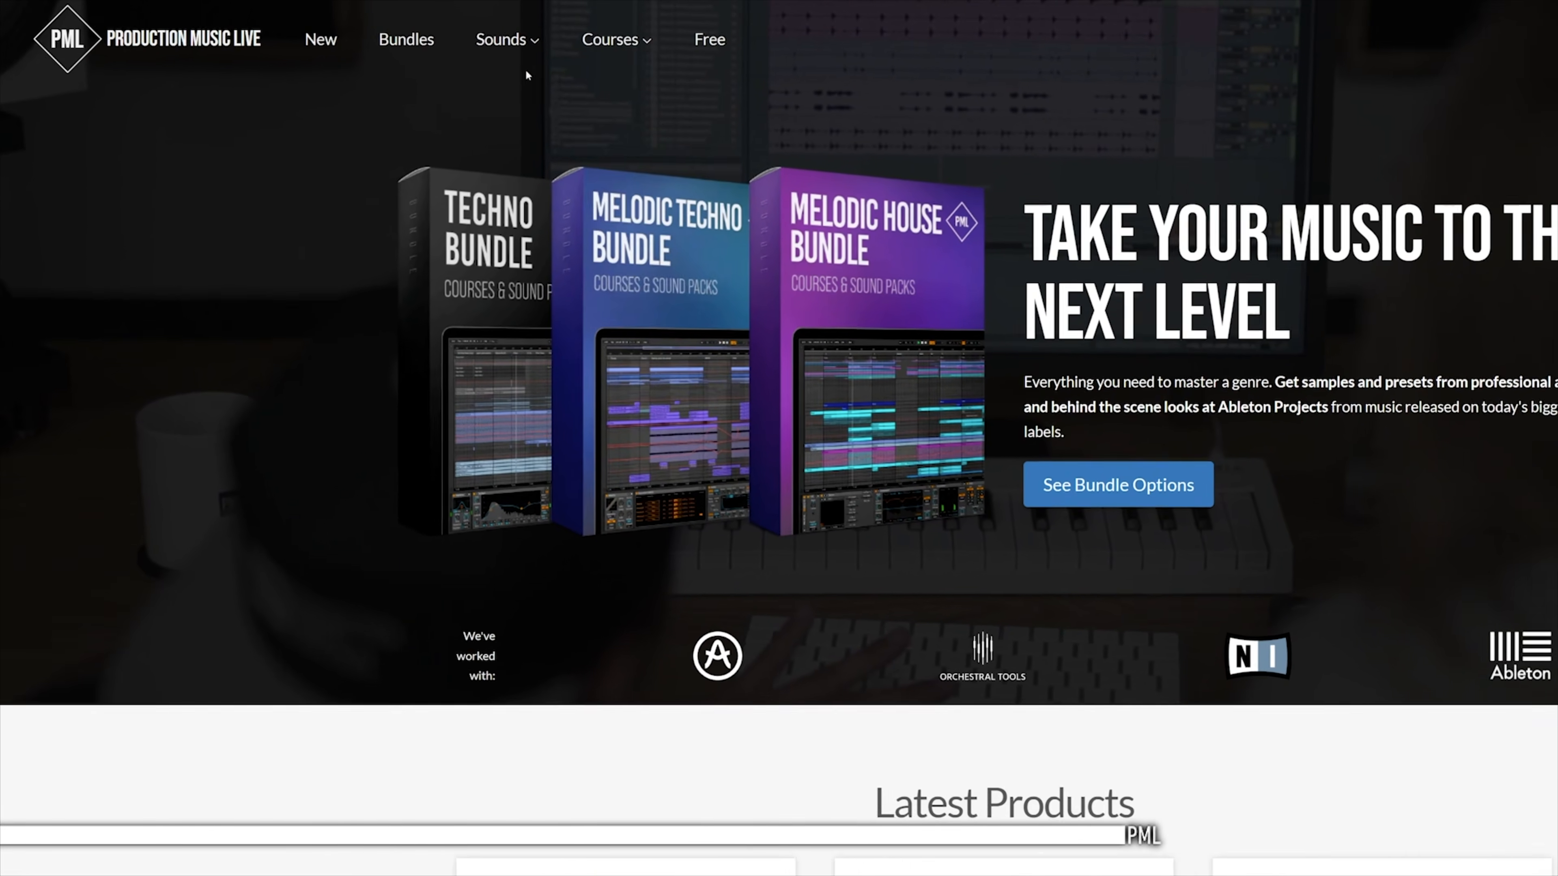
{"action": "mouse_move", "coordinate": [639, 50]}
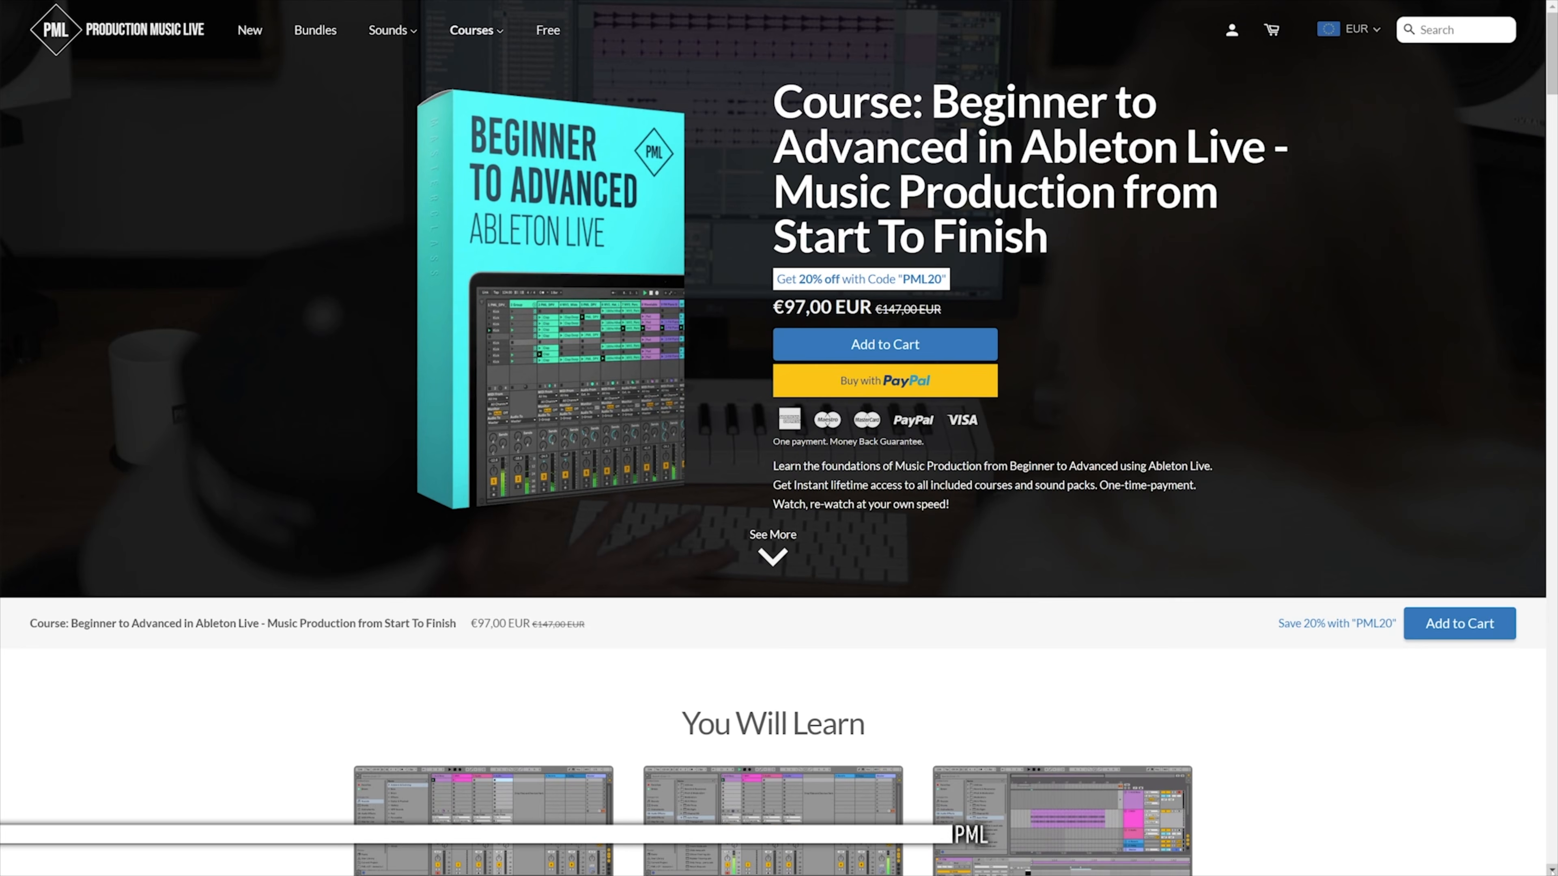
{"action": "scroll", "coordinate": [773, 438], "scroll_direction": "down", "scroll_amount": 10}
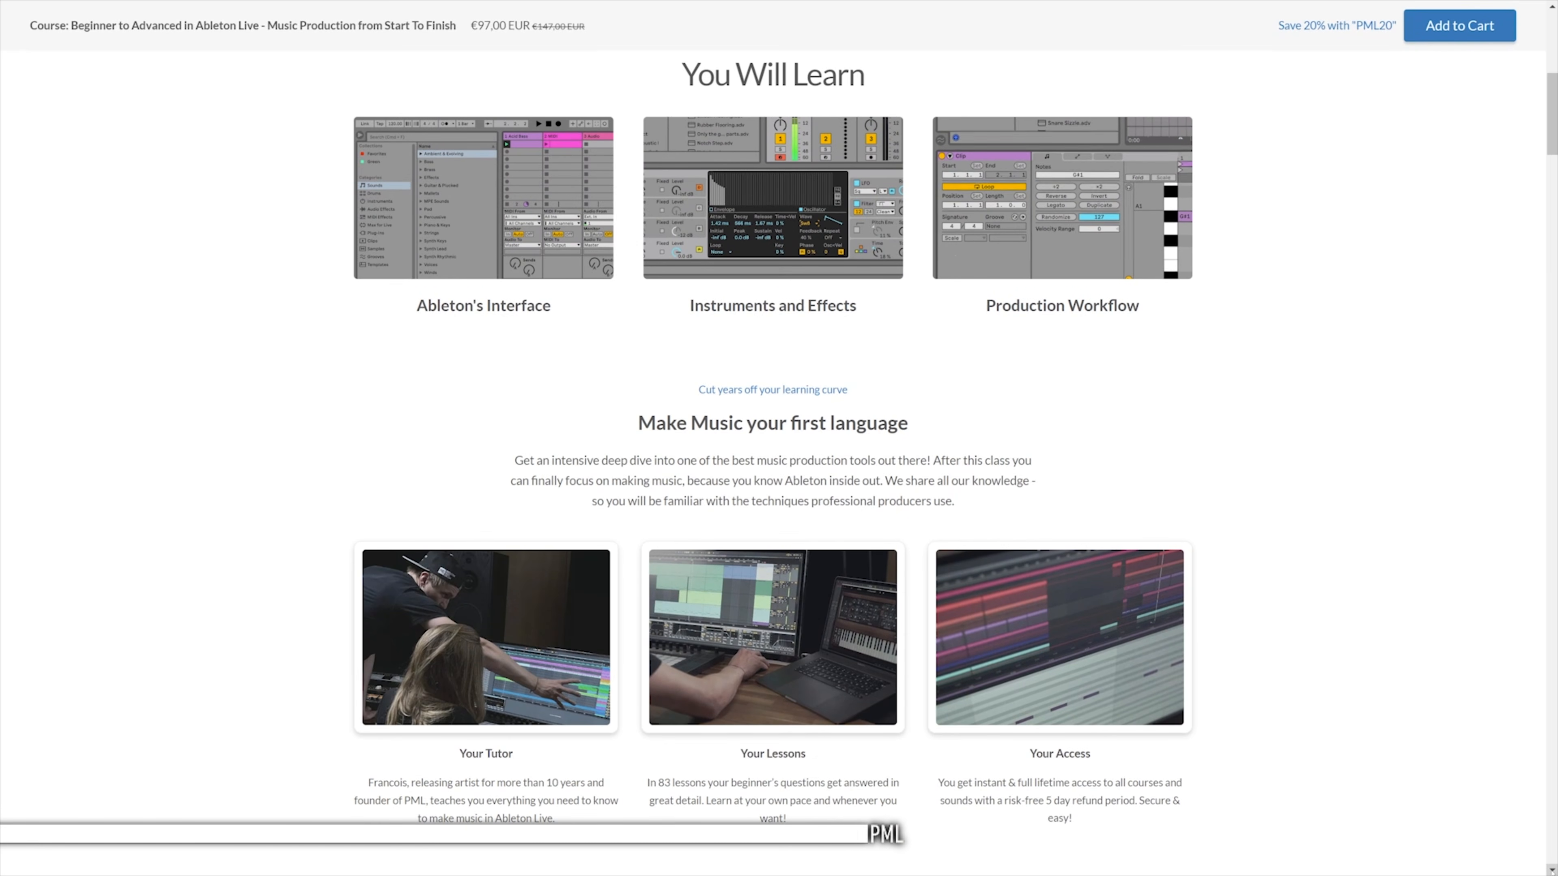
{"action": "scroll", "coordinate": [773, 438], "scroll_direction": "down", "scroll_amount": 12}
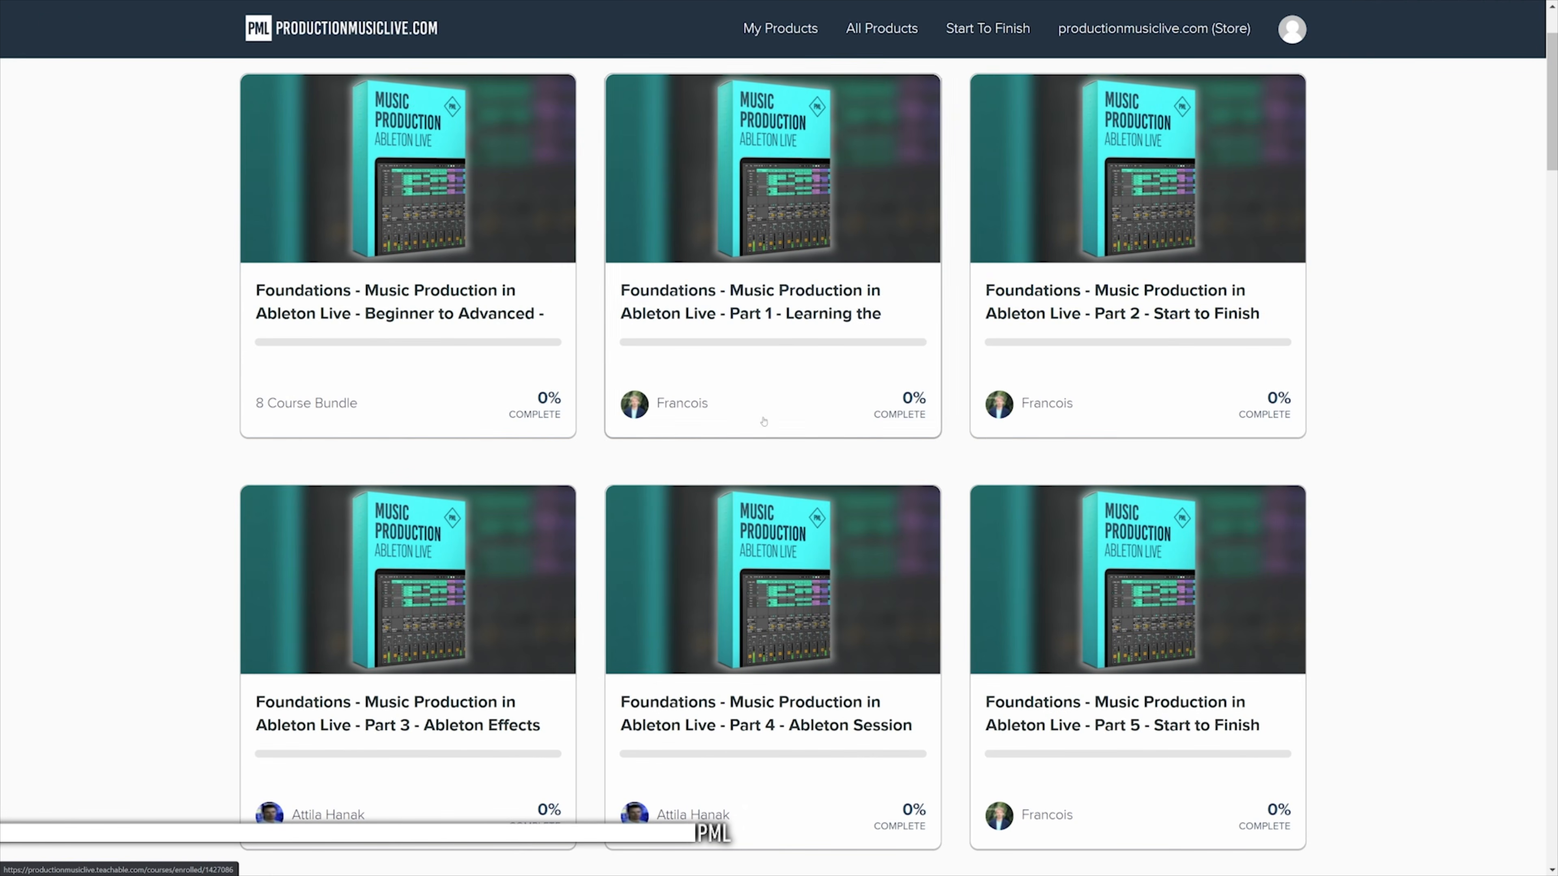
{"action": "left_click", "coordinate": [775, 326]}
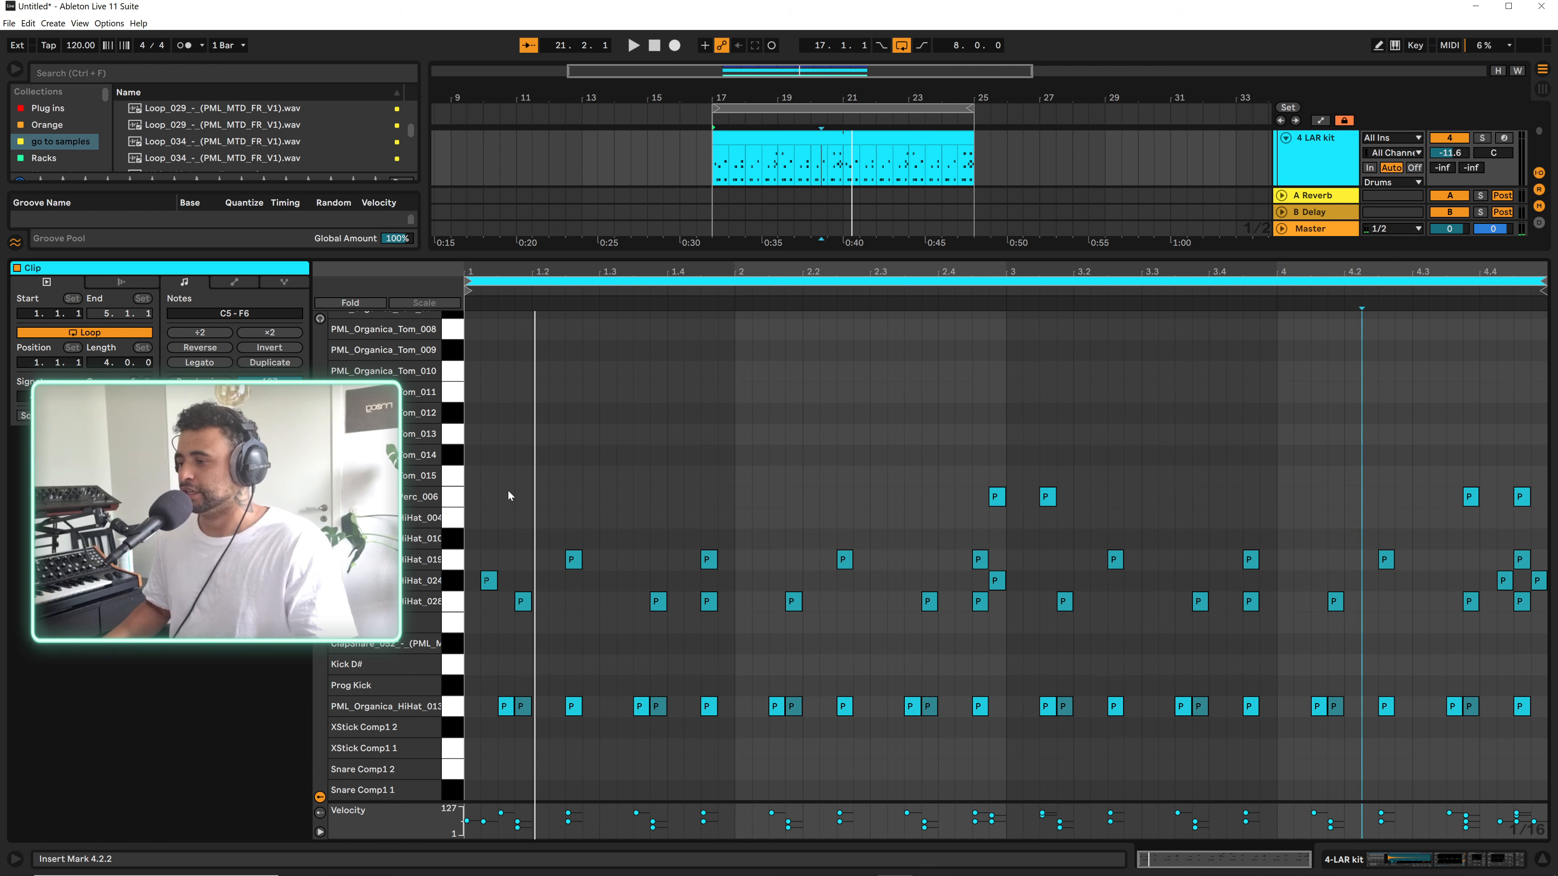
Add Tom_015 notes at 1.1.3 and 1.2.3, placing them by ear with the loop playing
{"action": "double_click", "coordinate": [492, 475]}
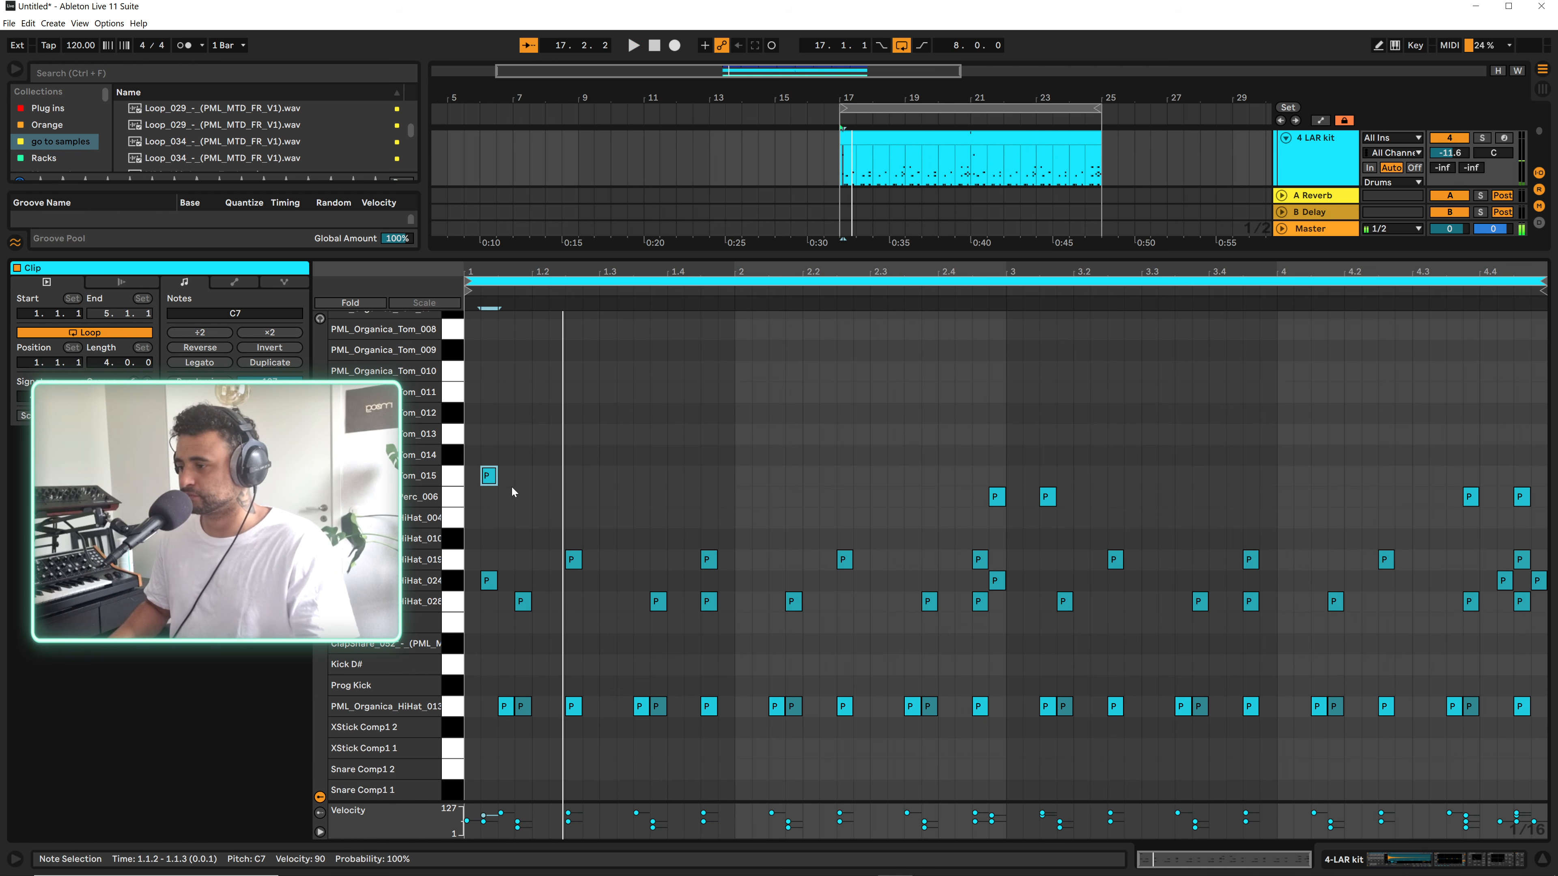
{"action": "key", "text": "Right"}
{"action": "key", "text": "space"}
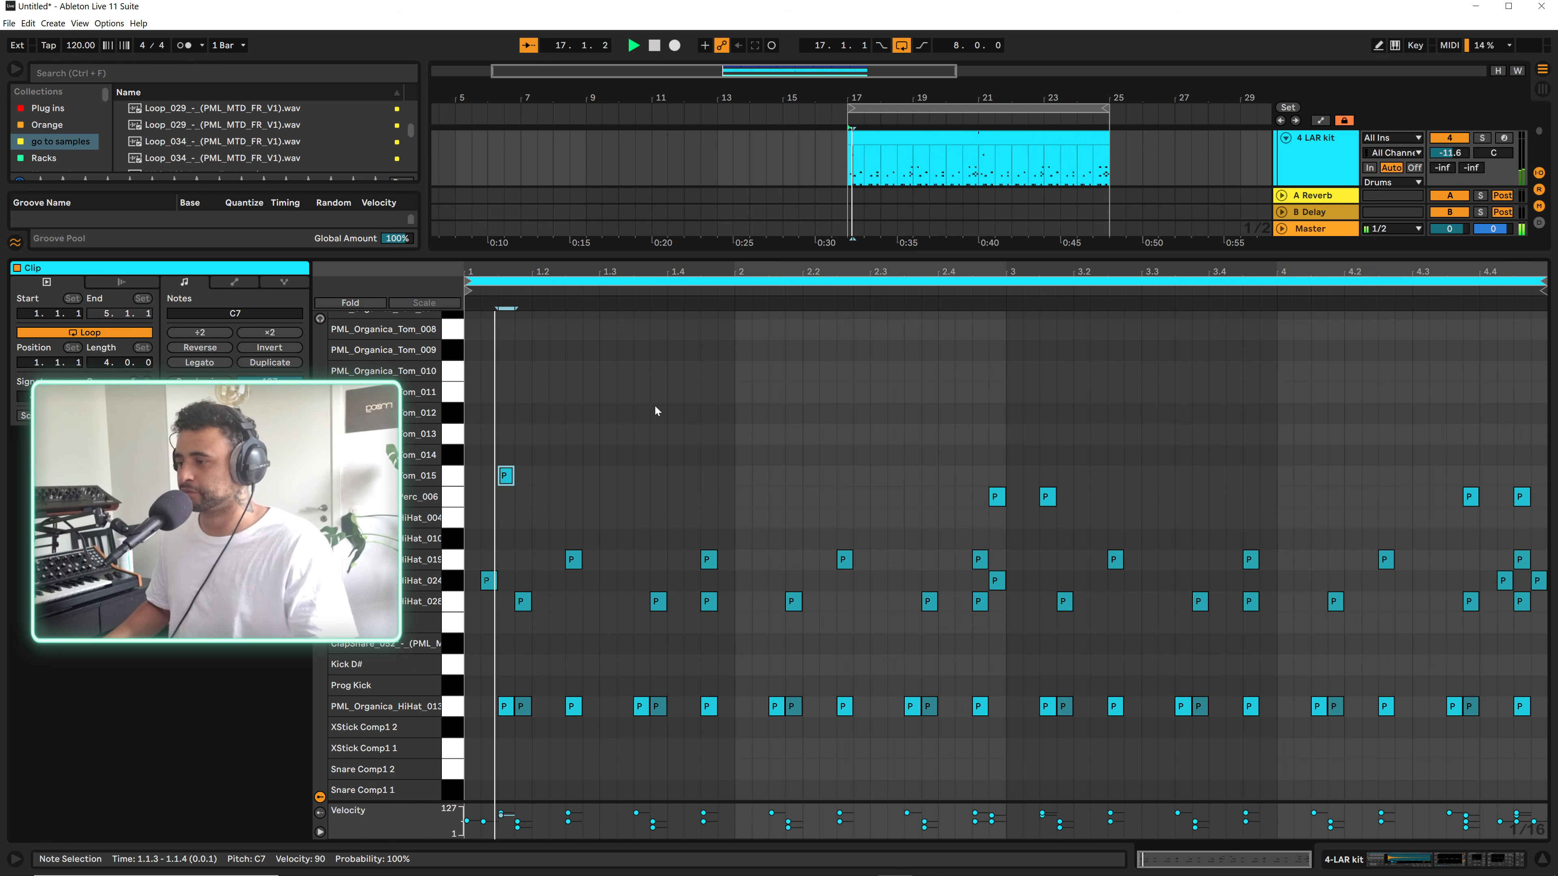
{"action": "double_click", "coordinate": [562, 482]}
{"action": "key", "text": "Right"}
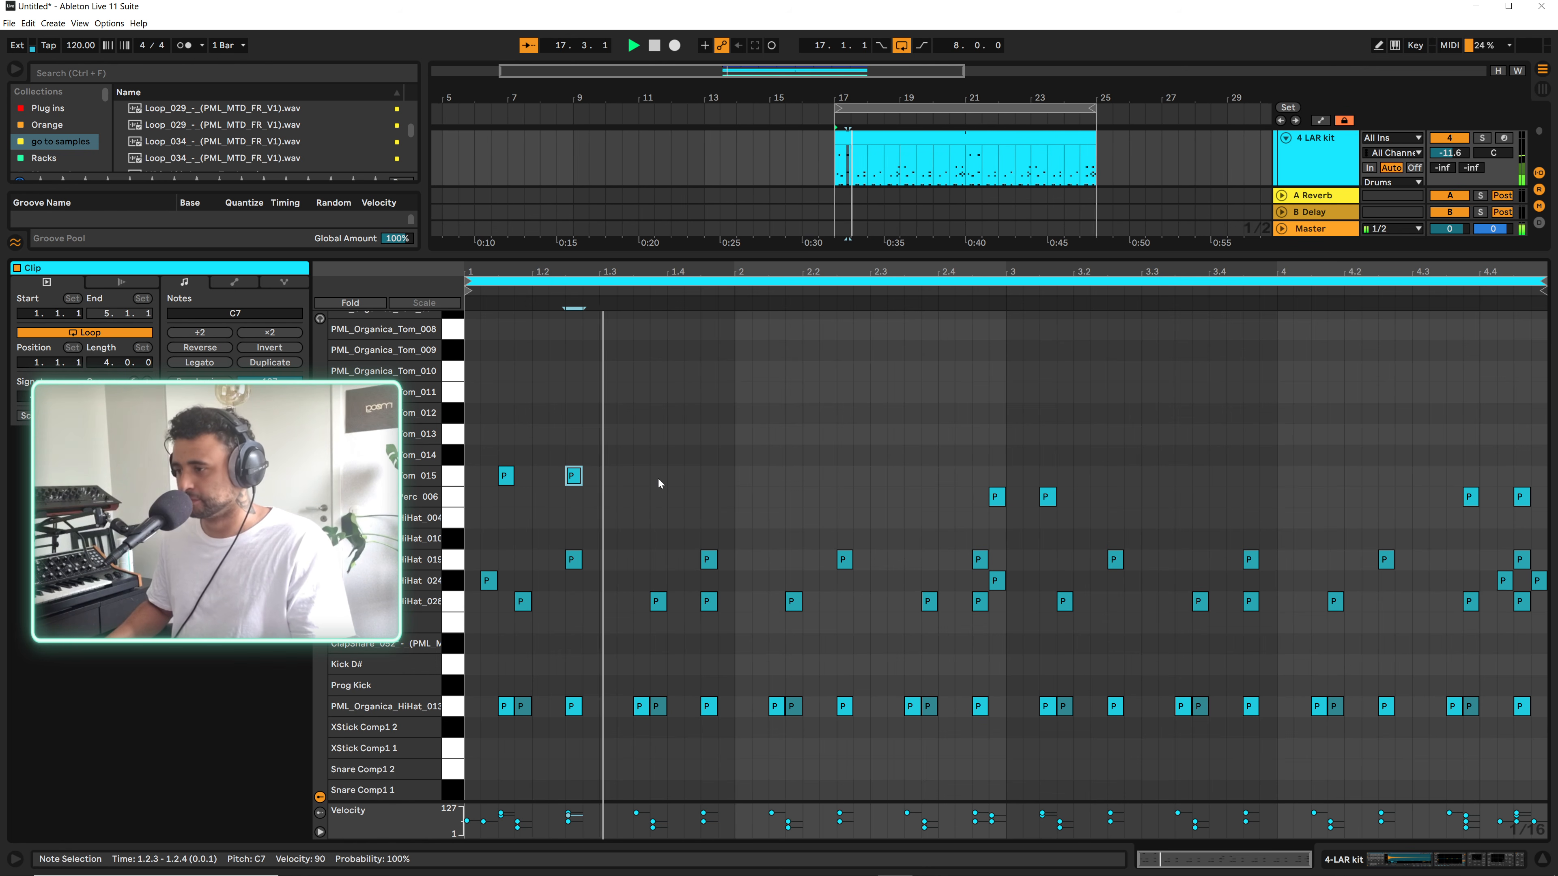
Duplicate the Tom_015 note twice more in bar 1, placing the copies at 1.3.2 and 1.4.1
{"action": "key", "text": "ctrl+d"}
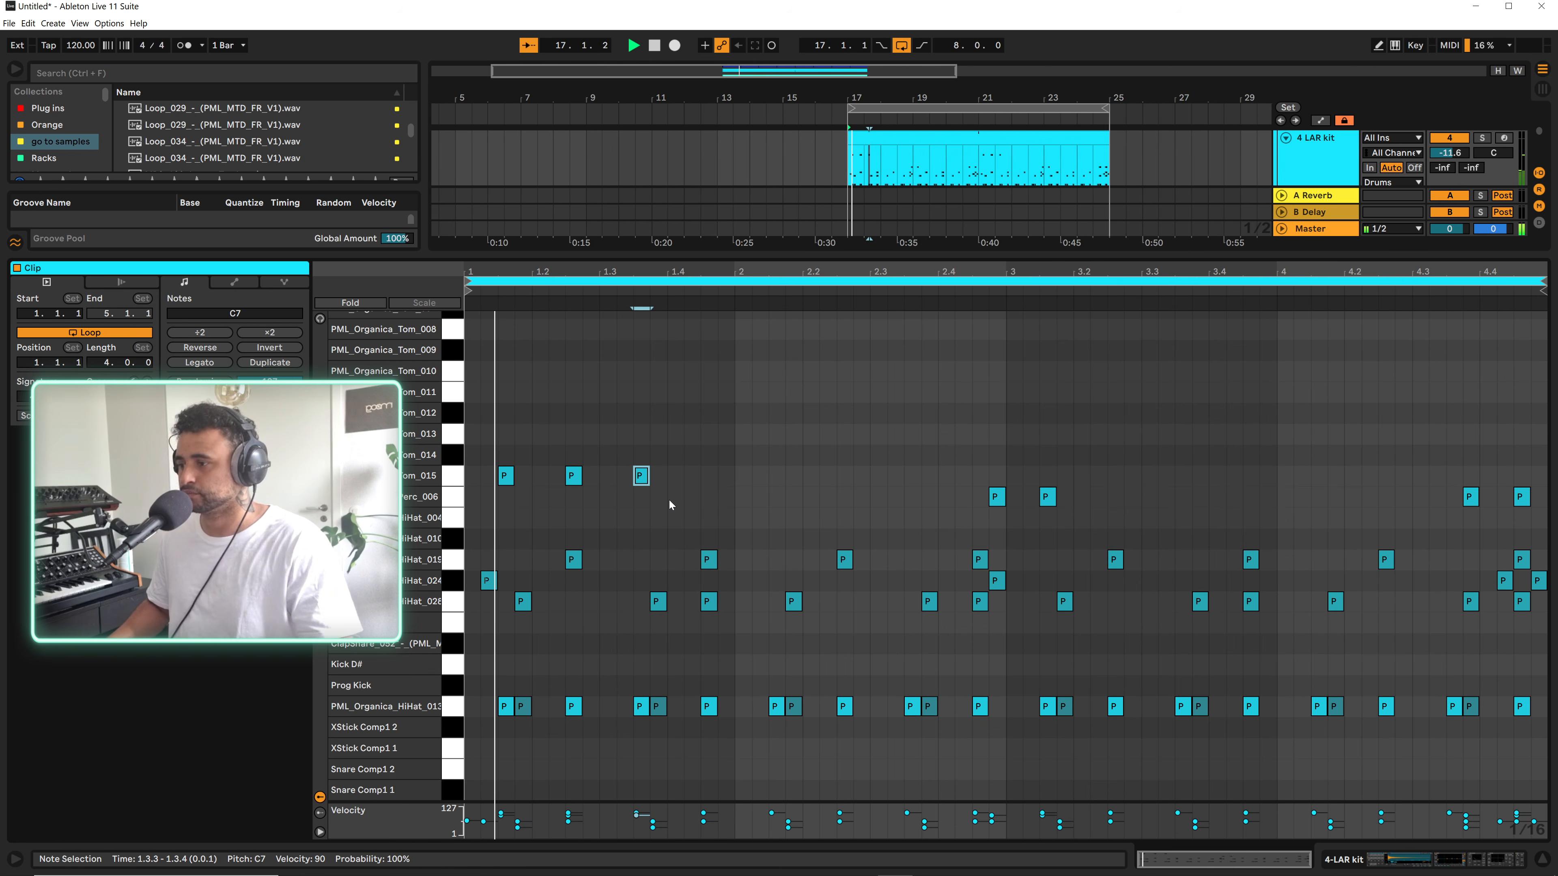
{"action": "key", "text": "Left"}
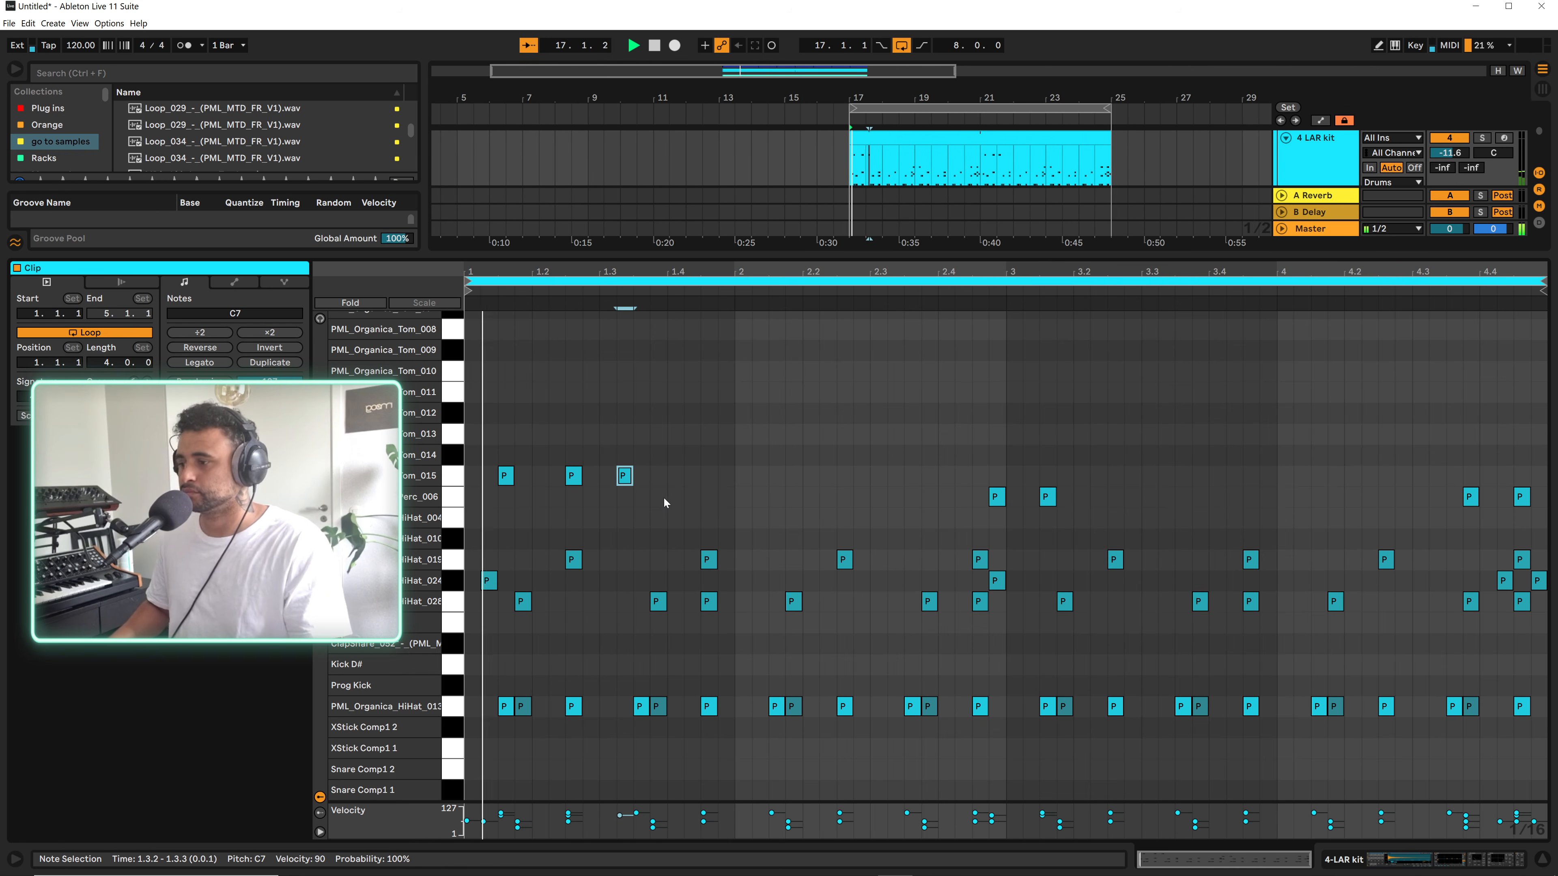
{"action": "key", "text": "ctrl+d"}
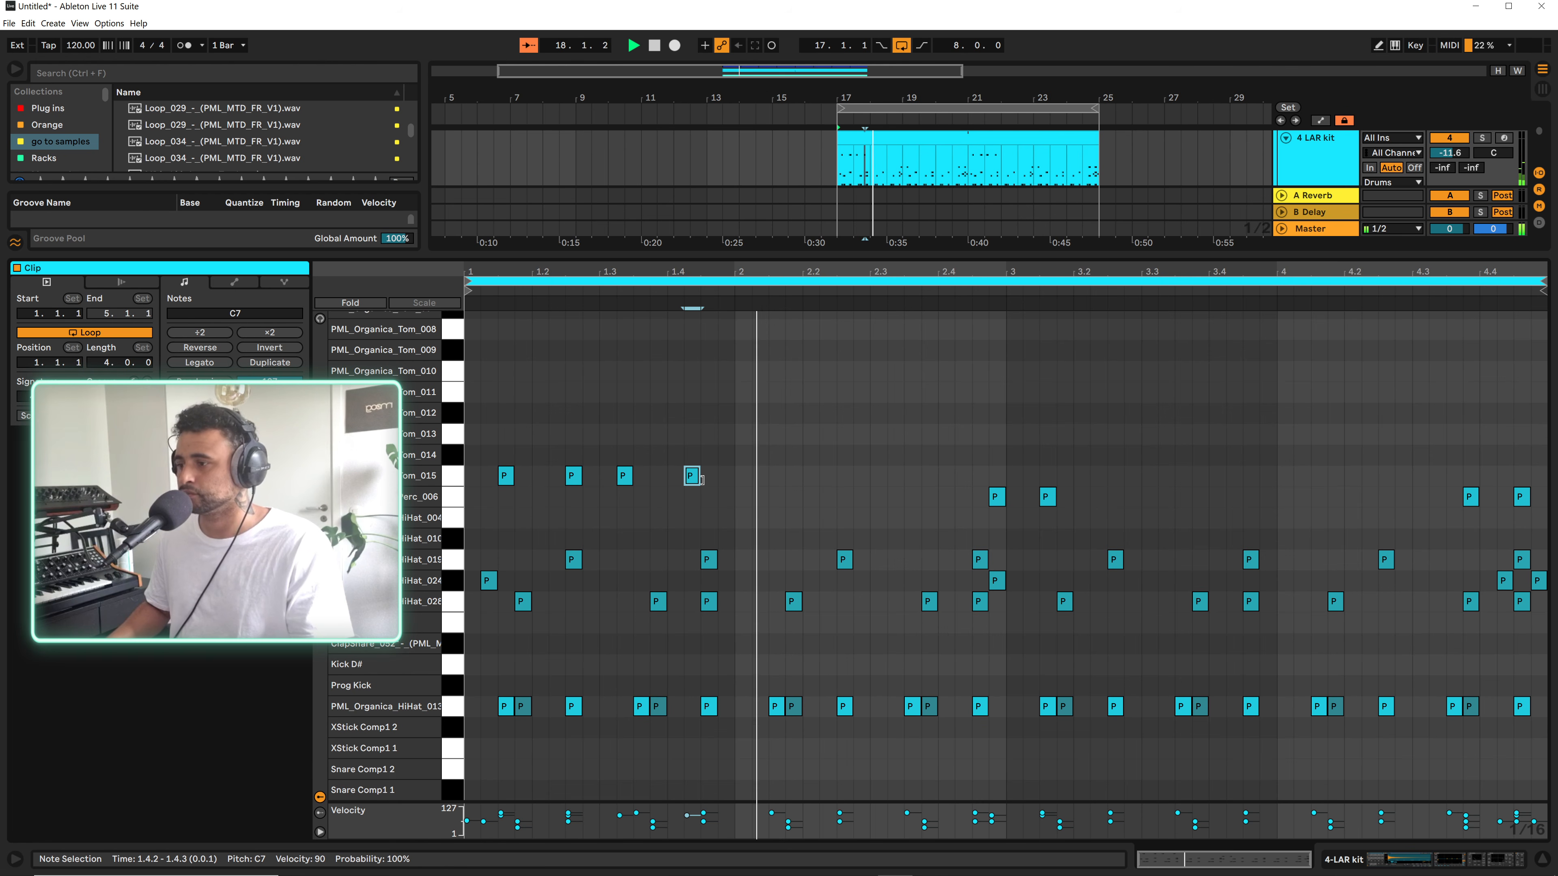
{"action": "key", "text": "Left"}
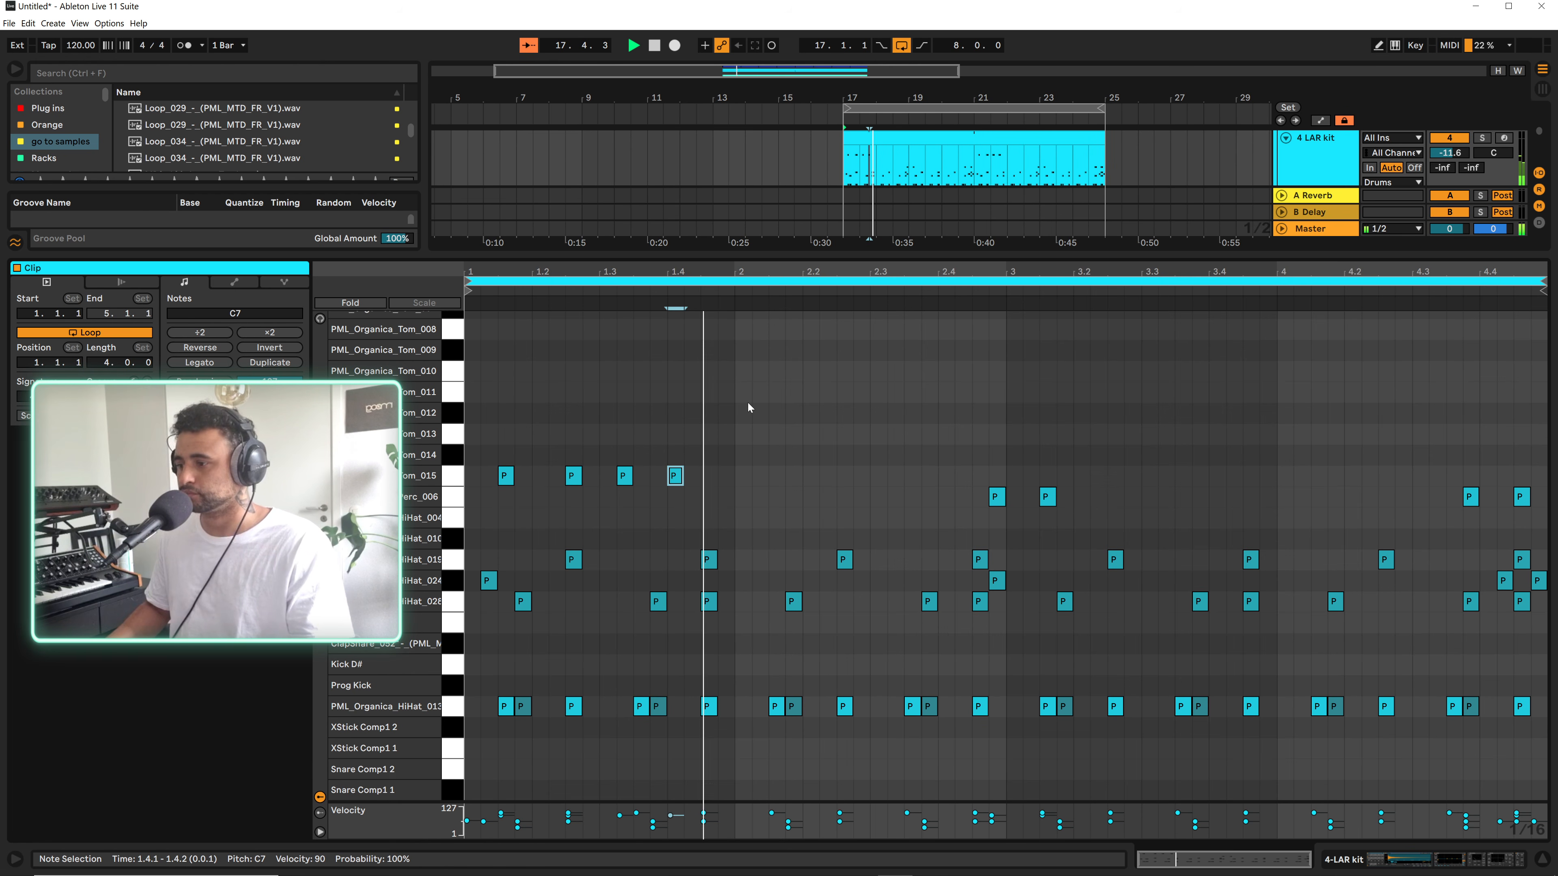
Move the fourth Tom_015 note to 1.4.3 and shift the whole four-note tom pattern up to Tom_013 in playback
{"action": "key", "text": "Right"}
{"action": "key", "text": "Right"}
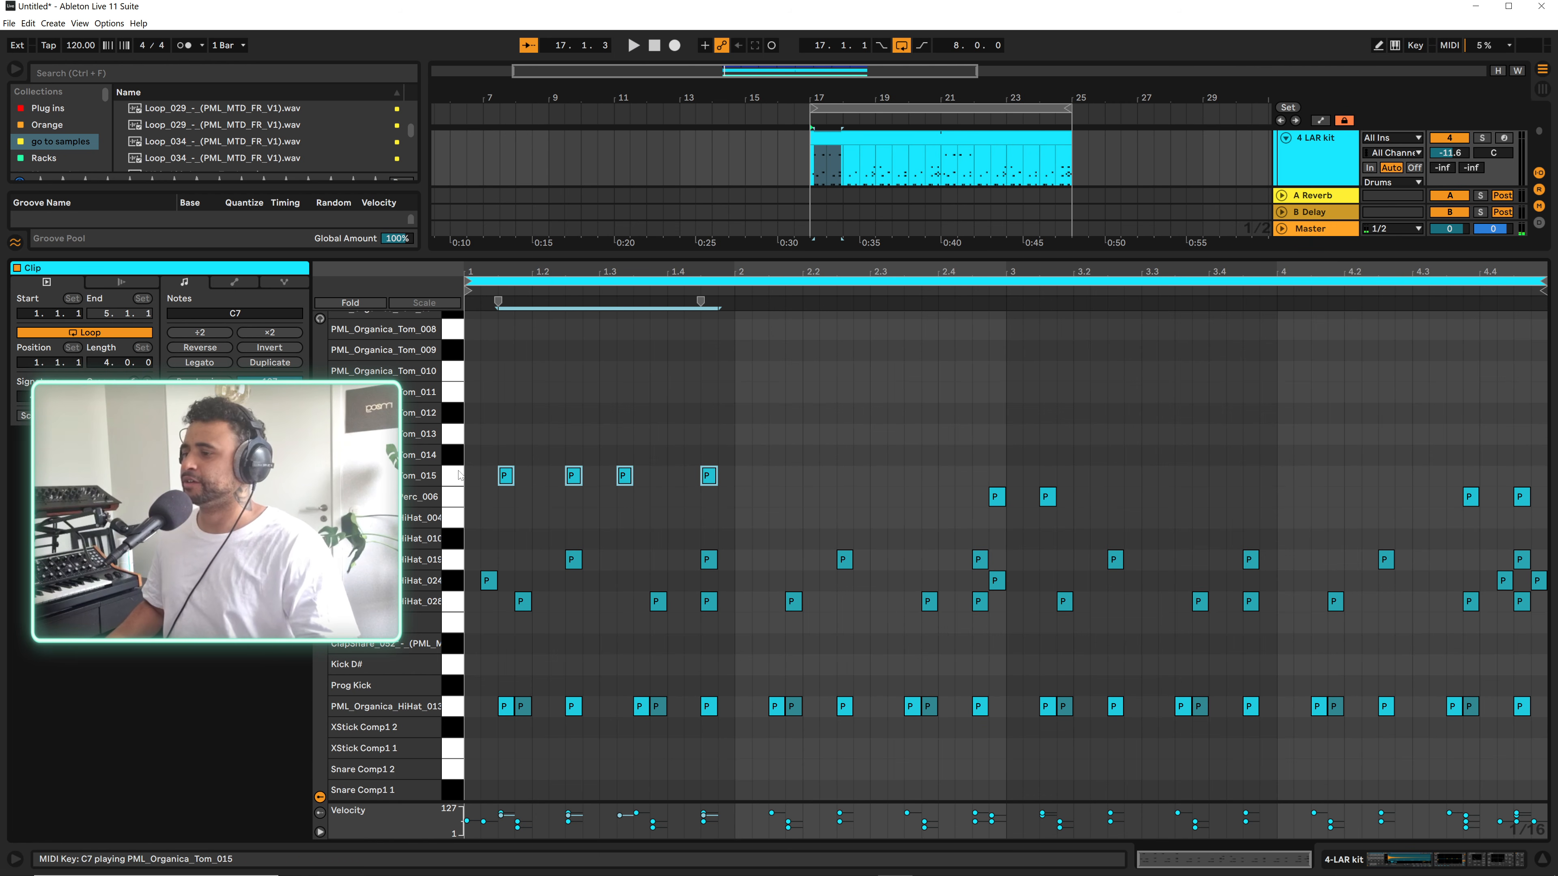
{"action": "key", "text": "Up"}
{"action": "key", "text": "Up"}
{"action": "key", "text": "space"}
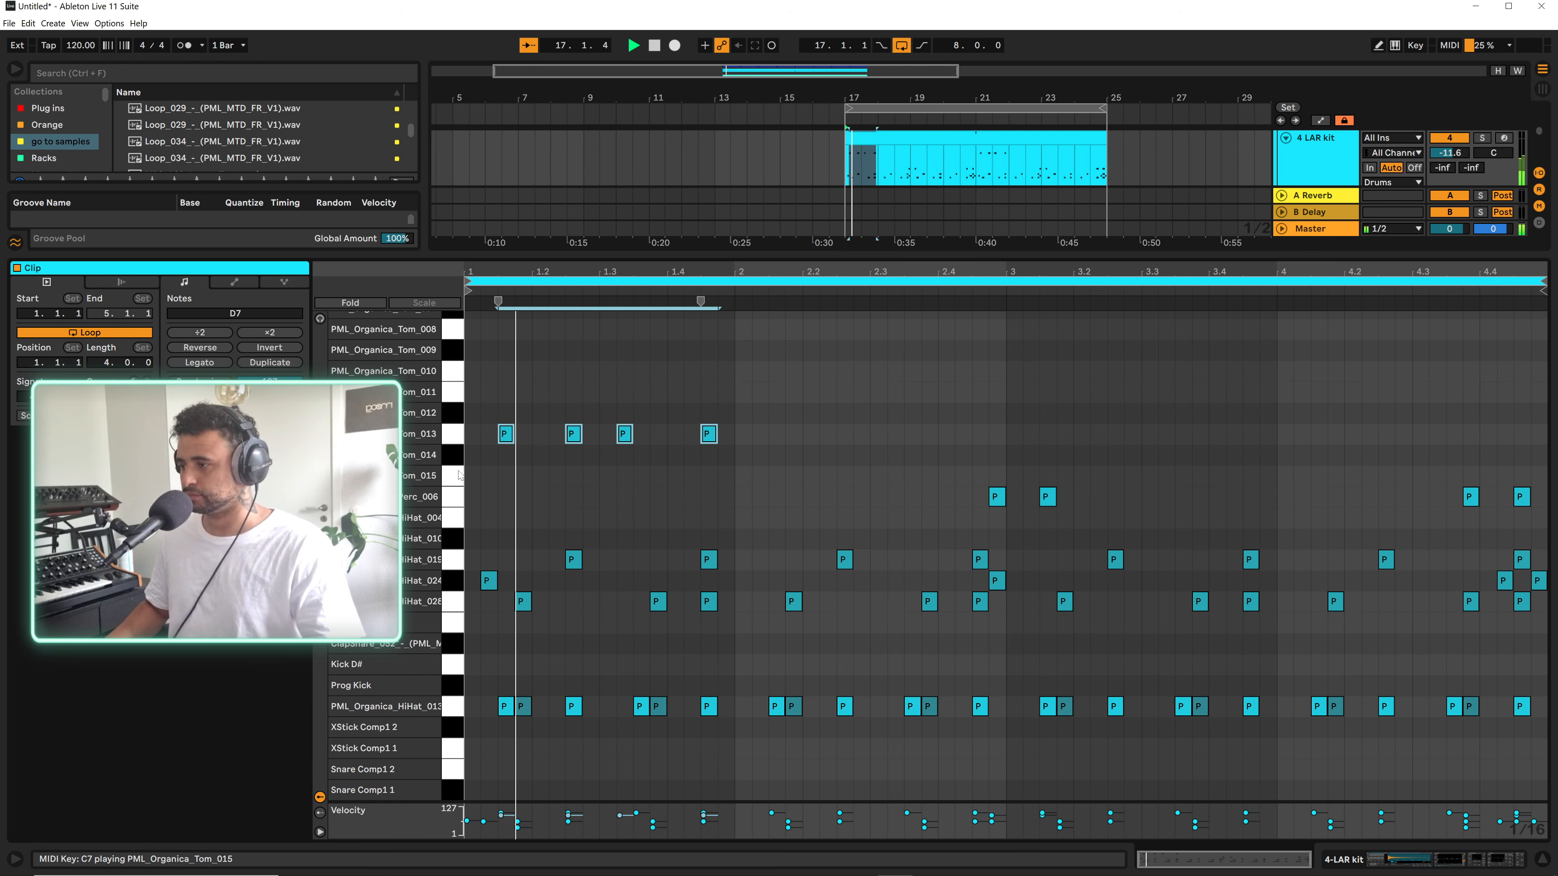
Try the four-note tom pattern on each sample from Tom_012 up to Tom_007 with the loop playing
{"action": "key", "text": "Up"}
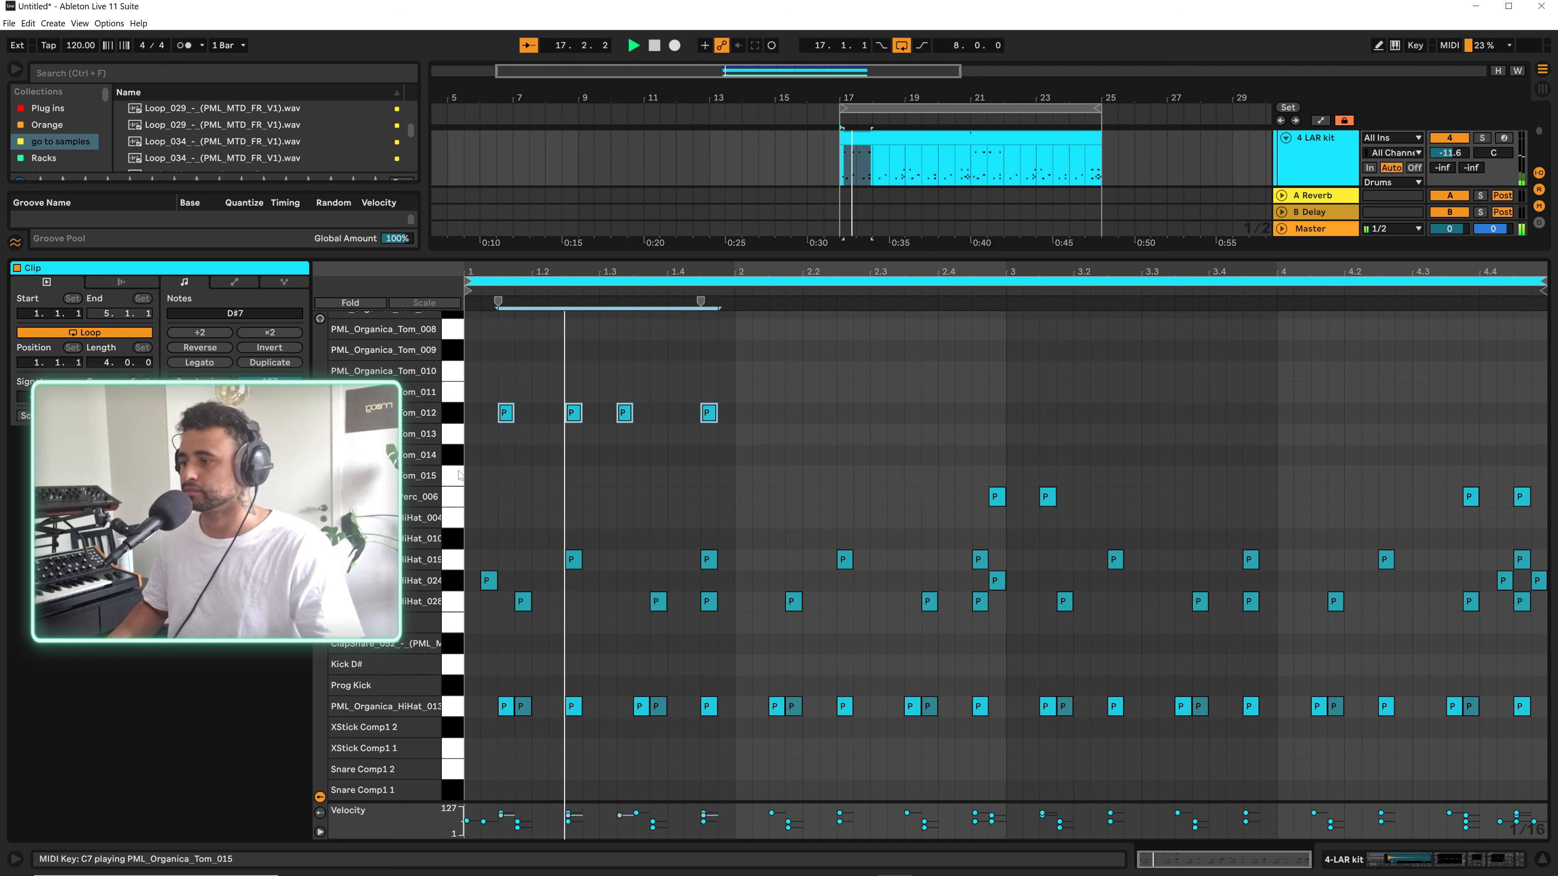
{"action": "key", "text": "Up"}
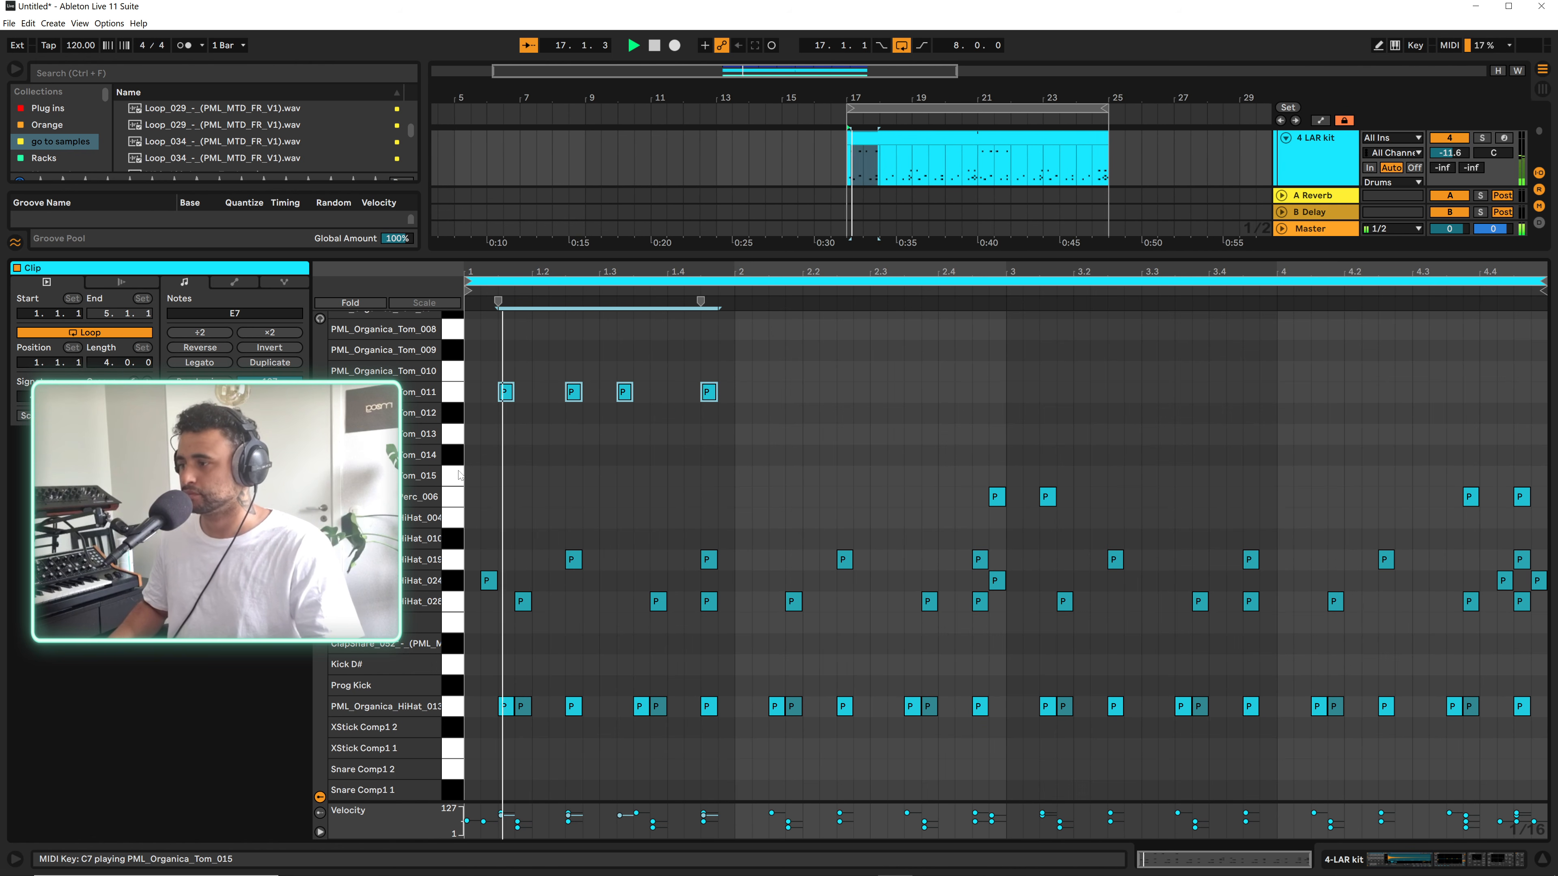
{"action": "key", "text": "Up"}
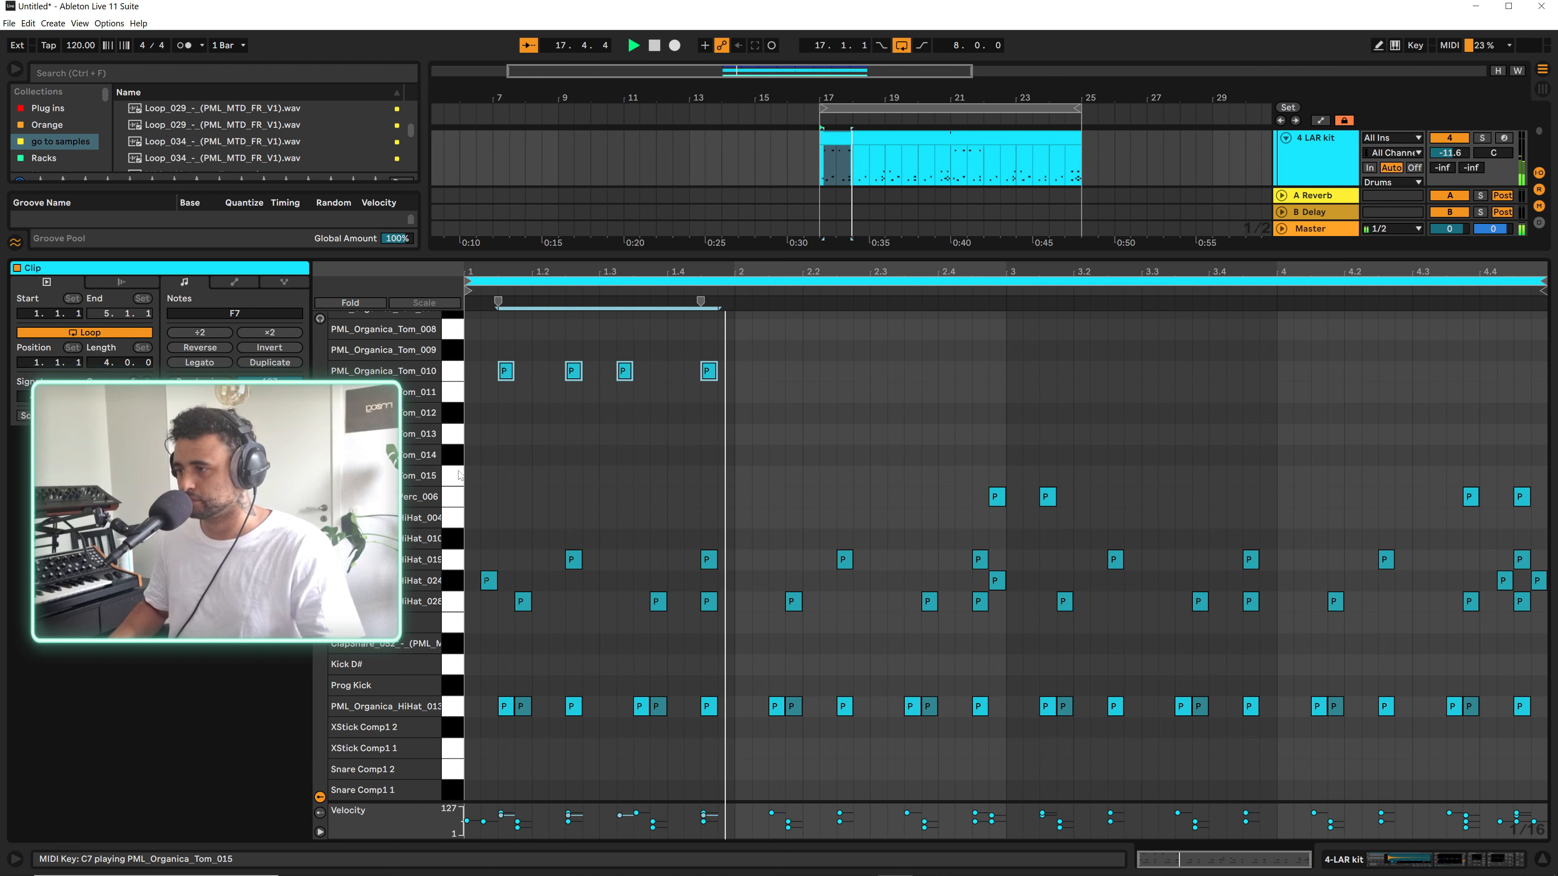
{"action": "key", "text": "Up"}
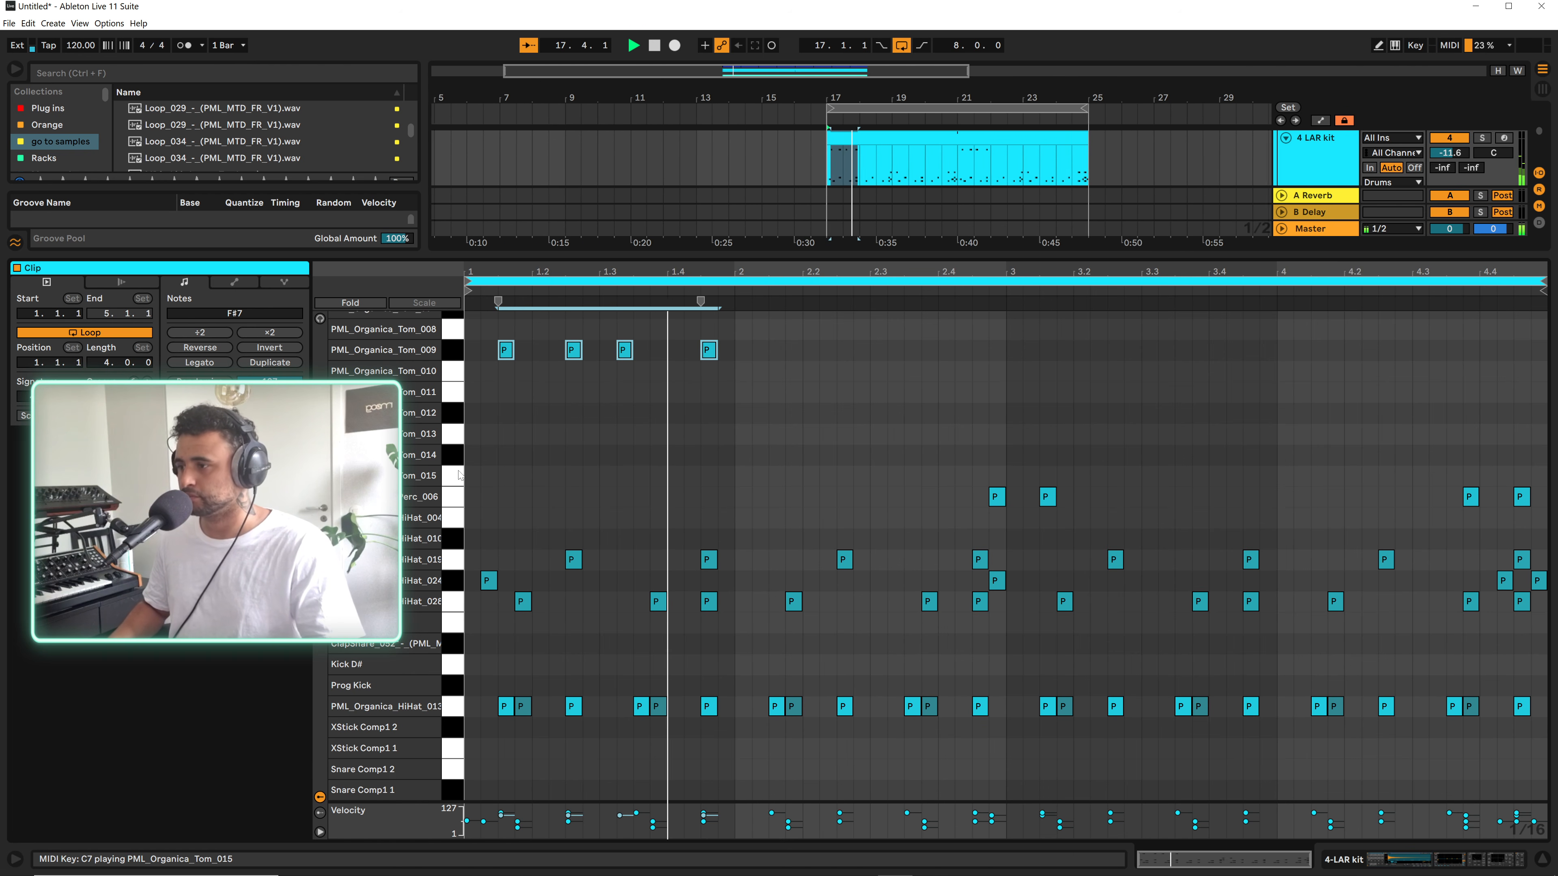
{"action": "key", "text": "Up"}
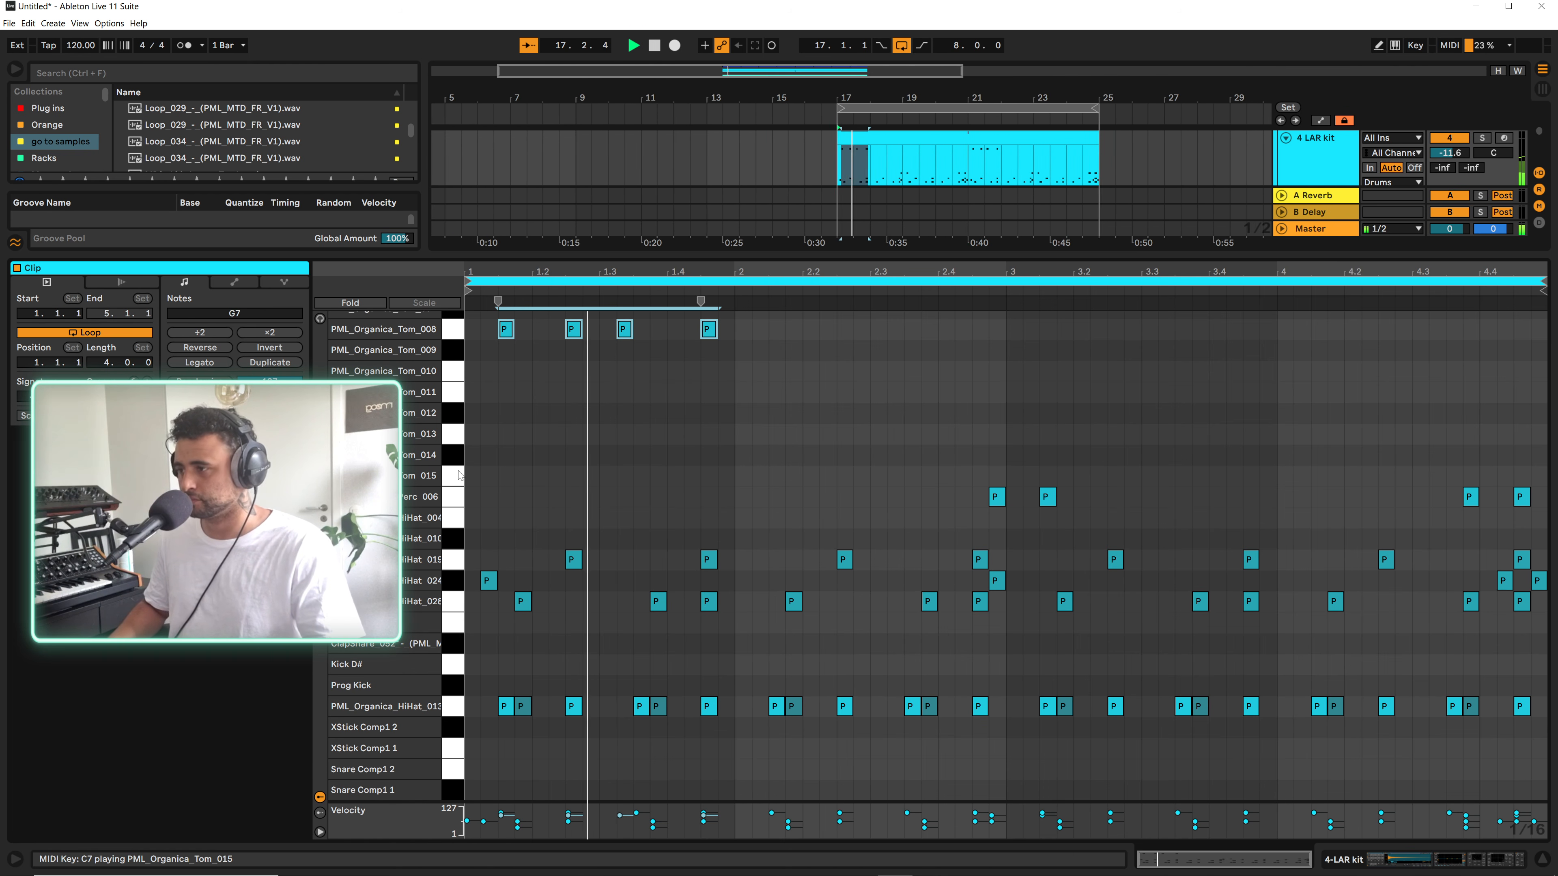
{"action": "key", "text": "Up"}
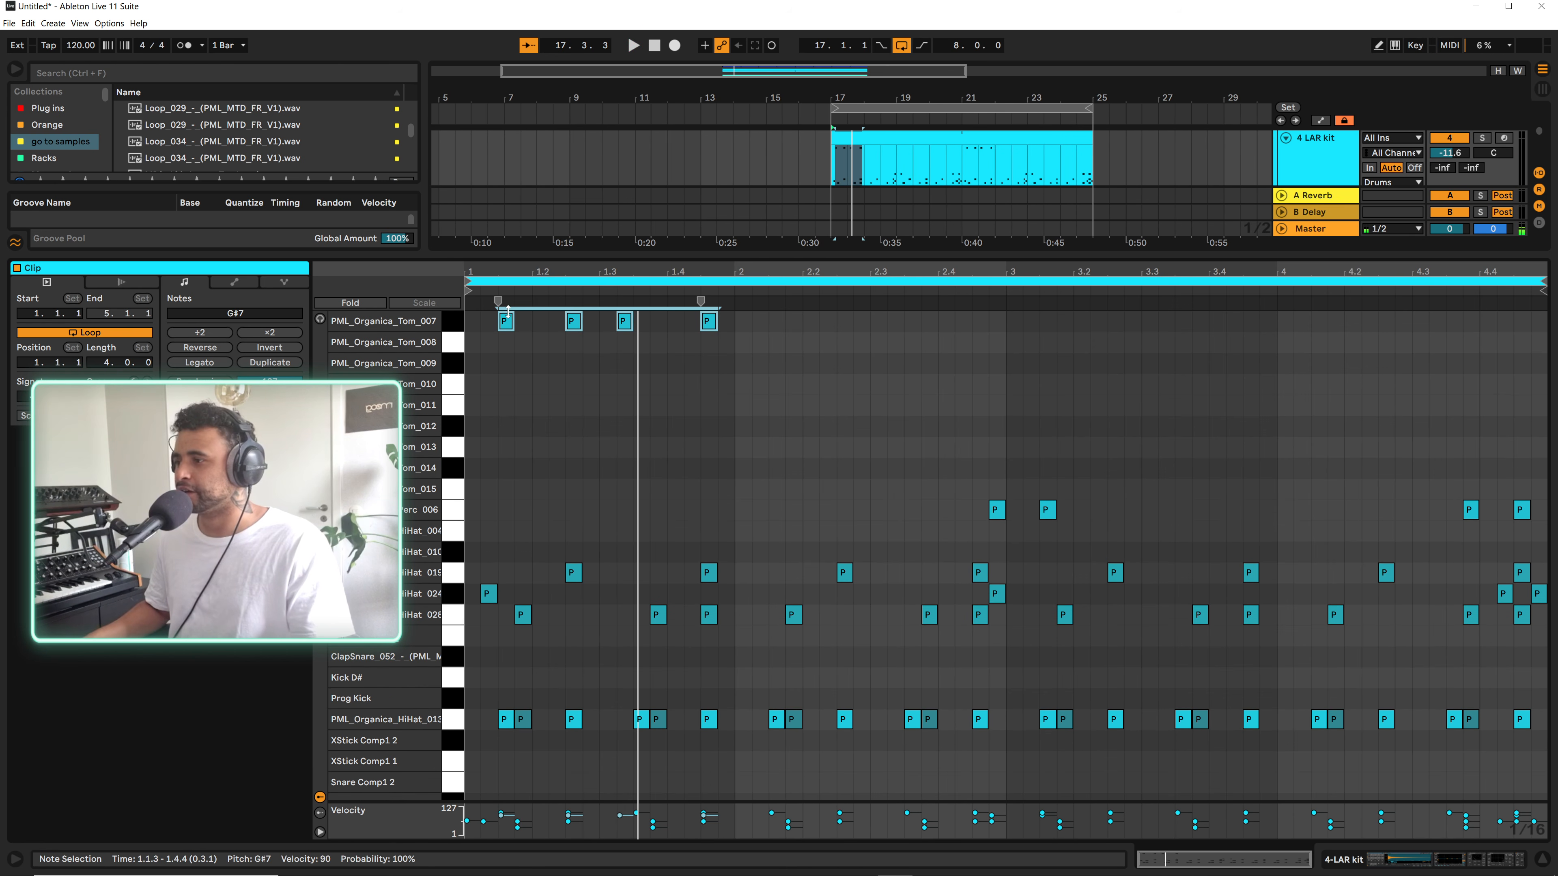
Select the 4 LAR kit clip in the arrangement and reopen its notes for editing
{"action": "left_click", "coordinate": [1475, 860]}
{"action": "scroll", "coordinate": [1459, 703], "scroll_direction": "right", "scroll_amount": 5}
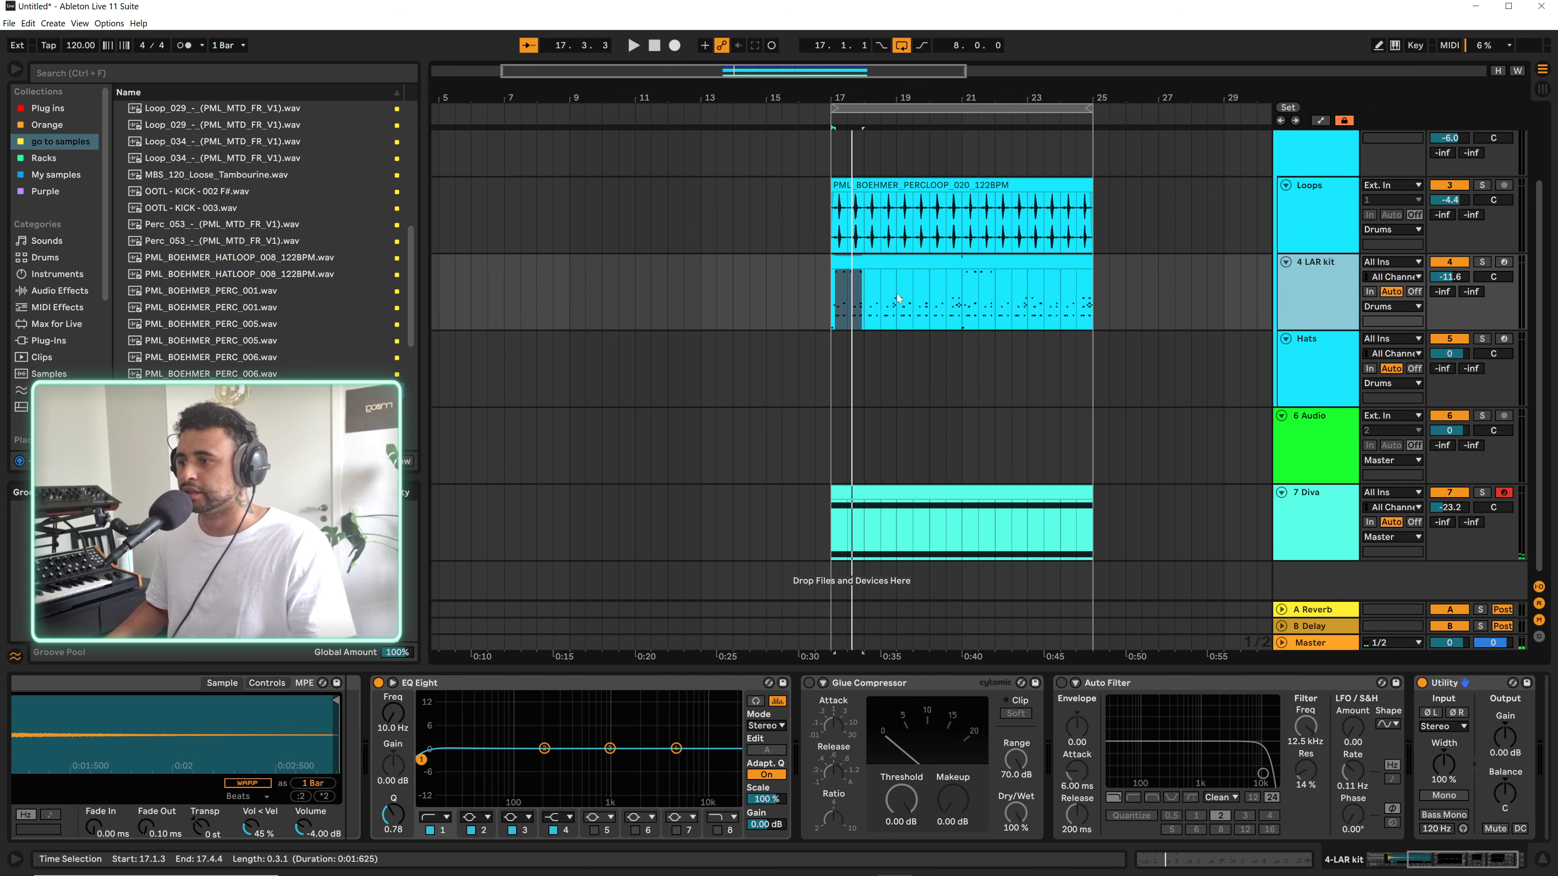
{"action": "left_click", "coordinate": [897, 261]}
{"action": "double_click", "coordinate": [890, 266]}
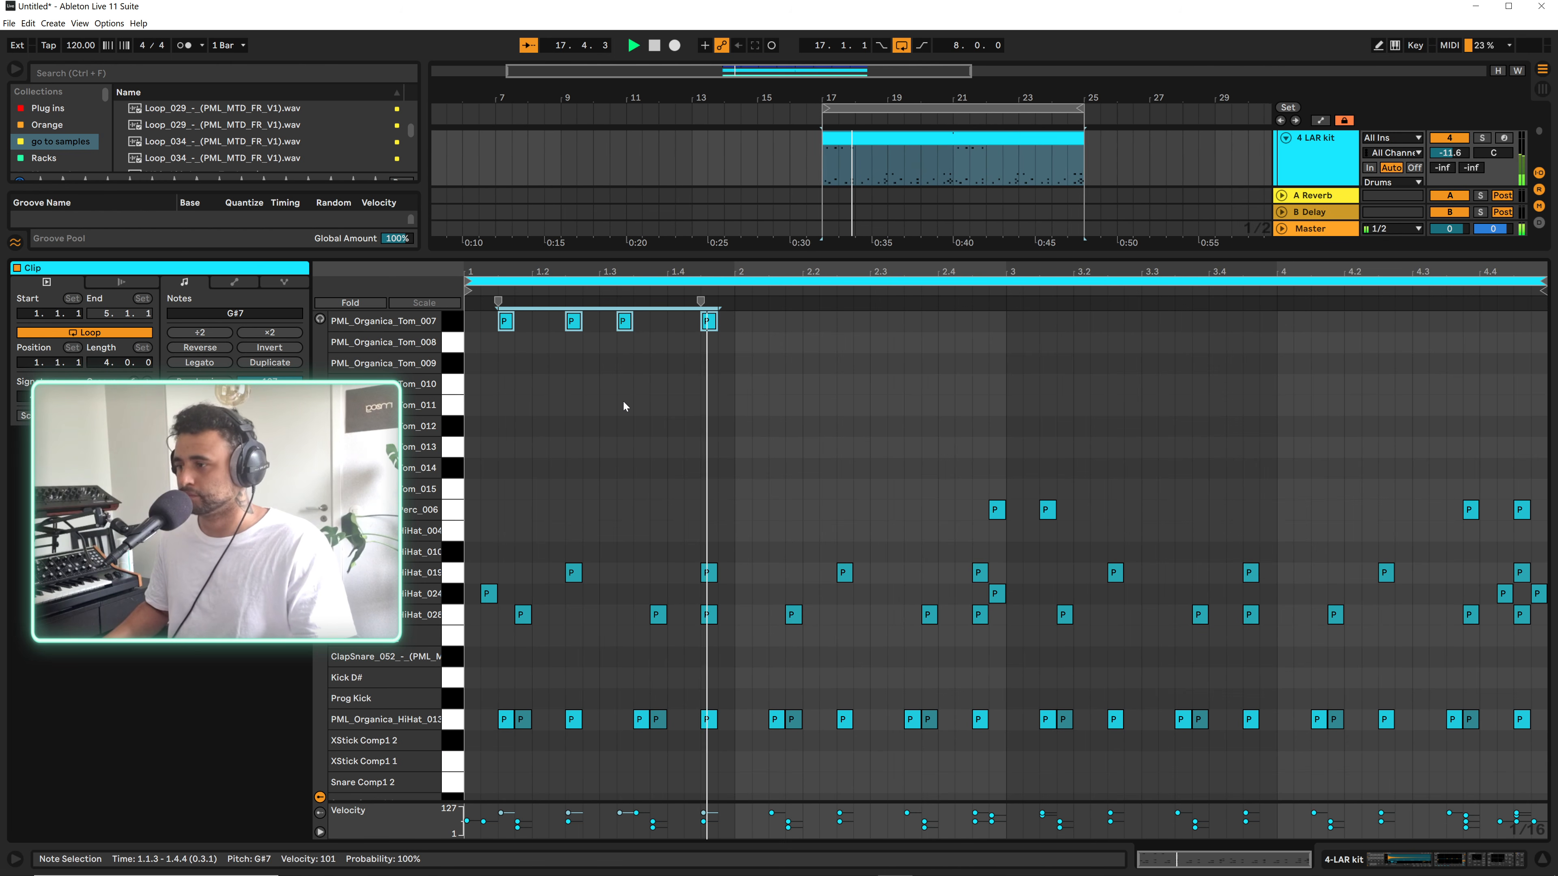
Audition the four-note tom pattern on the higher rows, from Tom_006 up to Tom_001, in playback
{"action": "scroll", "coordinate": [571, 402], "scroll_direction": "up", "scroll_amount": 3}
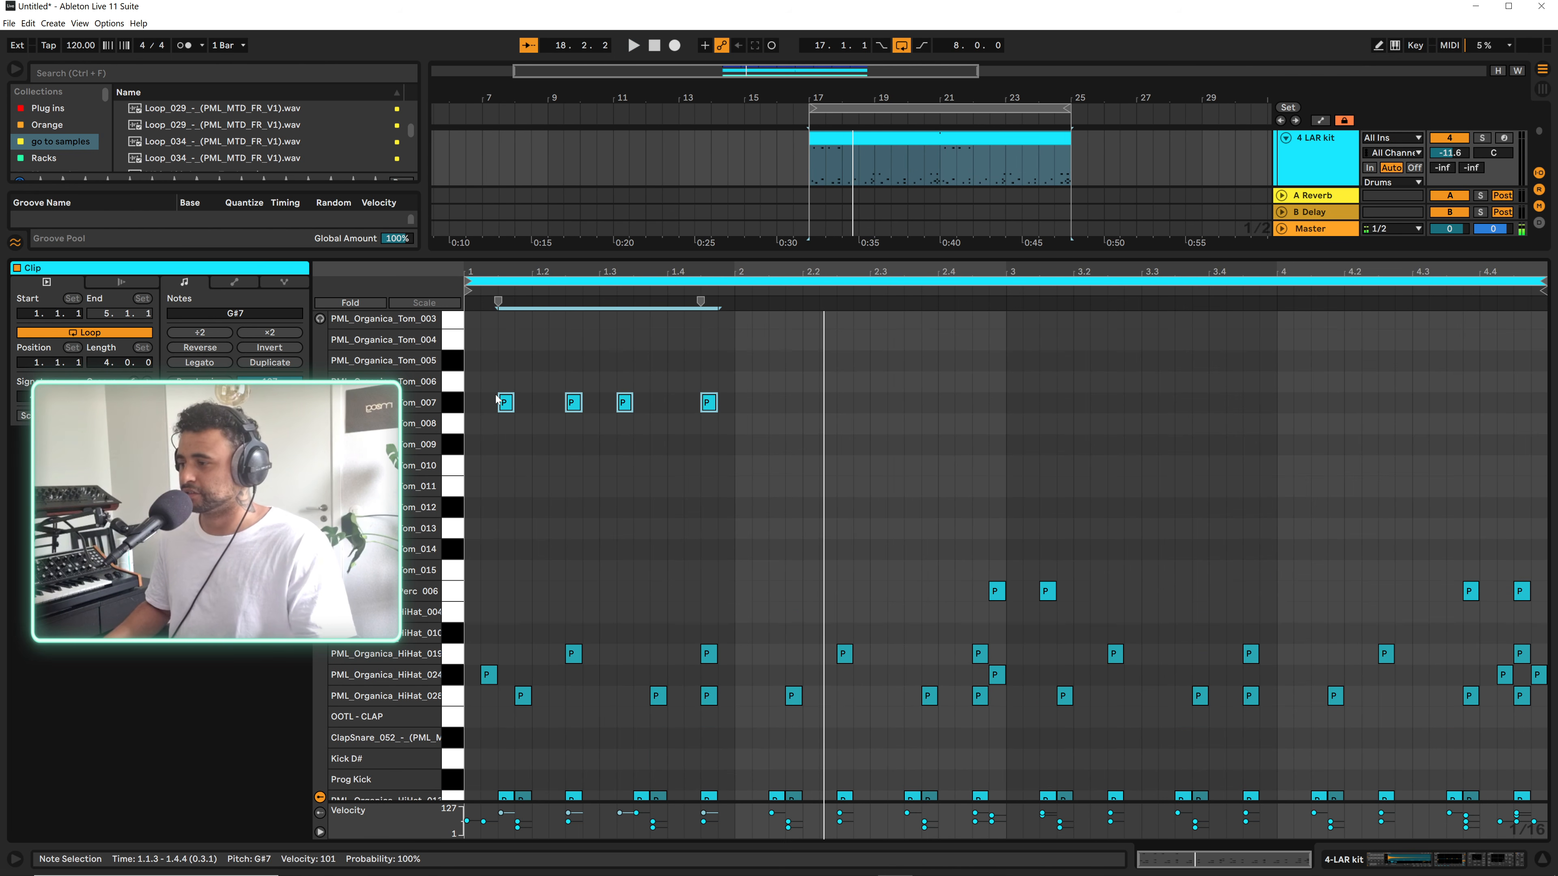
{"action": "key", "text": "Up"}
{"action": "key", "text": "space"}
{"action": "key", "text": "Up"}
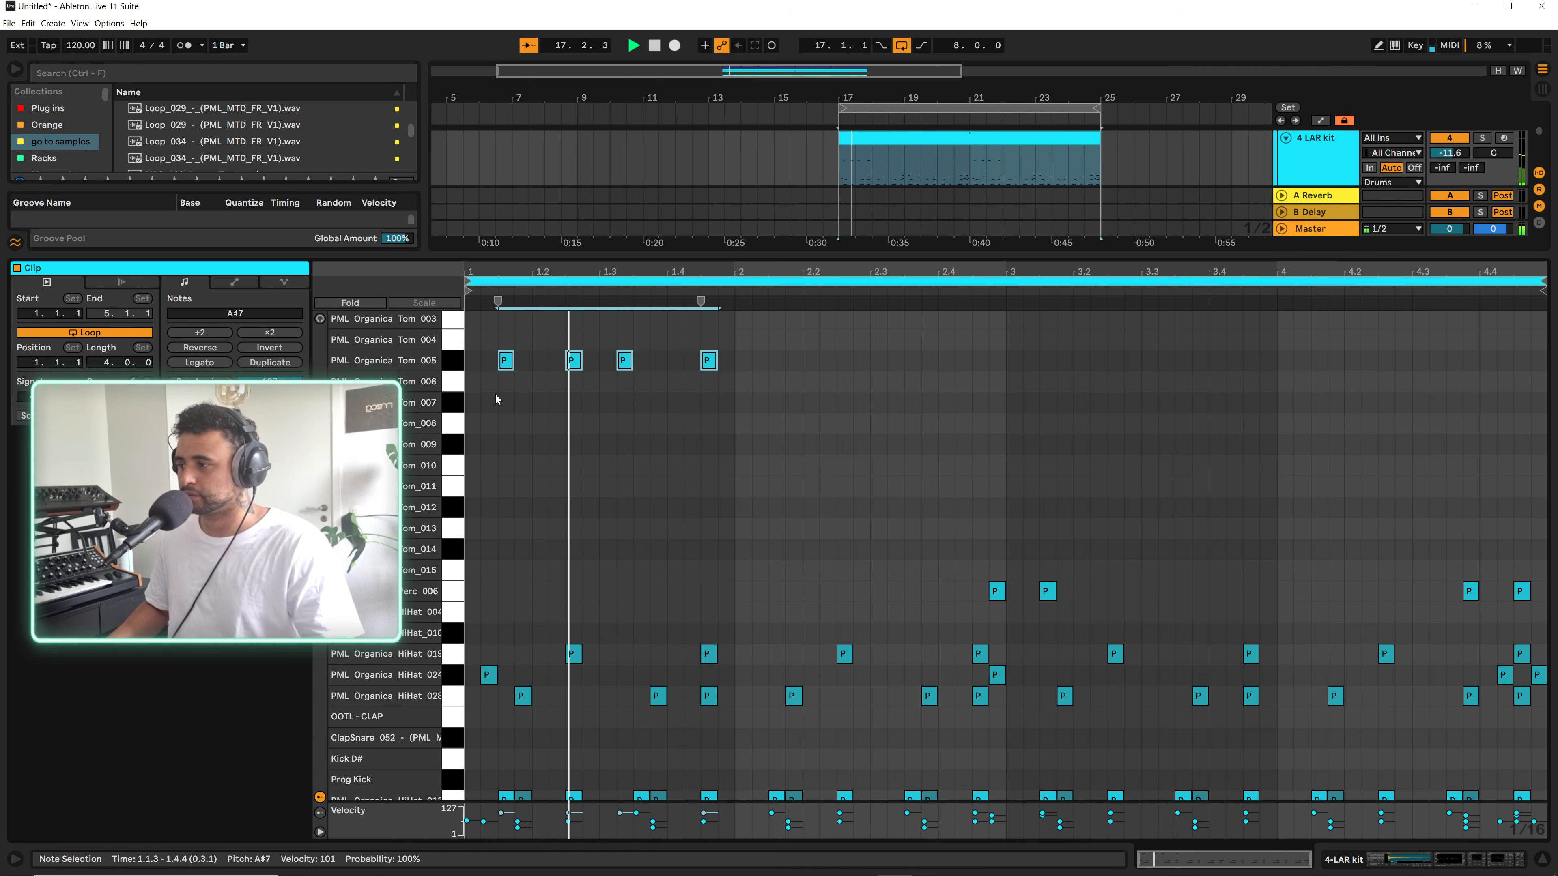
{"action": "key", "text": "Up"}
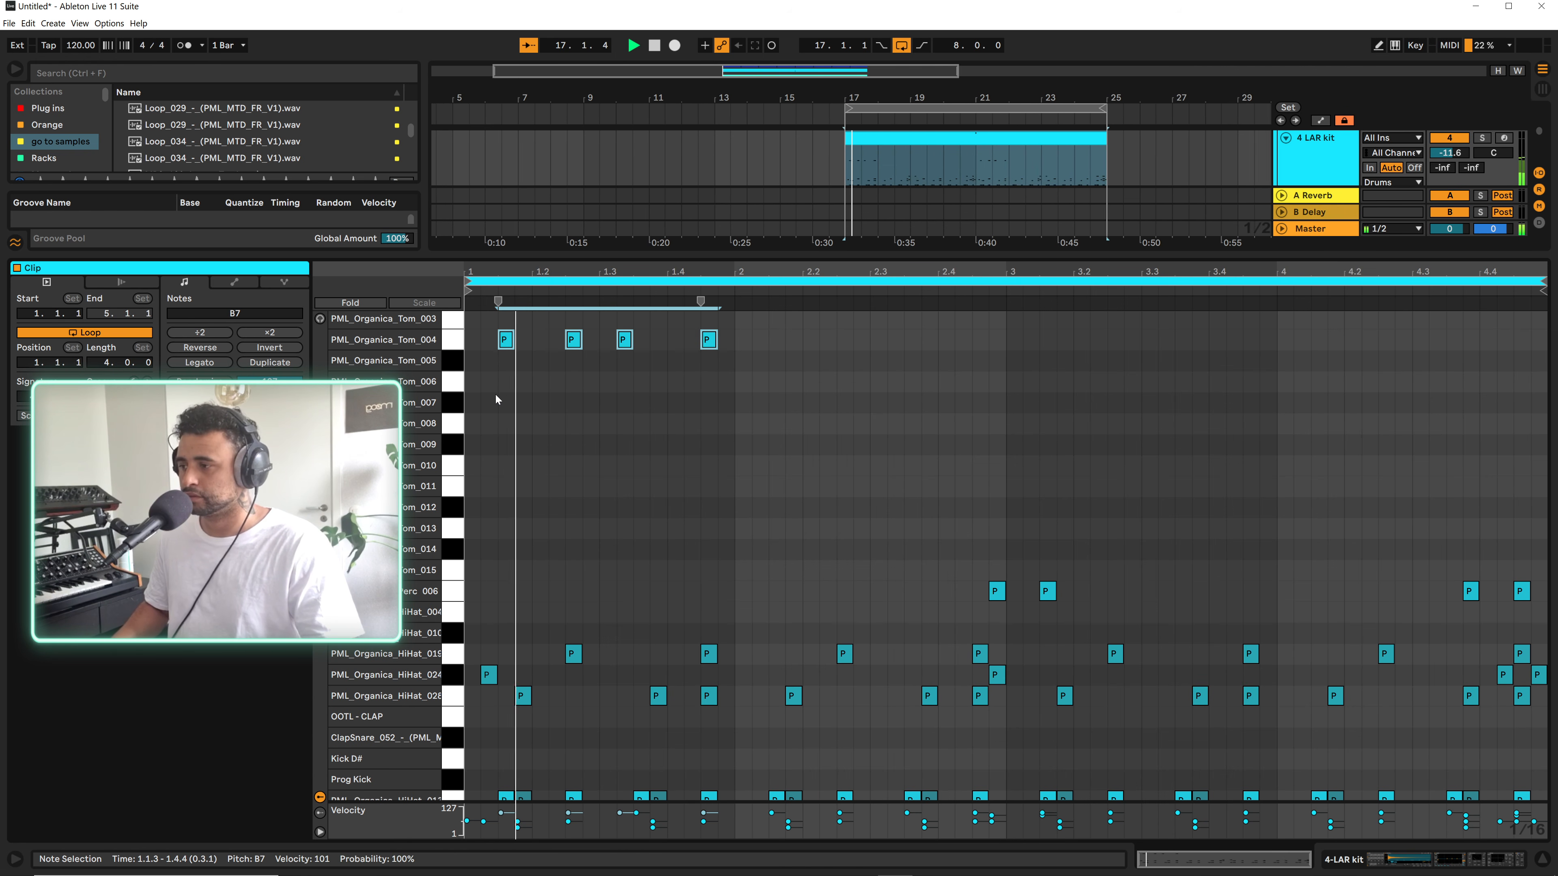
{"action": "key", "text": "Up"}
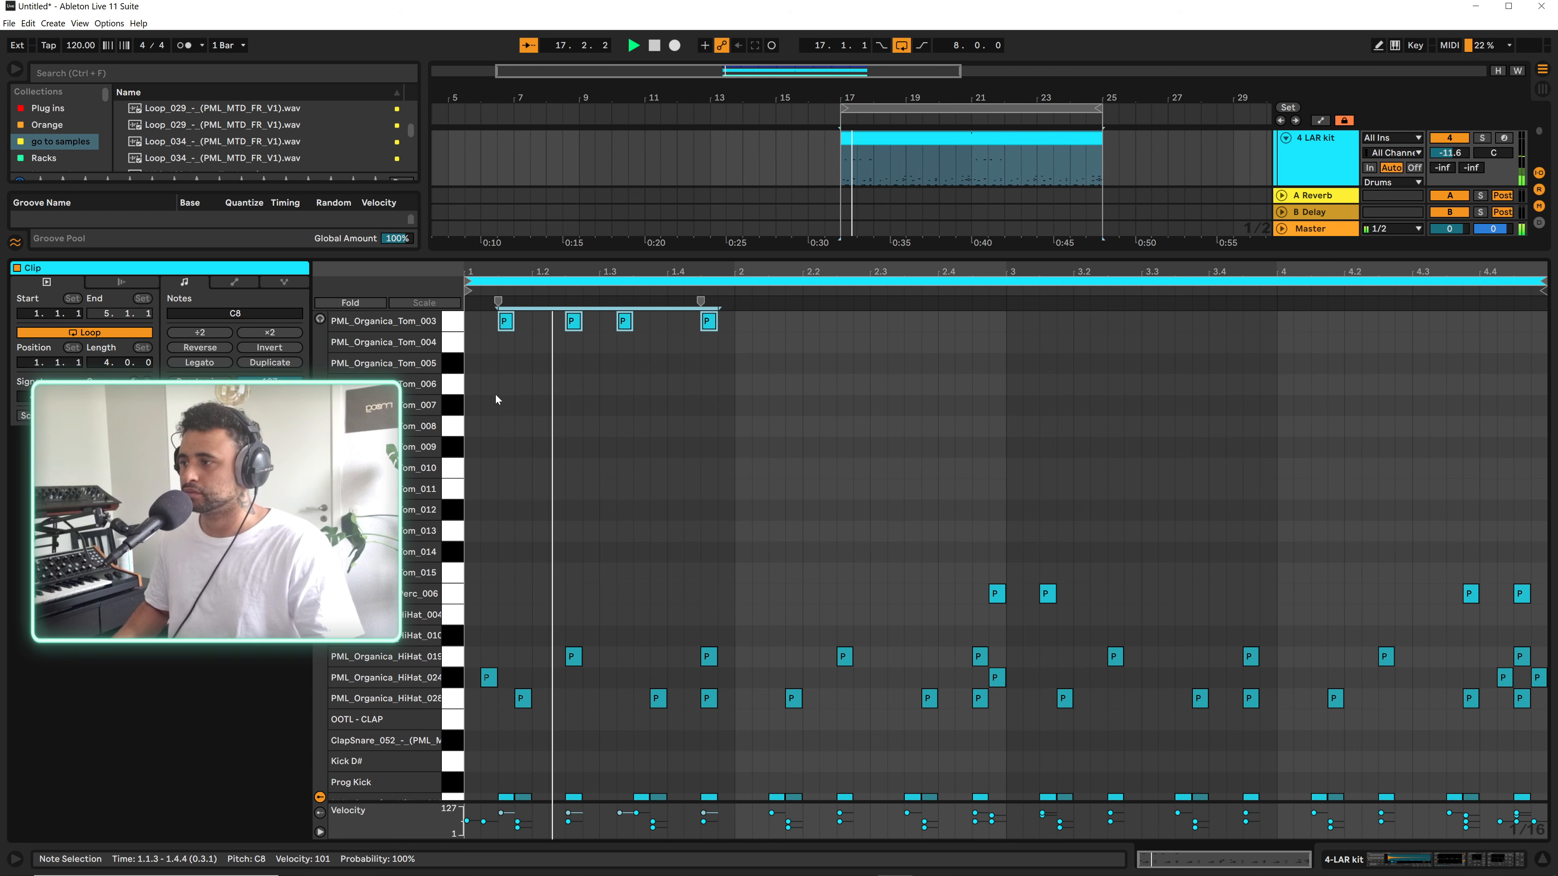
{"action": "key", "text": "Up"}
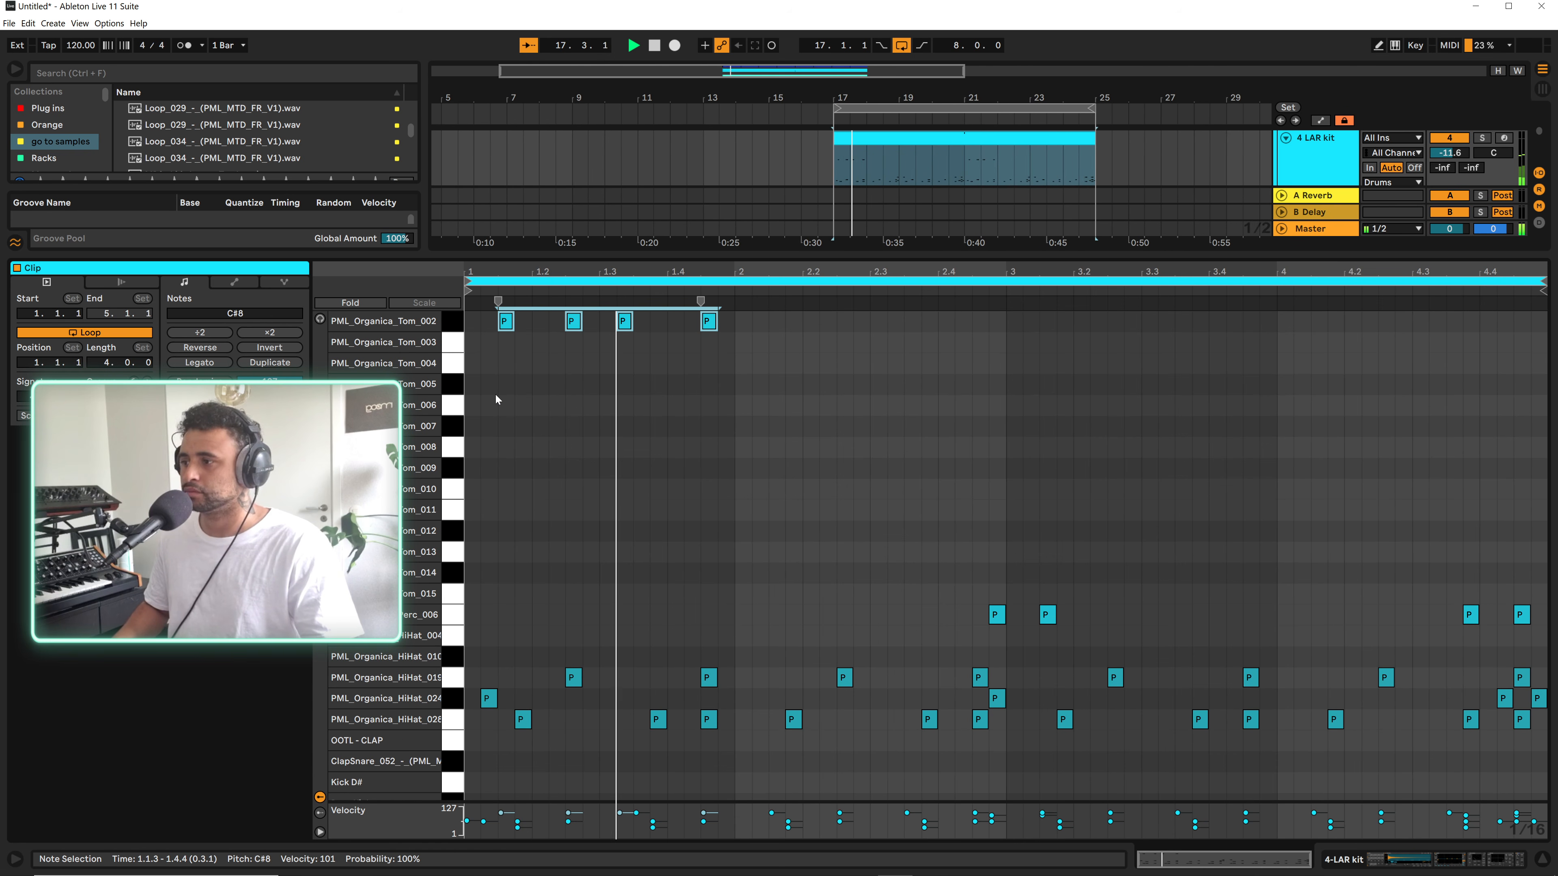
{"action": "key", "text": "Up"}
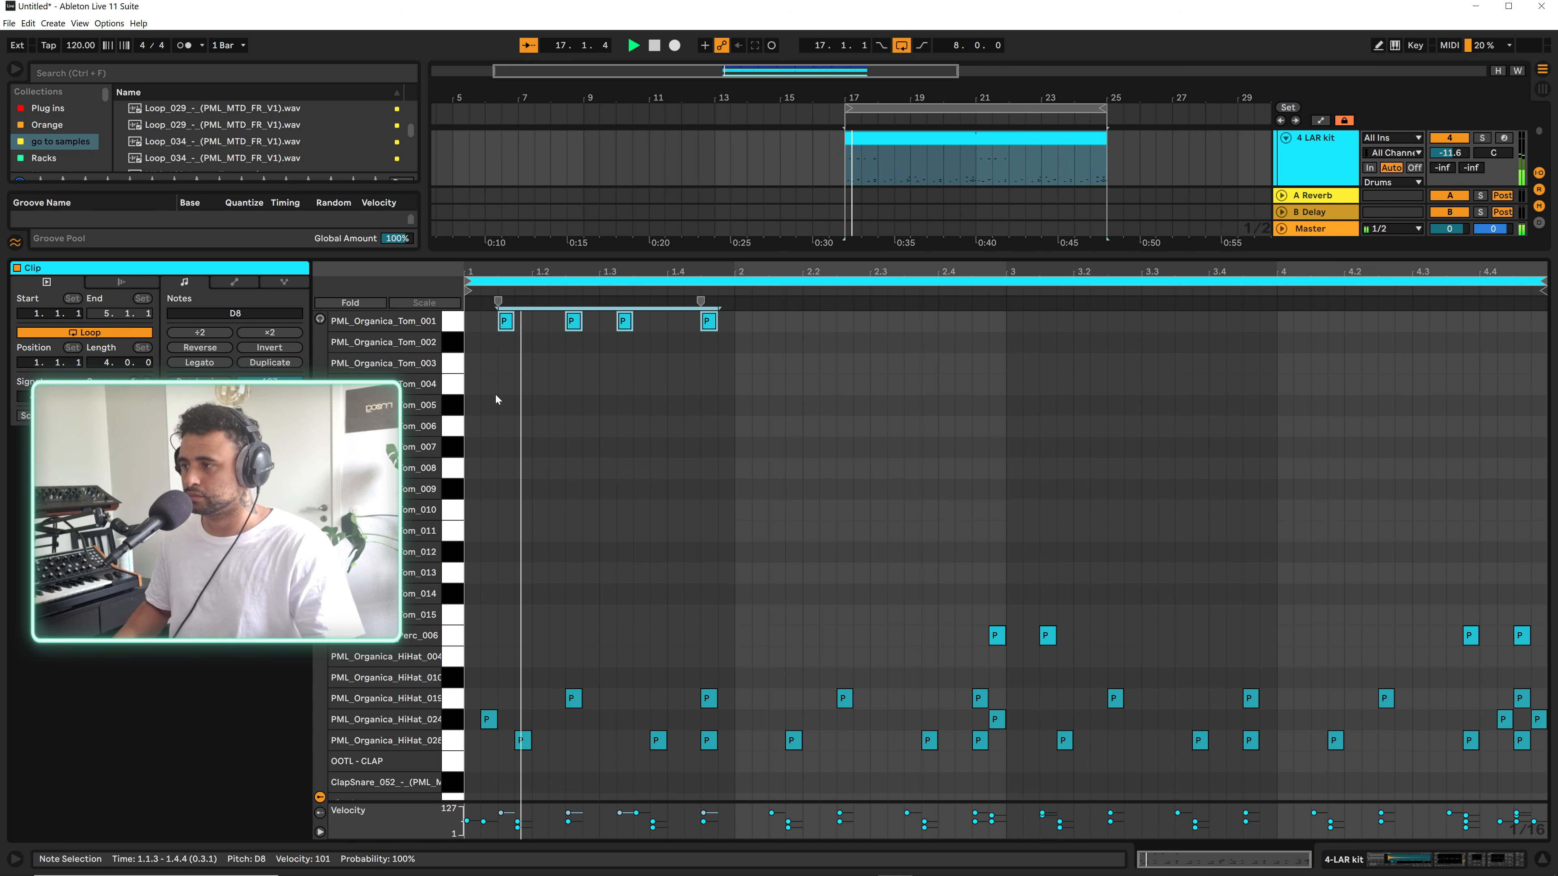
Move the four-note tom pattern back down, comparing Tom_007, Tom_008 and Tom_010 by ear, and settle it on Tom_009
{"action": "key", "text": "Down"}
{"action": "key", "text": "Down"}
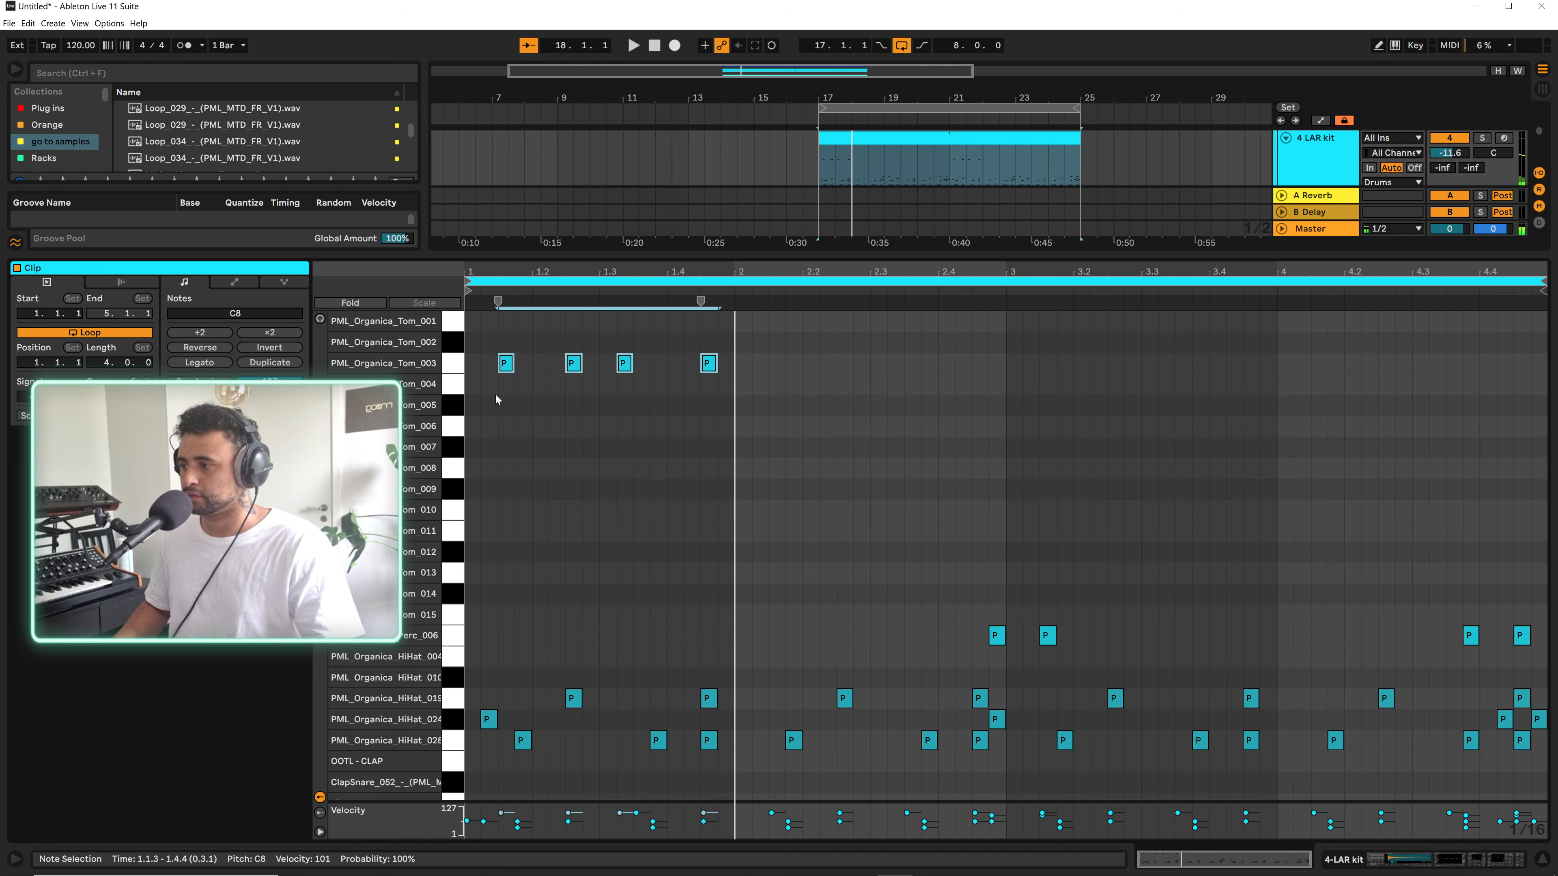
{"action": "key", "text": "Down"}
{"action": "key", "text": "Down"}
{"action": "key", "text": "Down"}
{"action": "key", "text": "Down"}
{"action": "key", "text": "space"}
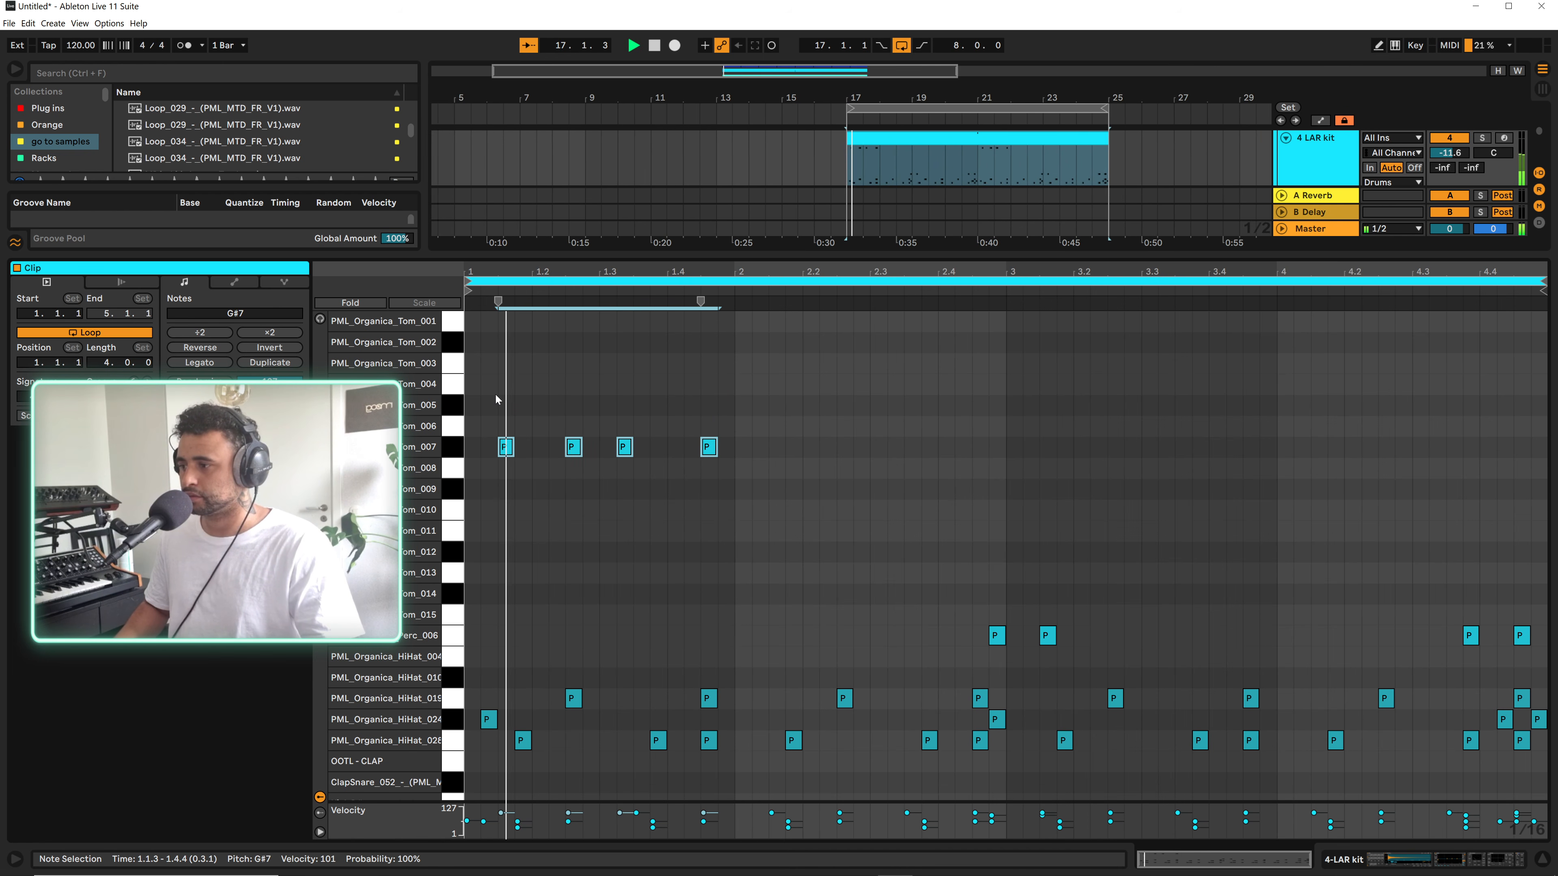
{"action": "key", "text": "Down"}
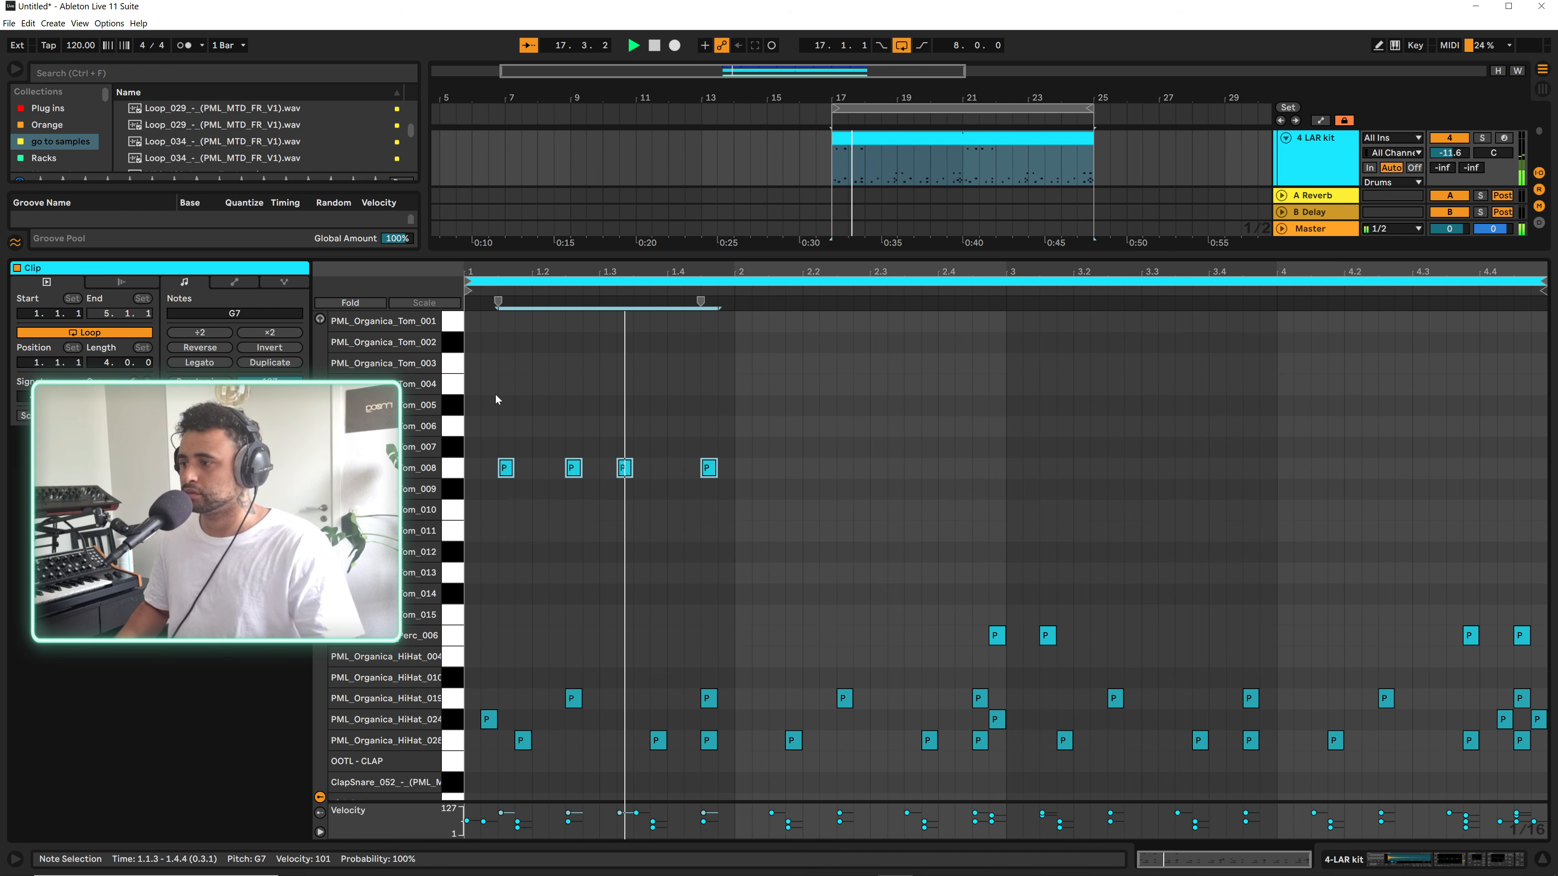
{"action": "key", "text": "Down"}
{"action": "key", "text": "Down"}
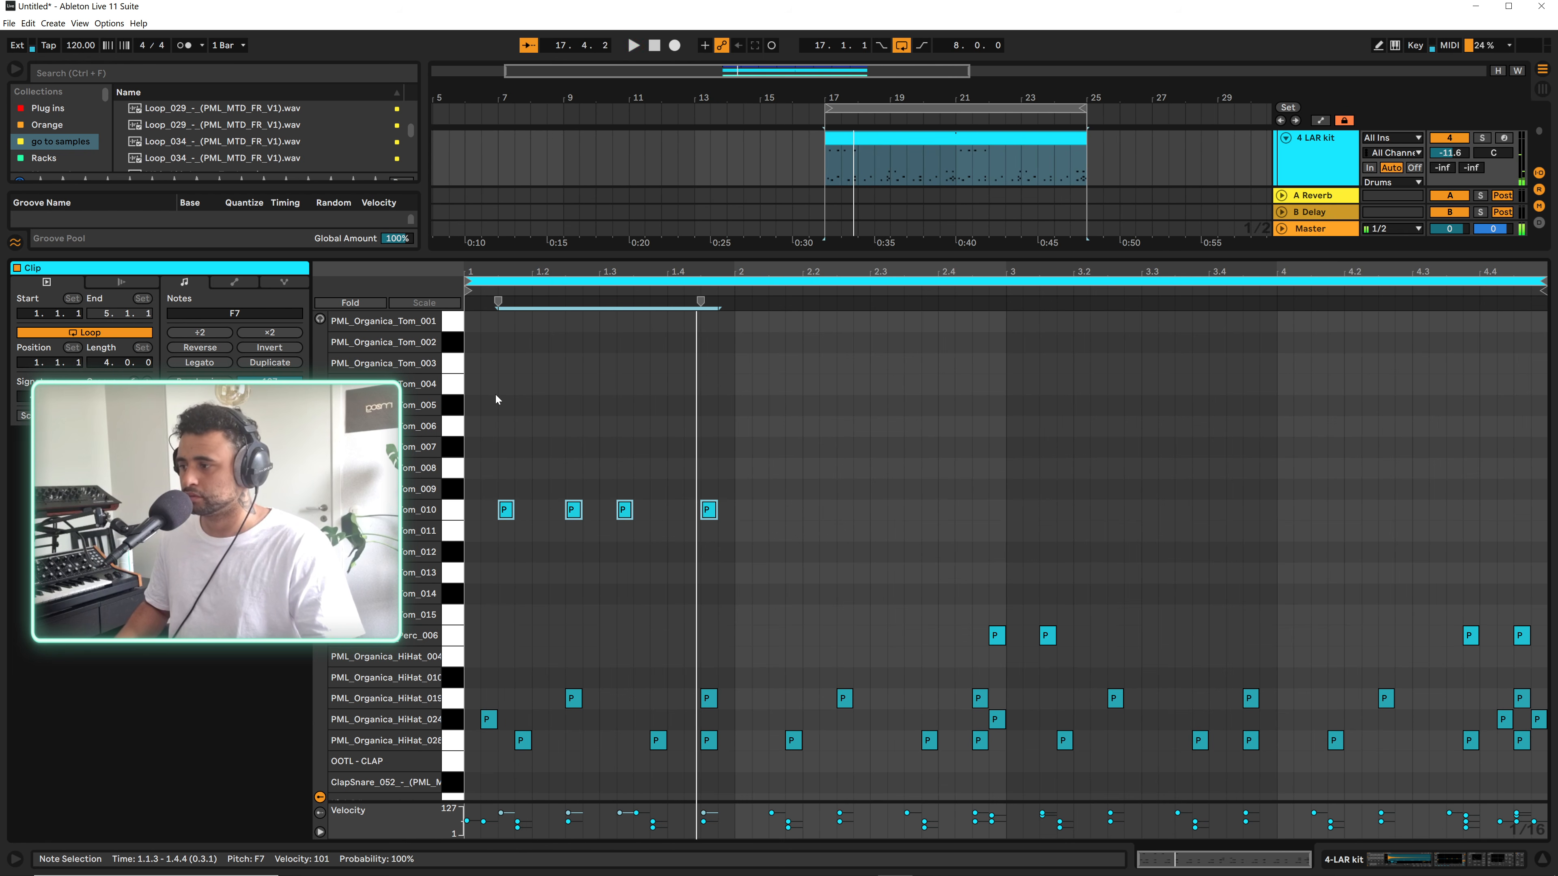
{"action": "key", "text": "Up"}
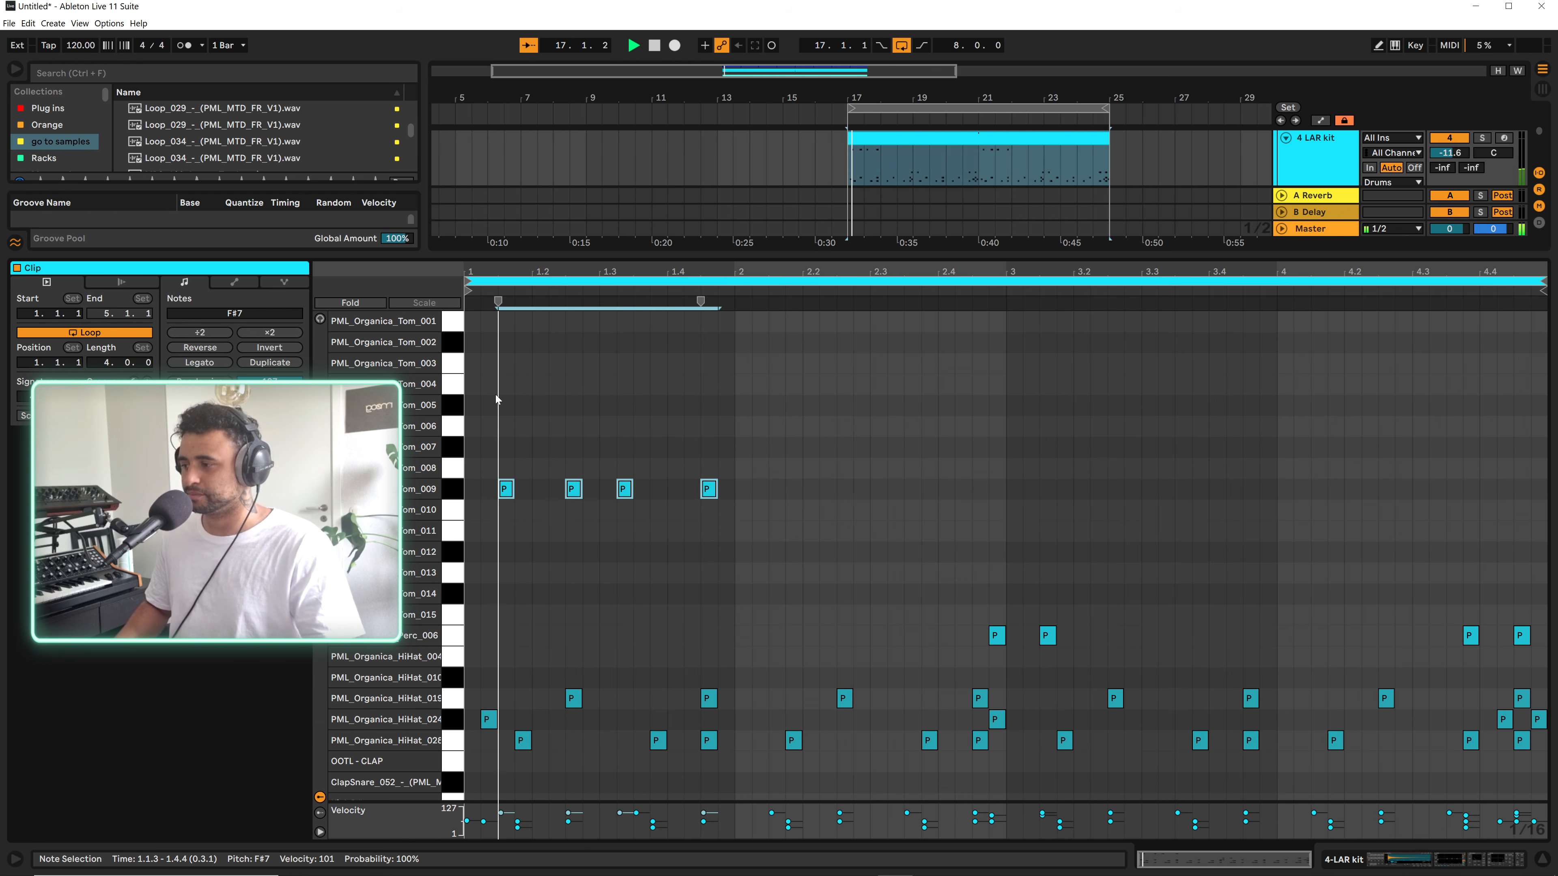
{"action": "key", "text": "space"}
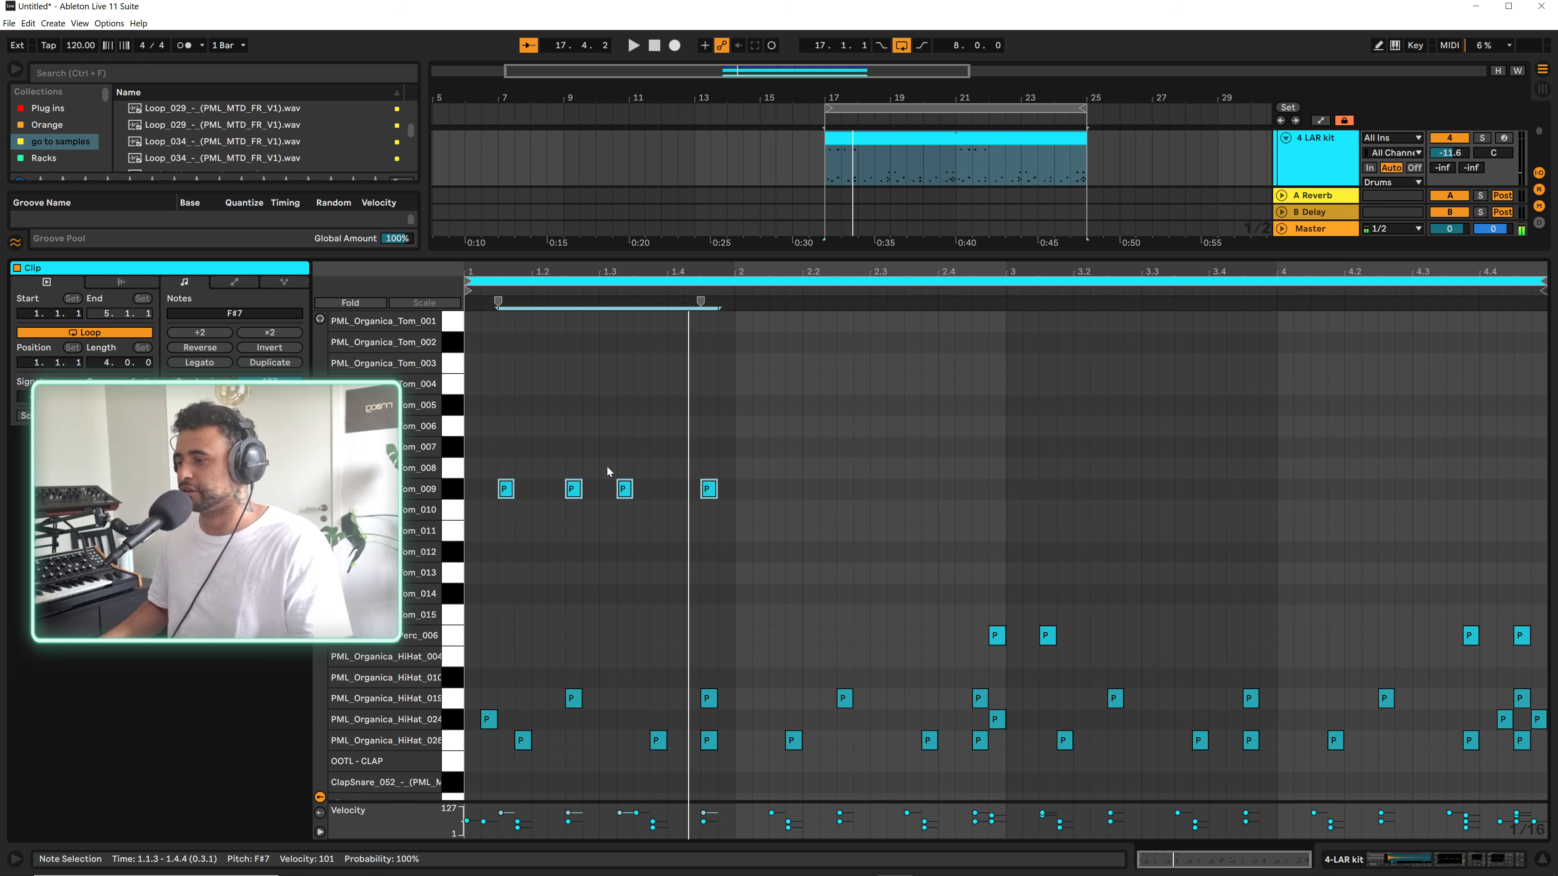
Select the full first bar of the Tom_009 row, duplicate it across bars 2, 3 and 4, and play the loop
{"action": "left_click", "coordinate": [667, 496]}
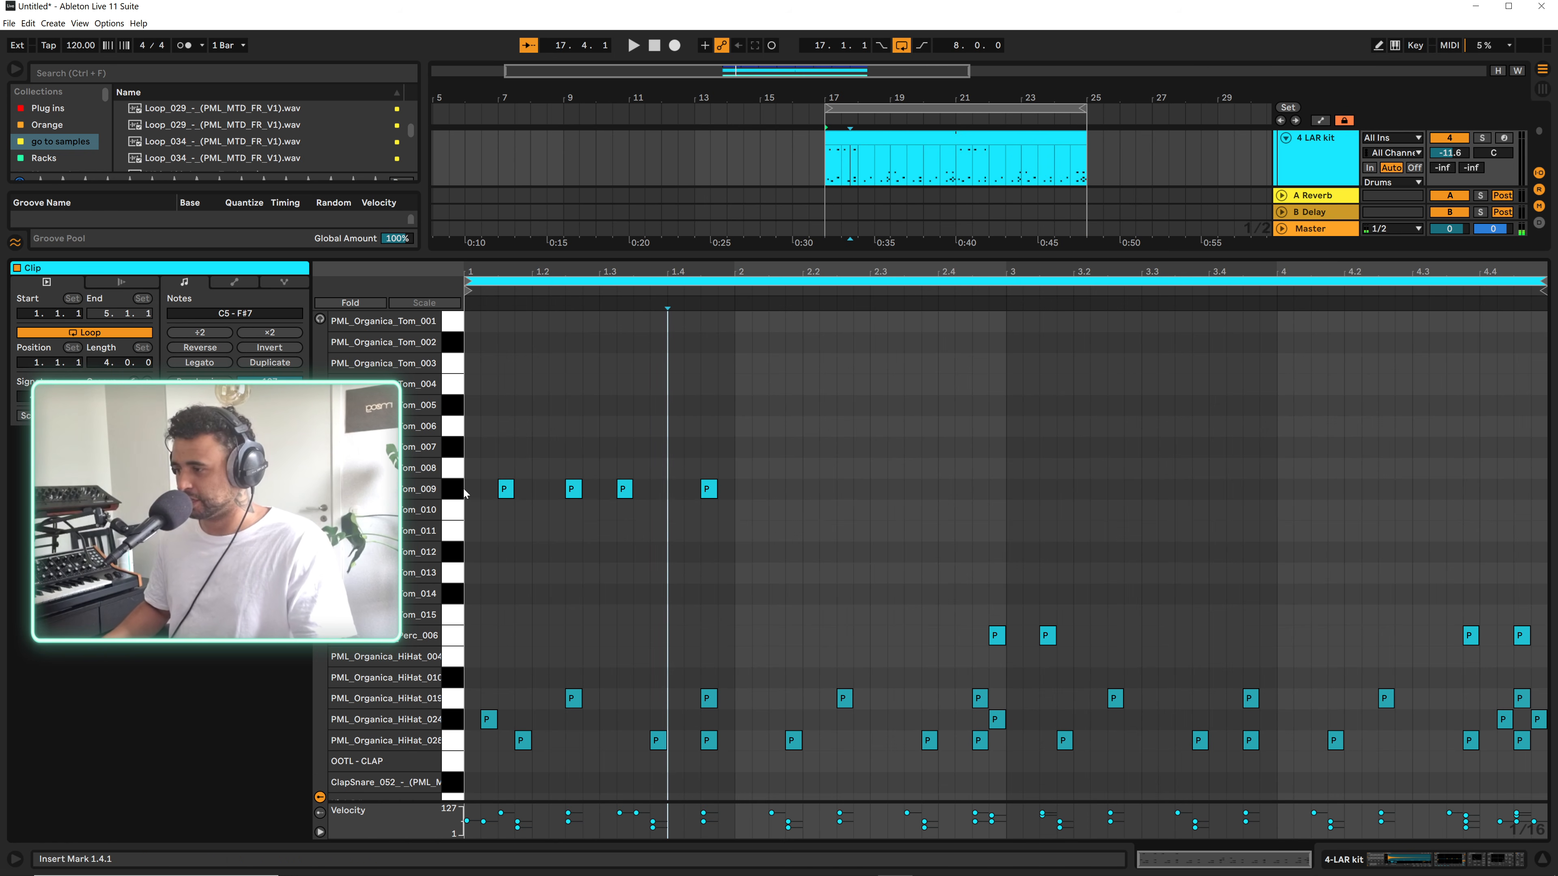
{"action": "left_click_drag", "start_coordinate": [470, 493], "coordinate": [727, 495]}
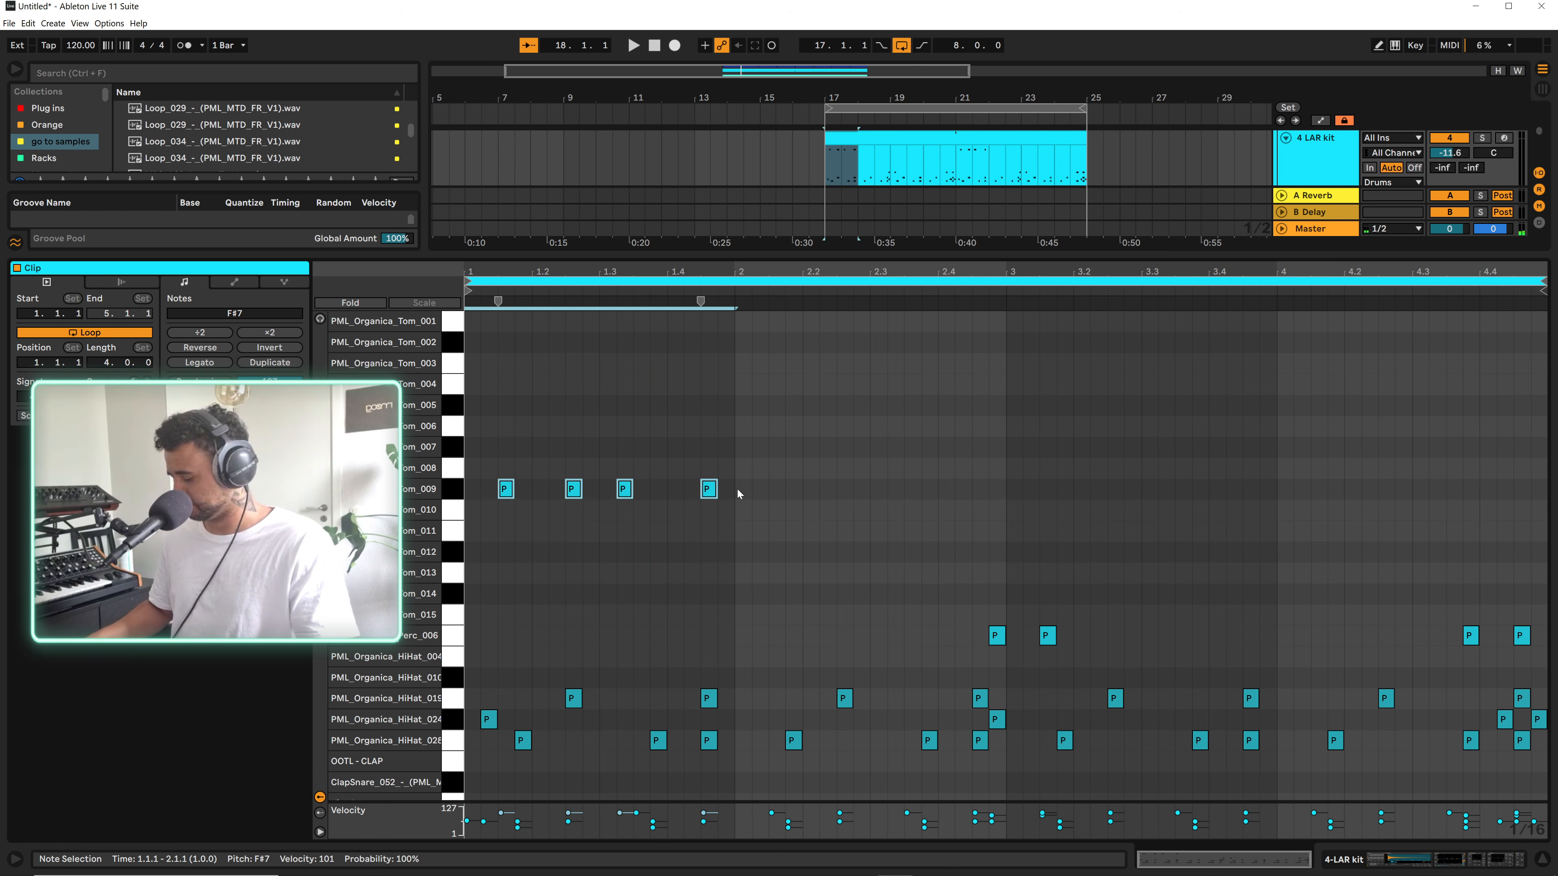
{"action": "key", "text": "ctrl+d"}
{"action": "key", "text": "ctrl+d"}
{"action": "key", "text": "ctrl+d"}
{"action": "key", "text": "space"}
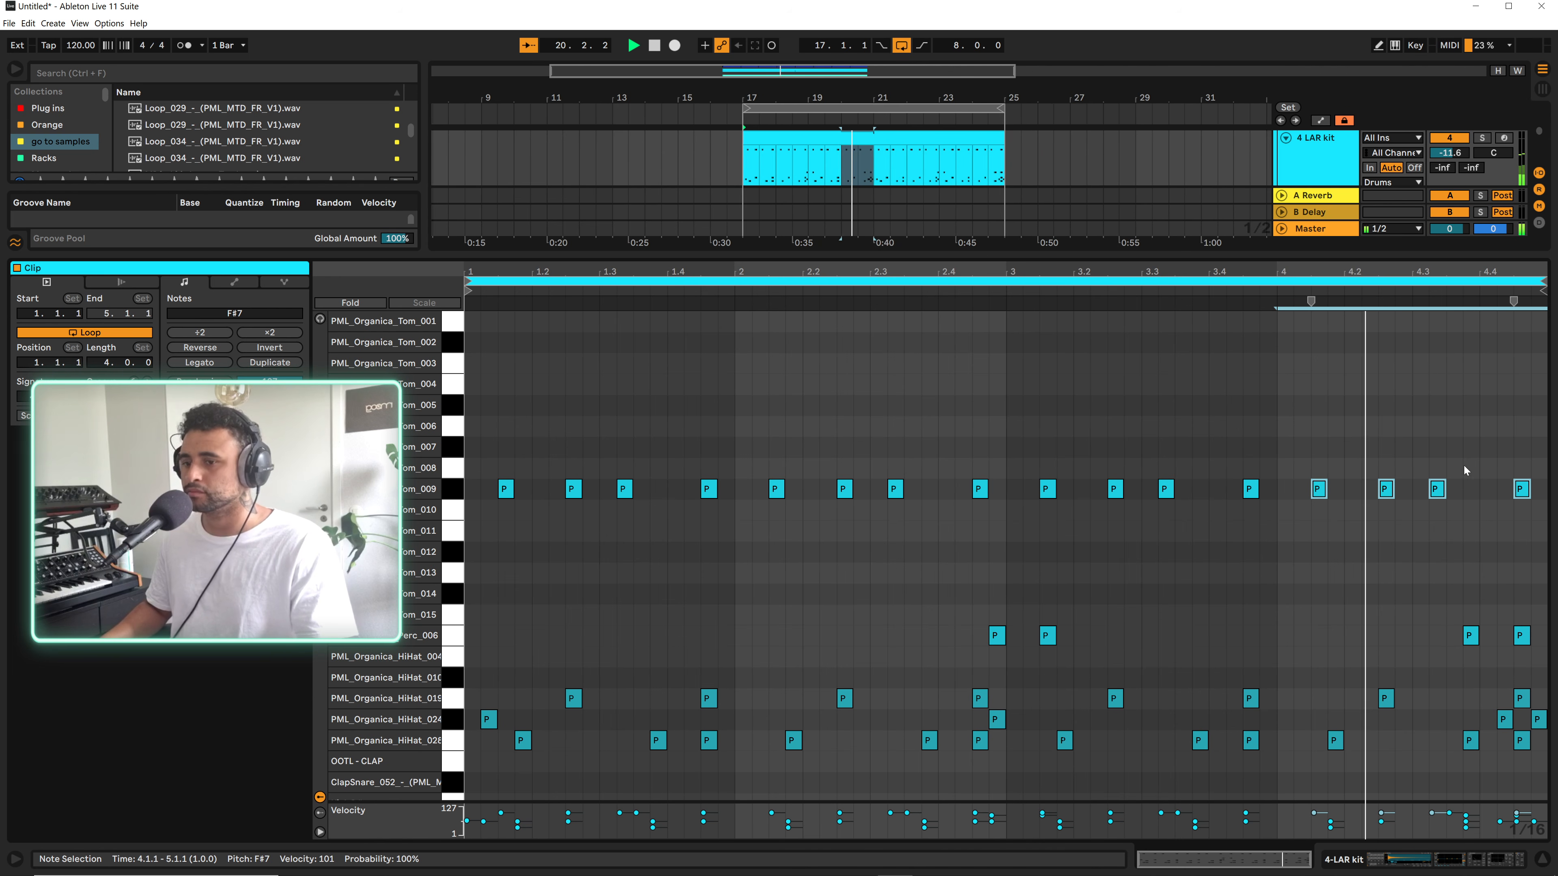
Add a Tom_009 note at 4.4.2 and randomize the velocities of all Tom_009 notes, listening to the loop
{"action": "double_click", "coordinate": [1505, 489]}
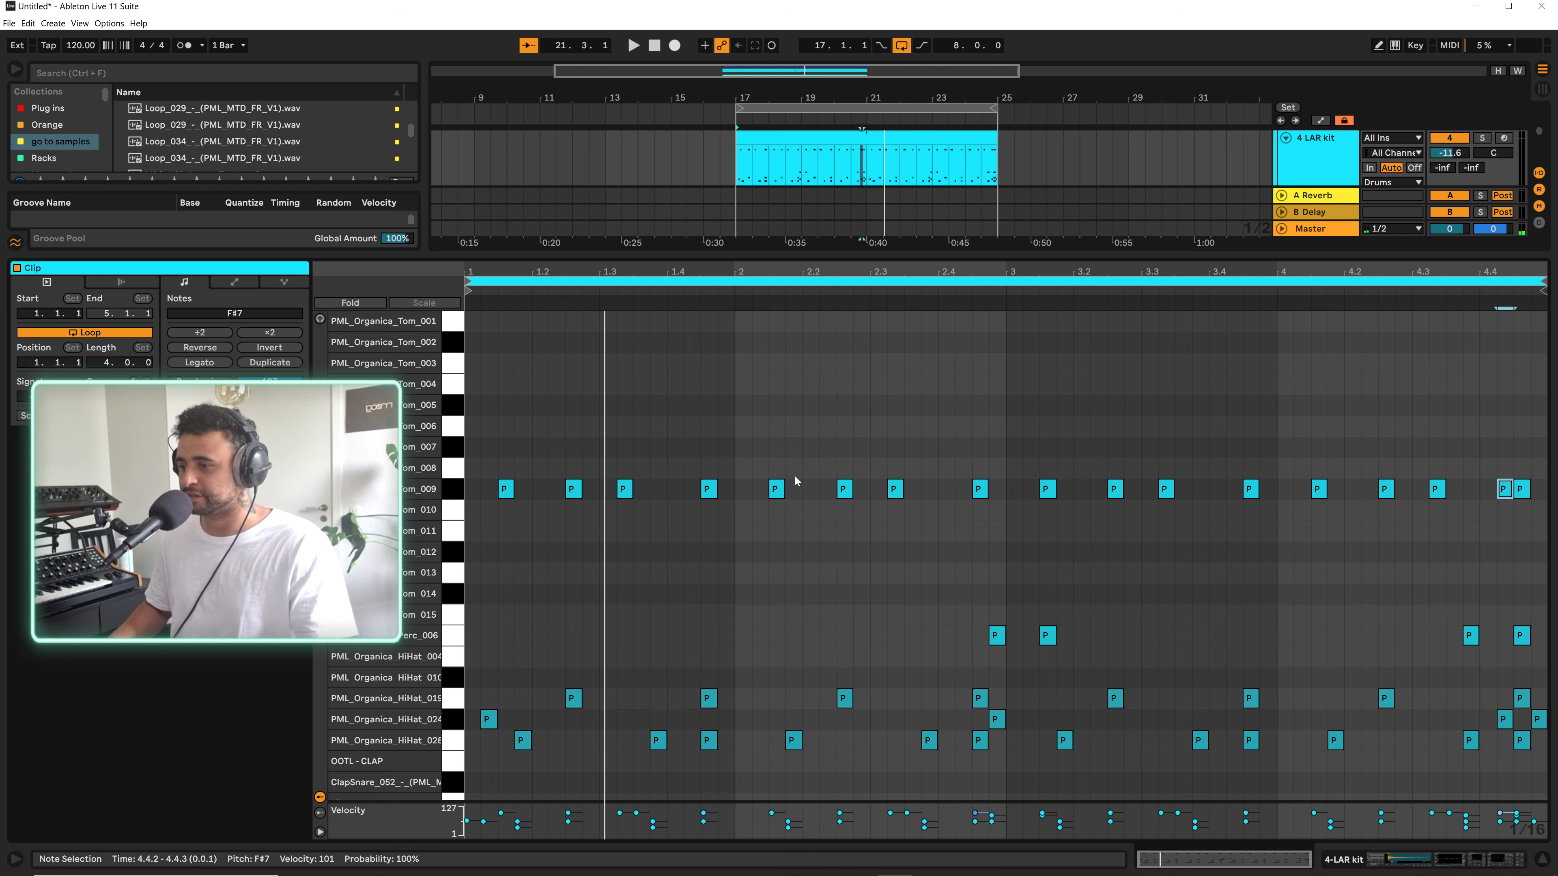
{"action": "left_click", "coordinate": [455, 497]}
{"action": "left_click_drag", "start_coordinate": [270, 381], "coordinate": [270, 389]}
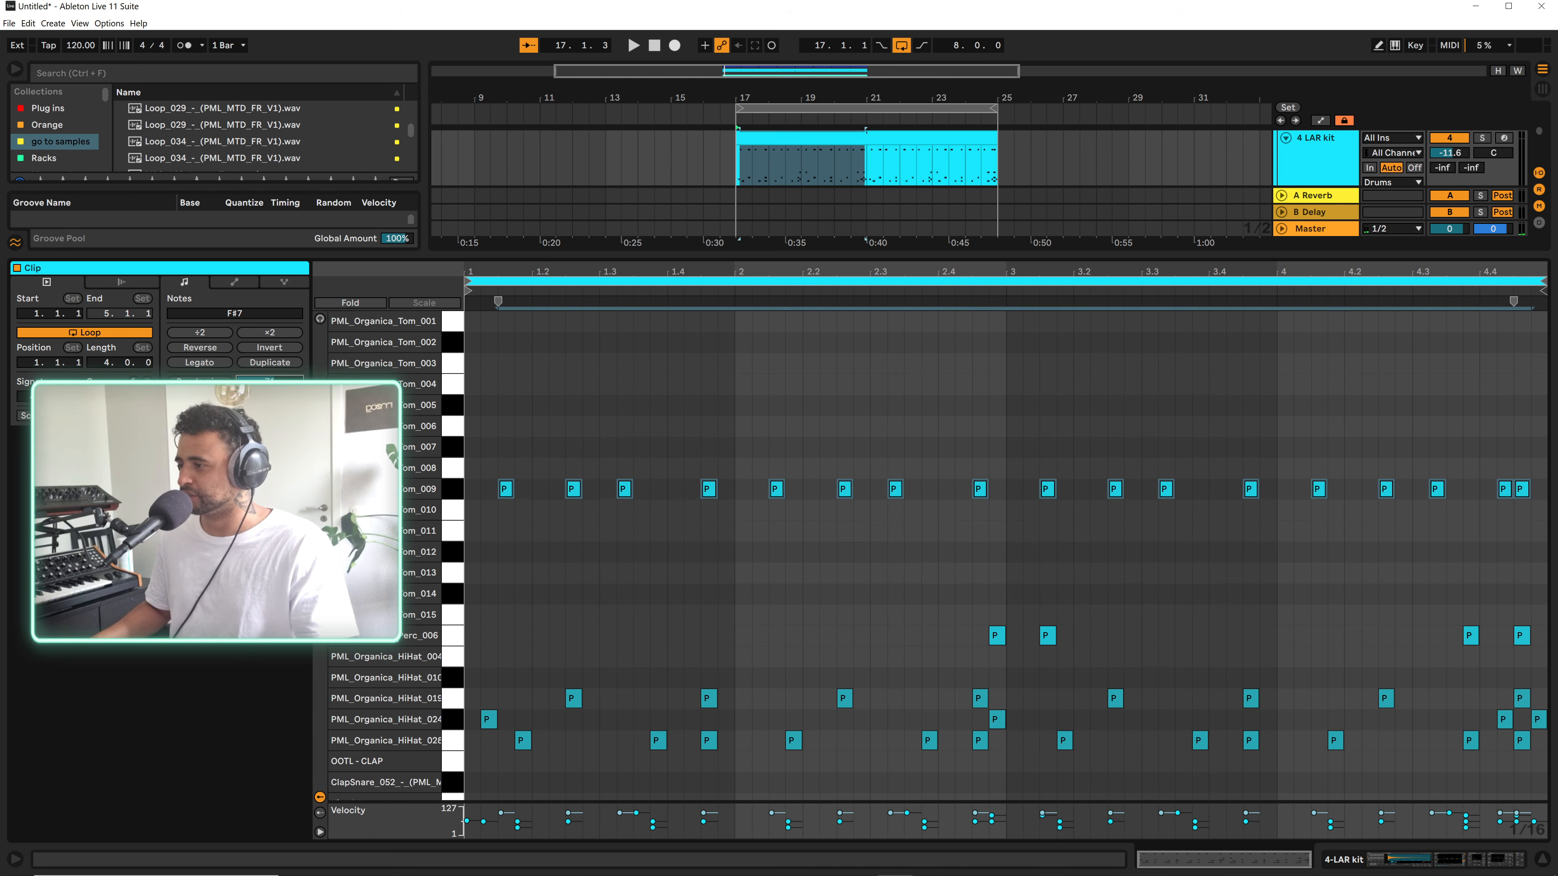
{"action": "key", "text": "space"}
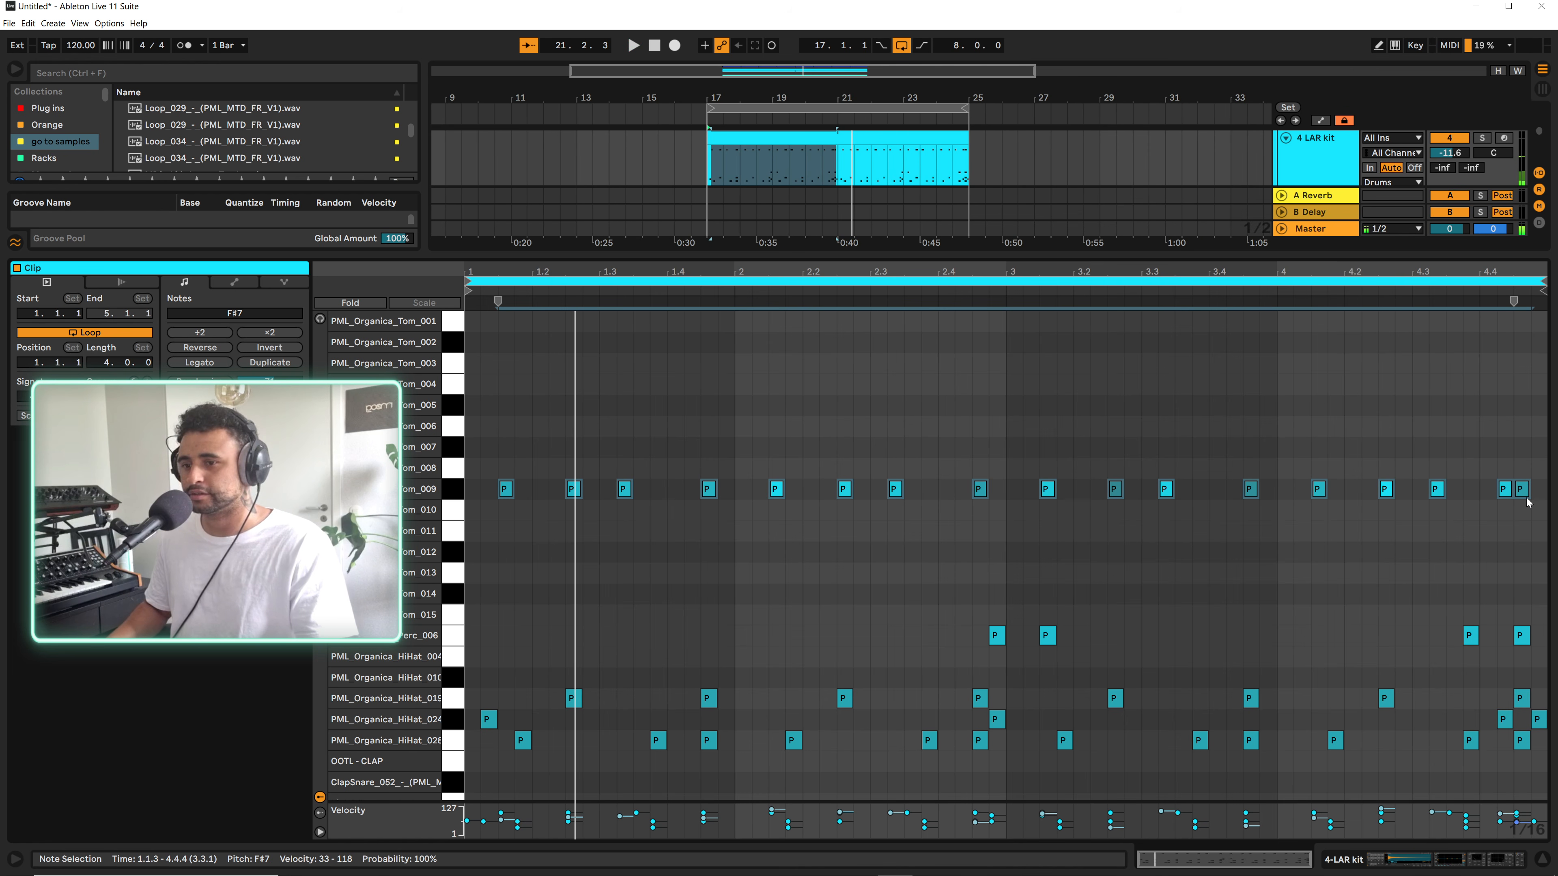
Add a closing Tom_009 note at 4.4.4 with velocity 120 and check the pattern in playback
{"action": "double_click", "coordinate": [1538, 489]}
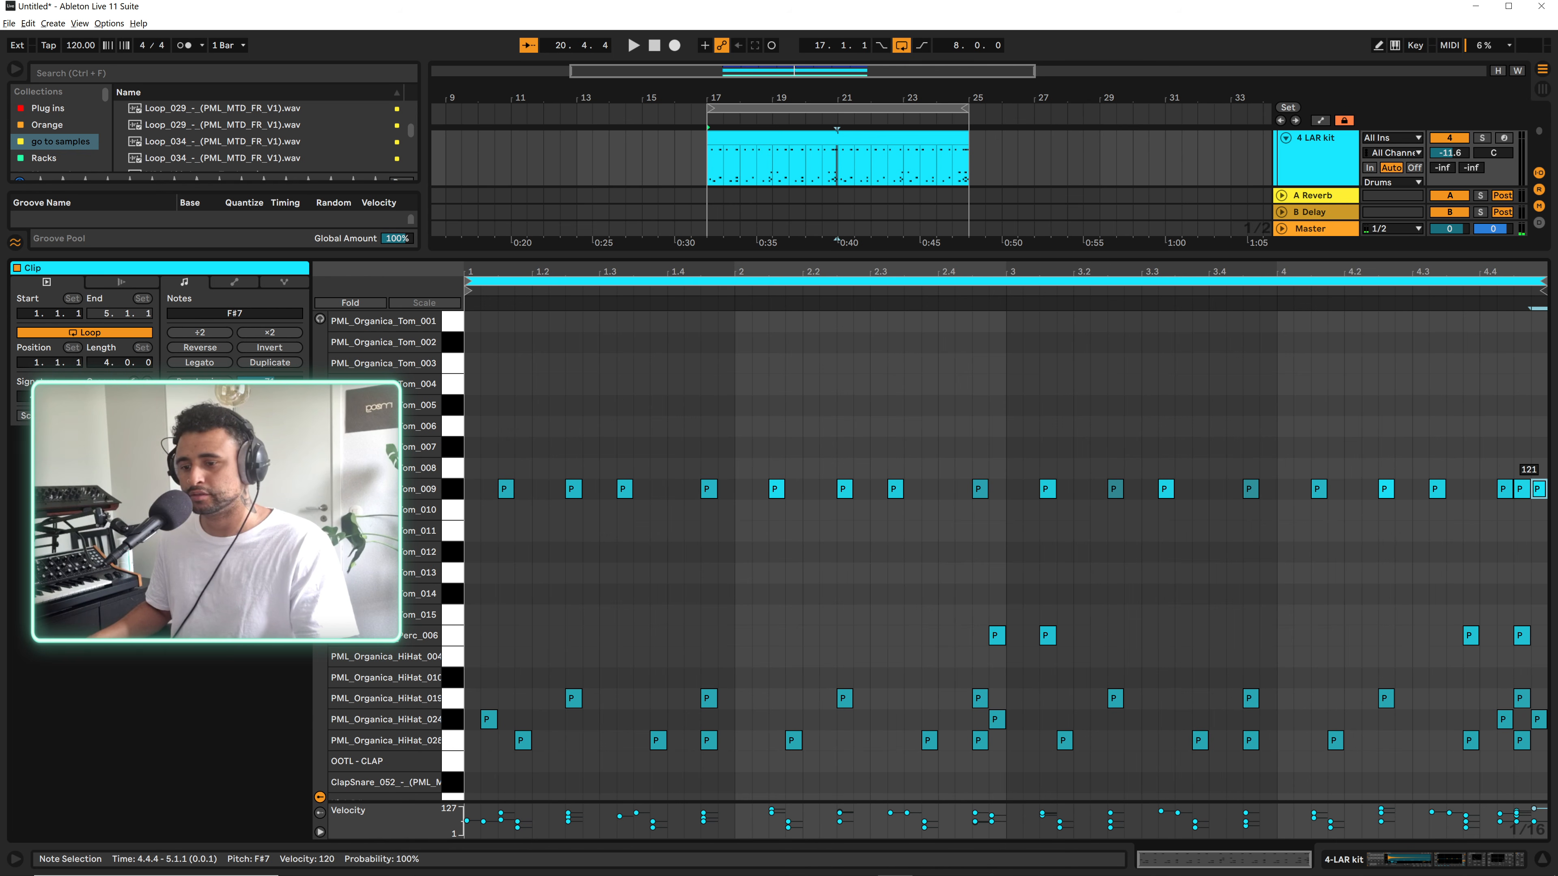
{"action": "key", "text": "space"}
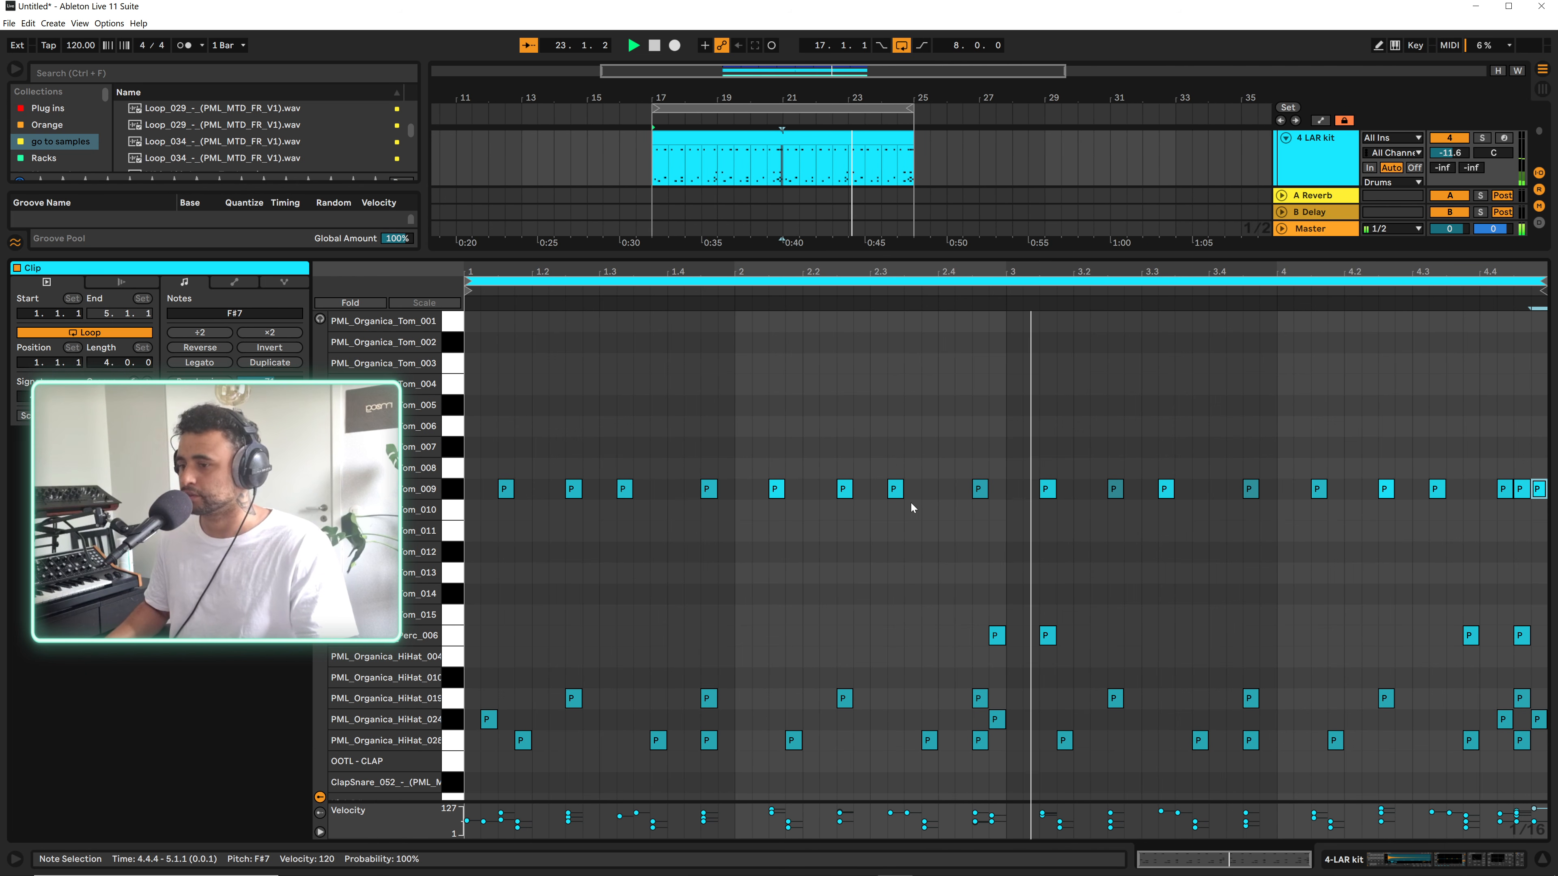
{"action": "key", "text": "space"}
{"action": "left_click", "coordinate": [999, 502]}
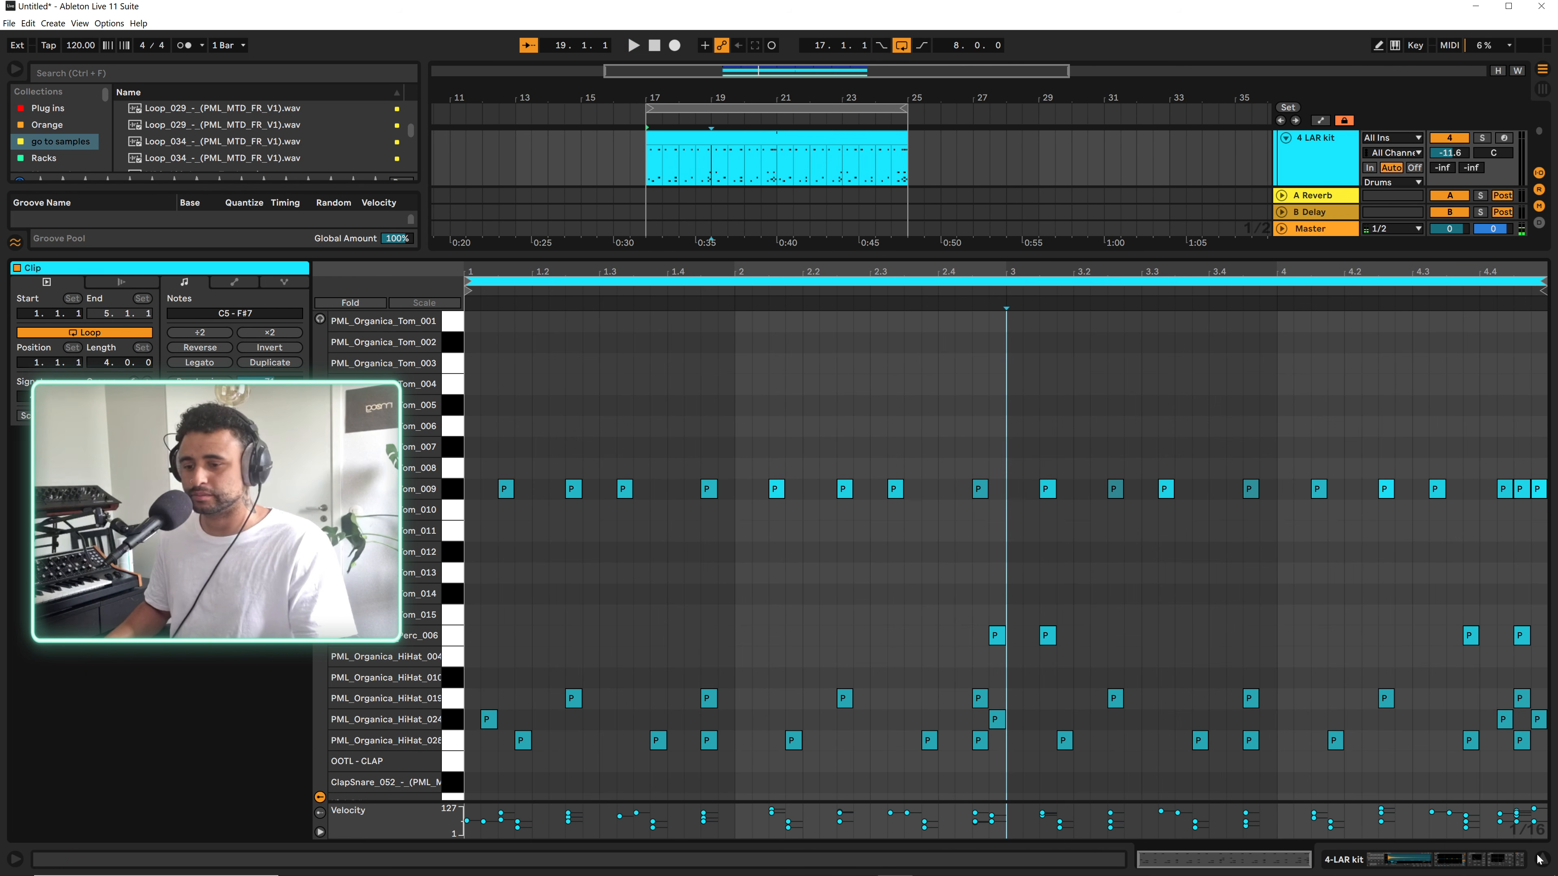
Show the LAR kit drum rack and select its F#7 pad, PML_Organica_Tom_009, with the loop playing
{"action": "left_click", "coordinate": [1543, 862]}
{"action": "left_click", "coordinate": [1449, 861]}
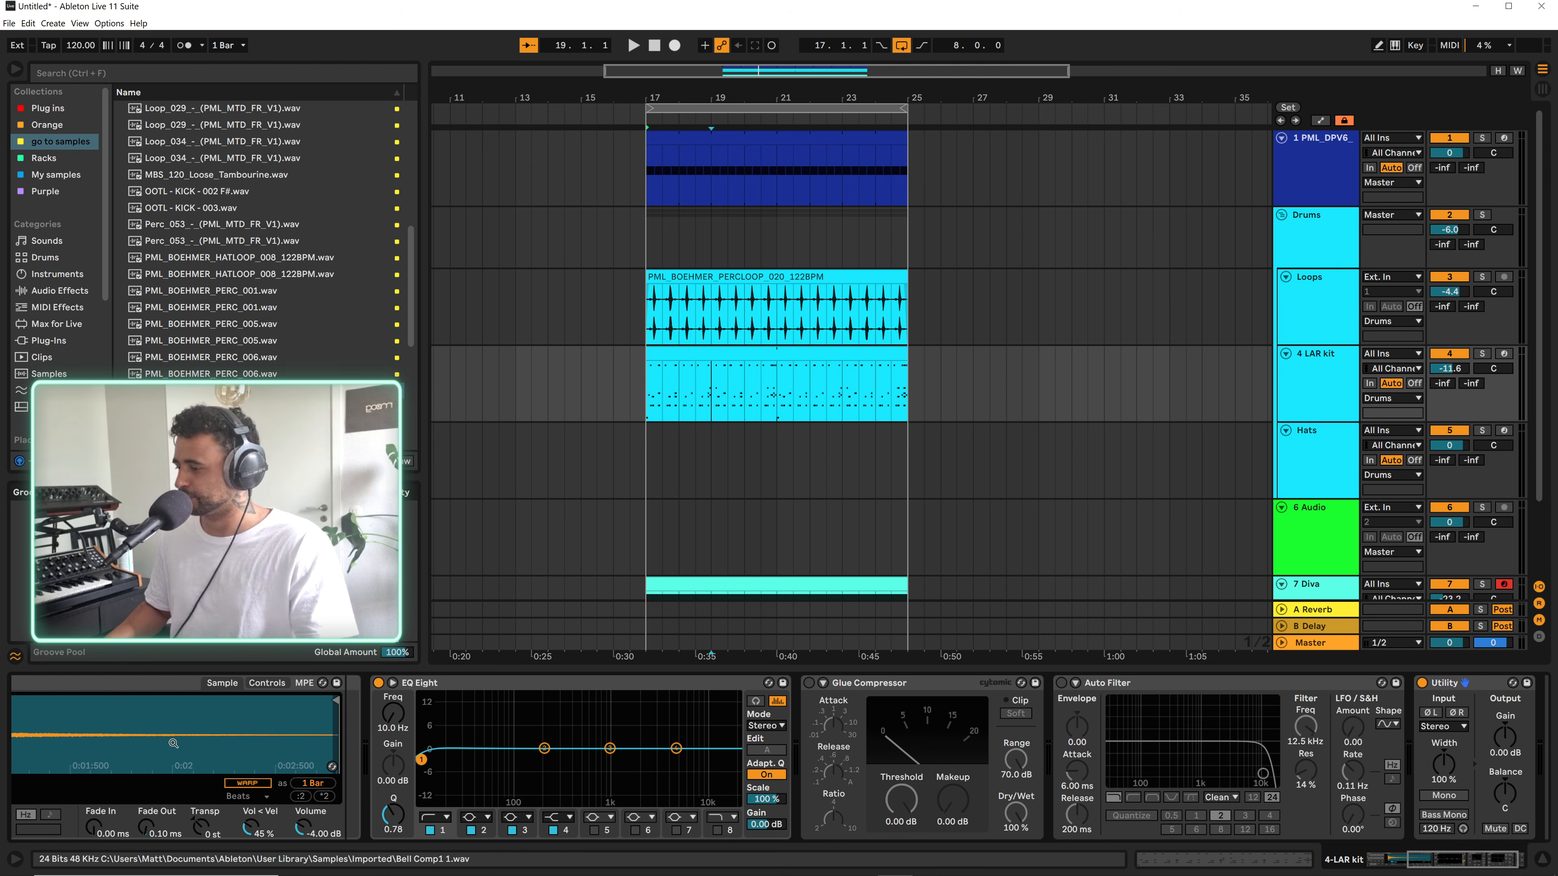
{"action": "left_click", "coordinate": [151, 683]}
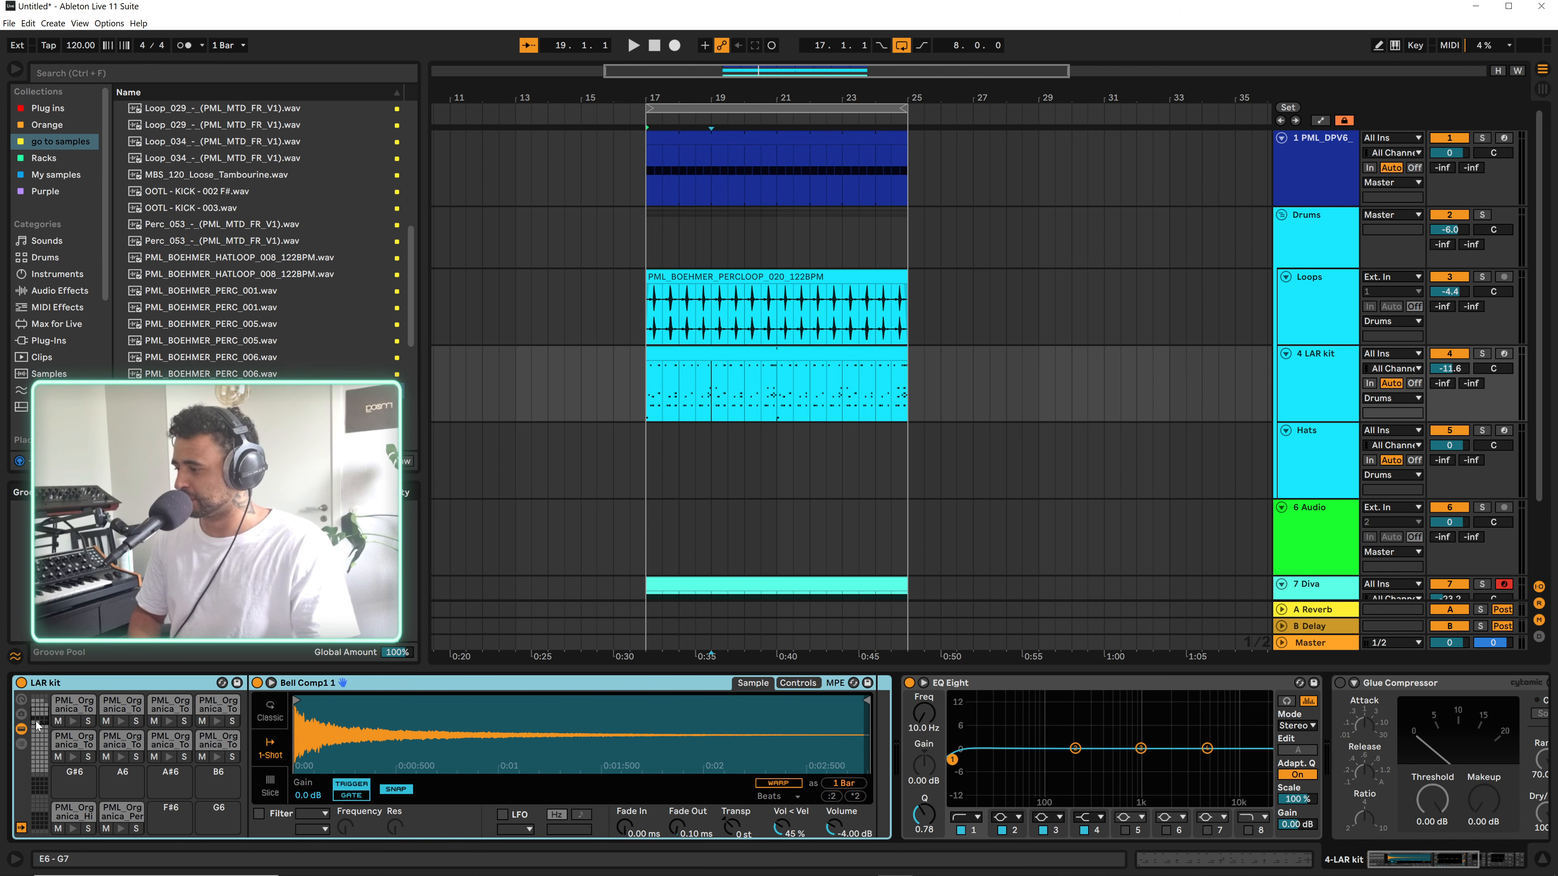
{"action": "left_click_drag", "start_coordinate": [41, 717], "coordinate": [40, 706]}
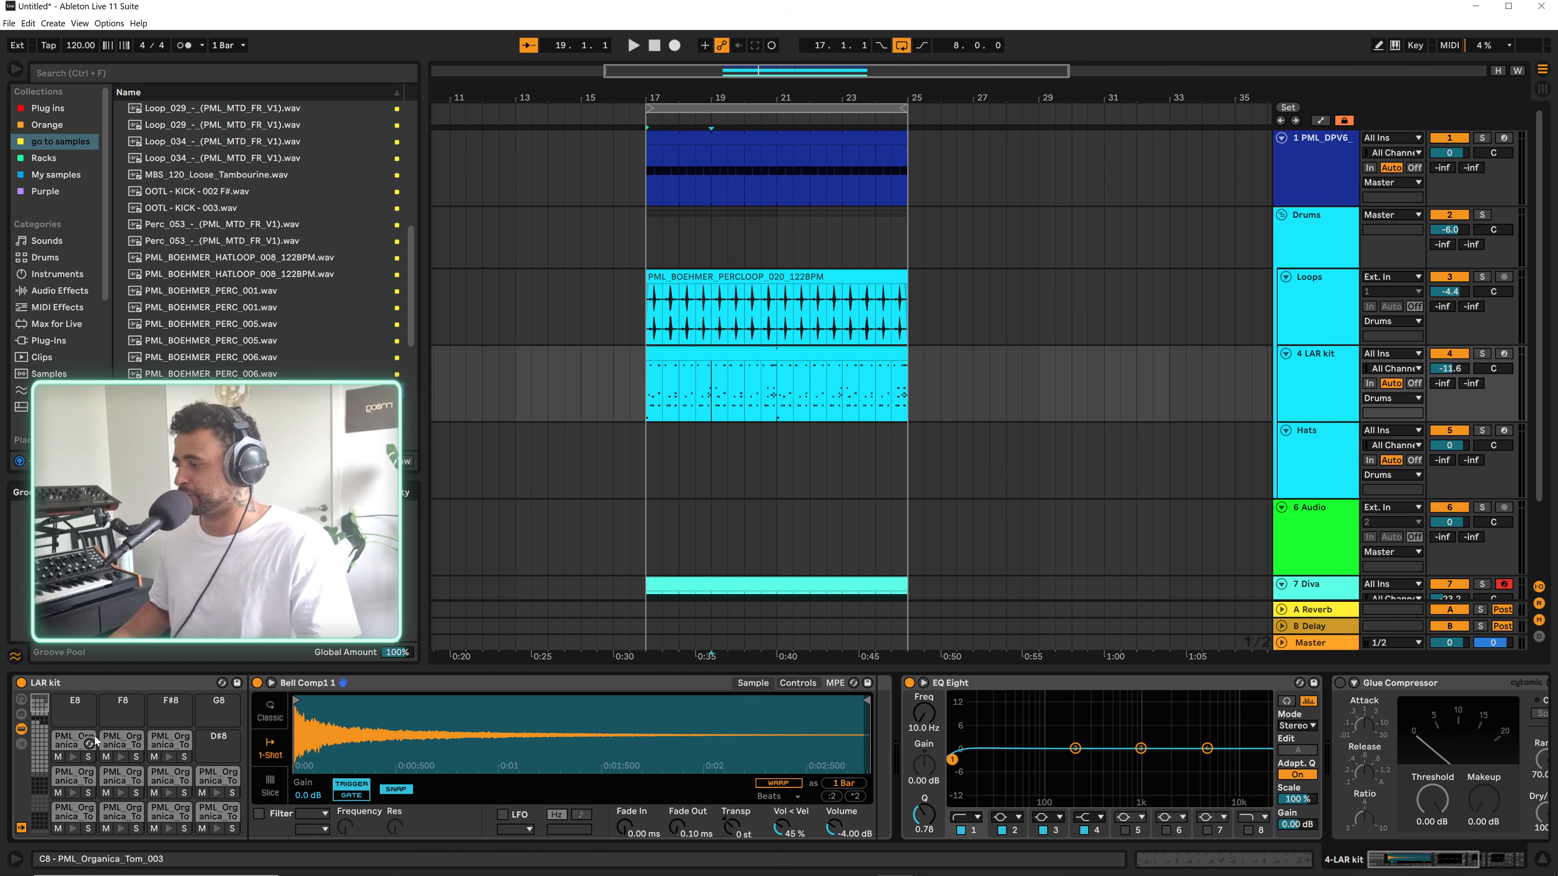
{"action": "key", "text": "space"}
{"action": "left_click", "coordinate": [177, 818]}
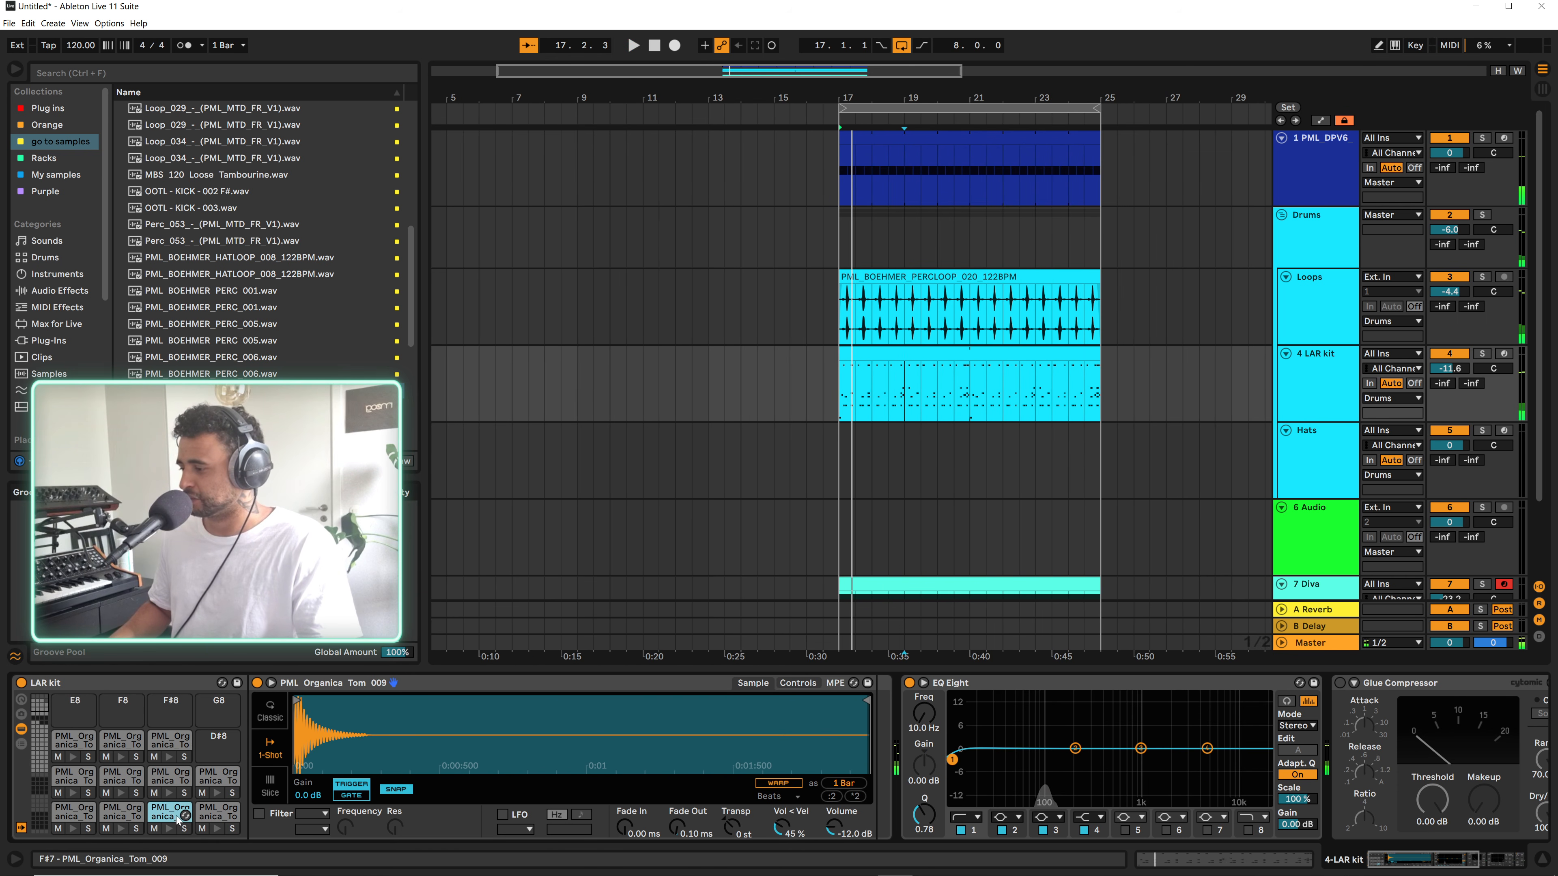
Set Tom_009's random pan to 65 % and raise the LAR kit EQ Eight low cut to 71.1 Hz during playback
{"action": "left_click", "coordinate": [800, 684]}
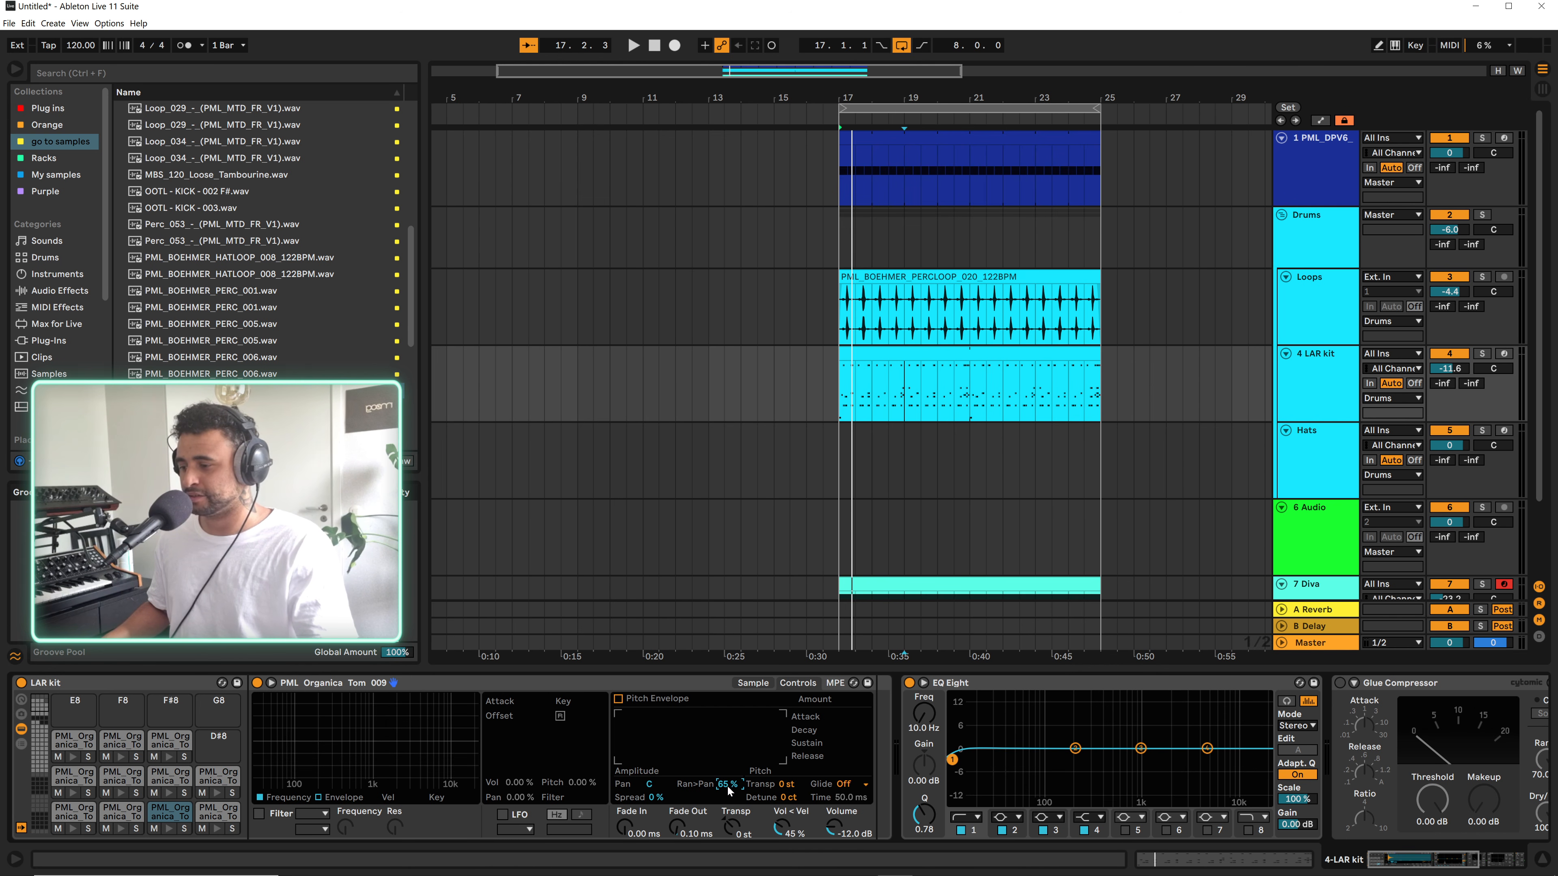
{"action": "key", "text": "space"}
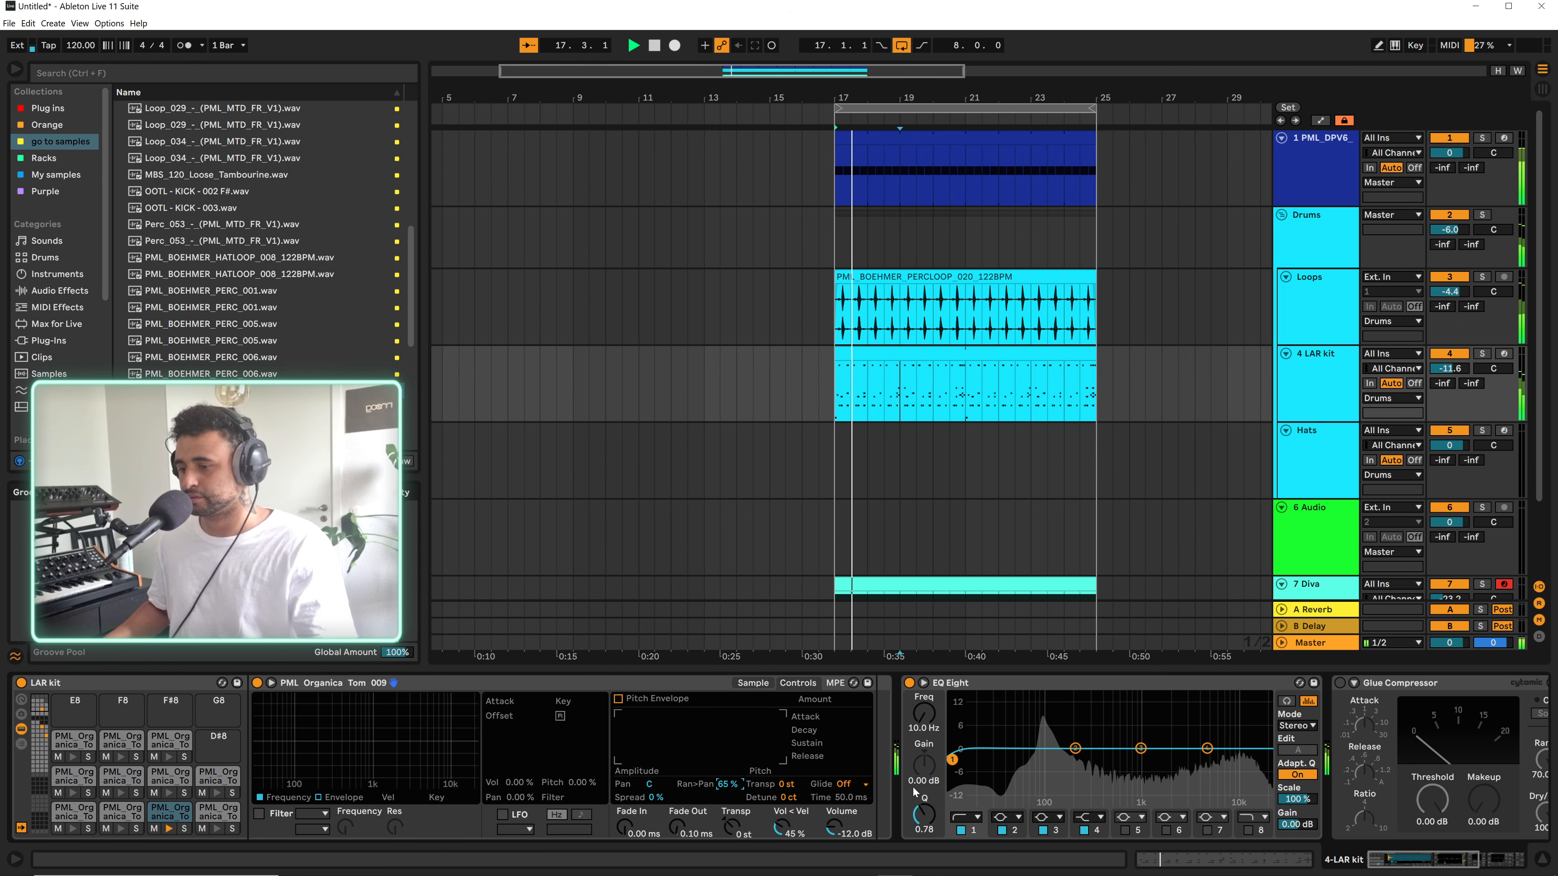
{"action": "left_click_drag", "start_coordinate": [953, 760], "coordinate": [1033, 760]}
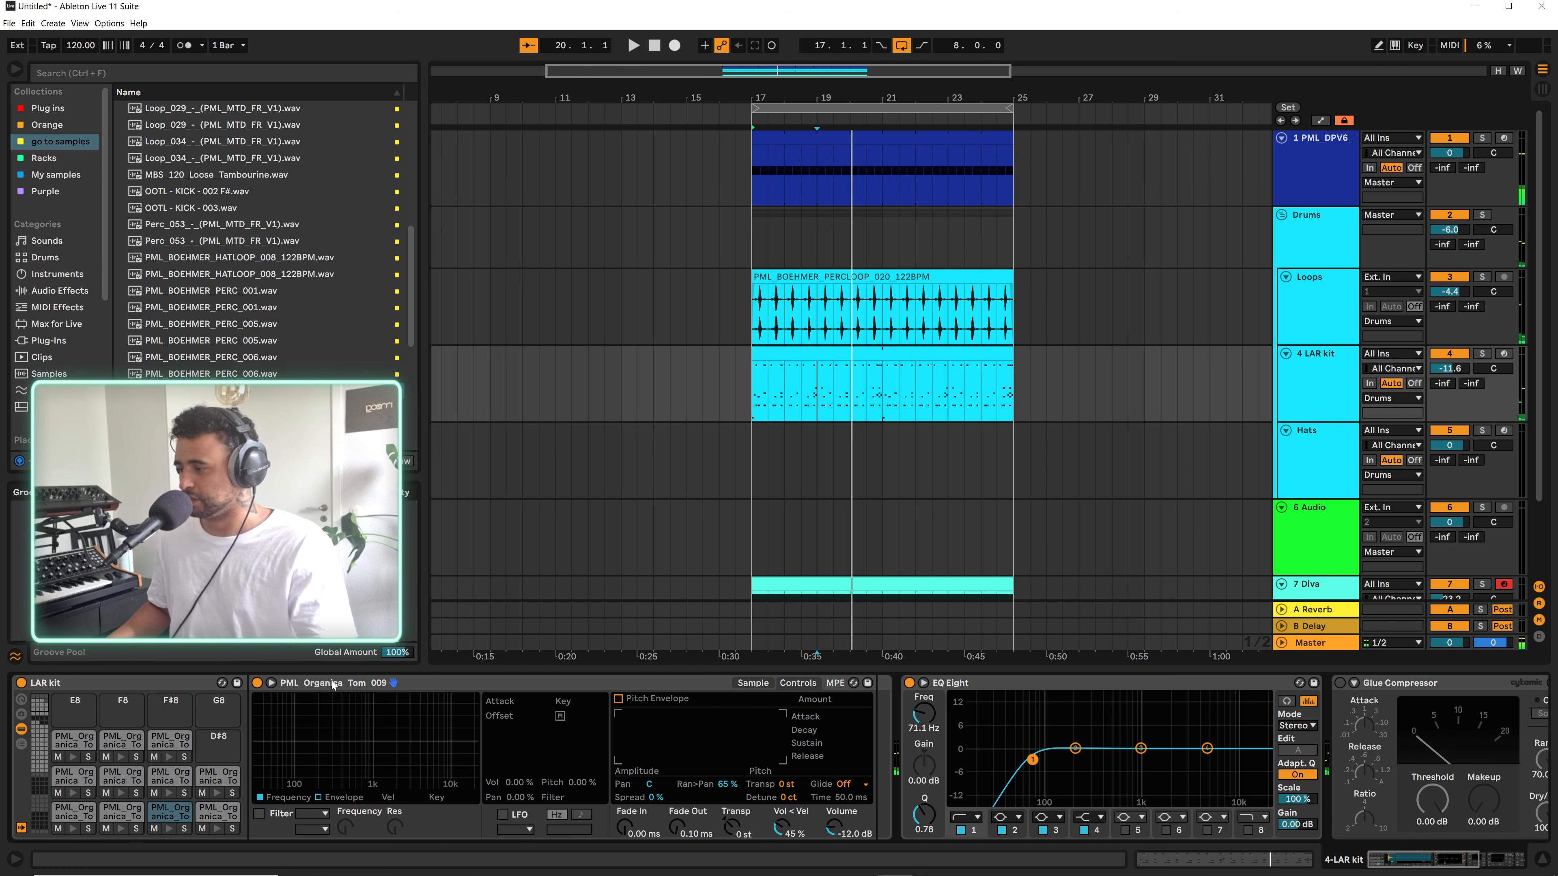
Select the PML_Organica_HiHat_028 pad in the LAR kit, set its random pan to 47 %, and play the loop
{"action": "left_click", "coordinate": [36, 740]}
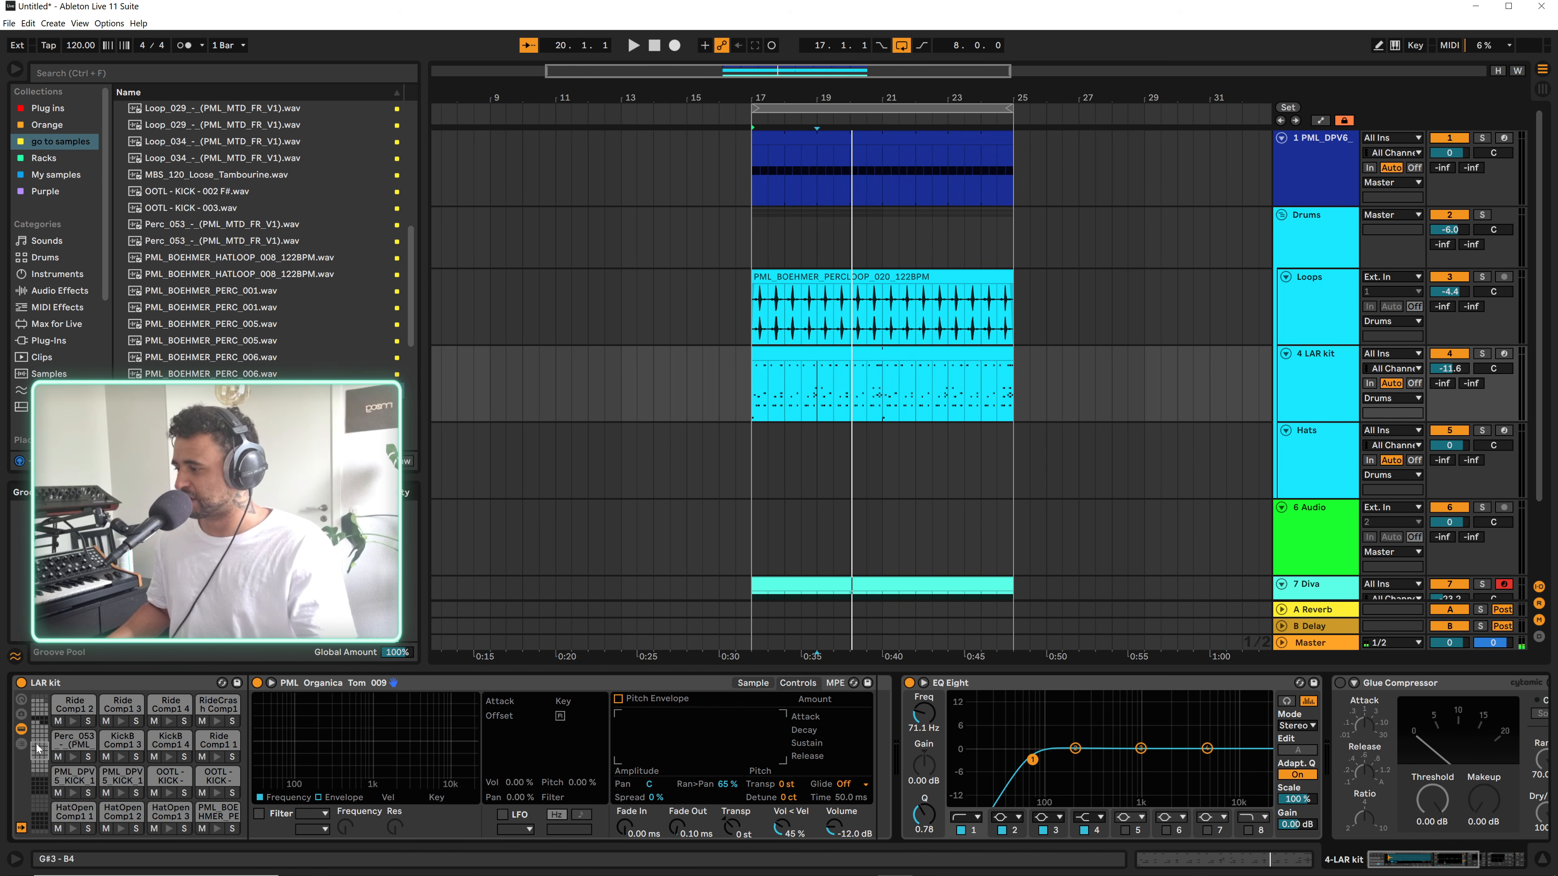
{"action": "left_click", "coordinate": [42, 735]}
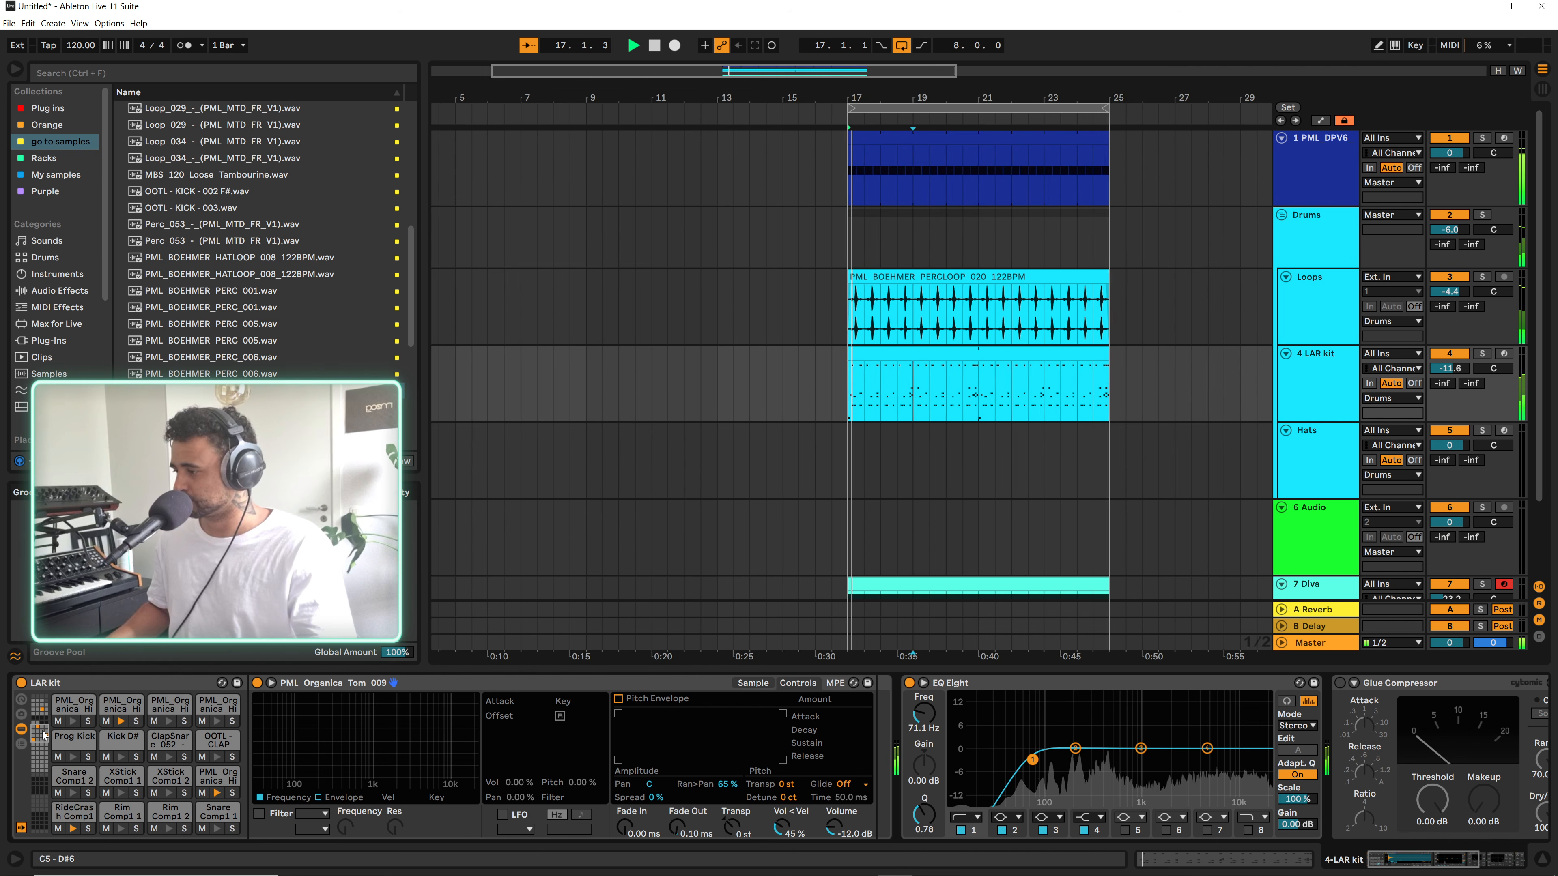
{"action": "left_click", "coordinate": [72, 717]}
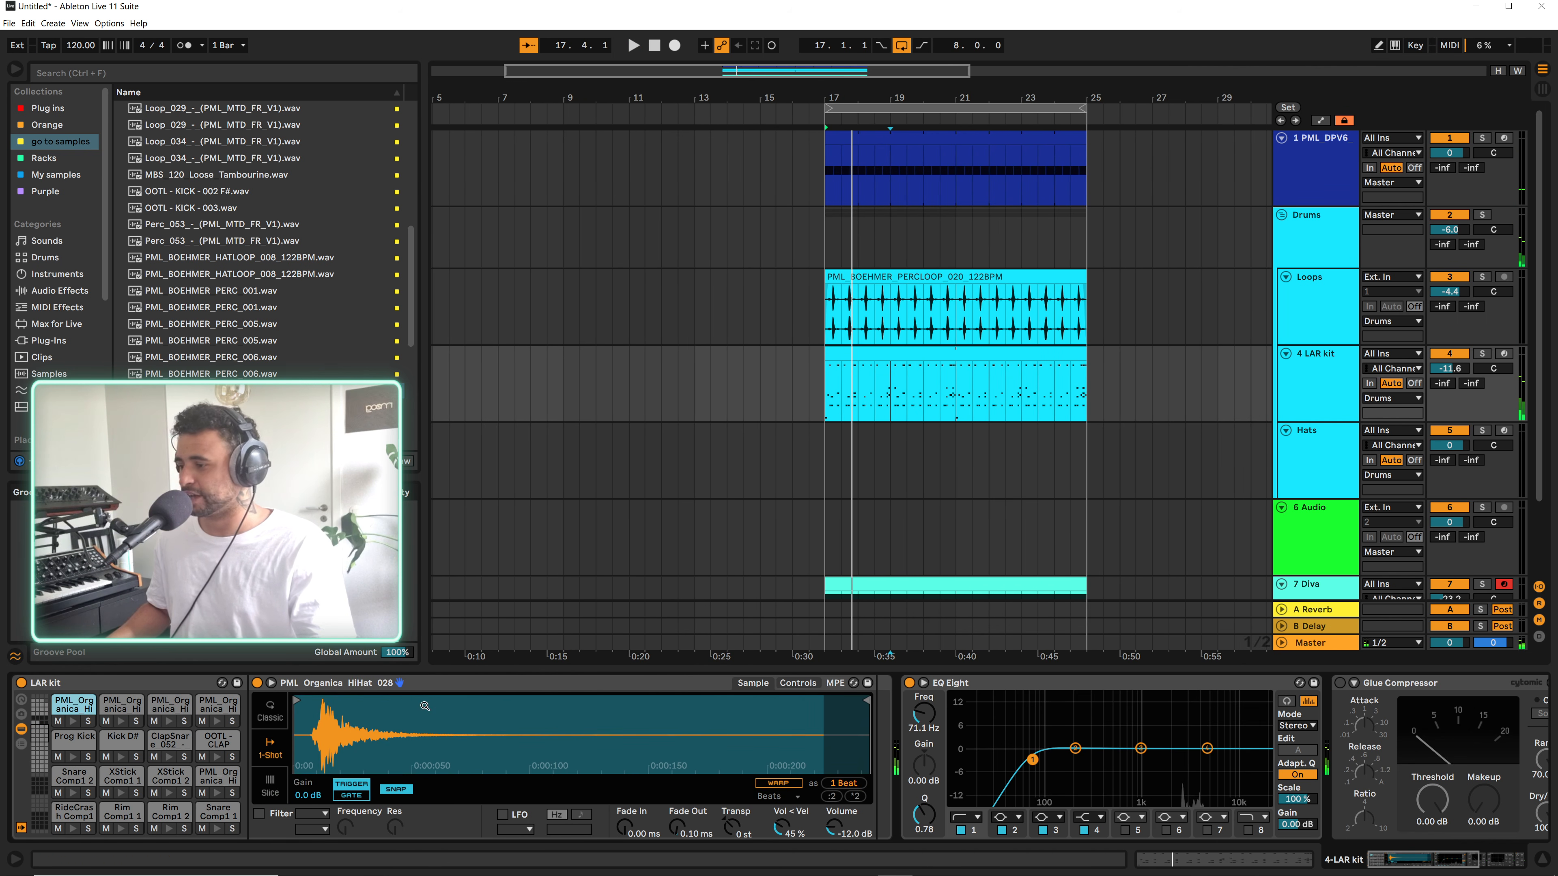
{"action": "left_click", "coordinate": [786, 684]}
{"action": "left_click_drag", "start_coordinate": [728, 788], "coordinate": [729, 787]}
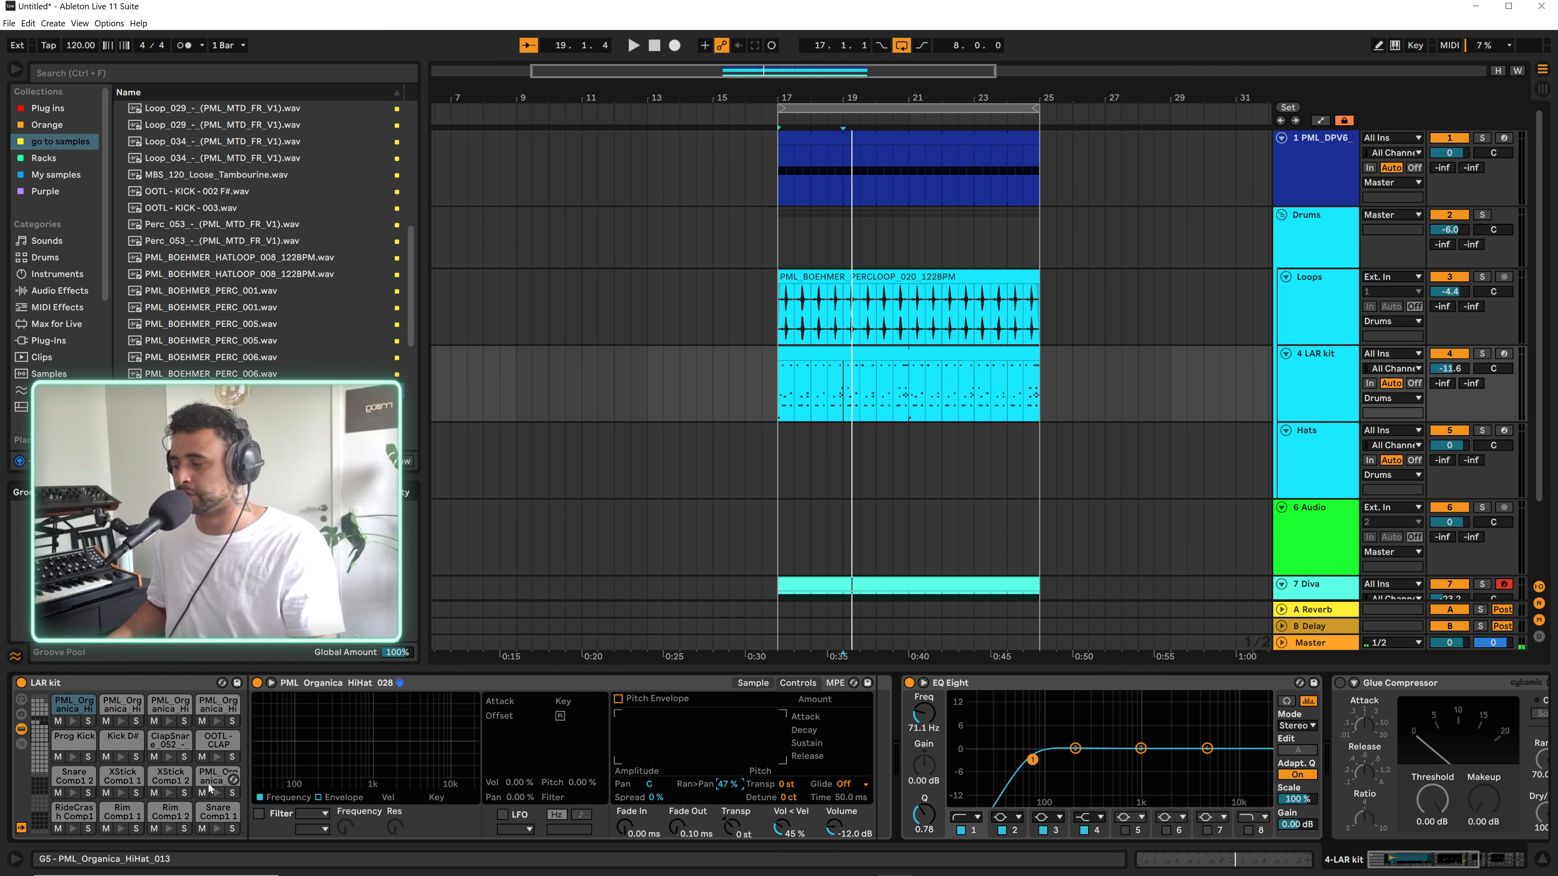
{"action": "key", "text": "space"}
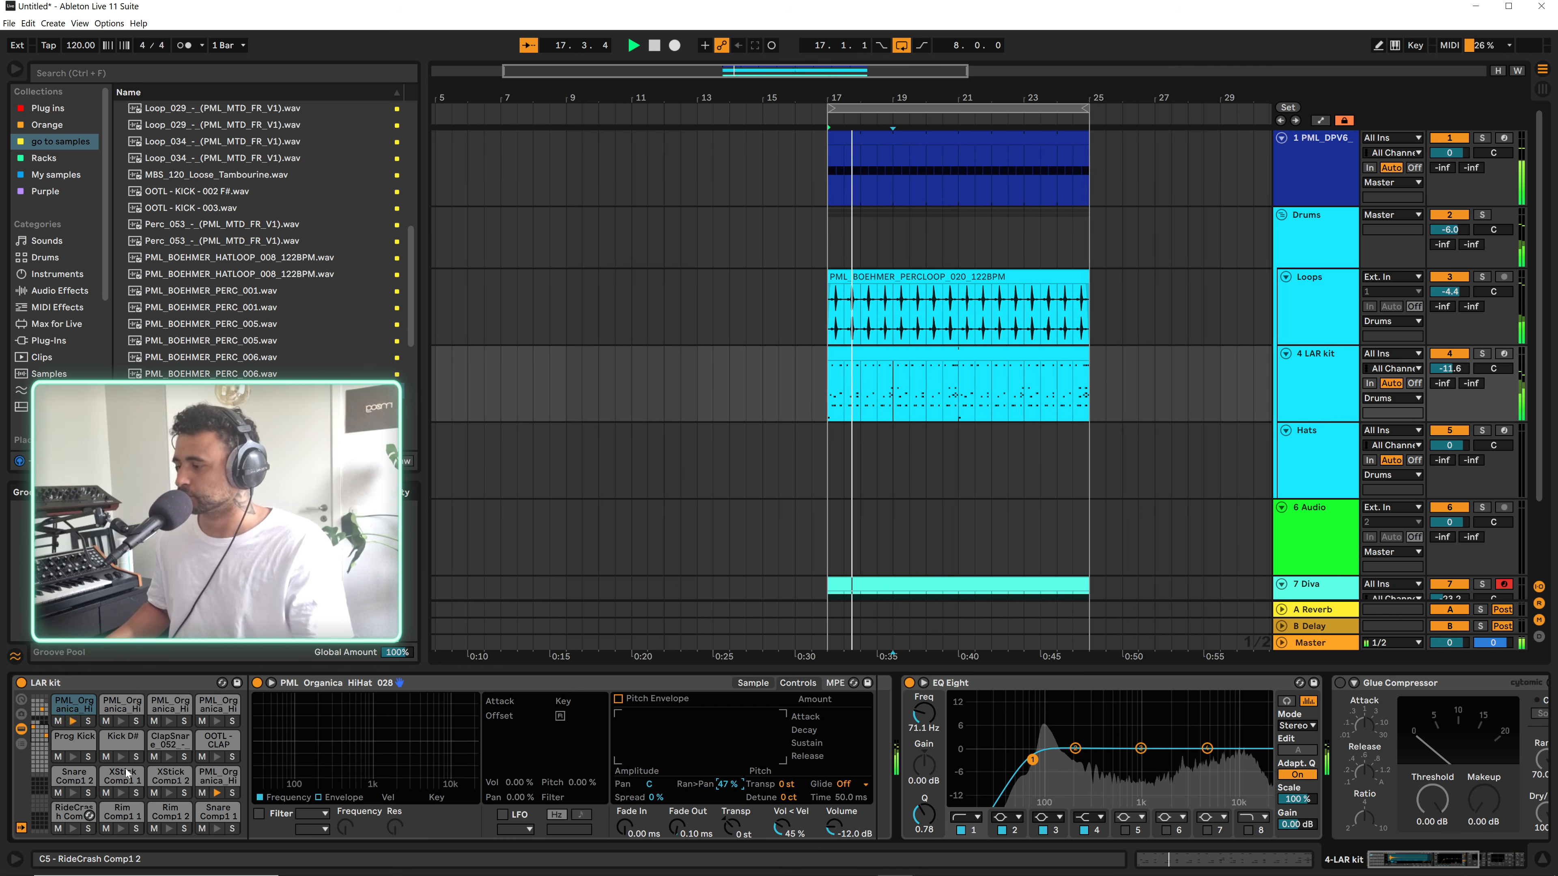
Set the random pan of the PML_Organica_HiHat_019 pad to 49 % and play the loop
{"action": "left_click", "coordinate": [167, 705]}
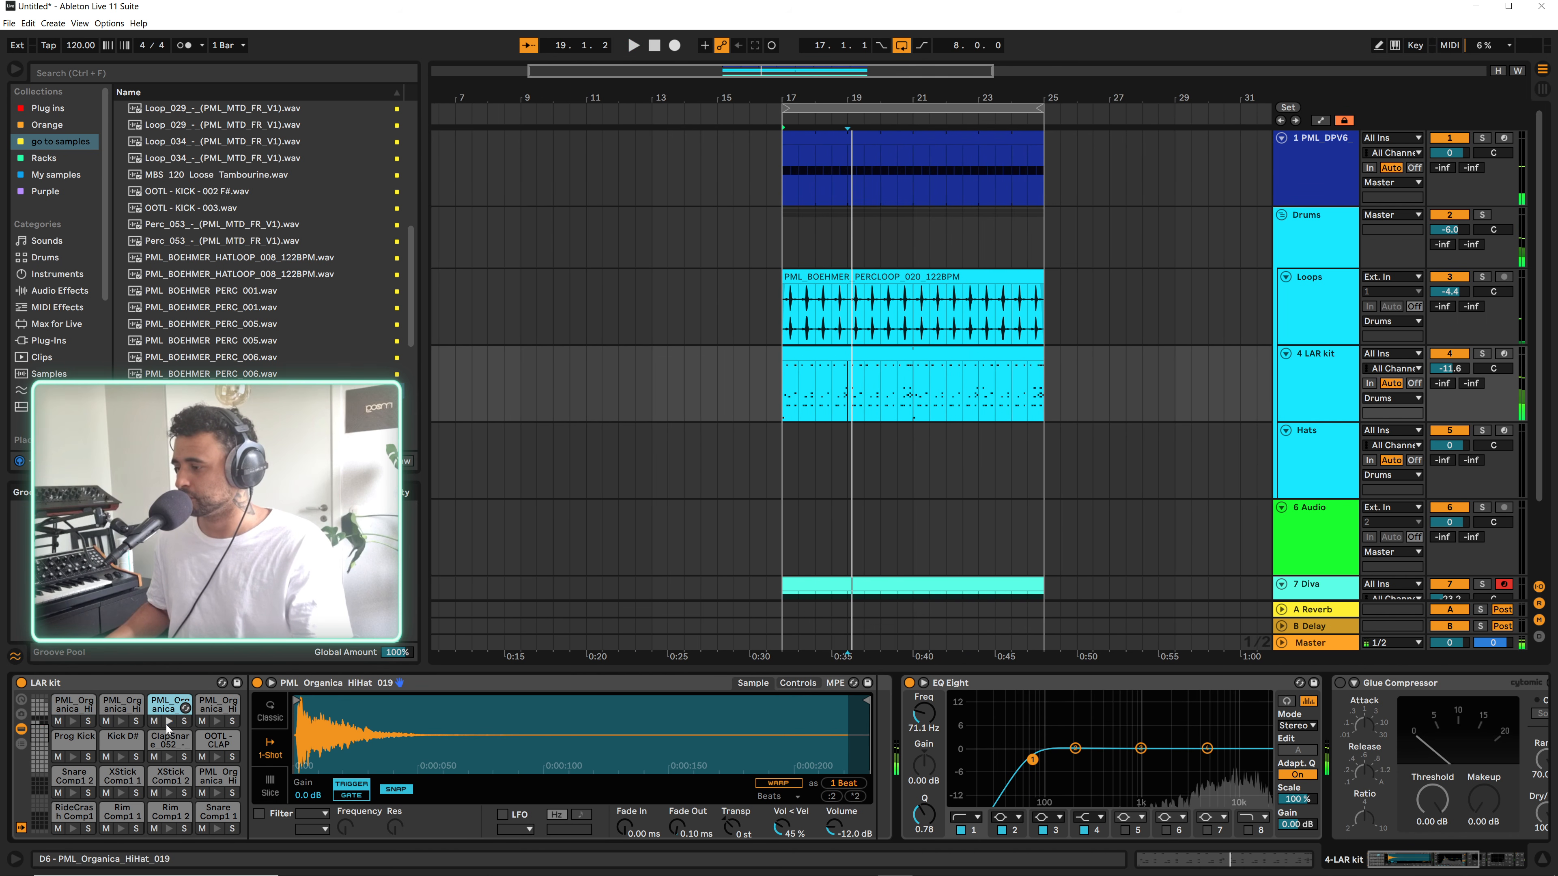
{"action": "left_click", "coordinate": [791, 684]}
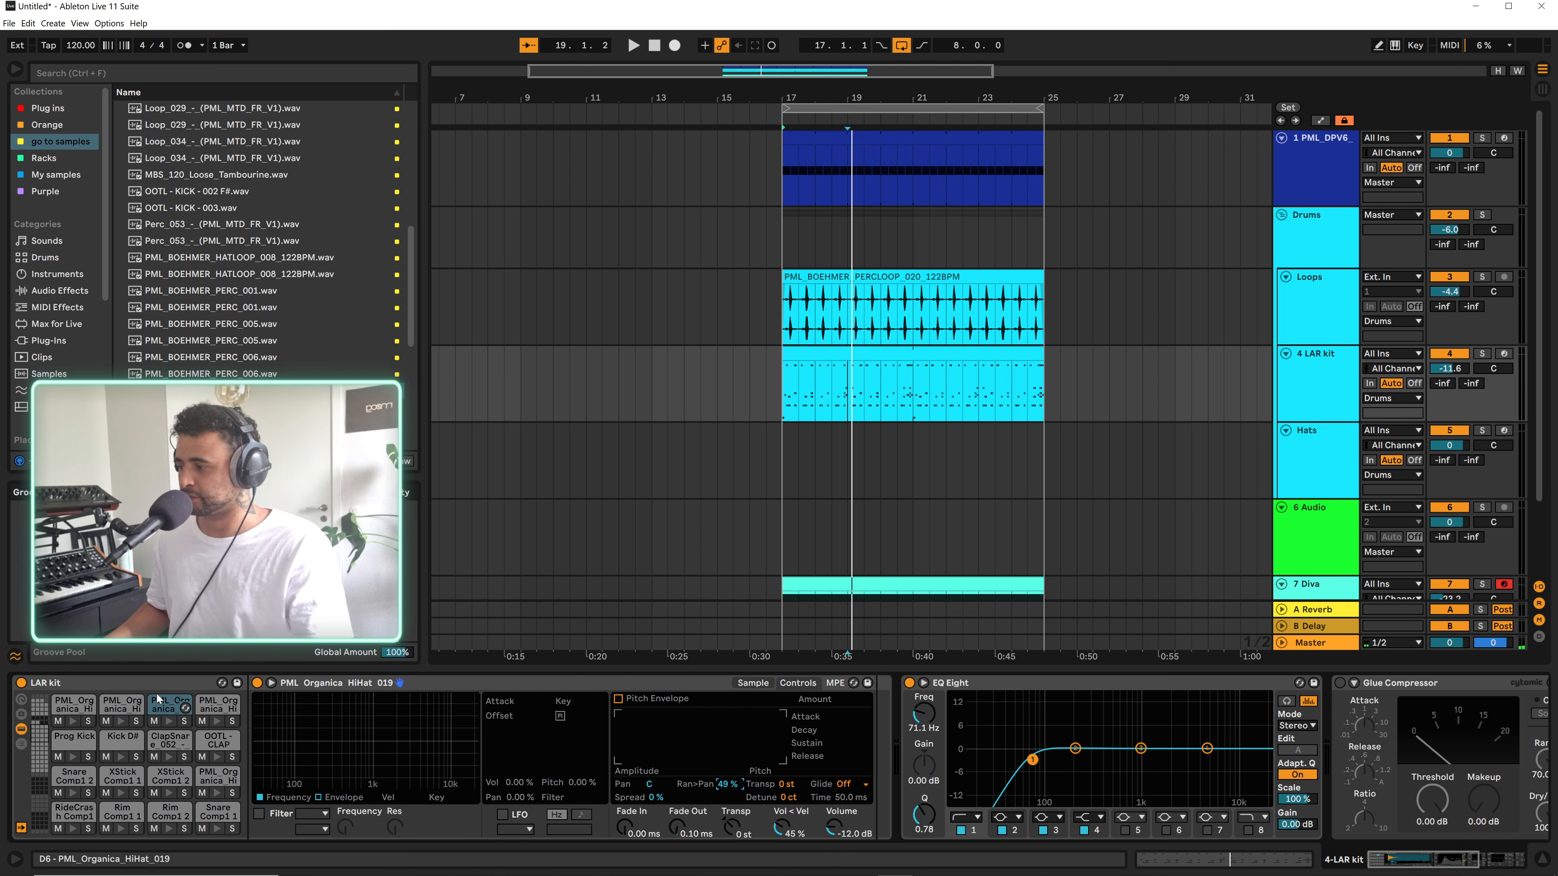
{"action": "key", "text": "space"}
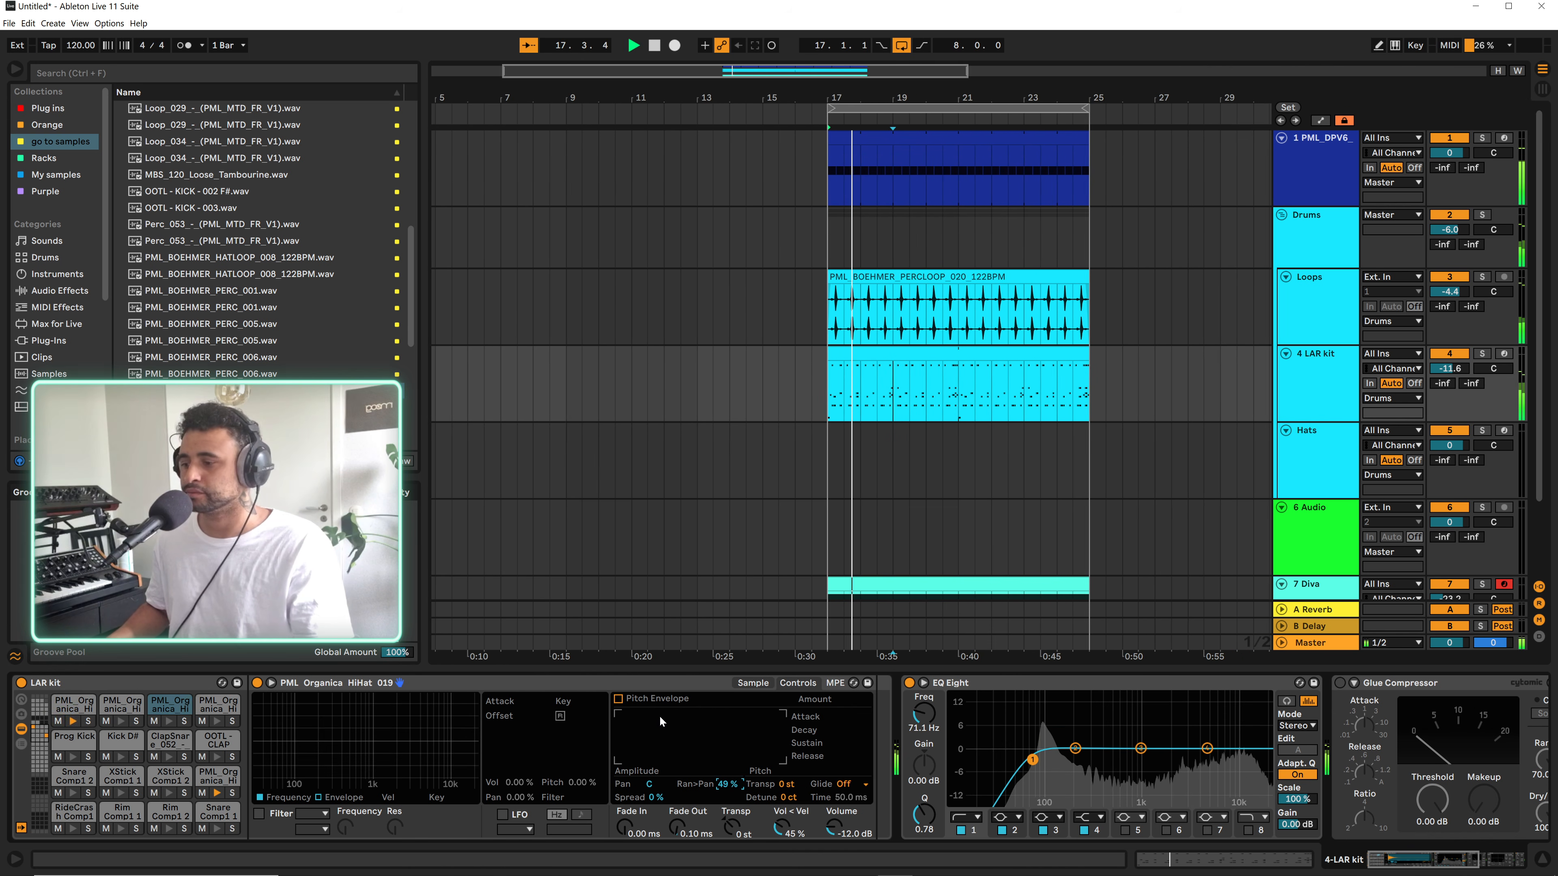
Expand the LAR kit's EQ Eight display and examine the low-frequency spectrum during playback
{"action": "left_click", "coordinate": [924, 683]}
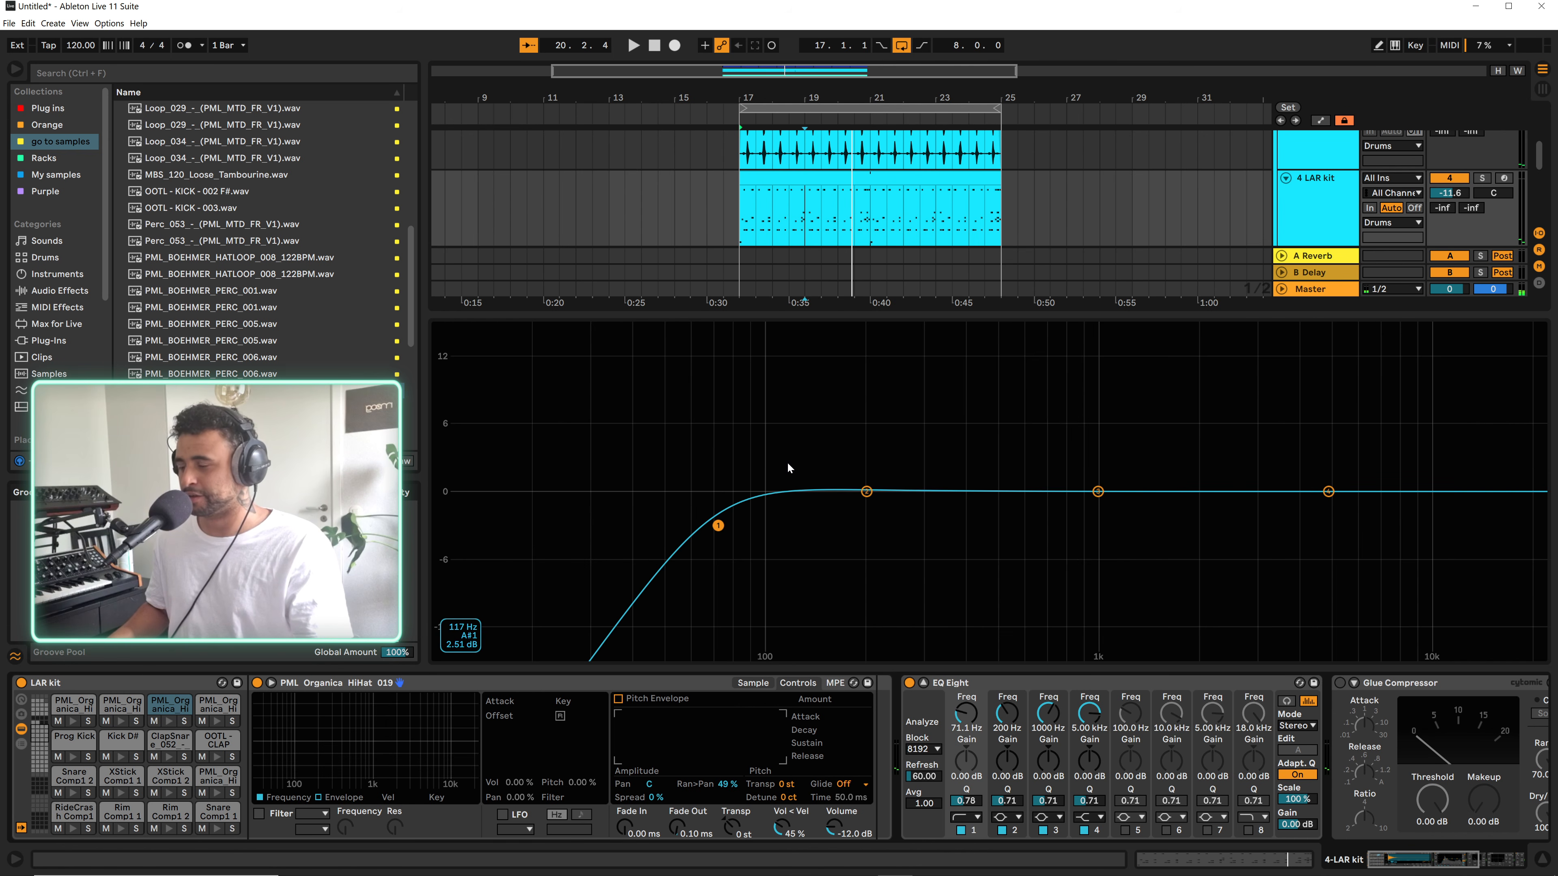
{"action": "key", "text": "space"}
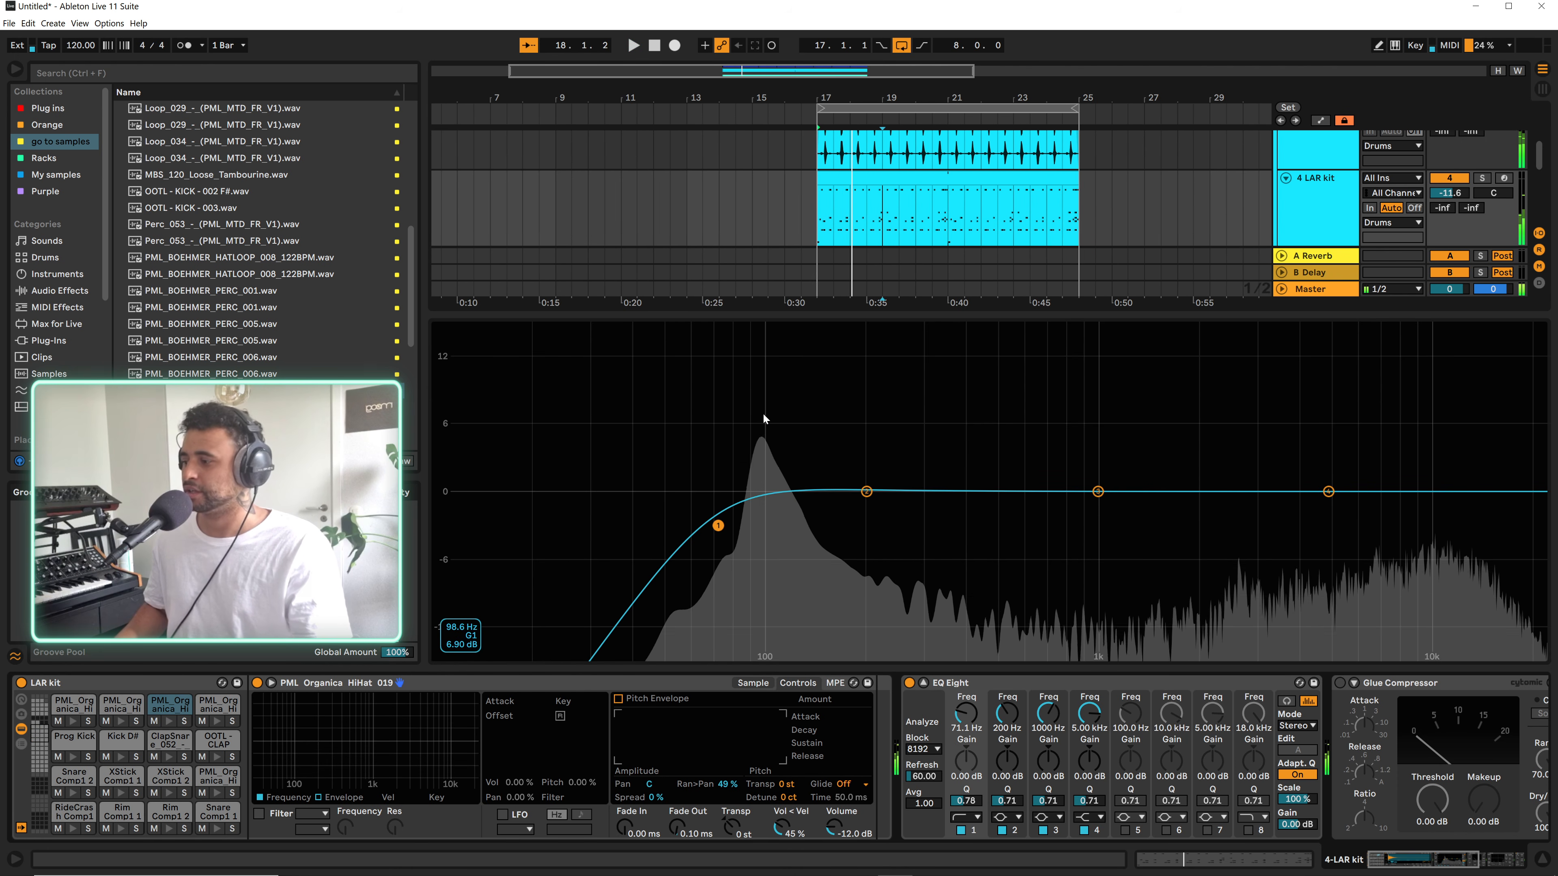
{"action": "key", "text": "space"}
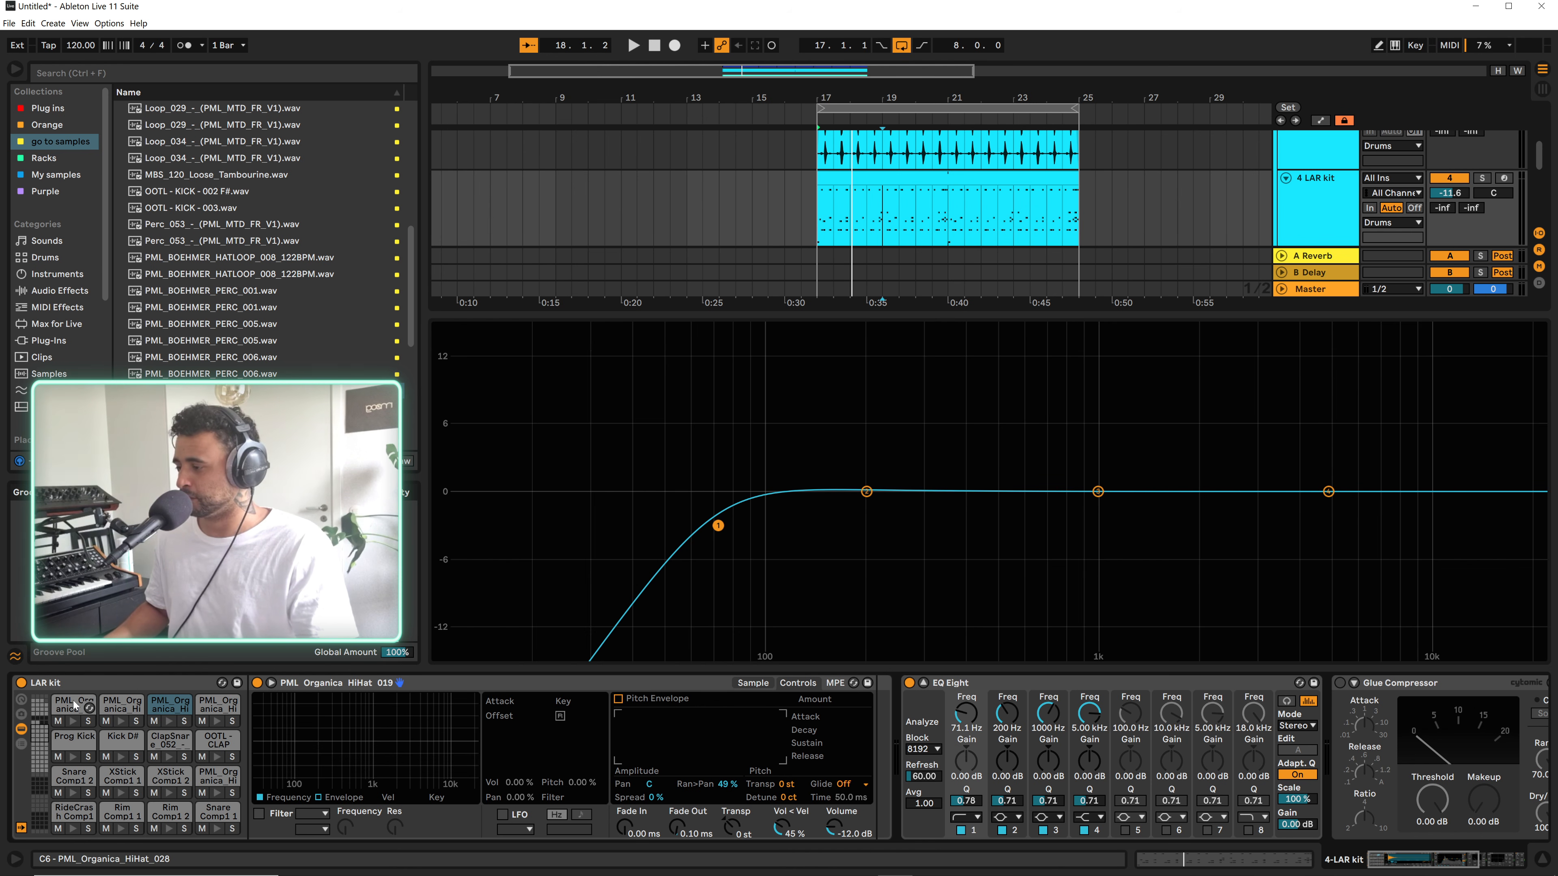
Return to the PML_Organica_Tom_009 pad and transpose it by +1 st, checking its pitch in the spectrum
{"action": "left_click", "coordinate": [42, 705]}
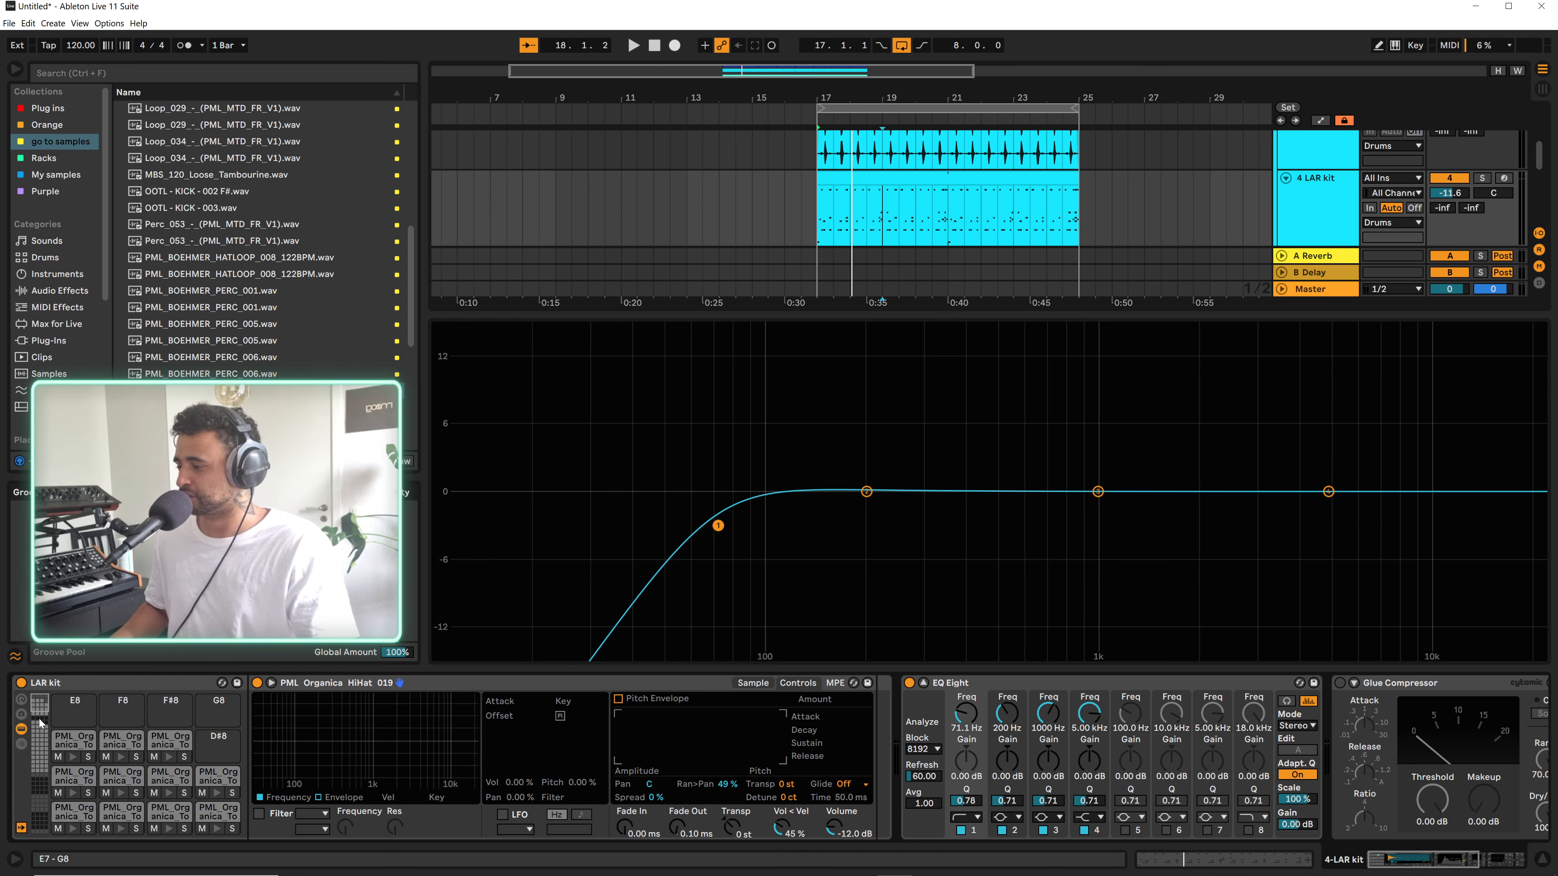
{"action": "key", "text": "space"}
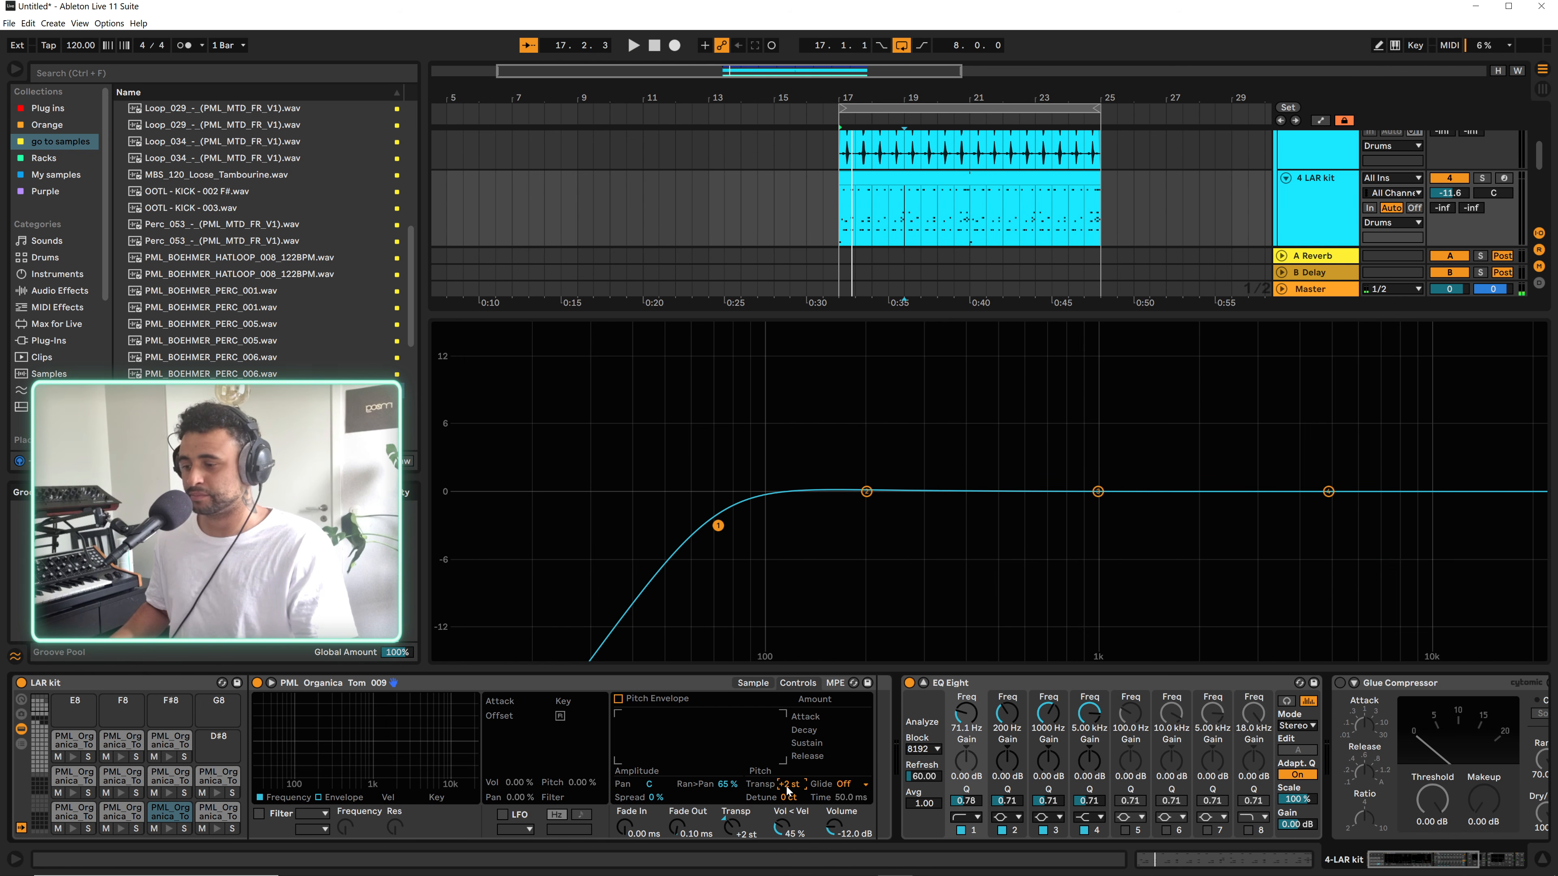
{"action": "key", "text": "space"}
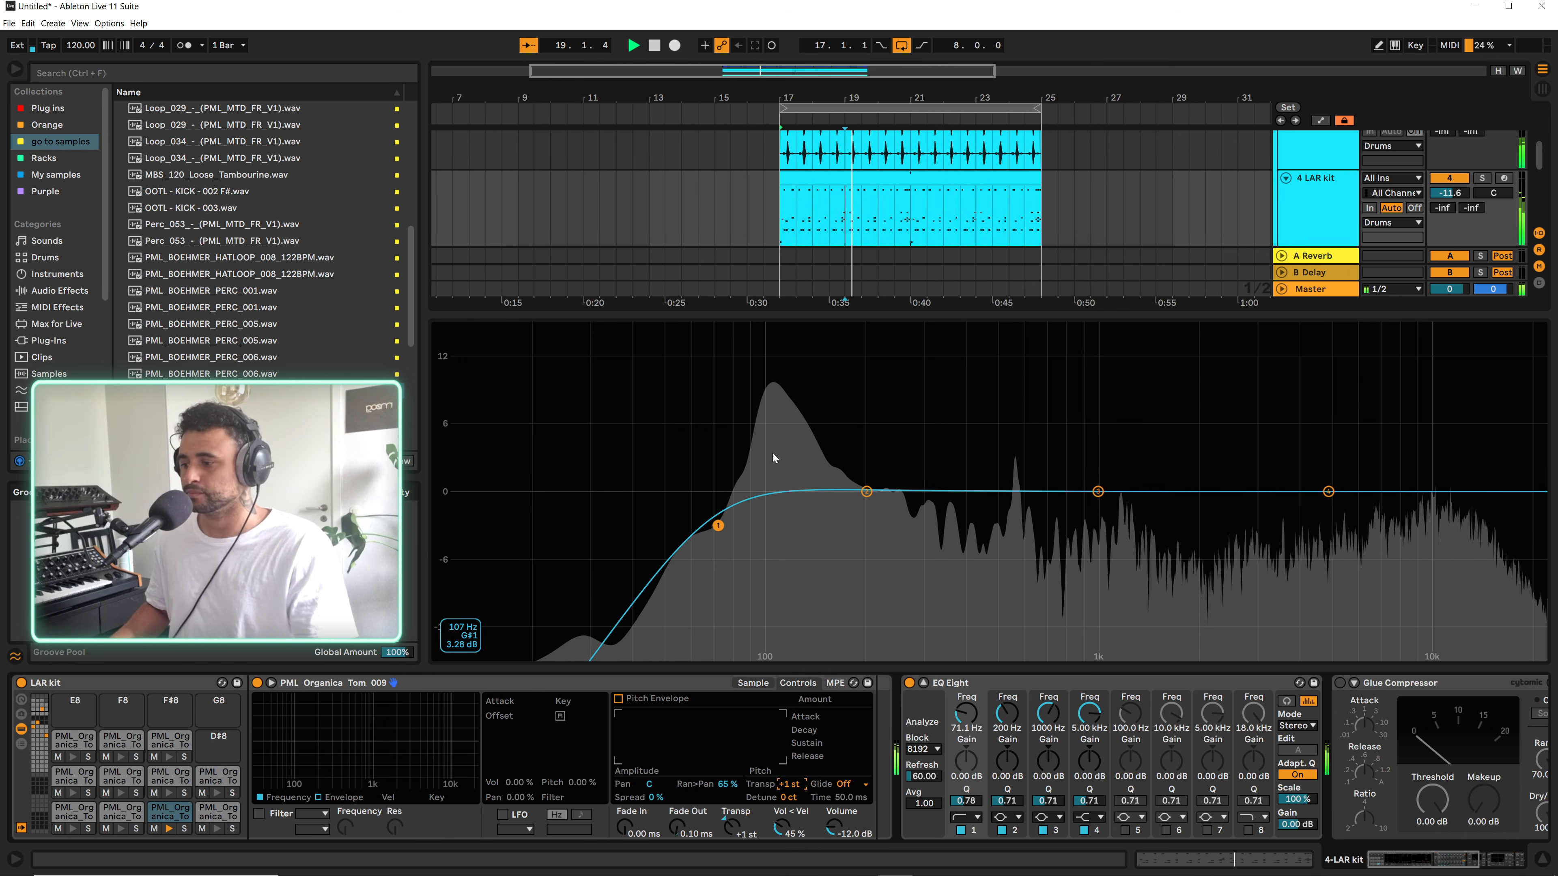
{"action": "key", "text": "space"}
Turn on warping for the Tom_009 sample in Pro mode, check the spectrum in playback, and collapse the enlarged EQ display
{"action": "left_click", "coordinate": [752, 683]}
{"action": "left_click", "coordinate": [778, 783]}
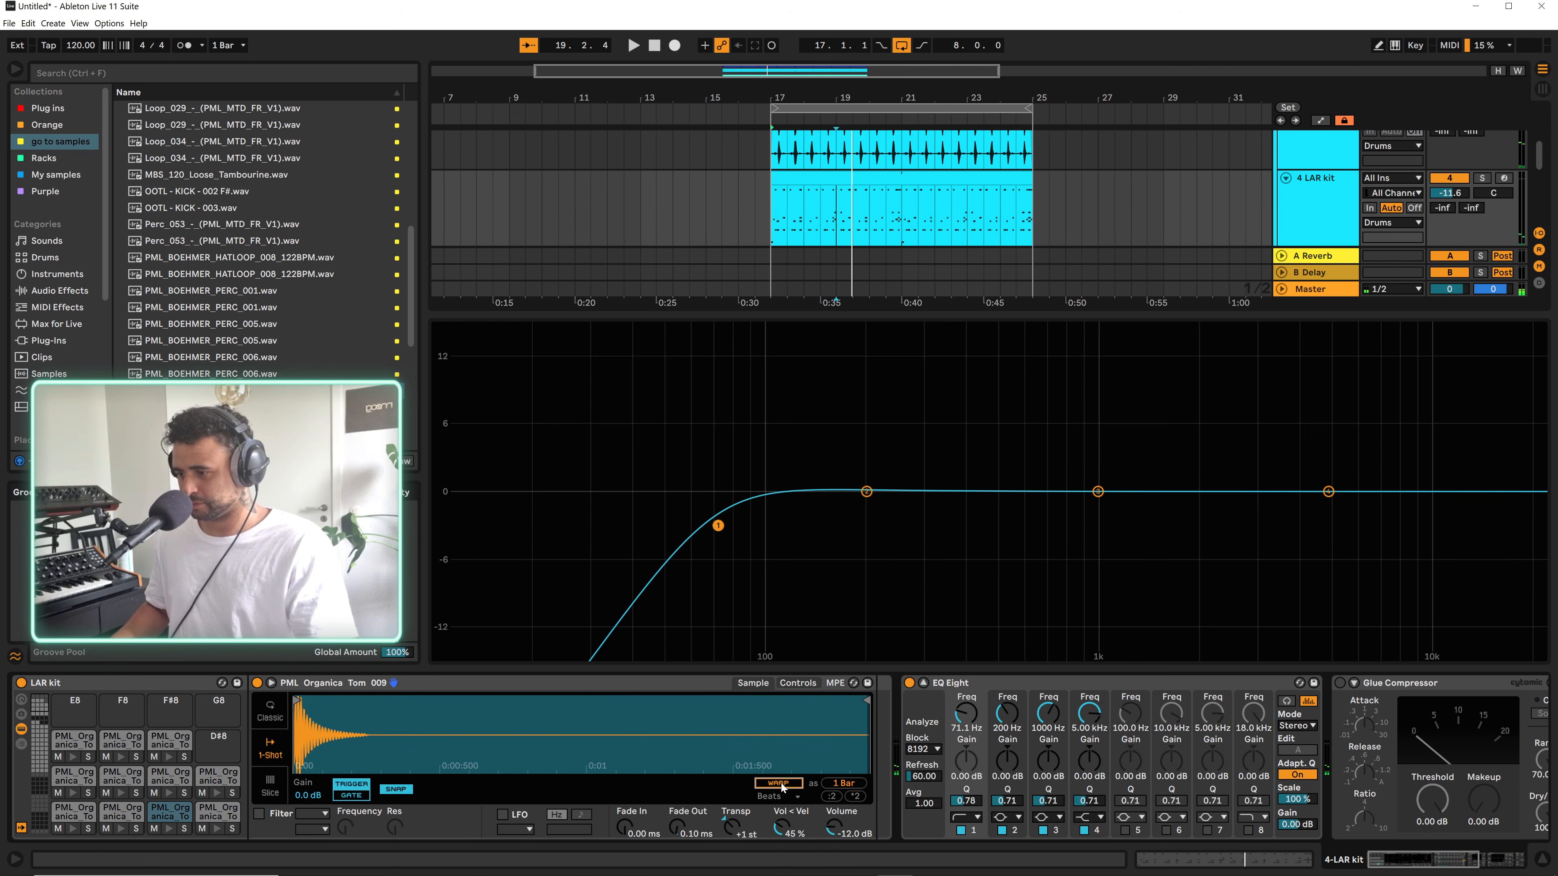
{"action": "left_click", "coordinate": [779, 795]}
{"action": "left_click", "coordinate": [776, 786]}
{"action": "key", "text": "space"}
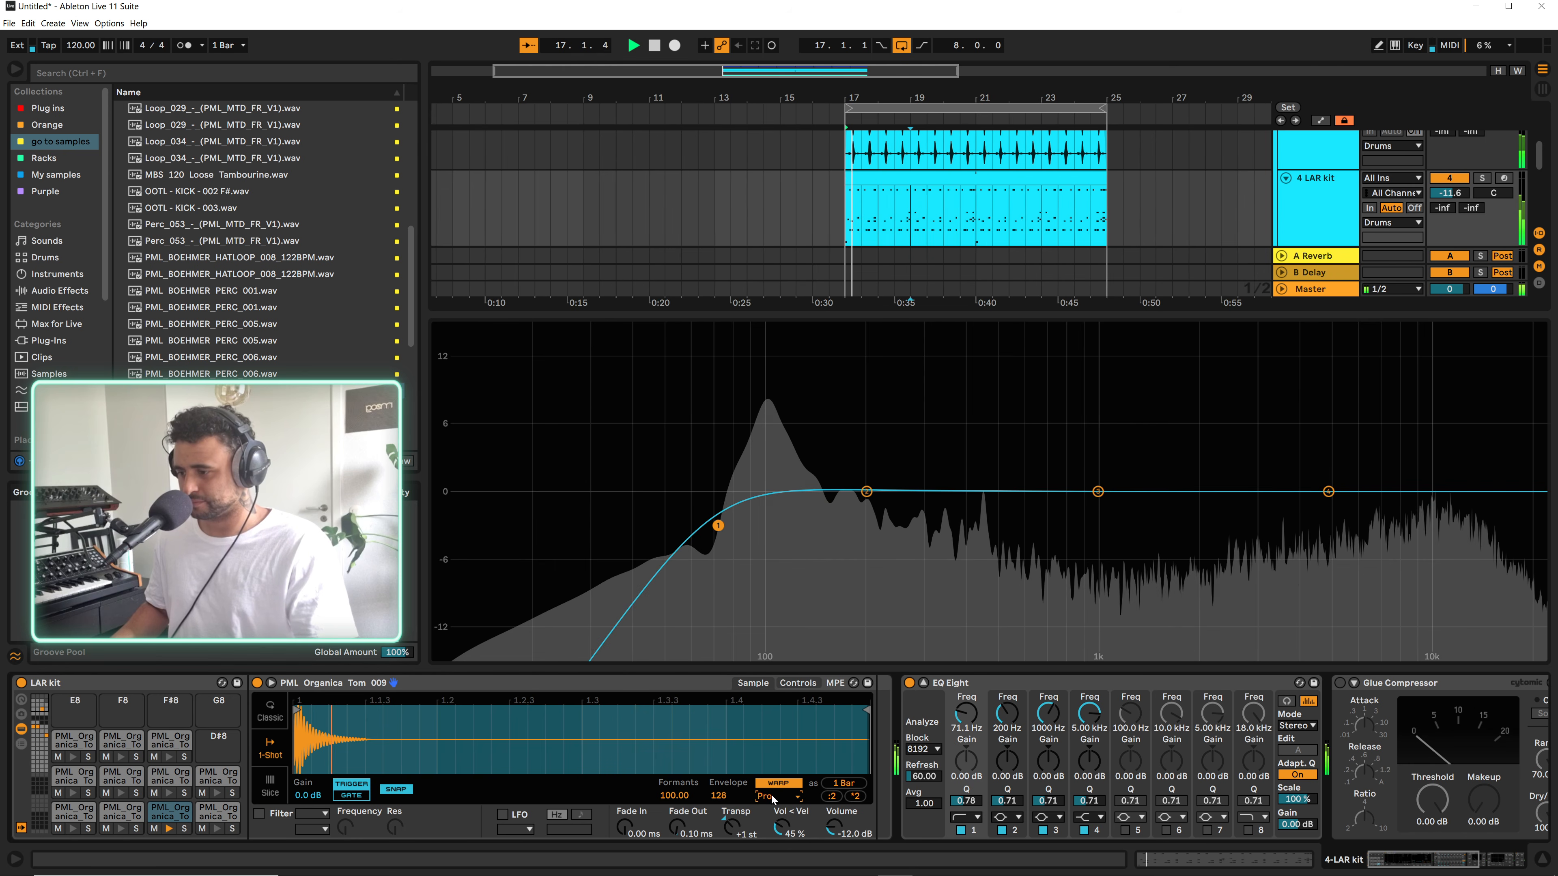
{"action": "mouse_move", "coordinate": [761, 424]}
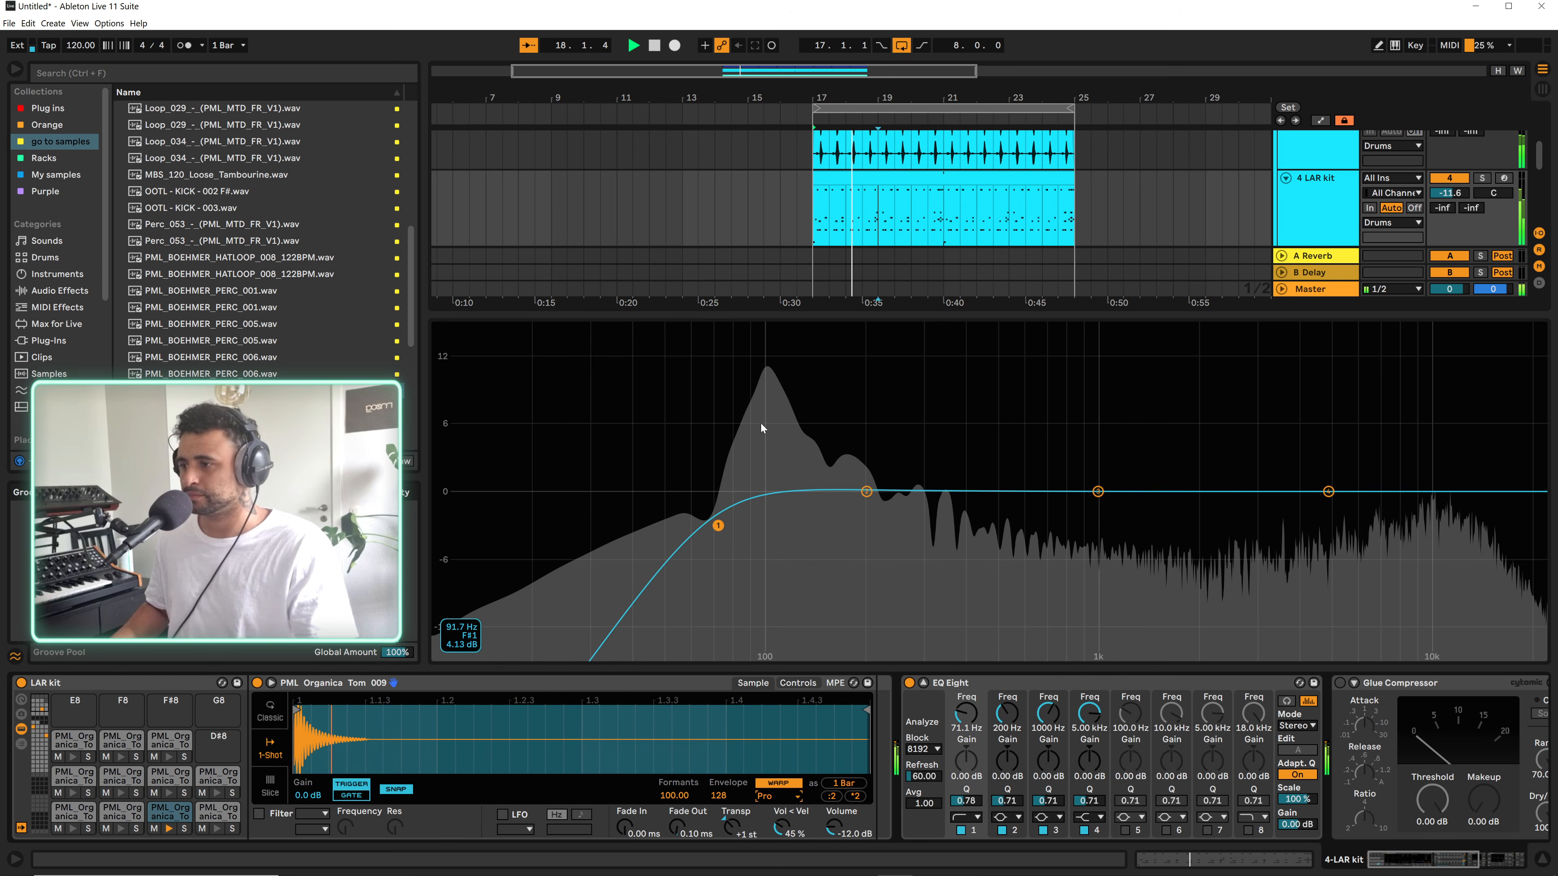
{"action": "key", "text": "space"}
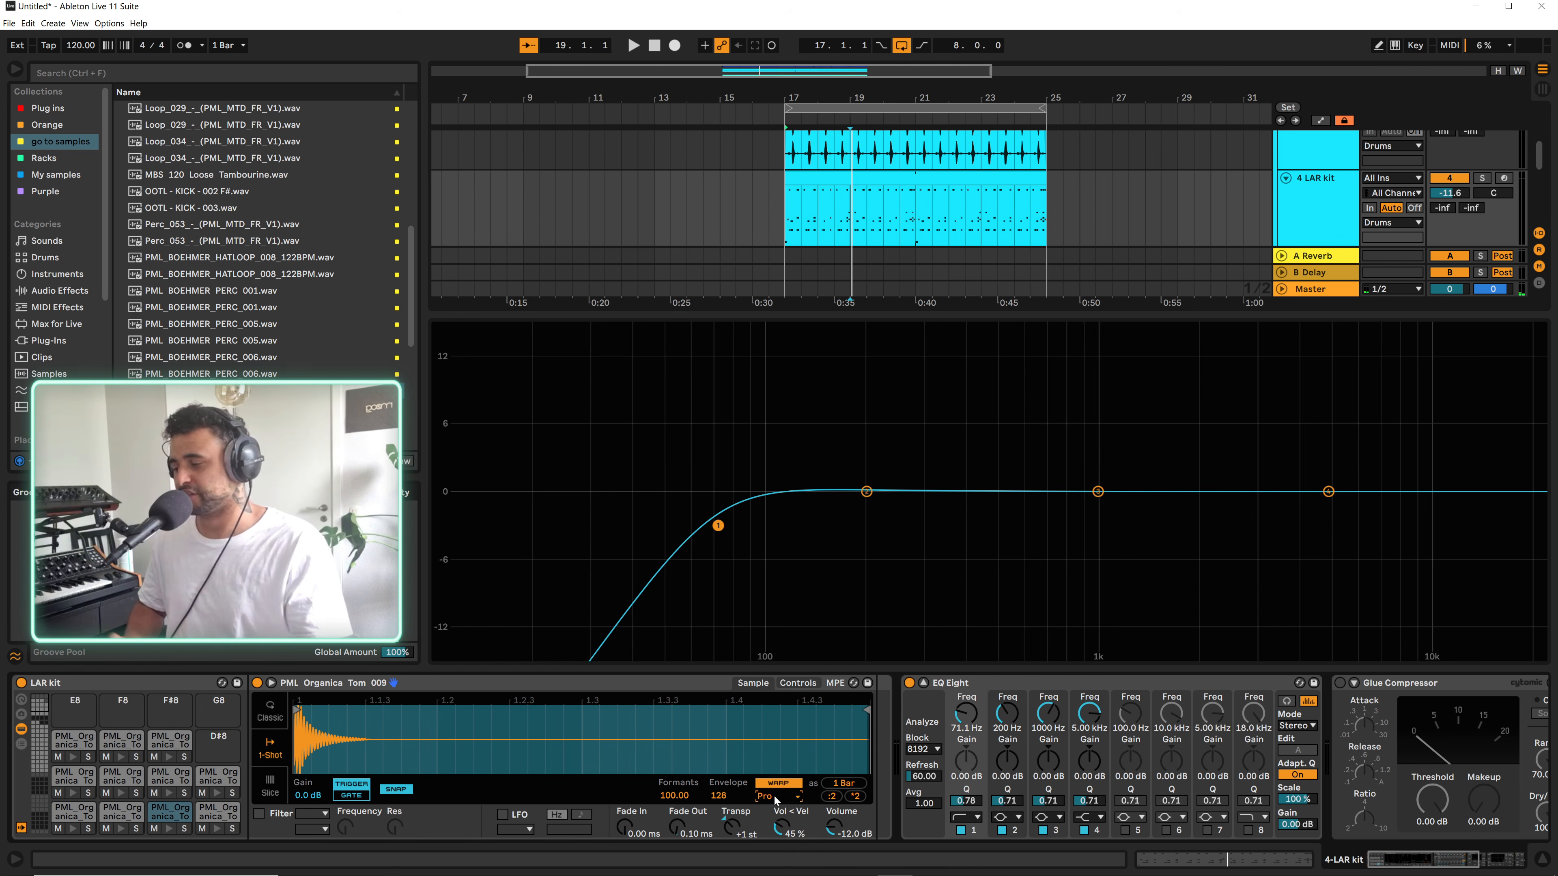
{"action": "left_click", "coordinate": [924, 683]}
Rename the Hats track as Clap
{"action": "scroll", "coordinate": [1246, 359], "scroll_direction": "up", "scroll_amount": 2}
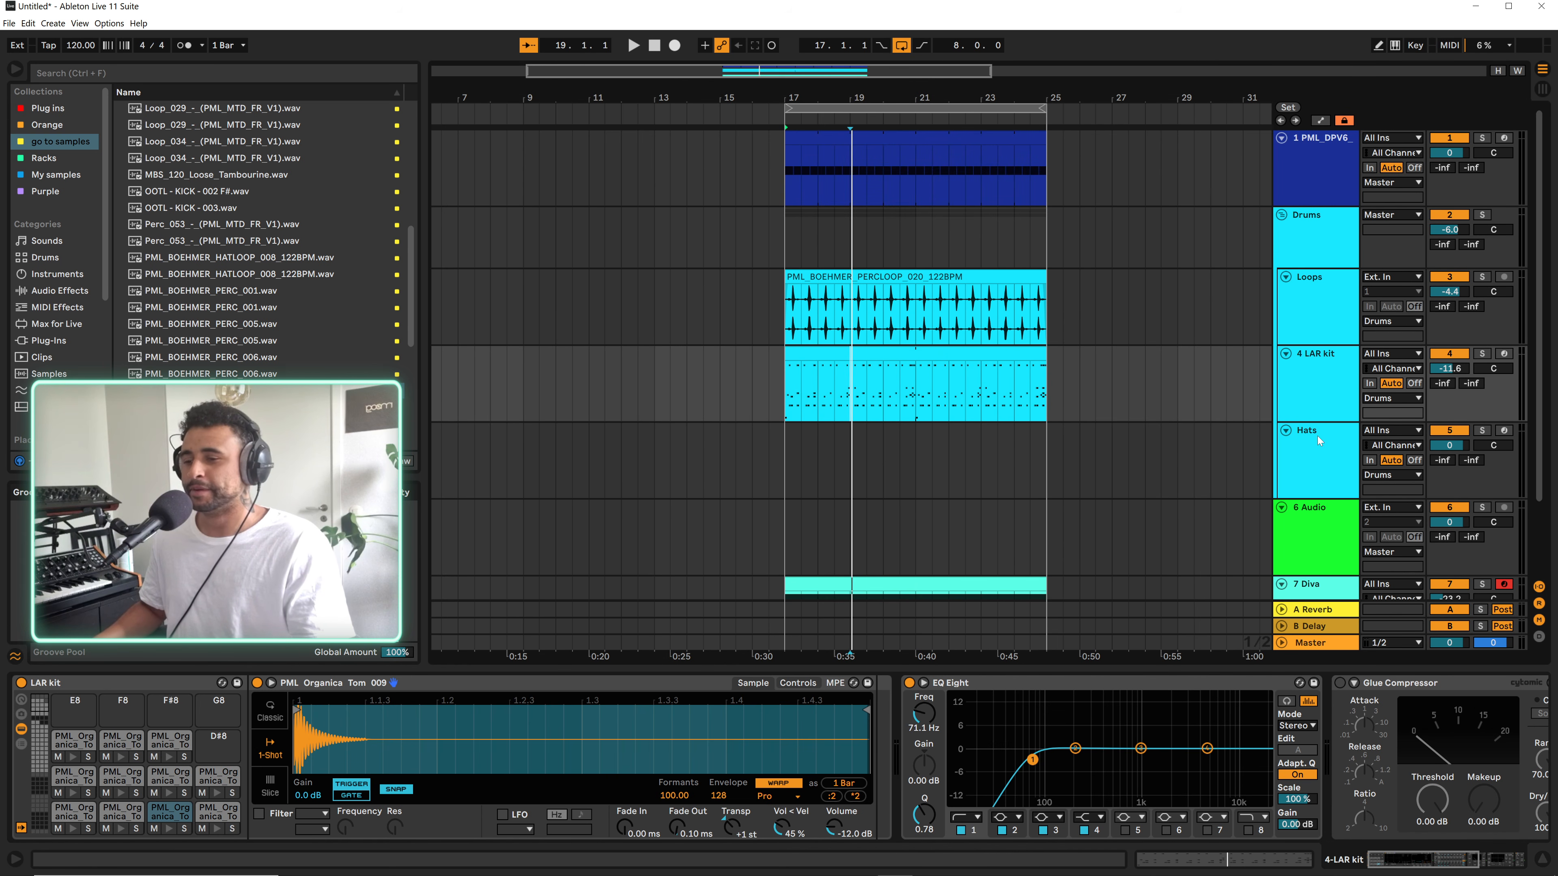
{"action": "left_click", "coordinate": [1302, 472]}
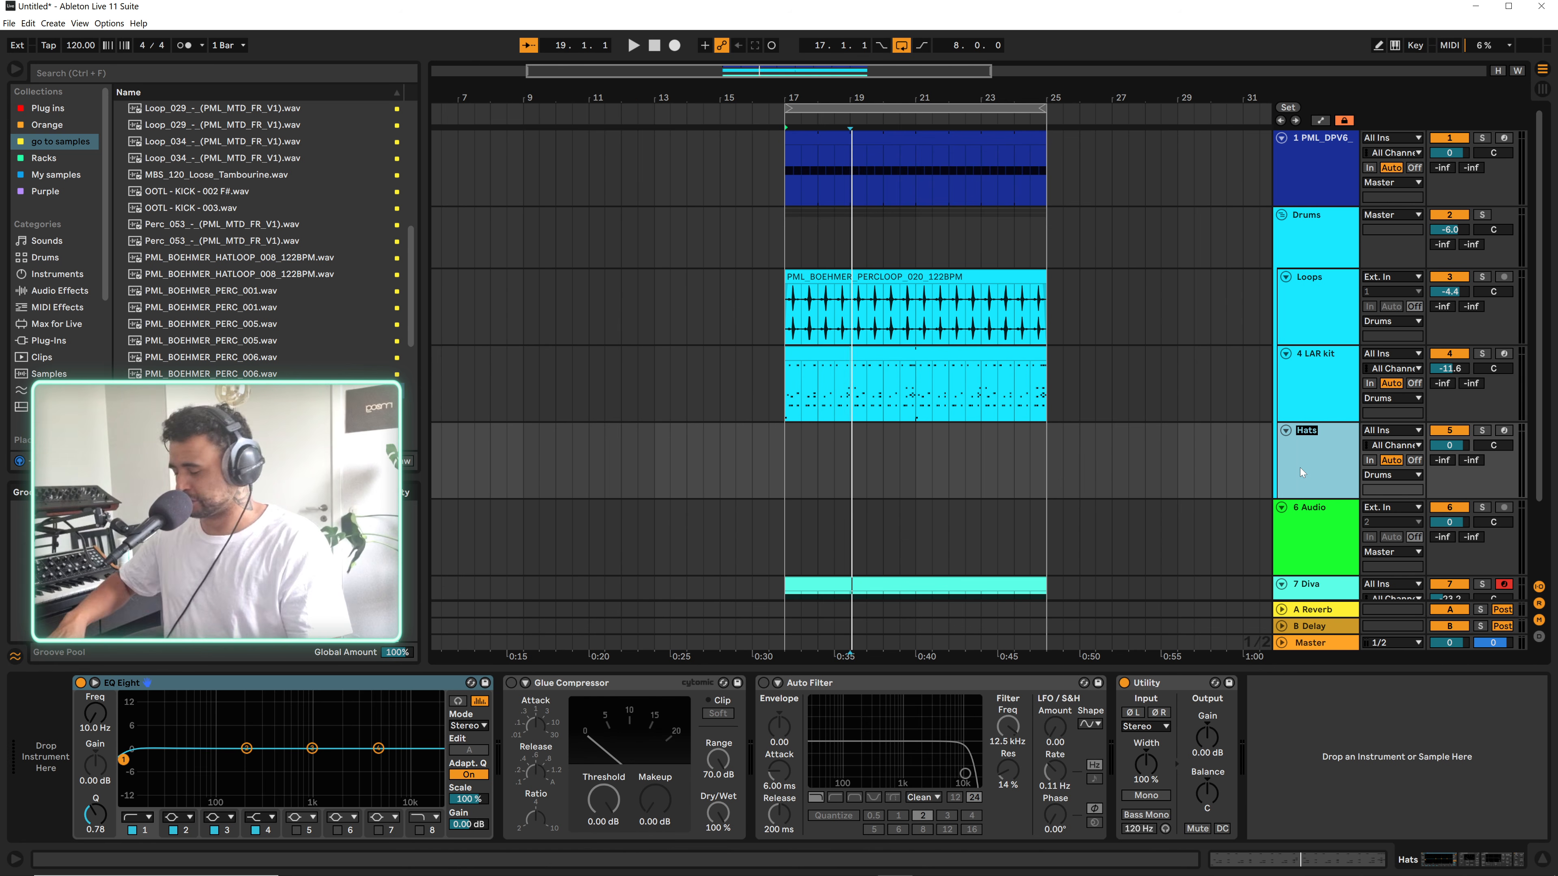
{"action": "key", "text": "Return"}
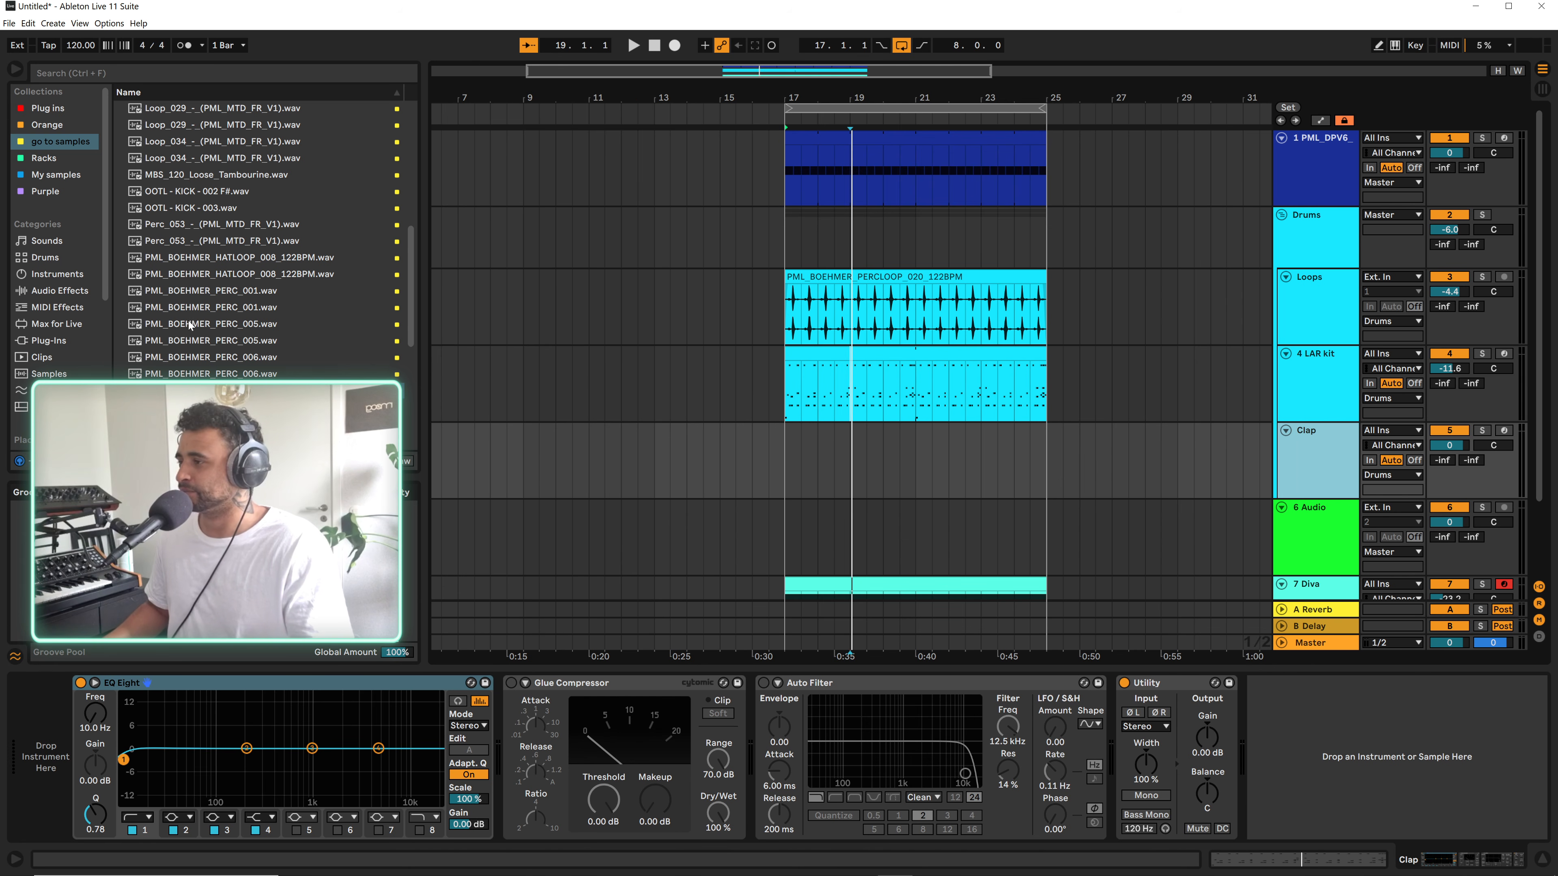
Find the second ClapSnare_052_-_(PML_MTD_FR_V1).wav in the sample collection and load it as an instrument on the Clap track
{"action": "scroll", "coordinate": [199, 300], "scroll_direction": "up", "scroll_amount": 10}
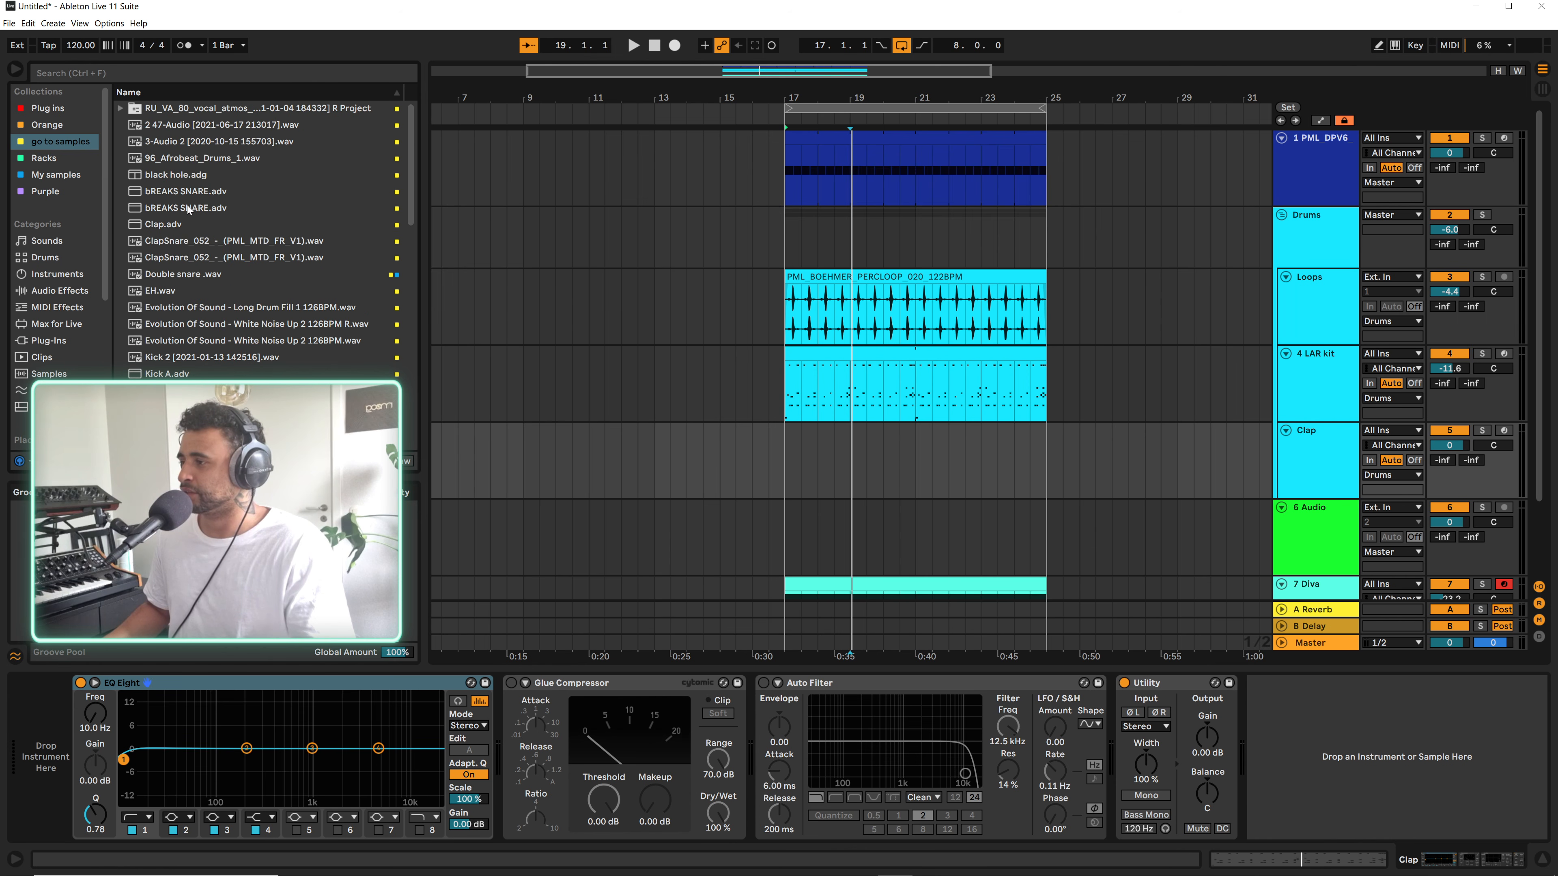
{"action": "left_click", "coordinate": [186, 242]}
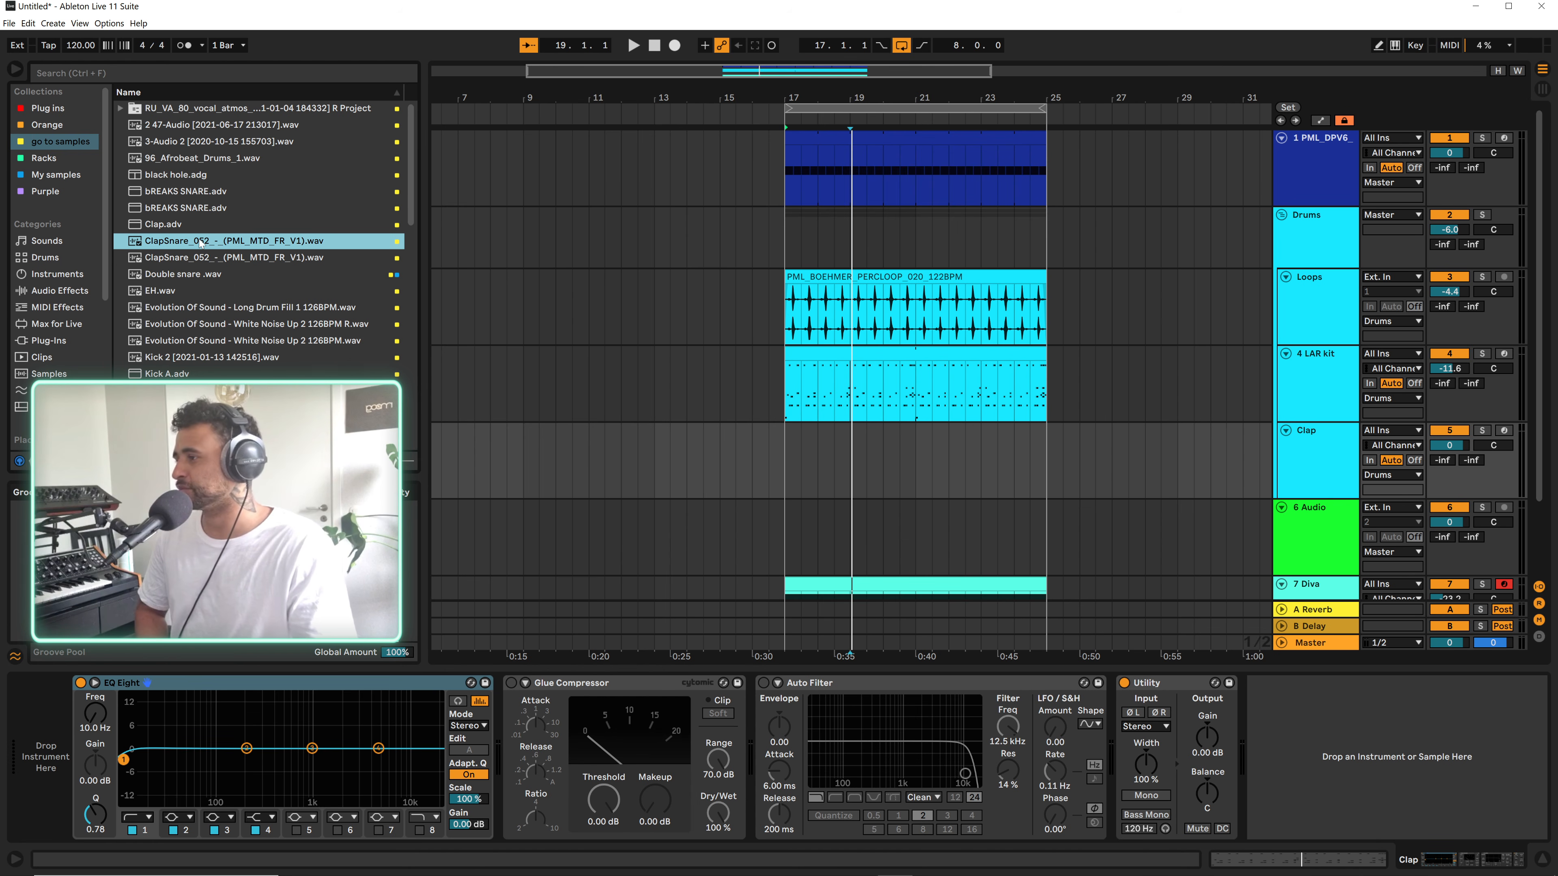
{"action": "scroll", "coordinate": [221, 320], "scroll_direction": "down", "scroll_amount": 10}
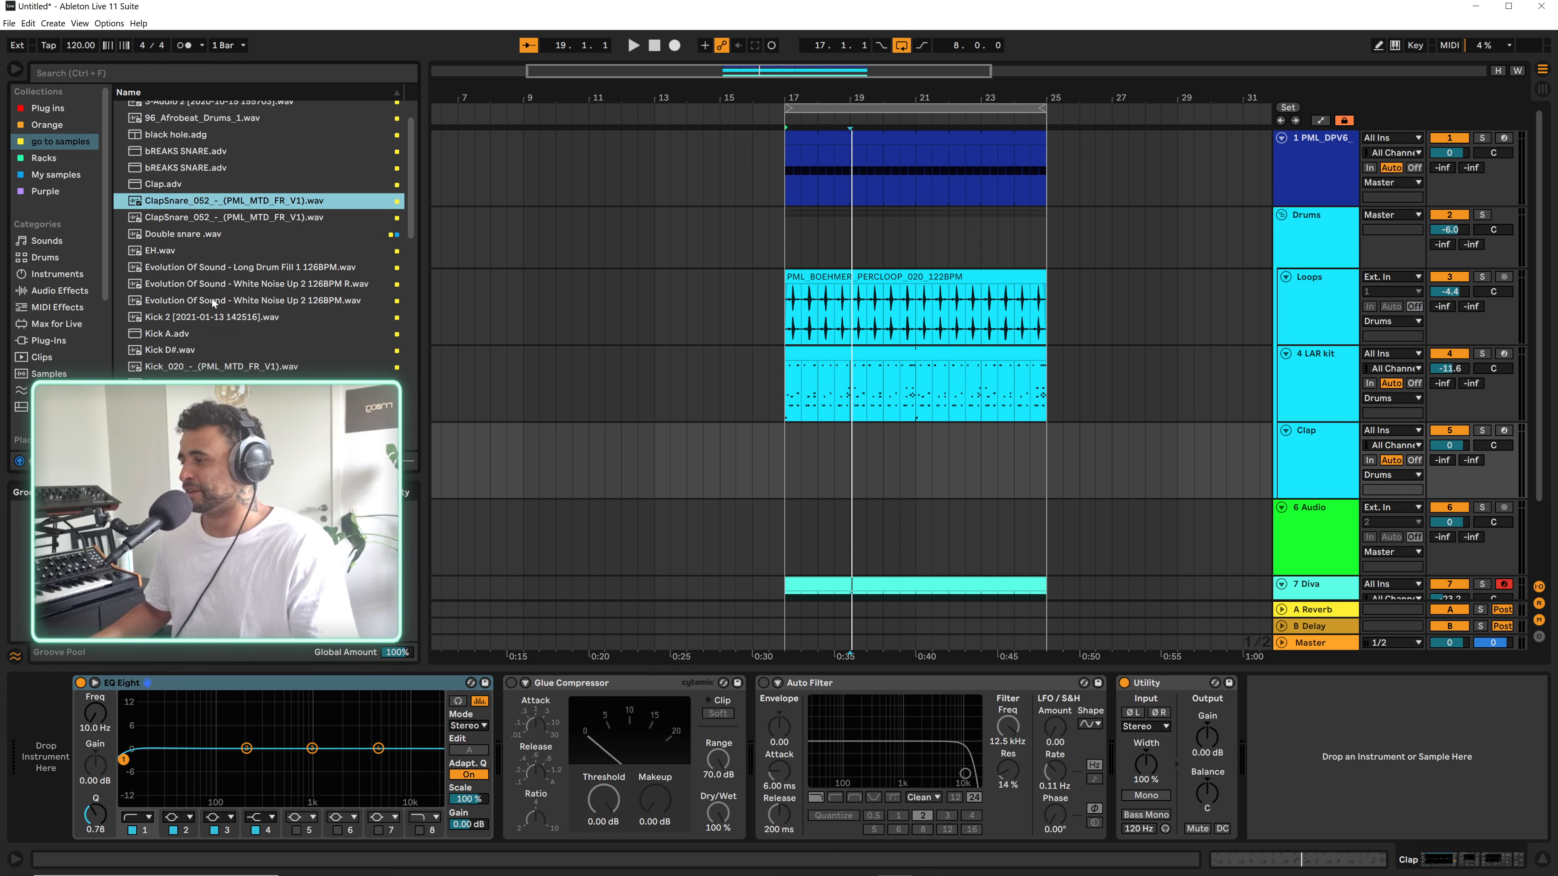
{"action": "scroll", "coordinate": [204, 354], "scroll_direction": "up", "scroll_amount": 10}
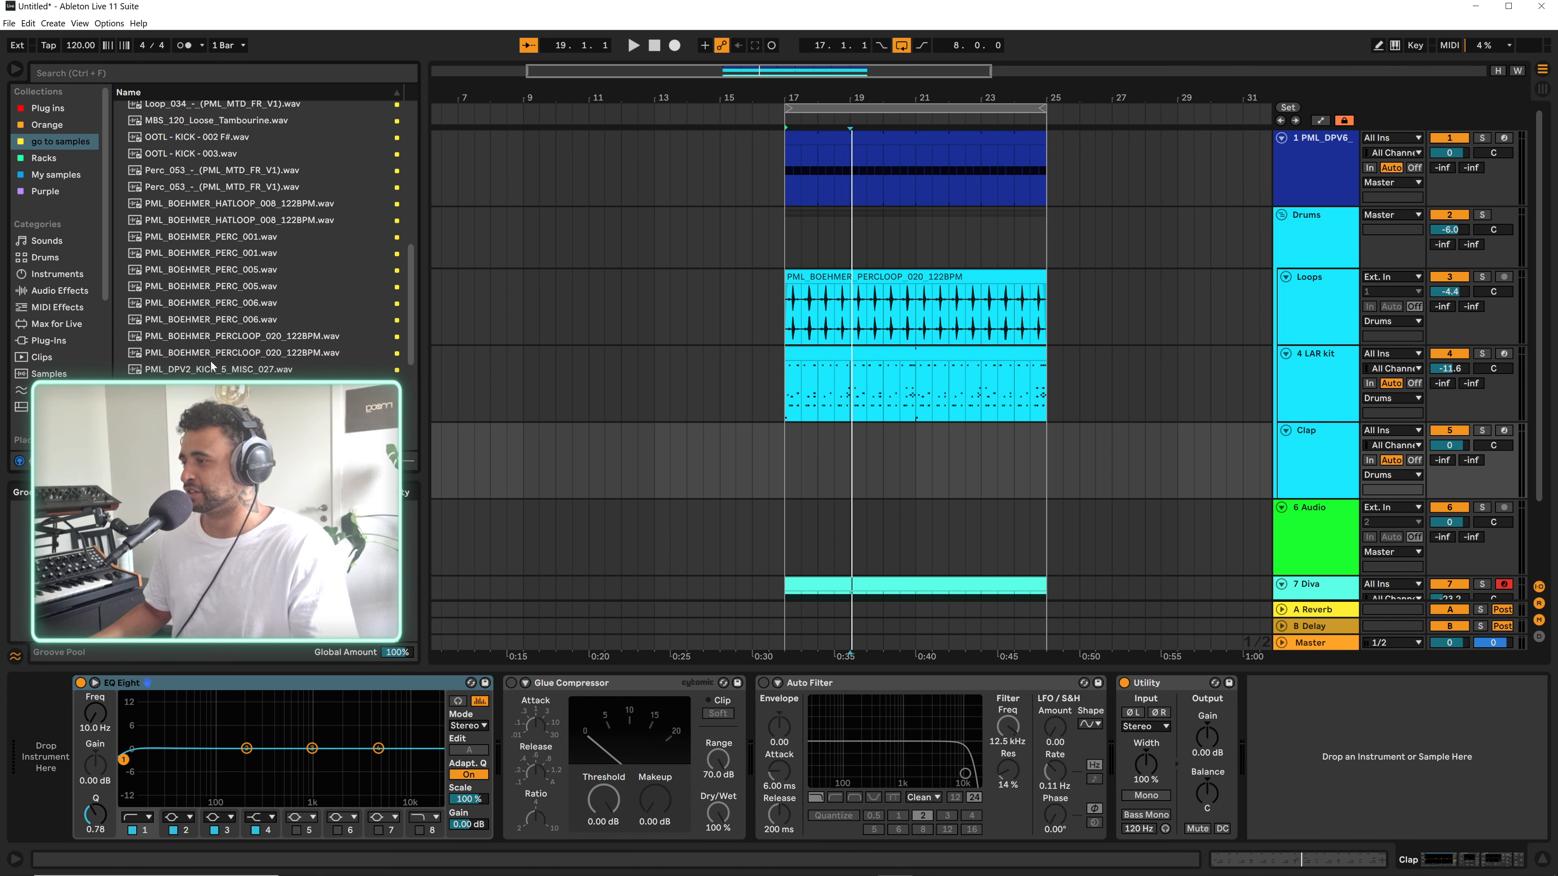
{"action": "left_click", "coordinate": [183, 257]}
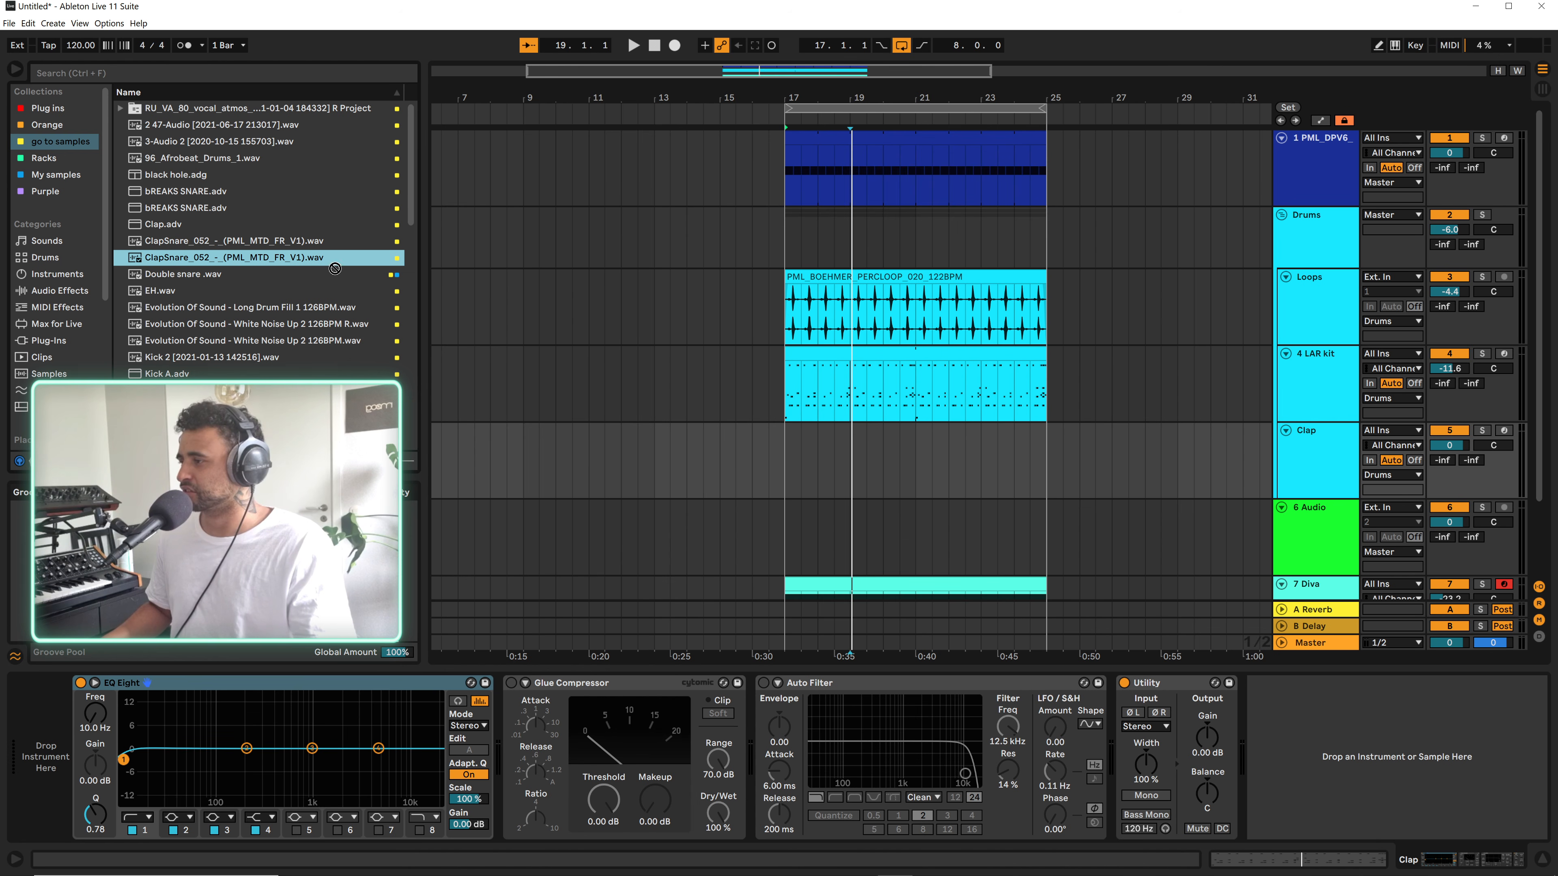
{"action": "left_click_drag", "start_coordinate": [334, 269], "coordinate": [801, 472]}
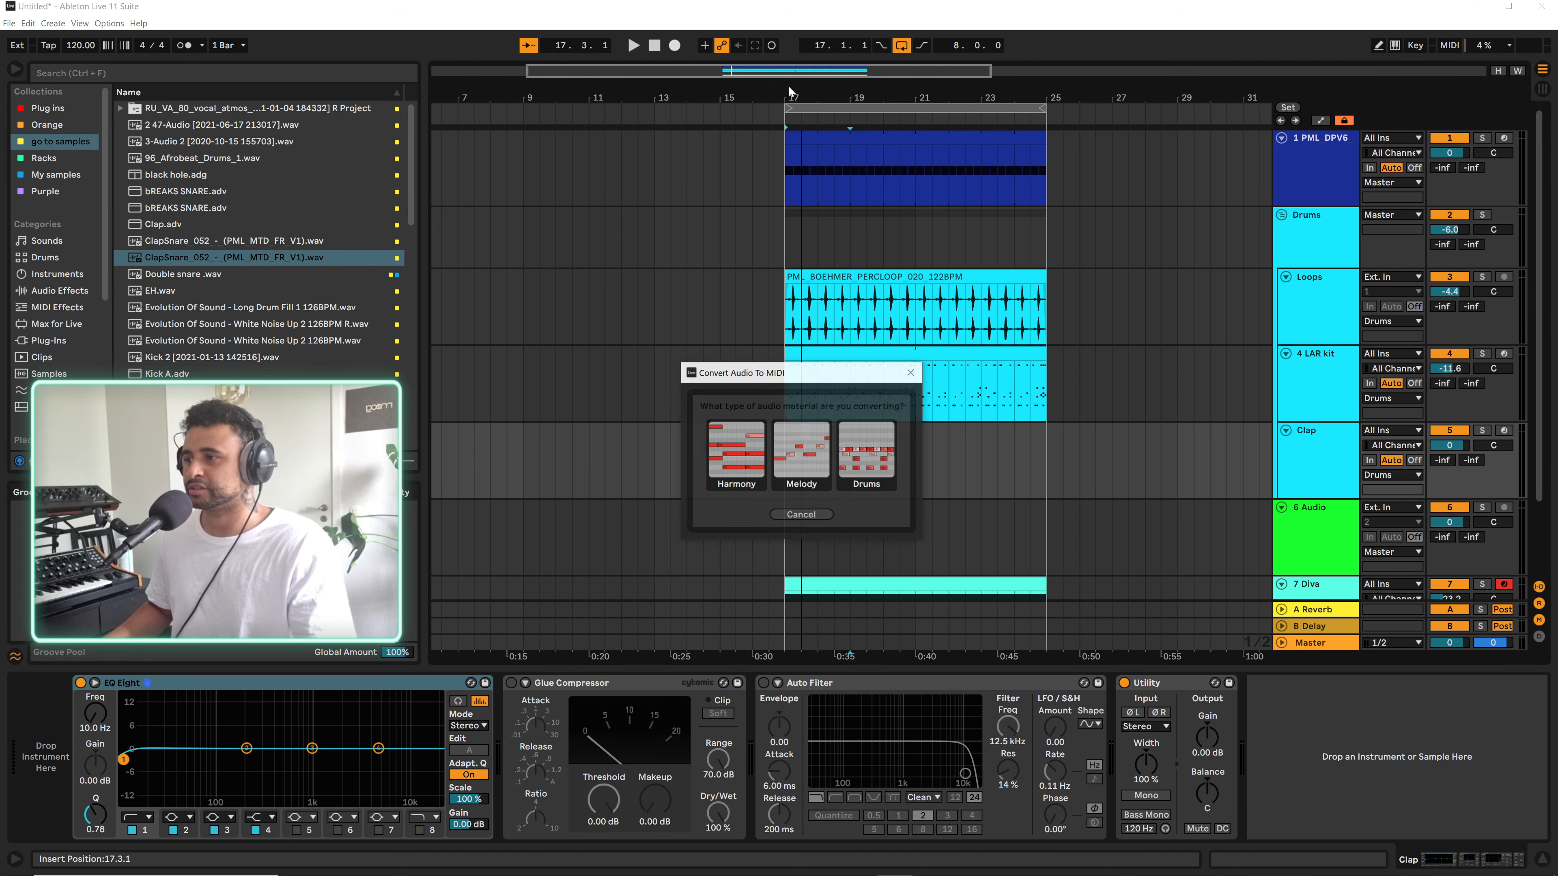
{"action": "left_click", "coordinate": [910, 371]}
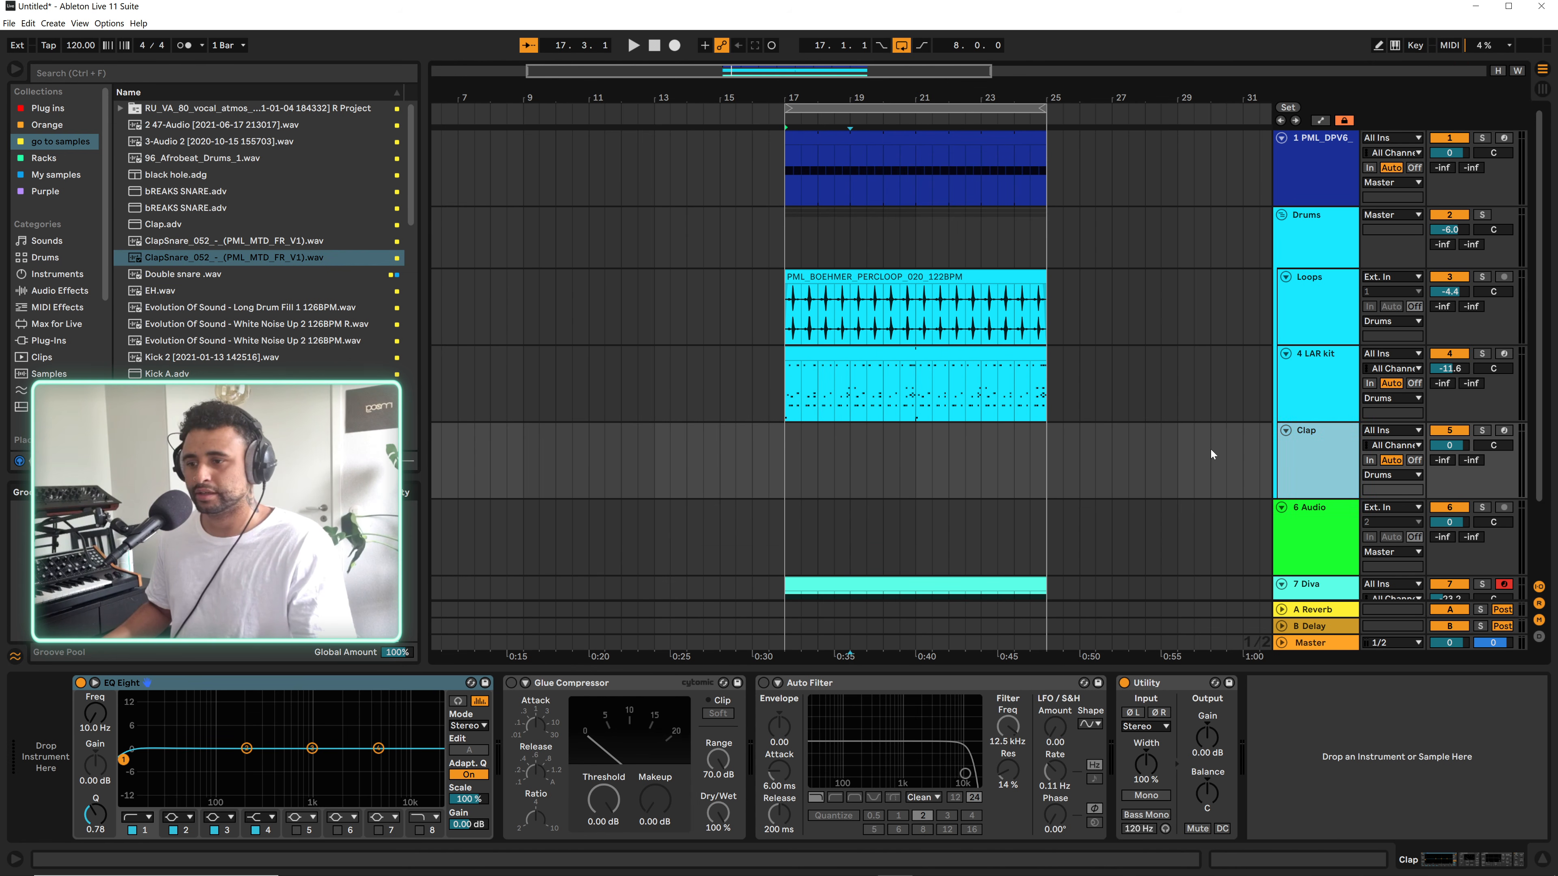
{"action": "double_click", "coordinate": [236, 264]}
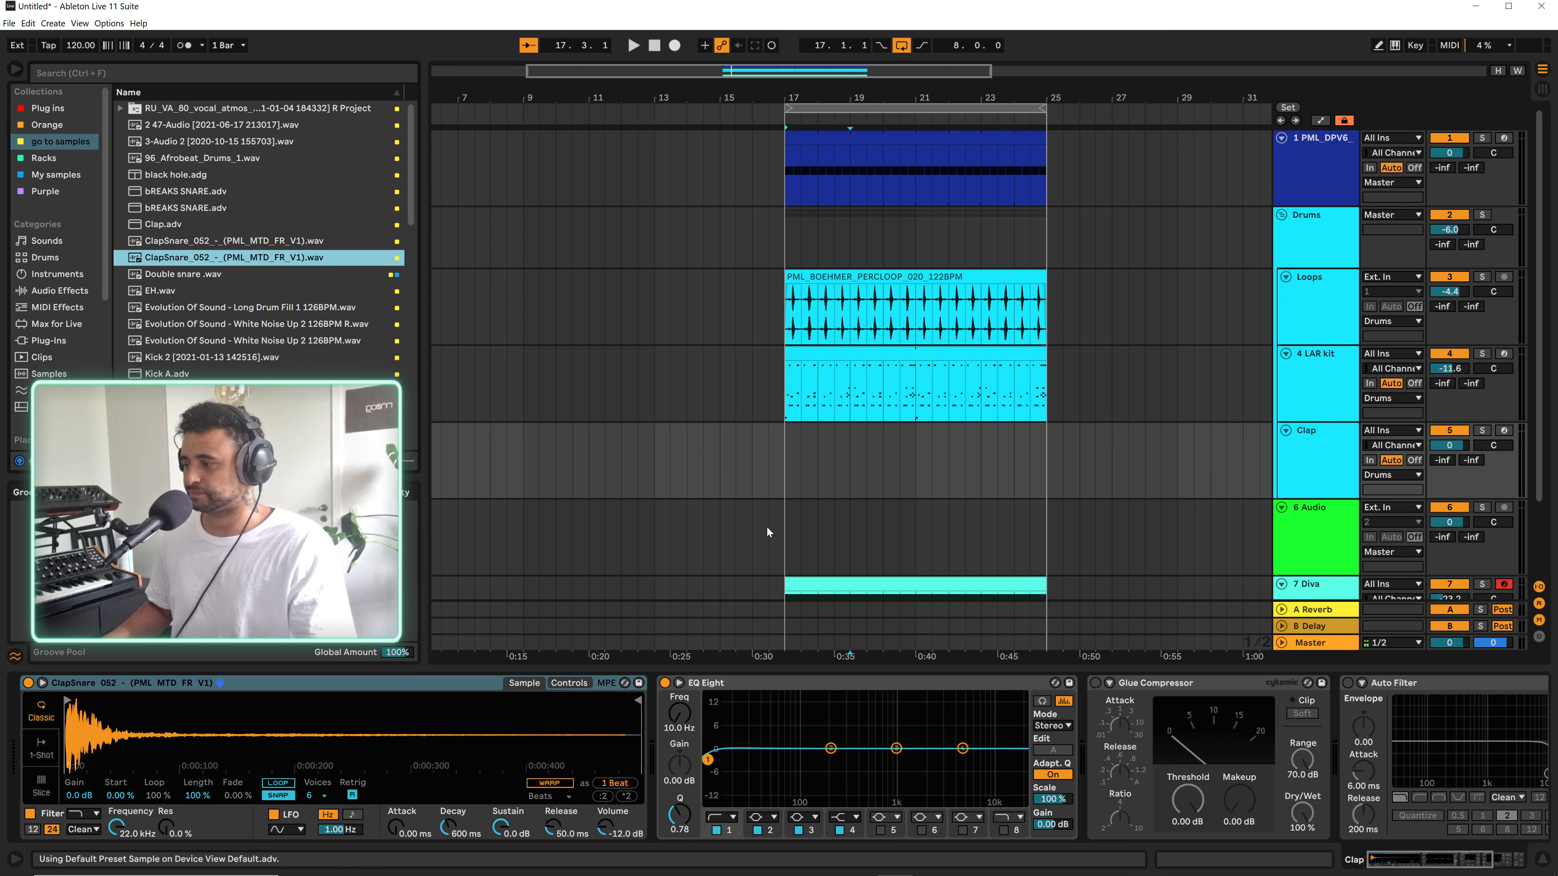
Create an empty four-bar MIDI clip on the Clap track, spanning bars 17 to 21
{"action": "left_click", "coordinate": [788, 467]}
{"action": "left_click_drag", "start_coordinate": [828, 465], "coordinate": [916, 478]}
{"action": "key", "text": "ctrl+shift+m"}
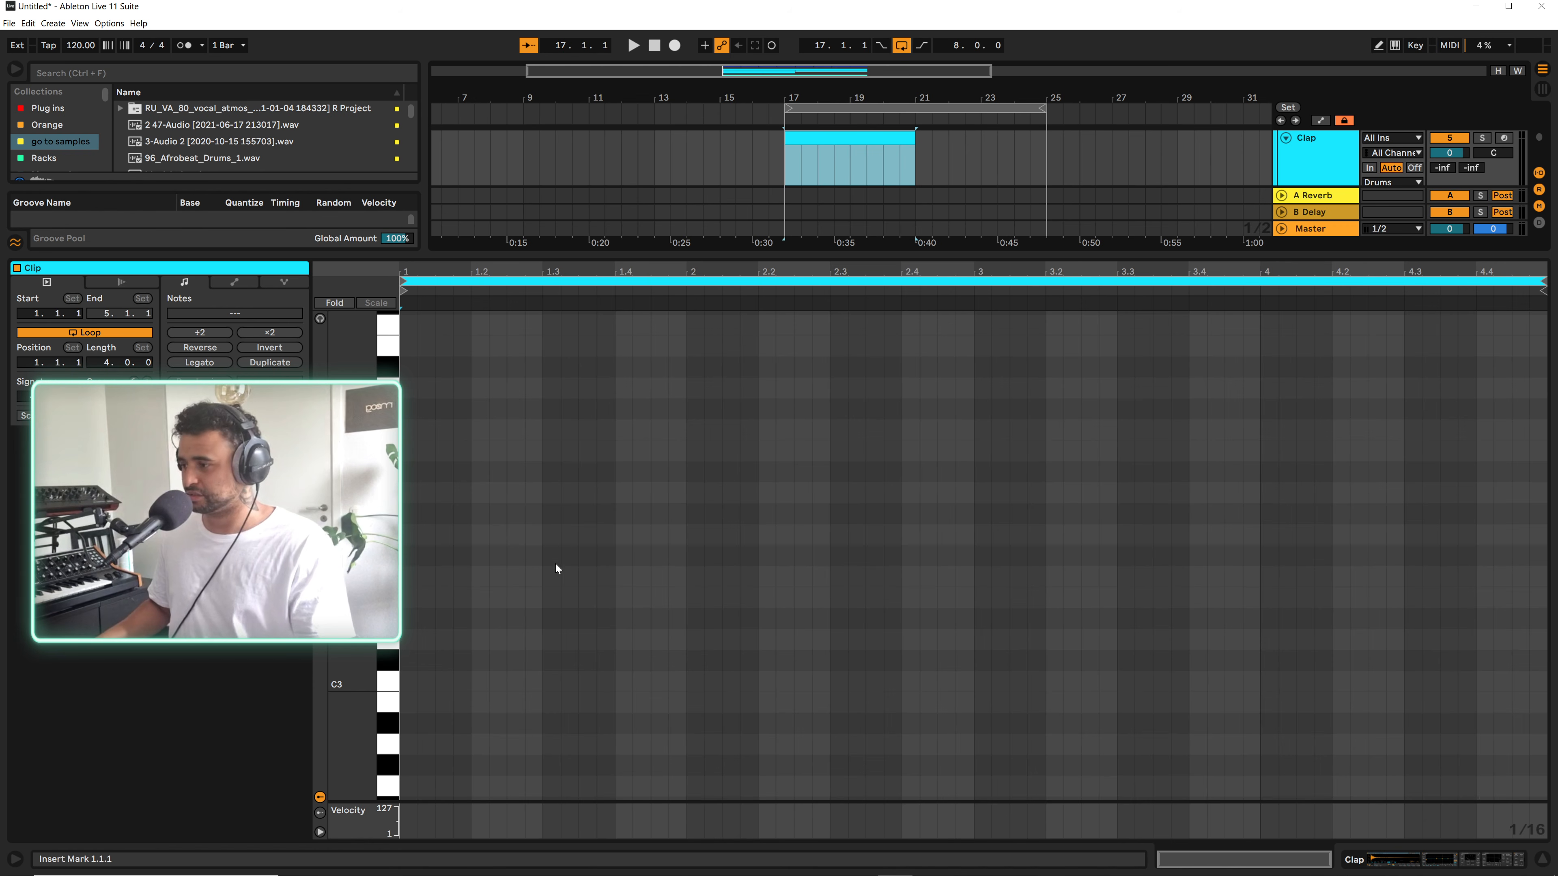
Add C3 clap notes at 1.2.1 and 1.4.1 in the new clip, listening to the loop
{"action": "double_click", "coordinate": [478, 680]}
{"action": "key", "text": "space"}
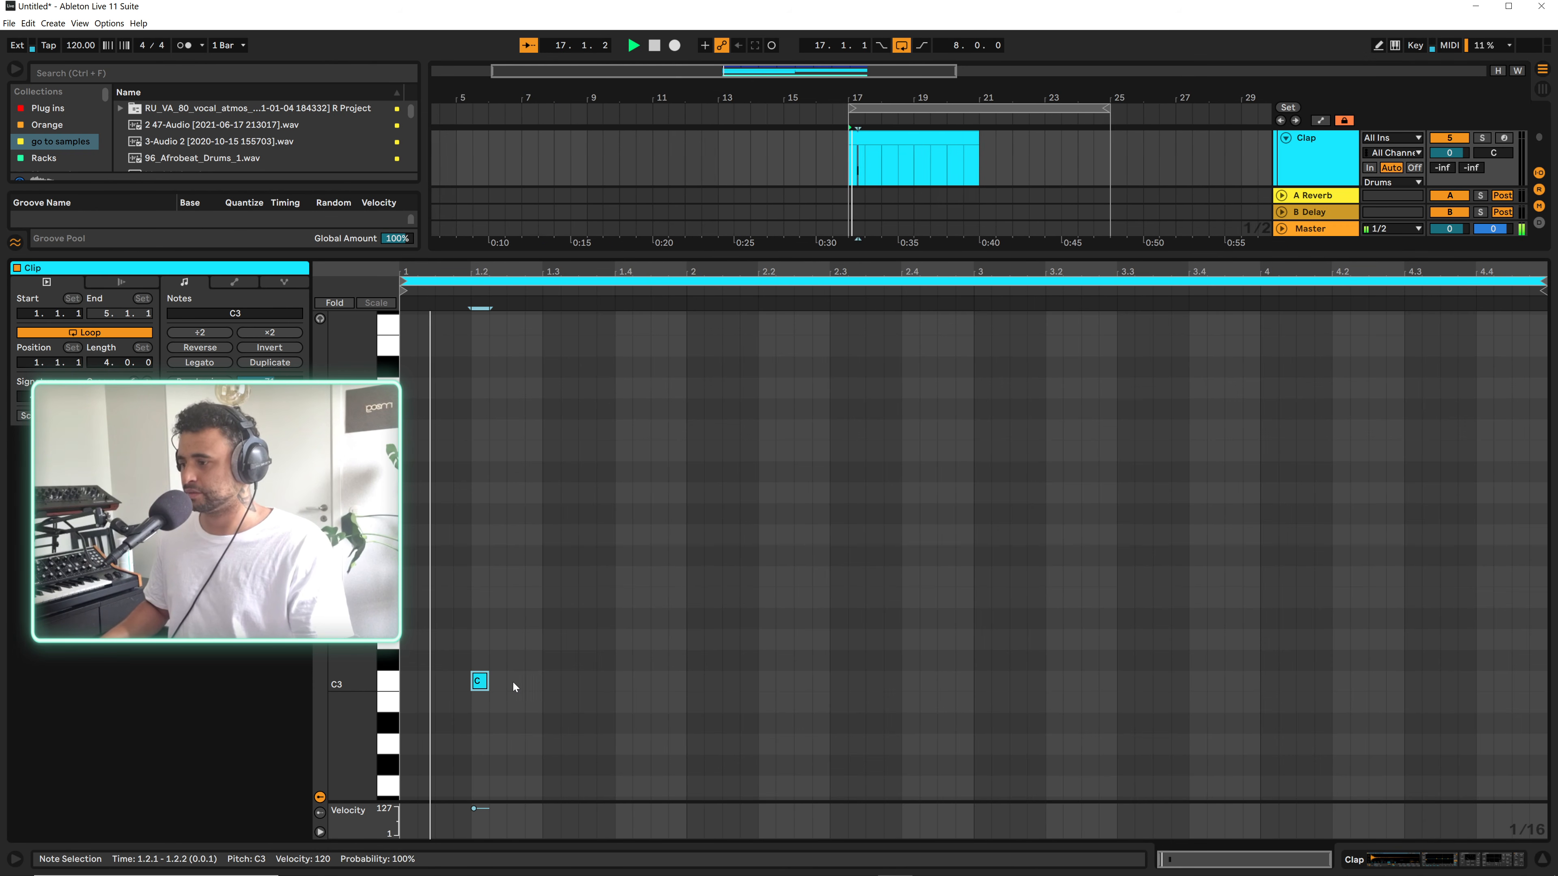
{"action": "double_click", "coordinate": [622, 680]}
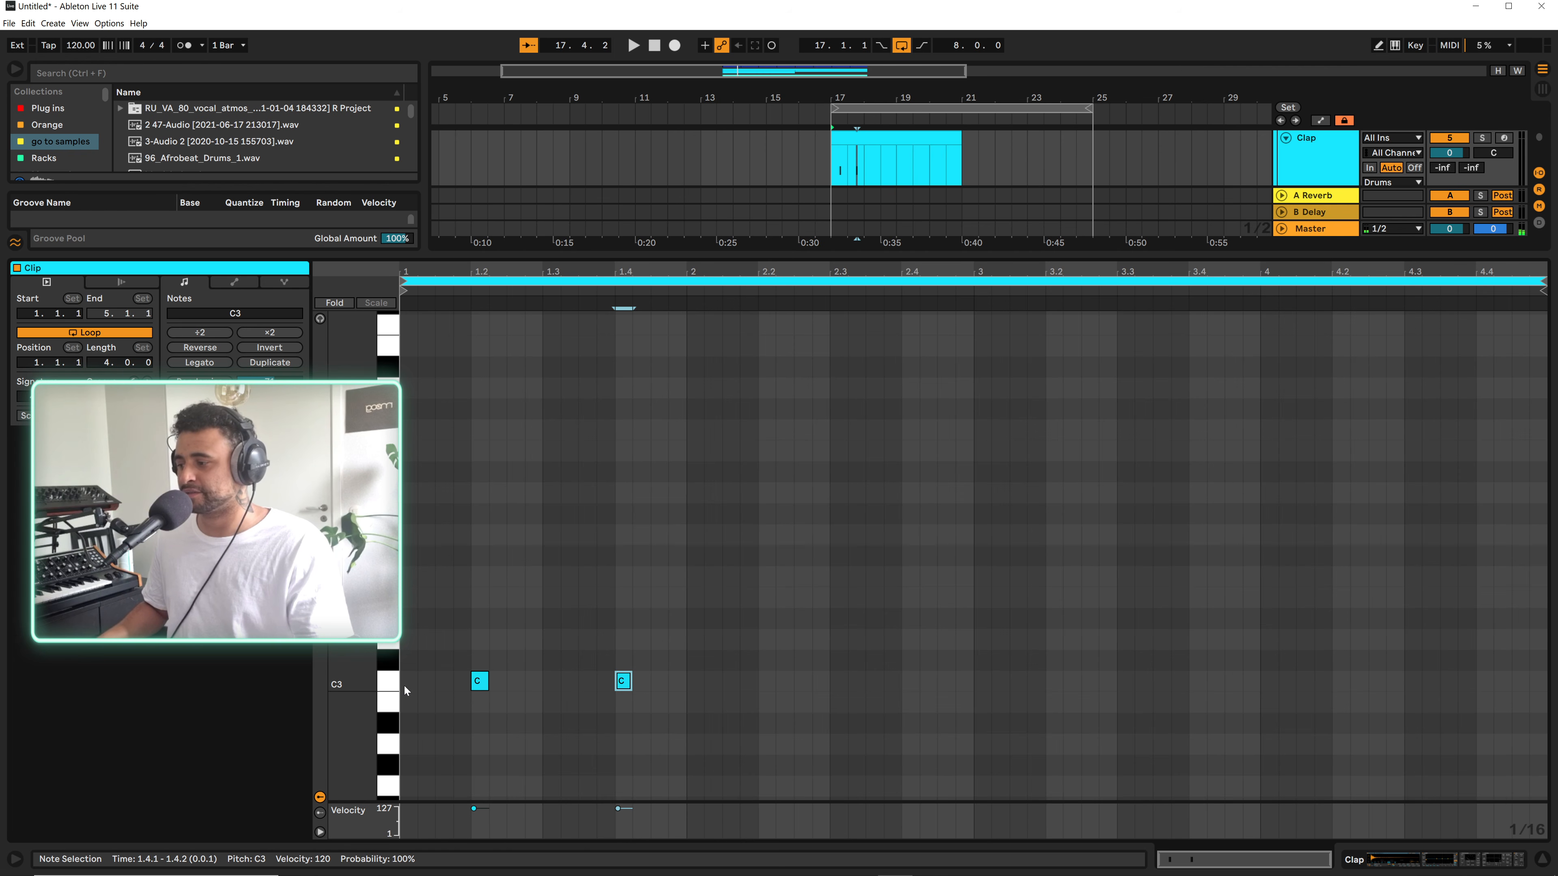
Repeat the two C3 claps through bars 2 to 4 of the clip and move bar 1's second clap to 1.3.4
{"action": "left_click_drag", "start_coordinate": [404, 685], "coordinate": [606, 682]}
{"action": "key", "text": "ctrl+d"}
{"action": "key", "text": "ctrl+d"}
{"action": "key", "text": "ctrl+d"}
{"action": "key", "text": "space"}
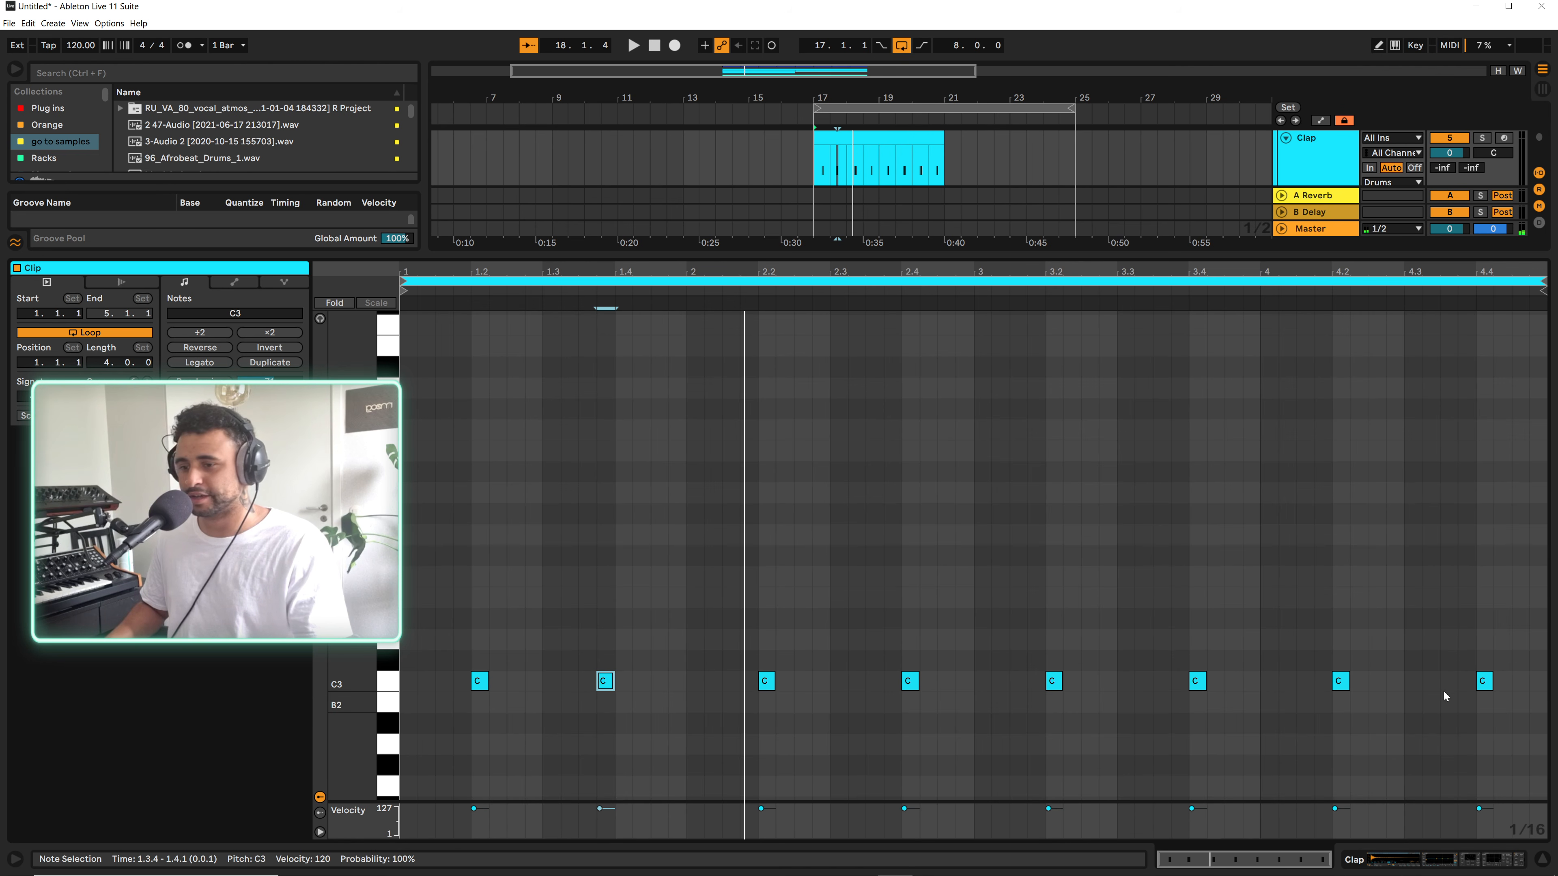
Move the last clap in the clip one sixteenth earlier to 4.3.4 and listen to the loop
{"action": "left_click", "coordinate": [1485, 683]}
{"action": "key", "text": "Left"}
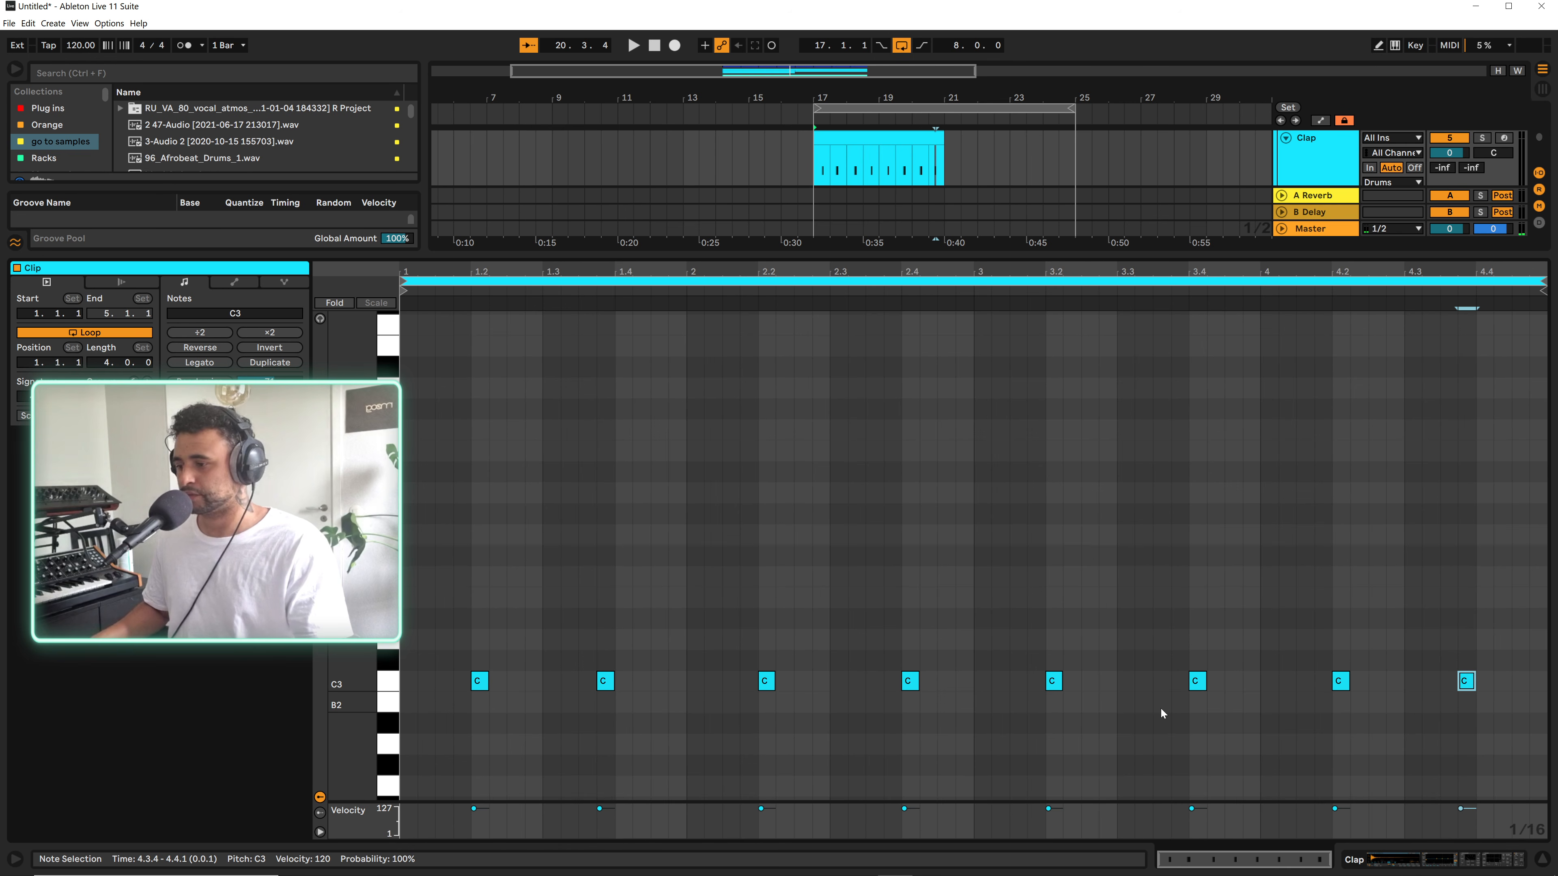
{"action": "key", "text": "space"}
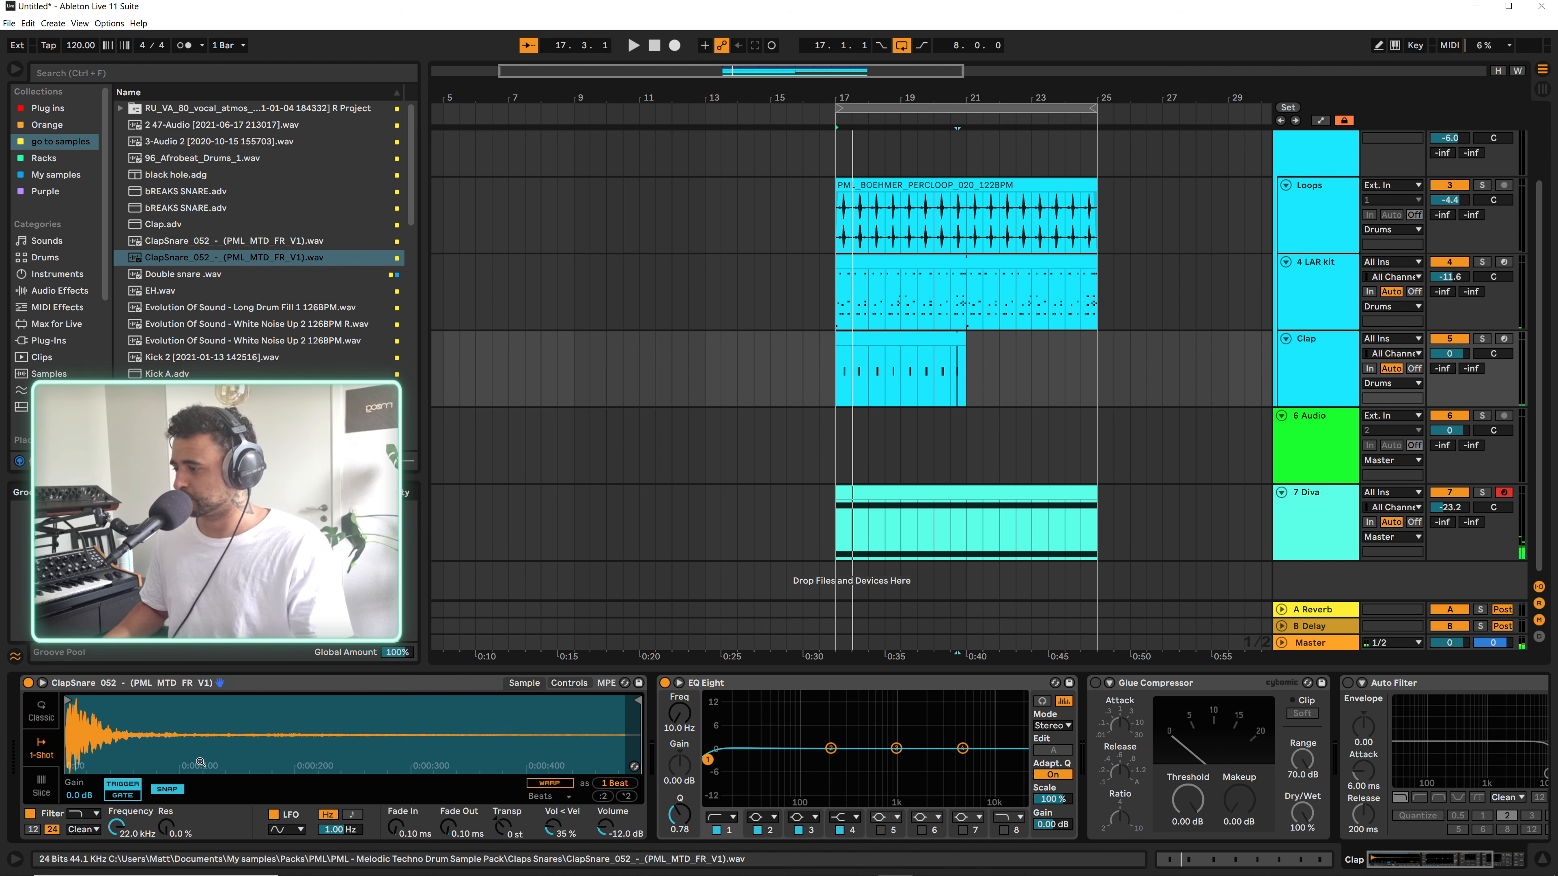
Try shortening the clap sample in Simpler with a 133 ms fade-out and a much earlier end point, listening to the loop
{"action": "left_click_drag", "start_coordinate": [451, 825], "coordinate": [451, 791]}
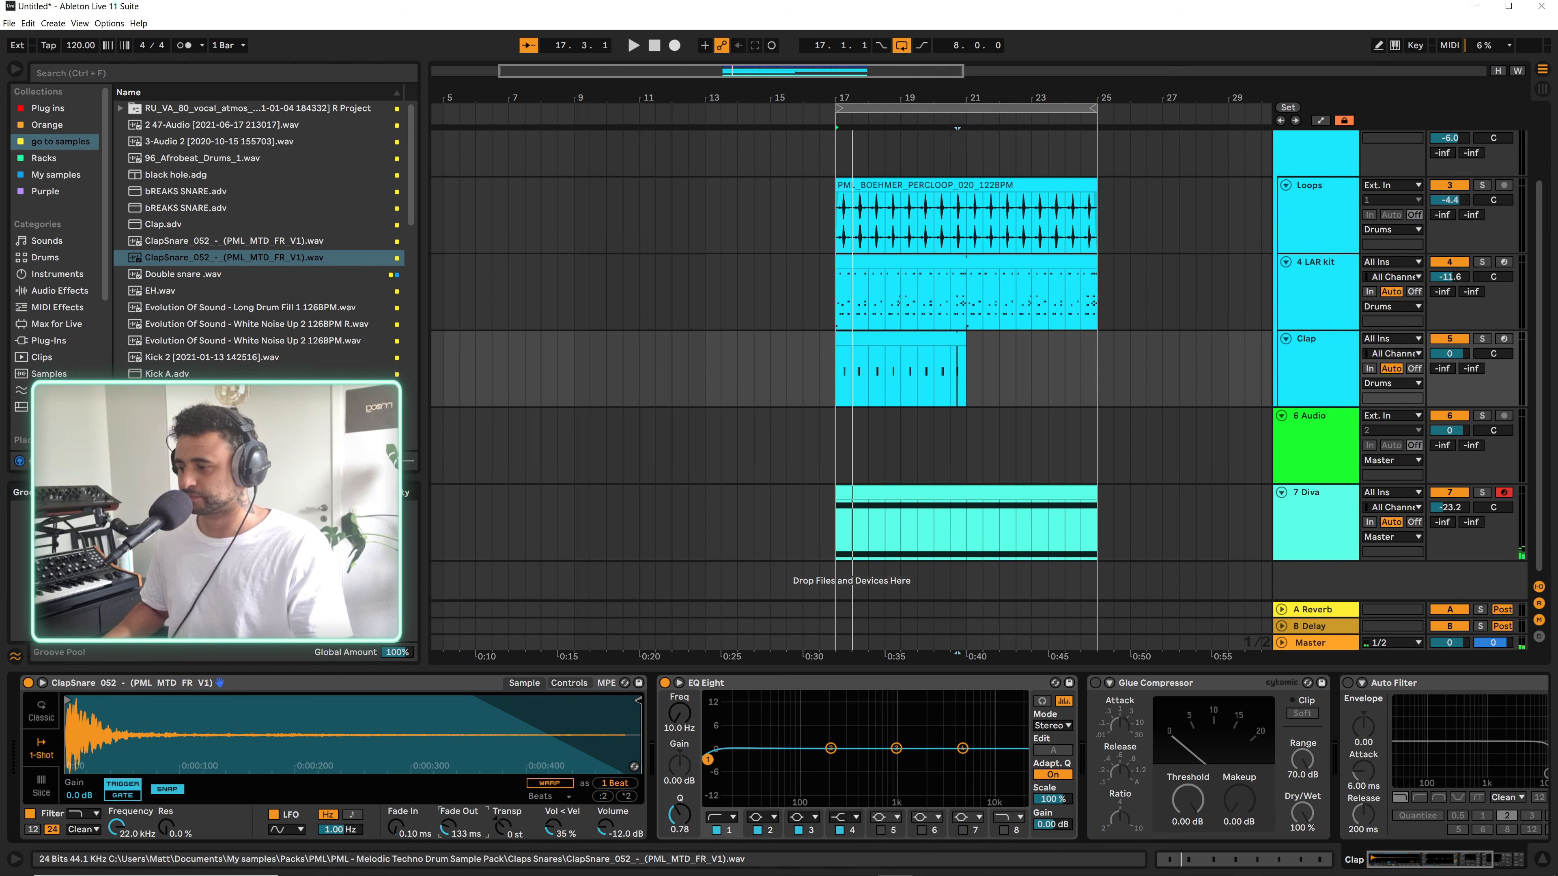
{"action": "mouse_move", "coordinate": [638, 701]}
{"action": "left_mouse_down"}
{"action": "mouse_move", "coordinate": [177, 701]}
{"action": "mouse_move", "coordinate": [188, 737]}
{"action": "mouse_move", "coordinate": [355, 763]}
{"action": "mouse_move", "coordinate": [512, 760]}
{"action": "mouse_move", "coordinate": [190, 757]}
{"action": "left_mouse_up"}
{"action": "key", "text": "space"}
{"action": "key", "text": "space"}
{"action": "key", "text": "space"}
{"action": "key", "text": "space"}
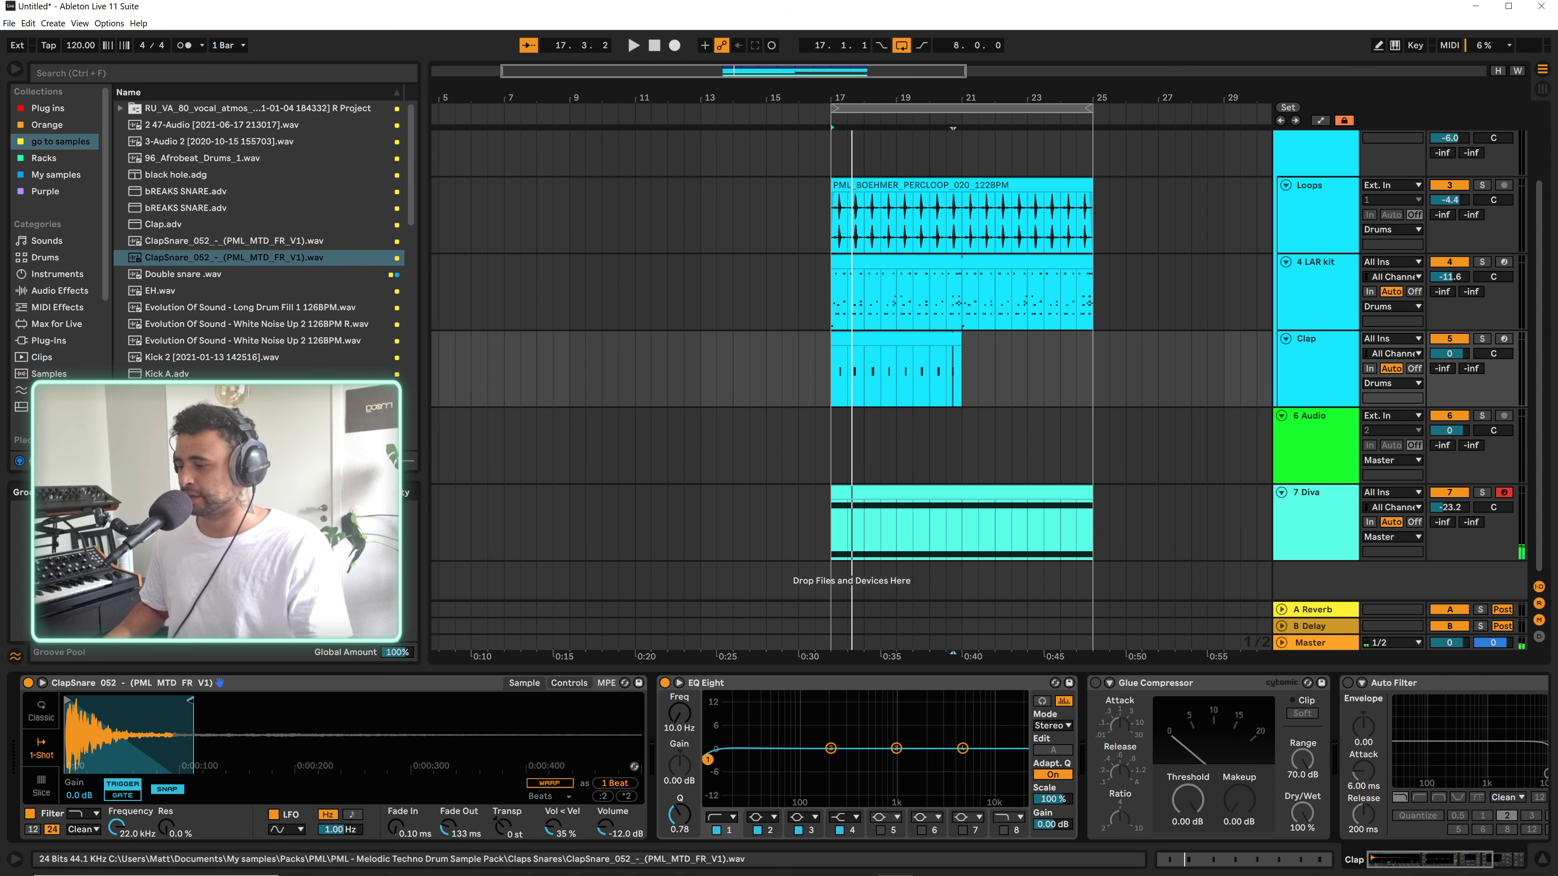
{"action": "left_click_drag", "start_coordinate": [194, 758], "coordinate": [204, 758]}
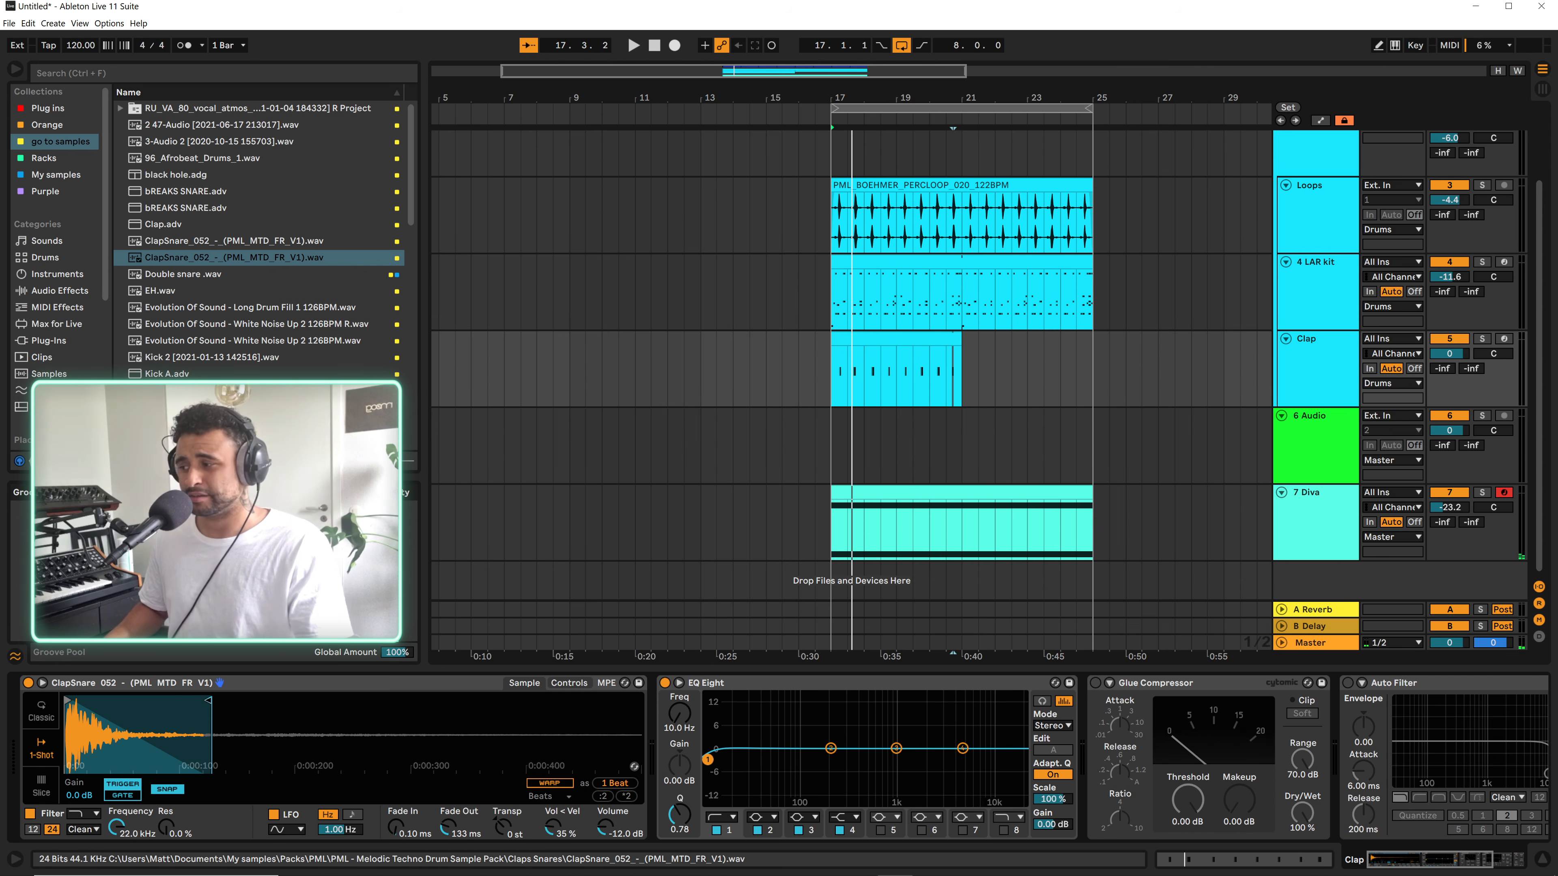
Switch the clap's Simpler to Classic mode and set its sustain to -inf dB
{"action": "left_click", "coordinate": [41, 712]}
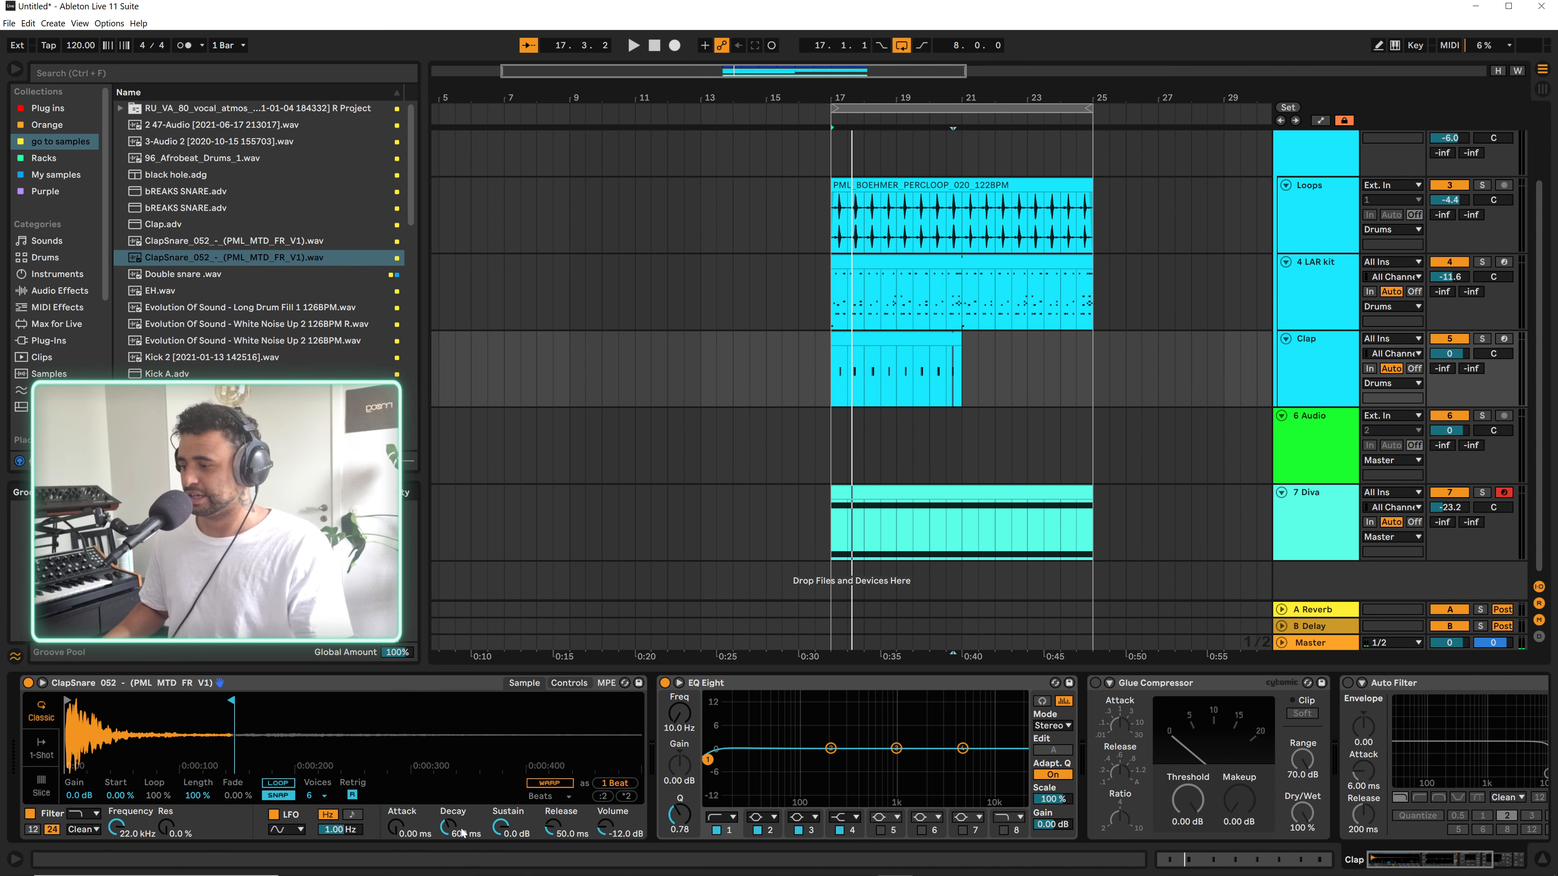
{"action": "left_click_drag", "start_coordinate": [501, 828], "coordinate": [501, 873]}
{"action": "key", "text": "space"}
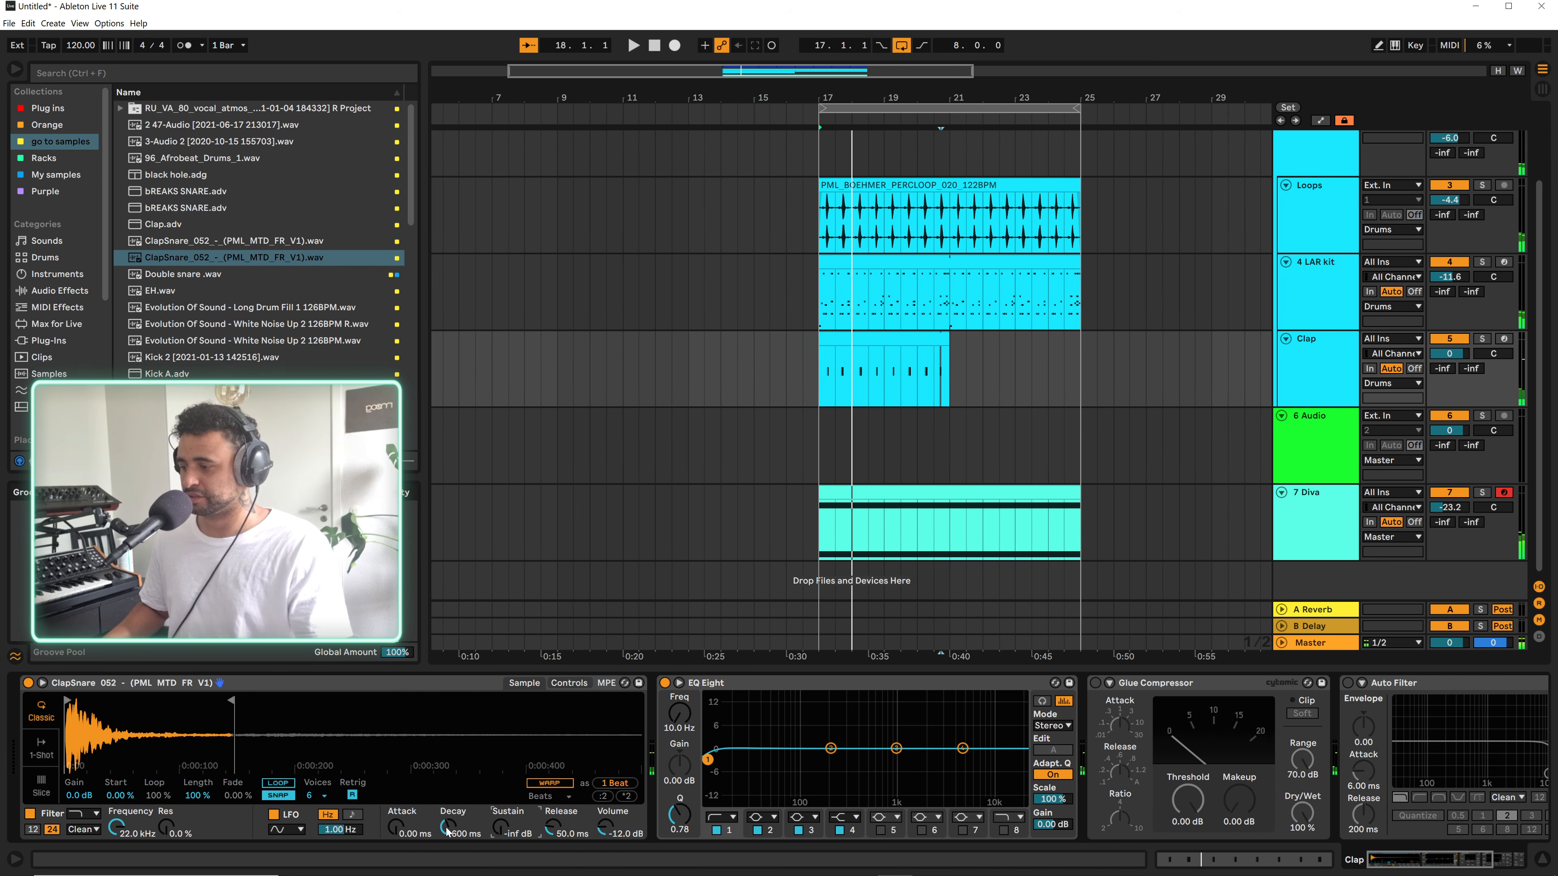
Set the clap's decay to 60.0 s and its sustain to -17 dB while listening to the loop
{"action": "key", "text": "space"}
{"action": "left_click_drag", "start_coordinate": [446, 833], "coordinate": [446, 762]}
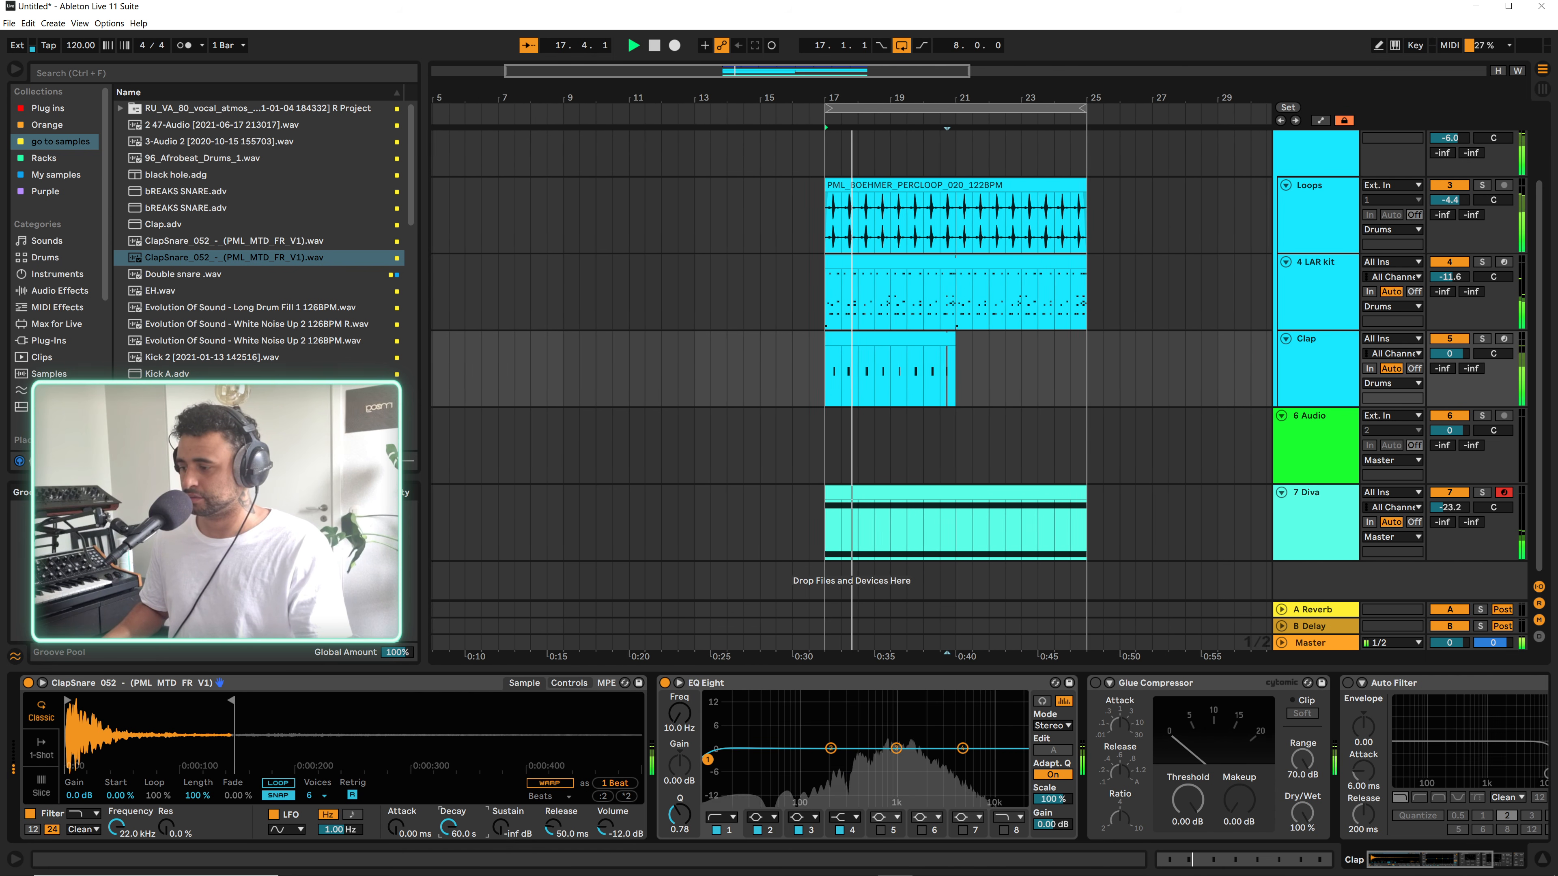
{"action": "left_click_drag", "start_coordinate": [448, 828], "coordinate": [448, 767]}
{"action": "key", "text": "space"}
{"action": "key", "text": "space"}
{"action": "key", "text": "space"}
{"action": "key", "text": "space"}
{"action": "key", "text": "space"}
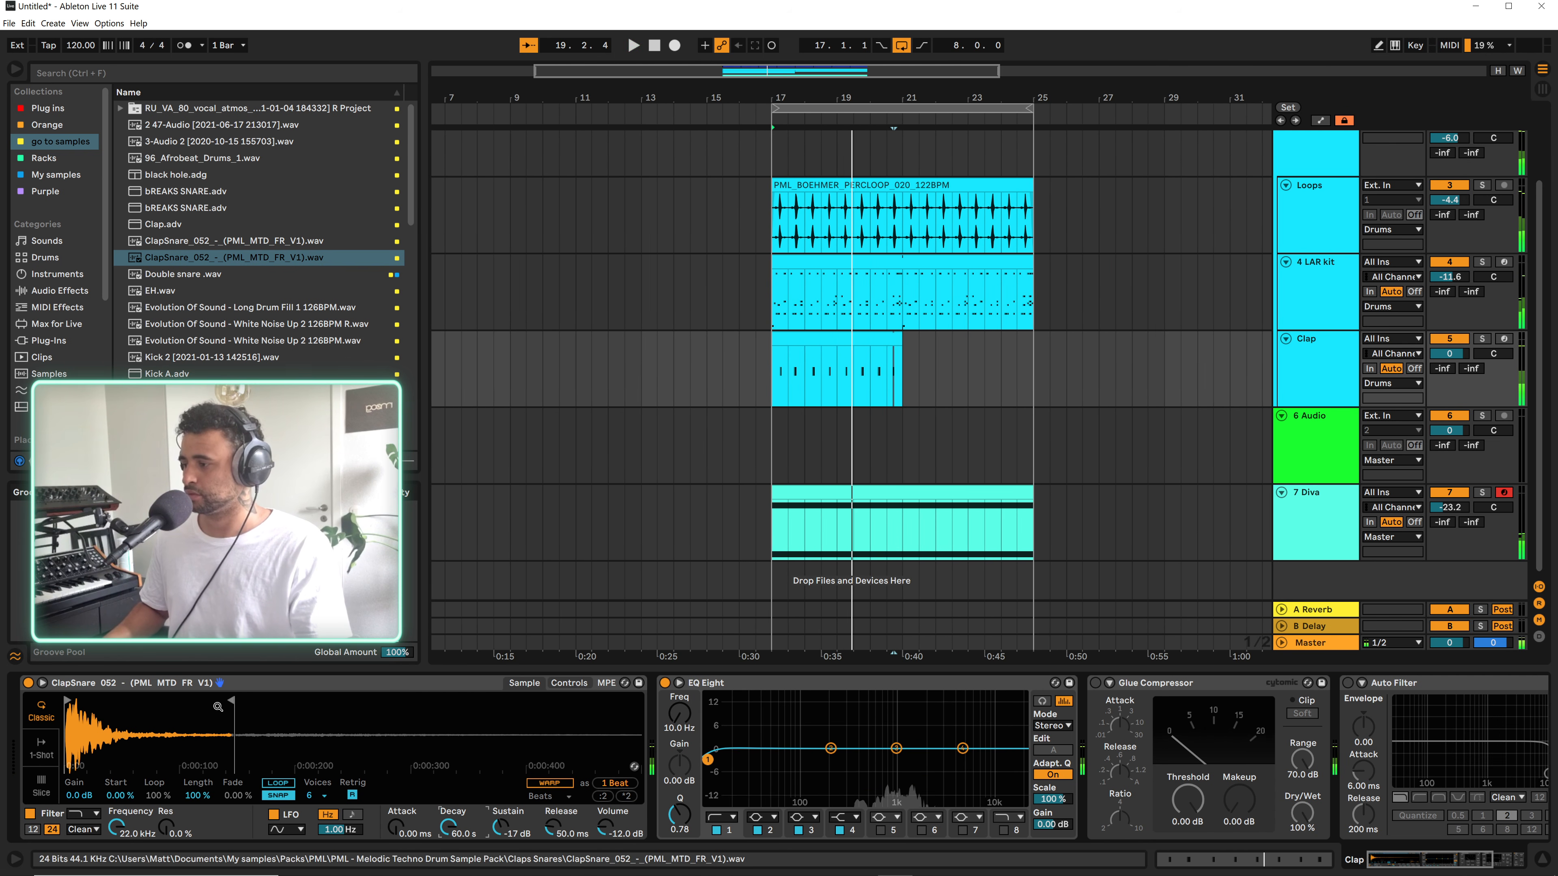
Extend the clap sample's end point and set its decay to 5.20 s, listening to the loop
{"action": "left_click_drag", "start_coordinate": [238, 701], "coordinate": [416, 728]}
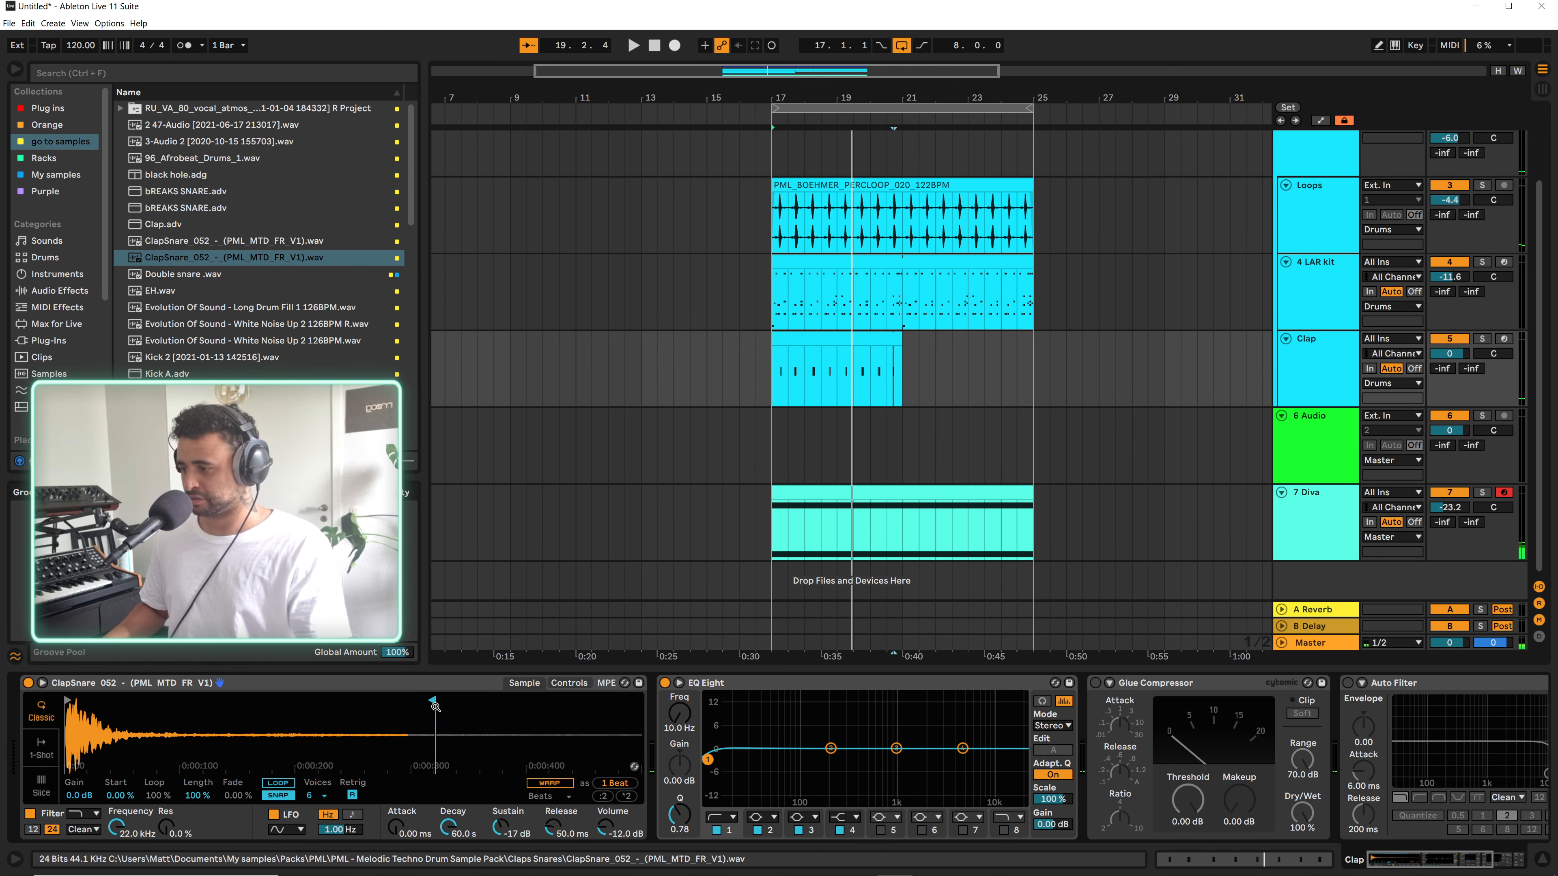
{"action": "key", "text": "space"}
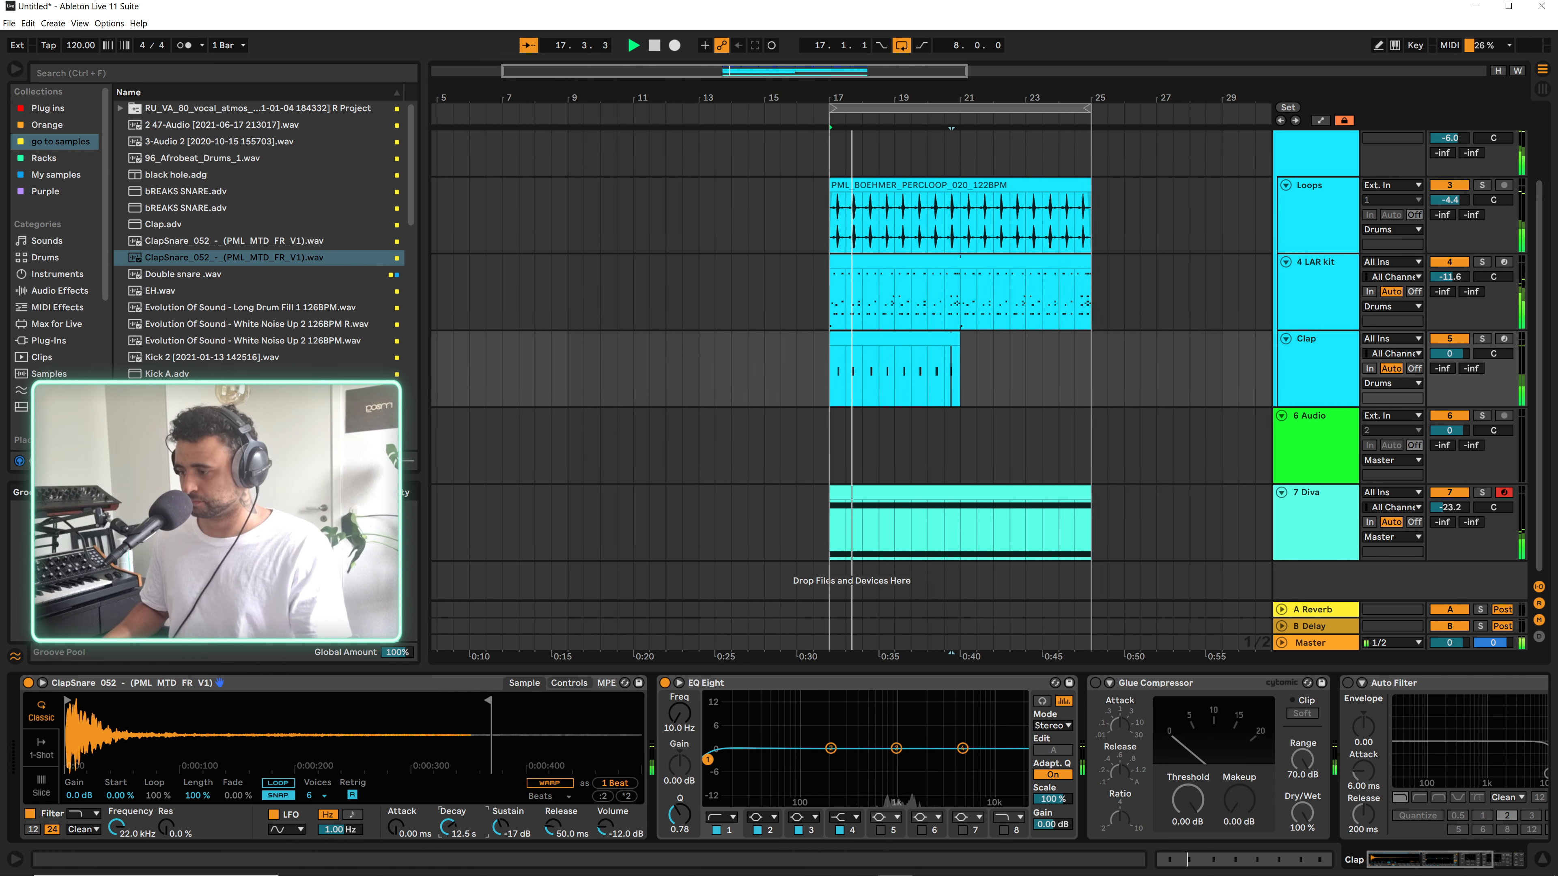
{"action": "mouse_move", "coordinate": [448, 827]}
{"action": "left_mouse_down"}
{"action": "mouse_move", "coordinate": [448, 854]}
{"action": "mouse_move", "coordinate": [455, 806]}
{"action": "left_mouse_up"}
{"action": "key", "text": "space"}
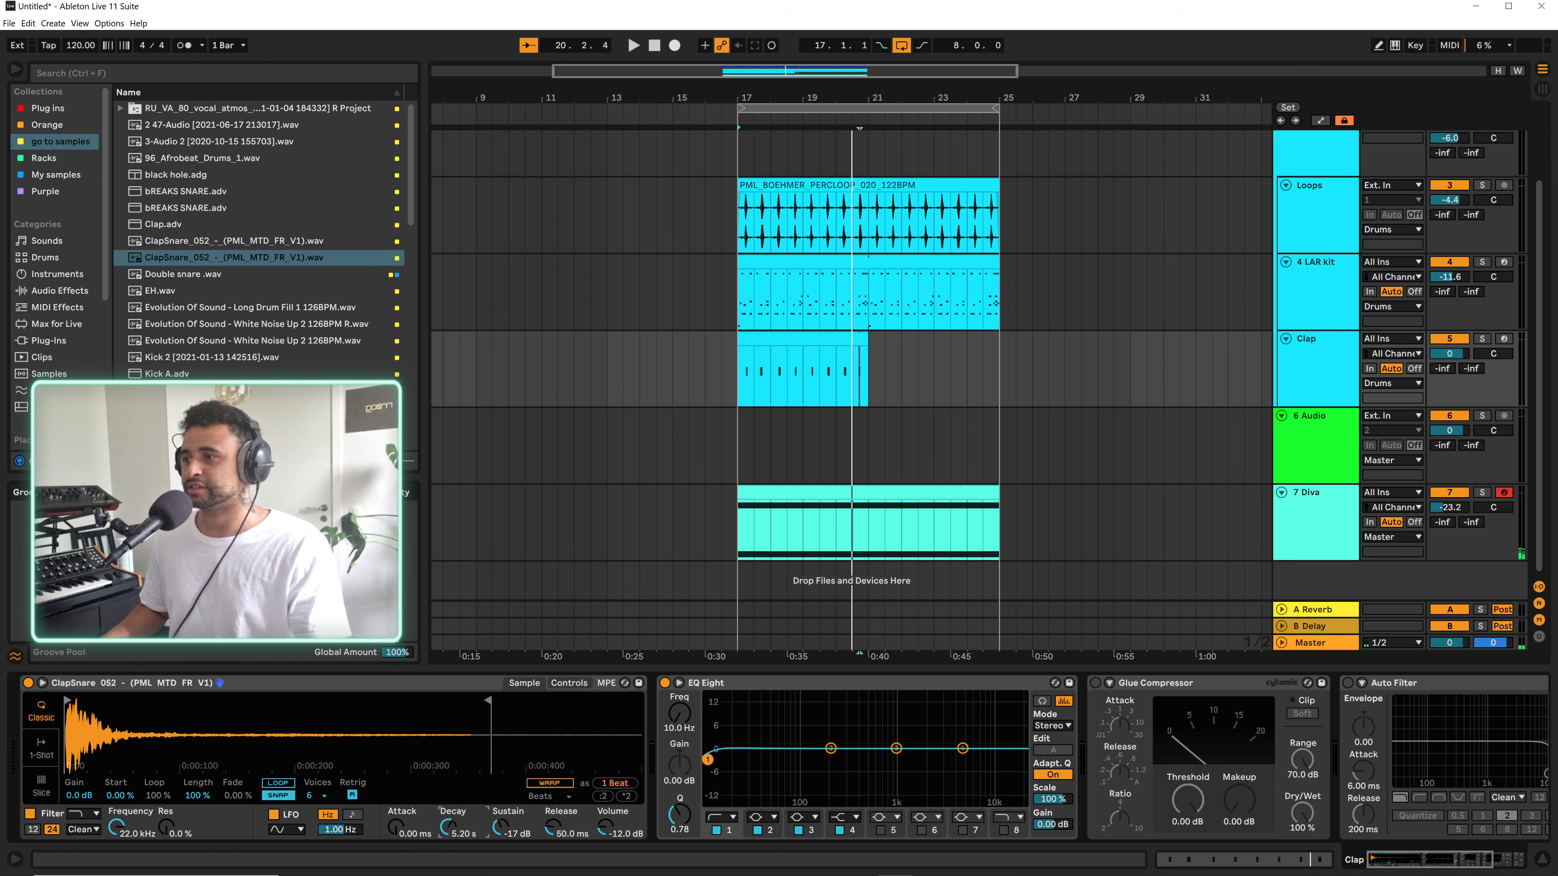
Show the automation lanes and lower the Clap track's Ve Decay automation to about 230 ms across bars 17 to 21
{"action": "left_click_drag", "start_coordinate": [807, 99], "coordinate": [931, 159]}
{"action": "key", "text": "a"}
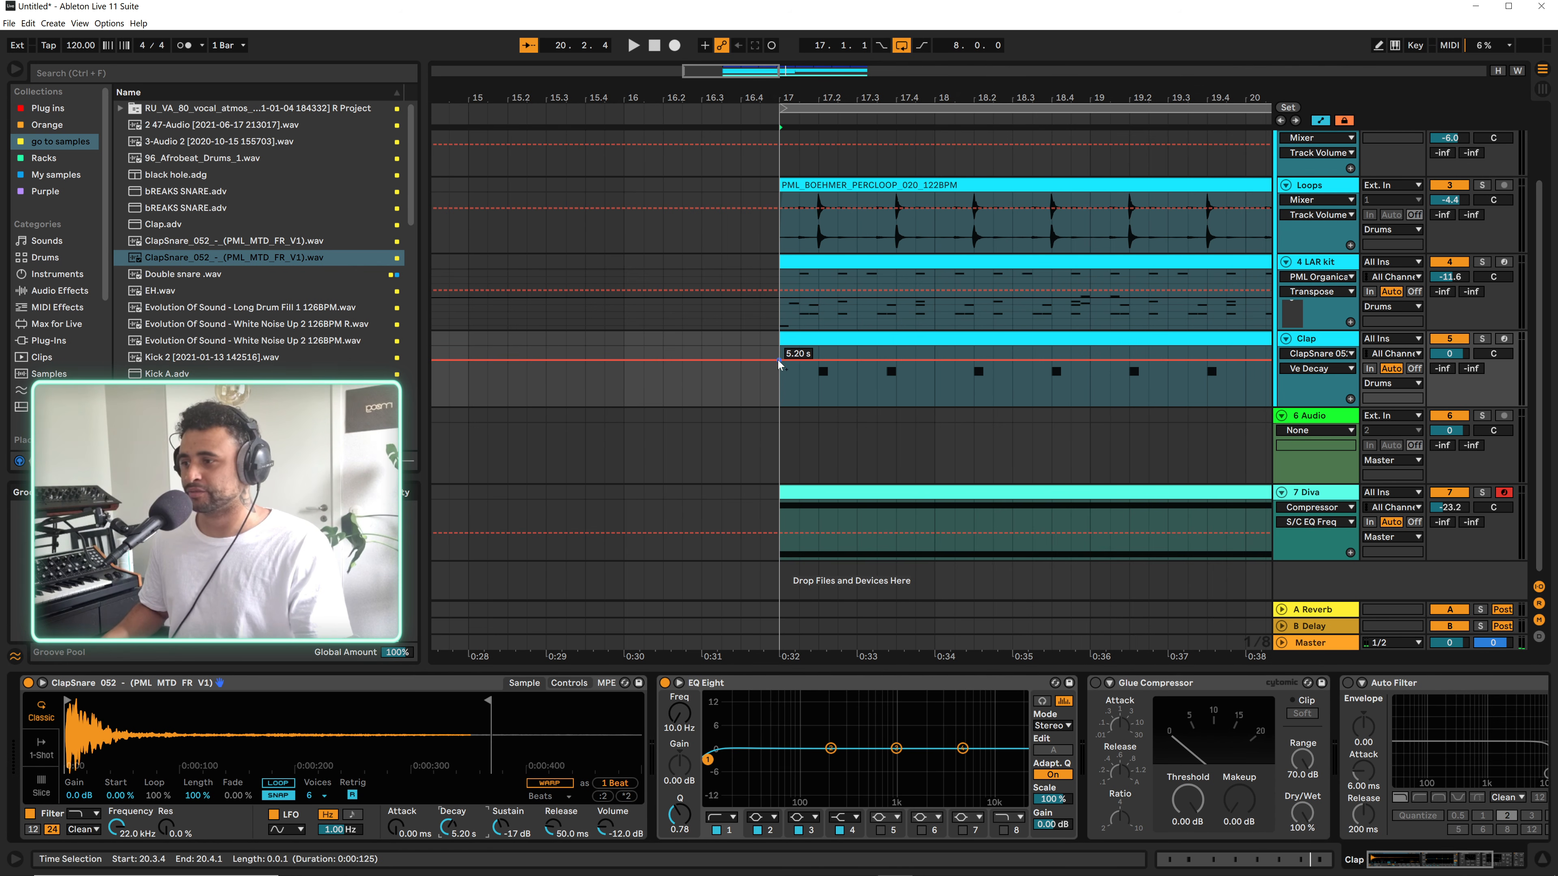
{"action": "left_click_drag", "start_coordinate": [1188, 94], "coordinate": [1110, 208]}
{"action": "left_click_drag", "start_coordinate": [867, 93], "coordinate": [869, 49]}
{"action": "left_click_drag", "start_coordinate": [611, 361], "coordinate": [612, 373]}
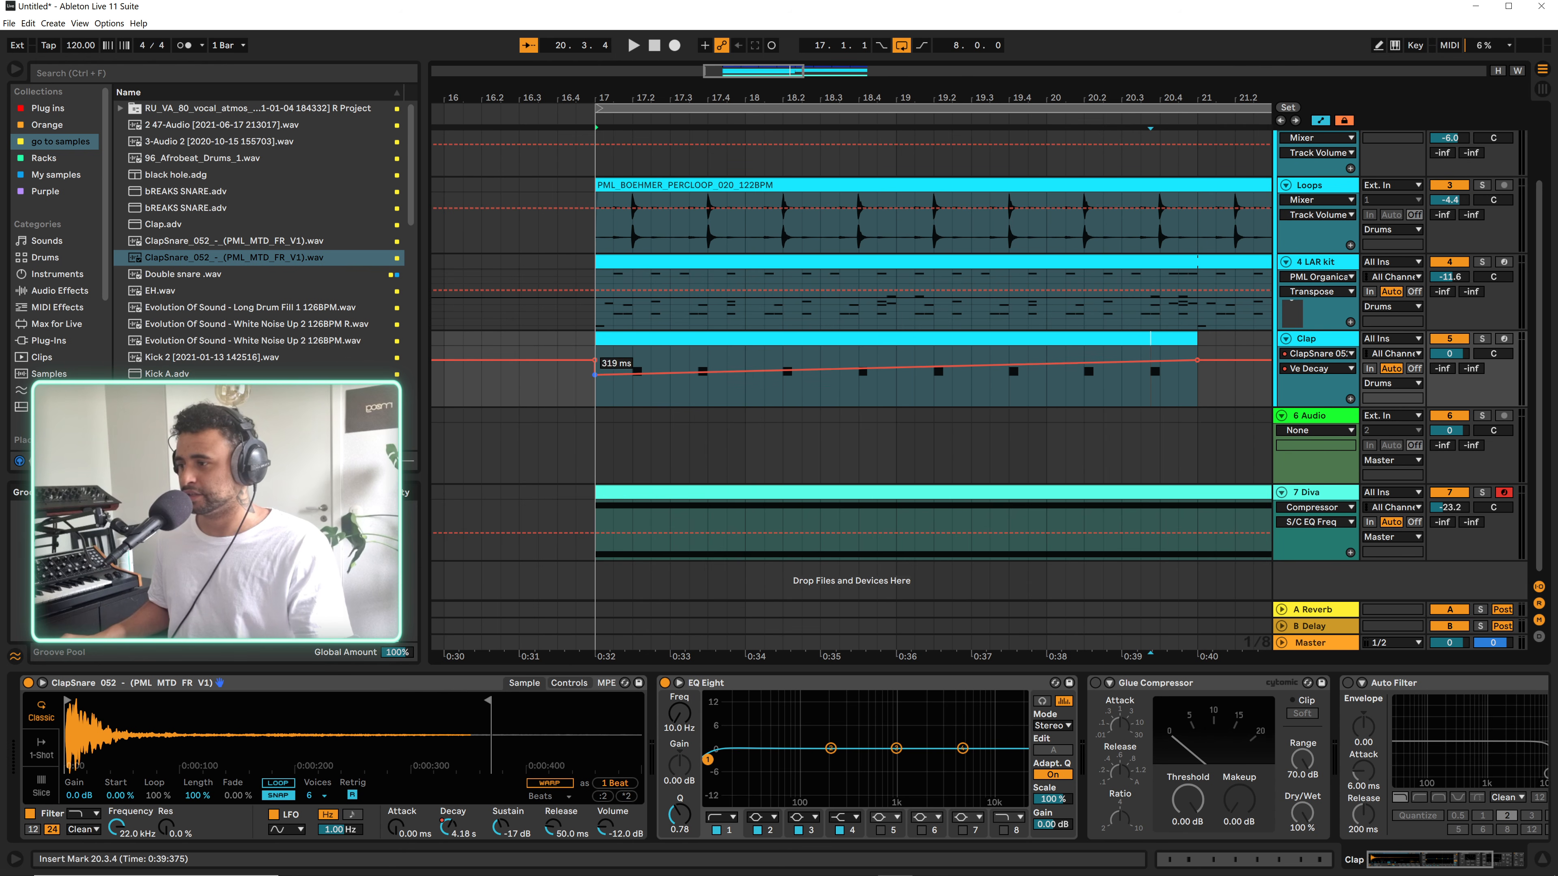
{"action": "left_click_drag", "start_coordinate": [1047, 371], "coordinate": [1197, 376]}
{"action": "key", "text": "space"}
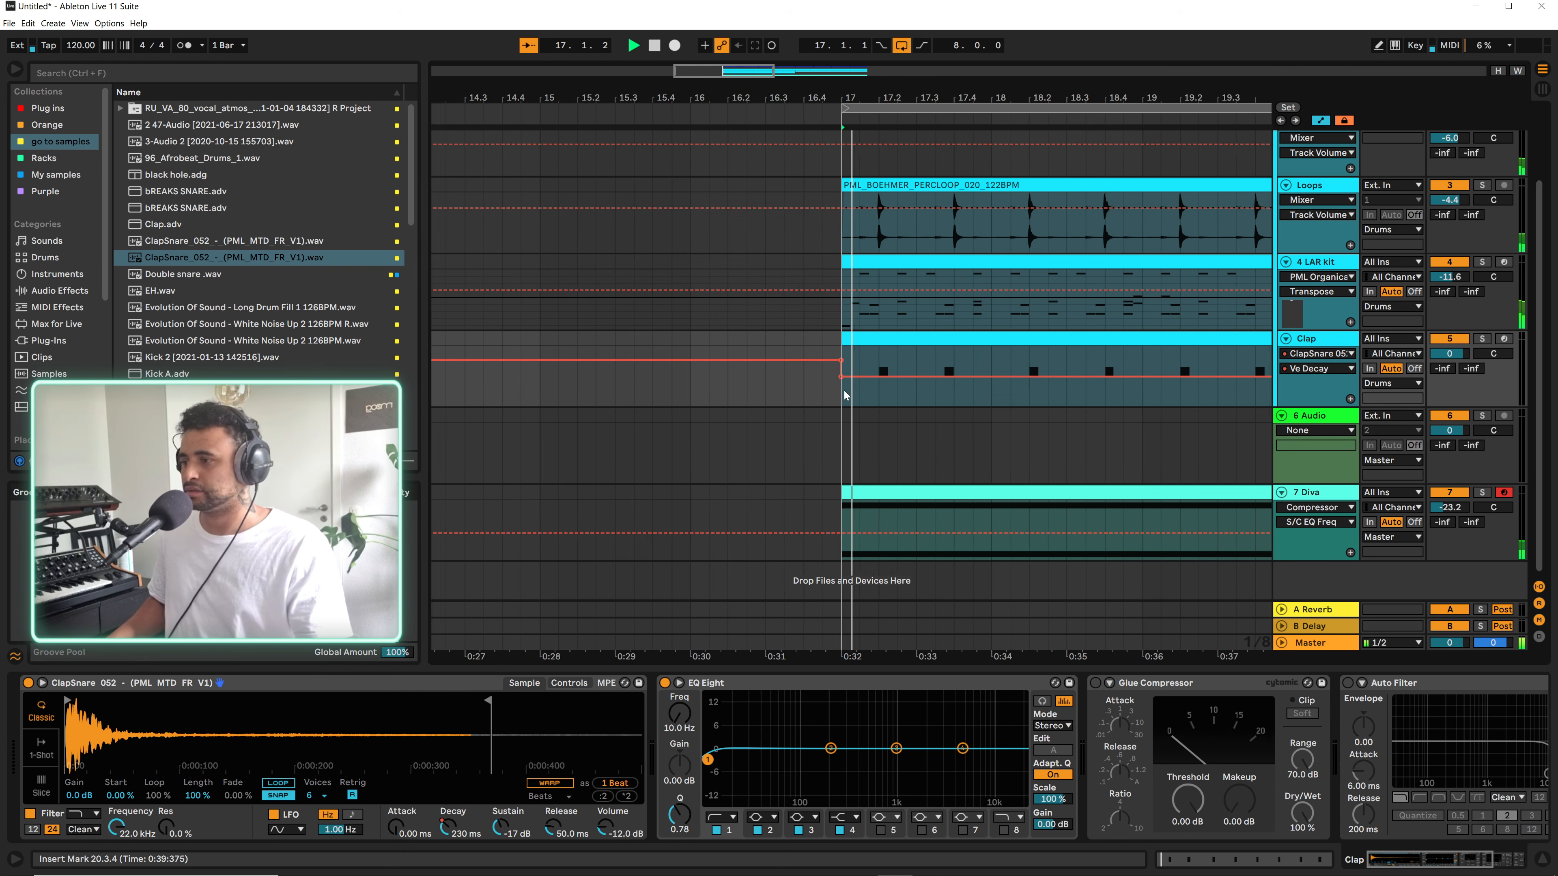
Lower the clap's decay automation under the clip further to about 77 ms, listening between adjustments
{"action": "left_click_drag", "start_coordinate": [861, 377], "coordinate": [862, 379]}
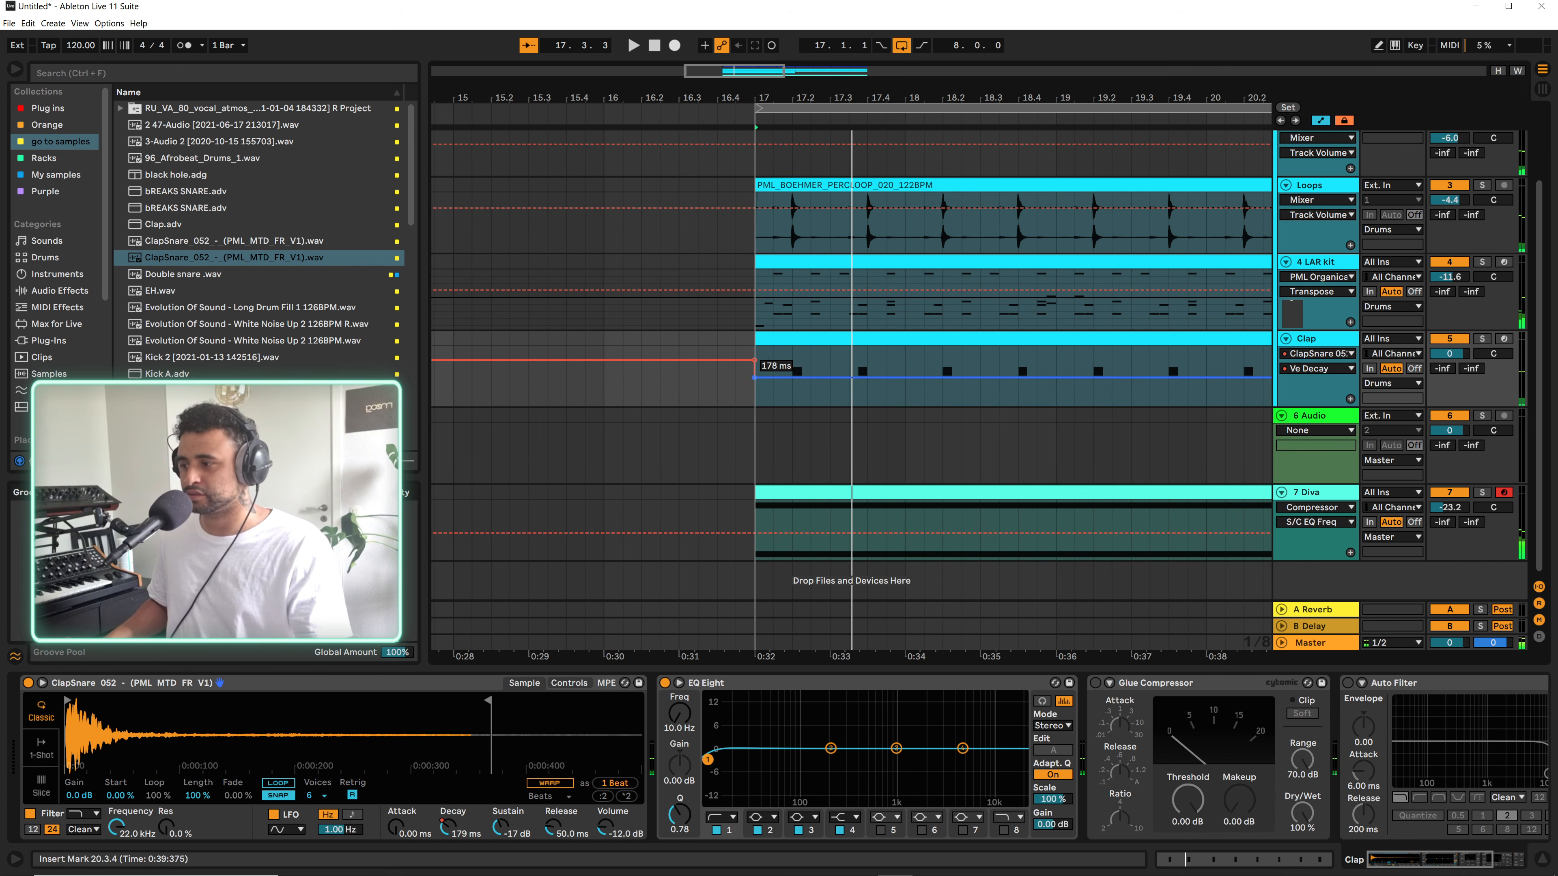
{"action": "key", "text": "space"}
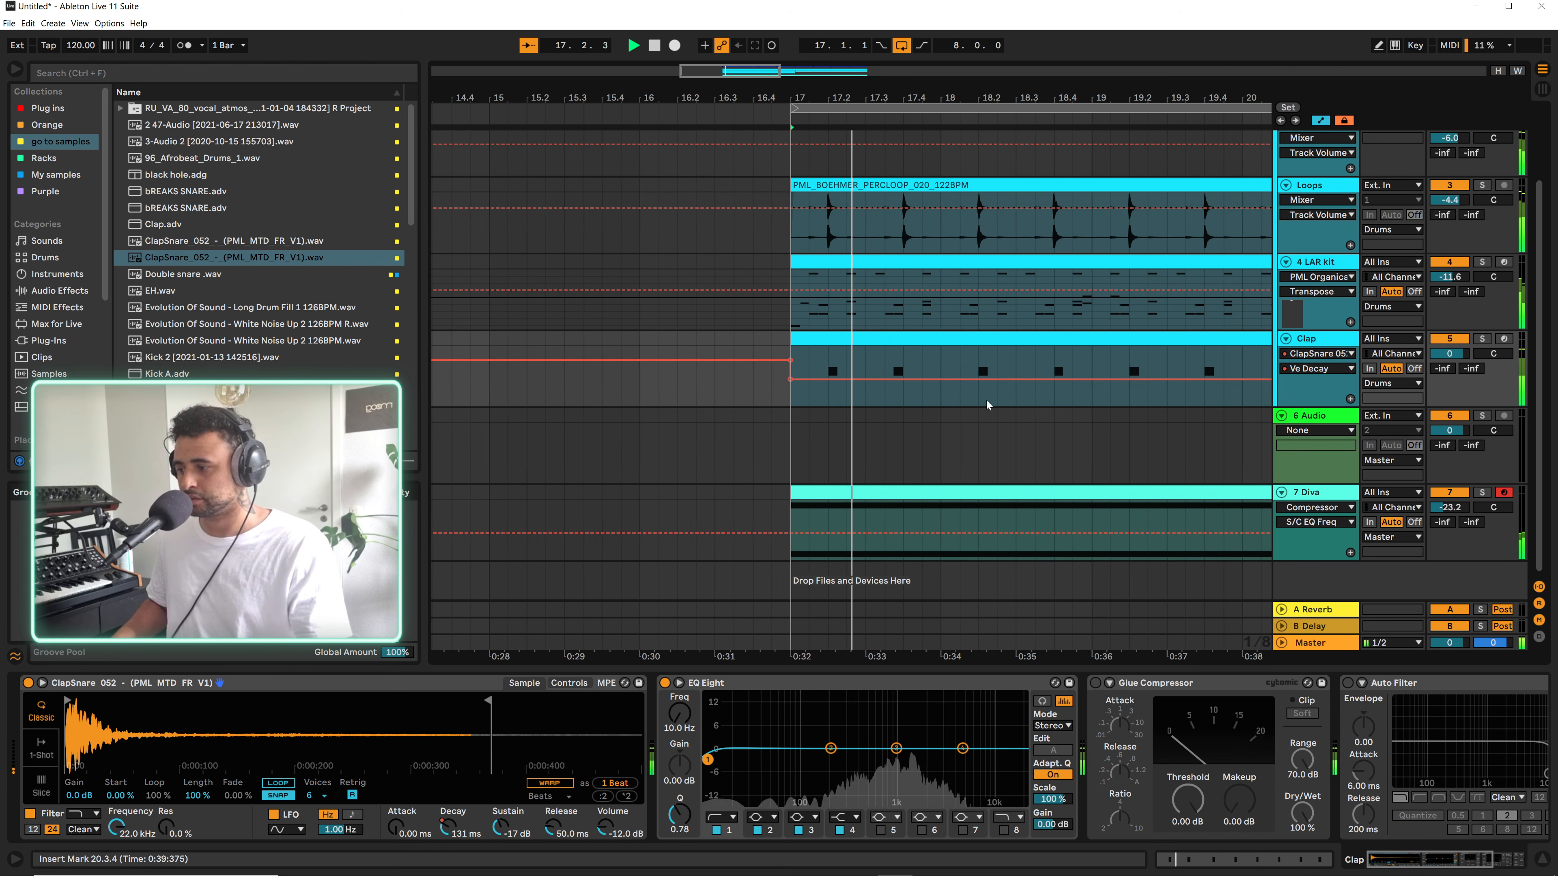
{"action": "key", "text": "space"}
{"action": "left_click_drag", "start_coordinate": [890, 379], "coordinate": [890, 383]}
{"action": "key", "text": "space"}
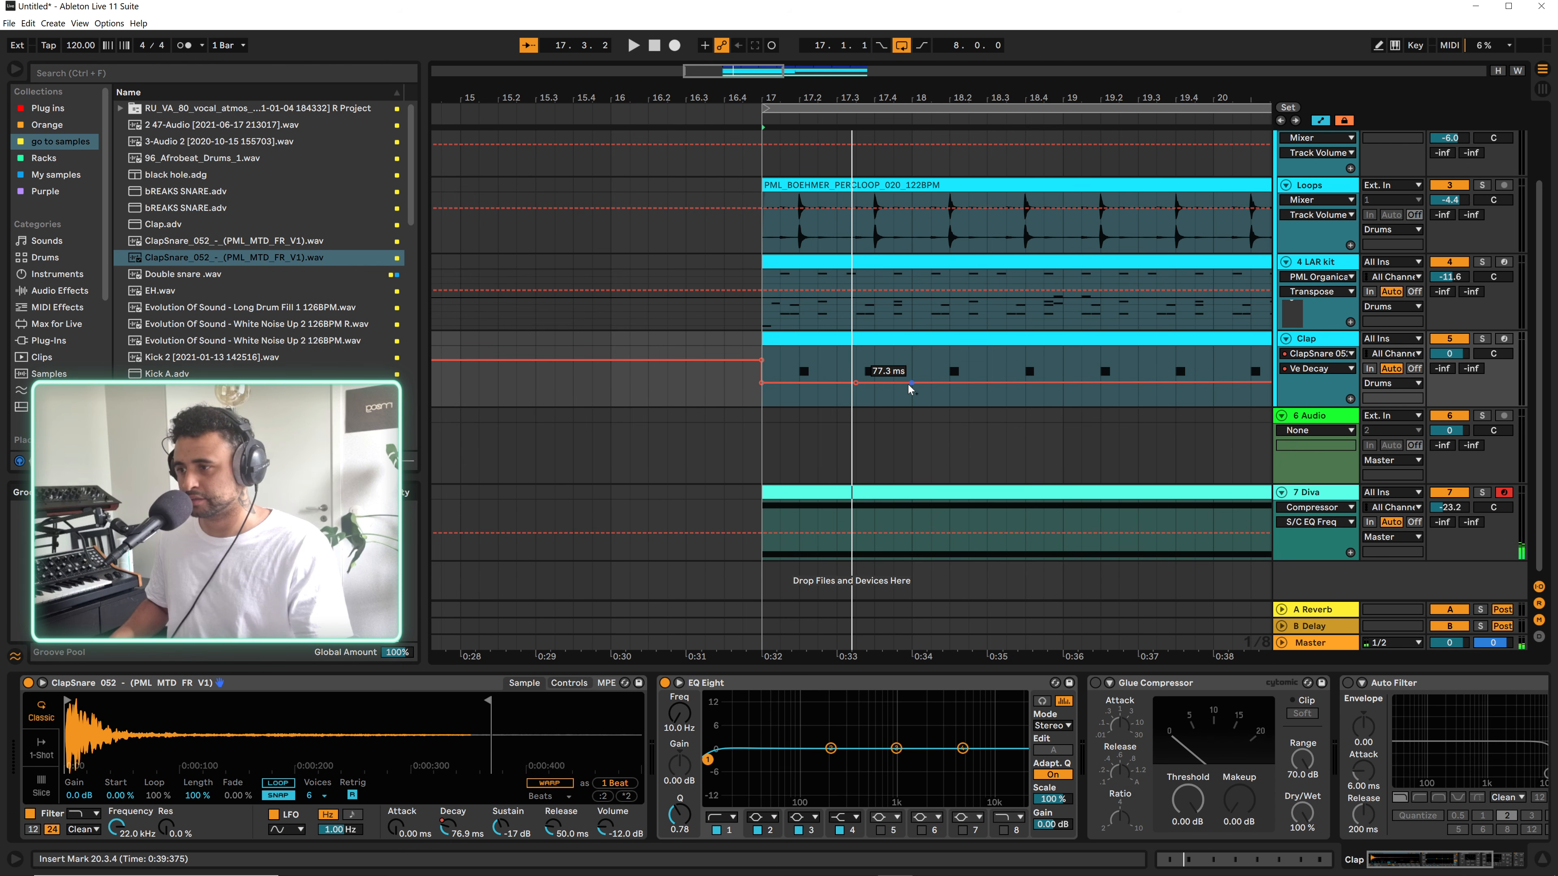
Raise the clap's decay automation around the second clap of bar 17, with a steep rise at 17.3.3 and a drop at bar 18
{"action": "left_click_drag", "start_coordinate": [899, 383], "coordinate": [873, 371]}
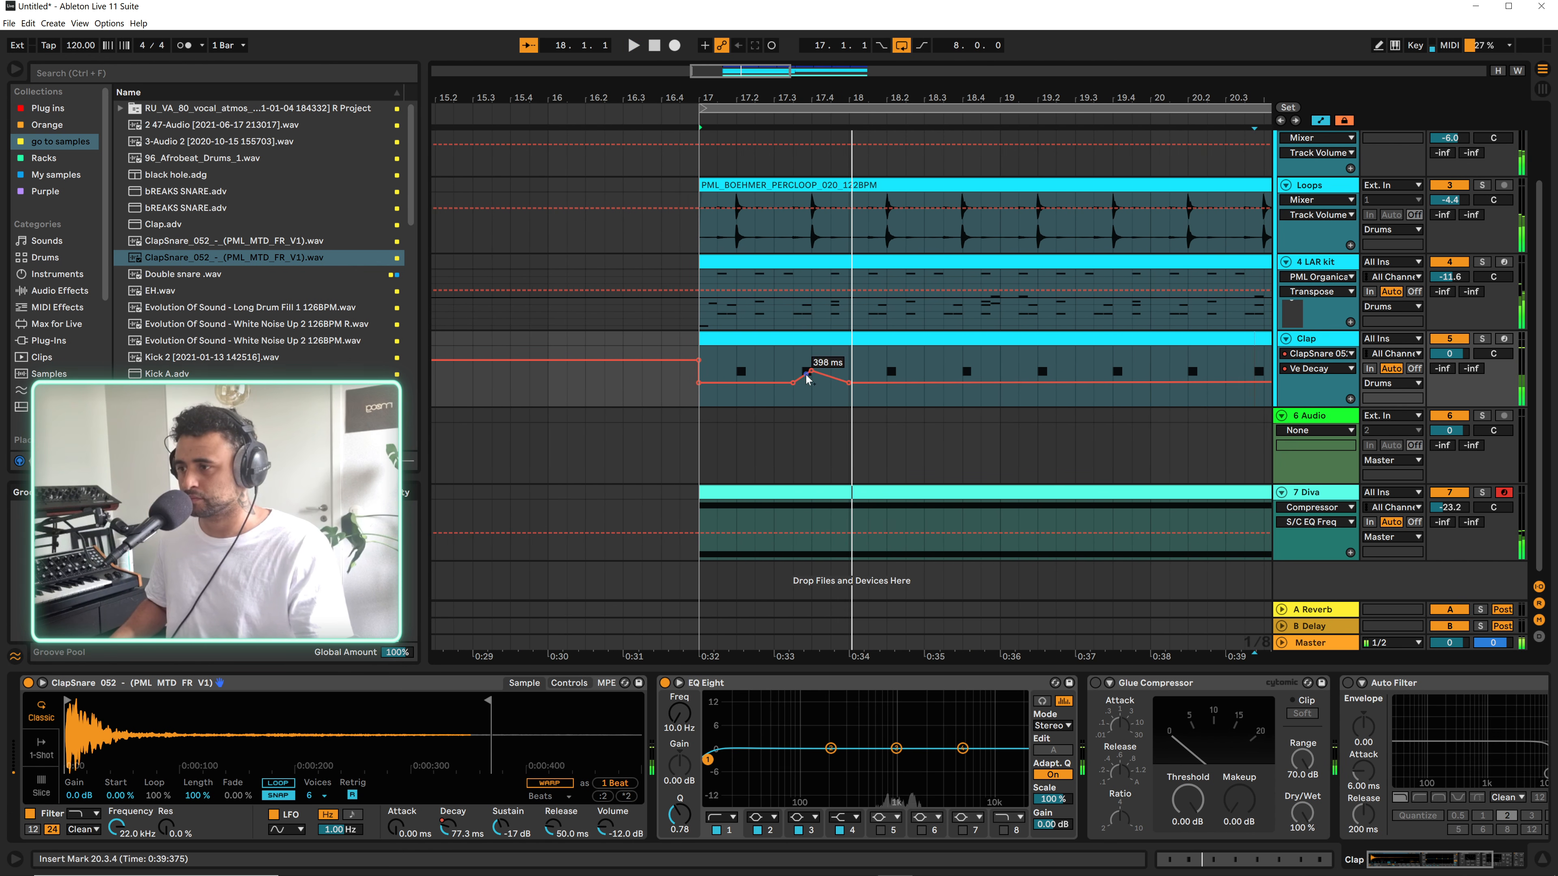
{"action": "left_click_drag", "start_coordinate": [812, 373], "coordinate": [793, 357]}
{"action": "key", "text": "space"}
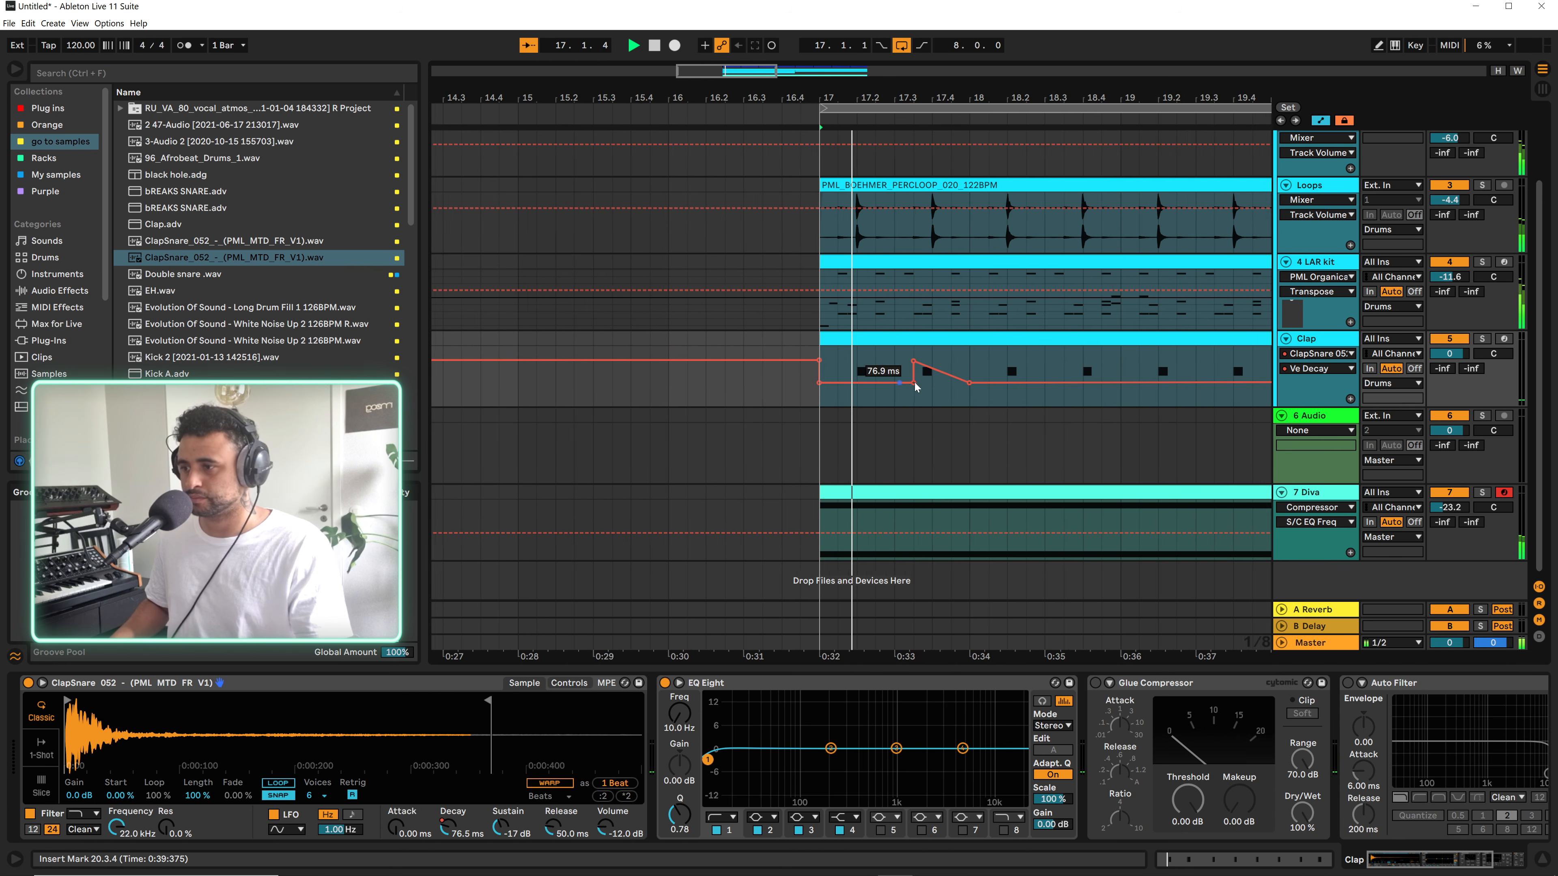
{"action": "left_click_drag", "start_coordinate": [851, 381], "coordinate": [844, 375]}
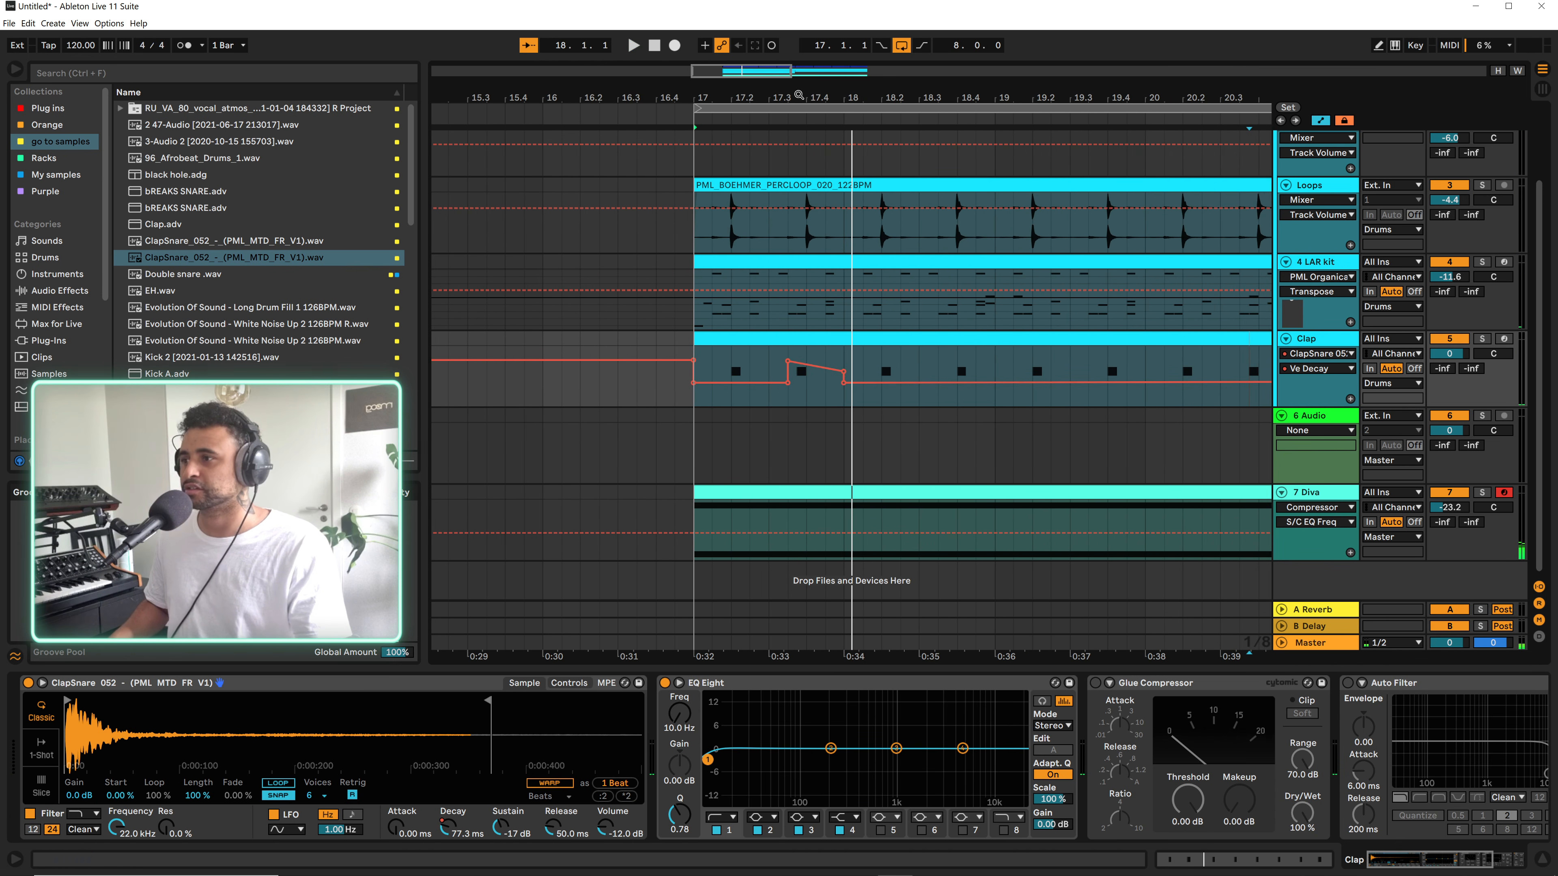
Hide automation, cut out the percussion loop's hit at 17.4 and shift it to 17.3.4 to match the clap, checking by ear
{"action": "scroll", "coordinate": [825, 226], "scroll_direction": "up", "scroll_amount": 5, "text": "ctrl"}
{"action": "key", "text": "a"}
{"action": "mouse_move", "coordinate": [824, 223]}
{"action": "left_mouse_down"}
{"action": "mouse_move", "coordinate": [885, 219]}
{"action": "mouse_move", "coordinate": [816, 191]}
{"action": "mouse_move", "coordinate": [832, 195]}
{"action": "left_mouse_up"}
{"action": "left_click", "coordinate": [629, 227]}
{"action": "key", "text": "space"}
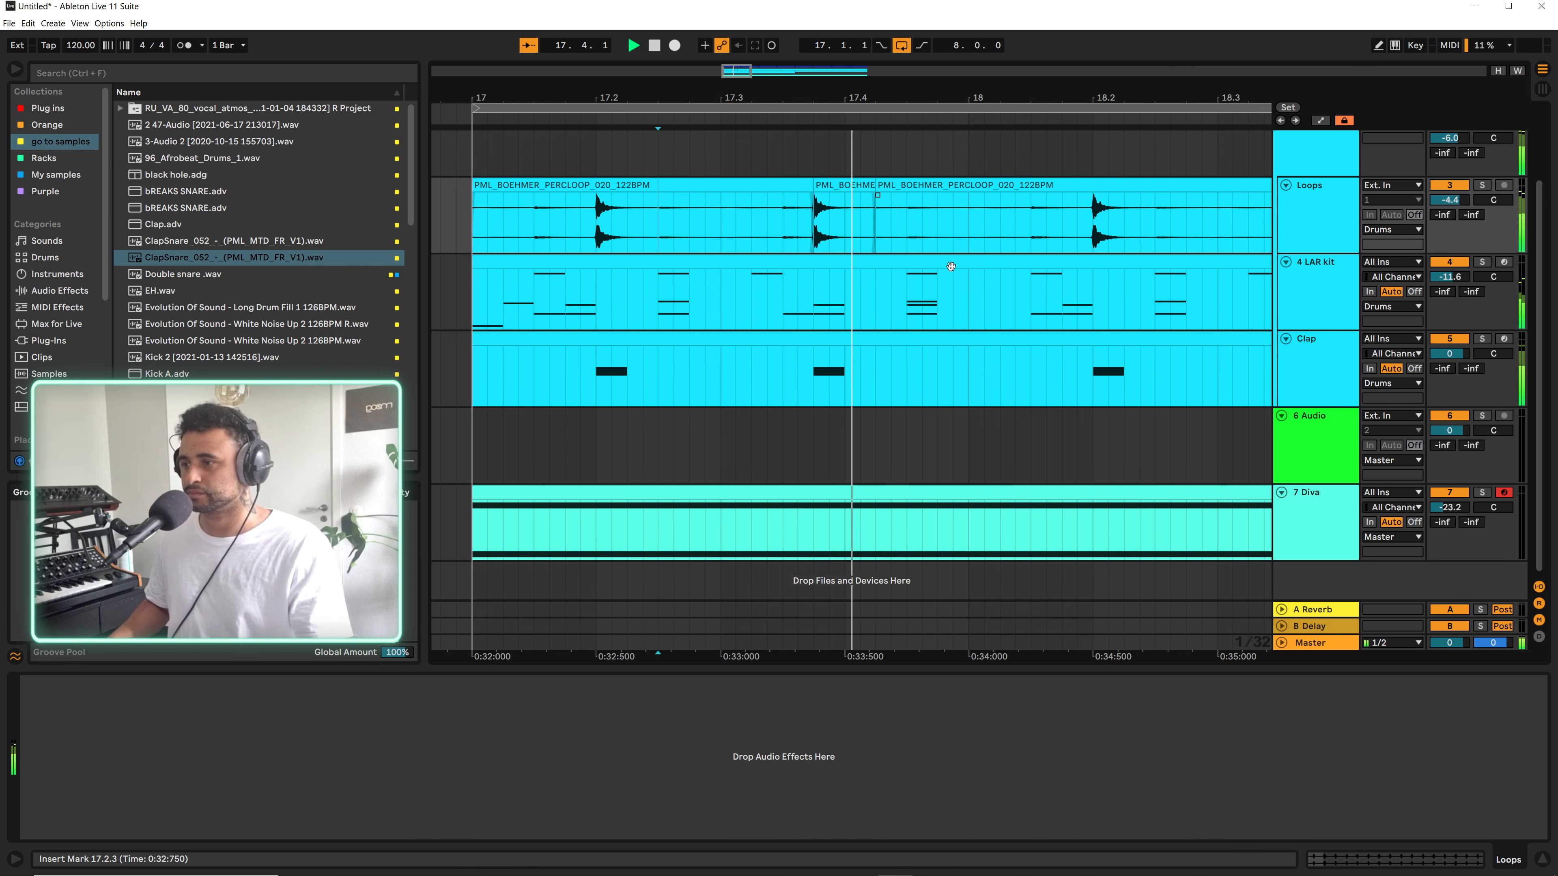
{"action": "left_click_drag", "start_coordinate": [672, 89], "coordinate": [851, 89]}
{"action": "left_click", "coordinate": [544, 232]}
{"action": "key", "text": "space"}
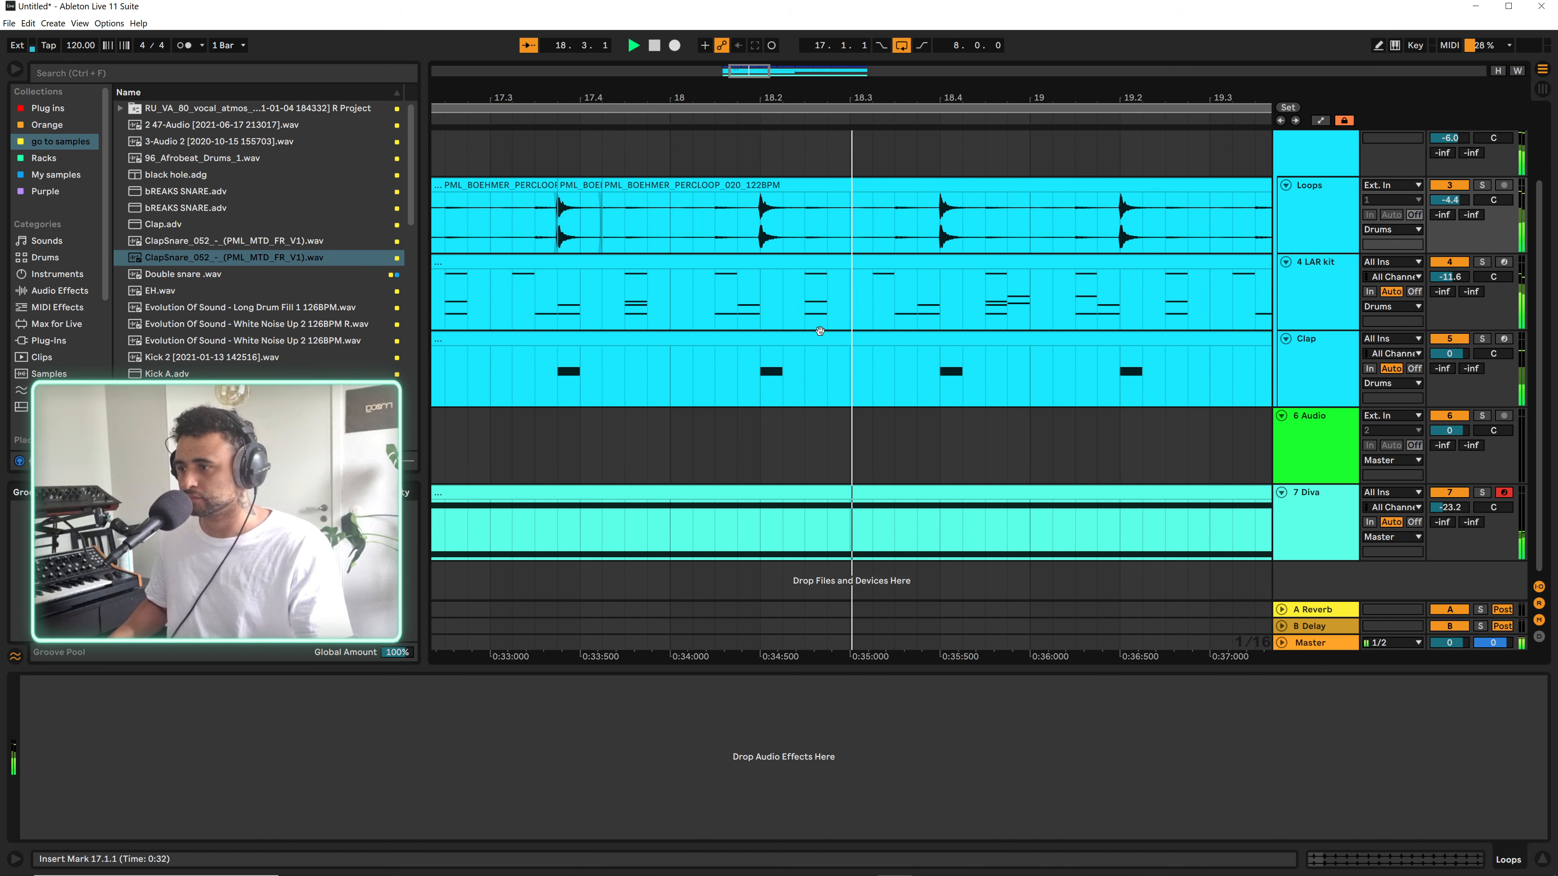
Show automation again and copy the Clap track's bar 17 decay automation to bar 19
{"action": "left_click_drag", "start_coordinate": [577, 90], "coordinate": [798, 77]}
{"action": "key", "text": "a"}
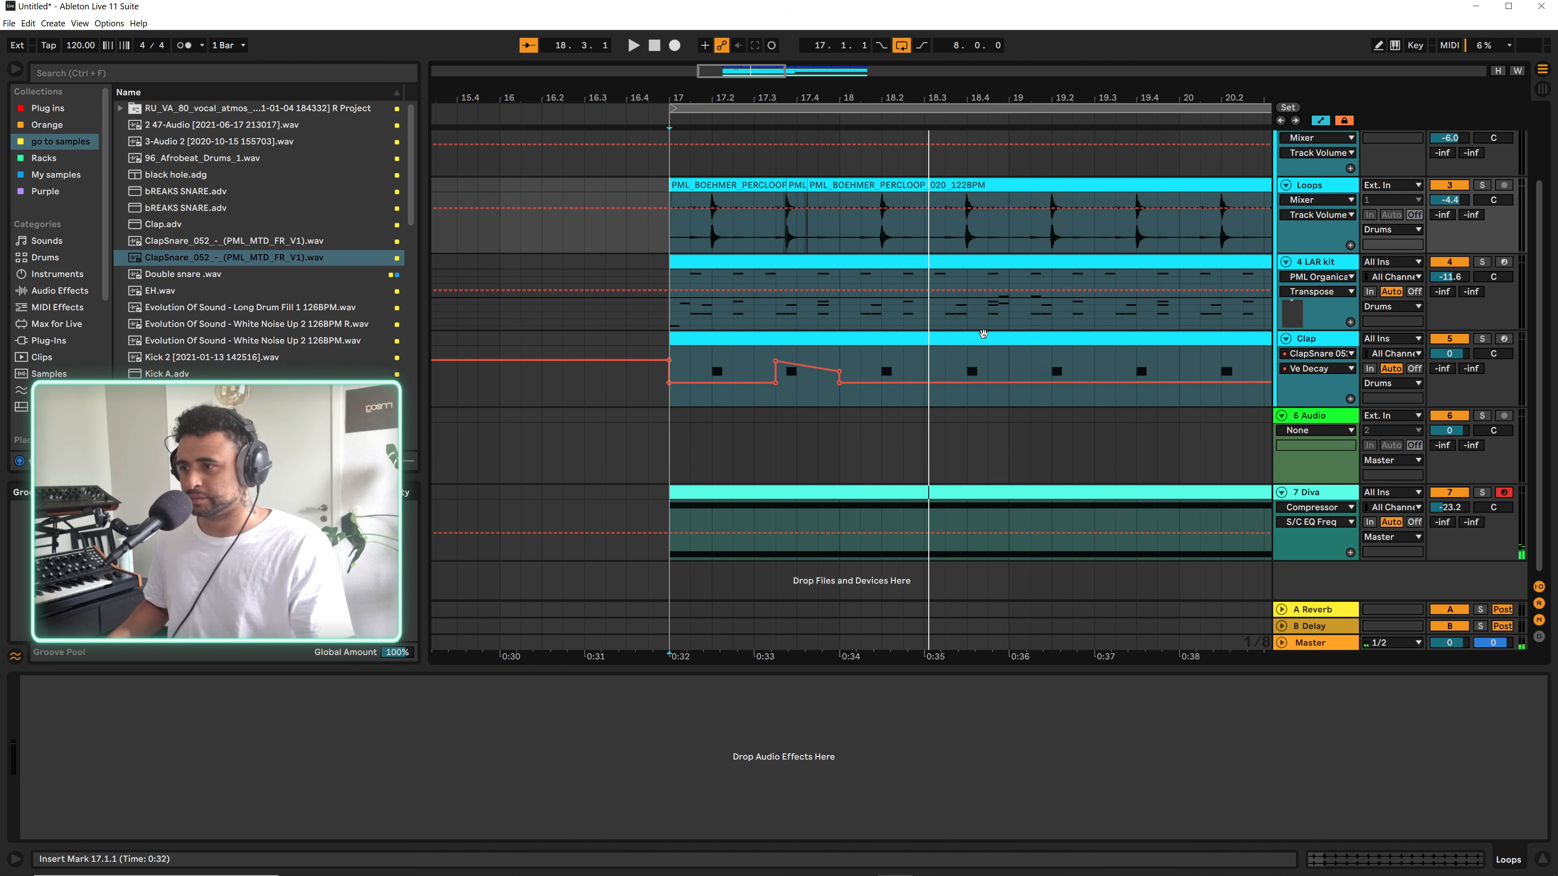
{"action": "left_click", "coordinate": [1008, 383]}
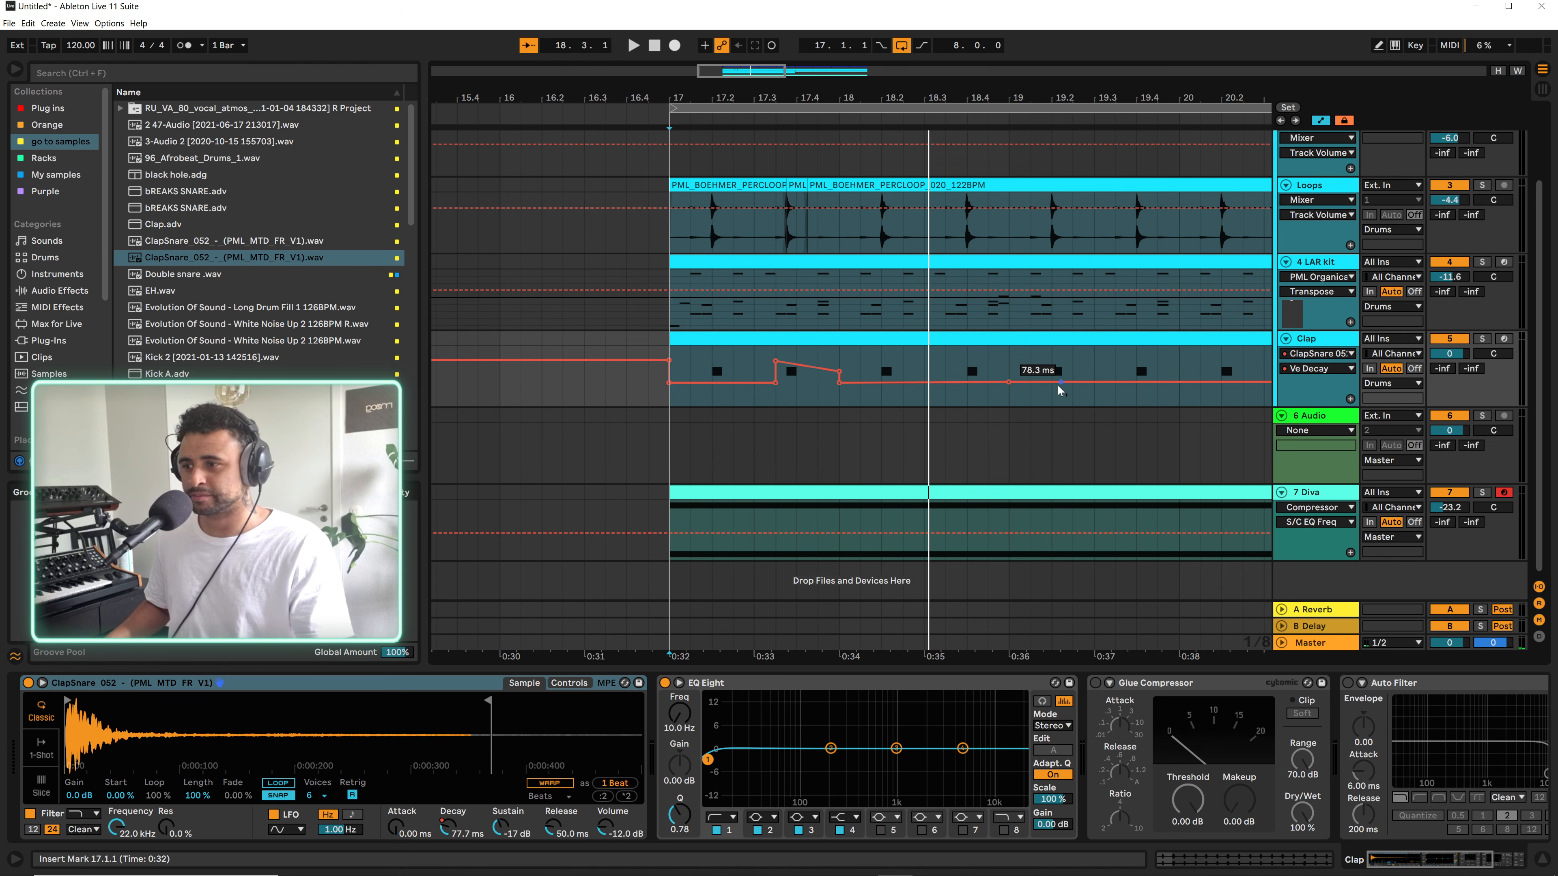
{"action": "left_click_drag", "start_coordinate": [1045, 101], "coordinate": [944, 82]}
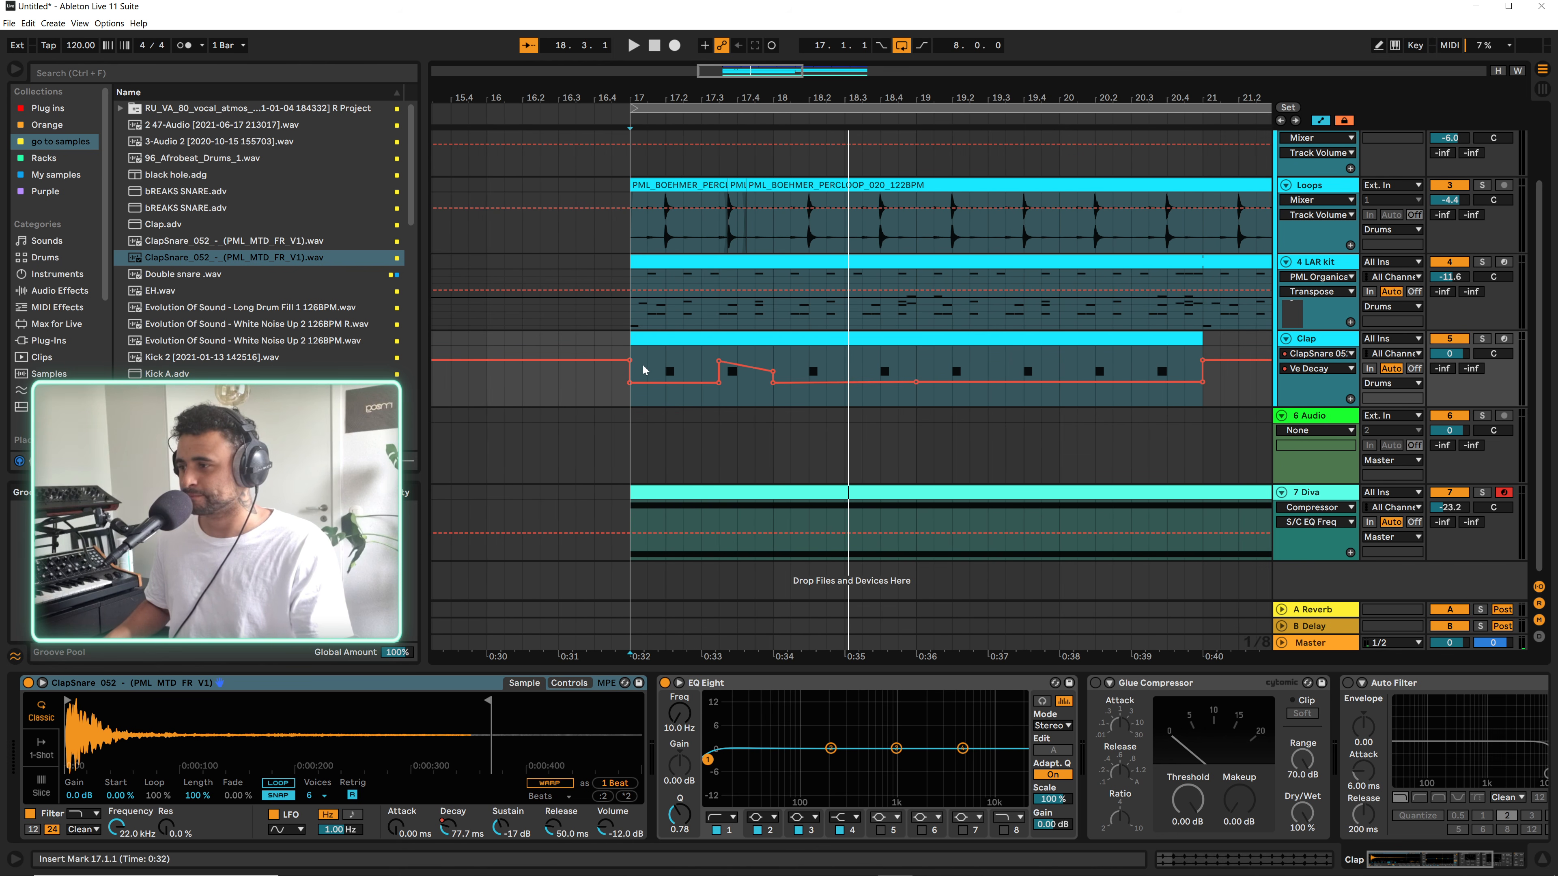
{"action": "left_click_drag", "start_coordinate": [644, 369], "coordinate": [779, 369]}
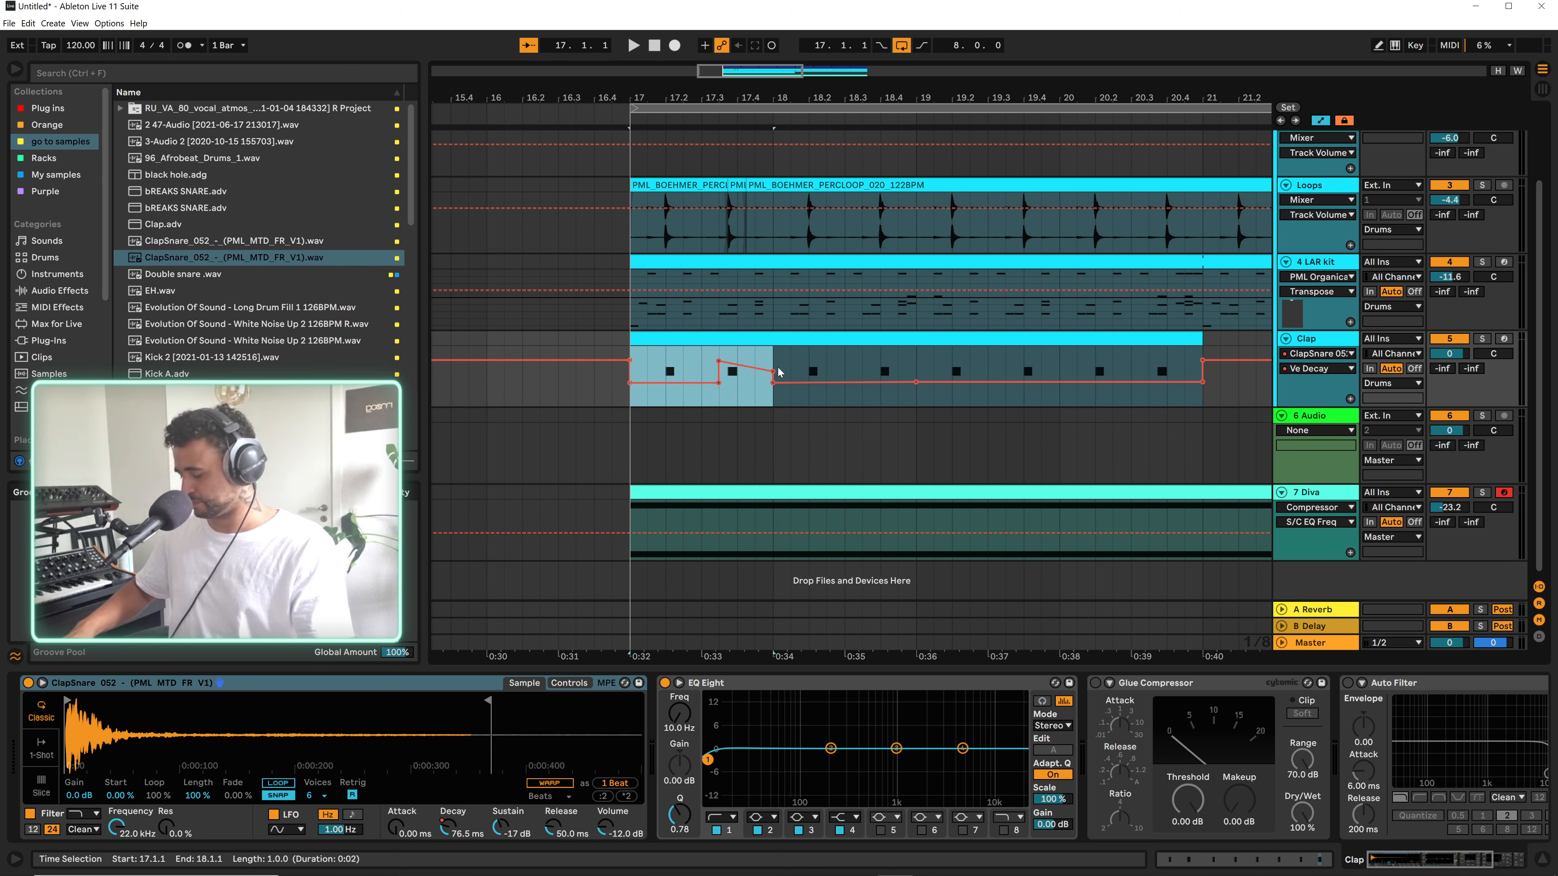
{"action": "left_click", "coordinate": [920, 371]}
{"action": "key", "text": "ctrl+v"}
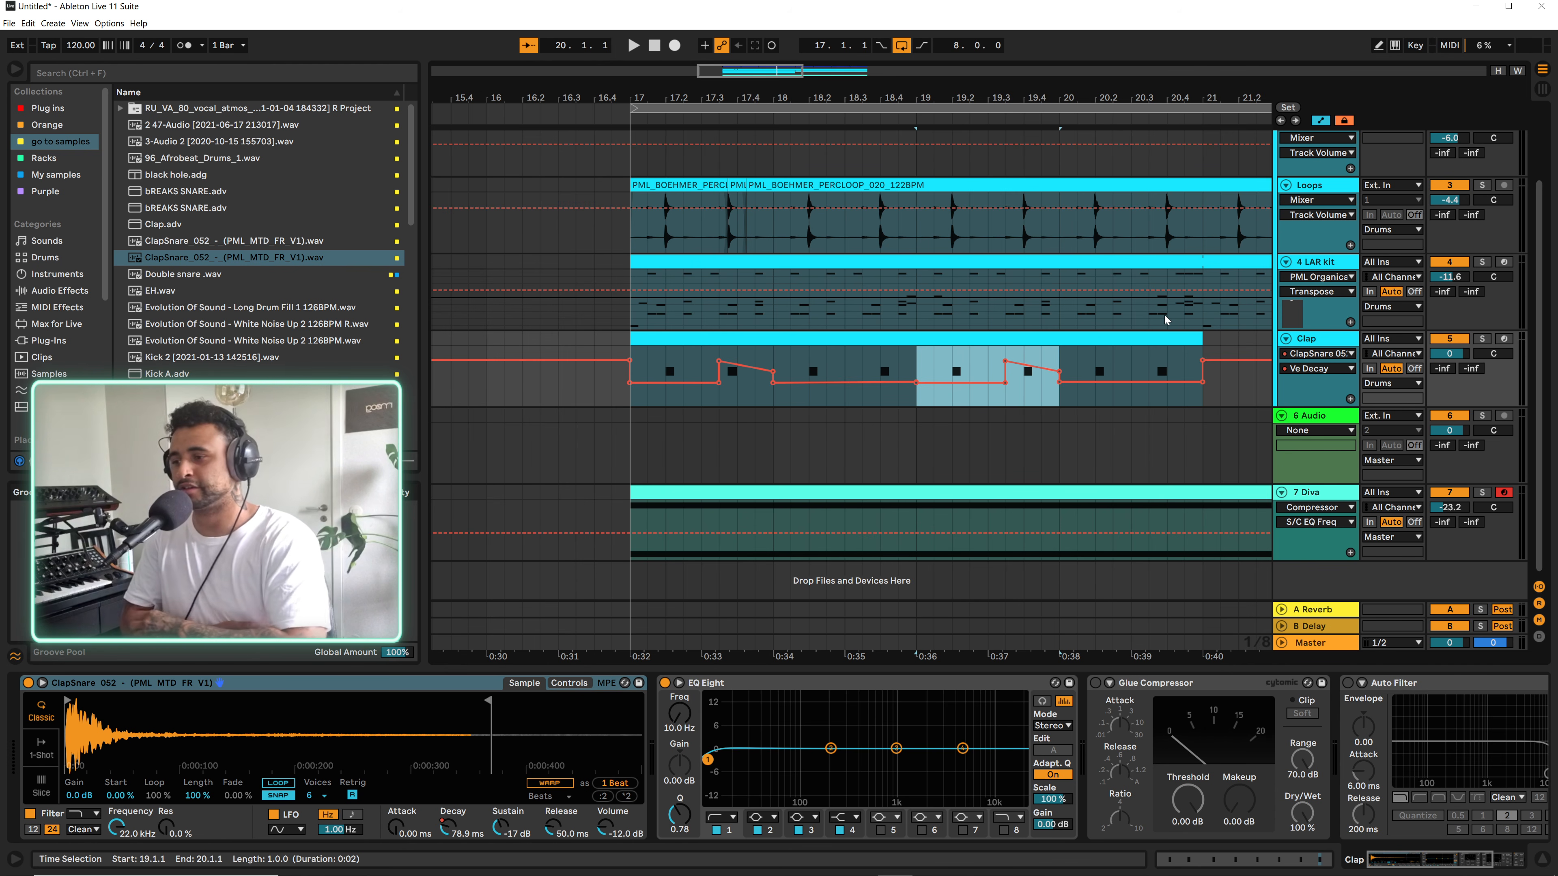
Lift the end points of both raised decay sections at bars 20 and 18, the latter to about 4.95 s, and listen
{"action": "mouse_move", "coordinate": [1054, 370]}
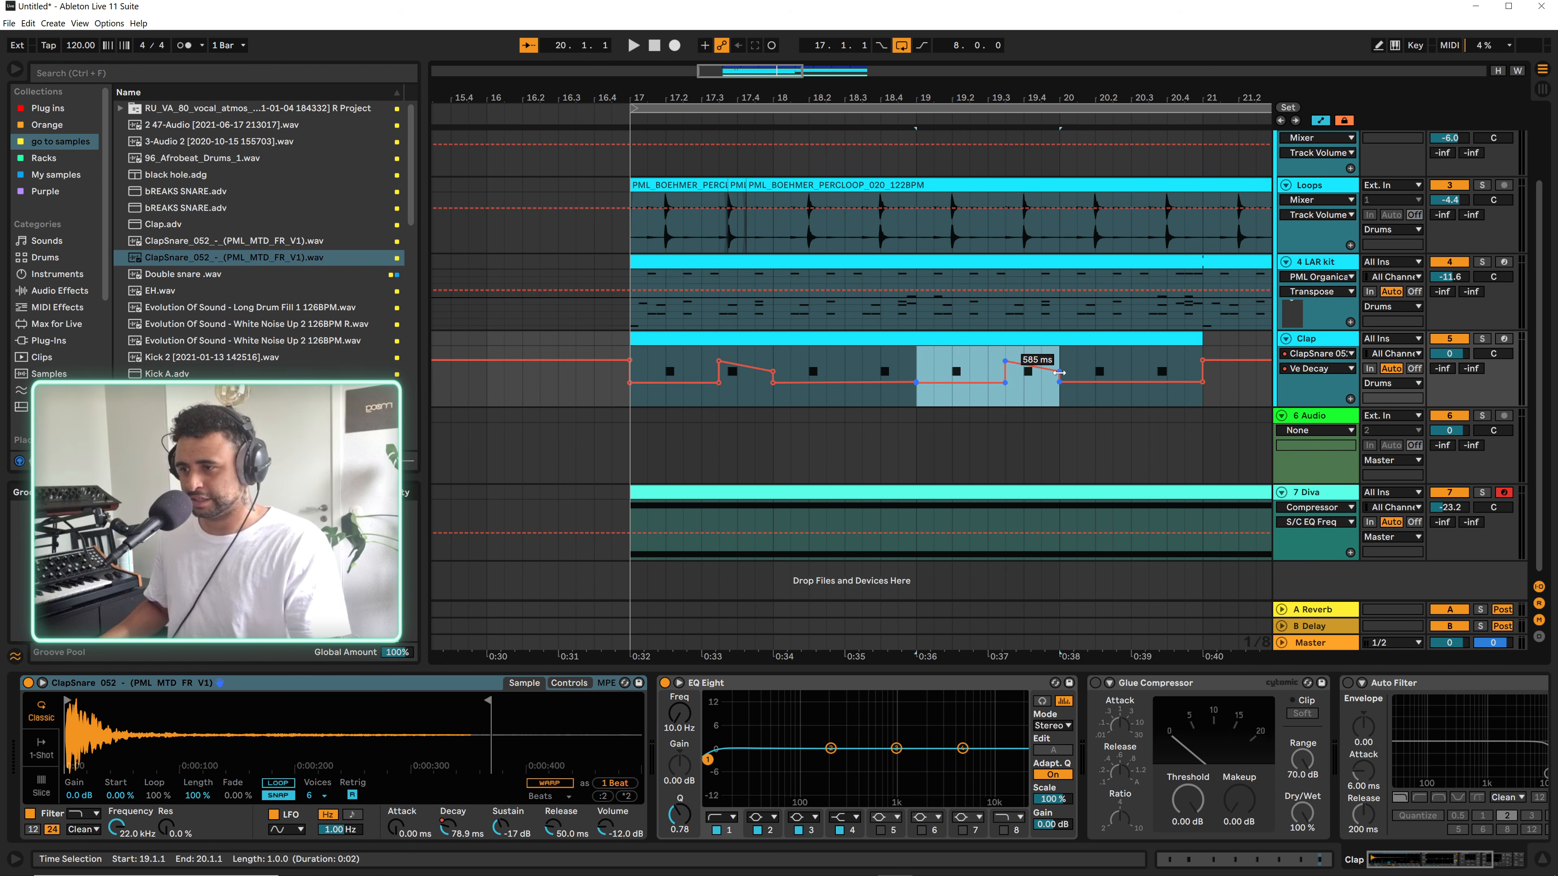
{"action": "left_click_drag", "start_coordinate": [1062, 376], "coordinate": [1060, 364]}
{"action": "left_click", "coordinate": [1078, 361]}
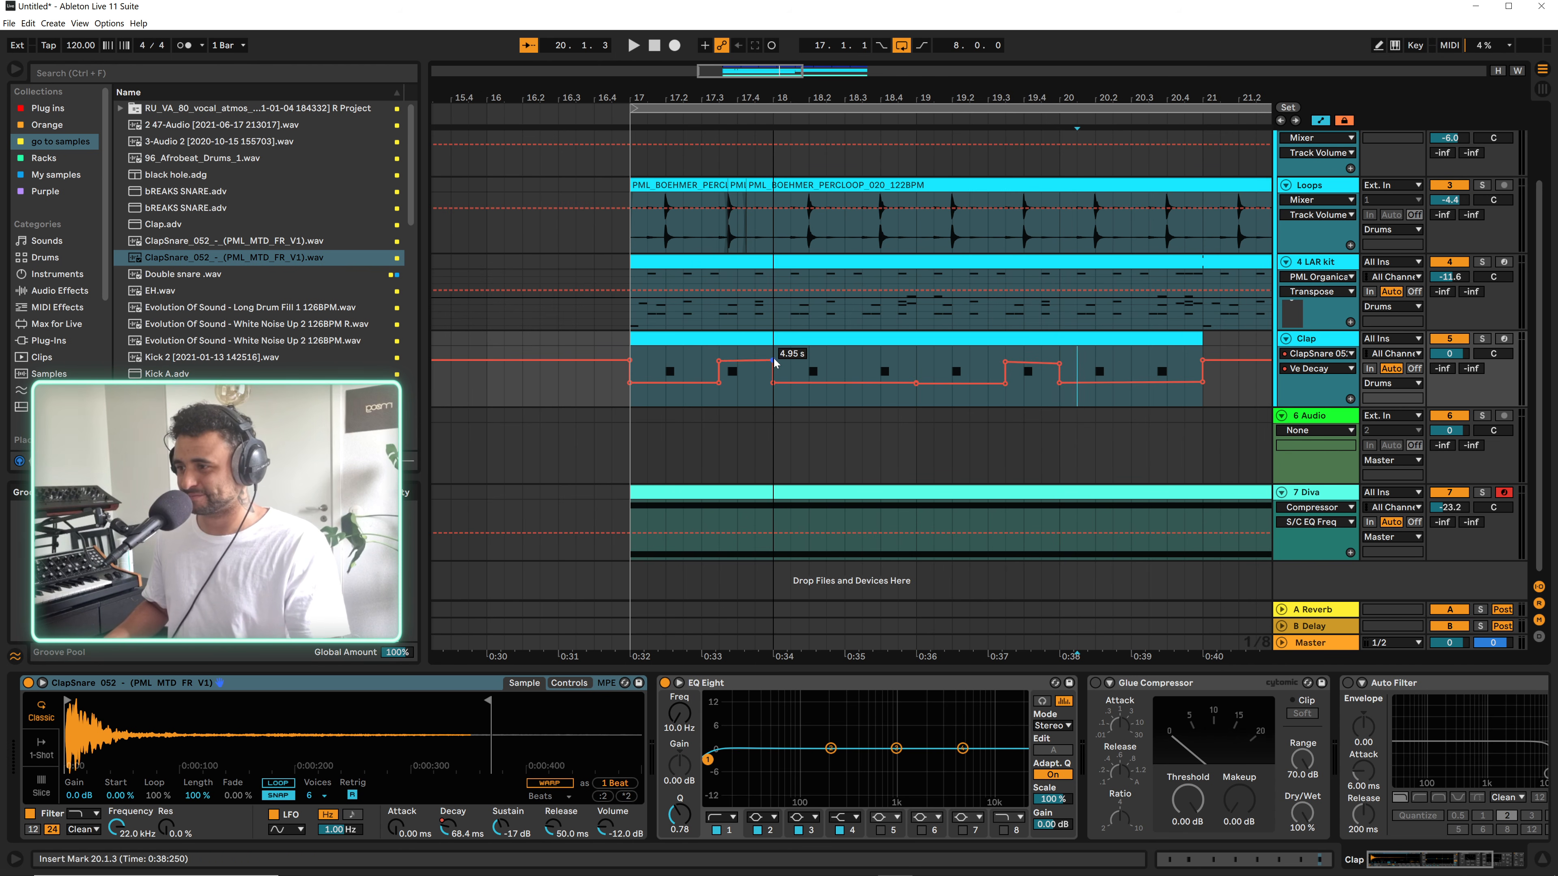
{"action": "key", "text": "space"}
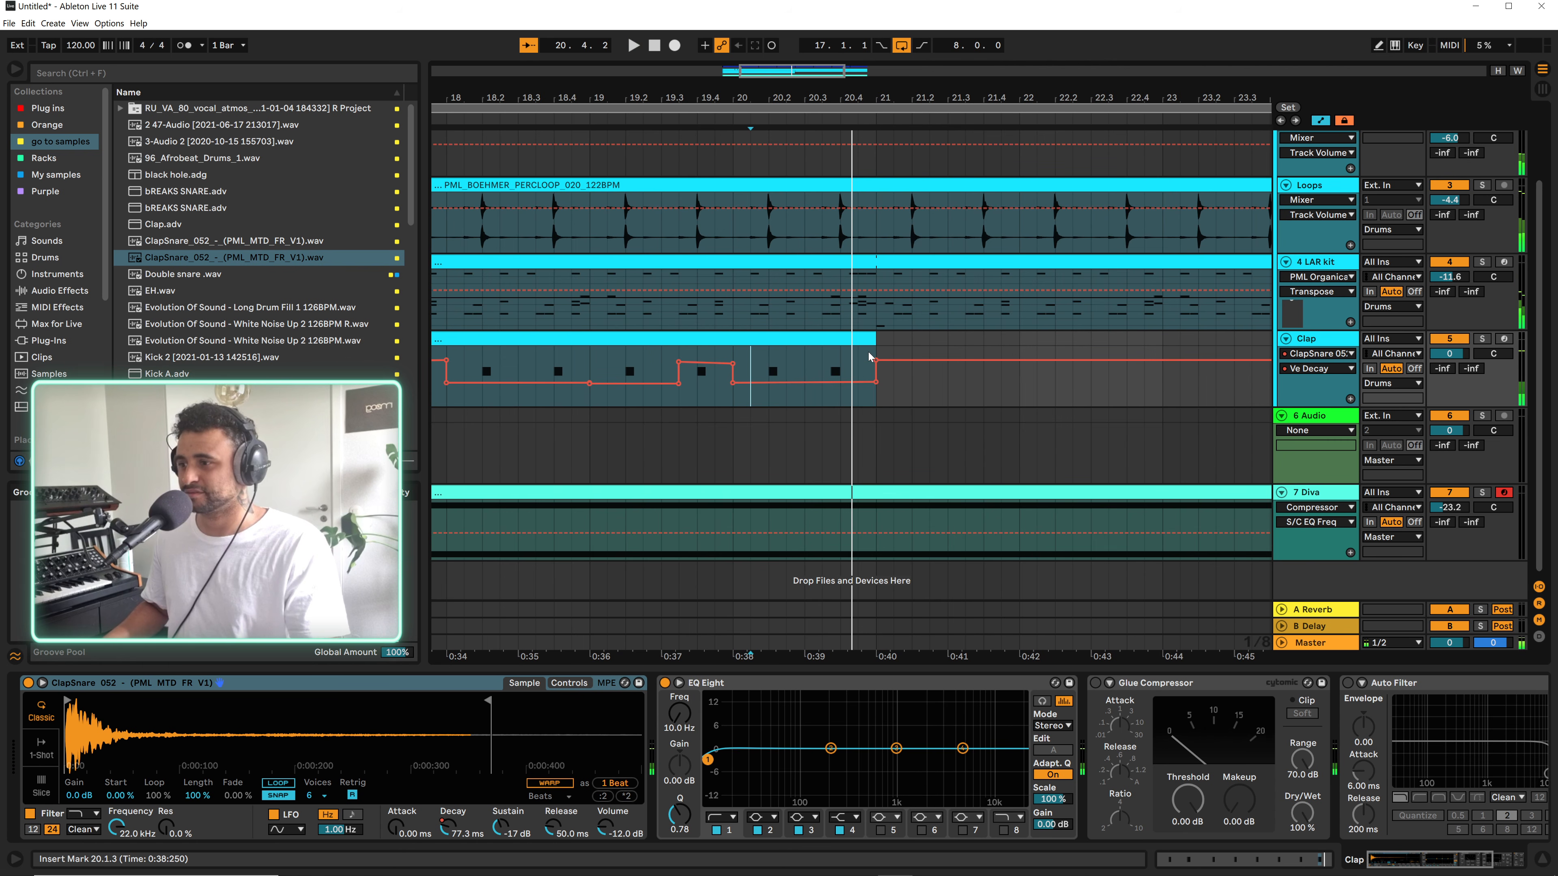
Add a C3 clap at 4.4.3 in the Clap clip, listen to it, and close the note editor
{"action": "double_click", "coordinate": [860, 340]}
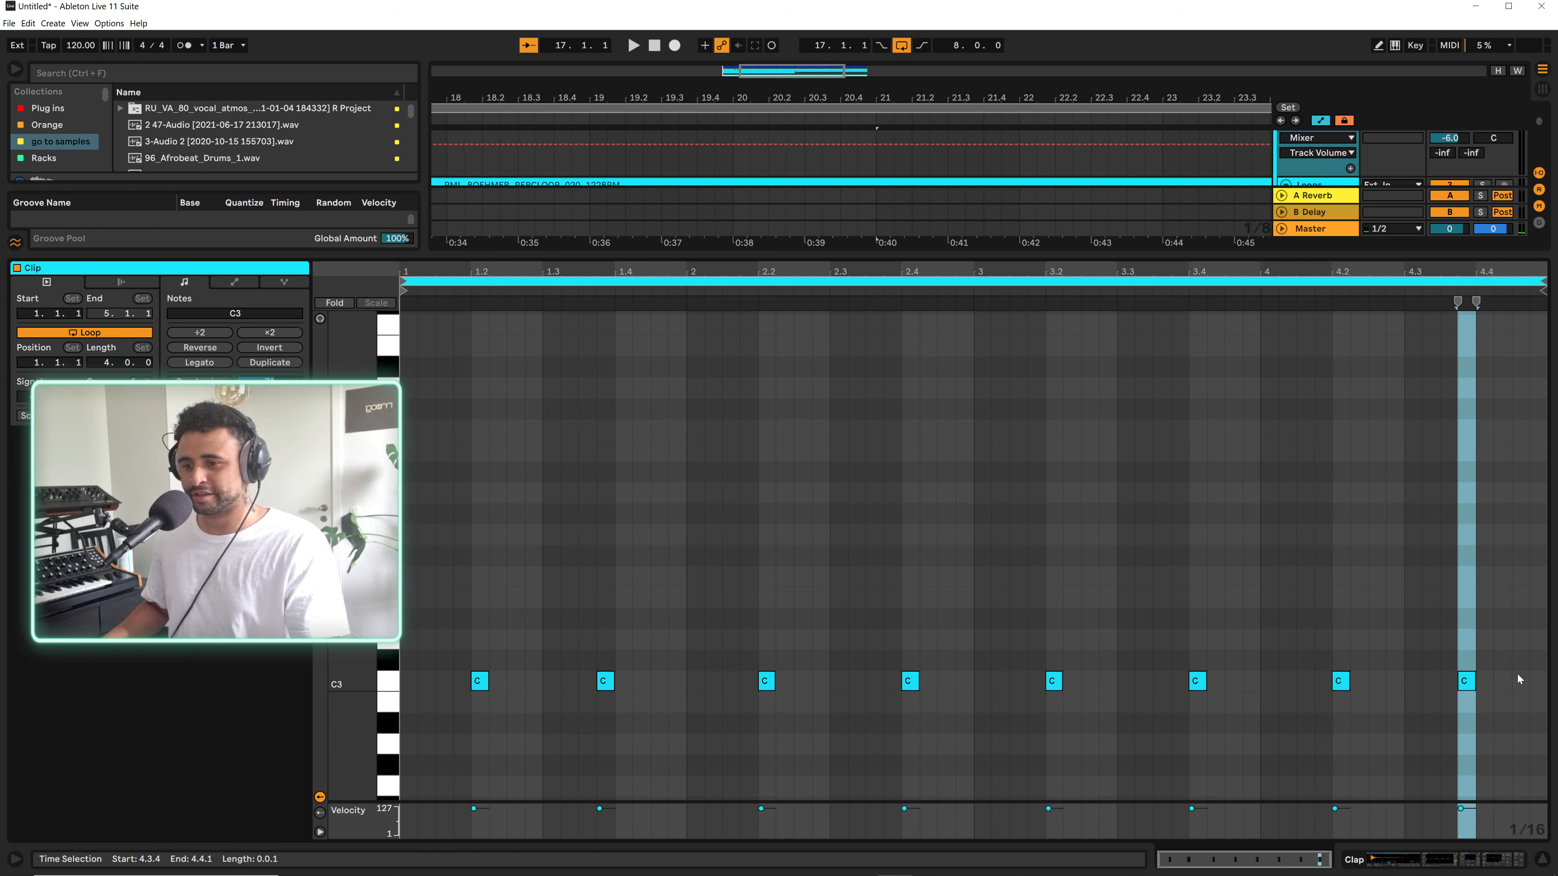
{"action": "double_click", "coordinate": [1519, 681]}
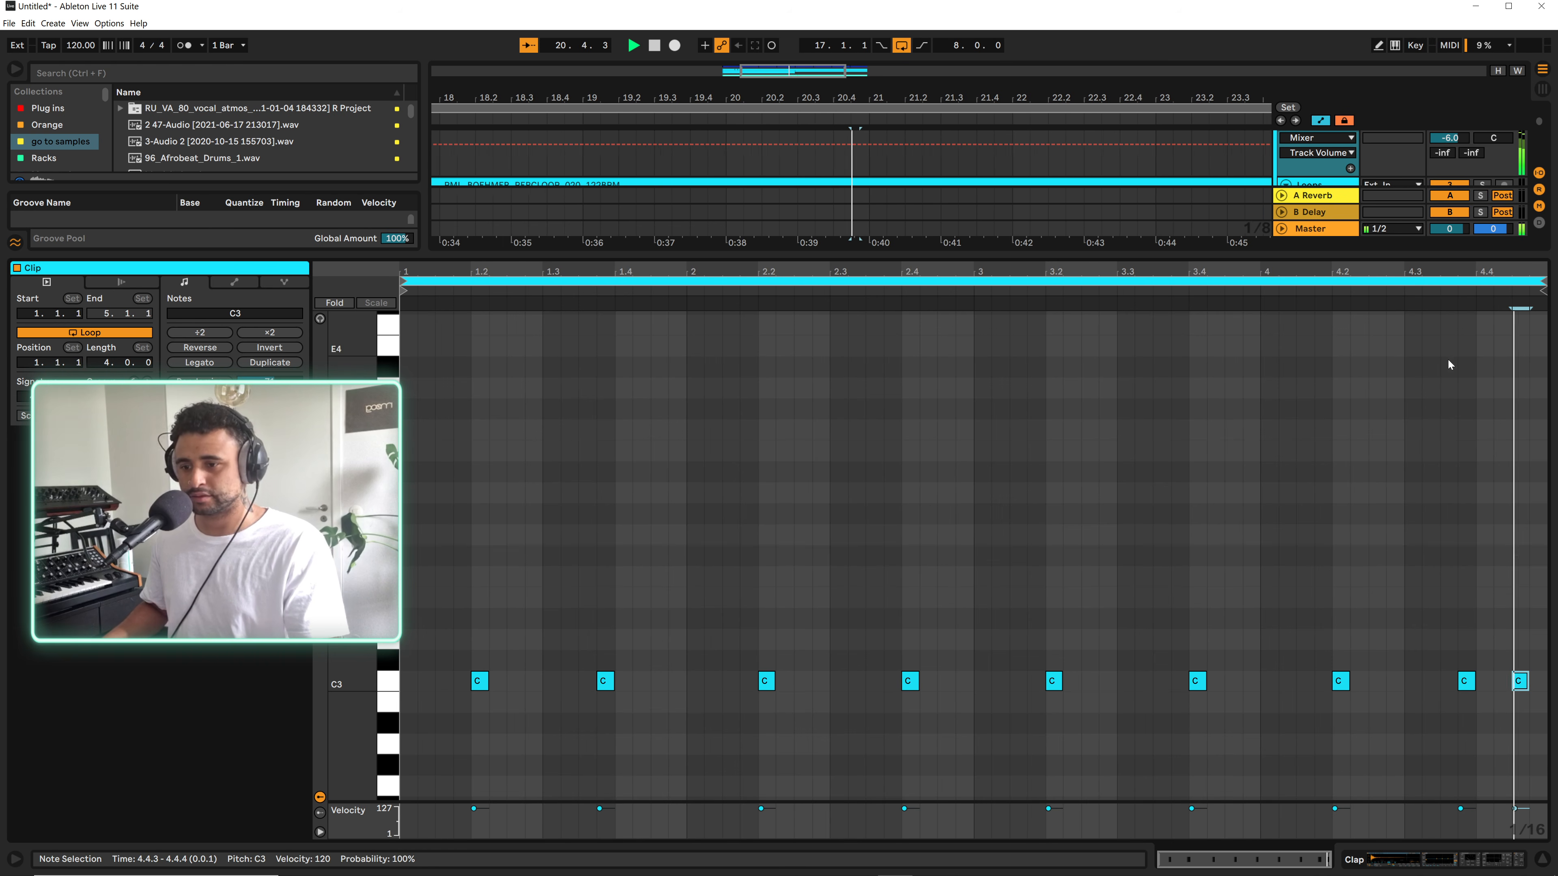
{"action": "left_click", "coordinate": [1543, 864]}
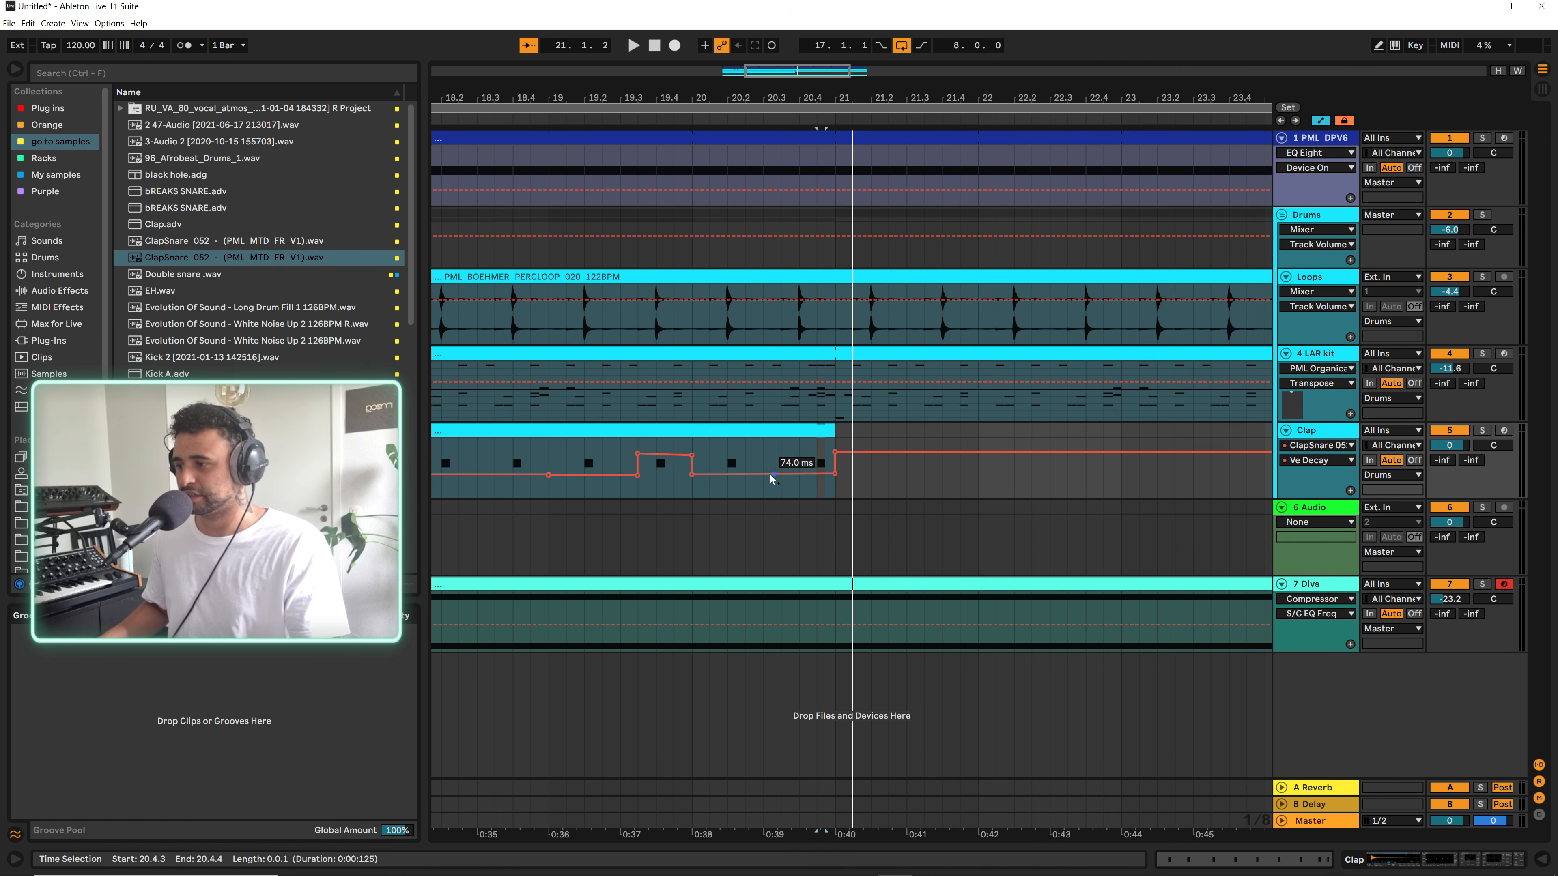
Raise the Clap track's decay automation over its last two claps, peaking at 60.0 s at bar 21, and listen
{"action": "left_click", "coordinate": [836, 474]}
{"action": "key", "text": "space"}
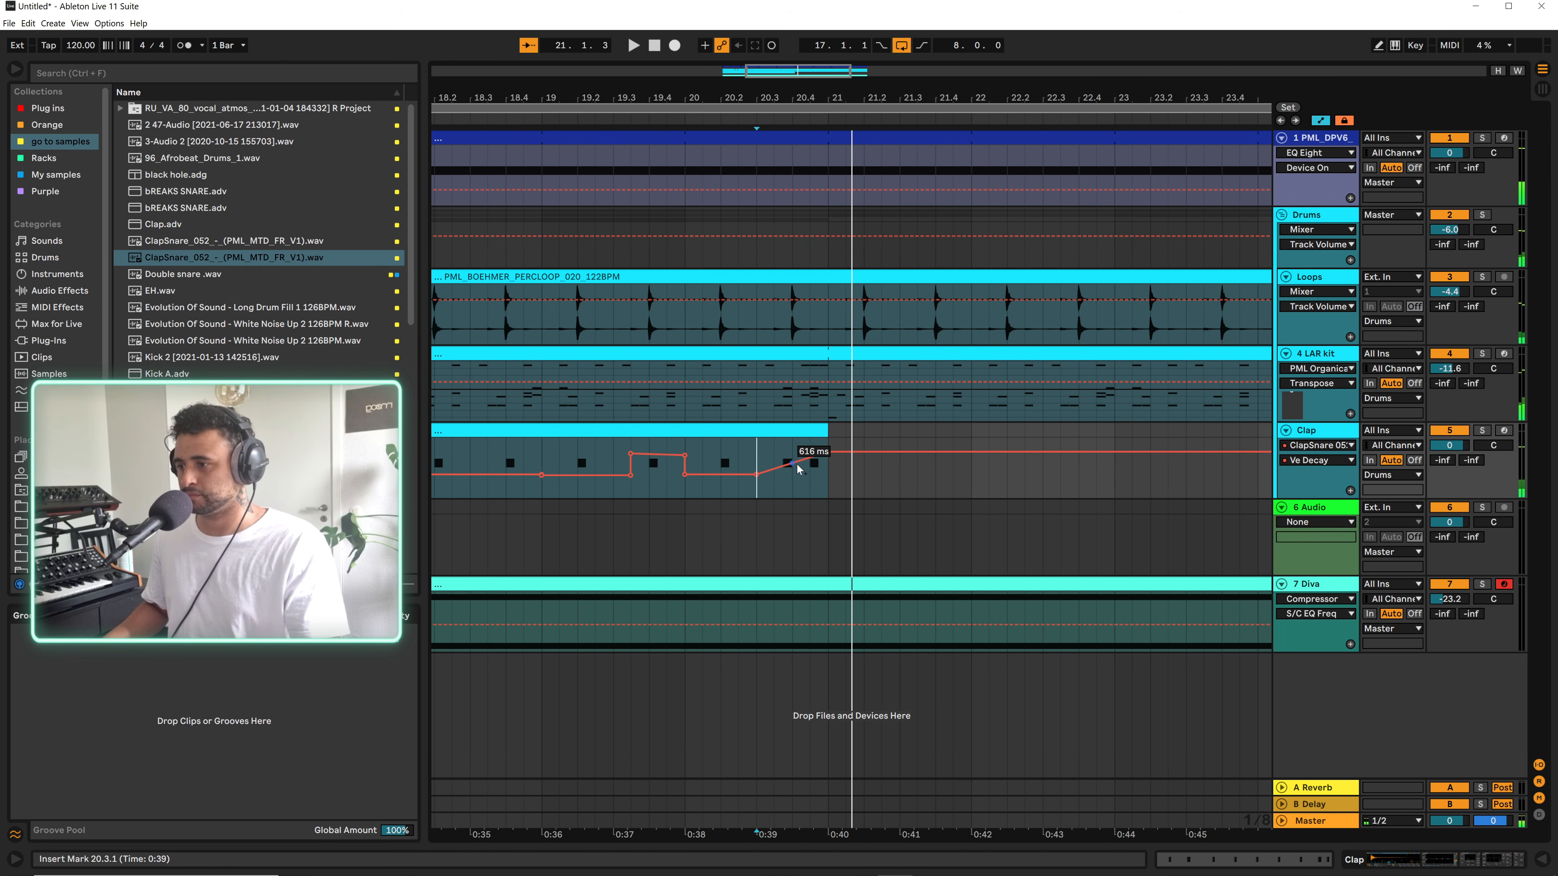
{"action": "left_click_drag", "start_coordinate": [790, 464], "coordinate": [827, 439]}
{"action": "key", "text": "space"}
{"action": "key", "text": "space"}
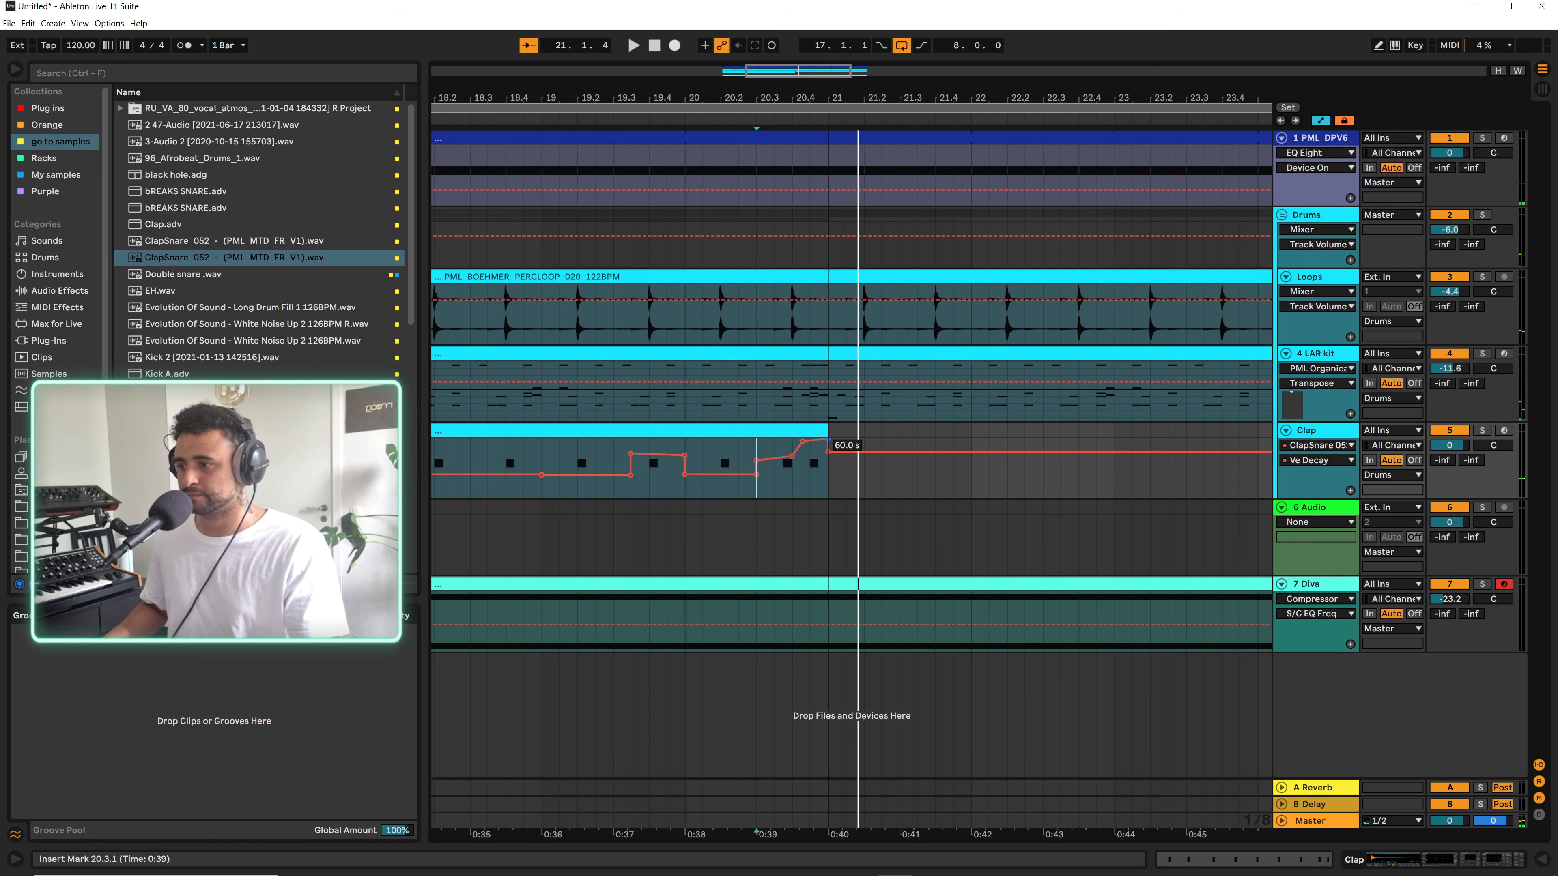
{"action": "key", "text": "space"}
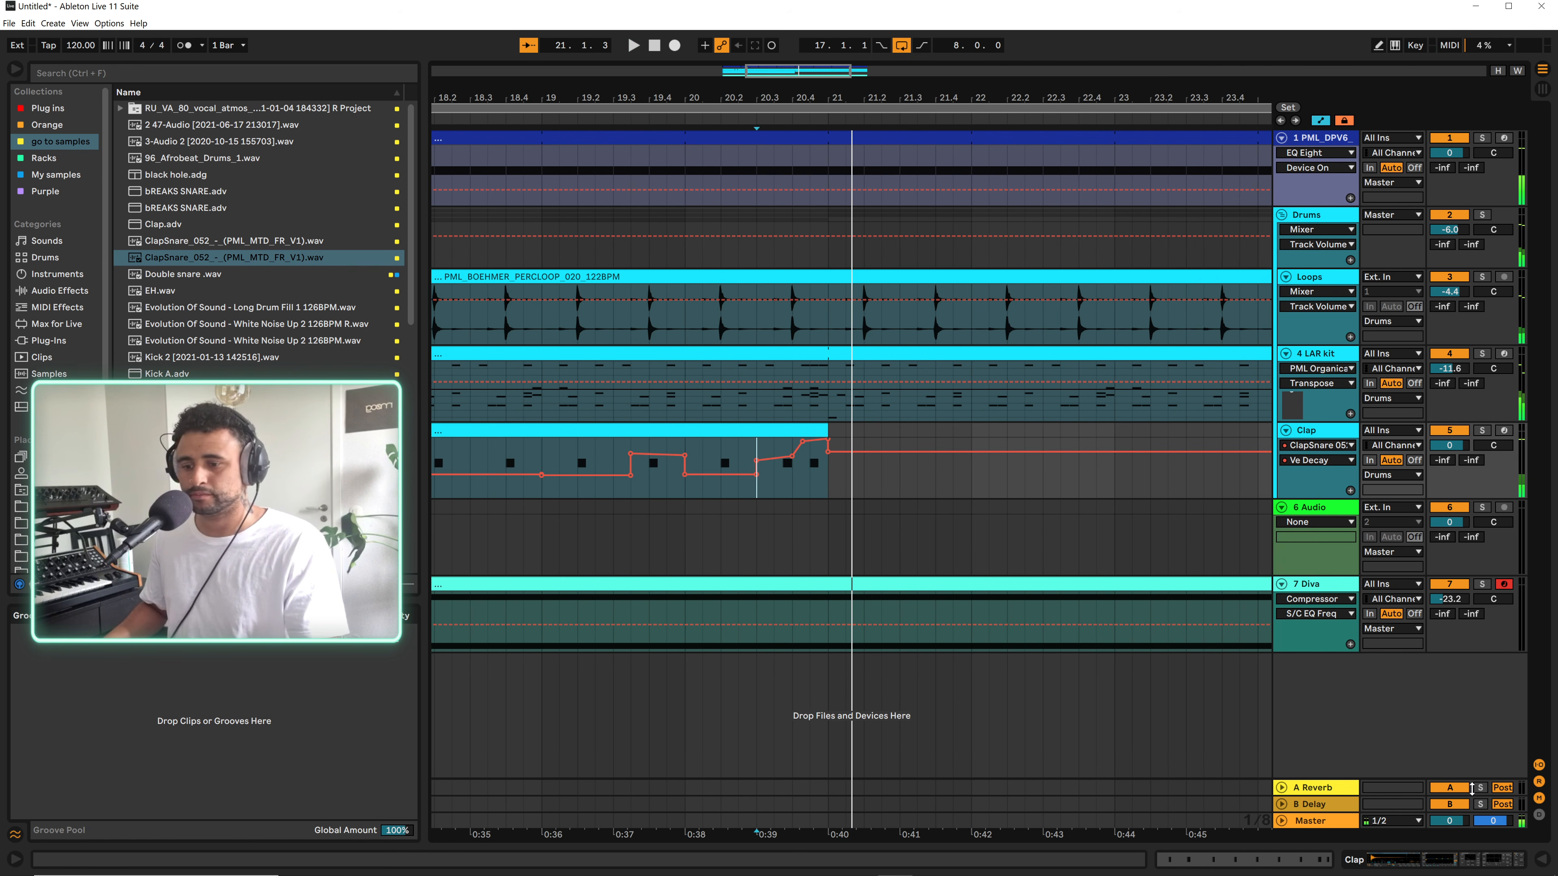
Show the Clap track's devices, bring up the sampler's Release parameter, and listen to the closing claps
{"action": "left_click", "coordinate": [1428, 863]}
{"action": "left_click", "coordinate": [512, 826]}
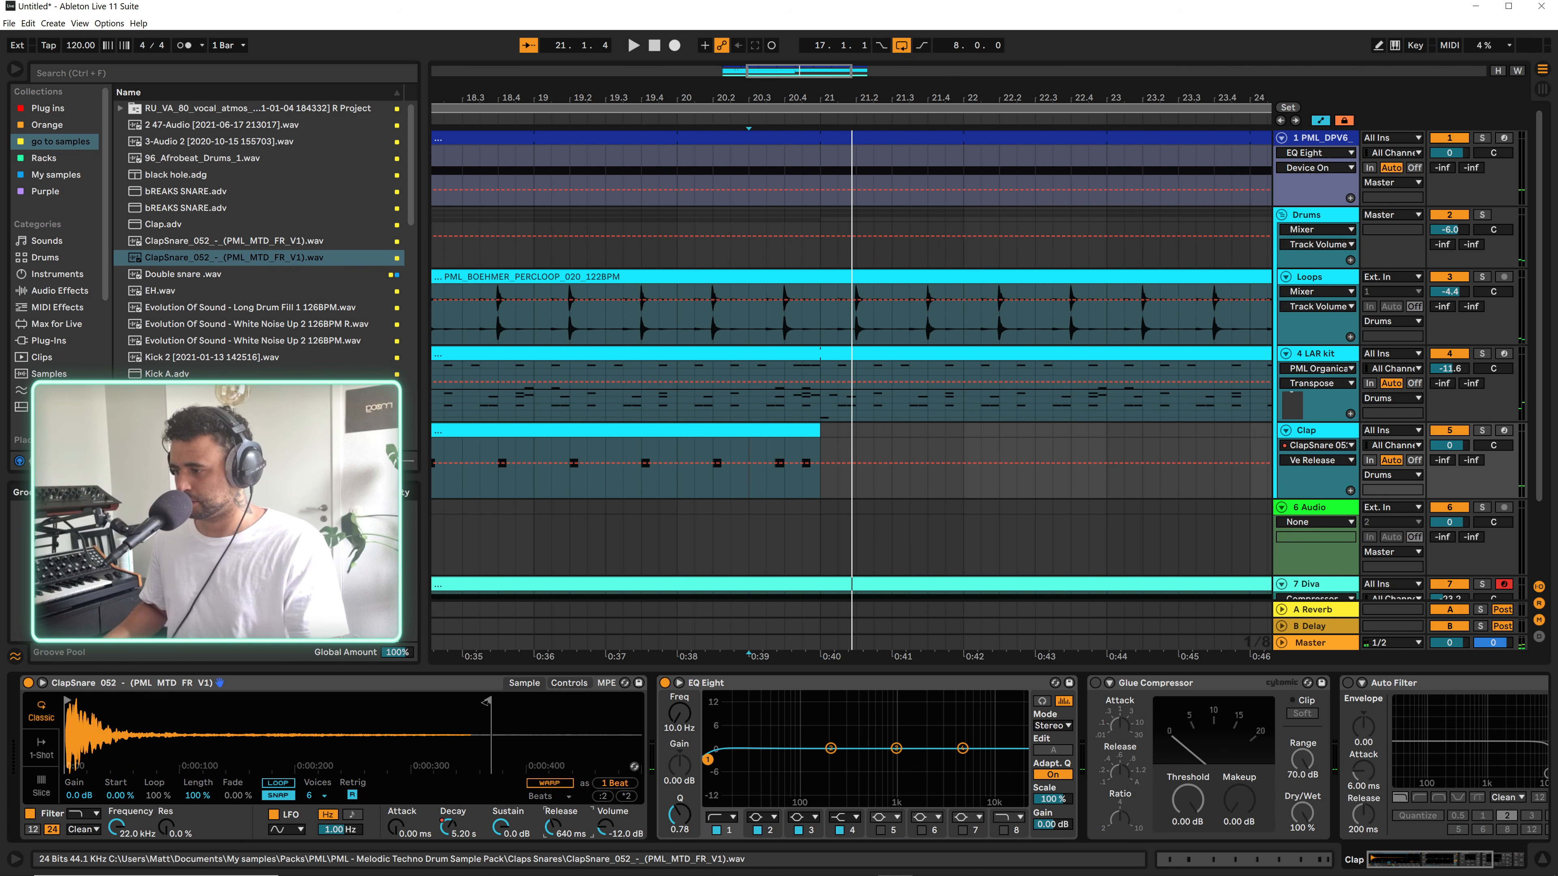
{"action": "key", "text": "space"}
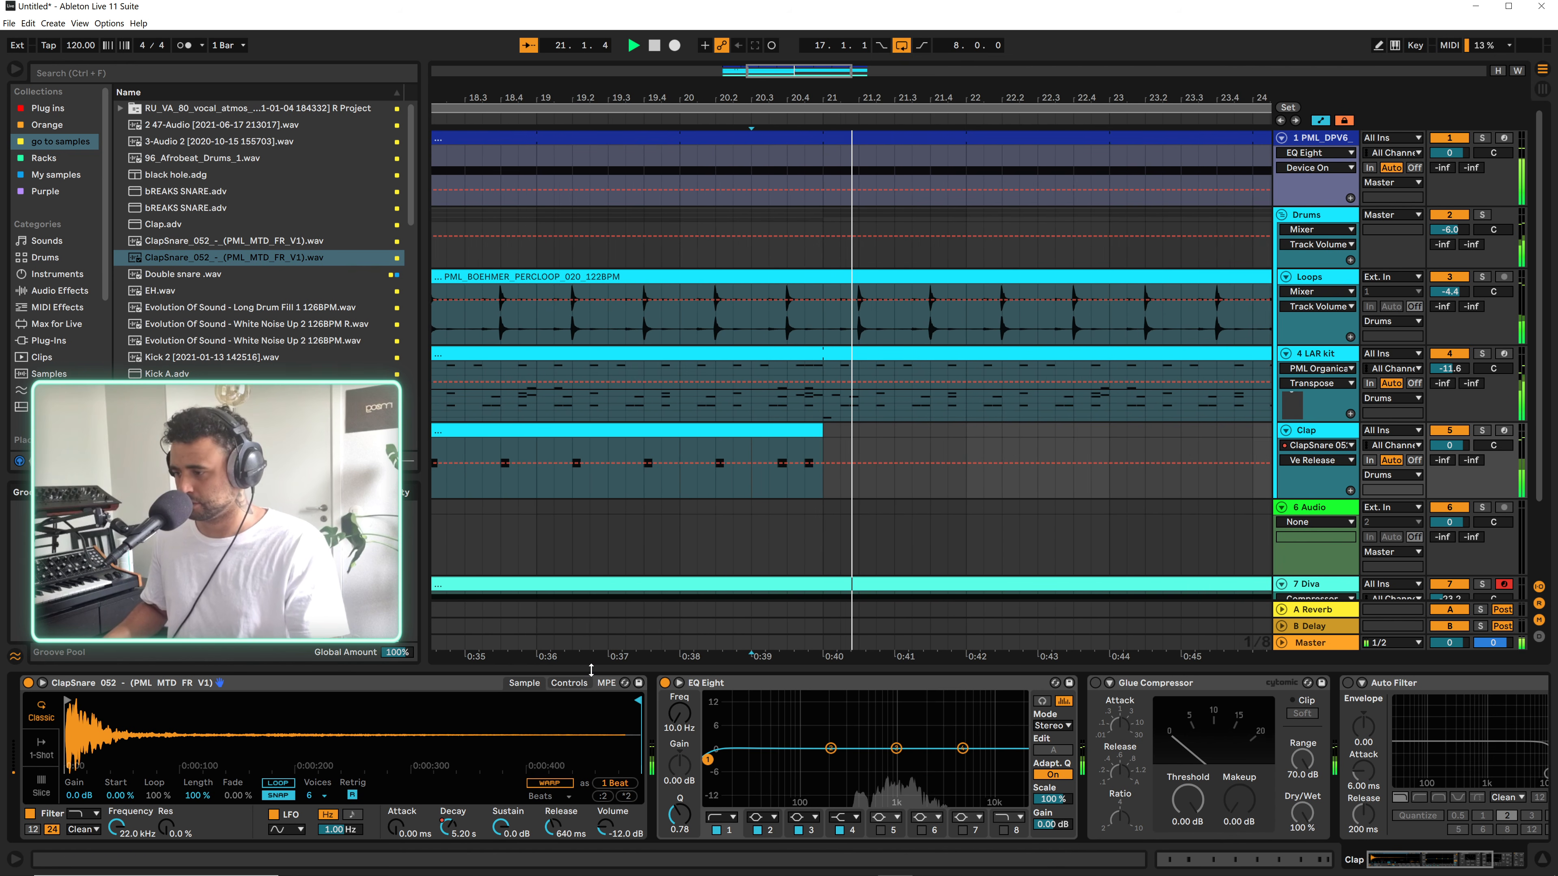
Hide automation, shift the percussion loop's hit at 20.4 to 20.3.4 and place a copy at 20.4.3 to match the claps
{"action": "left_click_drag", "start_coordinate": [803, 98], "coordinate": [895, 179]}
{"action": "key", "text": "a"}
{"action": "left_click_drag", "start_coordinate": [869, 330], "coordinate": [855, 330]}
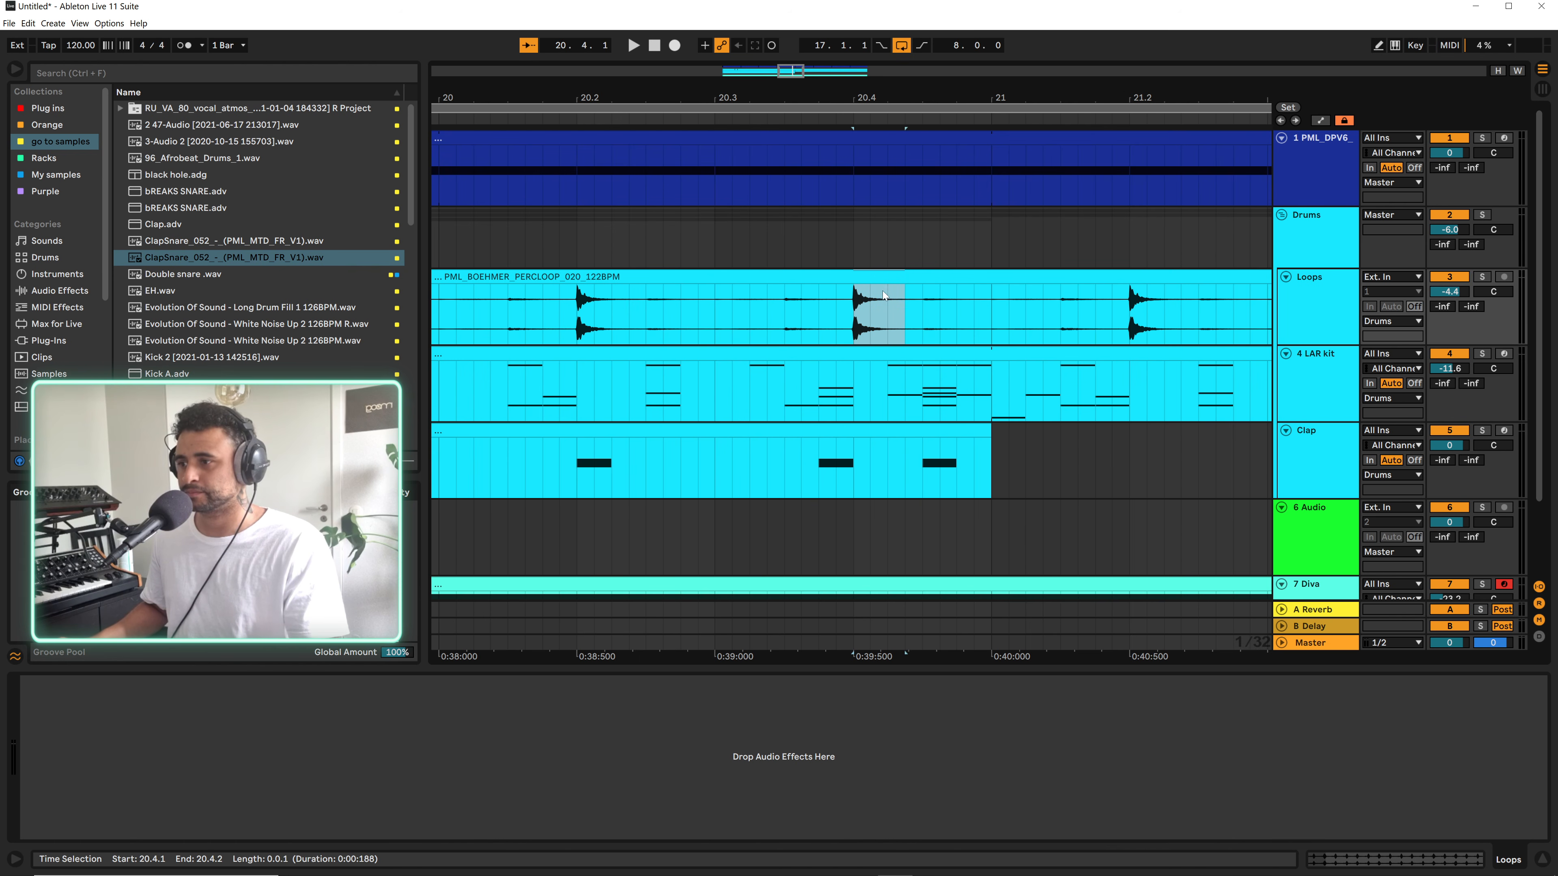
{"action": "left_click_drag", "start_coordinate": [878, 275], "coordinate": [944, 298]}
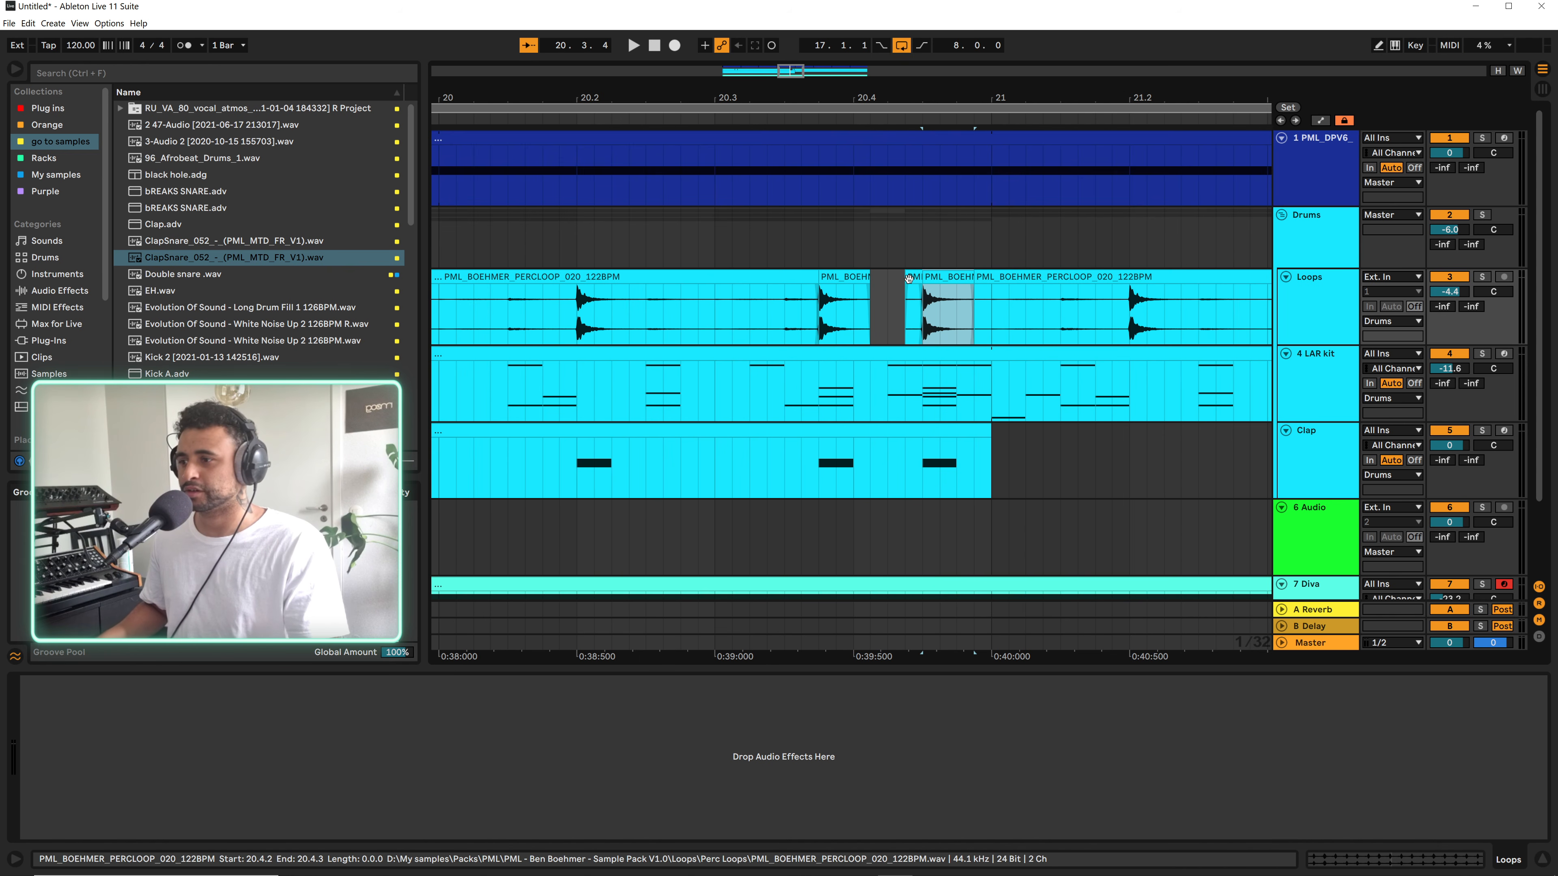
Fill the gap between the two moved loop hits with repeated short quiet slices from 20.4.1+ and listen
{"action": "left_click", "coordinate": [890, 280]}
{"action": "key", "text": "Left"}
{"action": "key", "text": "ctrl+v"}
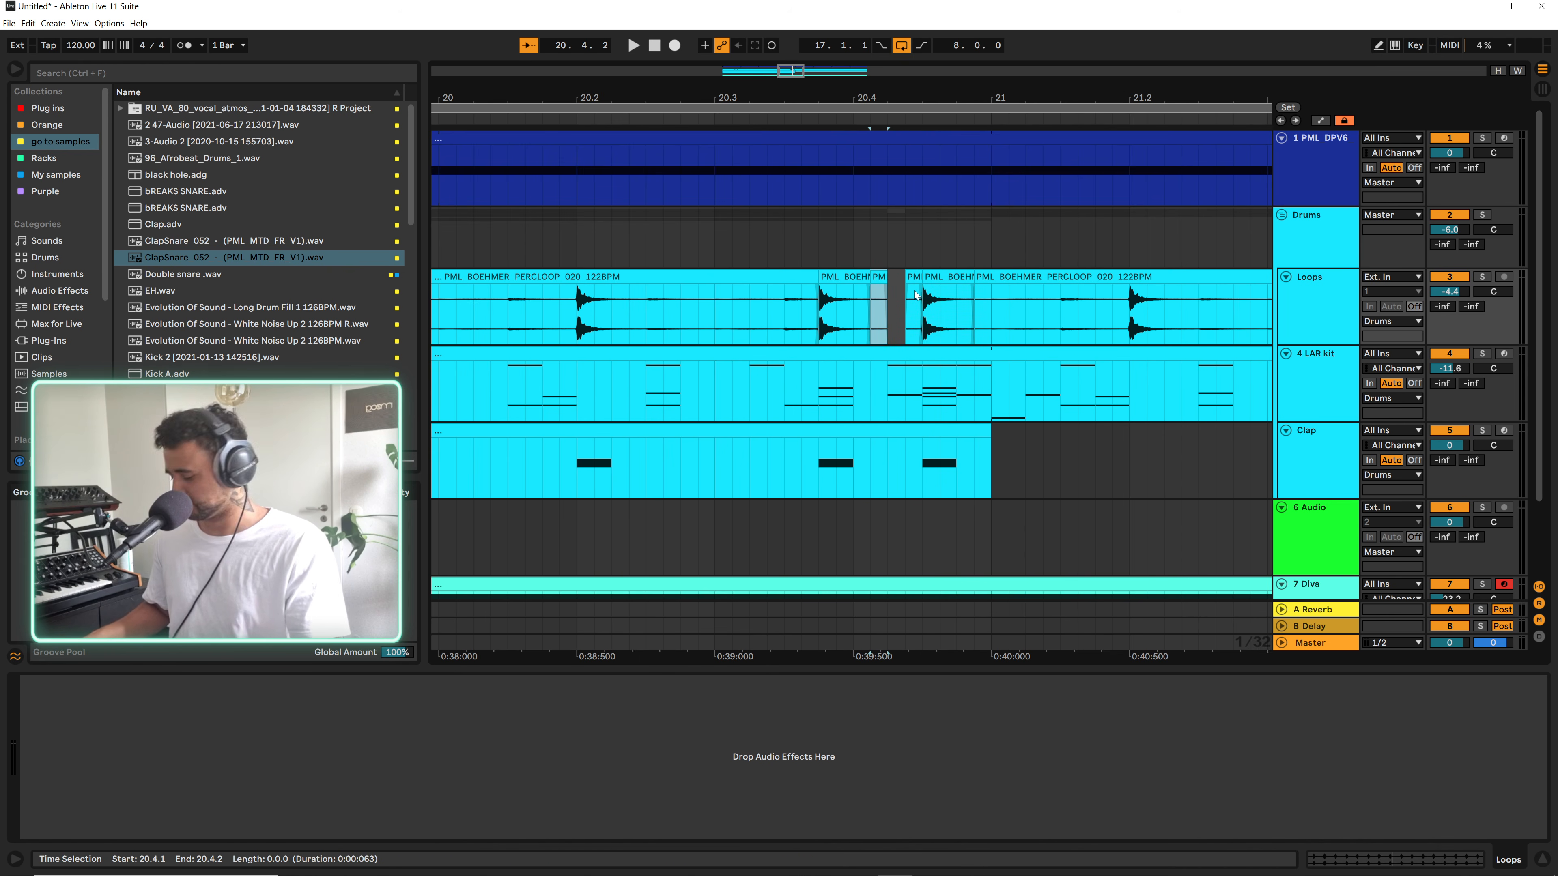
{"action": "key", "text": "ctrl+d"}
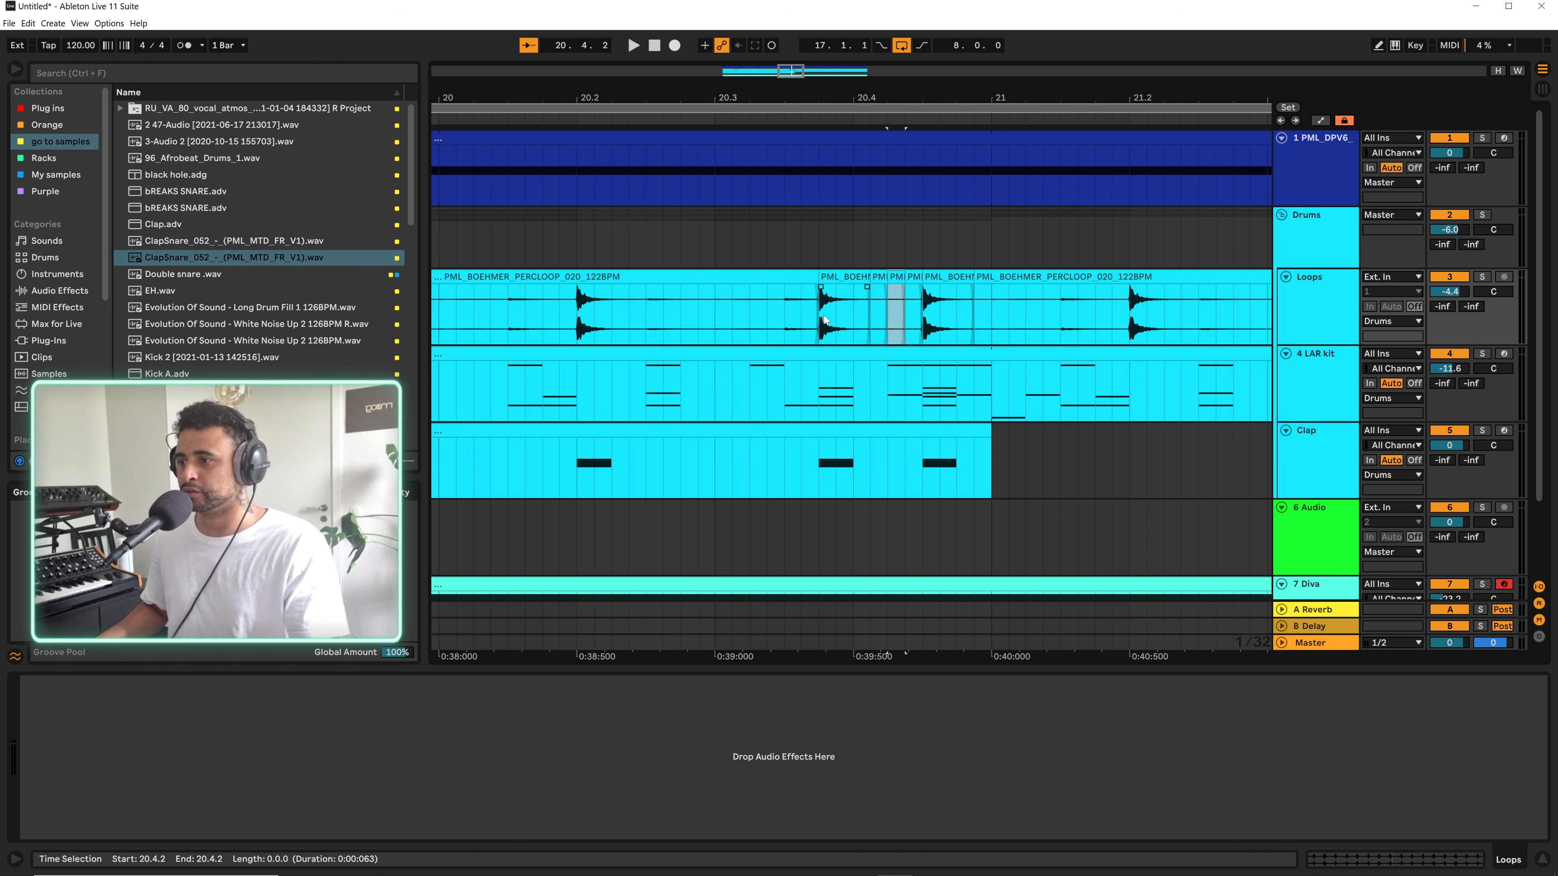
{"action": "key", "text": "space"}
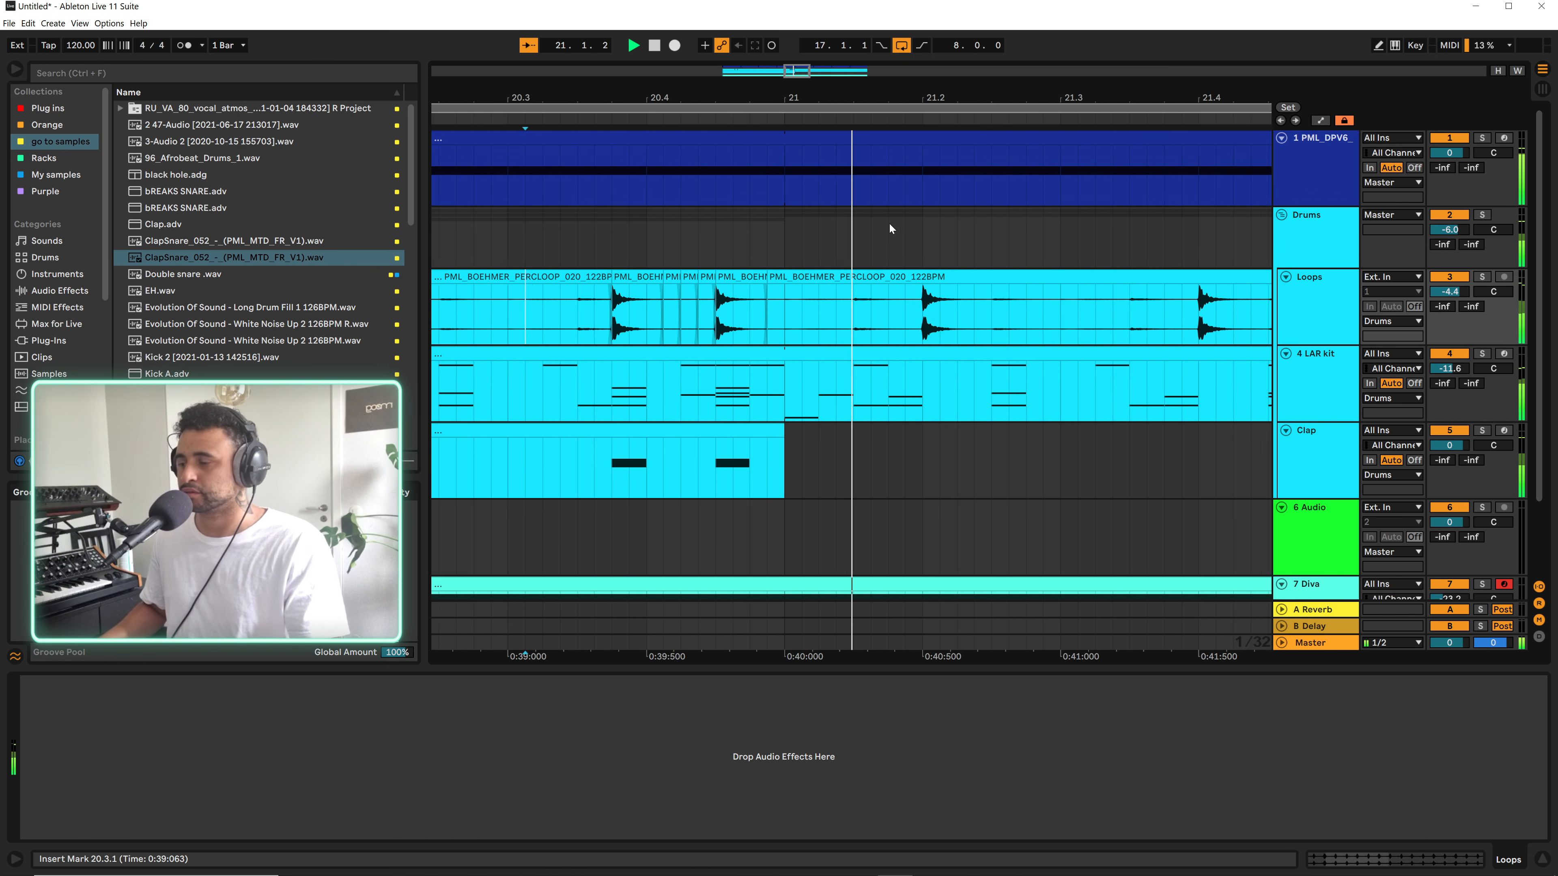
{"action": "left_click_drag", "start_coordinate": [803, 98], "coordinate": [1085, 94]}
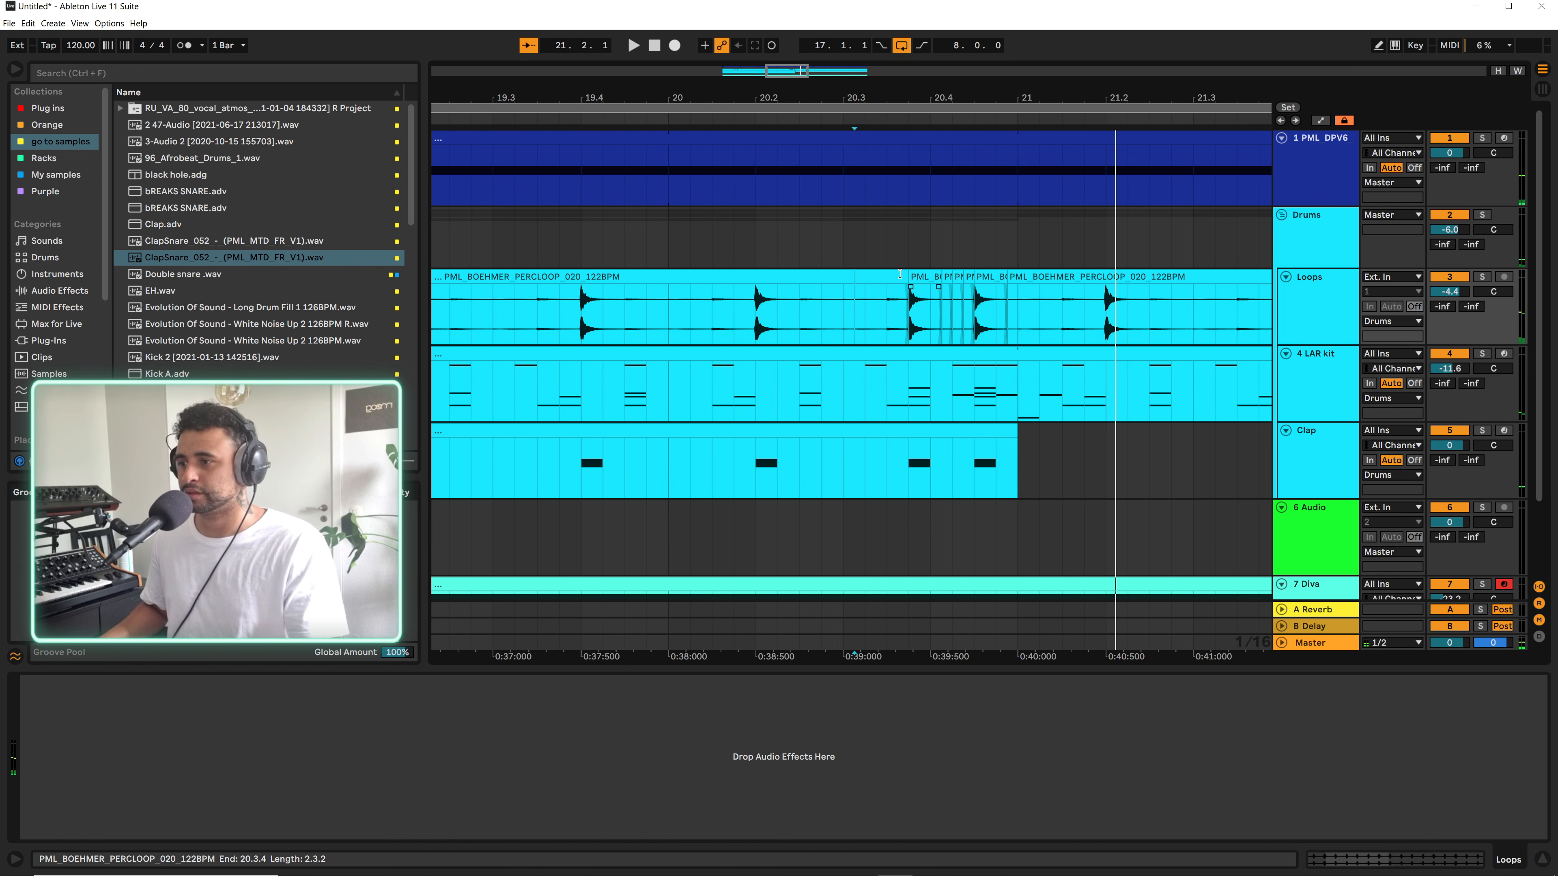
Shorten the percussion loop's hit clip at 20.3.4 so it ends before 20.4, and listen to the transition
{"action": "left_click_drag", "start_coordinate": [912, 97], "coordinate": [883, 184]}
{"action": "left_click", "coordinate": [899, 276]}
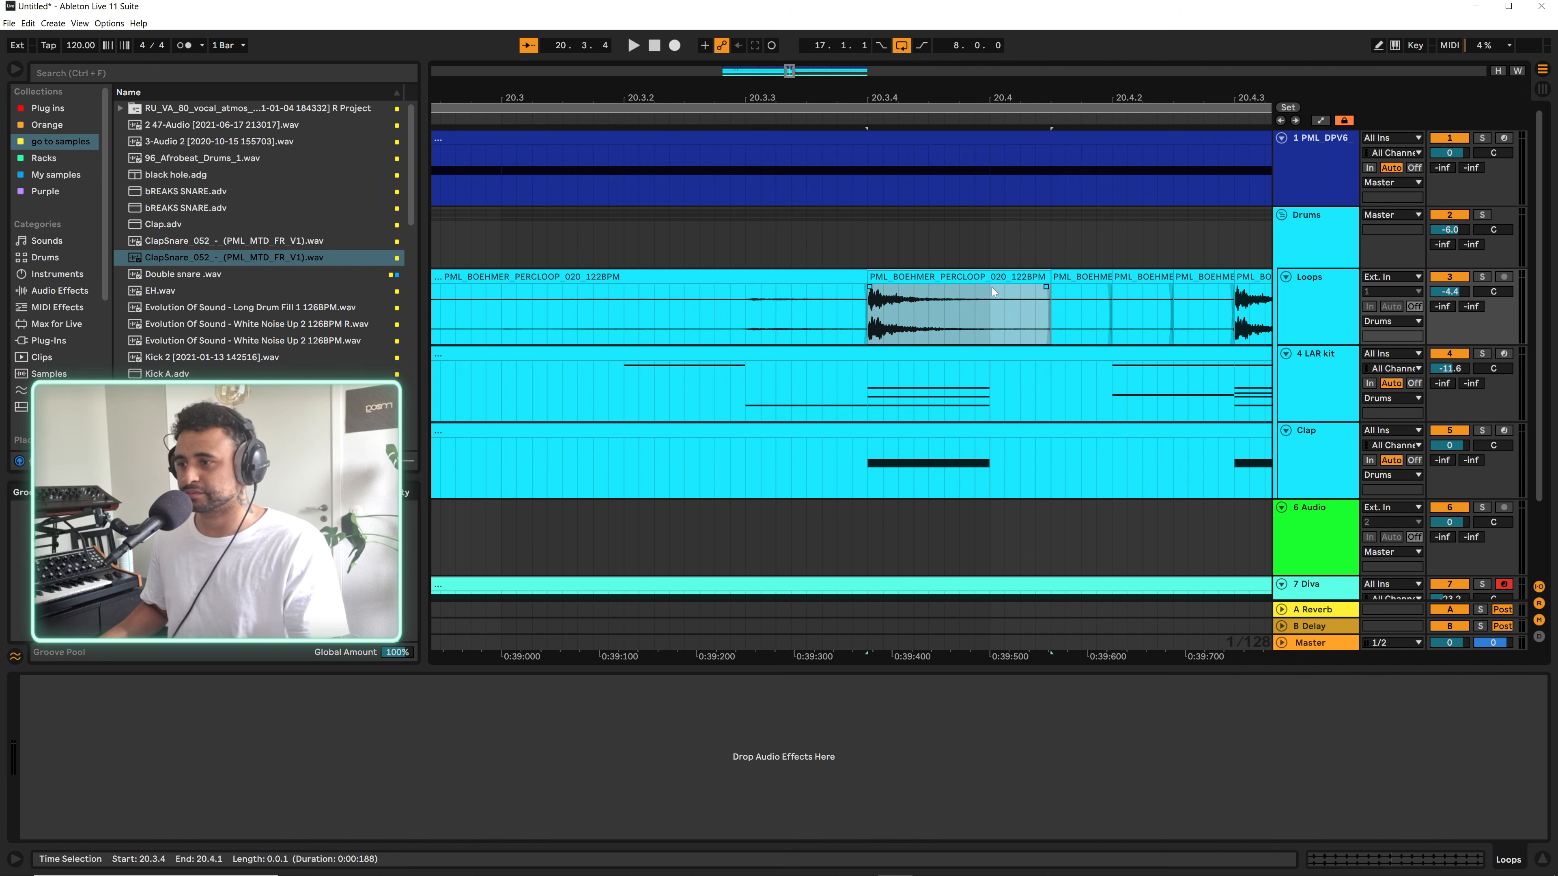
{"action": "left_click_drag", "start_coordinate": [1045, 290], "coordinate": [1004, 277]}
{"action": "left_click", "coordinate": [799, 292]}
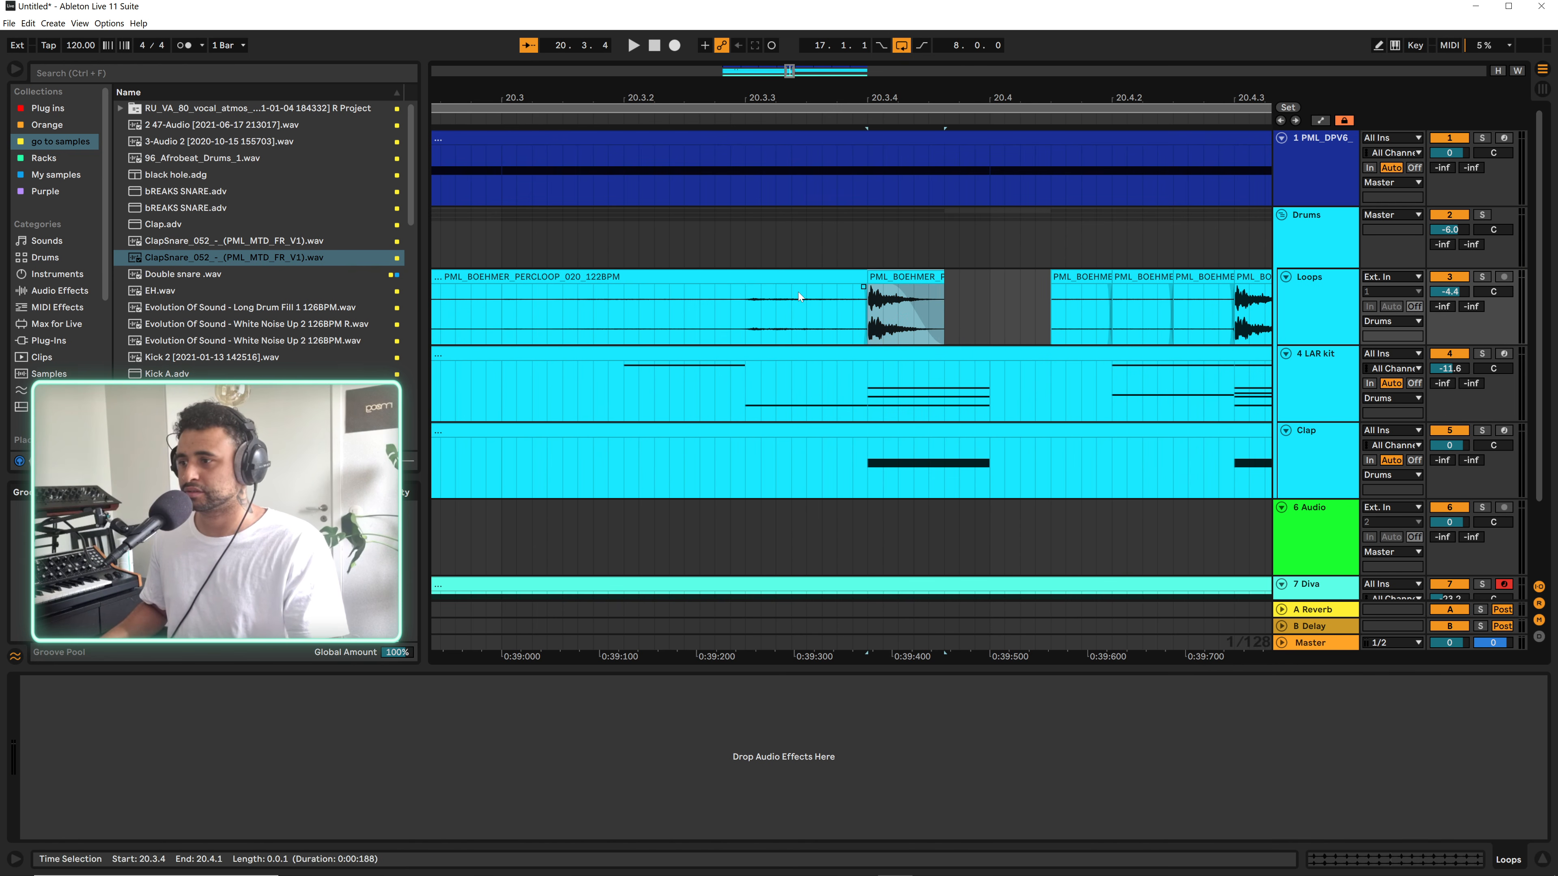
{"action": "key", "text": "space"}
{"action": "key", "text": "space"}
Consolidate the percussion loop pieces from 17.1.1 to 21.1.1 into one clip and listen to the section
{"action": "left_click_drag", "start_coordinate": [779, 90], "coordinate": [1041, 18]}
{"action": "left_click", "coordinate": [764, 312]}
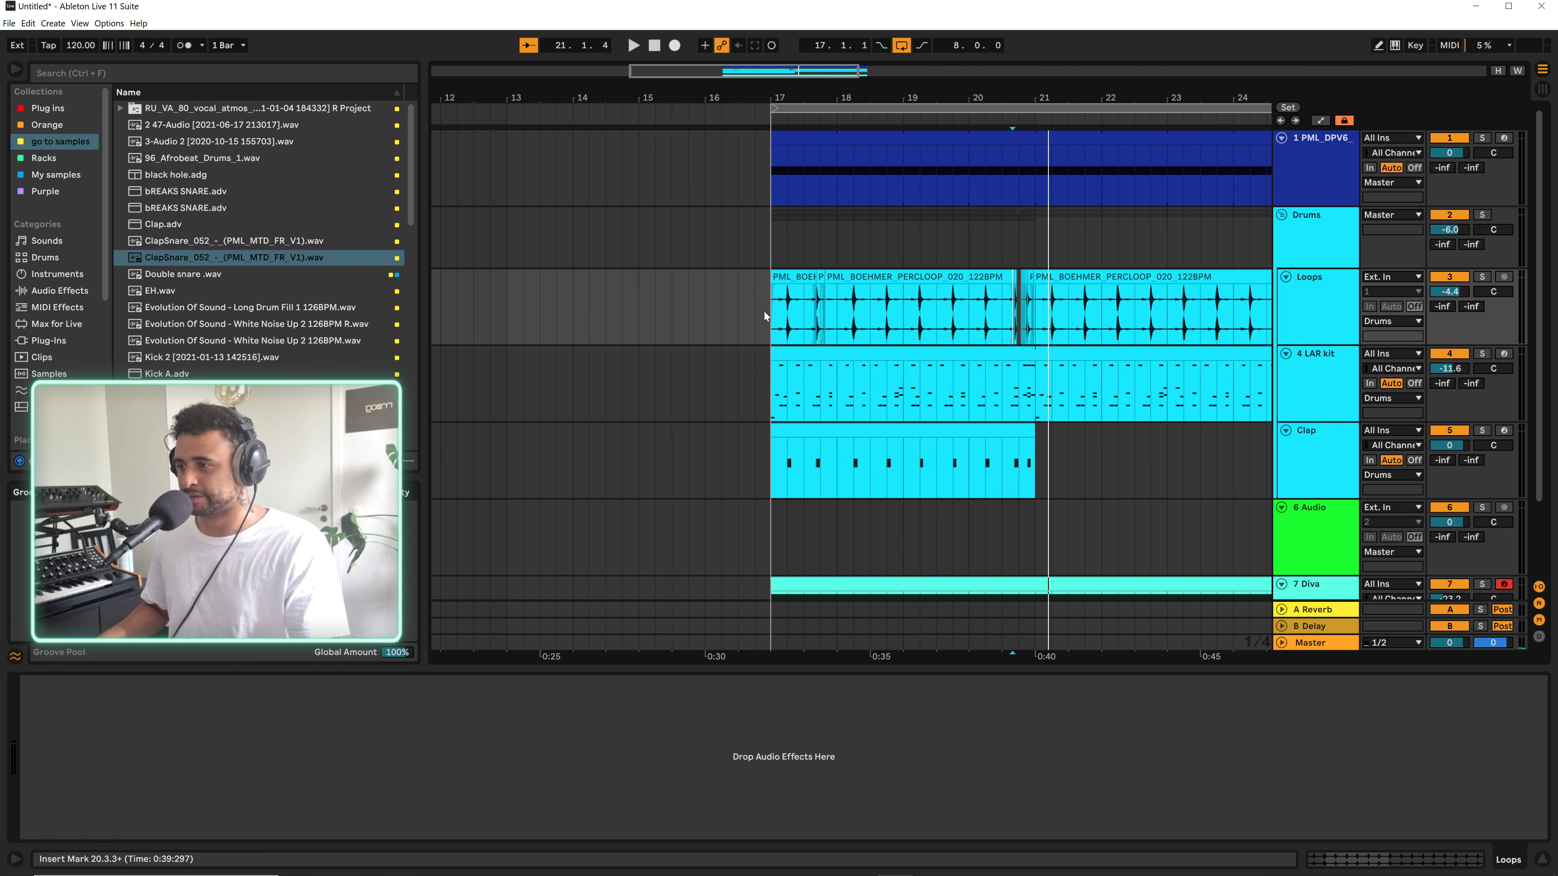
{"action": "key", "text": "space"}
{"action": "left_click_drag", "start_coordinate": [800, 312], "coordinate": [1036, 307]}
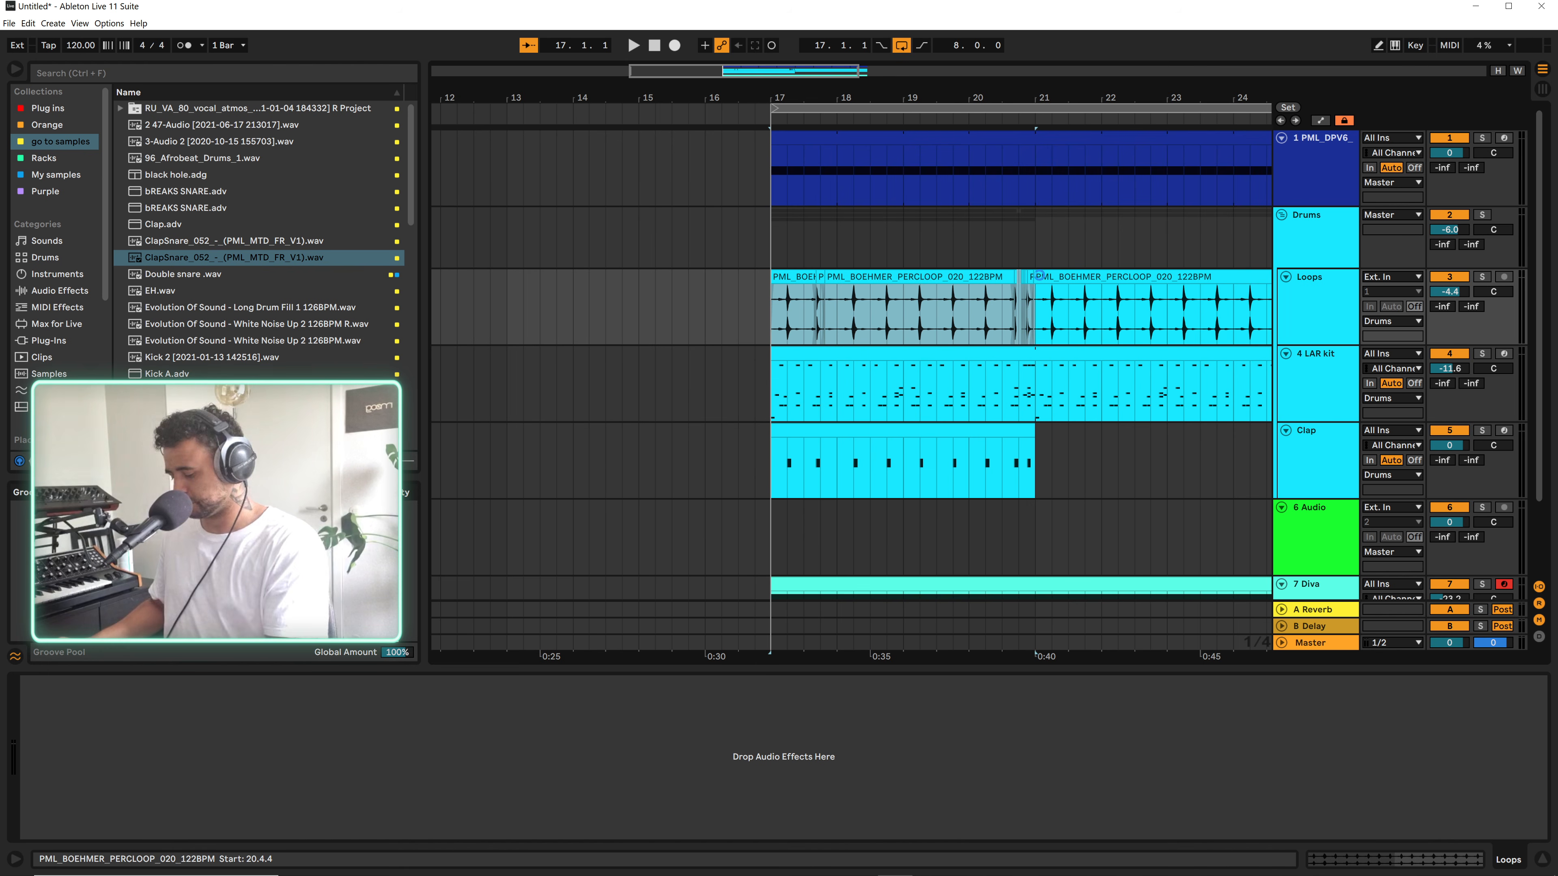
{"action": "key", "text": "ctrl+j"}
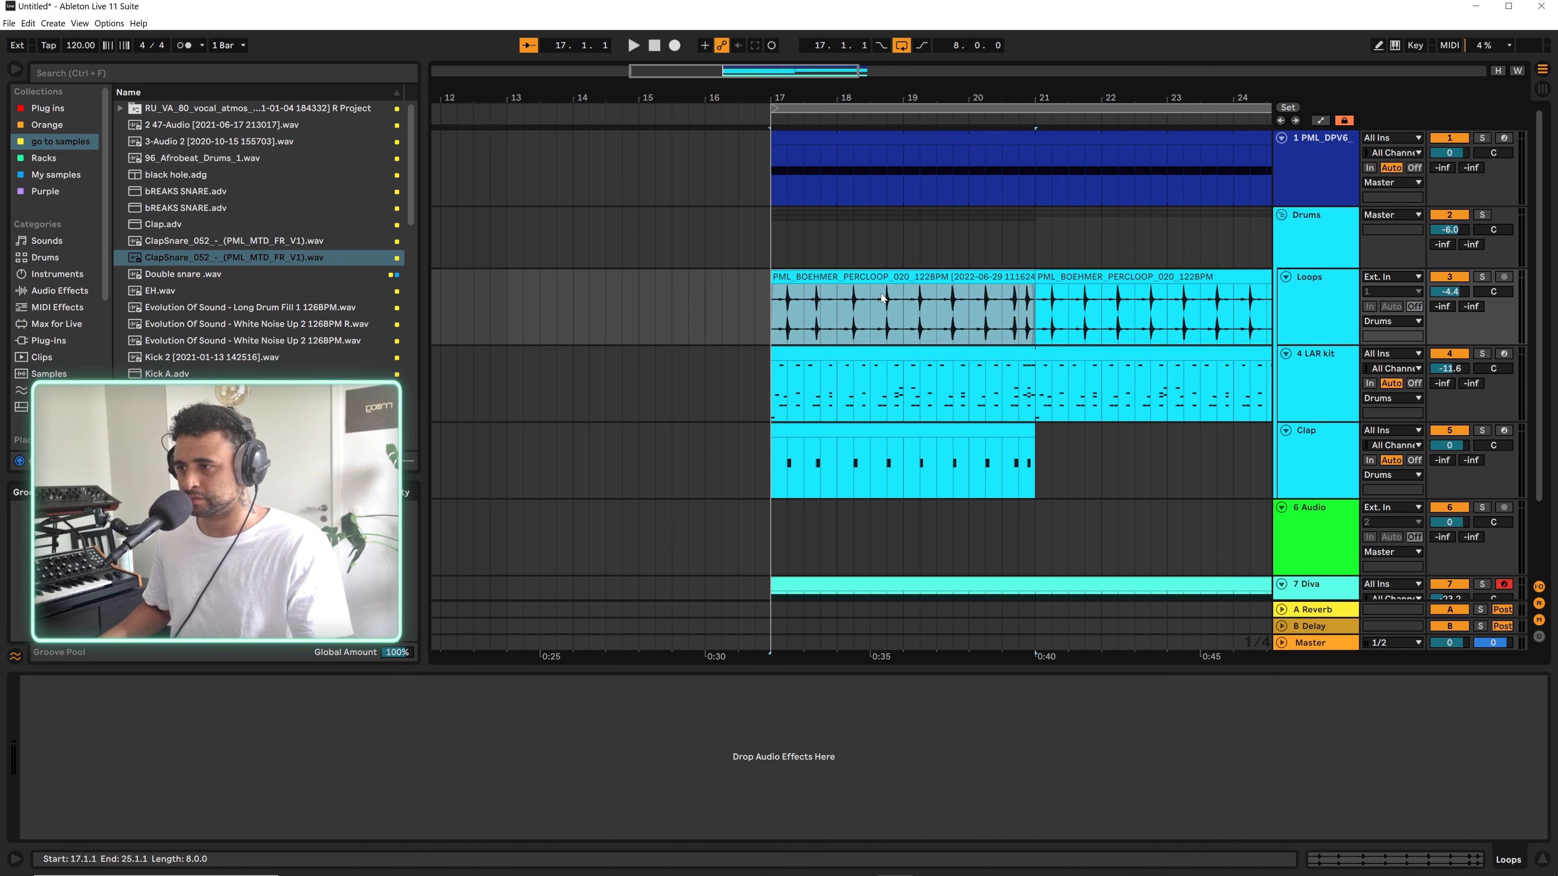
{"action": "key", "text": "space"}
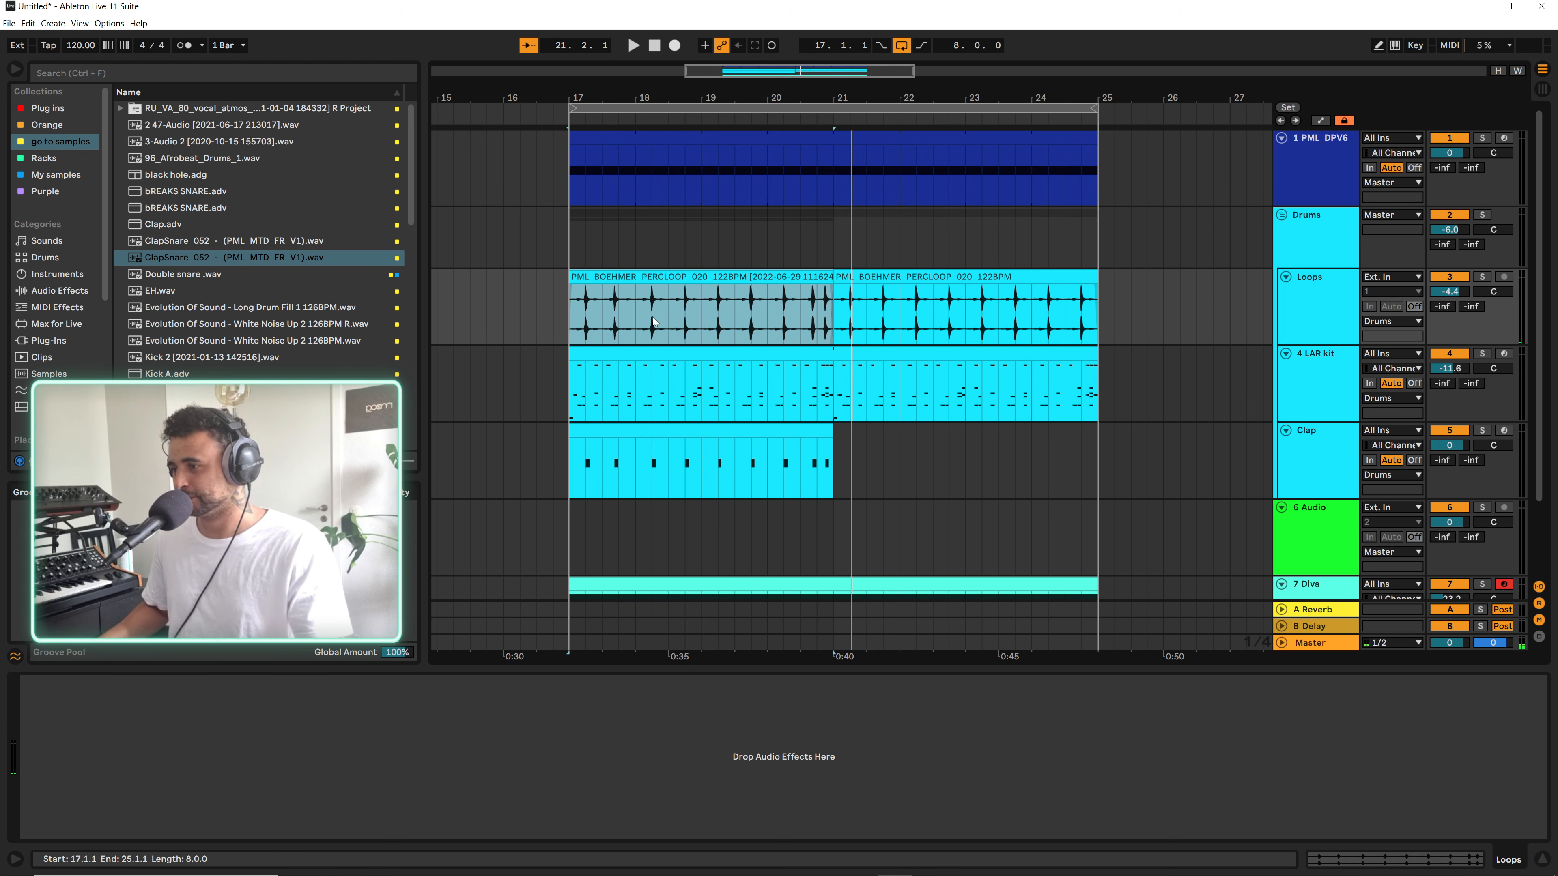
Move the C3 clap at 2.4 in the Clap clip to 2.3.4 and close the note editor
{"action": "left_click", "coordinate": [680, 434]}
{"action": "double_click", "coordinate": [679, 435]}
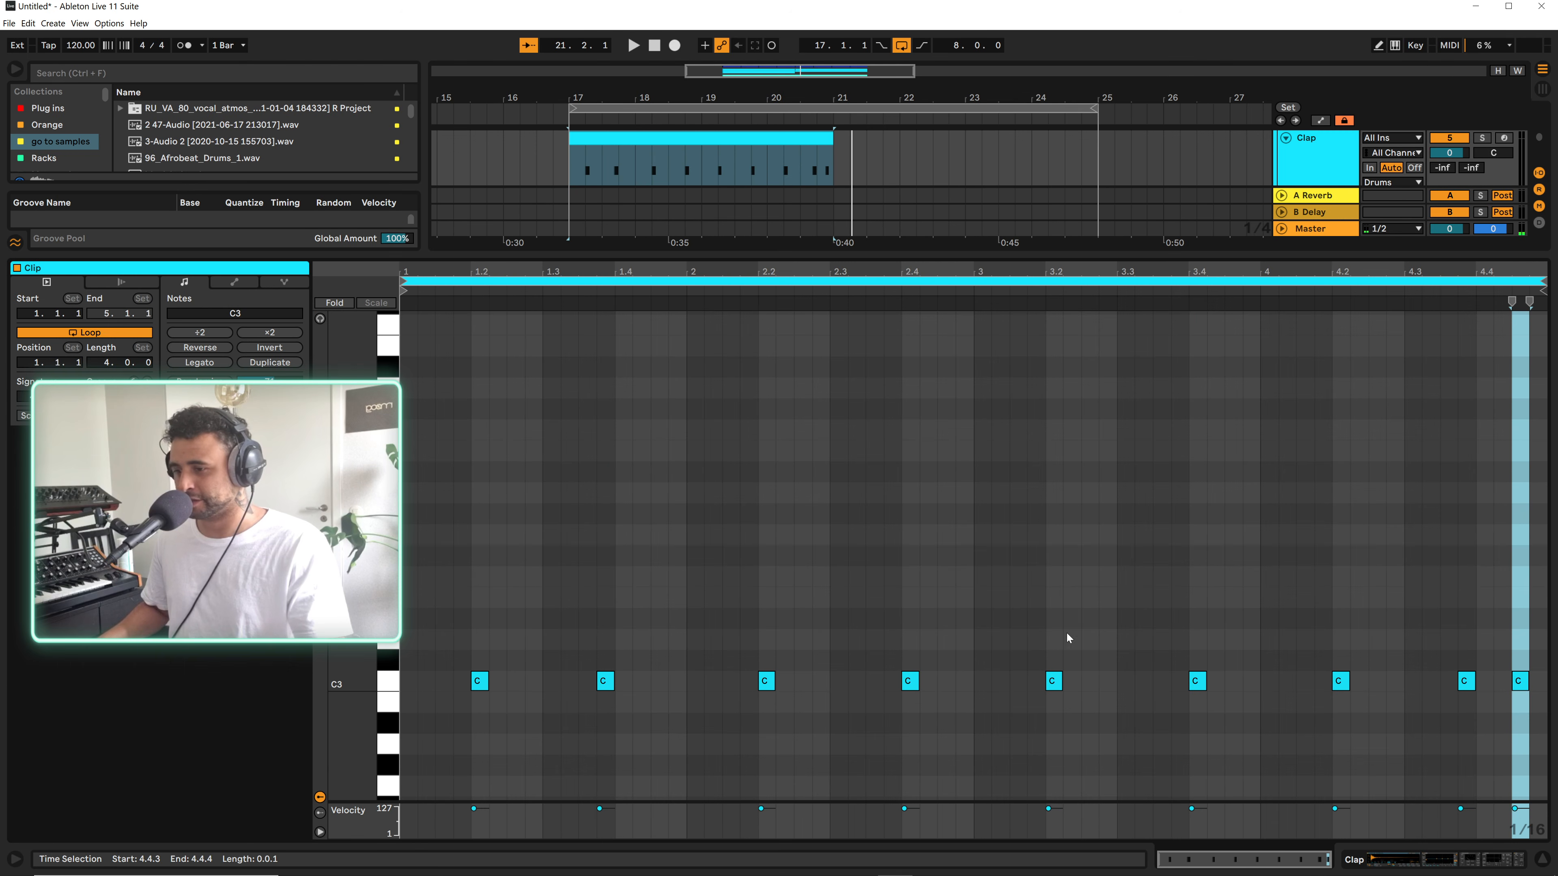
{"action": "left_click", "coordinate": [947, 715]}
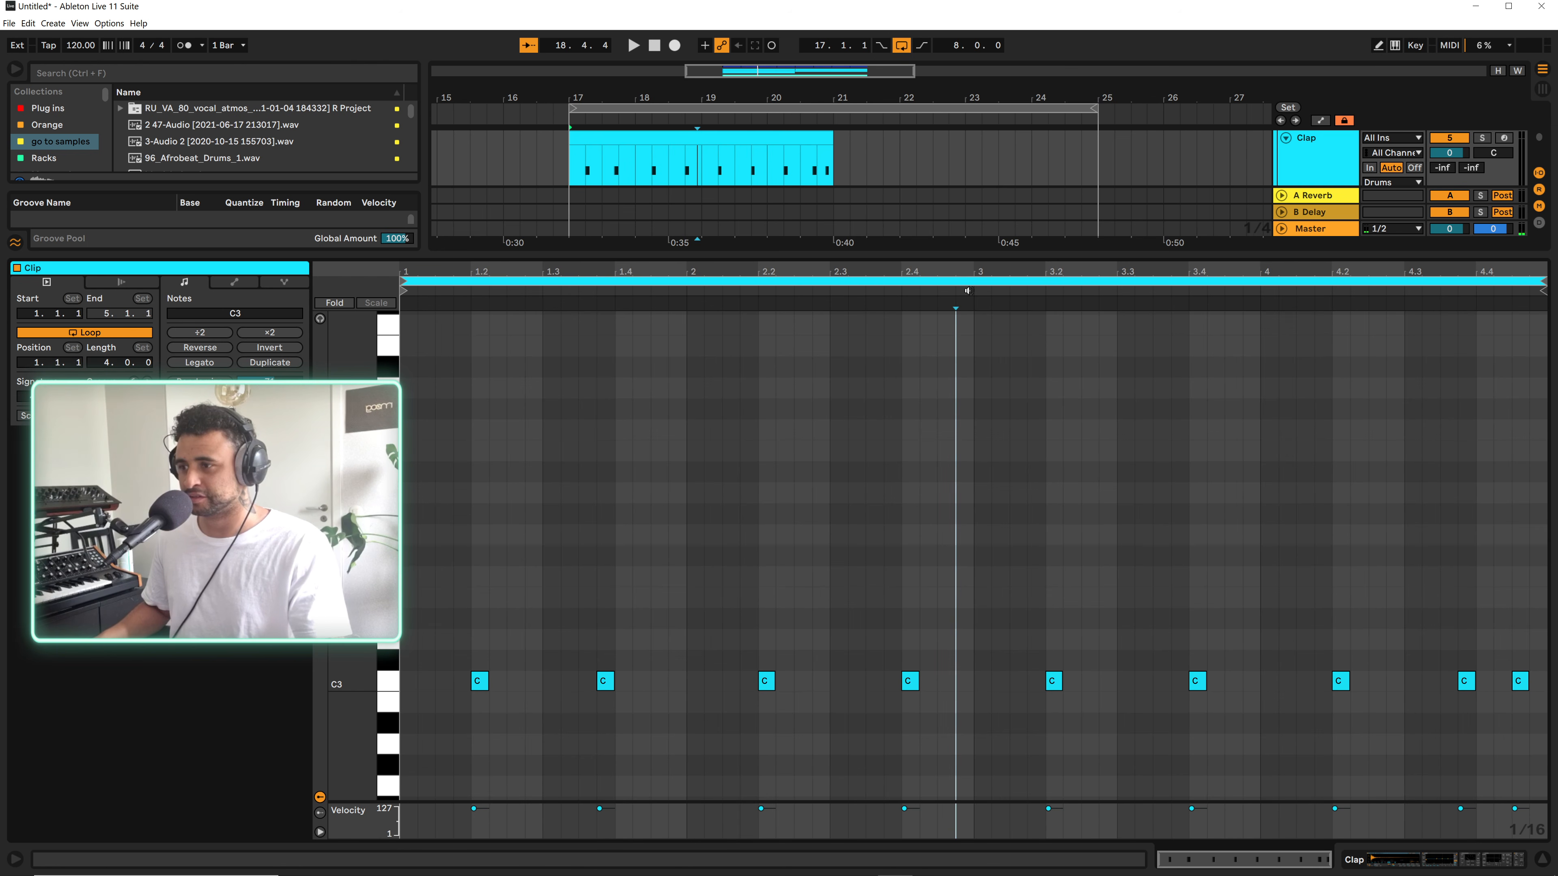
{"action": "left_click_drag", "start_coordinate": [914, 681], "coordinate": [901, 684]}
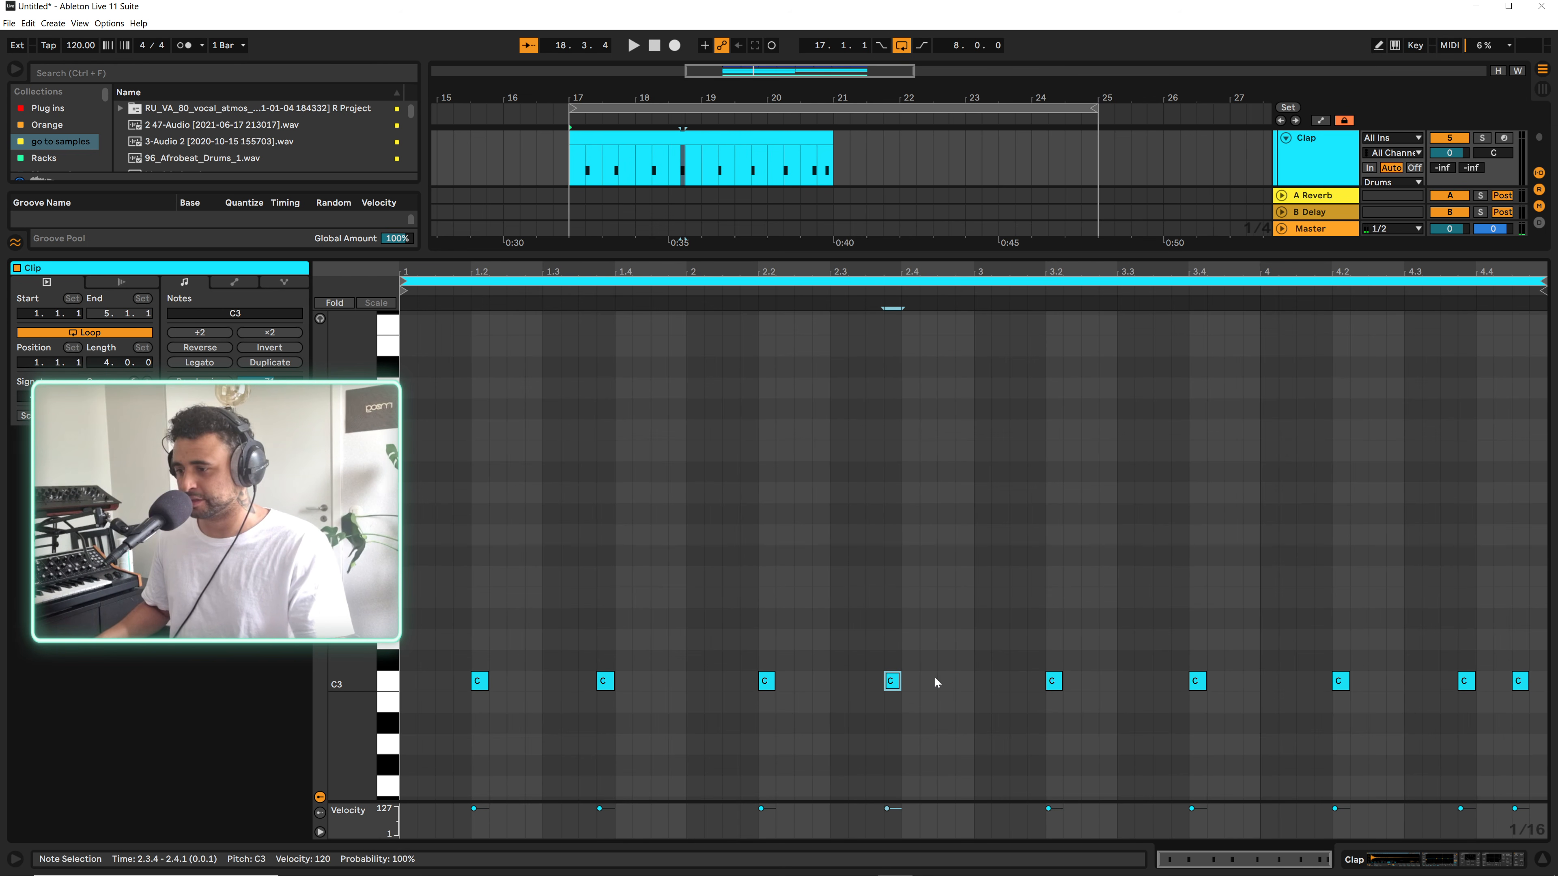
{"action": "left_click", "coordinate": [1543, 863]}
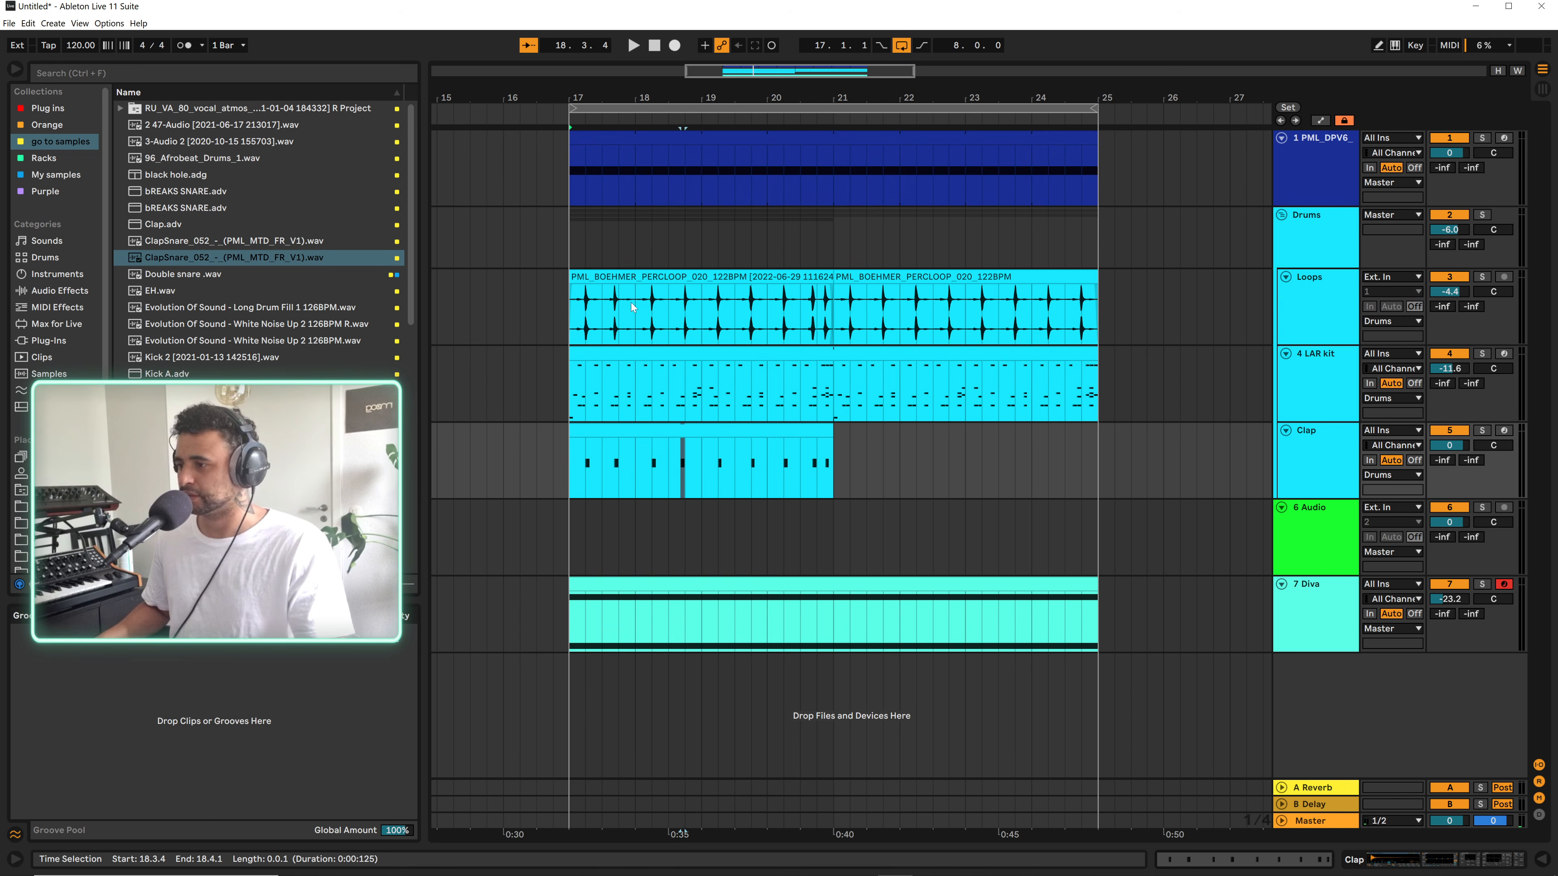
Shift the percussion loop's hit at 18.4 to 18.3.4, close the gap behind it, and listen
{"action": "left_click_drag", "start_coordinate": [669, 98], "coordinate": [669, 159]}
{"action": "mouse_move", "coordinate": [756, 317]}
{"action": "left_mouse_down"}
{"action": "mouse_move", "coordinate": [785, 318]}
{"action": "mouse_move", "coordinate": [753, 288]}
{"action": "left_mouse_up"}
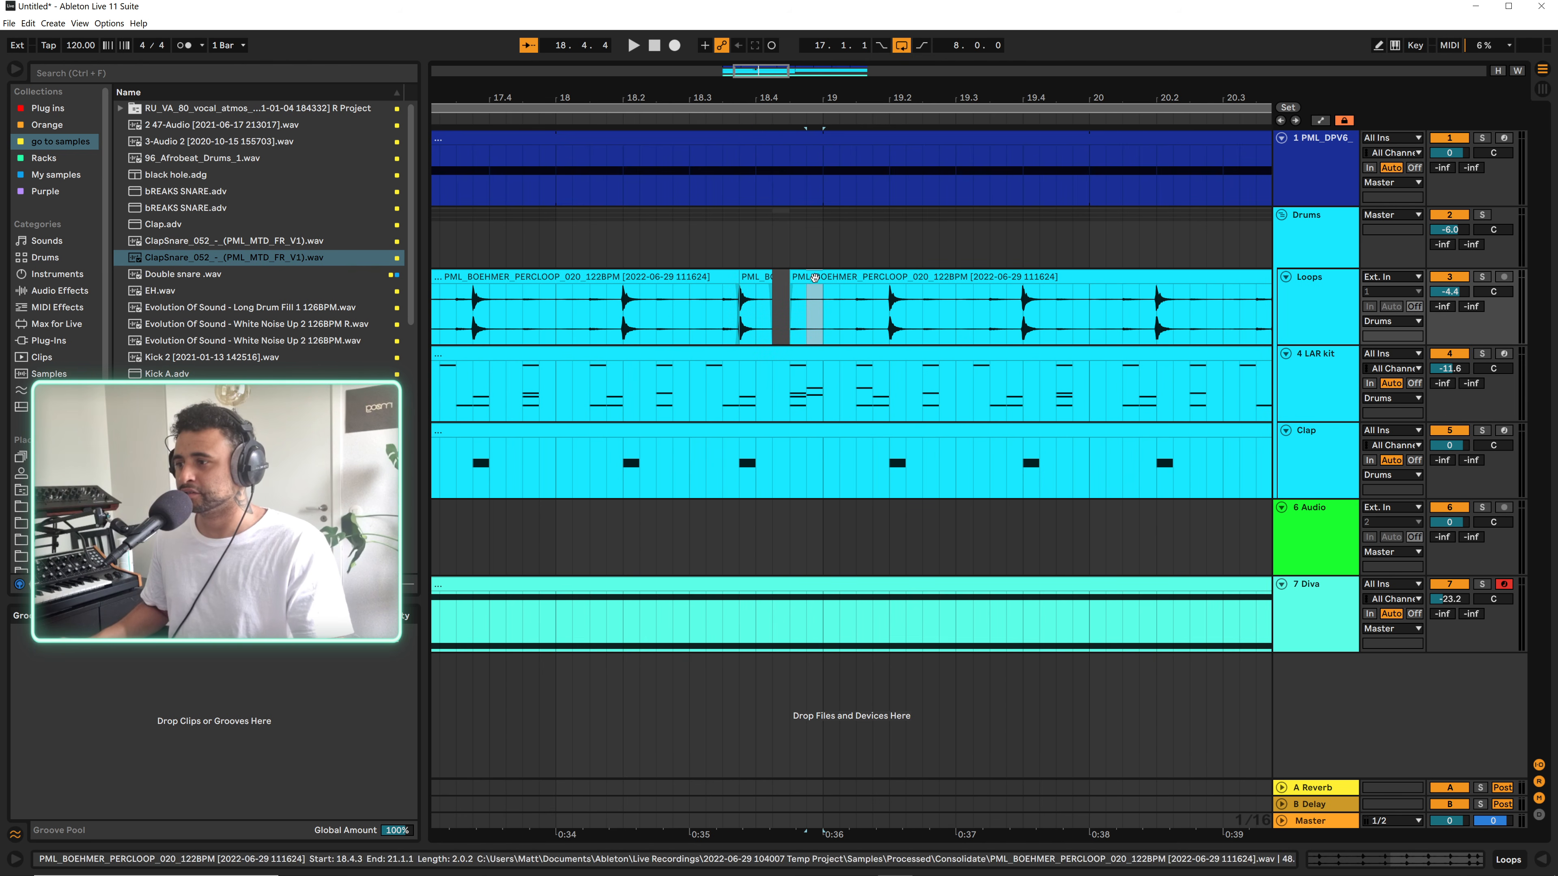
{"action": "left_click_drag", "start_coordinate": [818, 278], "coordinate": [784, 282]}
{"action": "left_click", "coordinate": [708, 319]}
{"action": "key", "text": "space"}
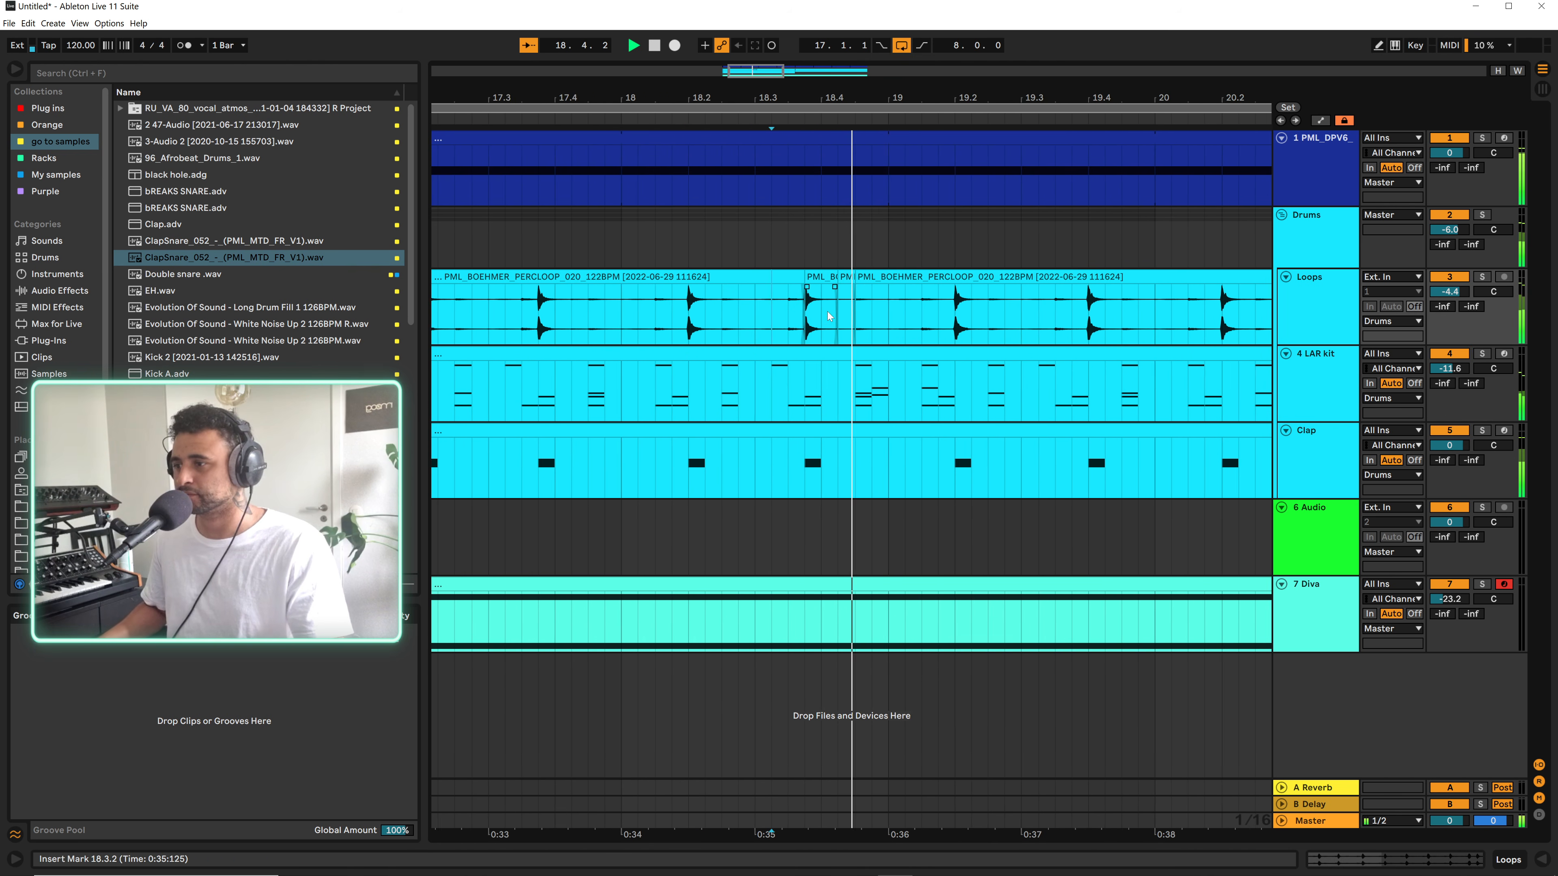
Play the section from bar 17, and consolidate the edited percussion loop pieces from 17.1.1 to 21.1.1 again
{"action": "left_click_drag", "start_coordinate": [608, 100], "coordinate": [798, 61]}
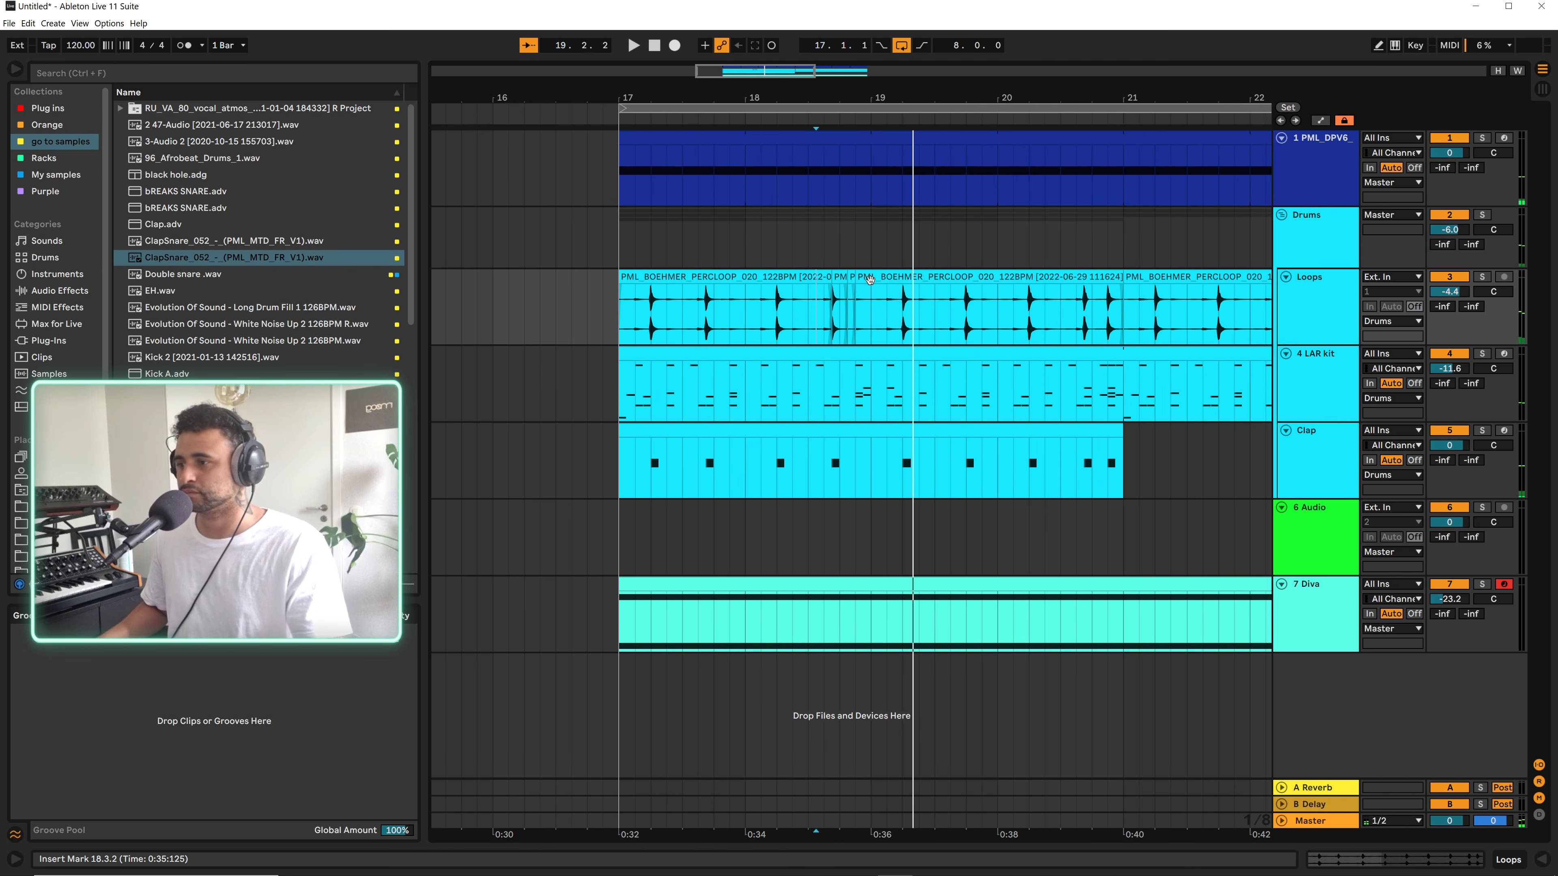
{"action": "left_click", "coordinate": [611, 319]}
{"action": "key", "text": "space"}
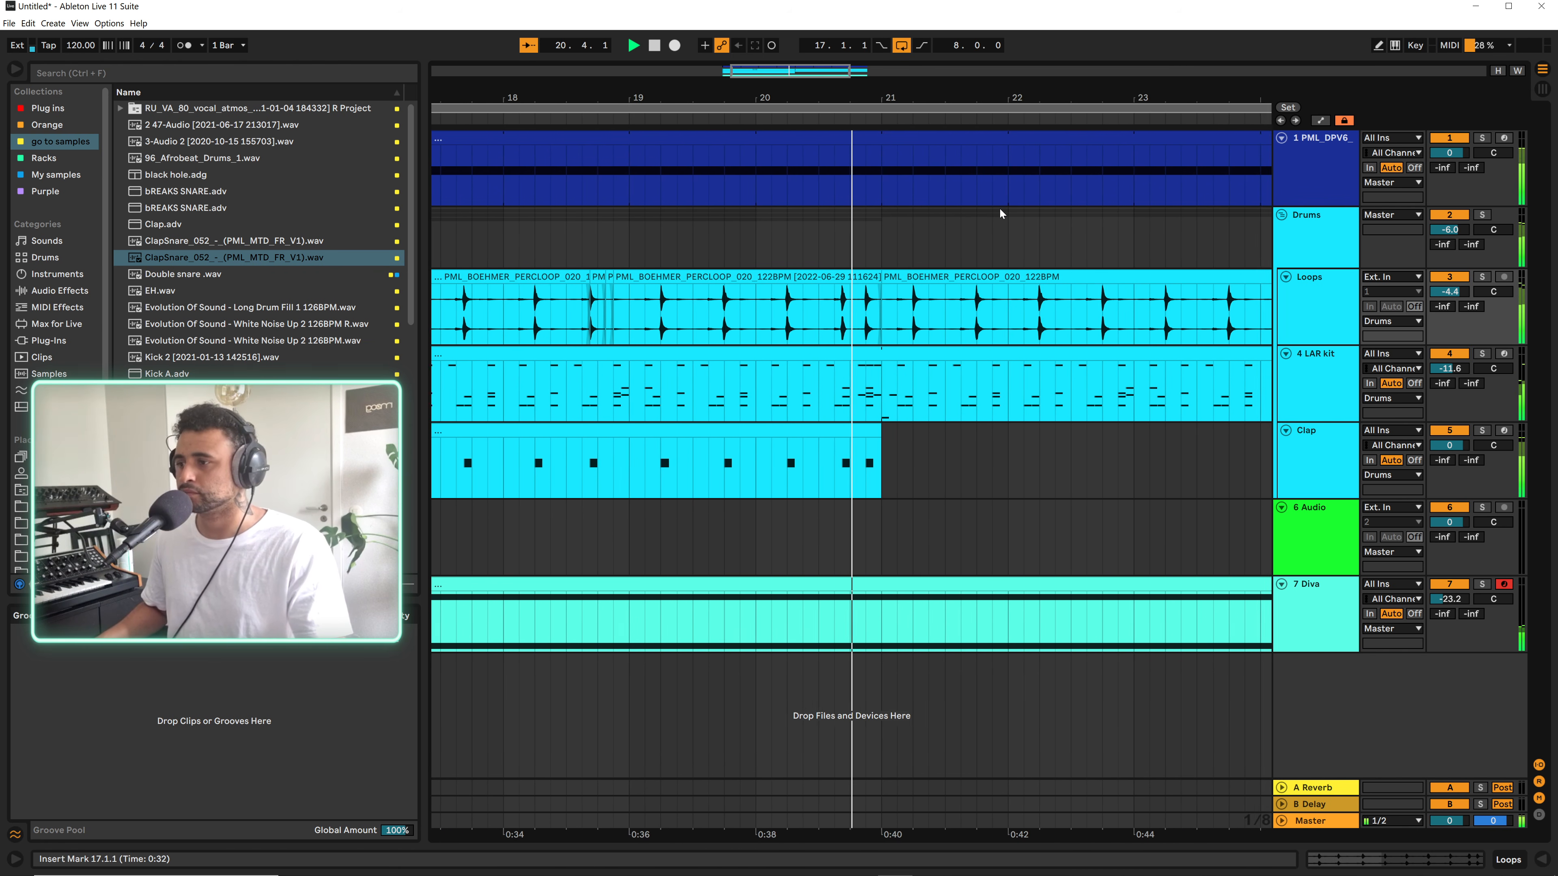
{"action": "left_click_drag", "start_coordinate": [812, 98], "coordinate": [885, 61]}
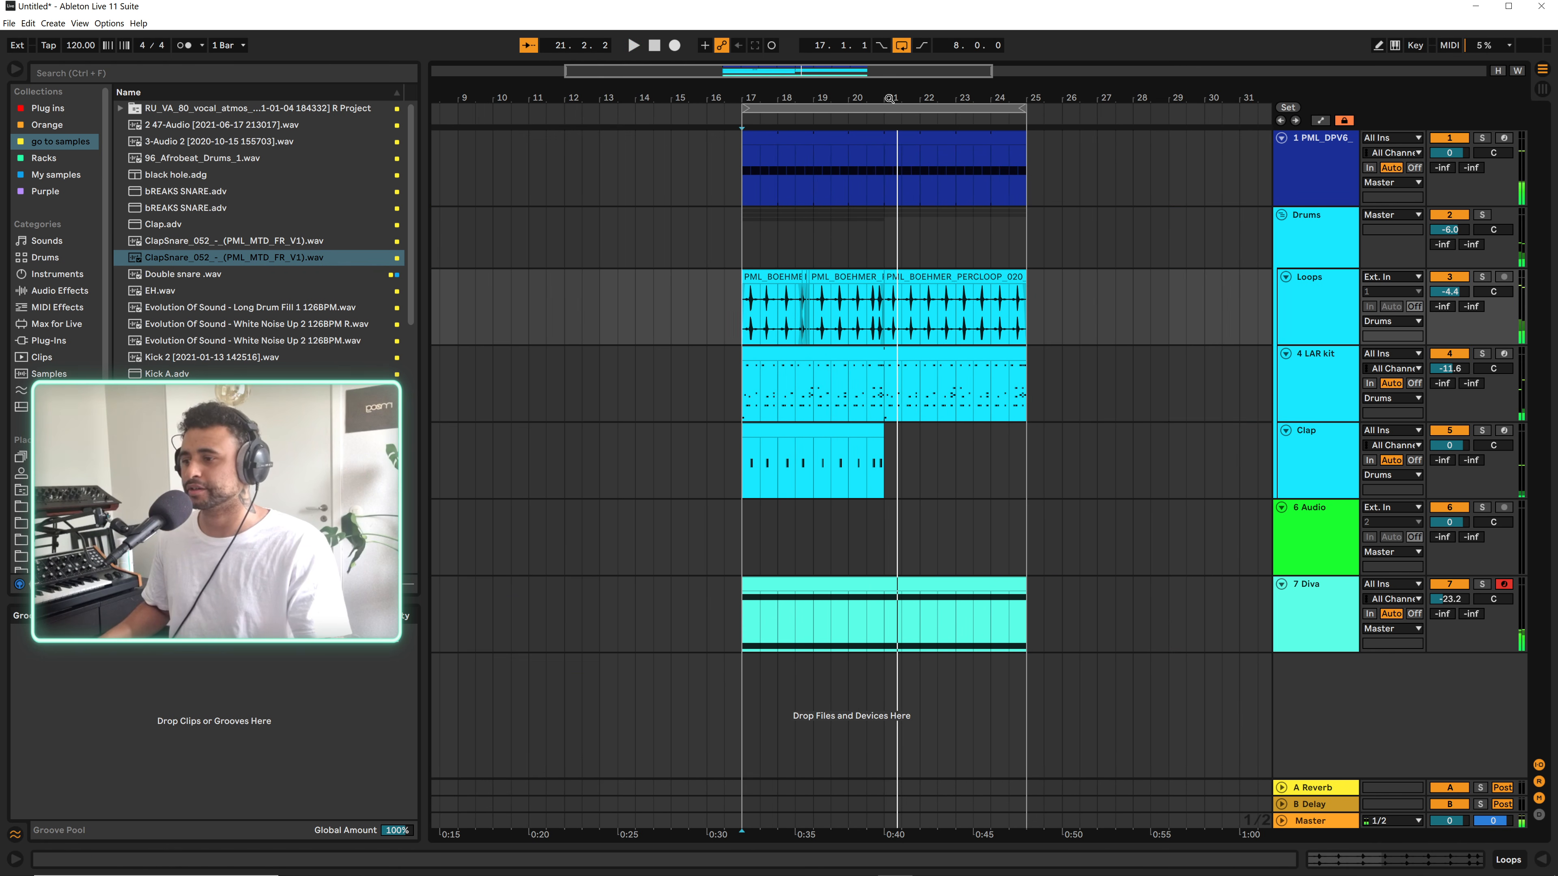
{"action": "left_click_drag", "start_coordinate": [748, 310], "coordinate": [889, 311]}
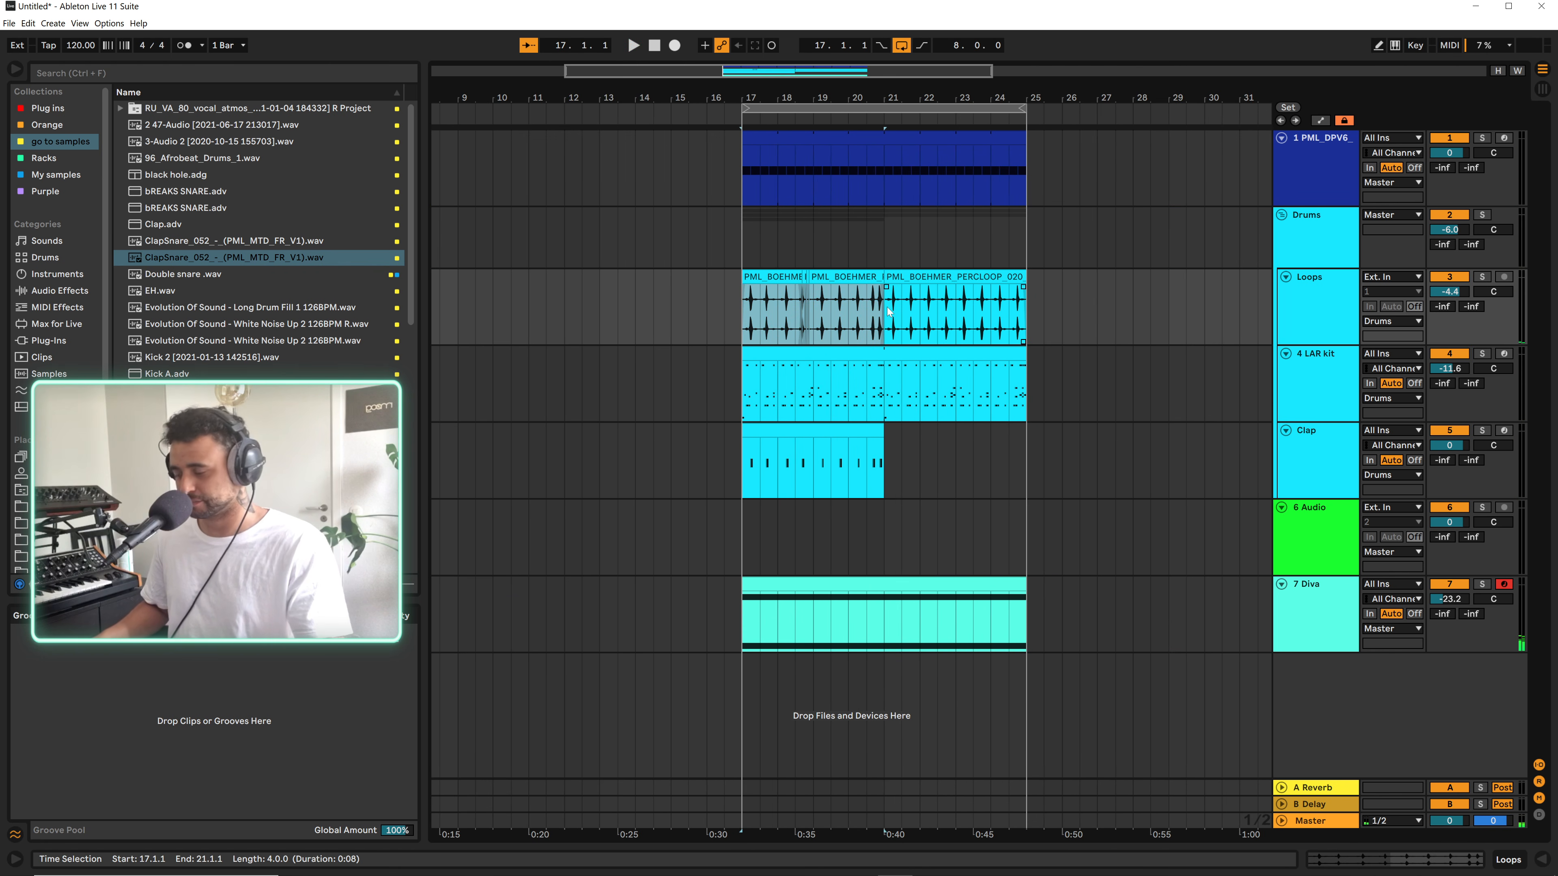
{"action": "key", "text": "ctrl+j"}
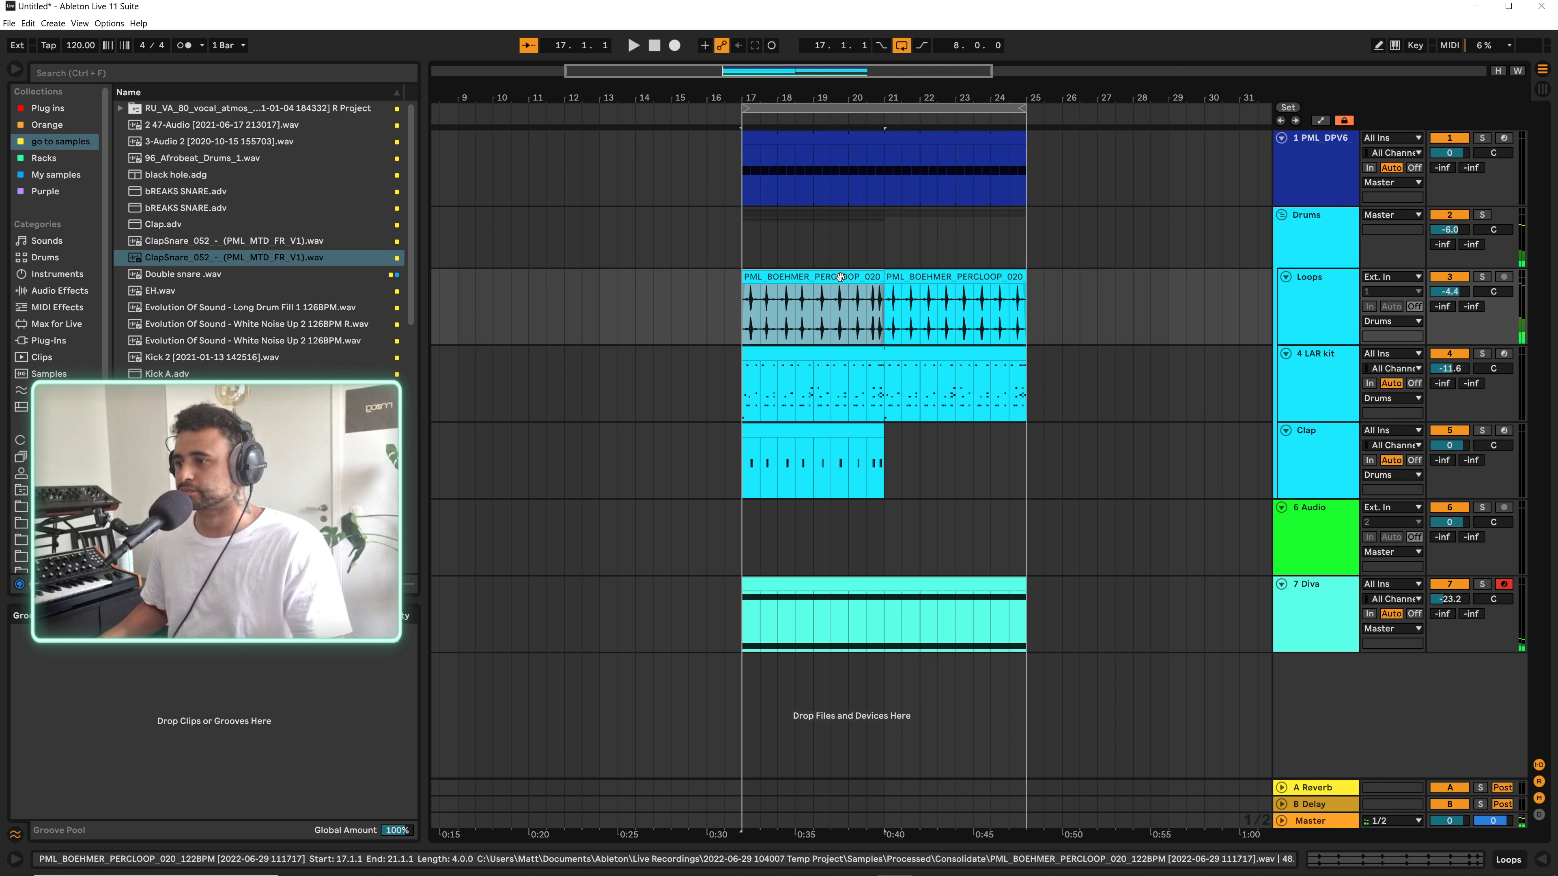
Turn on looping for the consolidated percussion clip and extend both it and the Clap clip to bar 25
{"action": "double_click", "coordinate": [850, 297]}
{"action": "left_click", "coordinate": [125, 335]}
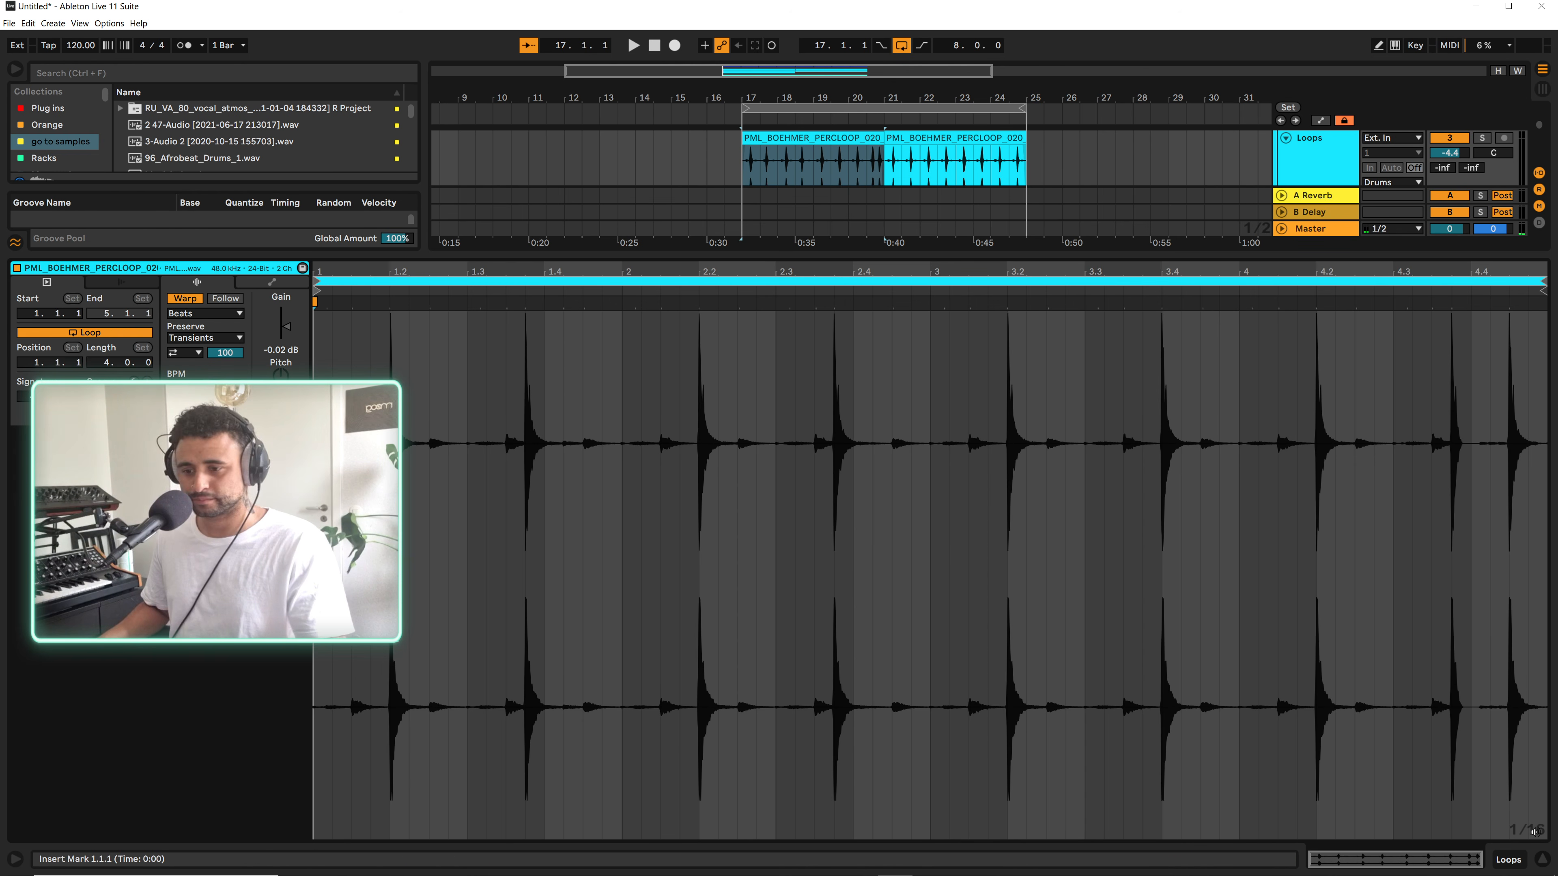
{"action": "left_click", "coordinate": [1543, 860]}
{"action": "left_click_drag", "start_coordinate": [883, 293], "coordinate": [1029, 293]}
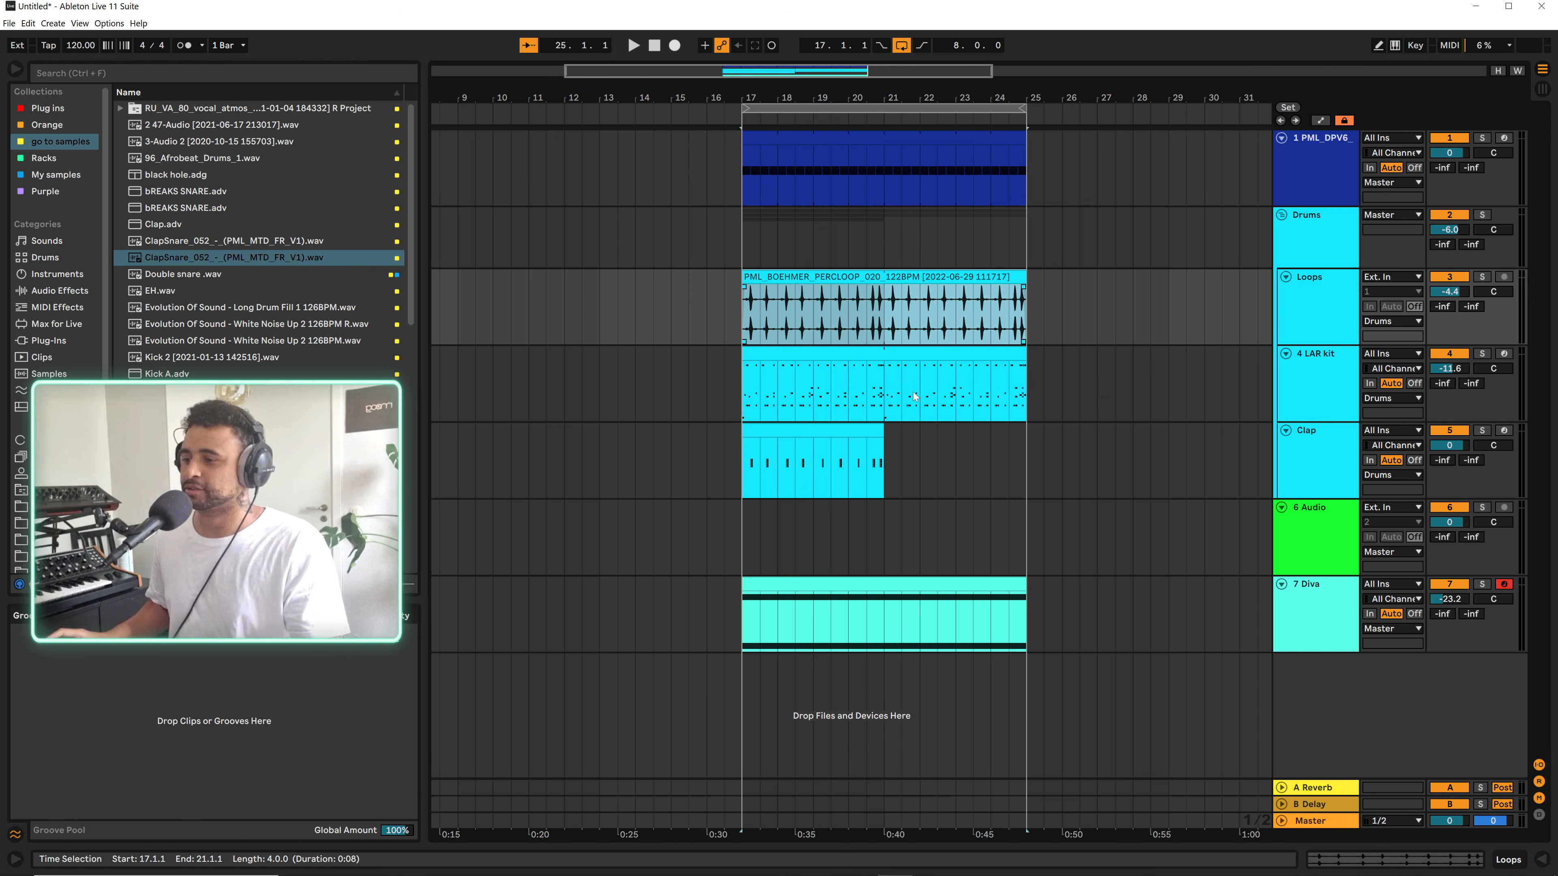
{"action": "left_click_drag", "start_coordinate": [883, 441], "coordinate": [1025, 443]}
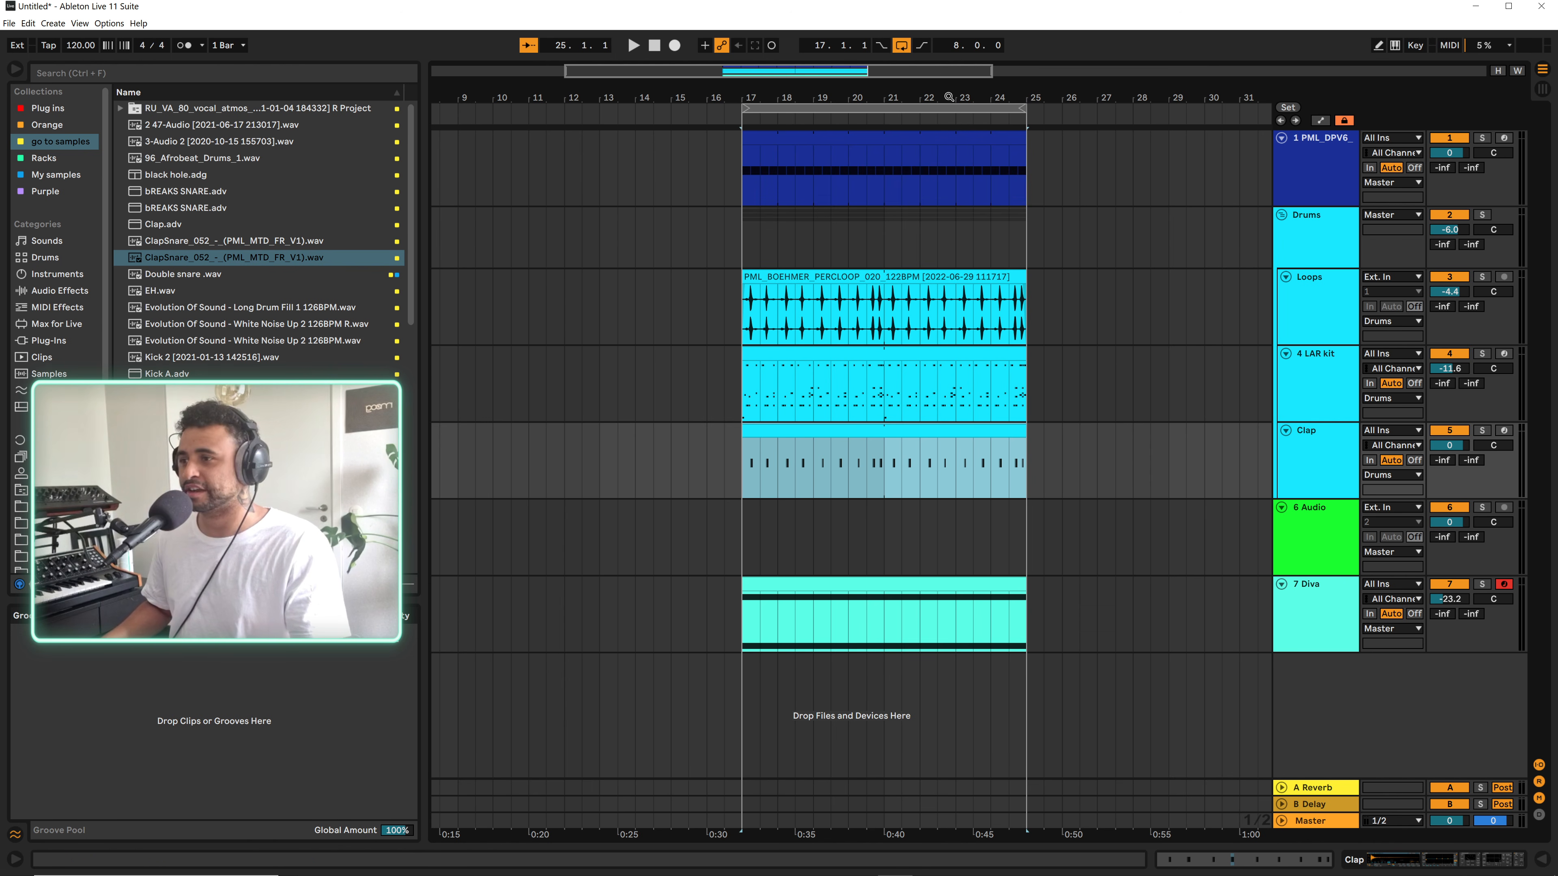
Insert a new audio track directly below the Clap track inside the Drums group
{"action": "left_click_drag", "start_coordinate": [949, 96], "coordinate": [898, 98]}
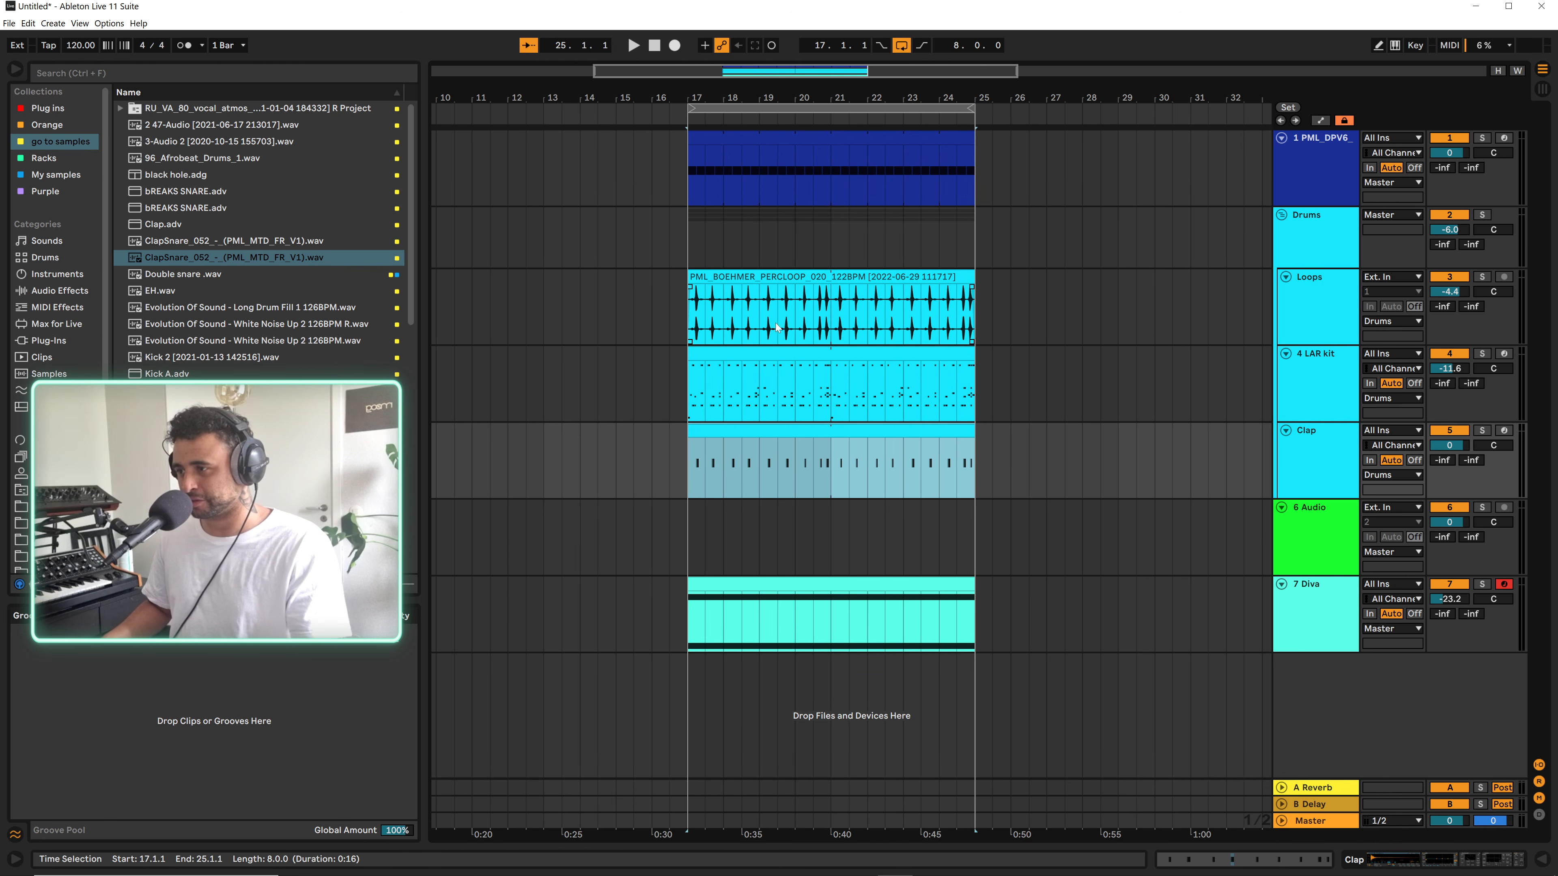
{"action": "left_click_drag", "start_coordinate": [831, 98], "coordinate": [831, 132]}
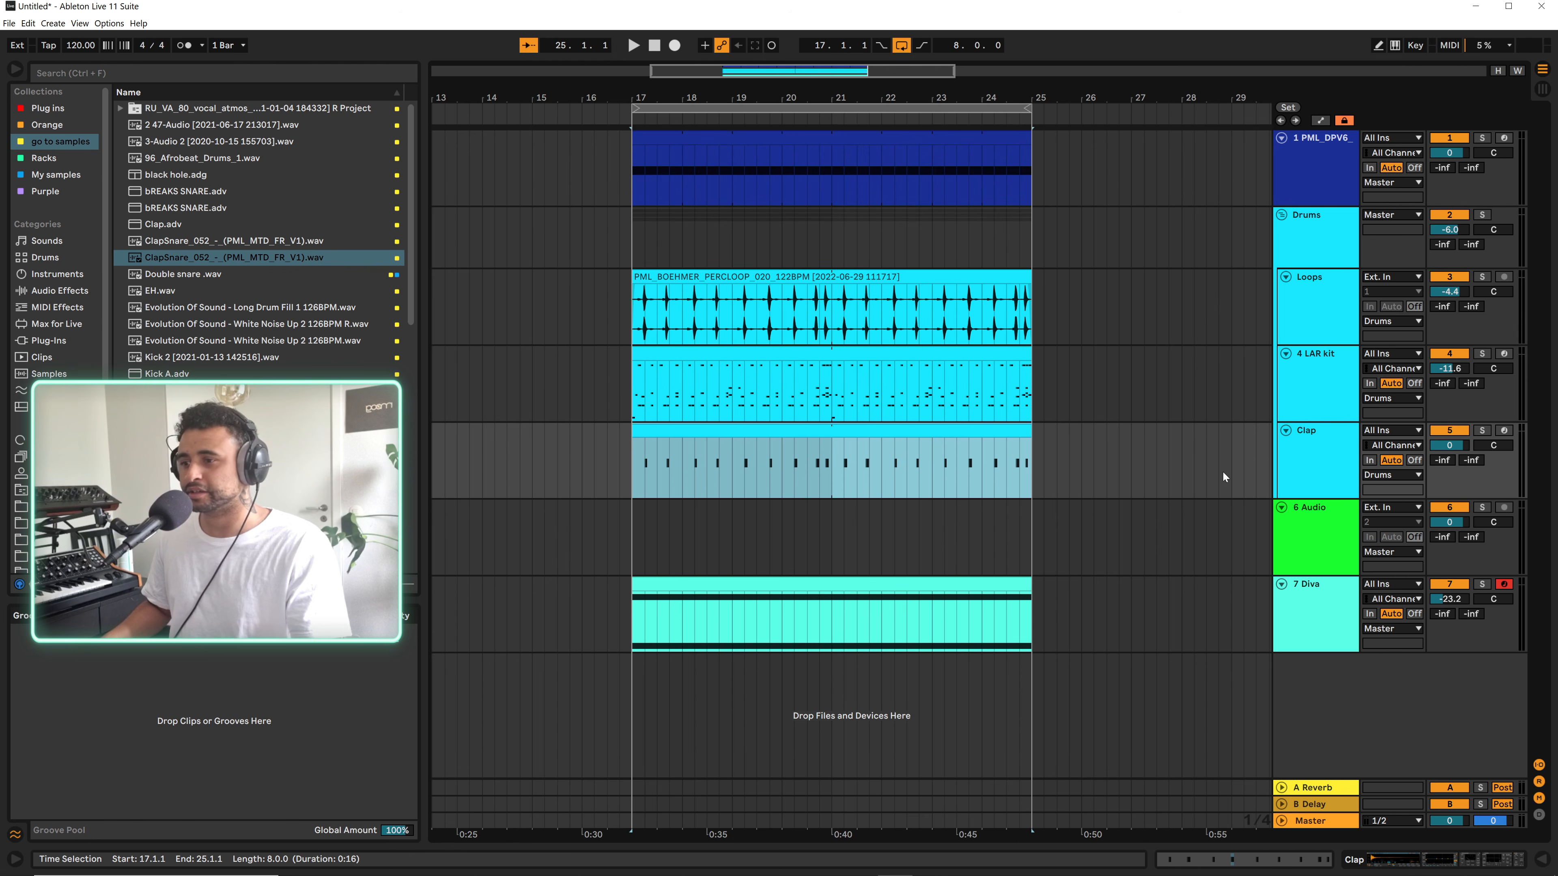
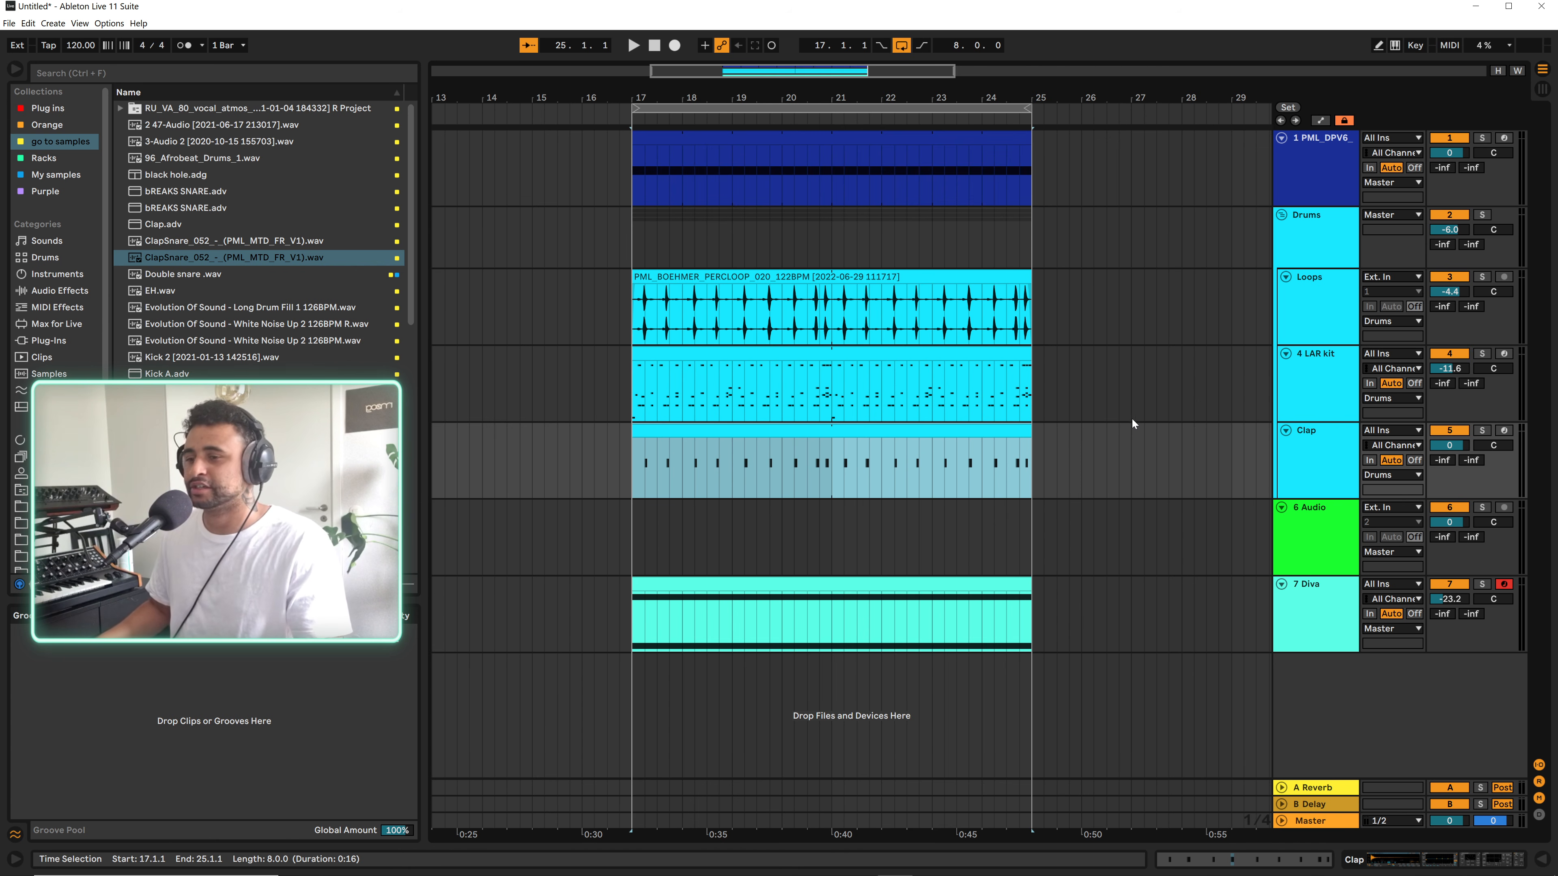
{"action": "left_click", "coordinate": [1318, 462]}
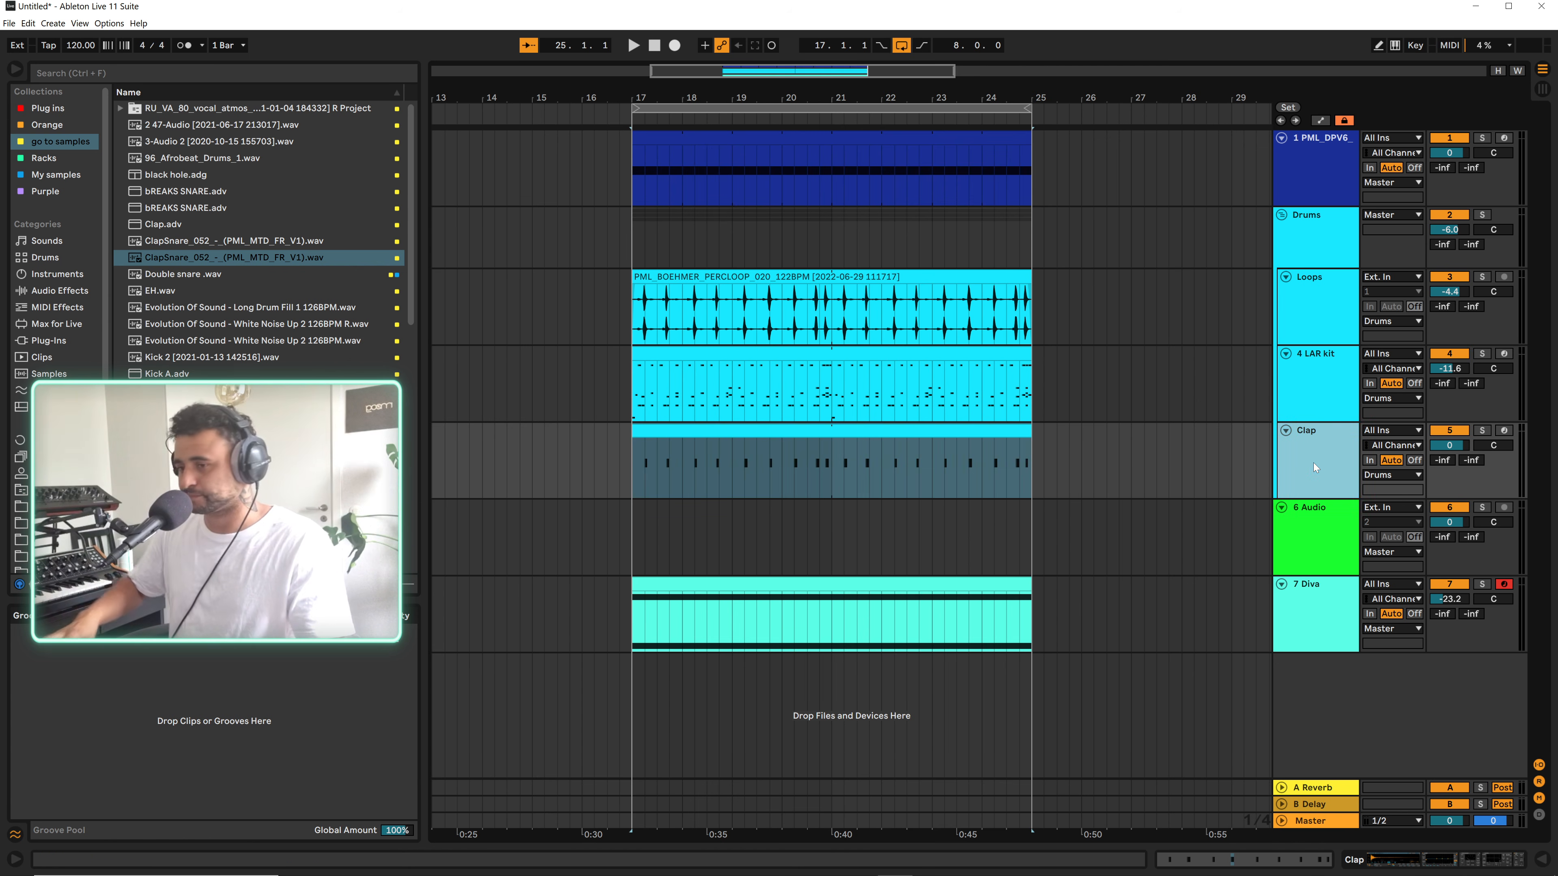
{"action": "key", "text": "ctrl+t"}
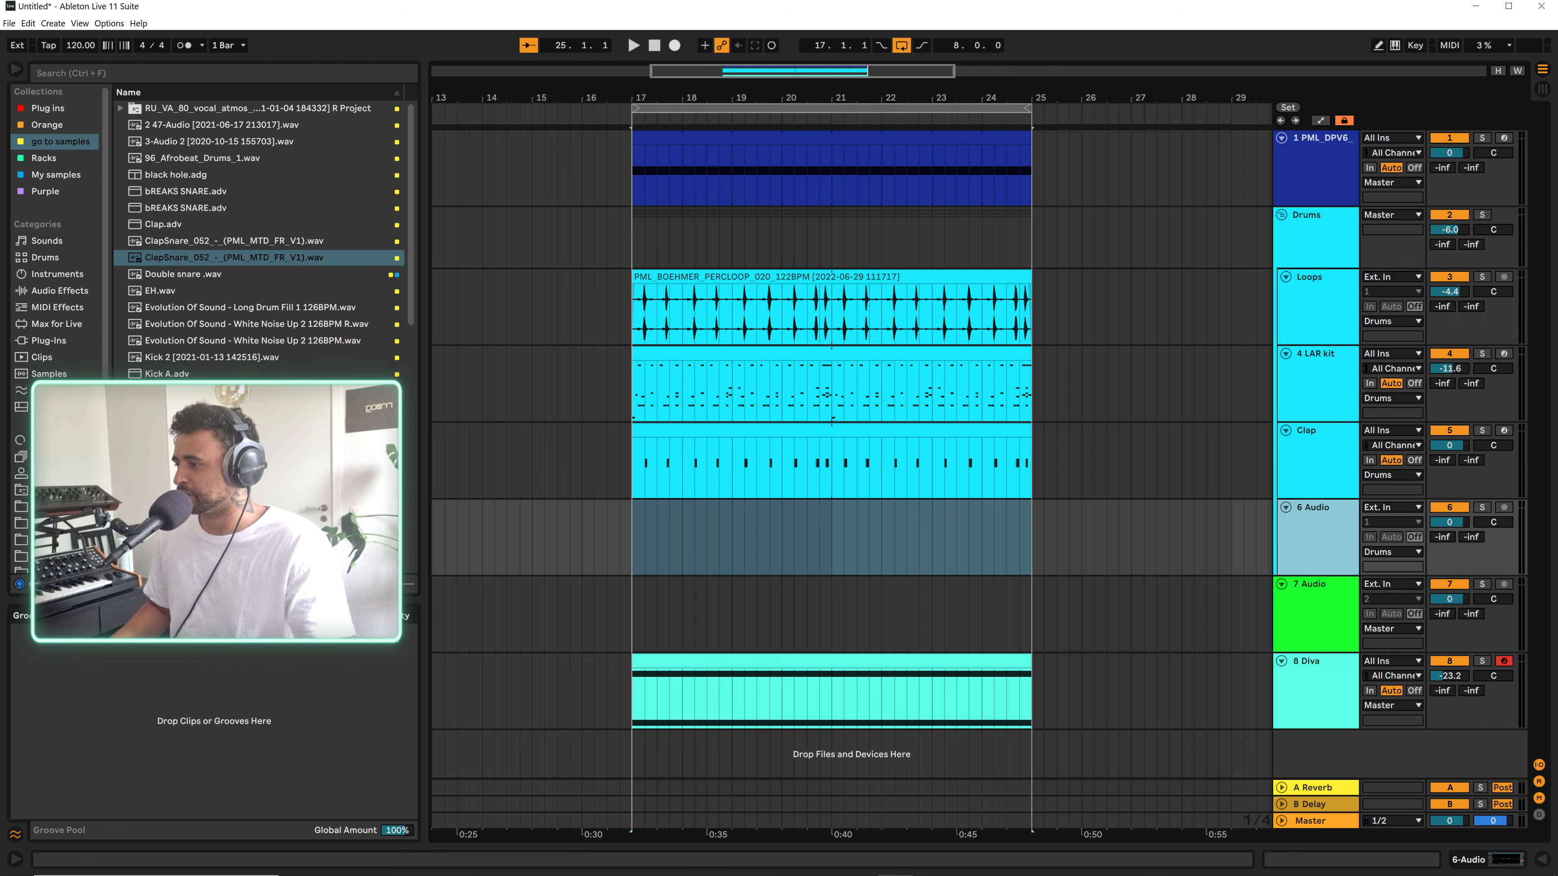
Place PML_DPV6_SV_Shakerloop_004_121BPM from the Deep Premium Vol 6 Shaker Loops folder at bar 17 on the new audio track
{"action": "scroll", "coordinate": [231, 356], "scroll_direction": "down", "scroll_amount": 10}
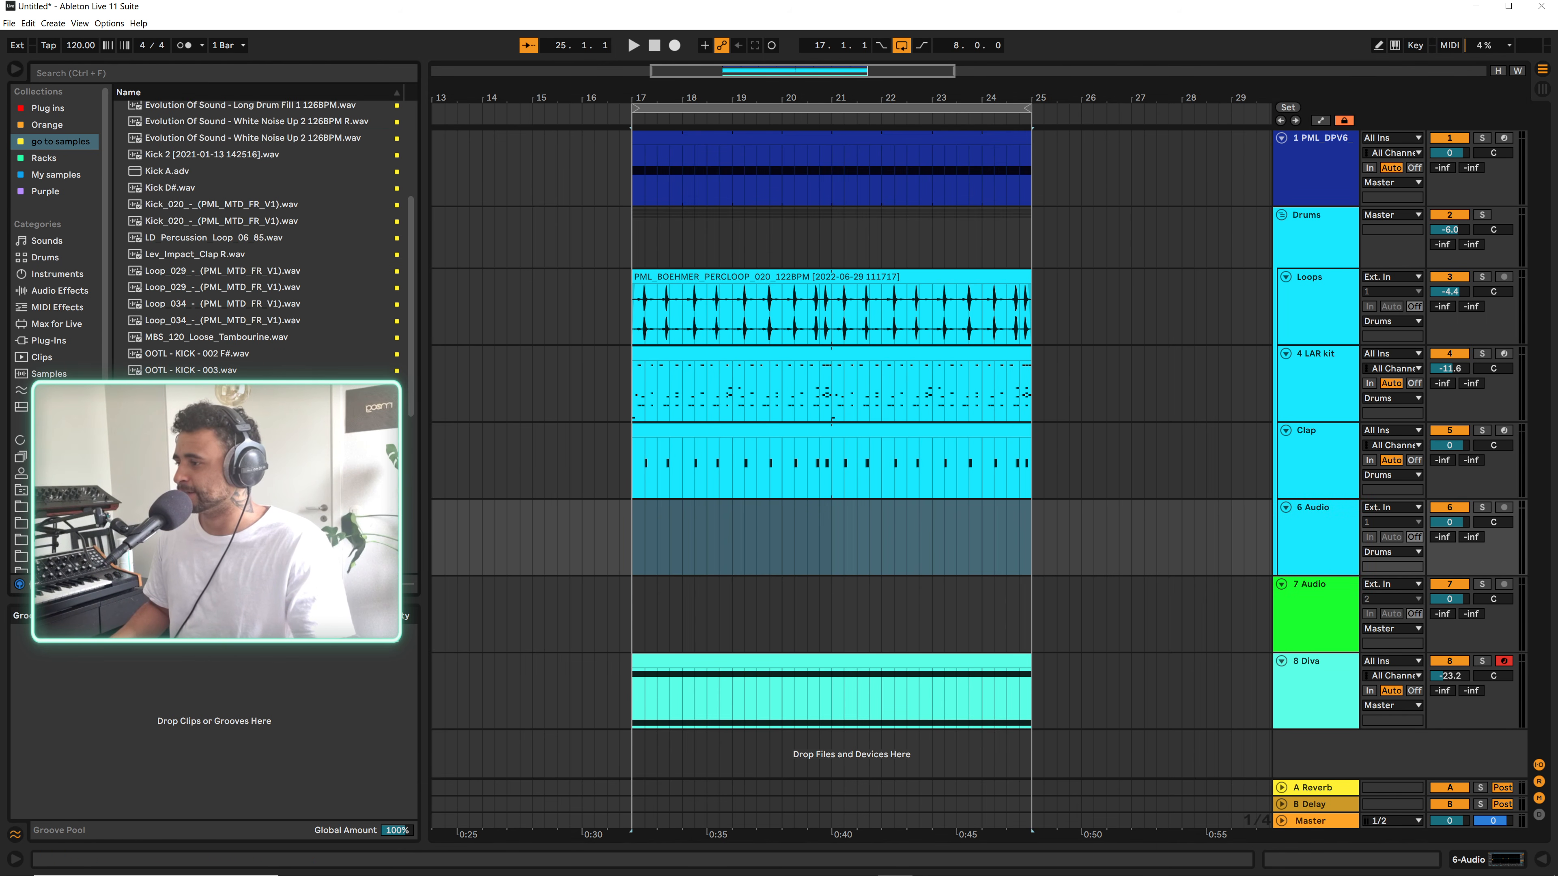
{"action": "scroll", "coordinate": [258, 233], "scroll_direction": "down", "scroll_amount": 2}
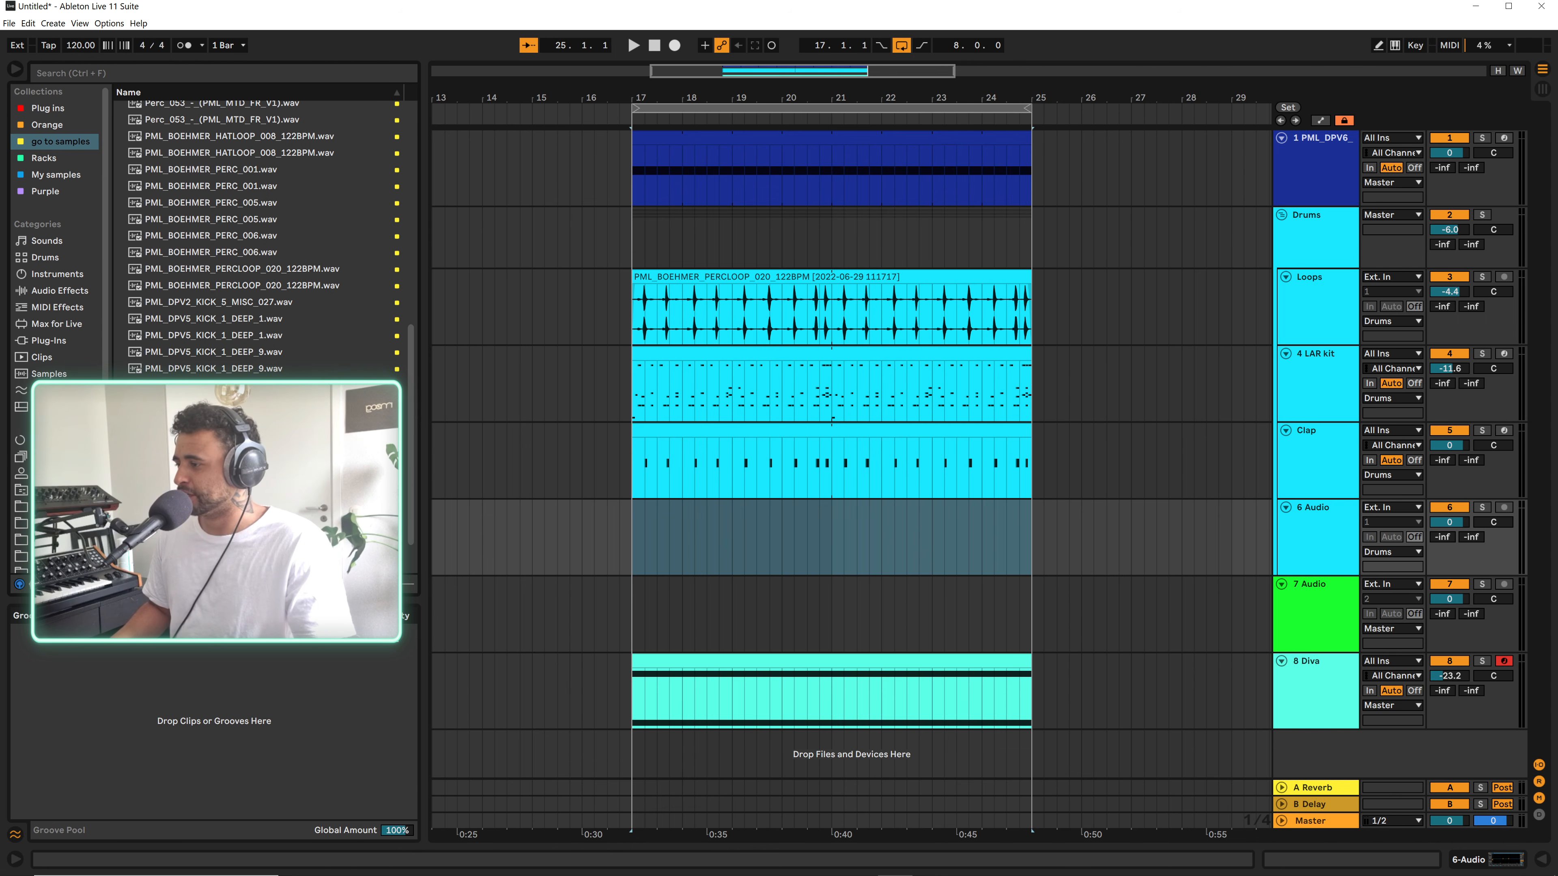
{"action": "scroll", "coordinate": [61, 431], "scroll_direction": "down", "scroll_amount": 3}
{"action": "left_click", "coordinate": [61, 432]}
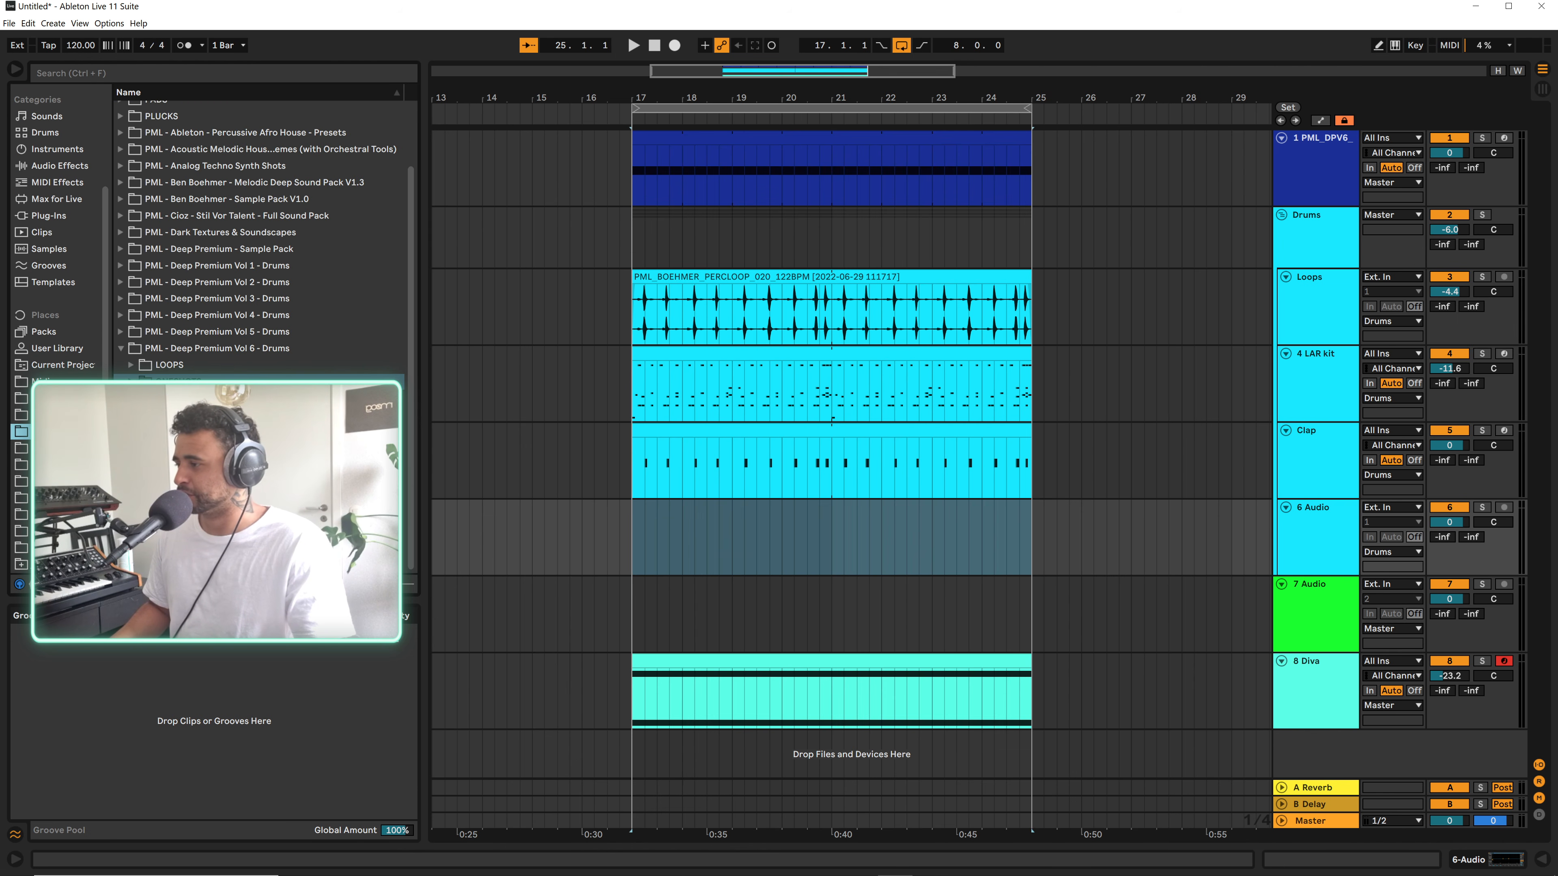
{"action": "left_click", "coordinate": [130, 368]}
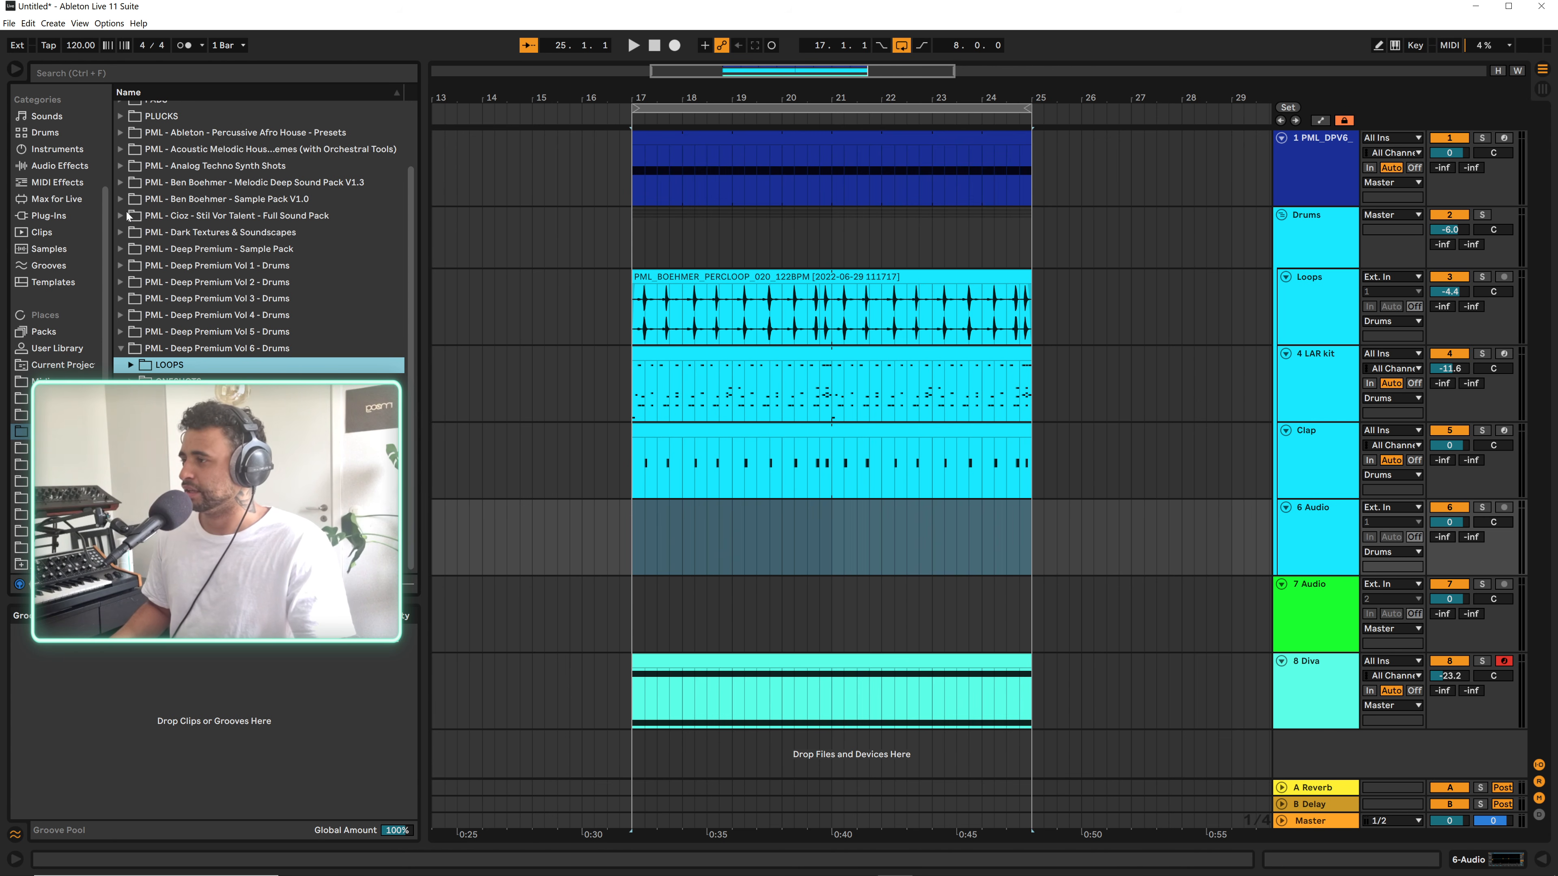
{"action": "left_click", "coordinate": [131, 365]}
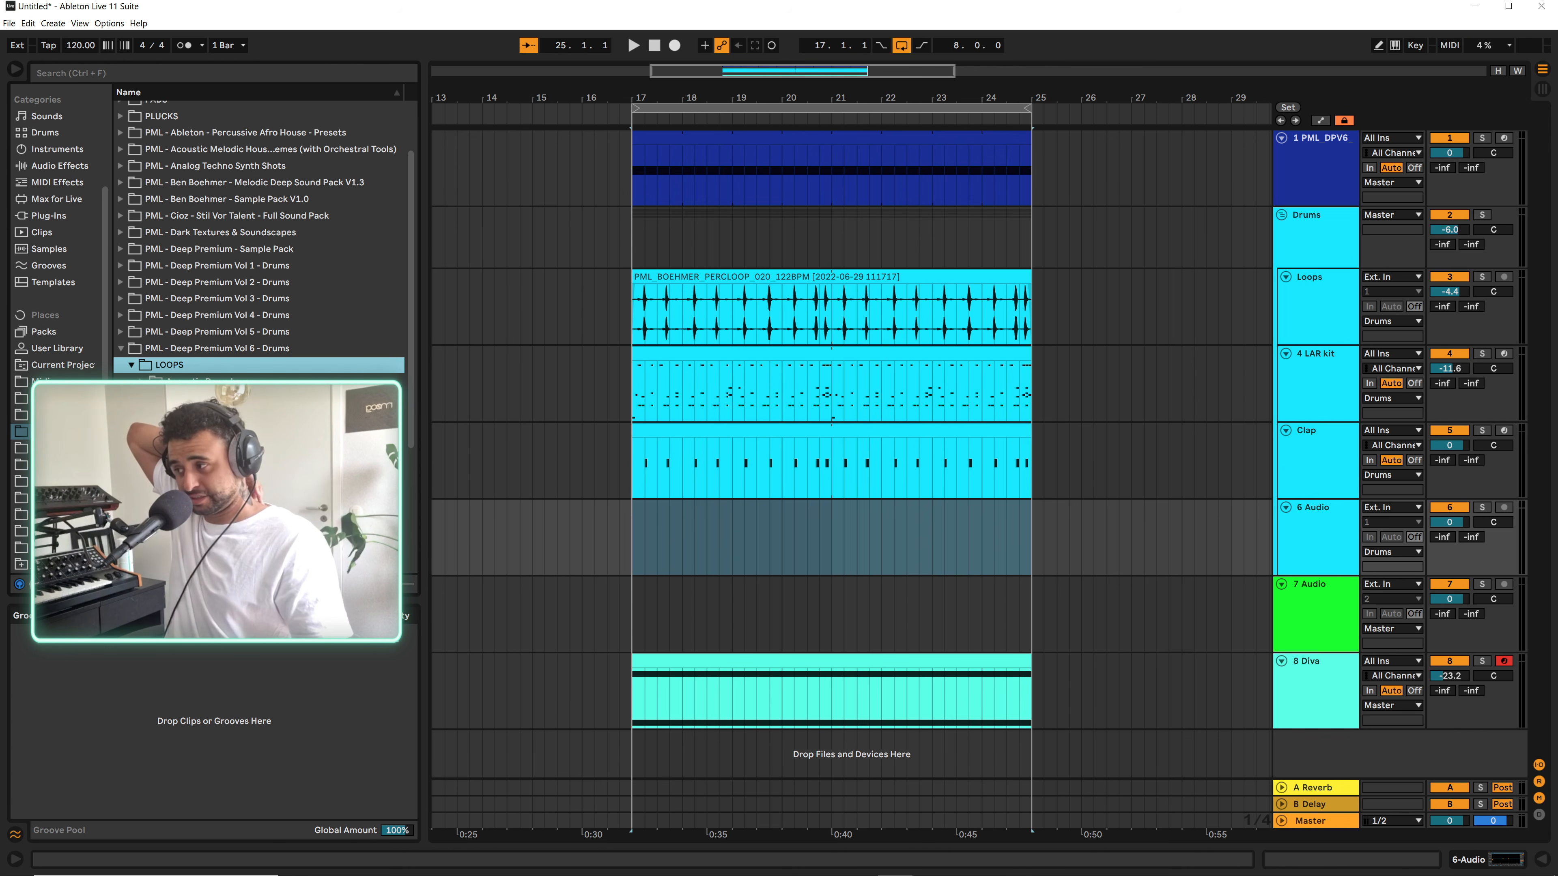
{"action": "left_click", "coordinate": [141, 514]}
{"action": "scroll", "coordinate": [141, 515], "scroll_direction": "down", "scroll_amount": 2}
{"action": "scroll", "coordinate": [254, 347], "scroll_direction": "down", "scroll_amount": 4}
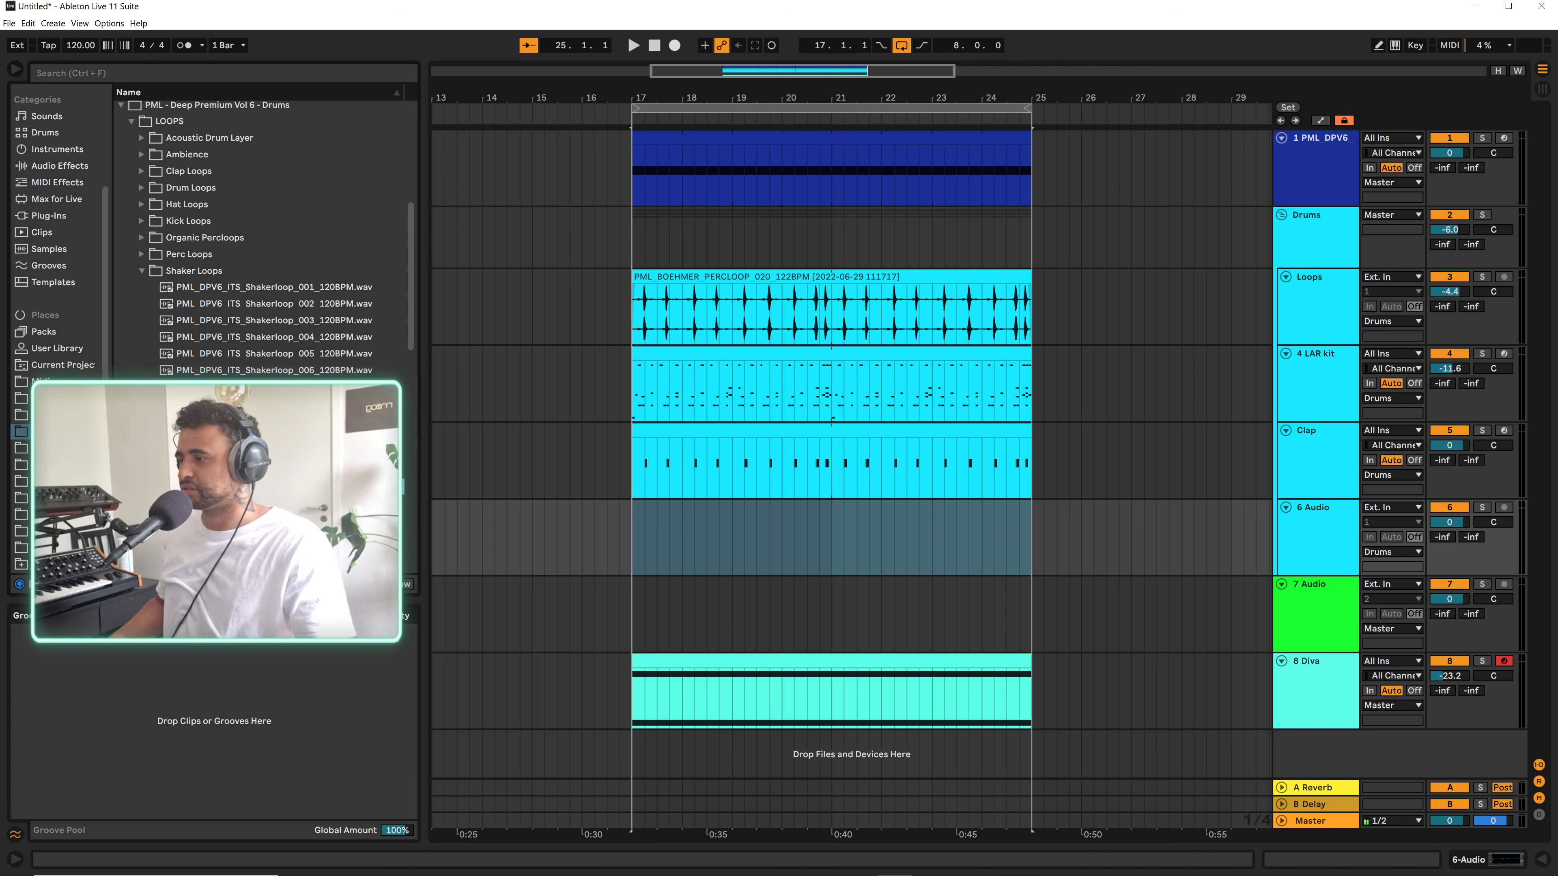
{"action": "left_click_drag", "start_coordinate": [275, 487], "coordinate": [625, 545]}
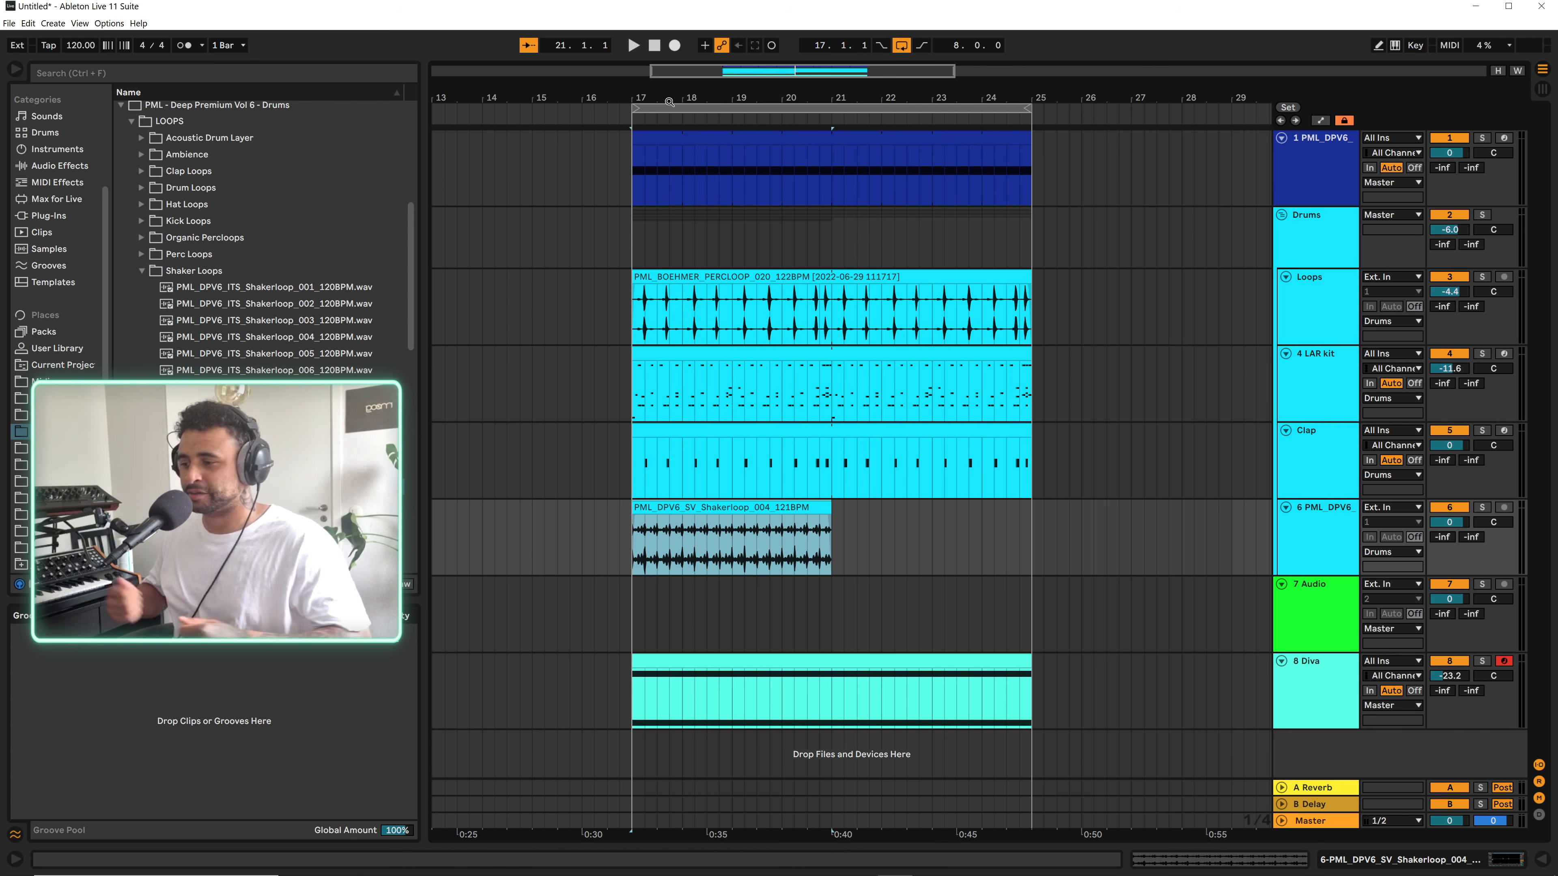
Examine the shaker loop's waveform against the claps from bar 17 and listen to the section
{"action": "left_click_drag", "start_coordinate": [645, 98], "coordinate": [656, 178]}
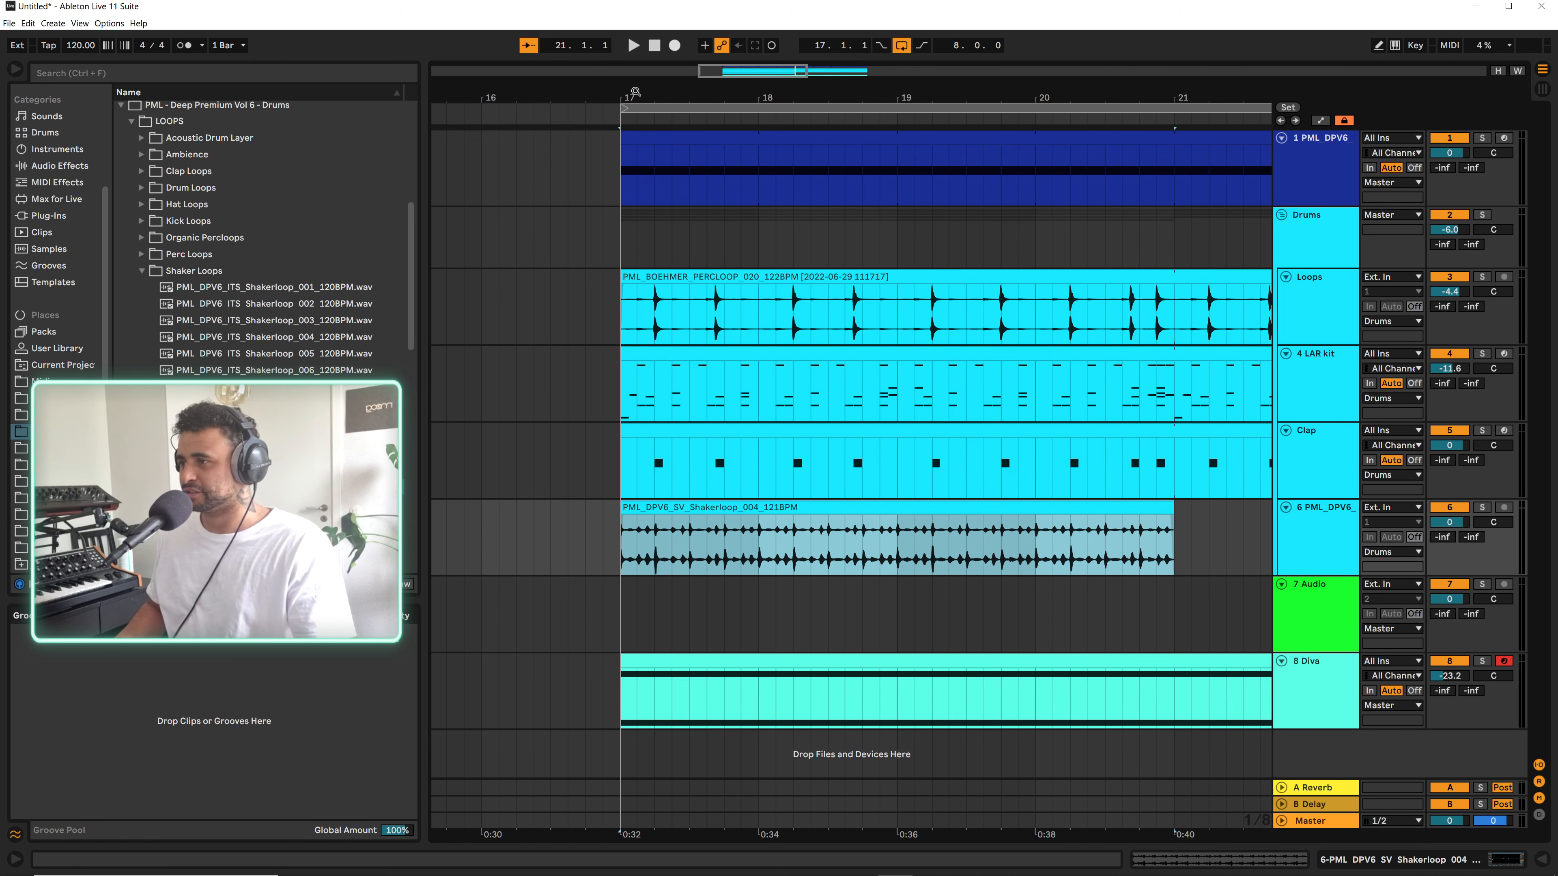
{"action": "left_click_drag", "start_coordinate": [636, 92], "coordinate": [754, 555]}
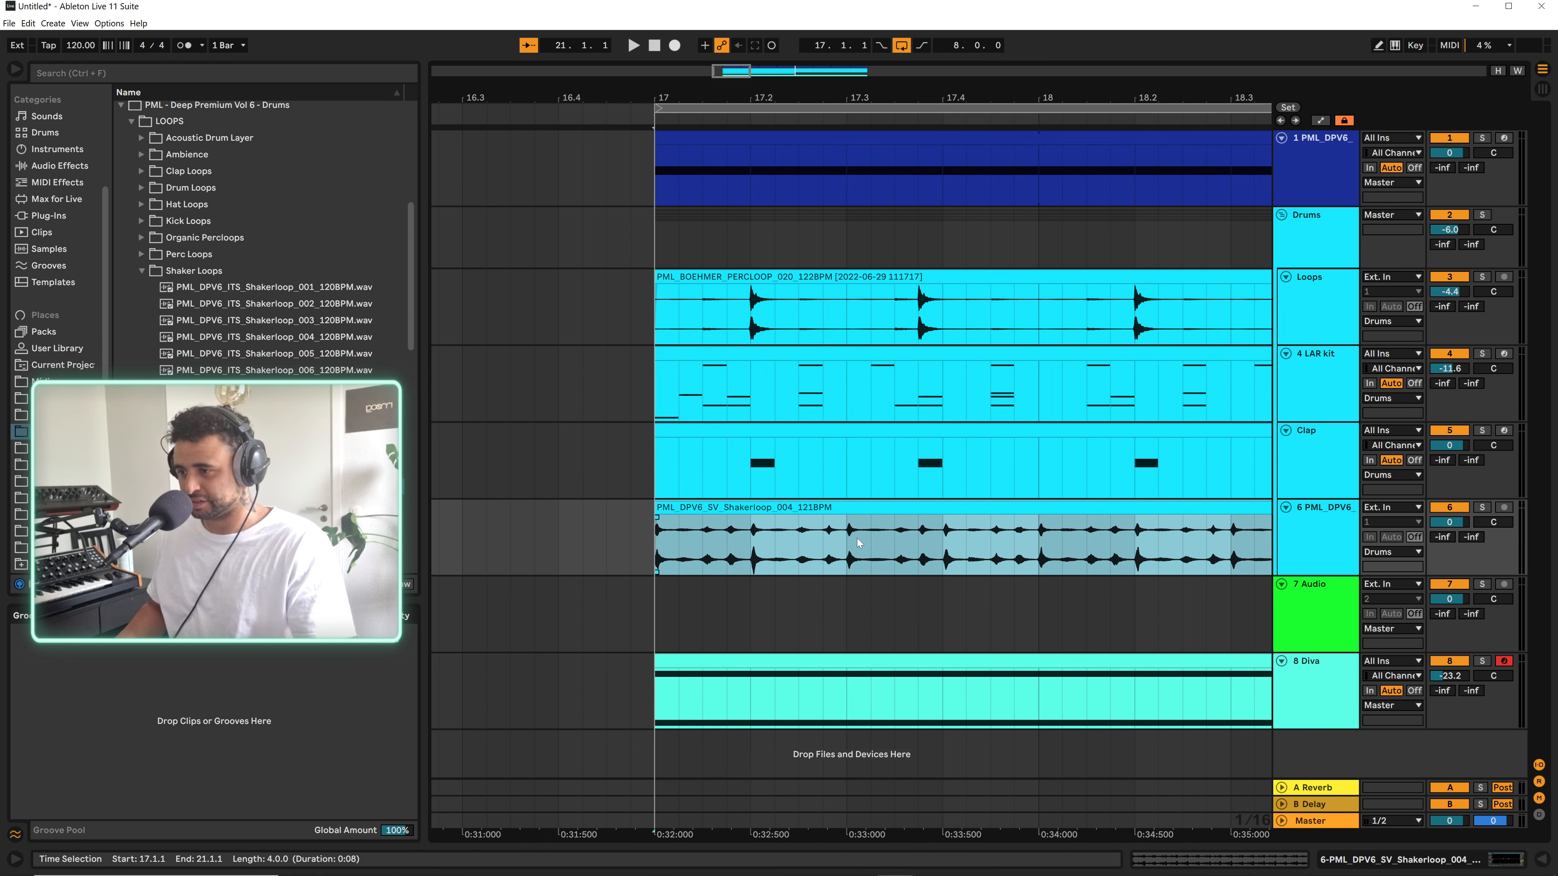
{"action": "key", "text": "space"}
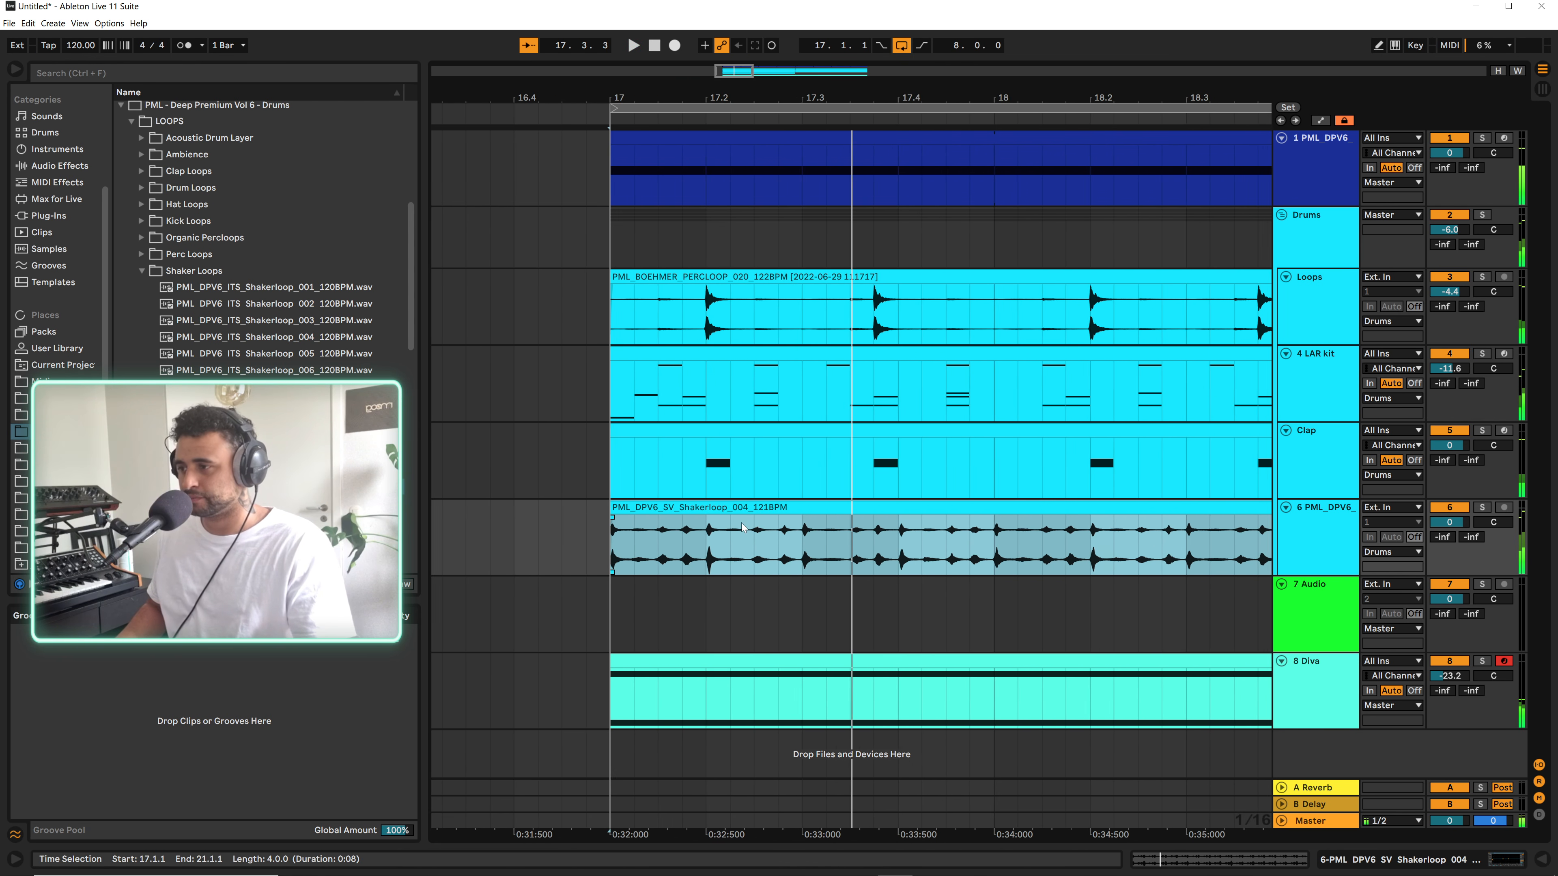
{"action": "key", "text": "space"}
{"action": "key", "text": "space"}
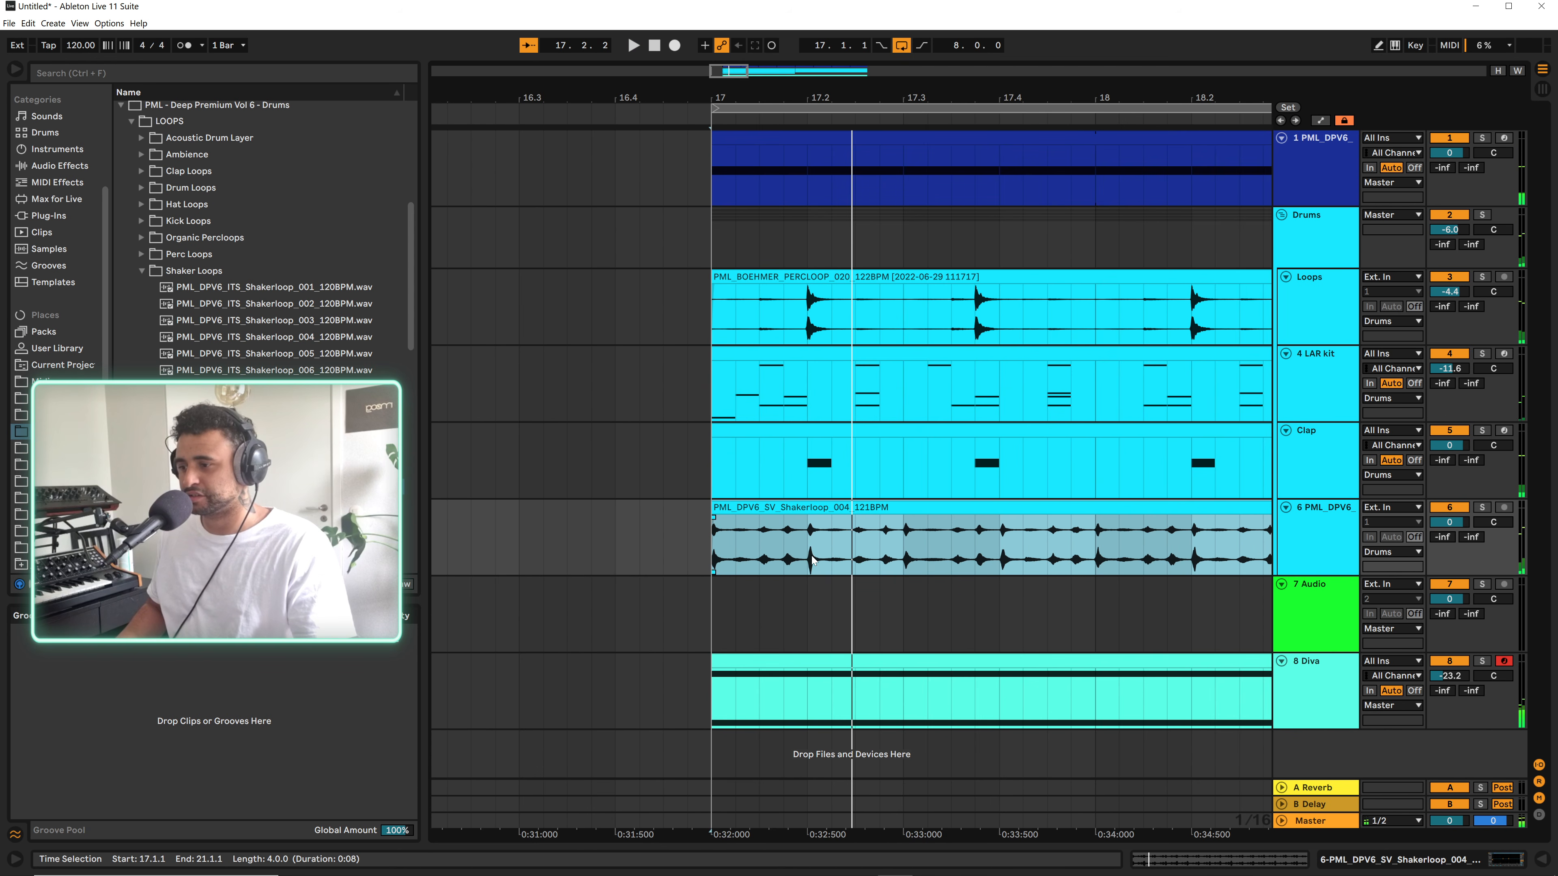
Move the shaker clip's start and loop start to 1.1.3 while listening, and close the clip editor
{"action": "double_click", "coordinate": [782, 508]}
{"action": "left_click_drag", "start_coordinate": [315, 290], "coordinate": [355, 290]}
{"action": "key", "text": "space"}
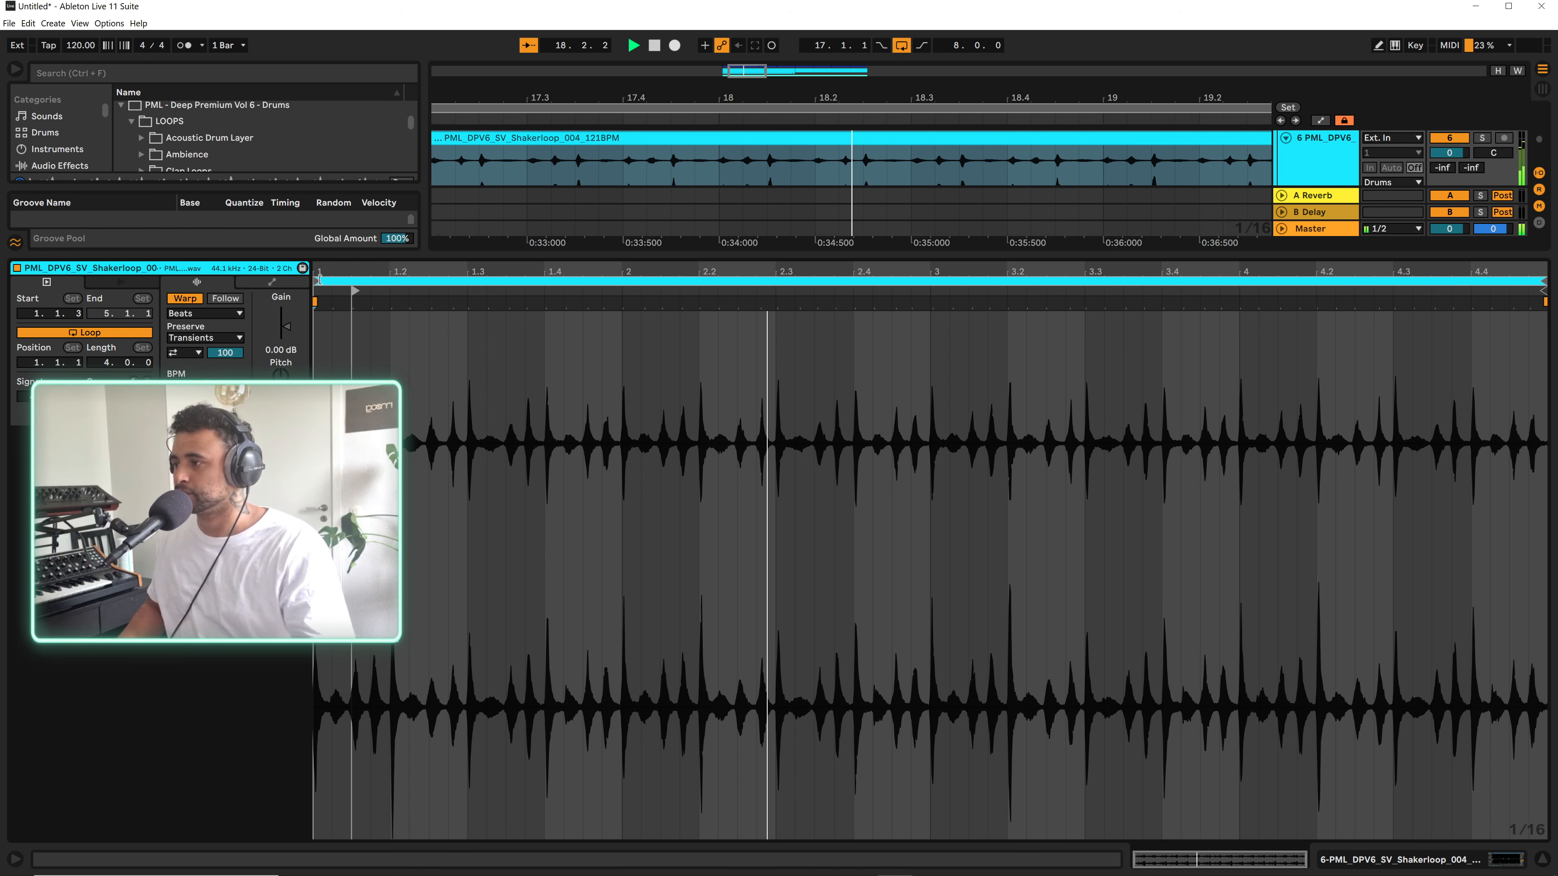
{"action": "left_click_drag", "start_coordinate": [316, 280], "coordinate": [355, 281]}
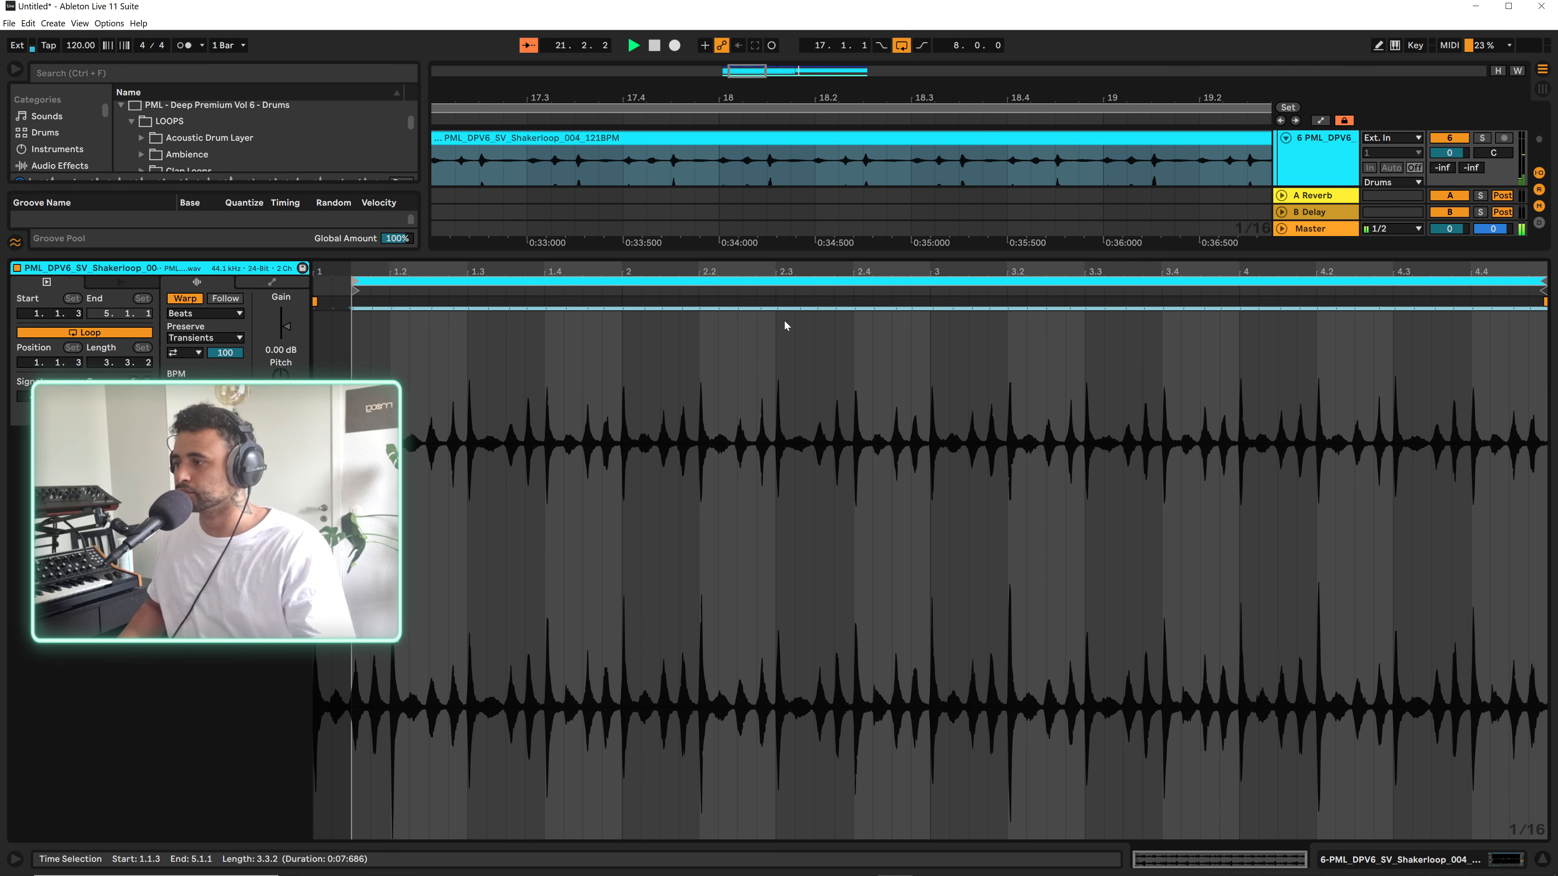
{"action": "left_click", "coordinate": [1542, 860]}
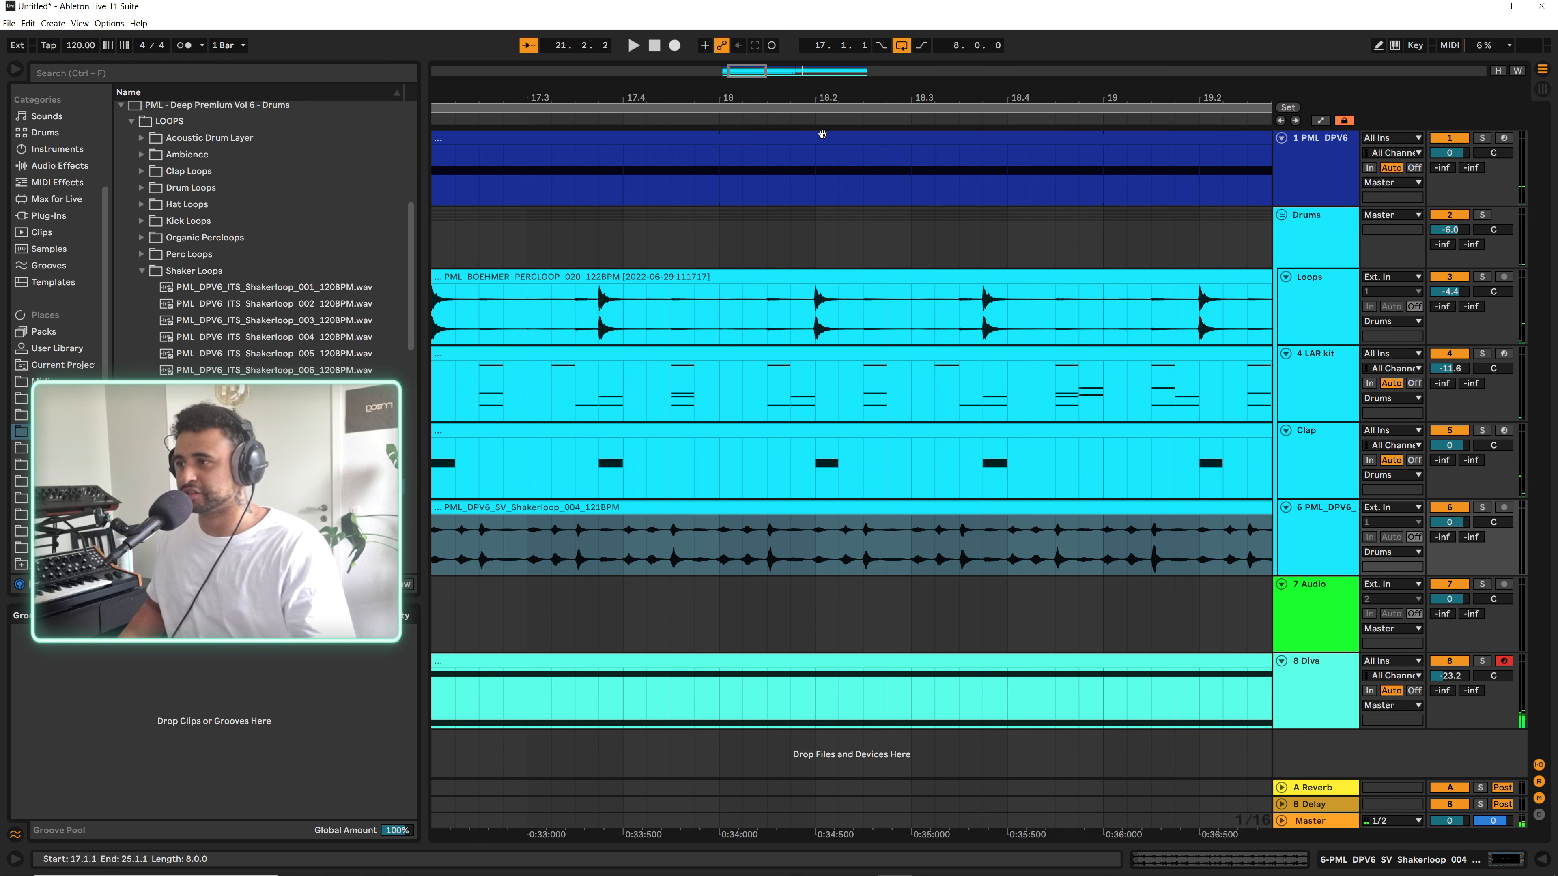
Consolidate the shaker loop's first two bars, from 17.1.1 to 19.1.1
{"action": "left_click_drag", "start_coordinate": [822, 102], "coordinate": [827, 54]}
{"action": "left_click", "coordinate": [1008, 517]}
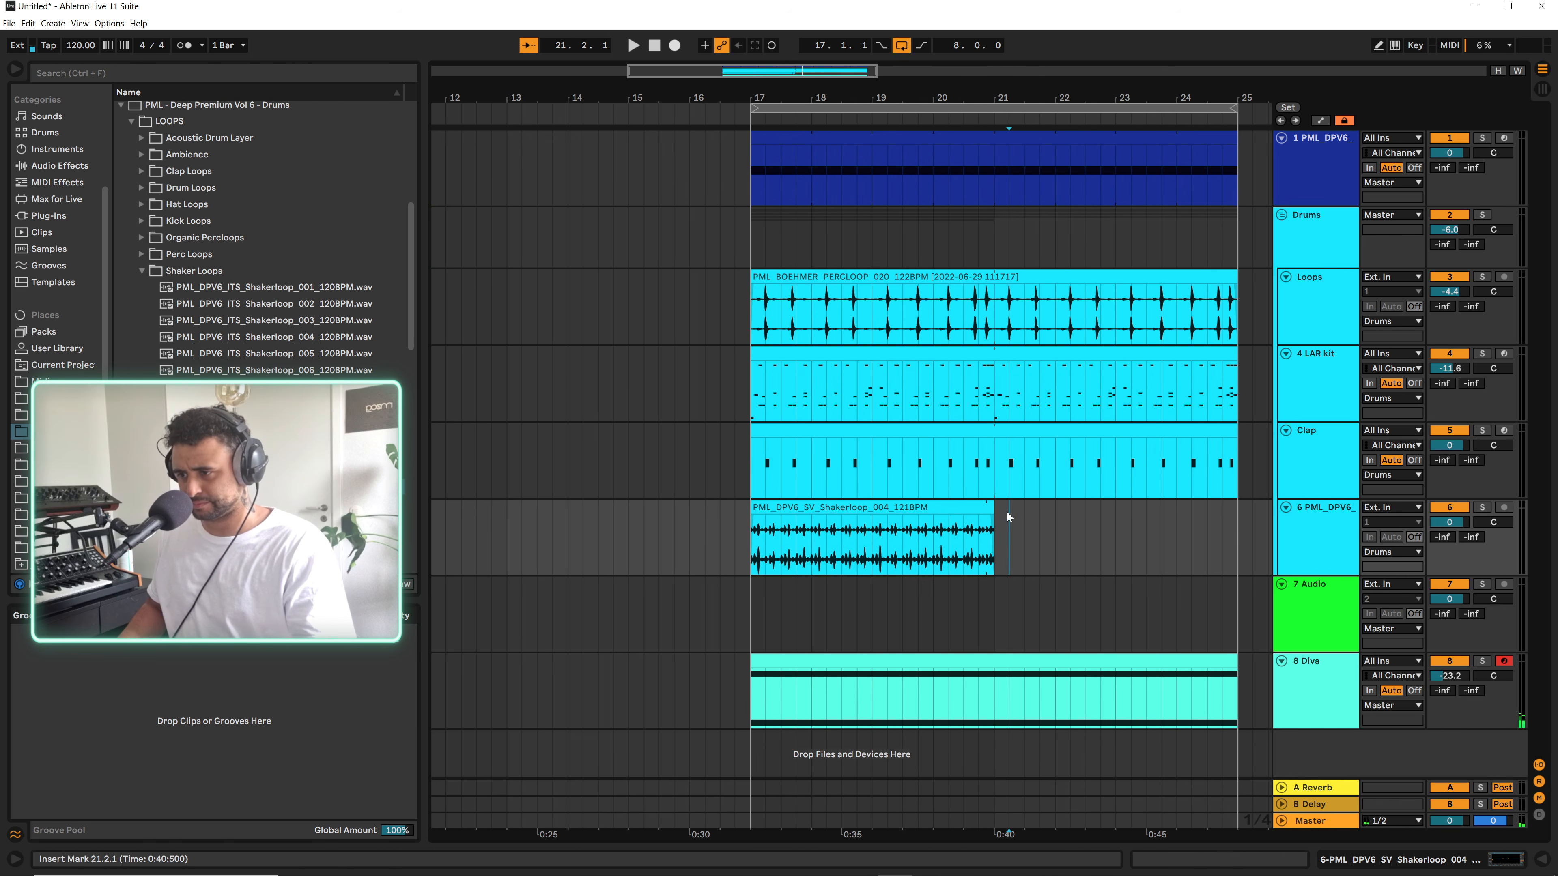
{"action": "left_click_drag", "start_coordinate": [765, 548], "coordinate": [864, 542]}
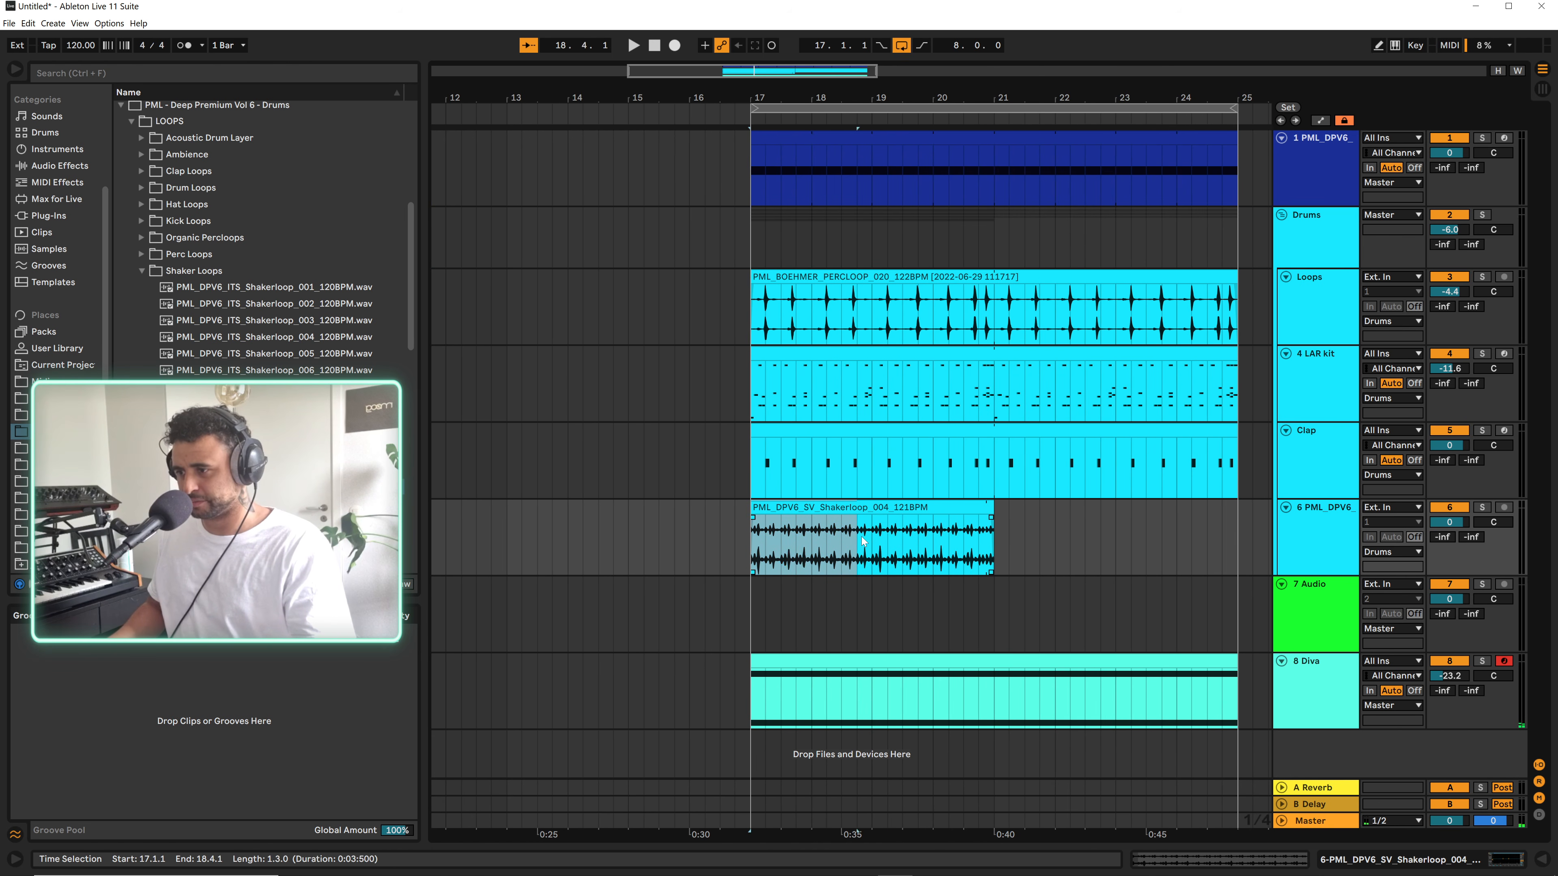
{"action": "key", "text": "ctrl+j"}
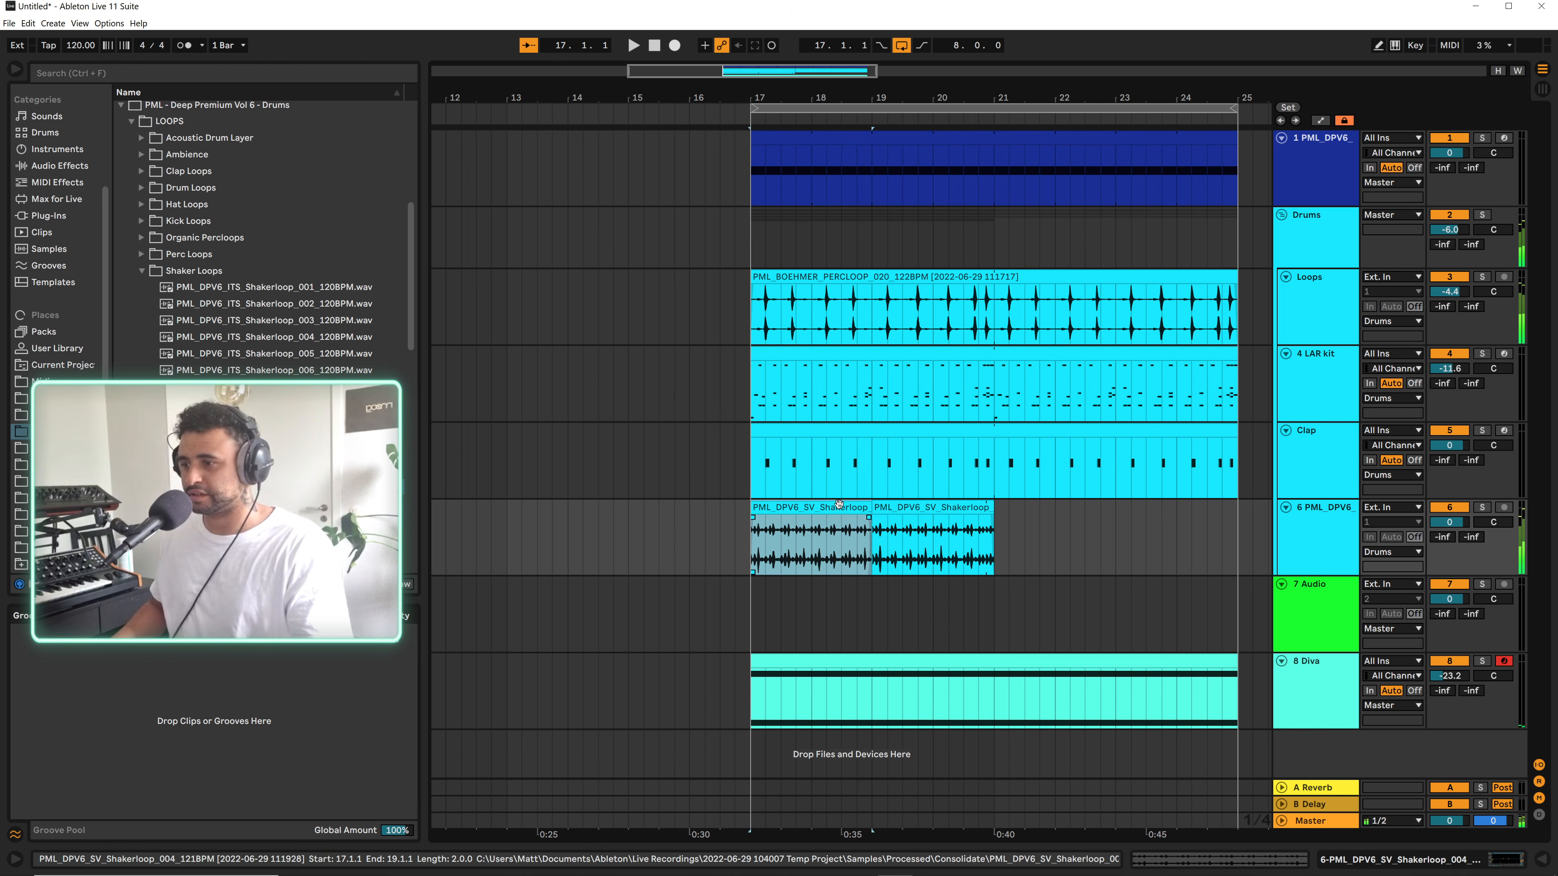
Turn on looping for the consolidated two-bar shaker clip and extend it to bar 25
{"action": "double_click", "coordinate": [831, 507]}
{"action": "key", "text": "ctrl+l"}
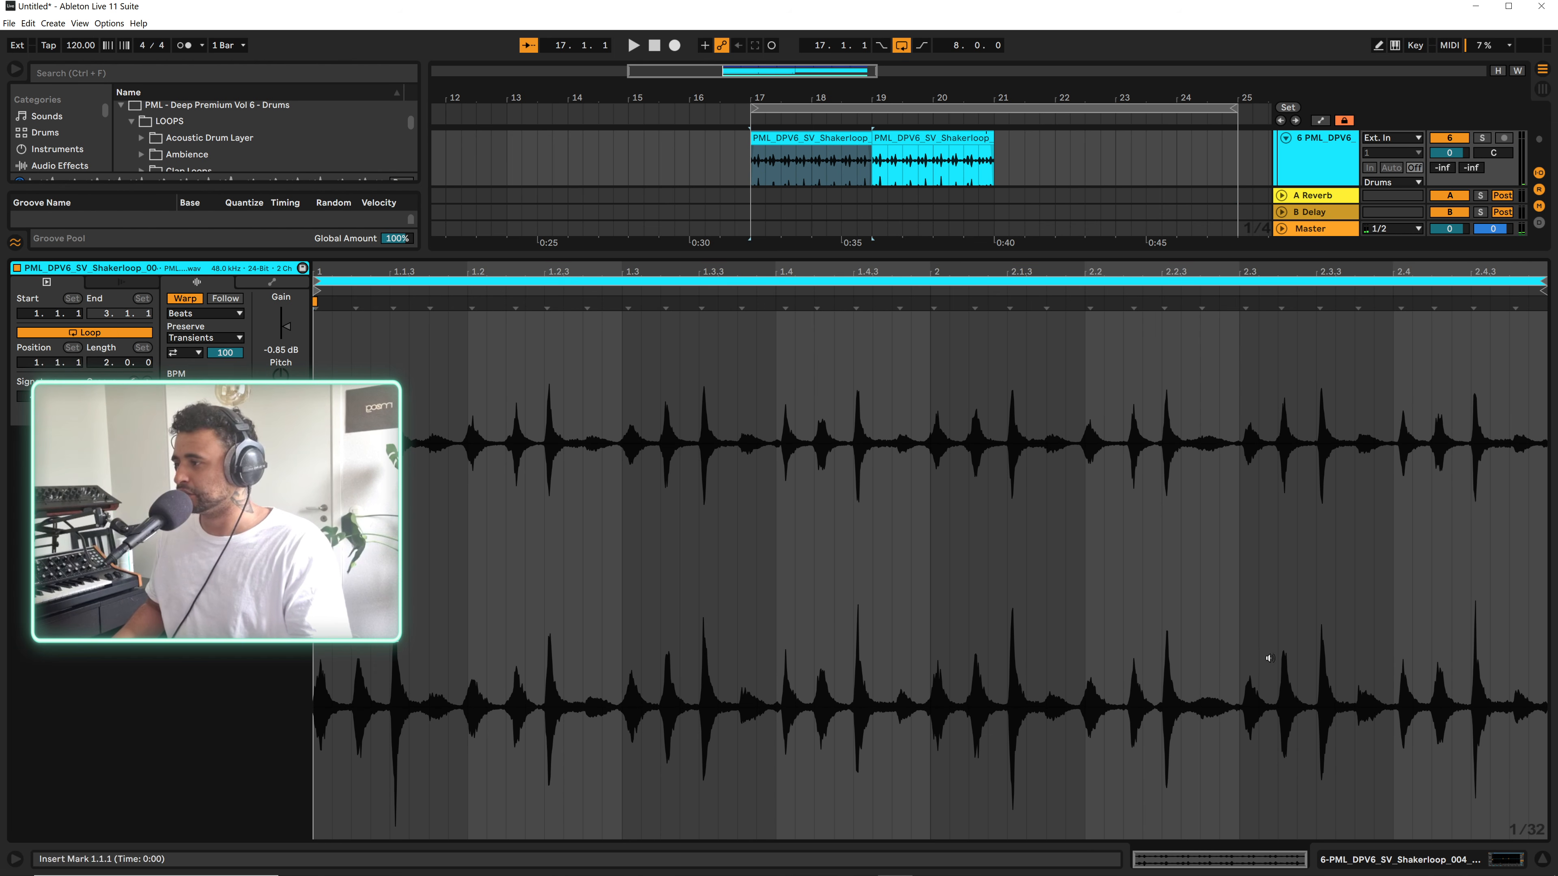
{"action": "left_click", "coordinate": [1542, 865]}
{"action": "left_click_drag", "start_coordinate": [871, 518], "coordinate": [1232, 520]}
Set the shaker track's volume to -10.4 dB and pan it to 13L while listening
{"action": "left_click_drag", "start_coordinate": [1464, 520], "coordinate": [1459, 522]}
{"action": "key", "text": "space"}
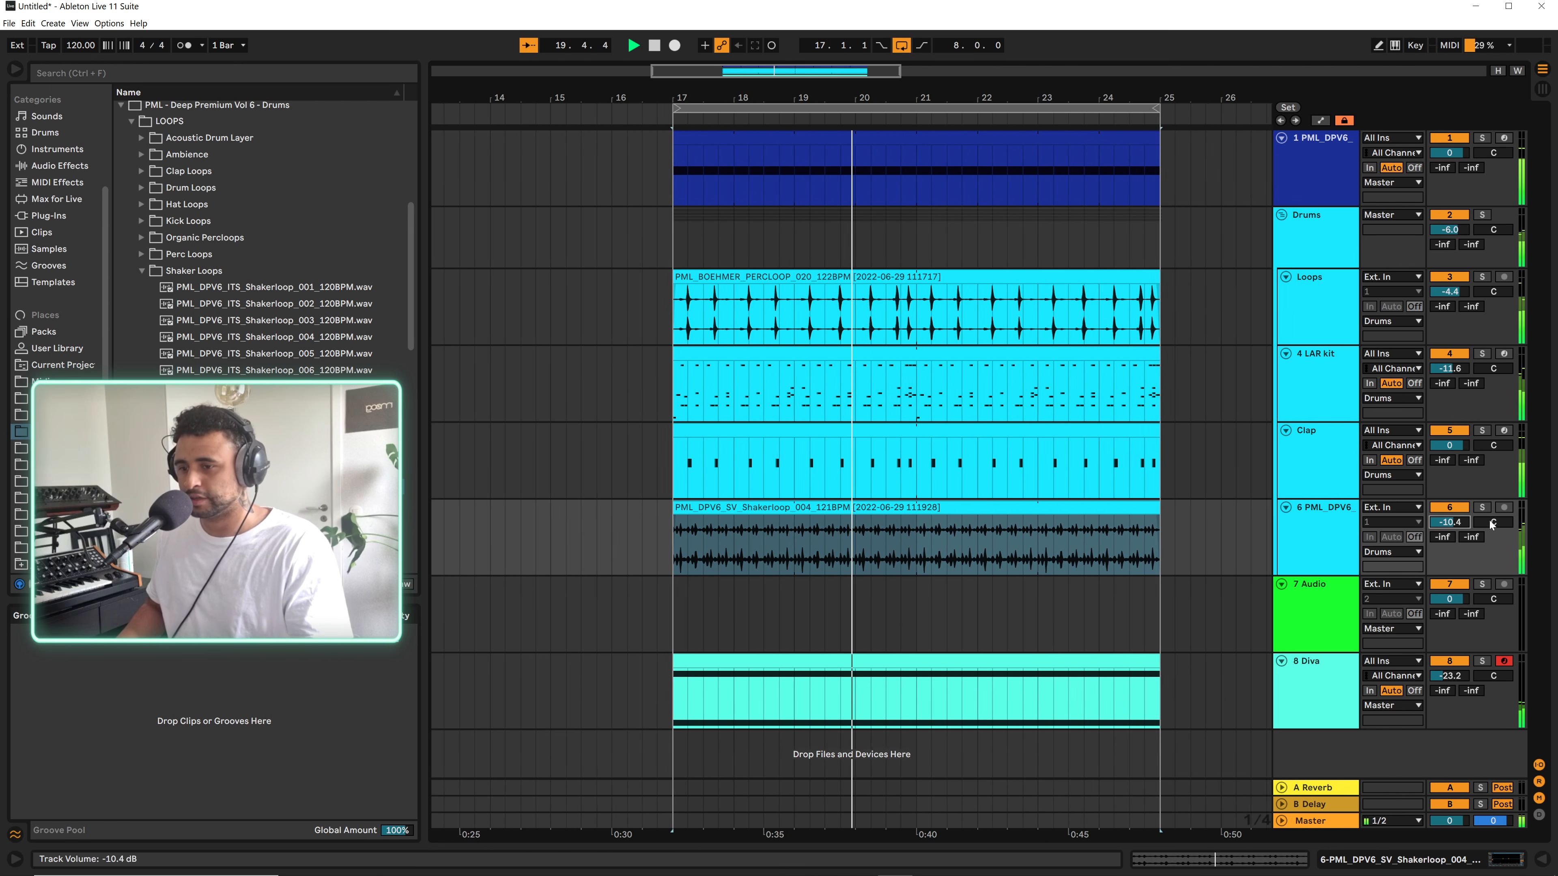
{"action": "left_click_drag", "start_coordinate": [1494, 522], "coordinate": [1496, 524]}
{"action": "key", "text": "space"}
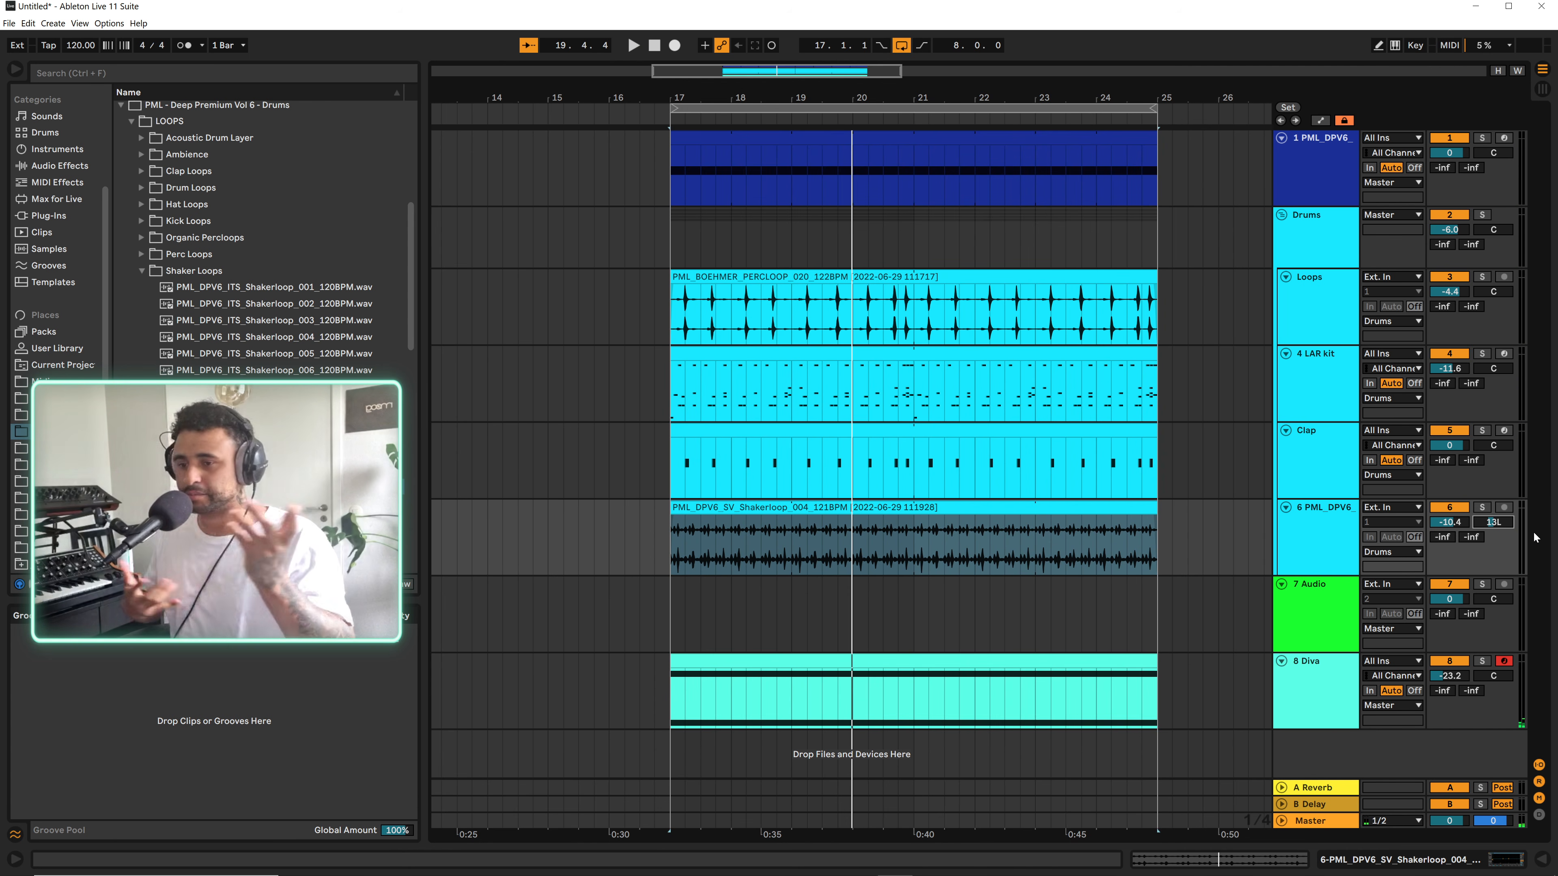
Play the section and lower the Loops track's volume to -9.3 dB
{"action": "key", "text": "space"}
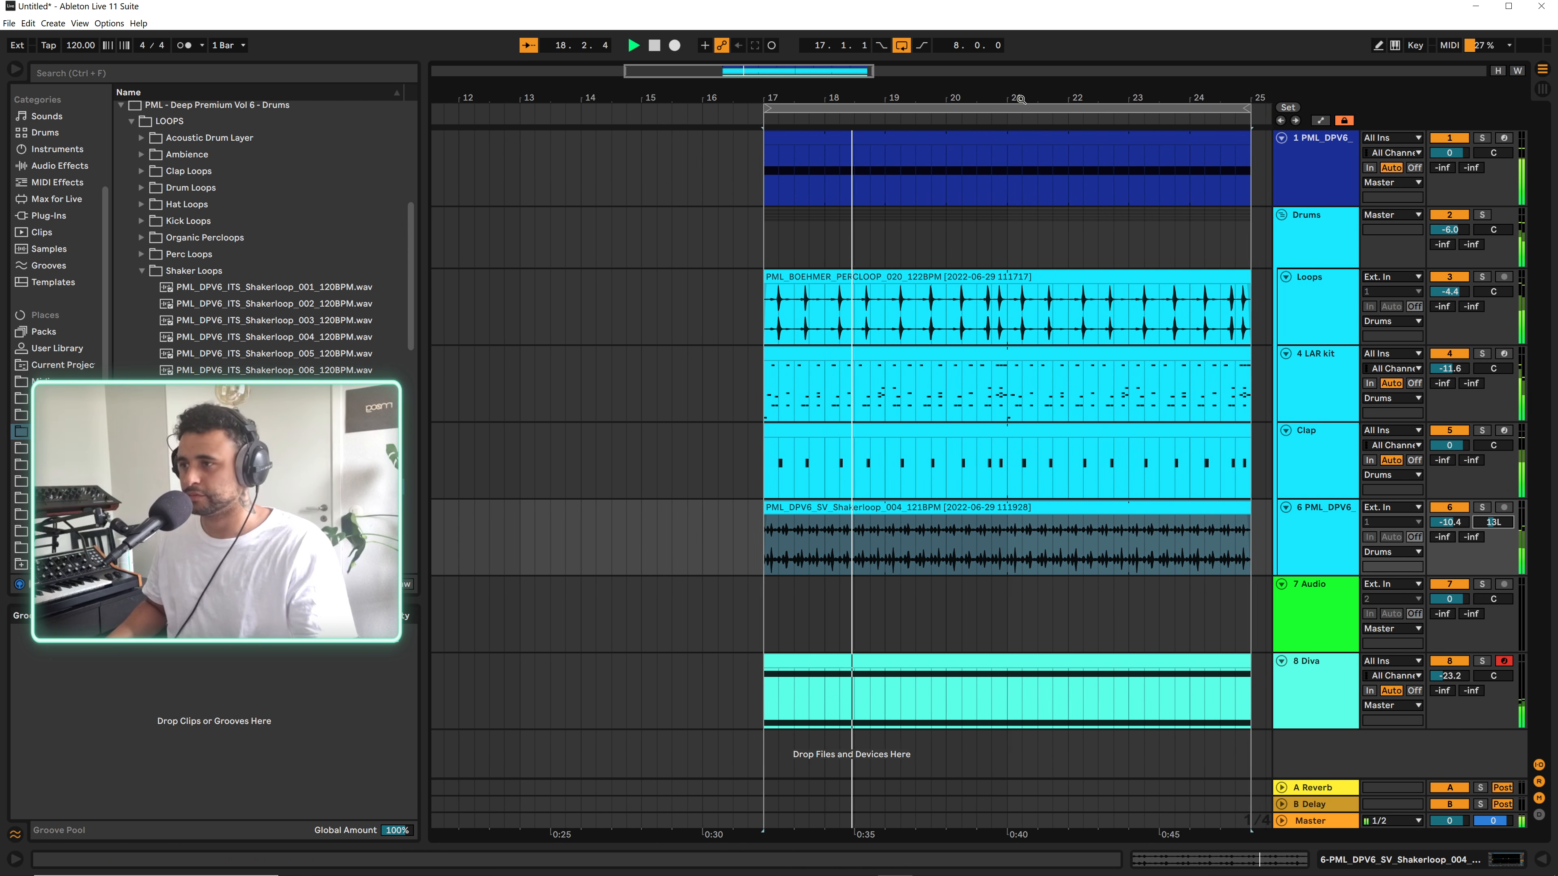
{"action": "left_click_drag", "start_coordinate": [1016, 98], "coordinate": [852, 87]}
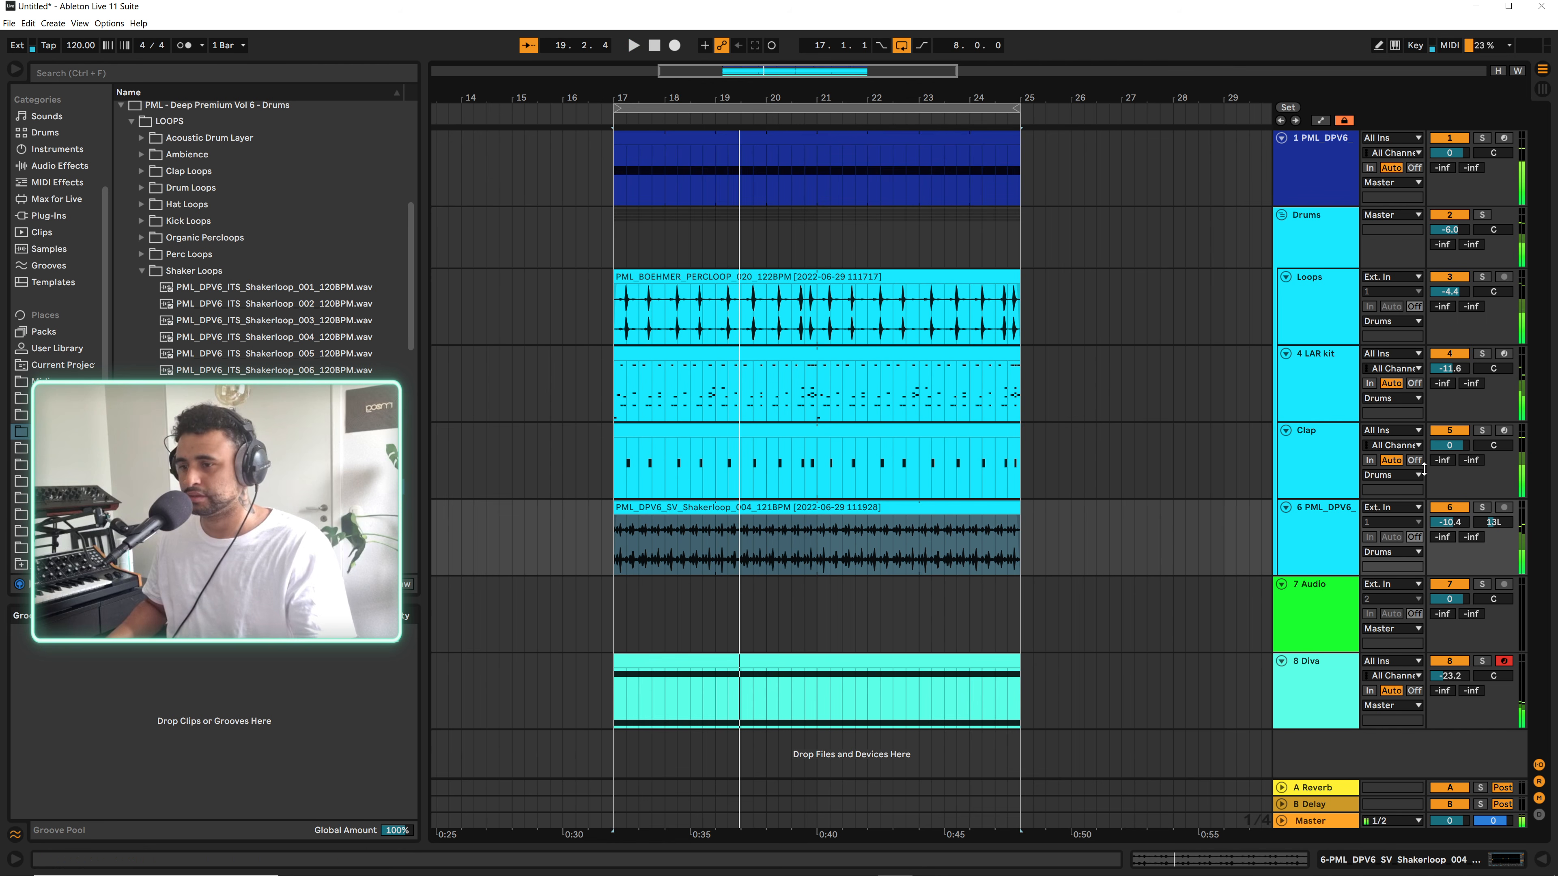
{"action": "left_click", "coordinate": [1304, 449]}
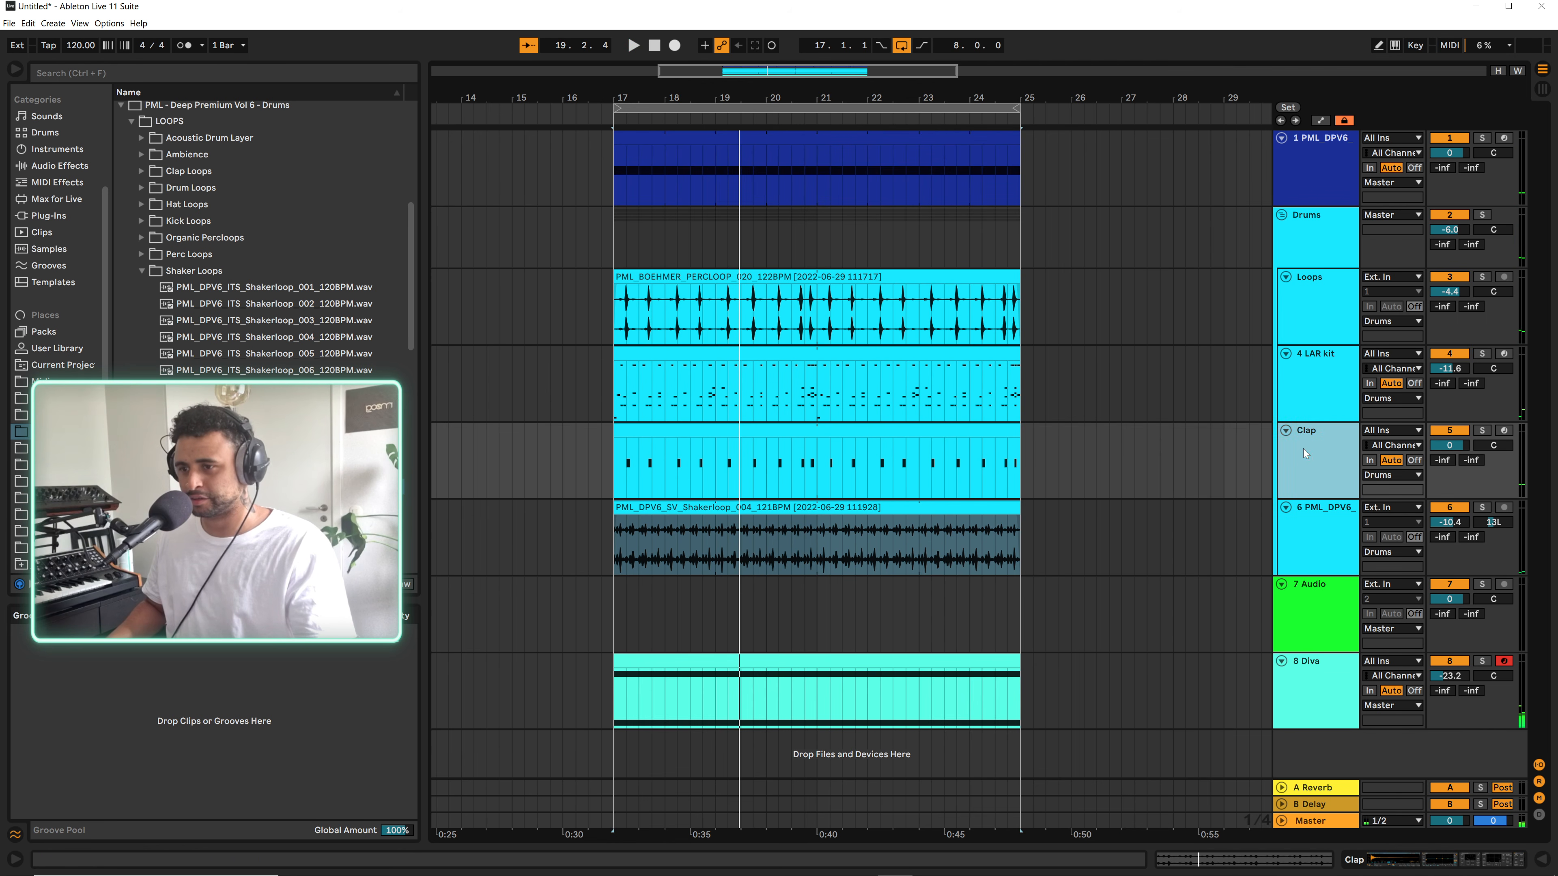
{"action": "left_click_drag", "start_coordinate": [1448, 293], "coordinate": [1448, 302]}
{"action": "key", "text": "space"}
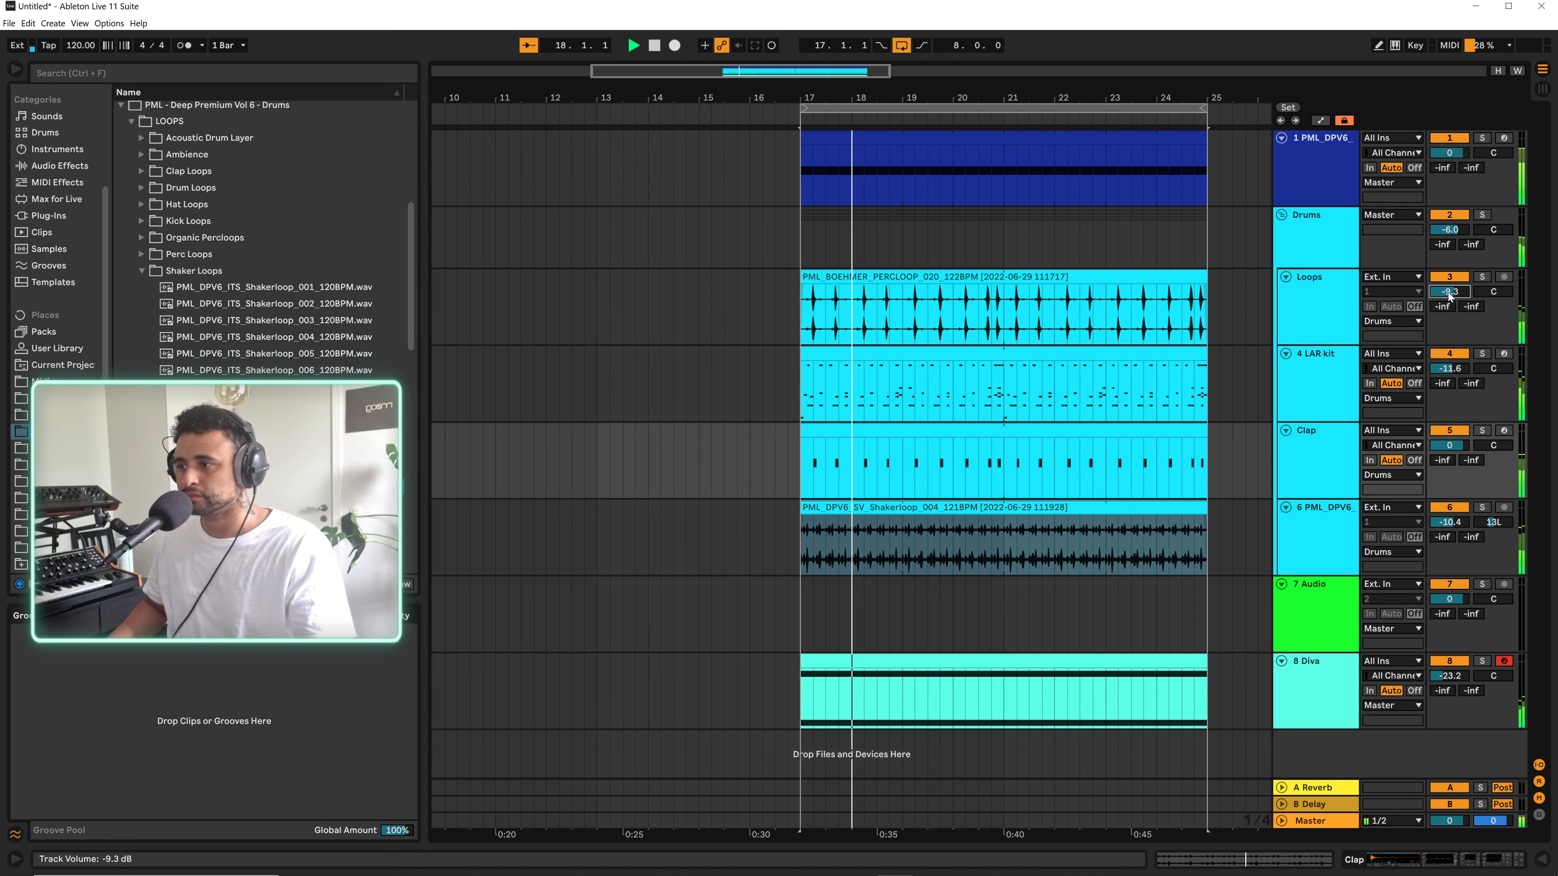
Select the Clap track, stop playback, and show the track delay settings for all tracks
{"action": "left_click", "coordinate": [1304, 464]}
{"action": "key", "text": "space"}
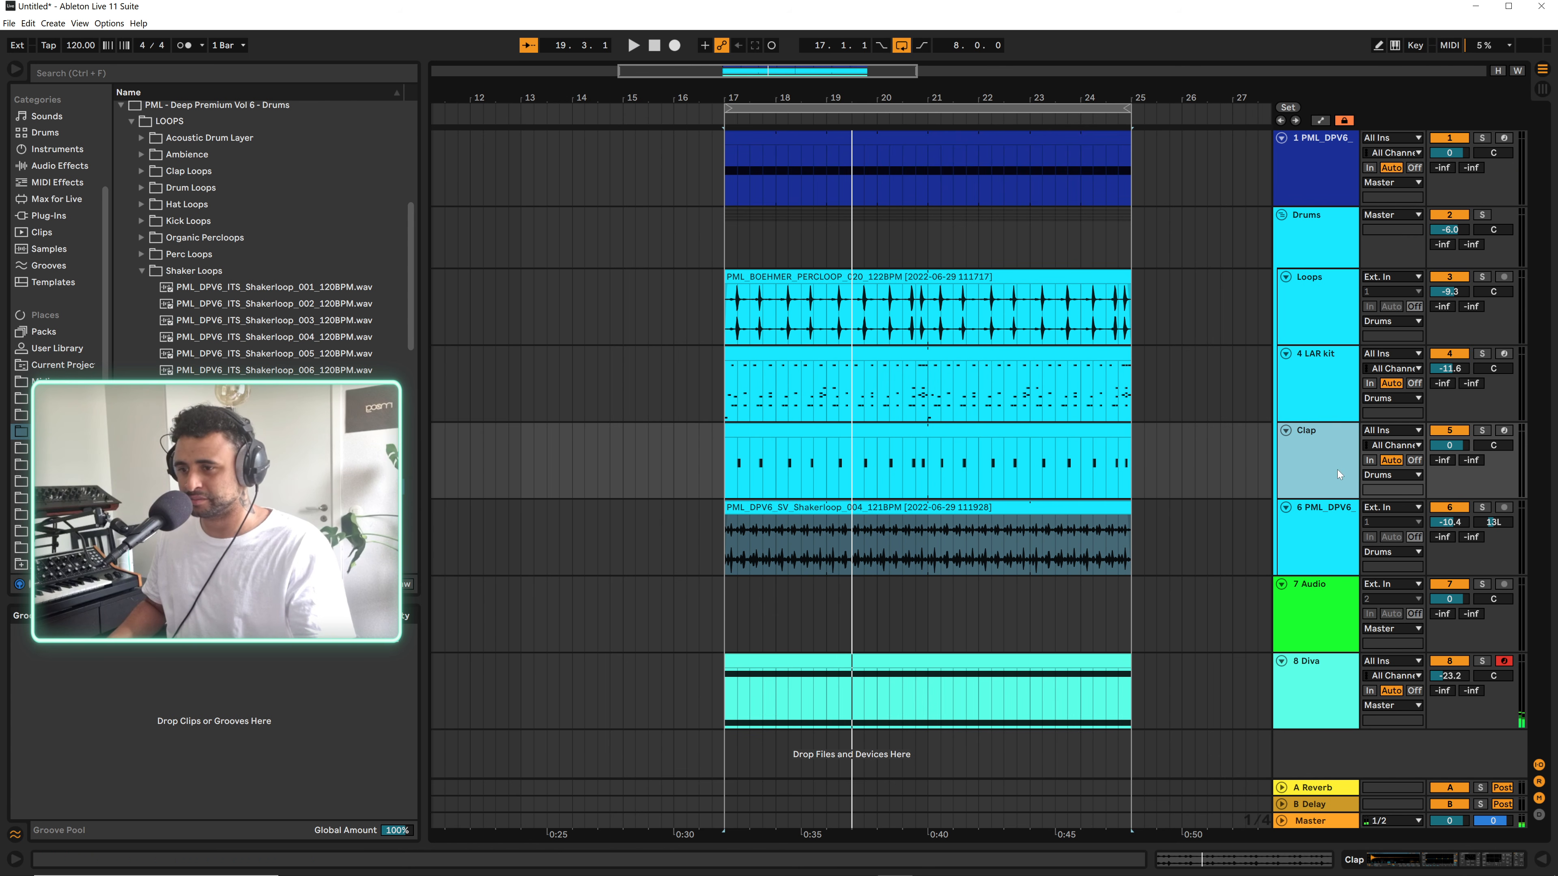
{"action": "left_click", "coordinate": [1540, 815]}
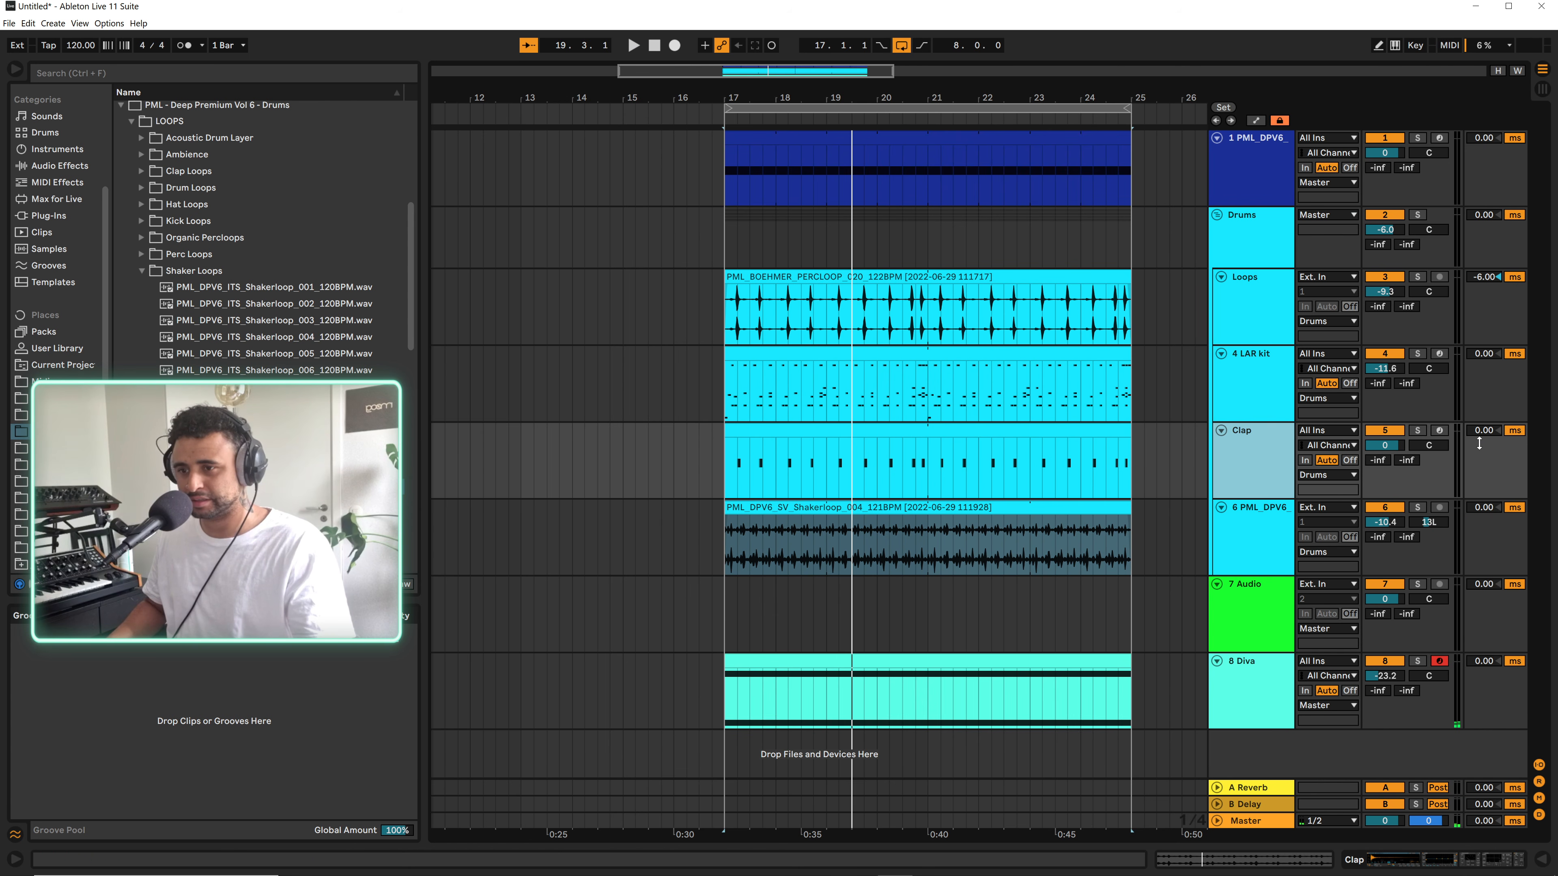
Open the Clap clip, select all of its C3 notes to inspect their timing, and close the note editor
{"action": "double_click", "coordinate": [854, 431]}
{"action": "left_click", "coordinate": [427, 702]}
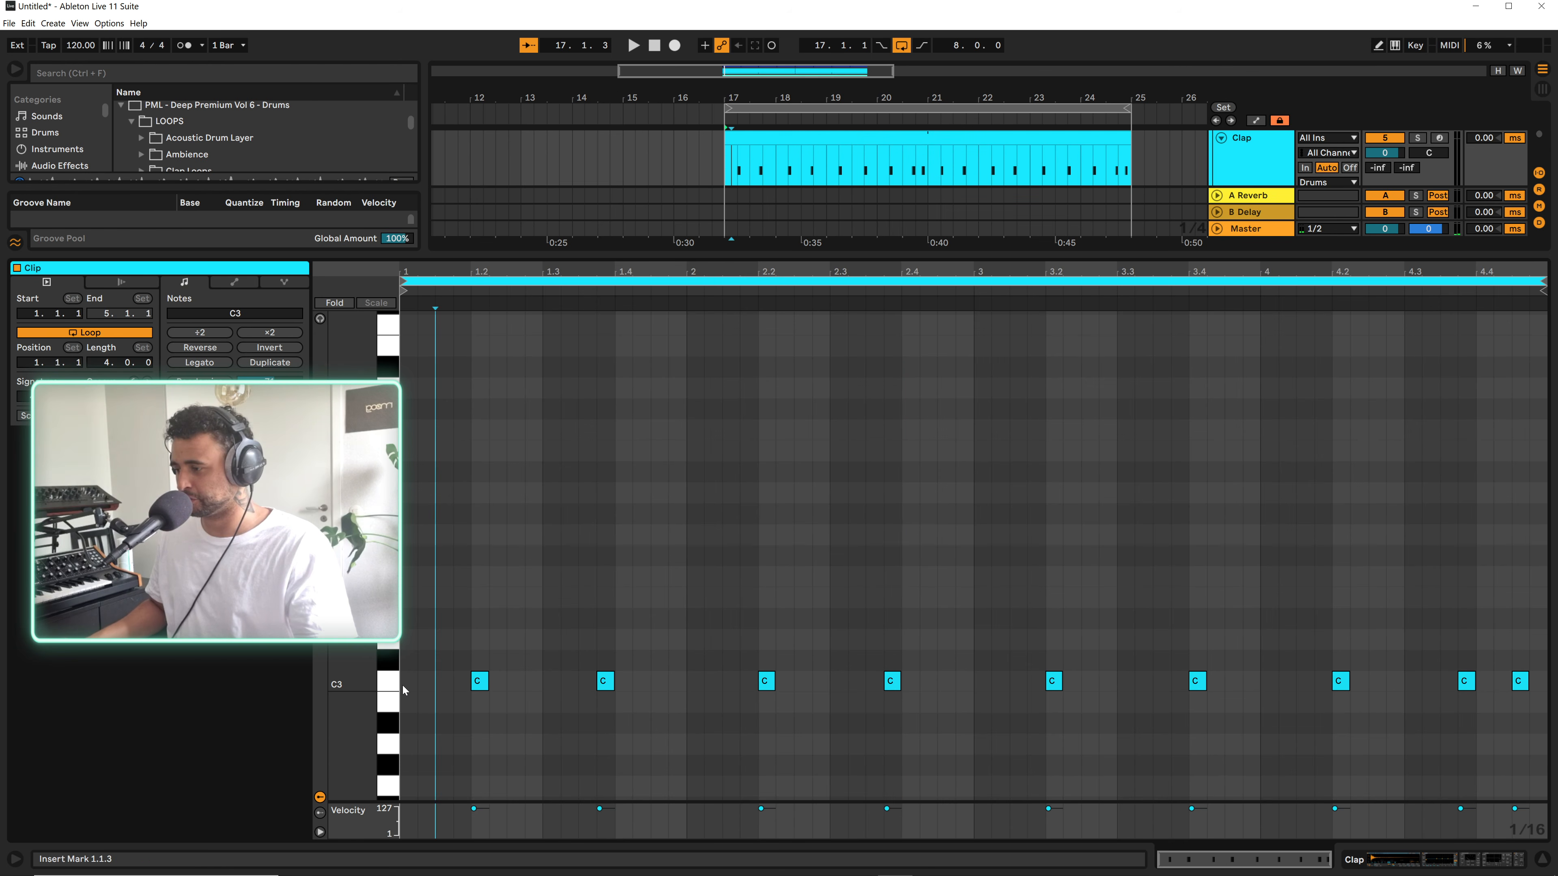
{"action": "key", "text": "ctrl+a"}
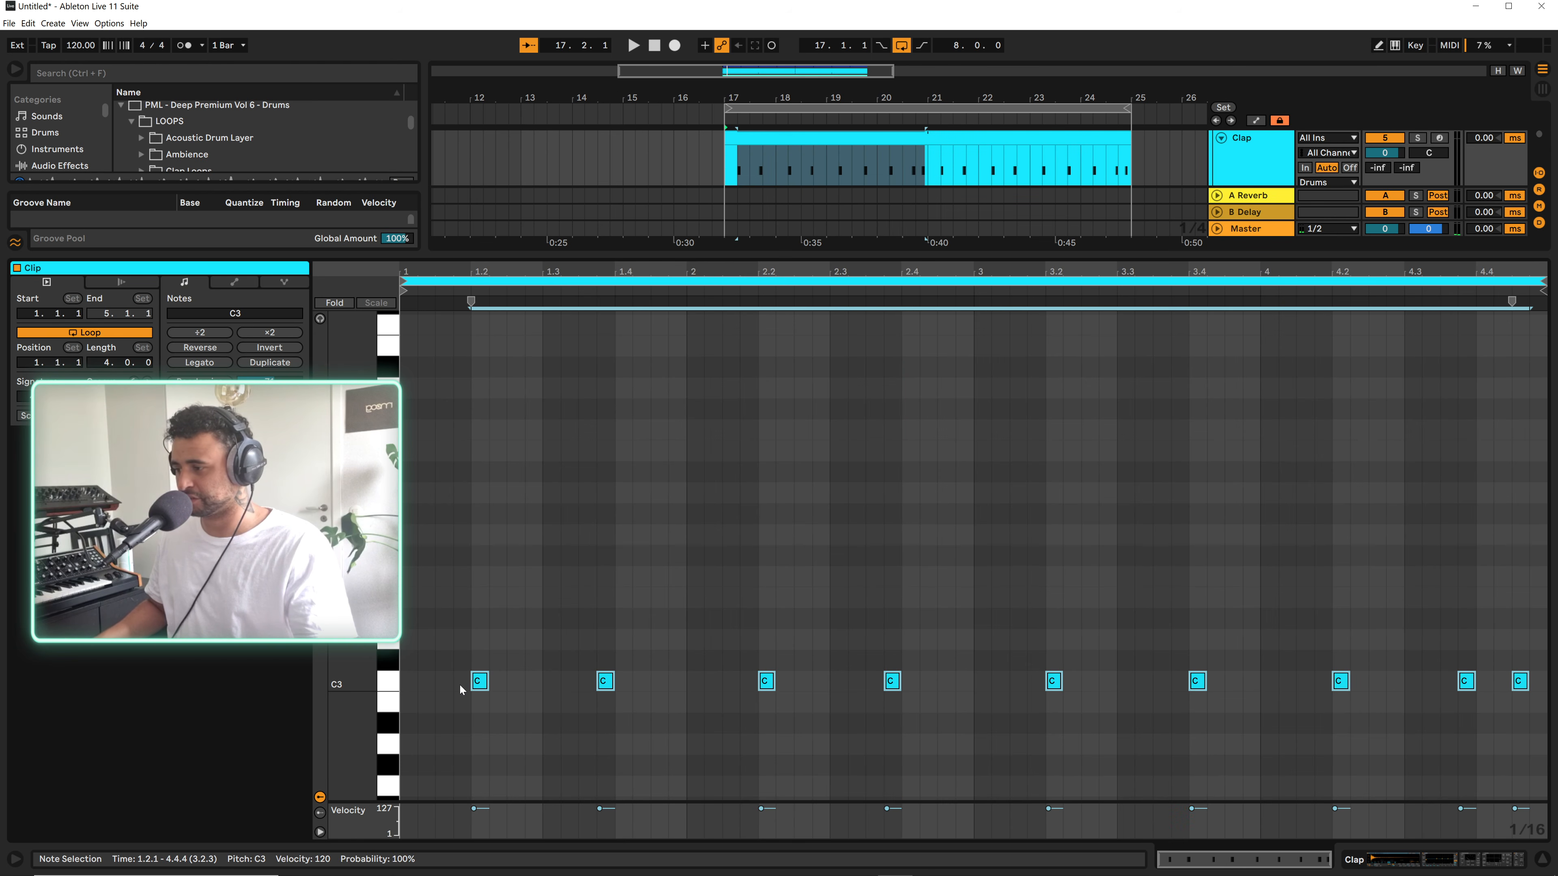
{"action": "left_click", "coordinate": [1543, 861]}
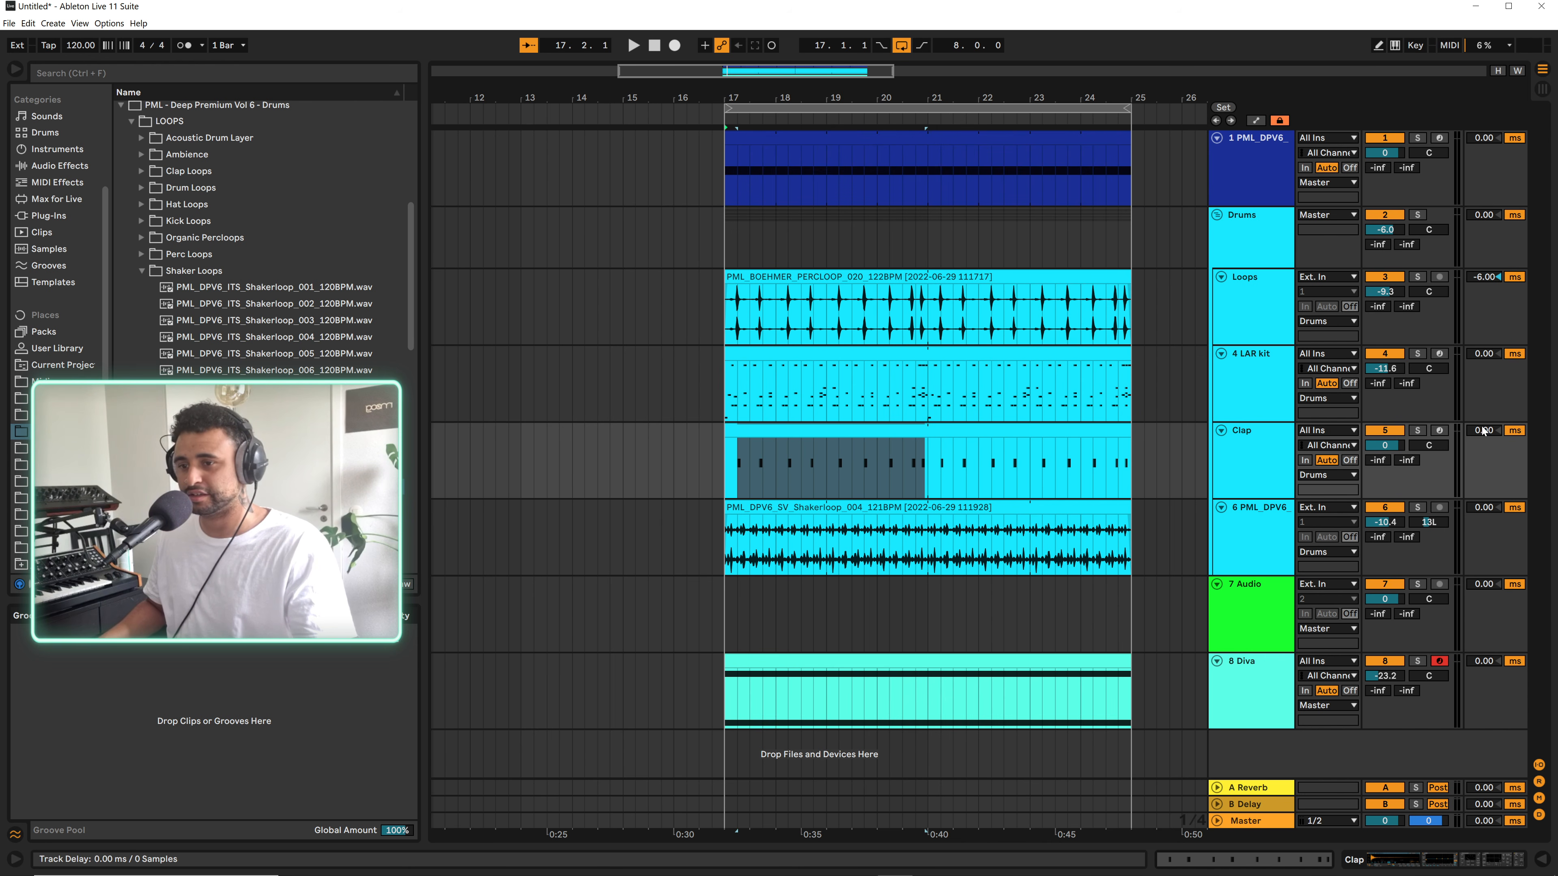
Adjust the Clap track's delay and listen to the section
{"action": "left_click_drag", "start_coordinate": [1480, 430], "coordinate": [1480, 443]}
{"action": "key", "text": "space"}
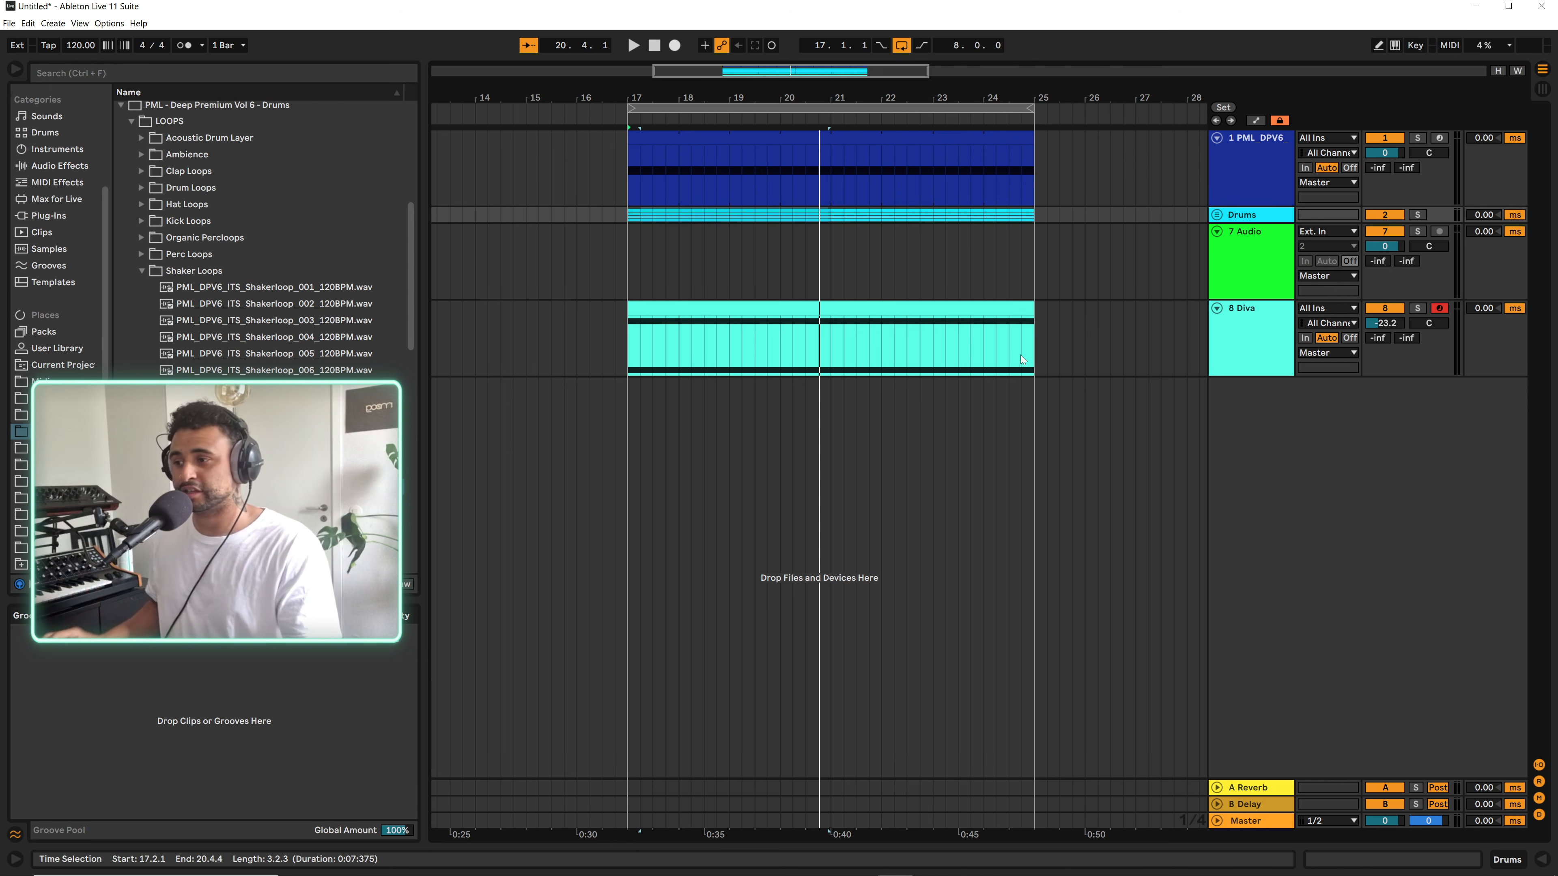
Show the device chain of the Diva track and open the Diva synth's plugin interface
{"action": "left_click", "coordinate": [1257, 358]}
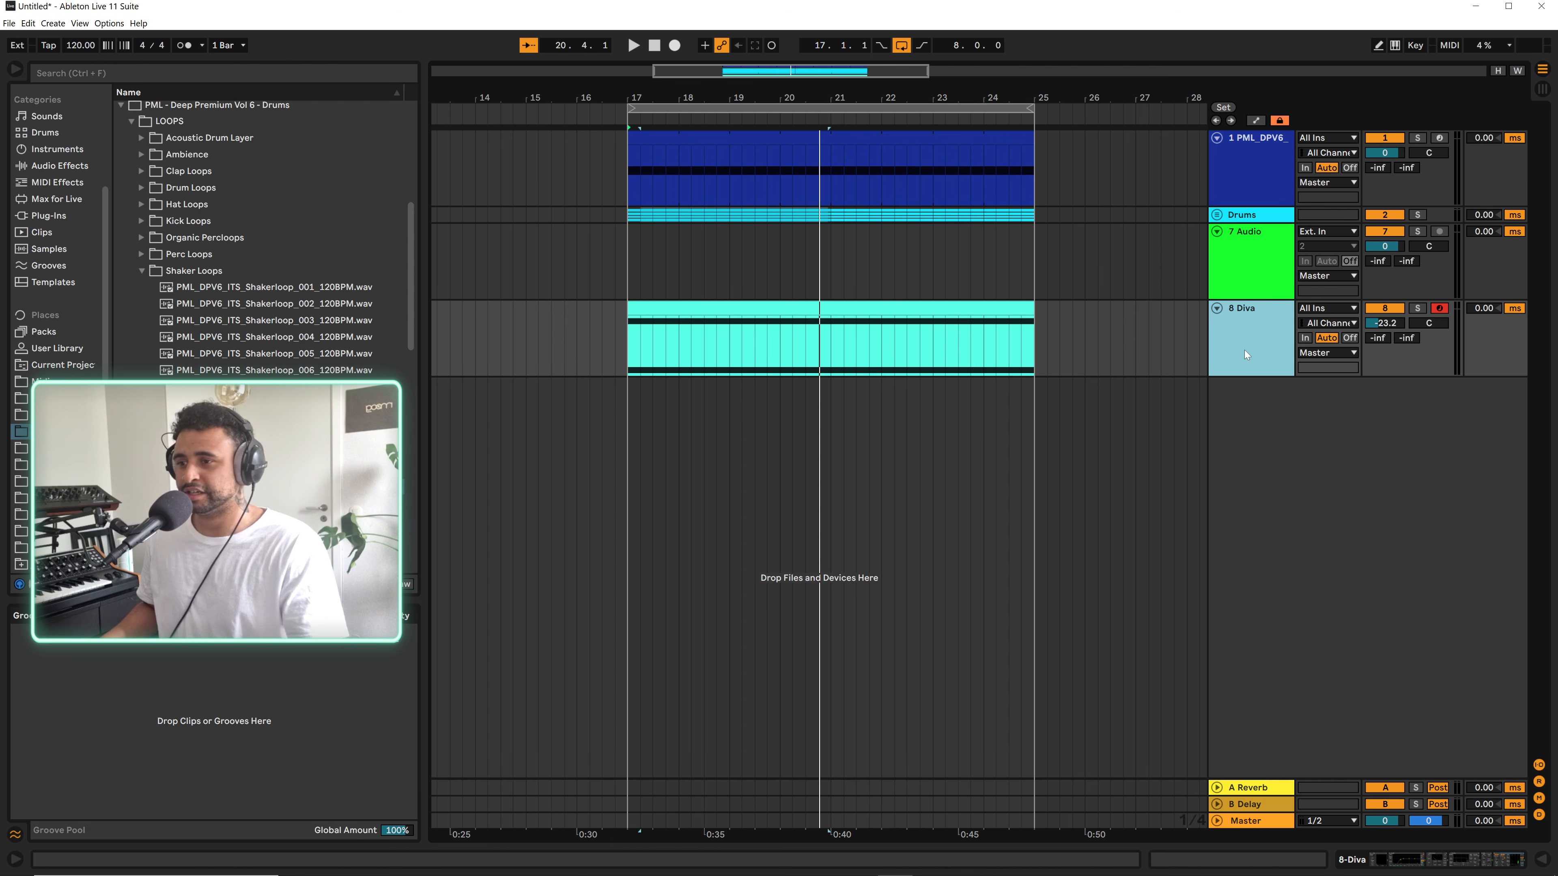
{"action": "left_click", "coordinate": [1446, 858]}
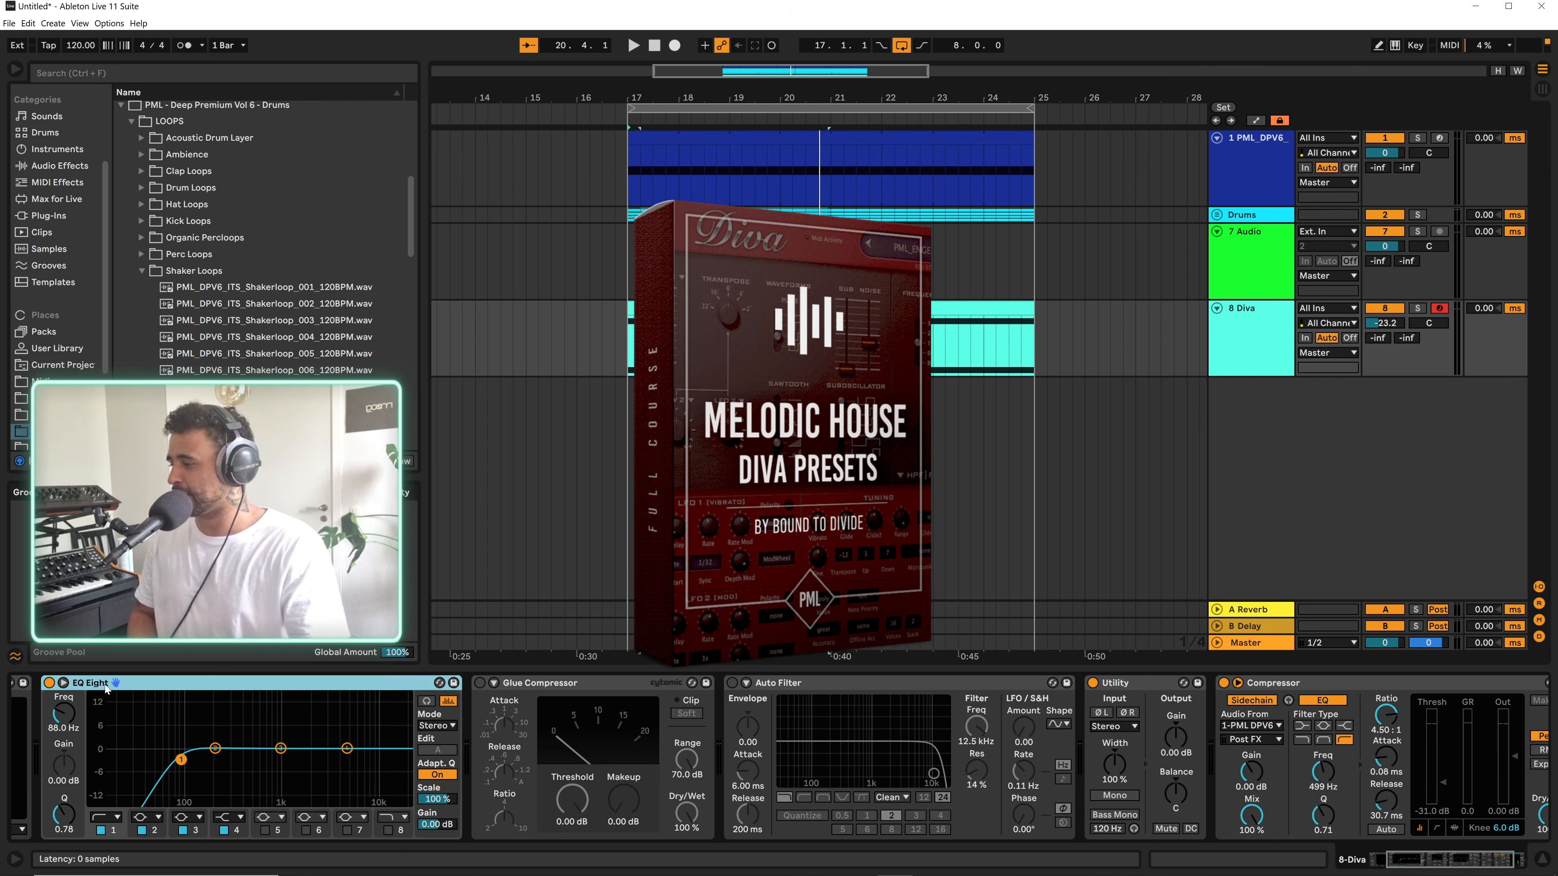
{"action": "scroll", "coordinate": [105, 689], "scroll_direction": "left", "scroll_amount": 3}
{"action": "left_click", "coordinate": [61, 684]}
{"action": "left_click", "coordinate": [49, 683]}
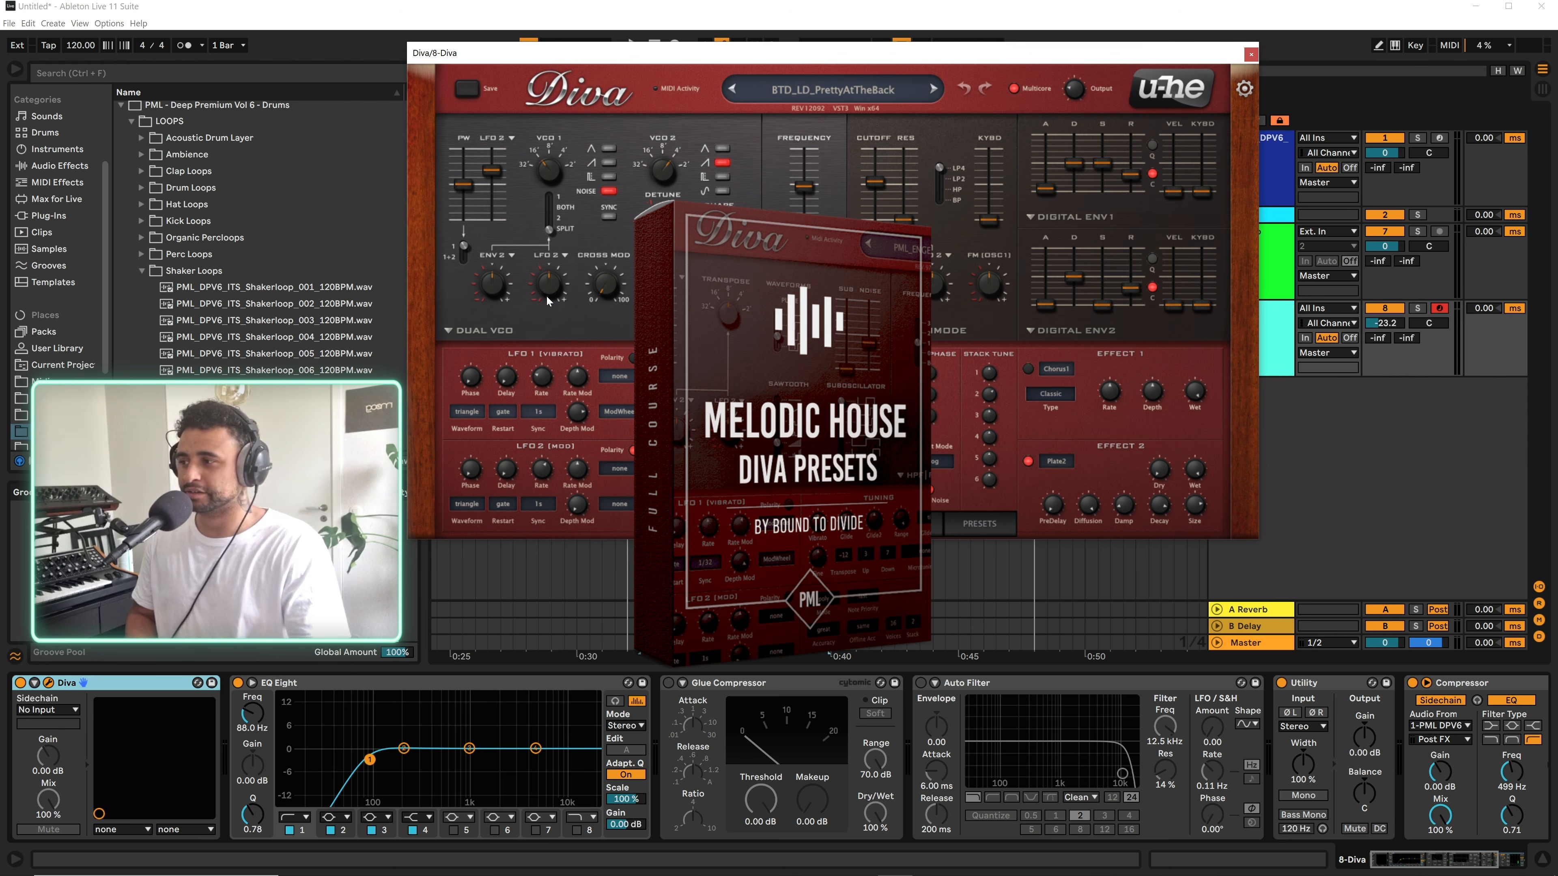
View the preset library in the Diva synth and close the plugin window
{"action": "left_click", "coordinate": [979, 524]}
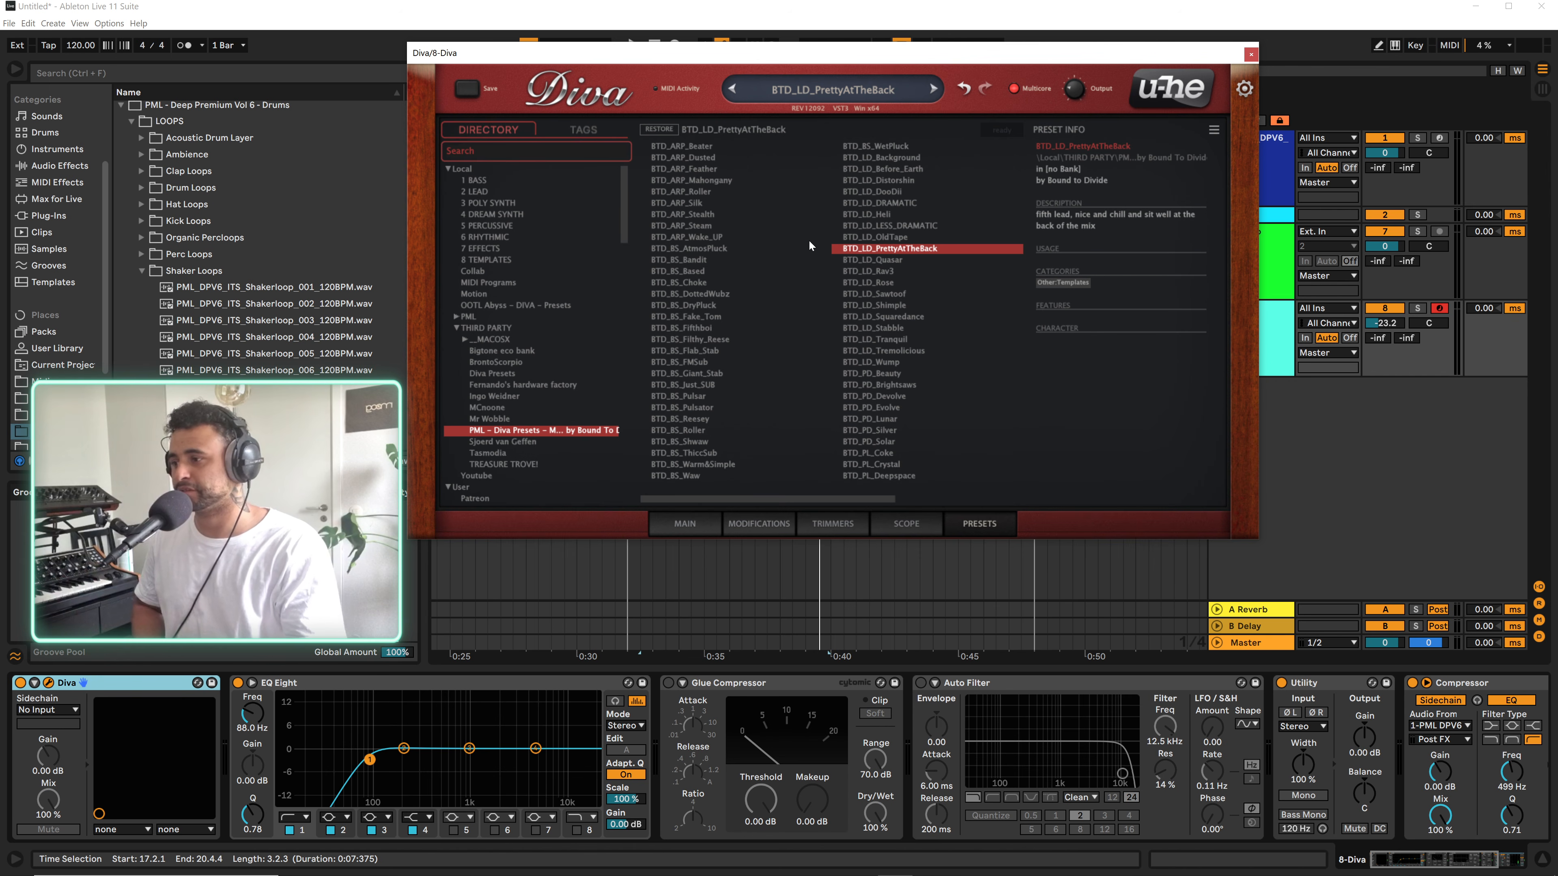
{"action": "left_click", "coordinate": [1251, 55]}
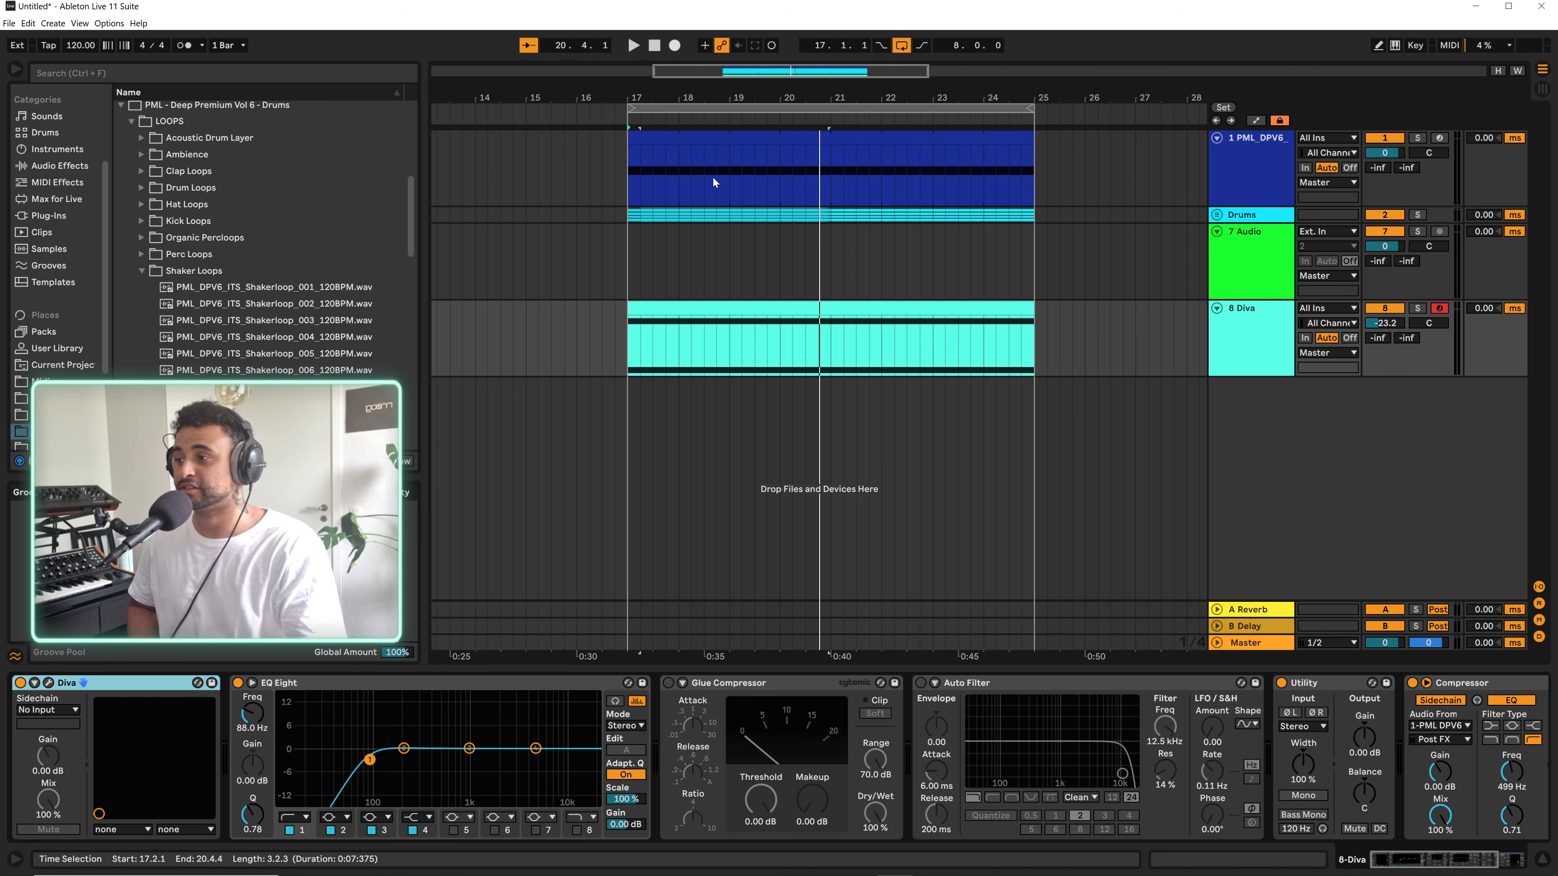
{"action": "left_click_drag", "start_coordinate": [762, 97], "coordinate": [765, 90]}
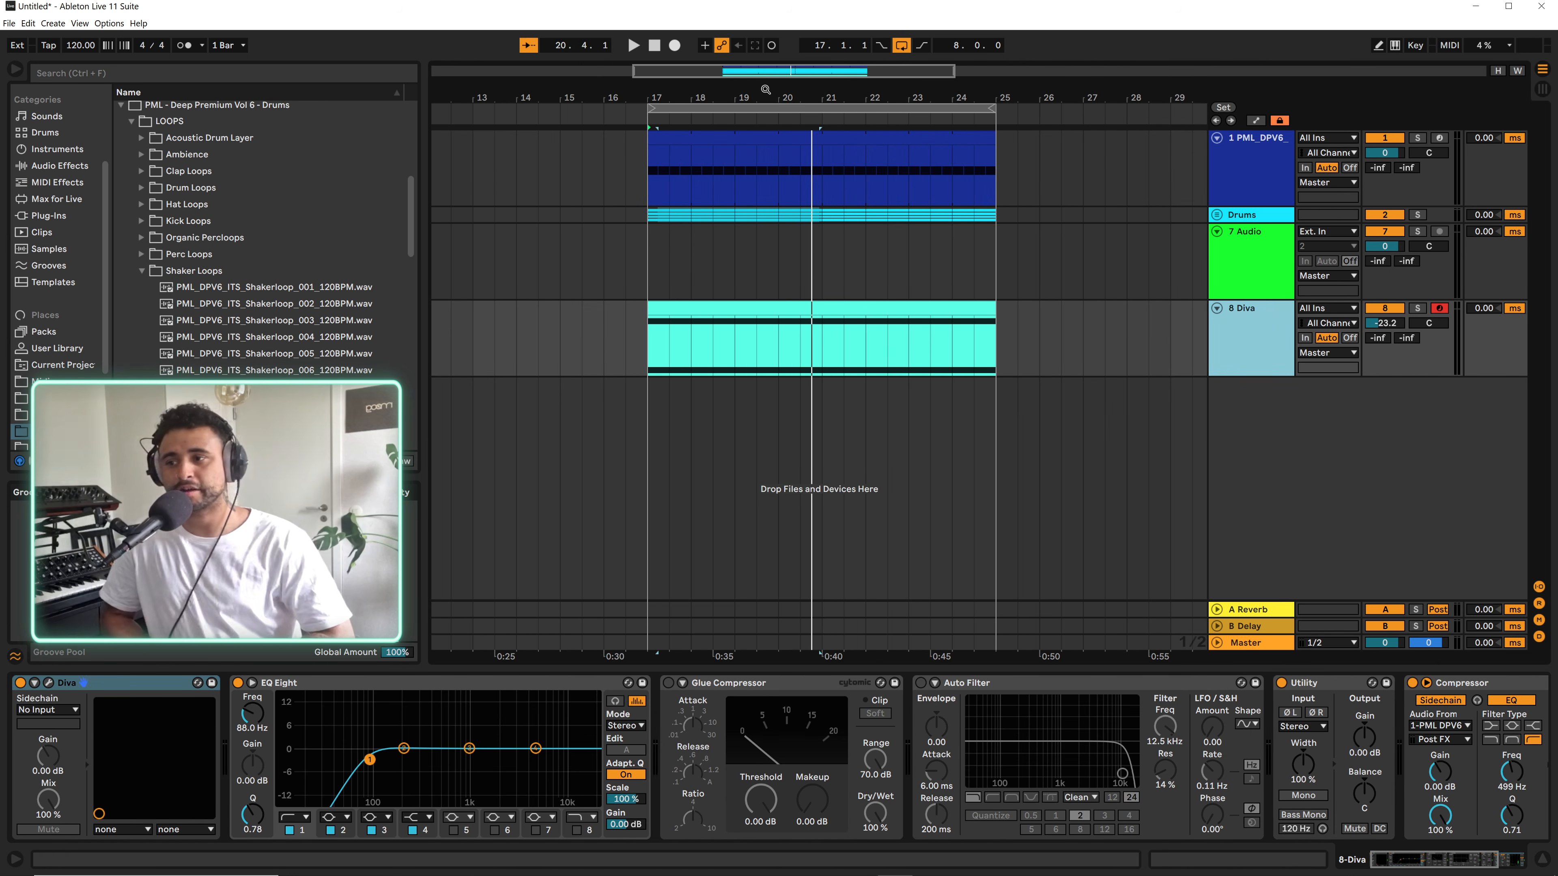